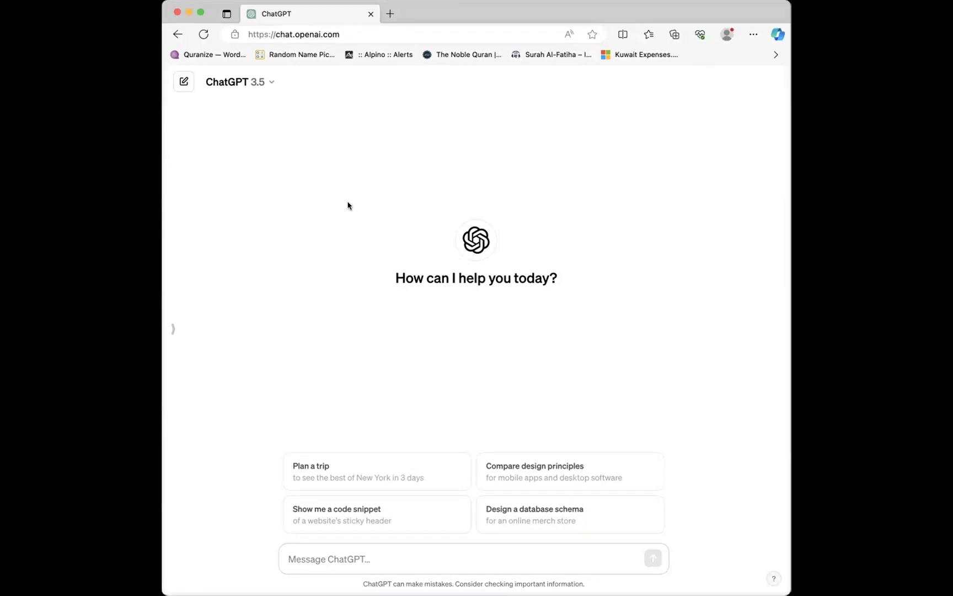
Step: Resize the browser window around the empty ChatGPT start page so the message box fills its width
click(363, 558)
drag(189, 541, 195, 512)
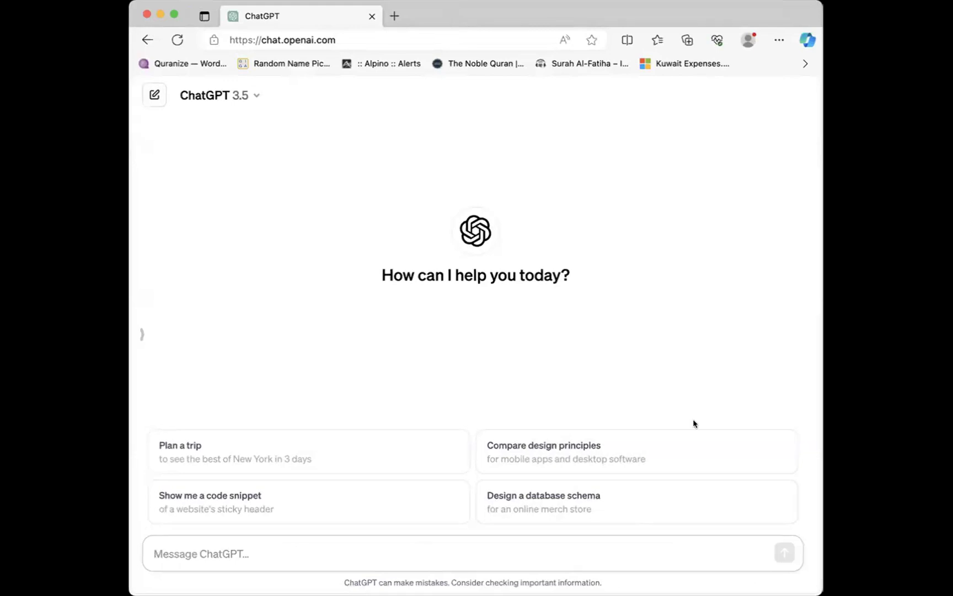
mouse_move(169, 525)
mouse_down()
mouse_move(132, 534)
mouse_move(365, 581)
mouse_move(727, 585)
mouse_move(816, 571)
mouse_move(621, 511)
mouse_move(130, 509)
mouse_up()
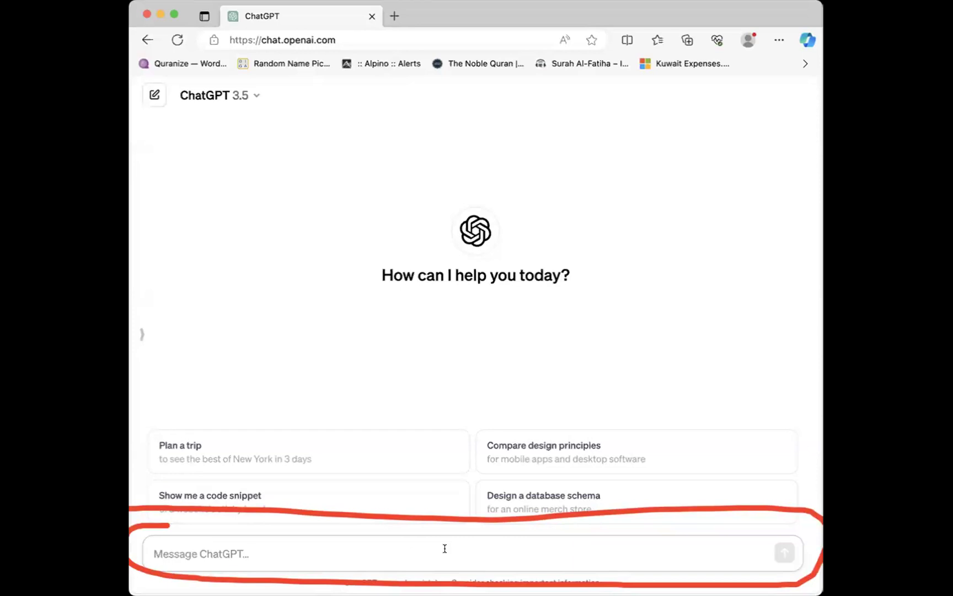
Step: Send ChatGPT a request for a 5-day road trip plan of places to visit in Saudi Arabia
text(I)
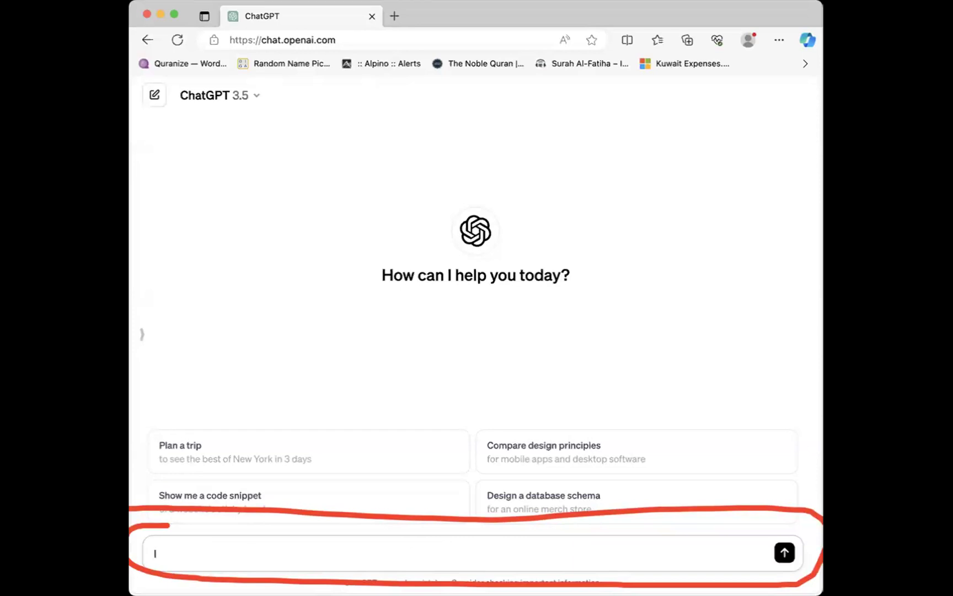
text( will be traveling to Sau)
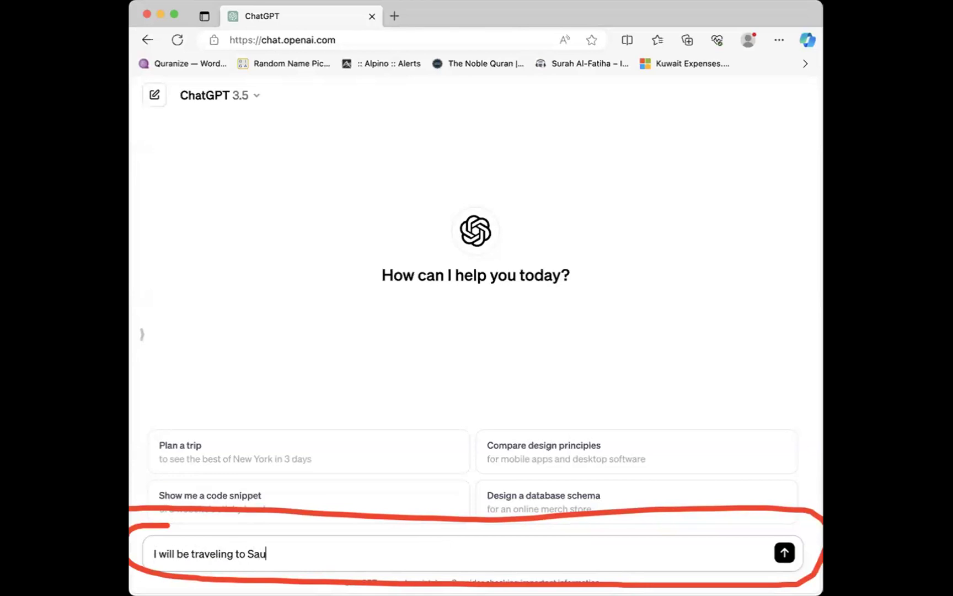
text(di Arabia on a 5 day)
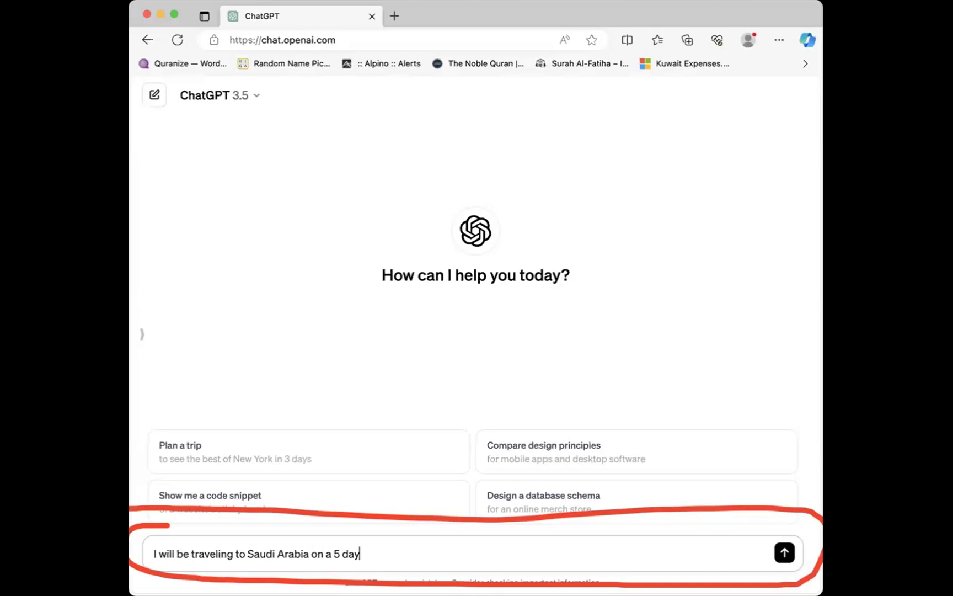
text(s trip, please give me)
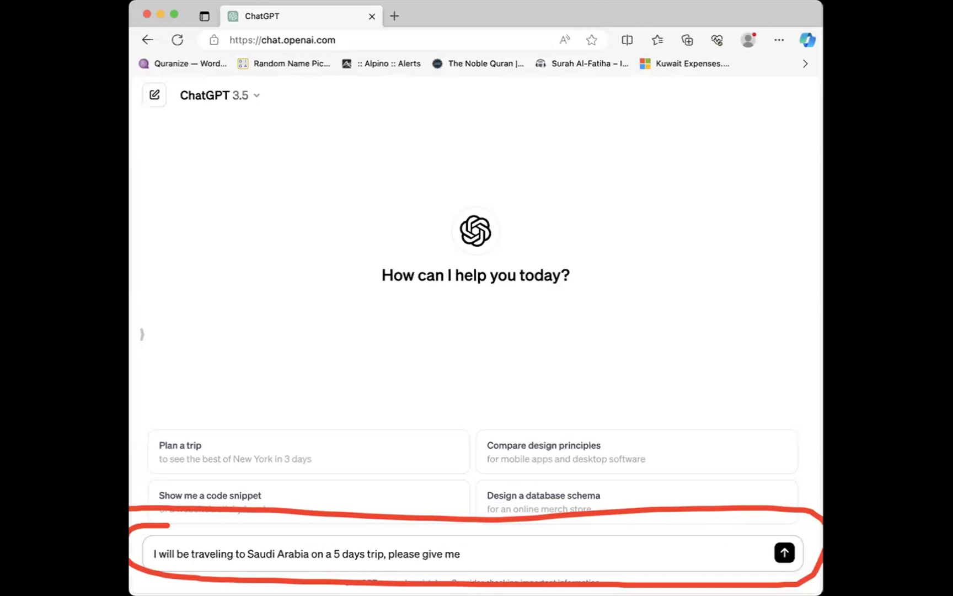
text( 5 day road trip plan to )
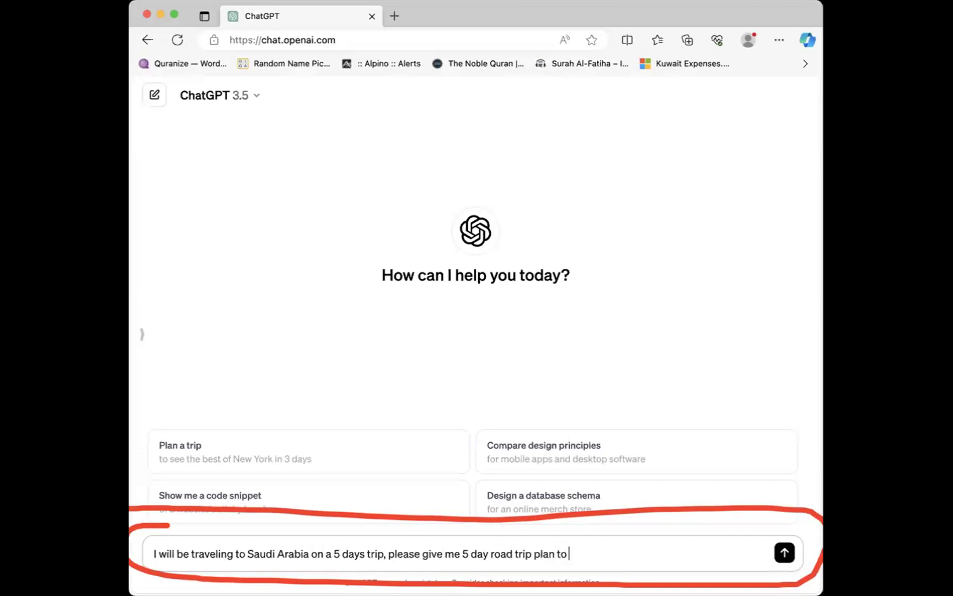
text(visit places)
key(Return)
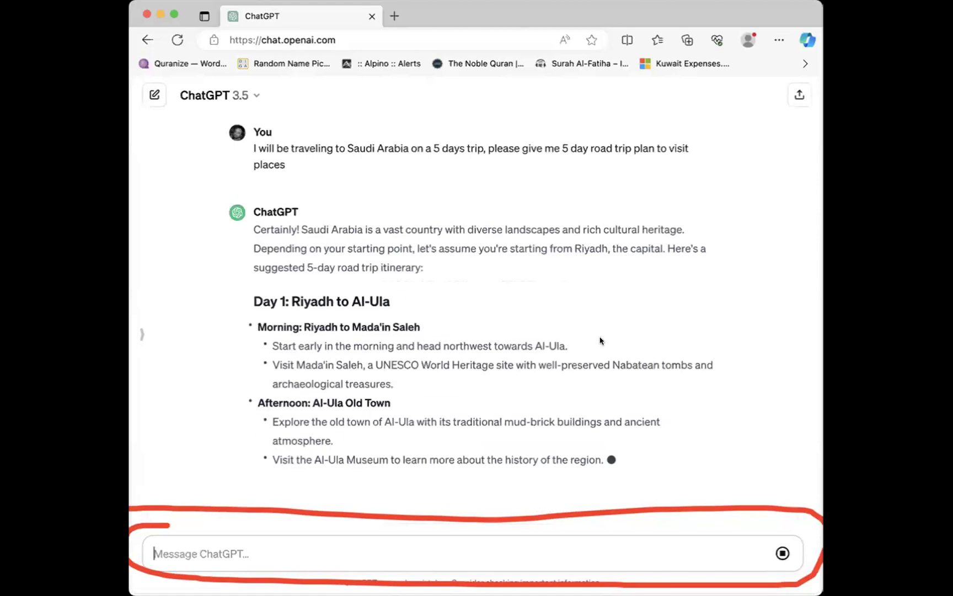
scroll(579, 329, up, 4)
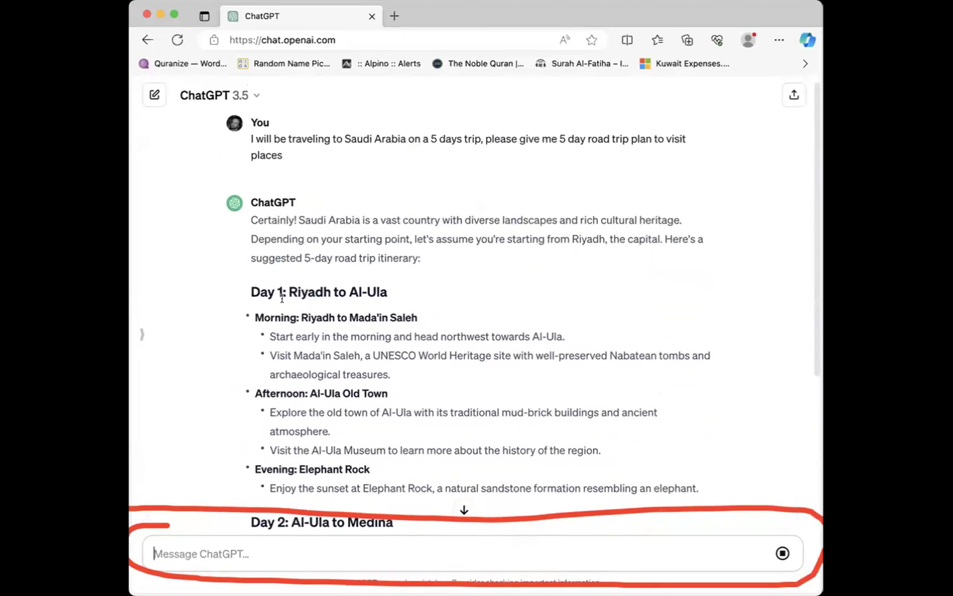
drag(247, 292, 451, 297)
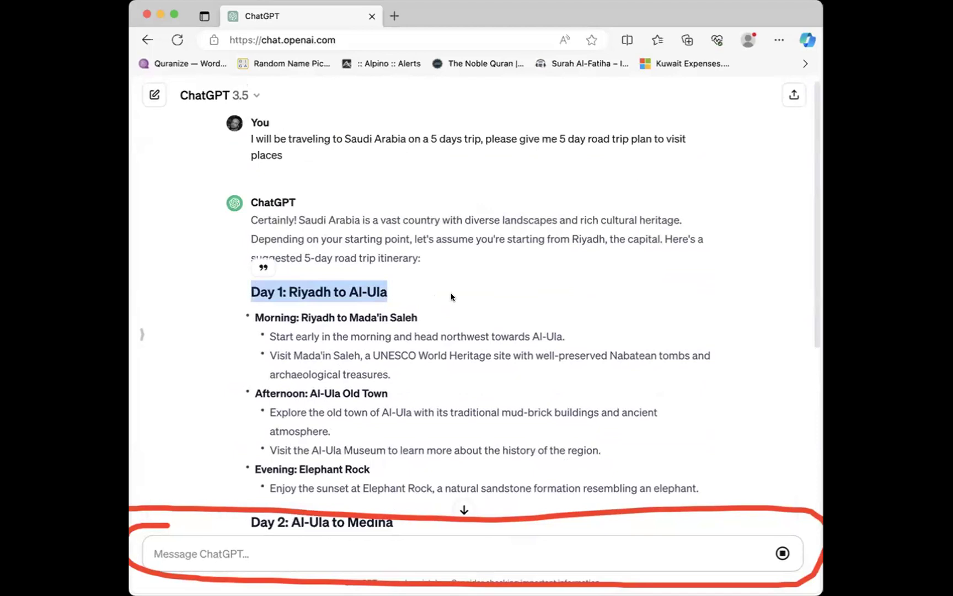
click(315, 291)
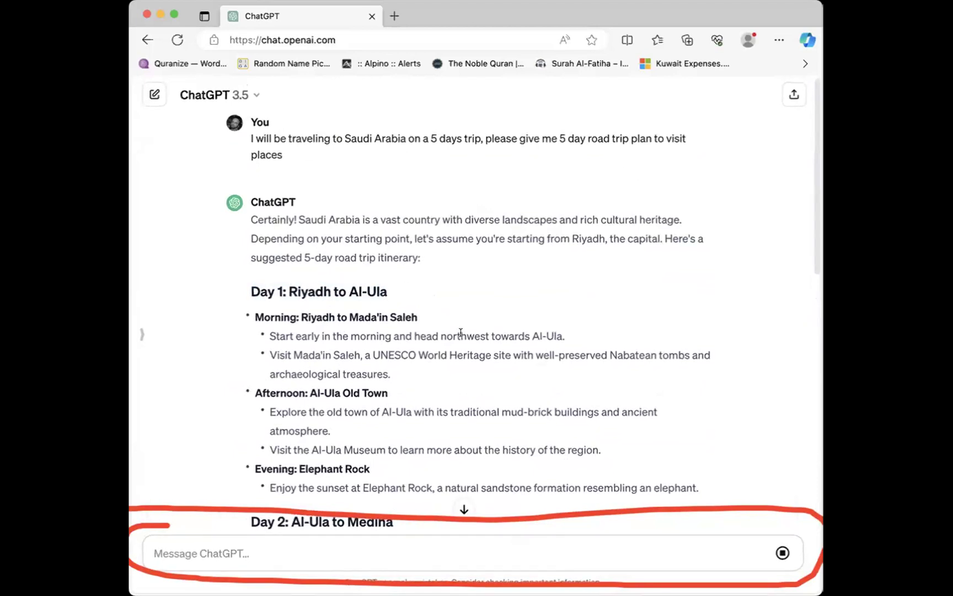
scroll(463, 335, down, 2)
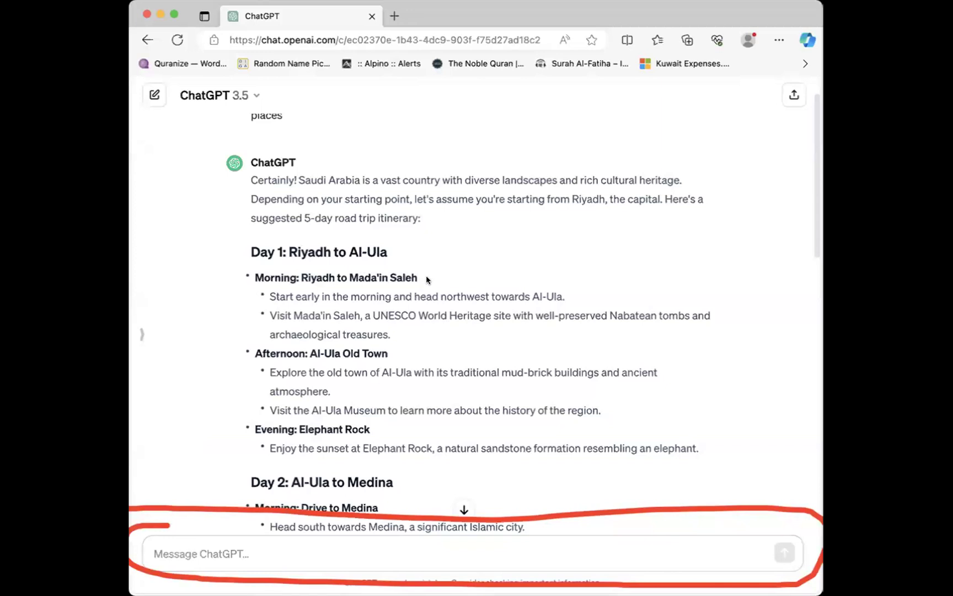
drag(267, 292, 605, 336)
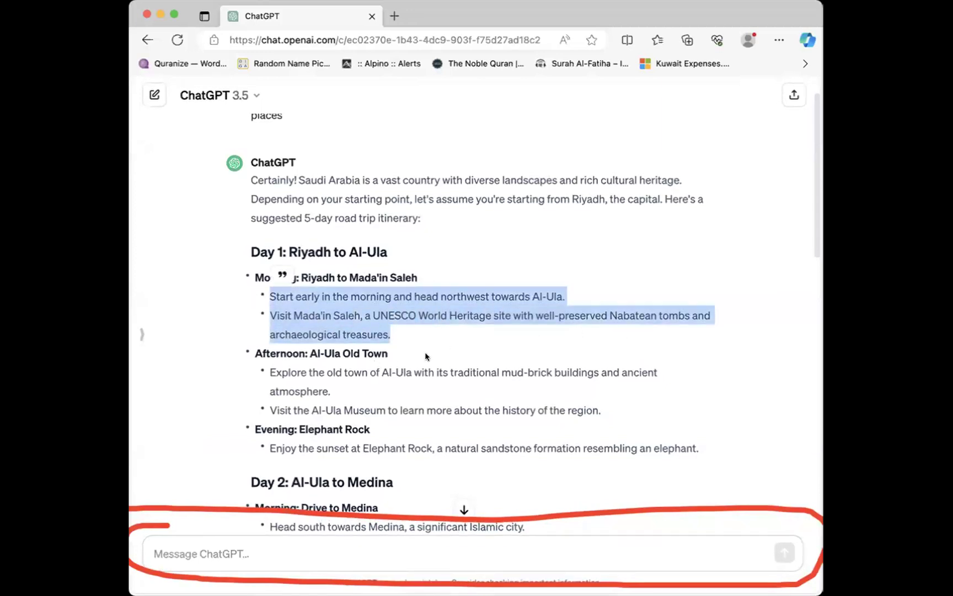
click(268, 352)
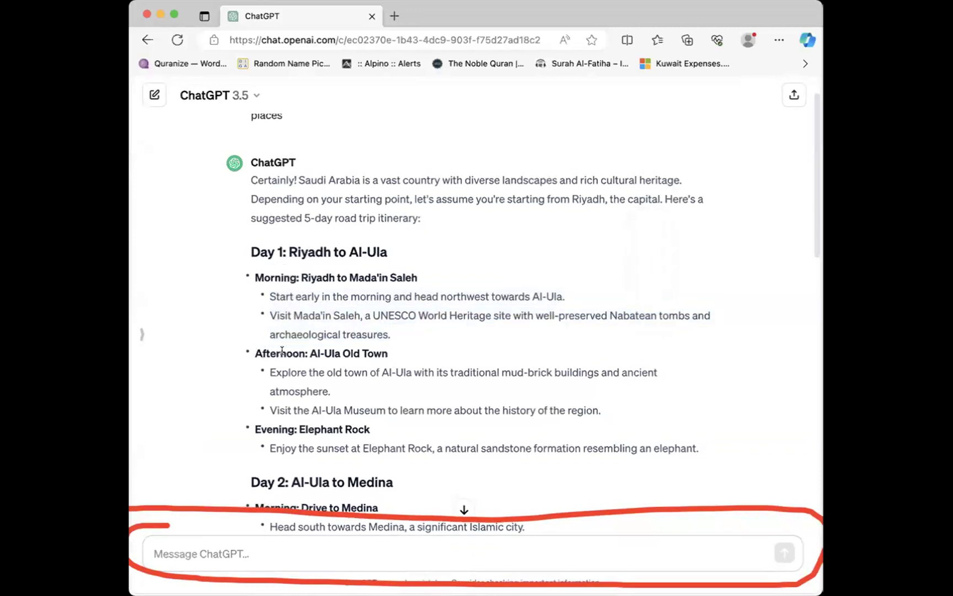
scroll(380, 352, down, 3)
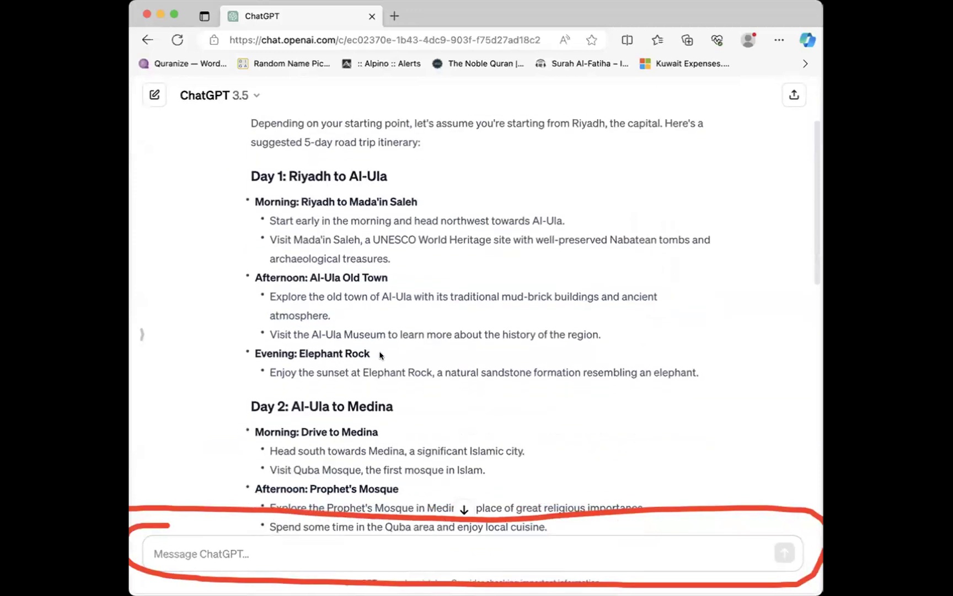
scroll(353, 309, down, 4)
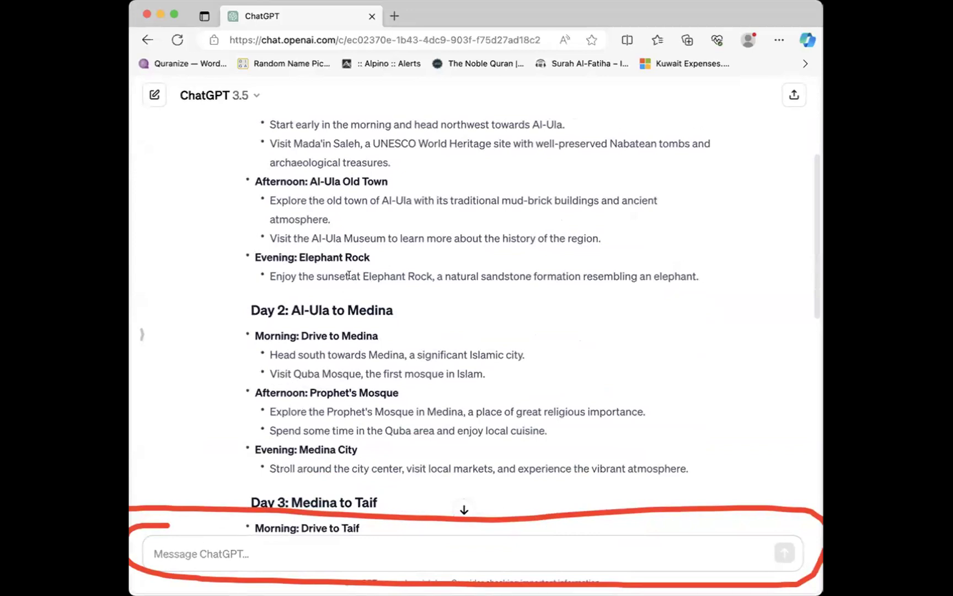
drag(260, 310, 426, 323)
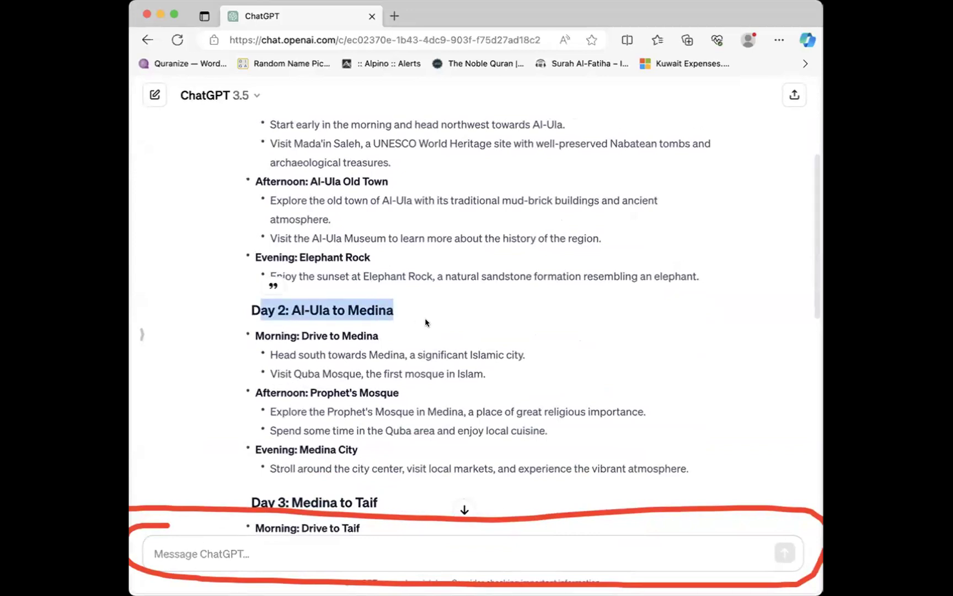
click(430, 341)
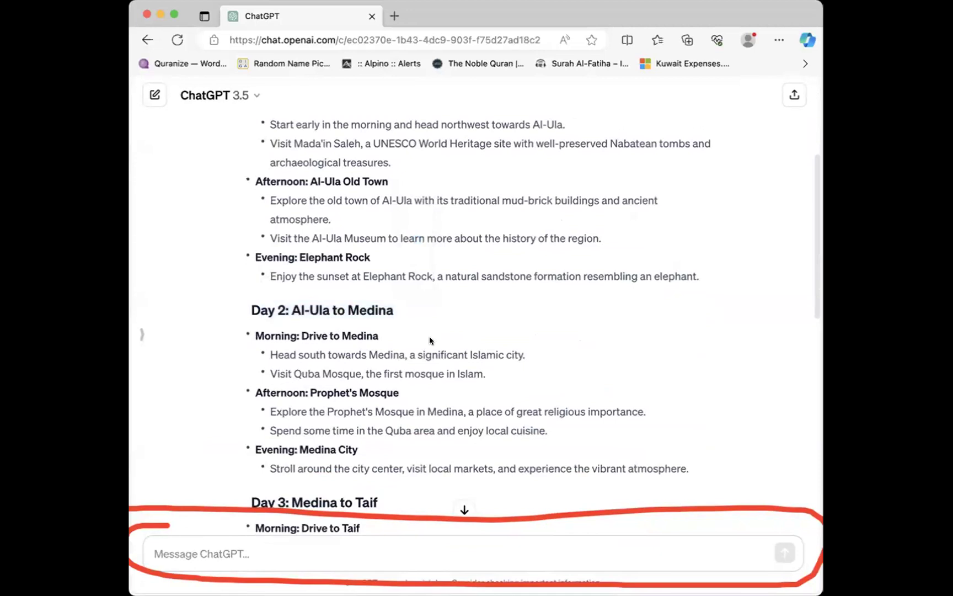
scroll(358, 310, down, 2)
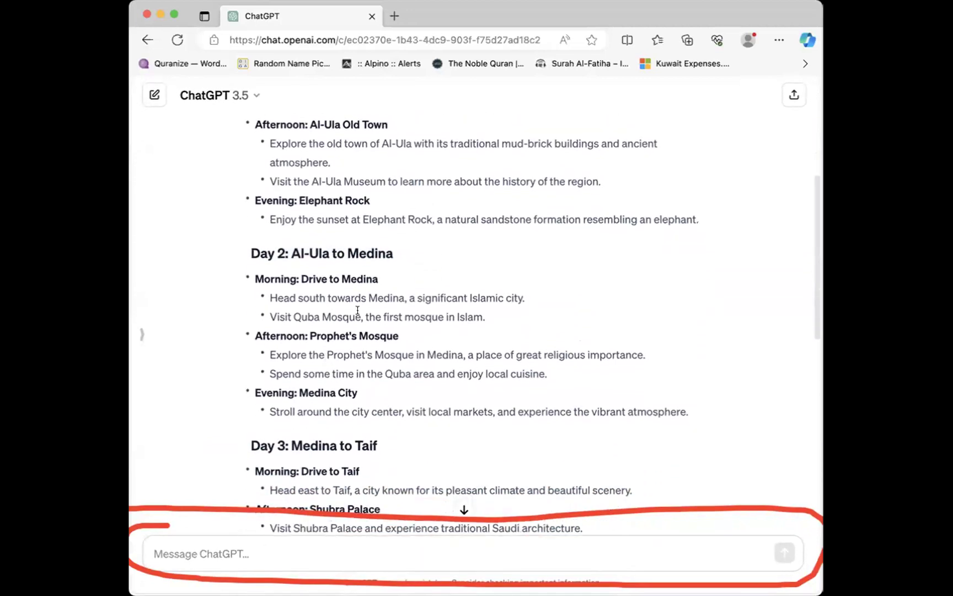
scroll(386, 304, down, 2)
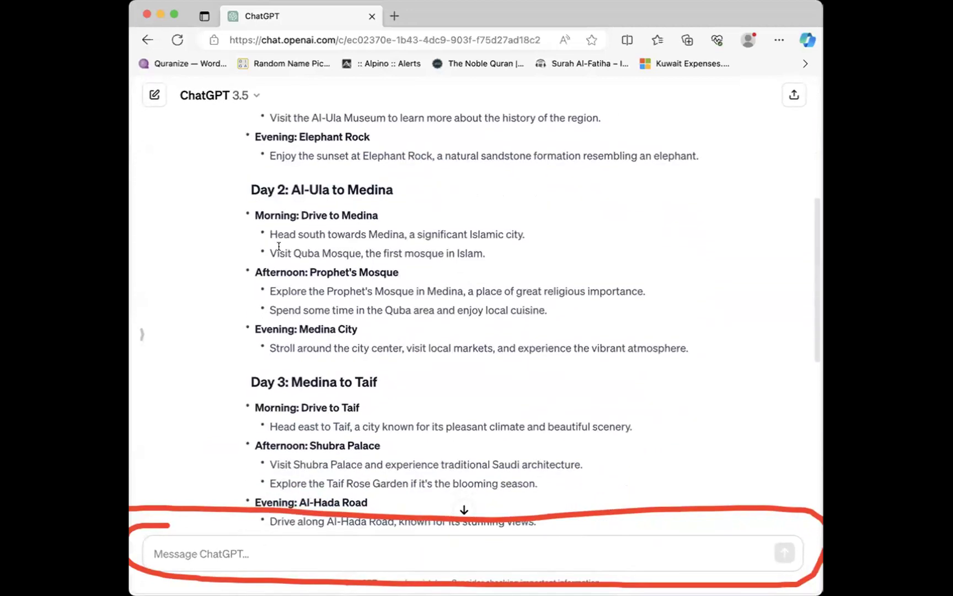
drag(277, 253, 457, 255)
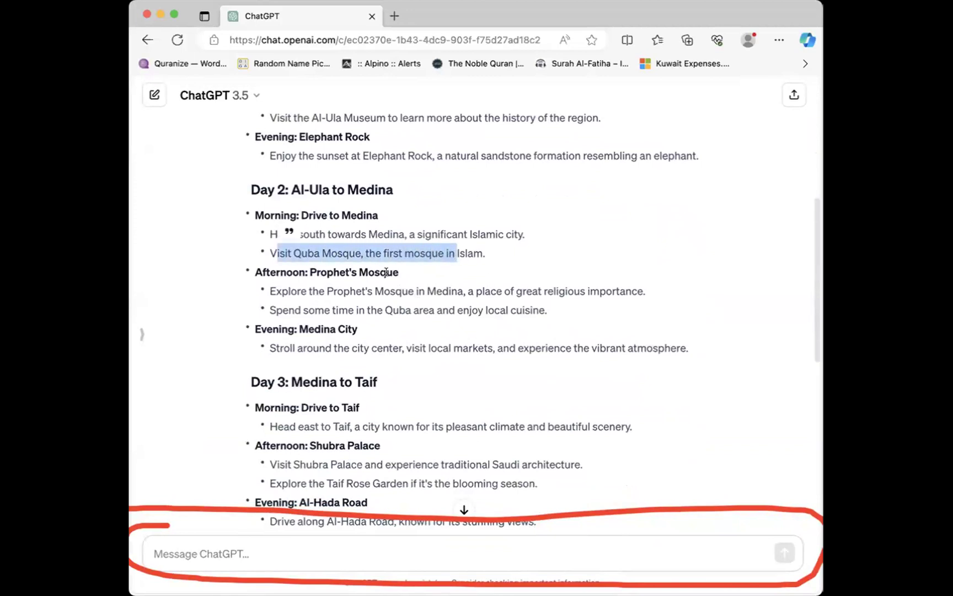
scroll(488, 414, down, 9)
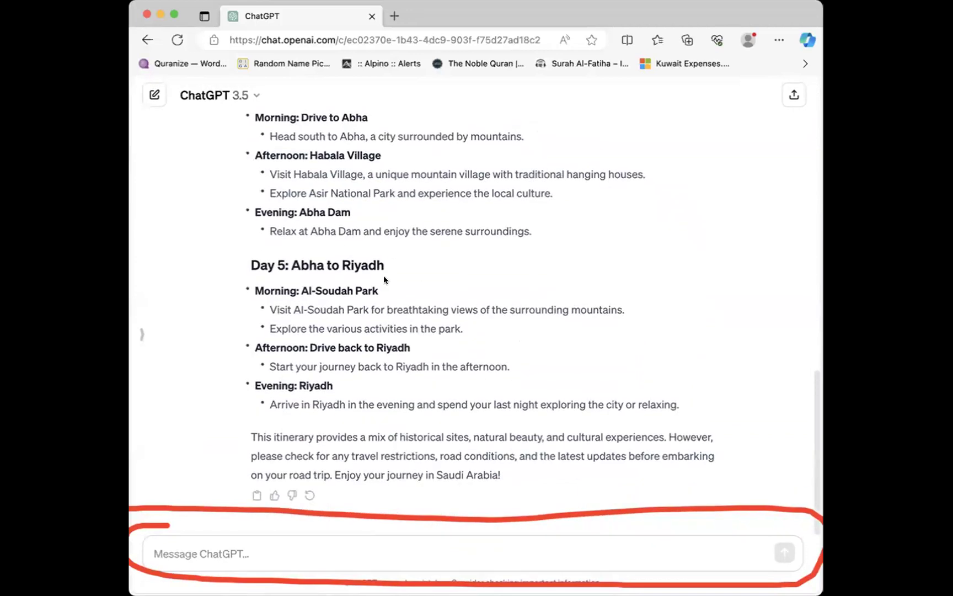
scroll(459, 299, up, 10)
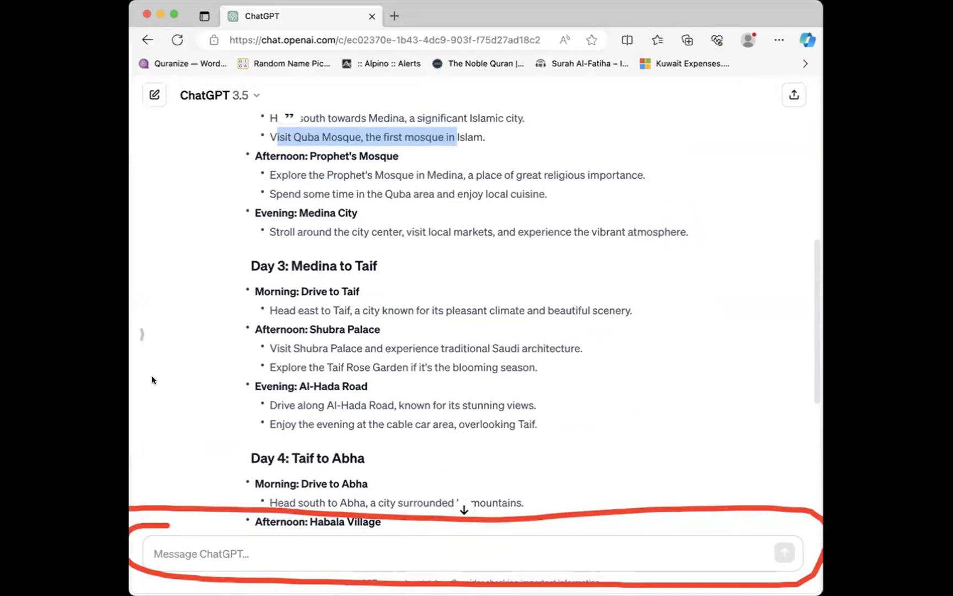
scroll(481, 393, down, 8)
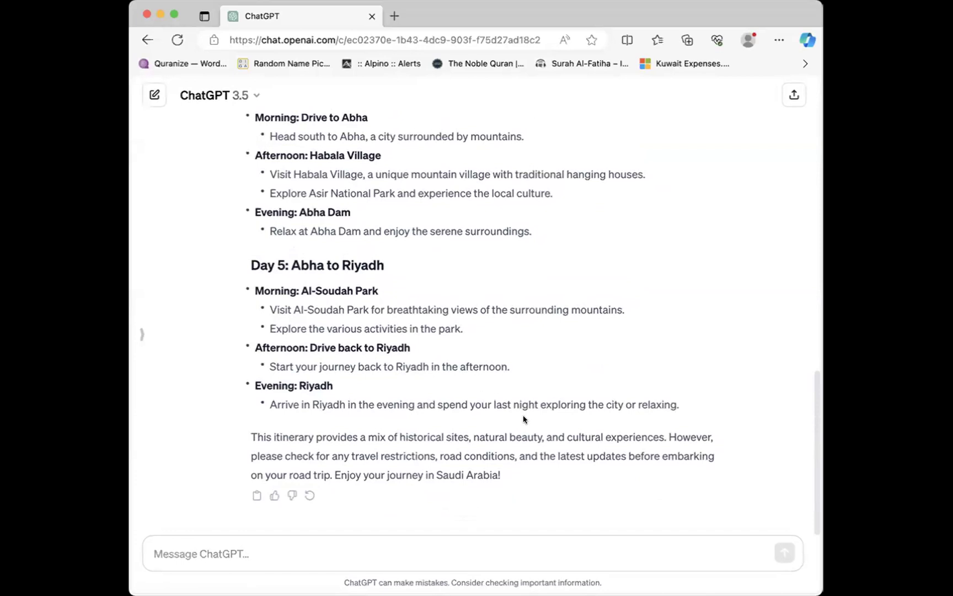
Step: Select the chat.openai.com site part of the chat's web address
scroll(452, 386, up, 2)
scroll(445, 380, down, 2)
click(331, 38)
drag(336, 40, 188, 30)
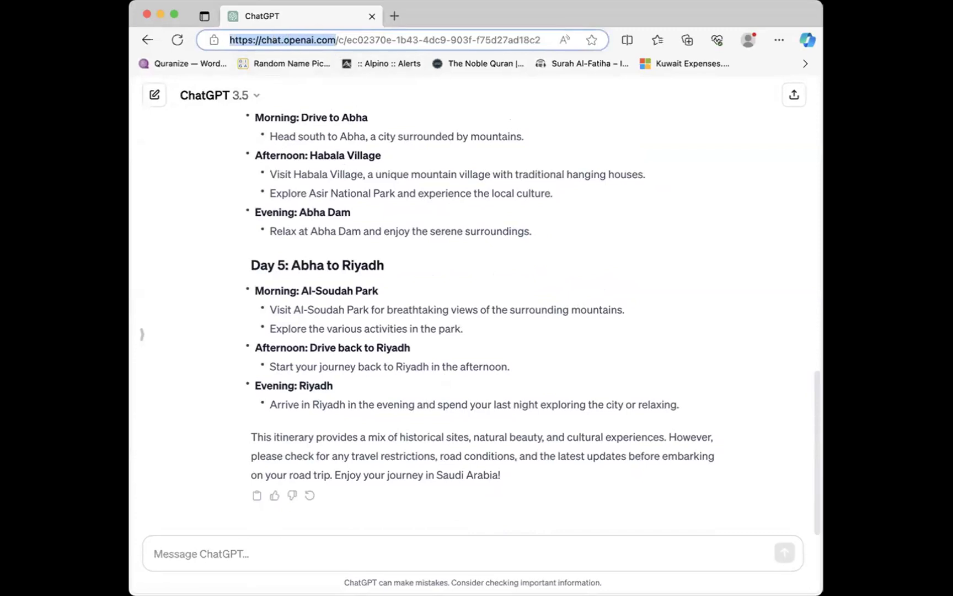
Step: Switch from the browser to the IMA Excel Classes workbook's School marks sheet
key(super+Tab)
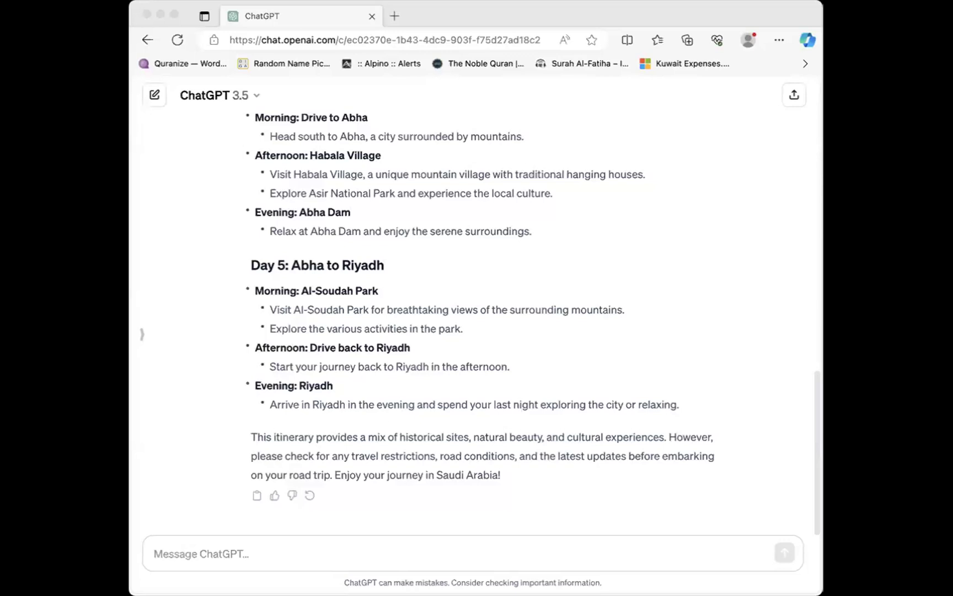
click(582, 310)
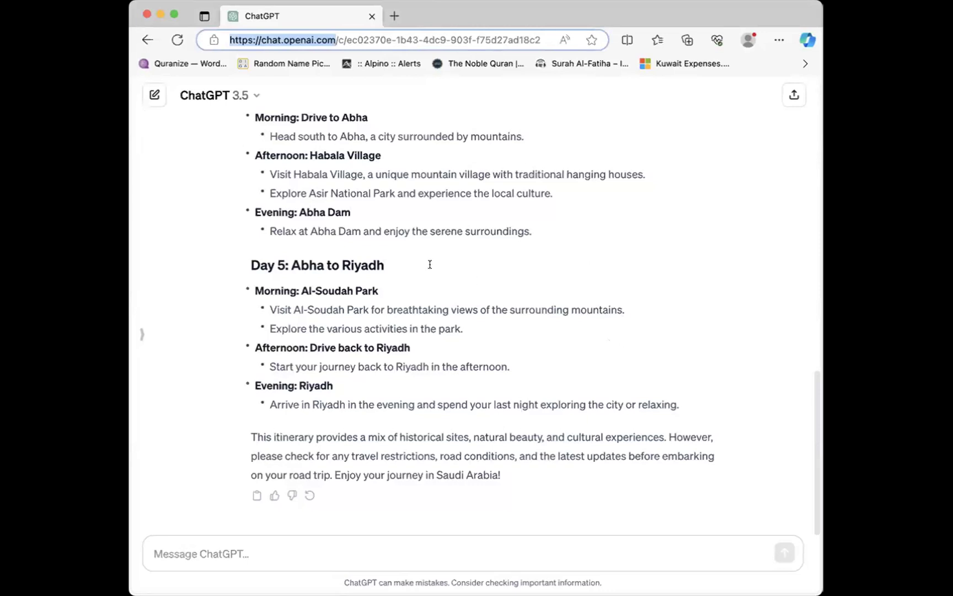
click(384, 548)
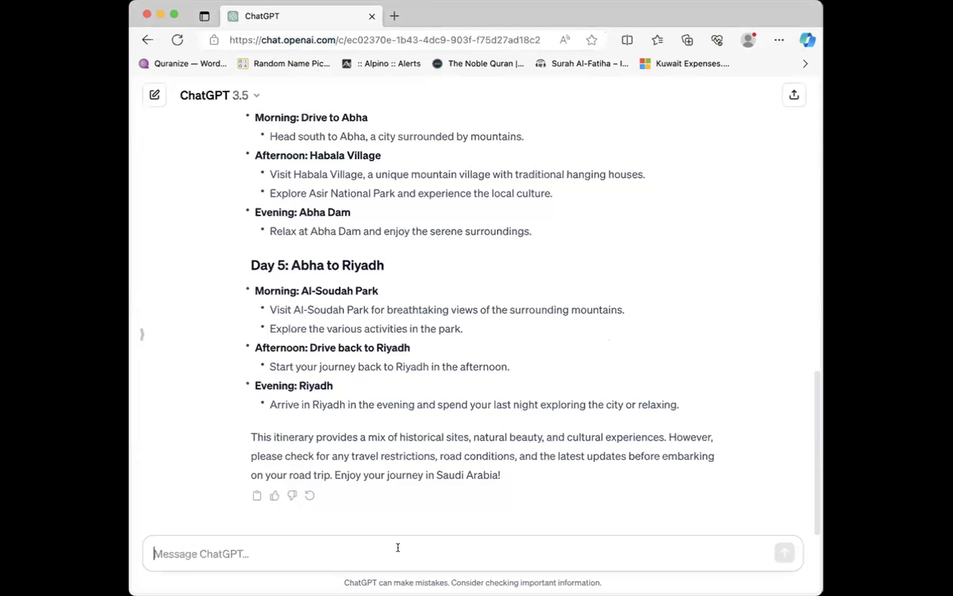
key(super+Tab)
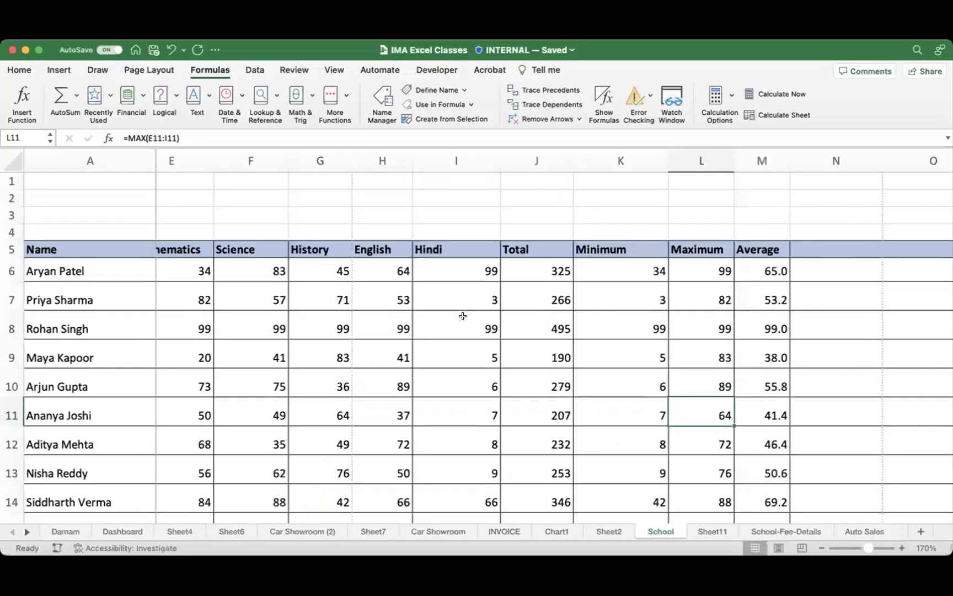
Step: Enter the heading 'Date of birth' in cell N5
scroll(487, 343, down, 3)
scroll(487, 344, right, 5)
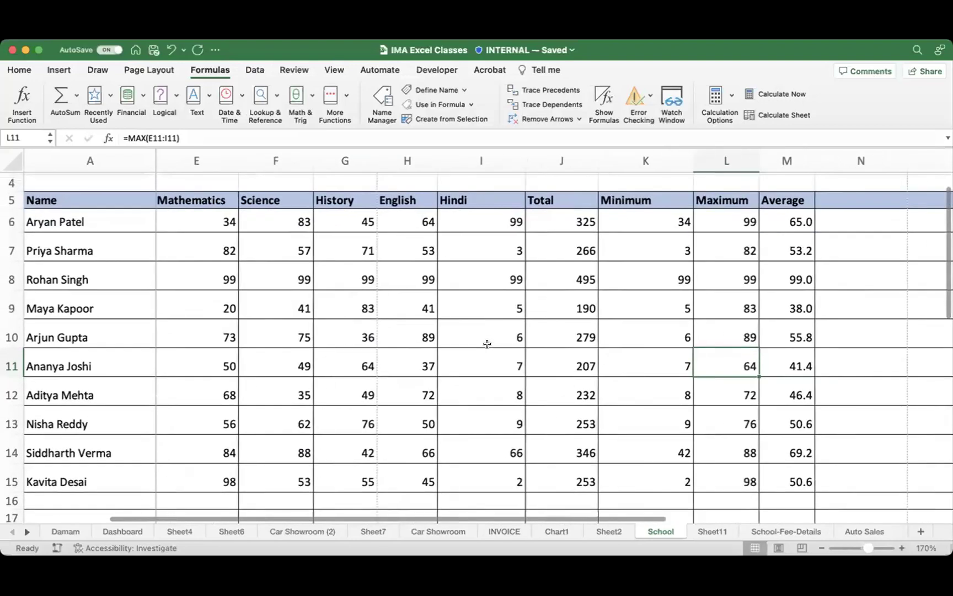
scroll(487, 344, right, 3)
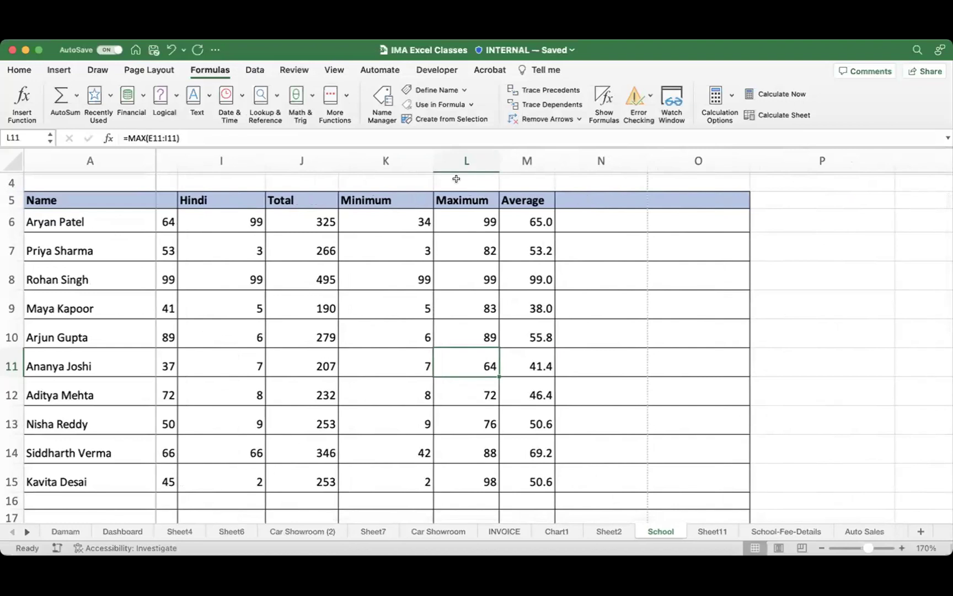
click(570, 197)
text(Date)
key(BackSpace)
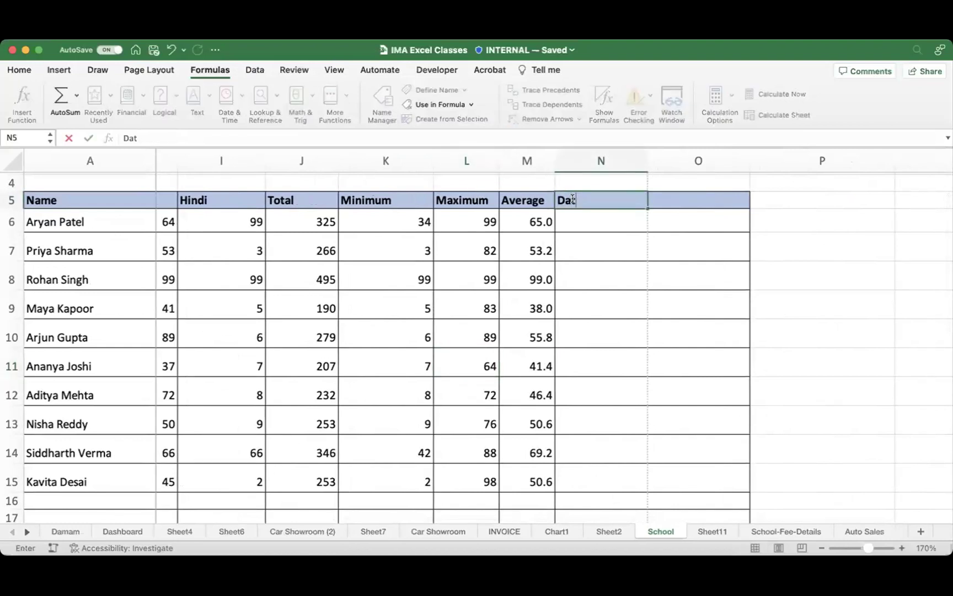
text(e of birth)
key(Return)
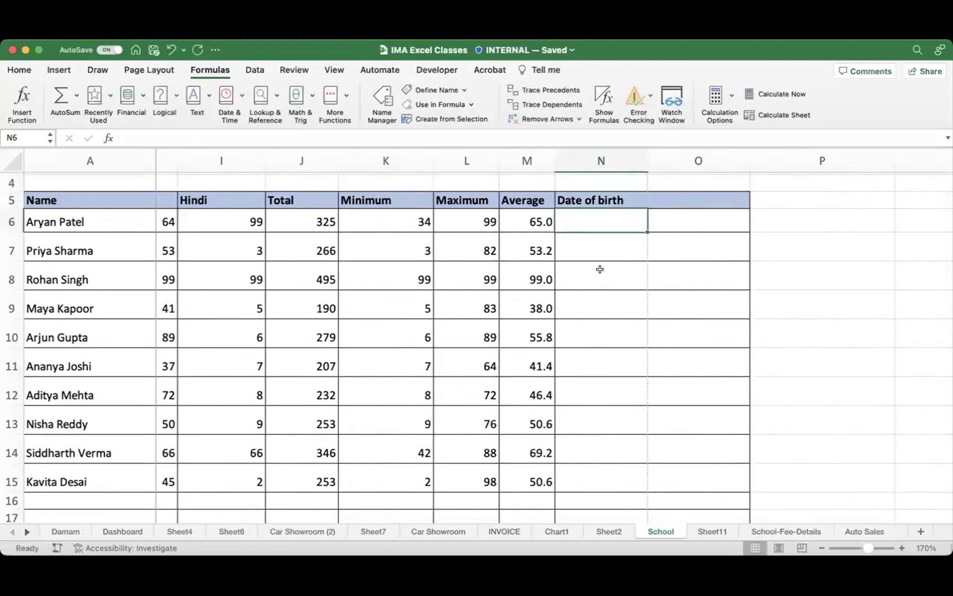
Step: Enter birth dates 11/12/1978, 22/11/2001 and 02/04/1966 in N6:N8
text(11/12/1978)
key(Return)
key(Up)
key(Down)
text(22/)
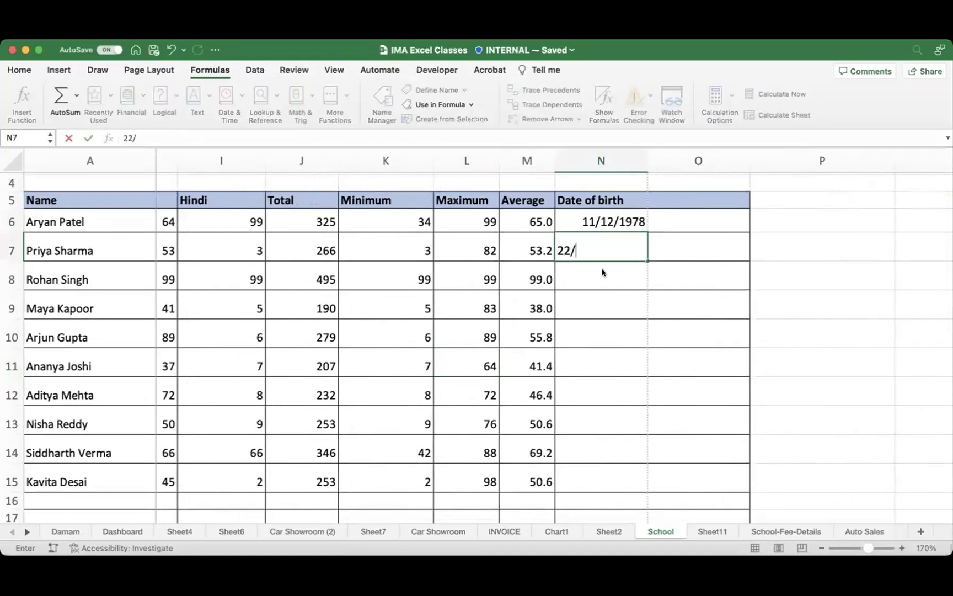
text(11/2001)
key(Return)
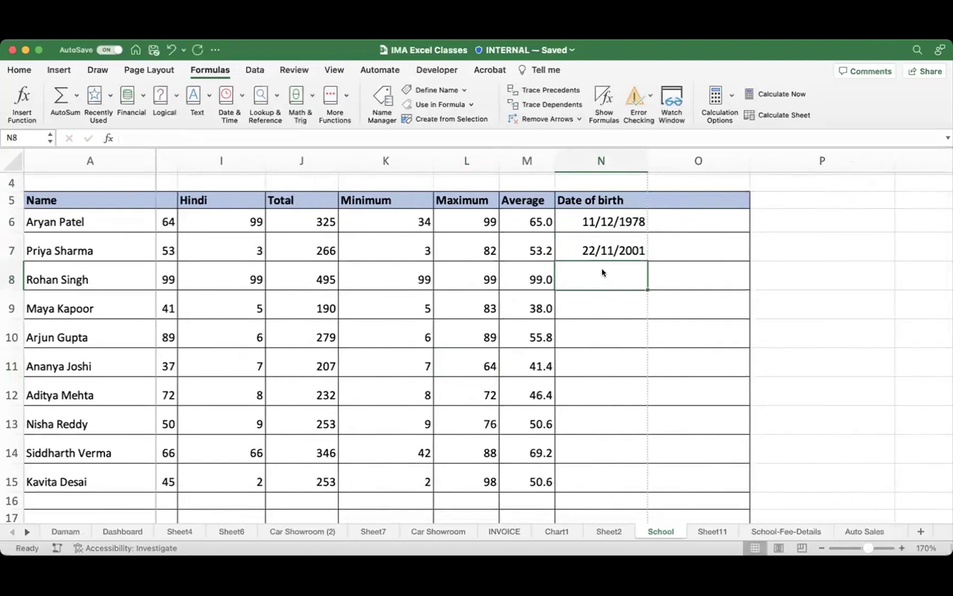
text(02/)
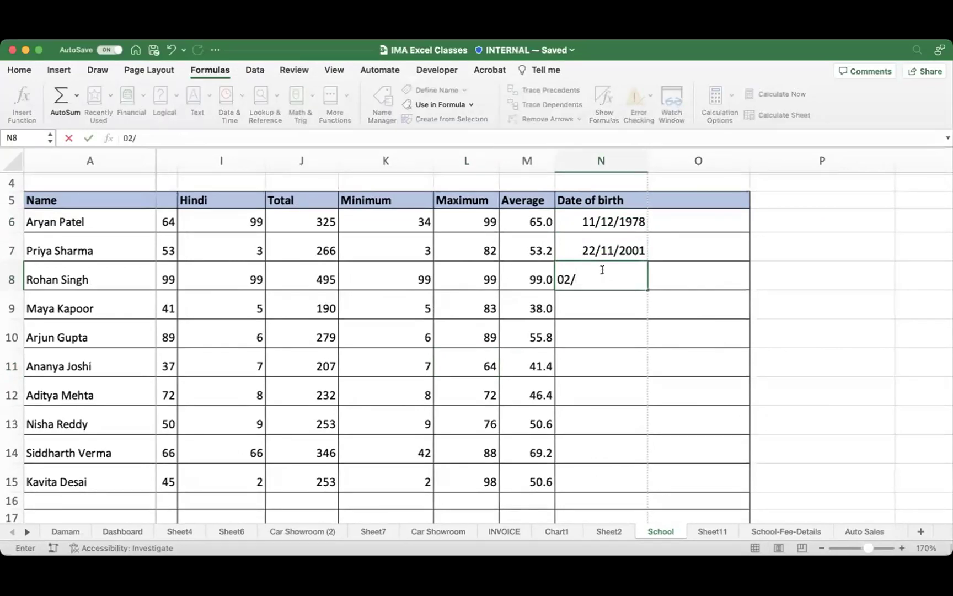
text(04/1966)
key(Return)
Step: Fill the three birth dates in N6:N8 down the column to row 15
drag(614, 222, 608, 262)
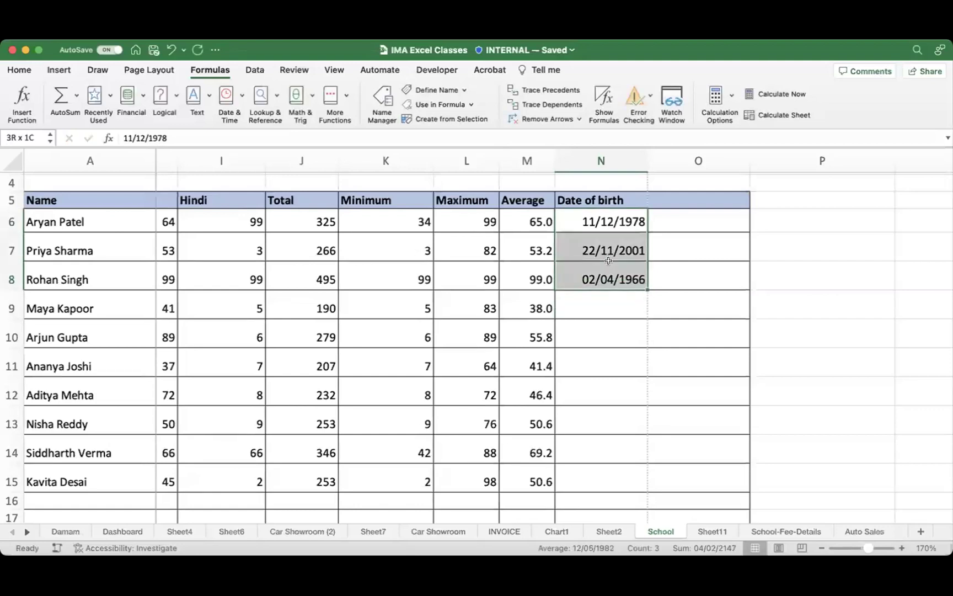
click(593, 333)
drag(616, 223, 628, 463)
scroll(656, 470, down, 5)
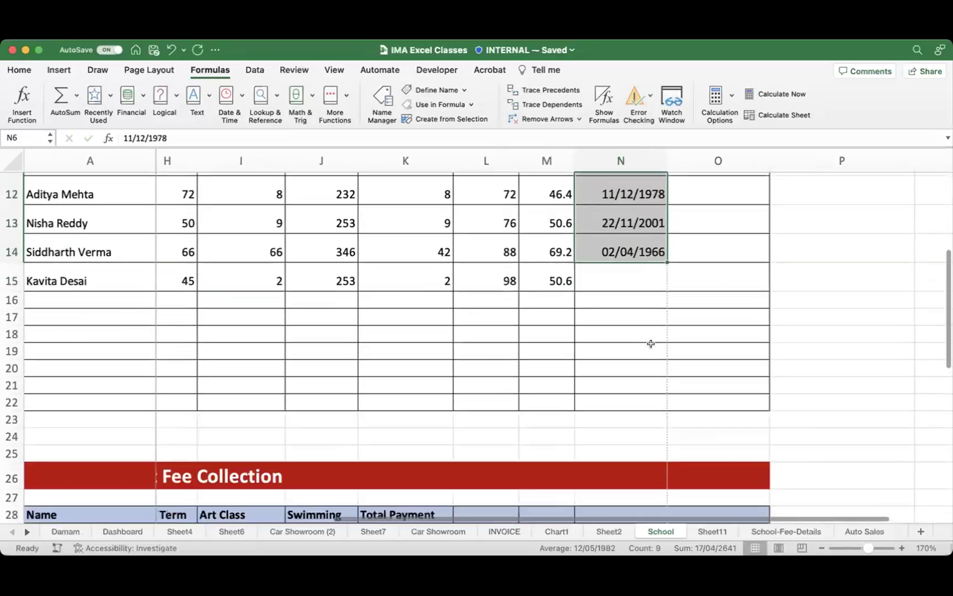
drag(663, 219, 681, 242)
scroll(681, 309, up, 6)
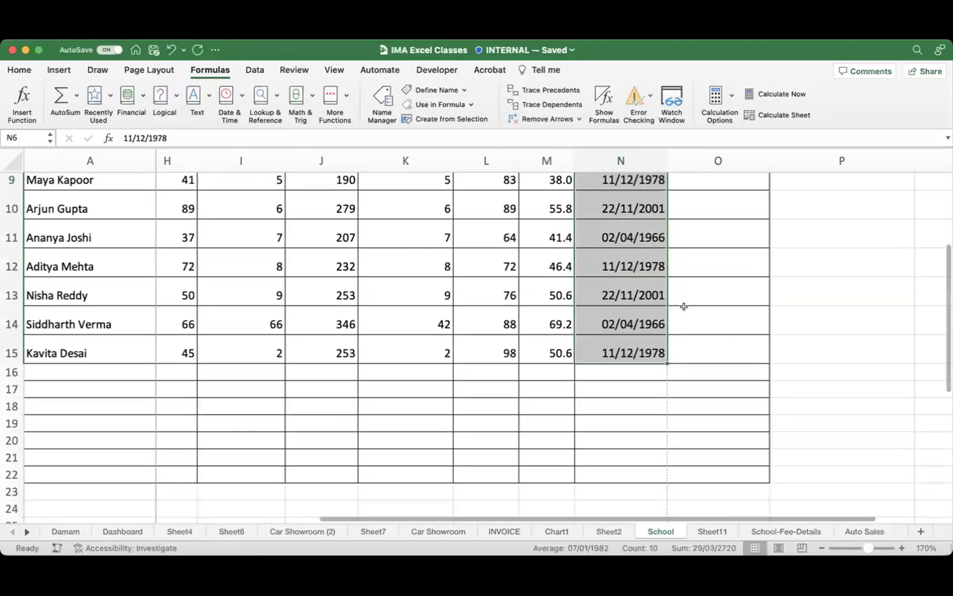
Step: Move the first birth date 11/12/1978 from N6 to O6
click(705, 268)
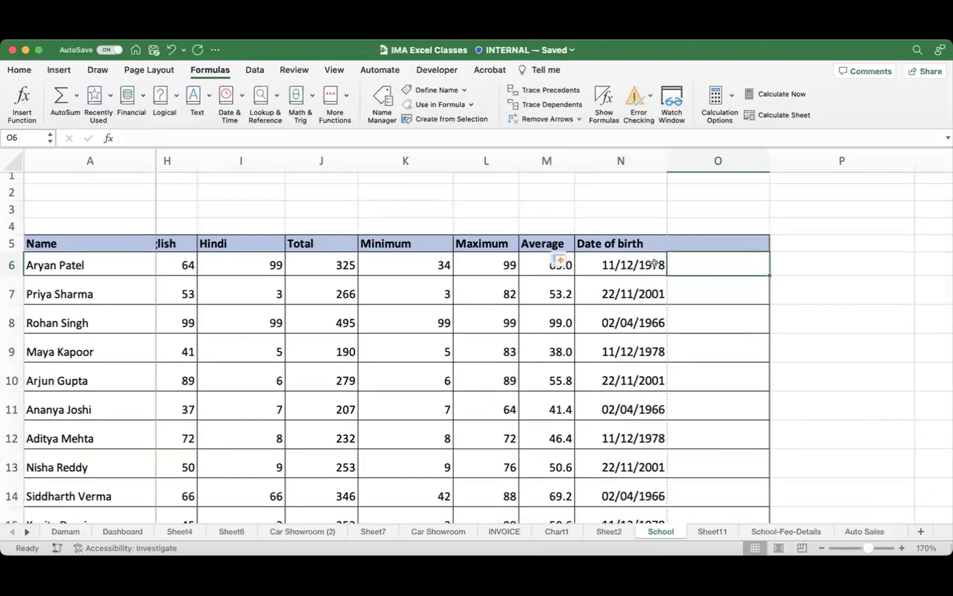
click(629, 262)
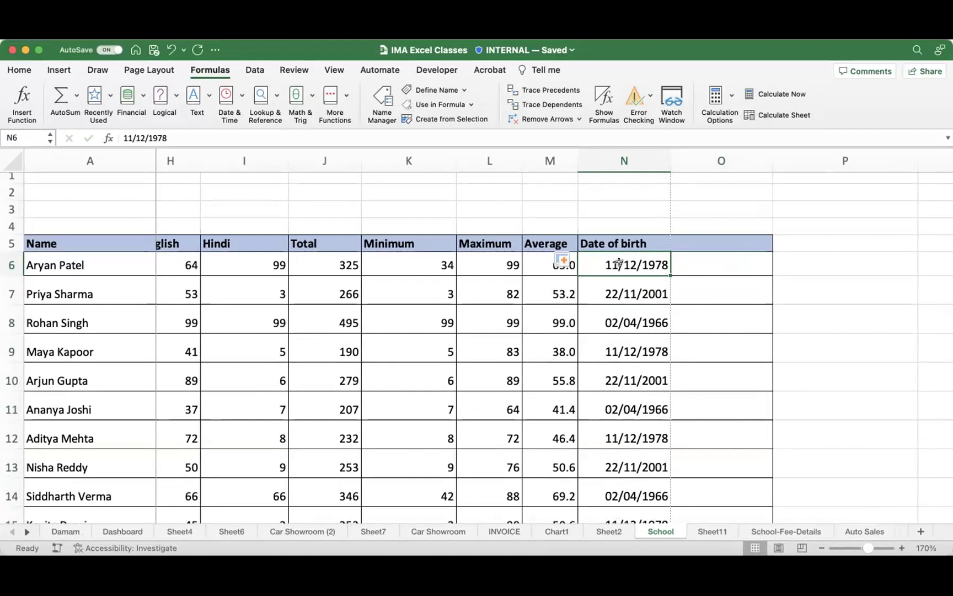
drag(619, 263, 712, 263)
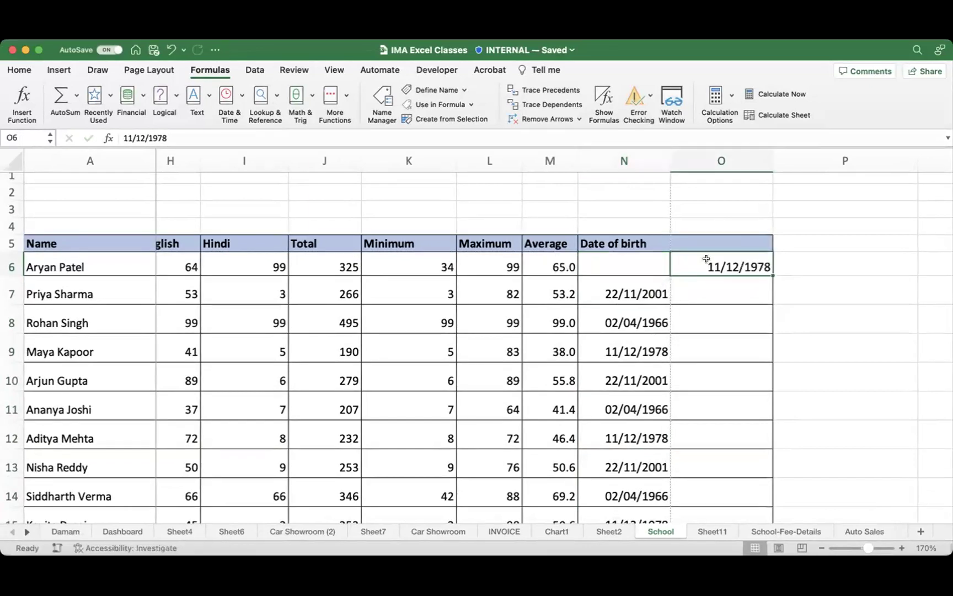
Step: Undo the move to restore 11/12/1978 in N6, then enter the heading AGE in O5
key(cmd+z)
click(719, 238)
text(AGE)
key(Return)
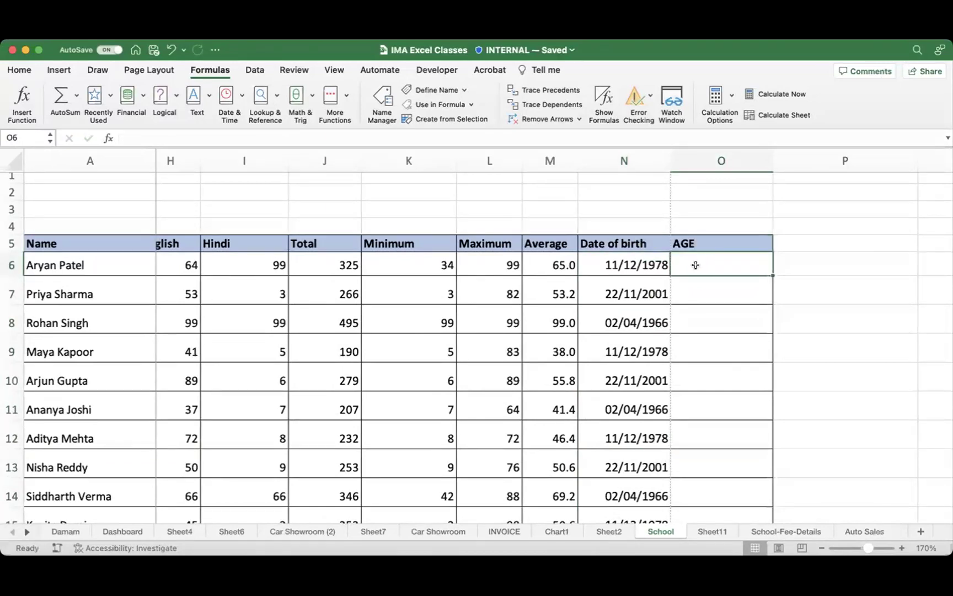
scroll(623, 259, right, 2)
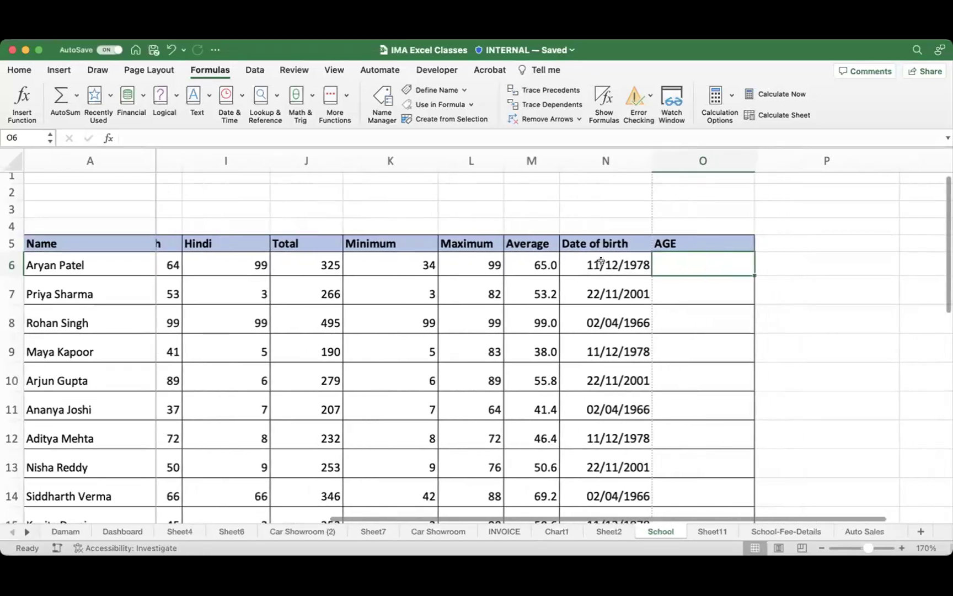
click(601, 263)
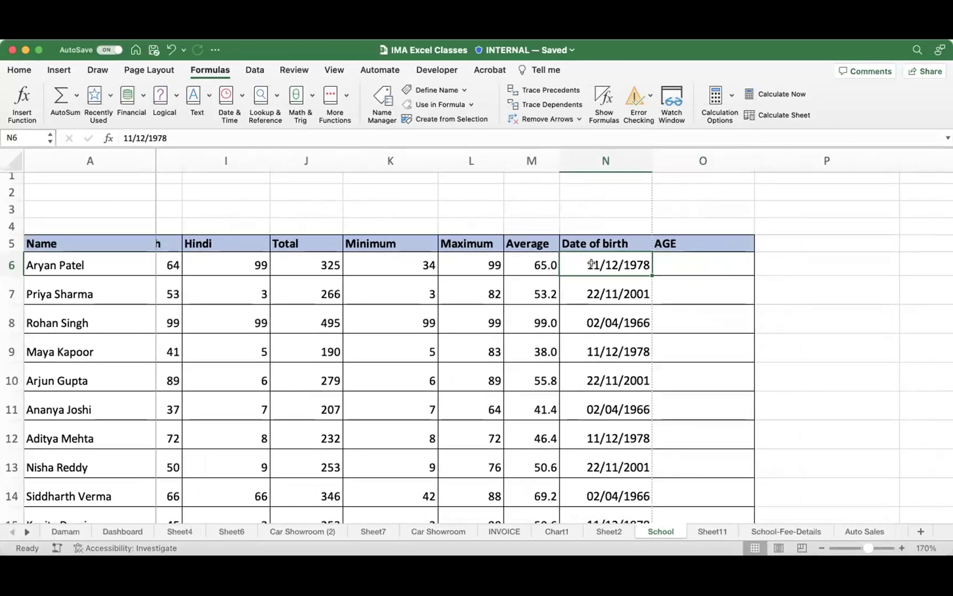
click(605, 160)
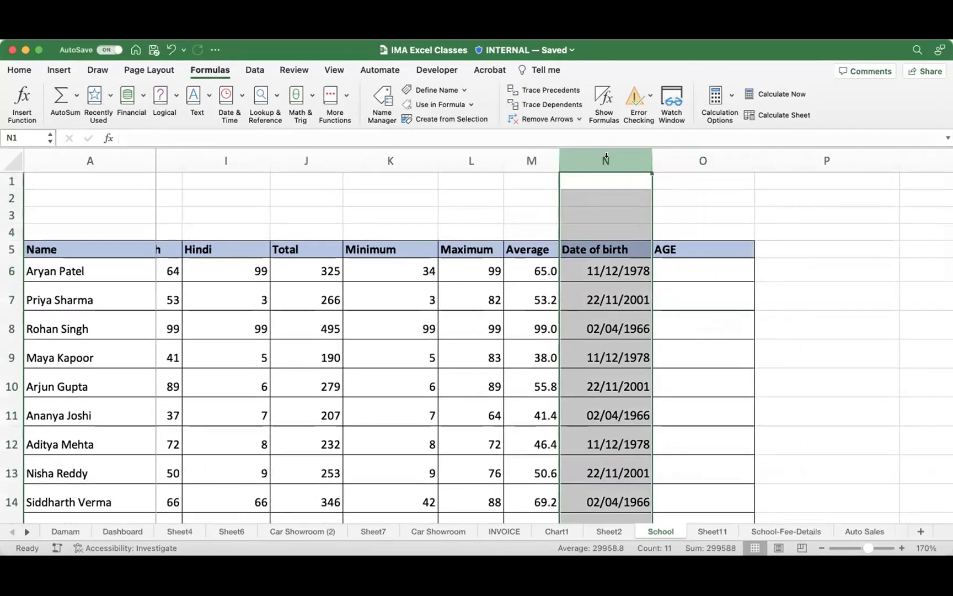
click(592, 273)
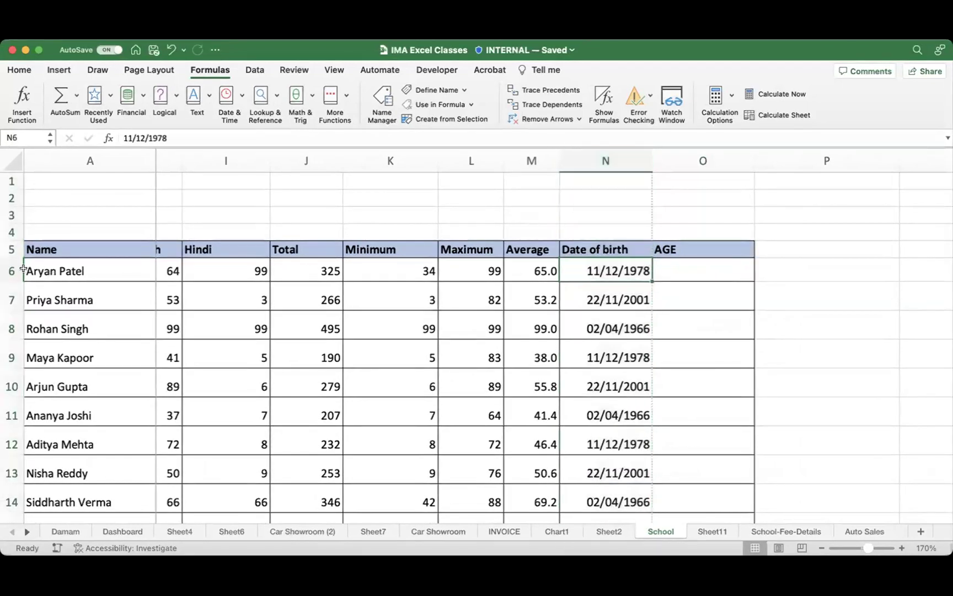
click(8, 270)
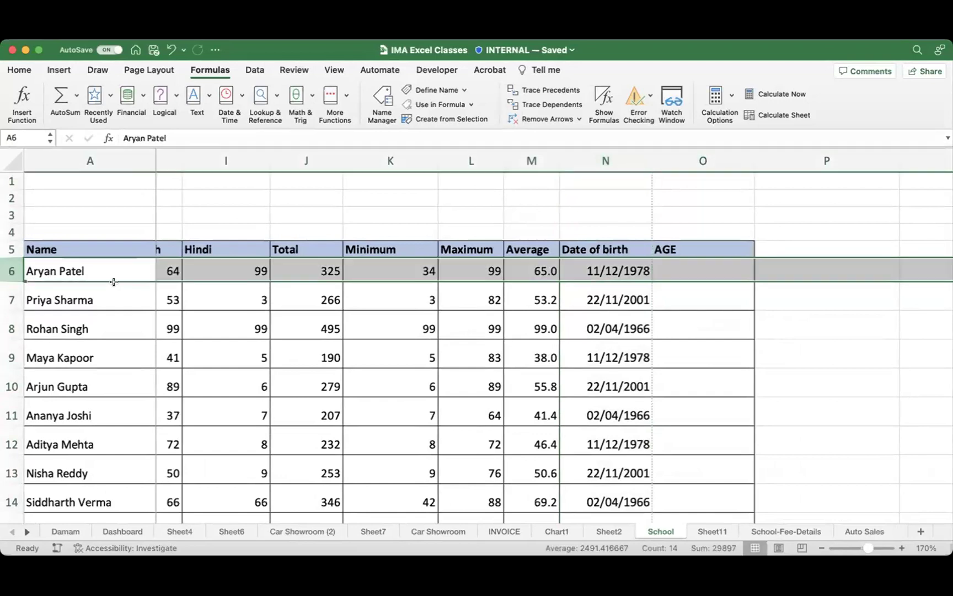
click(610, 267)
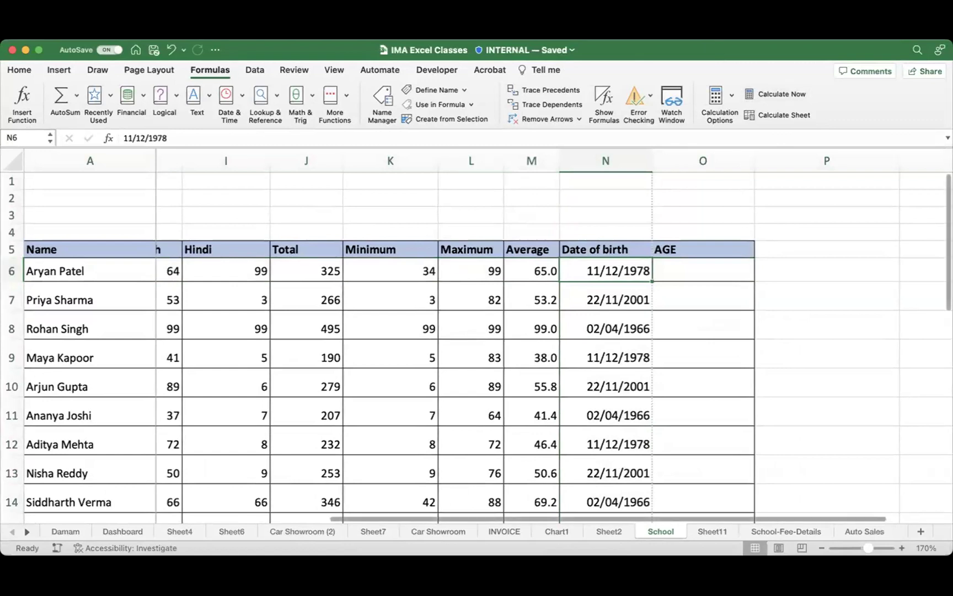
click(596, 266)
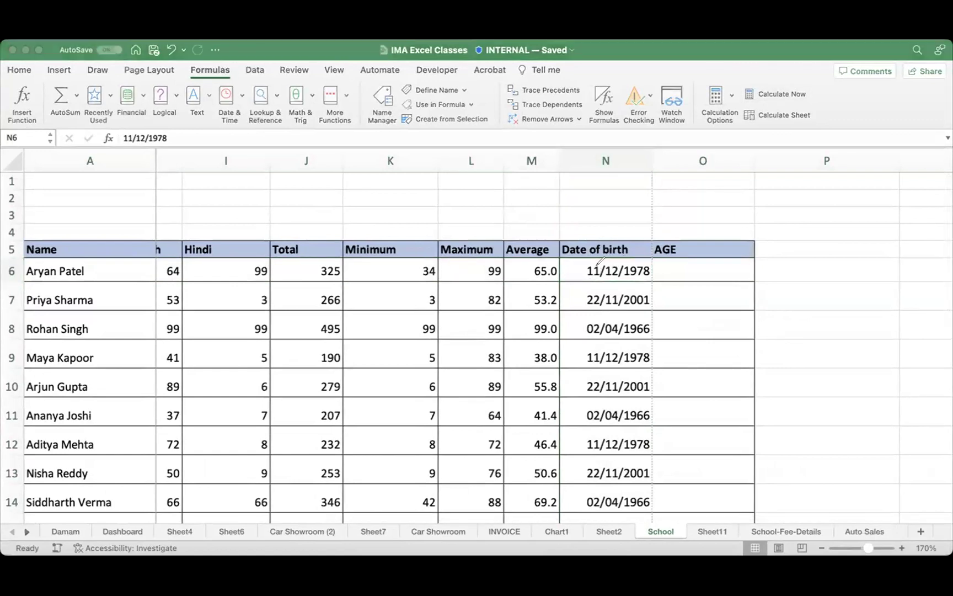
mouse_move(599, 269)
mouse_down()
mouse_move(49, 144)
mouse_move(72, 177)
mouse_up()
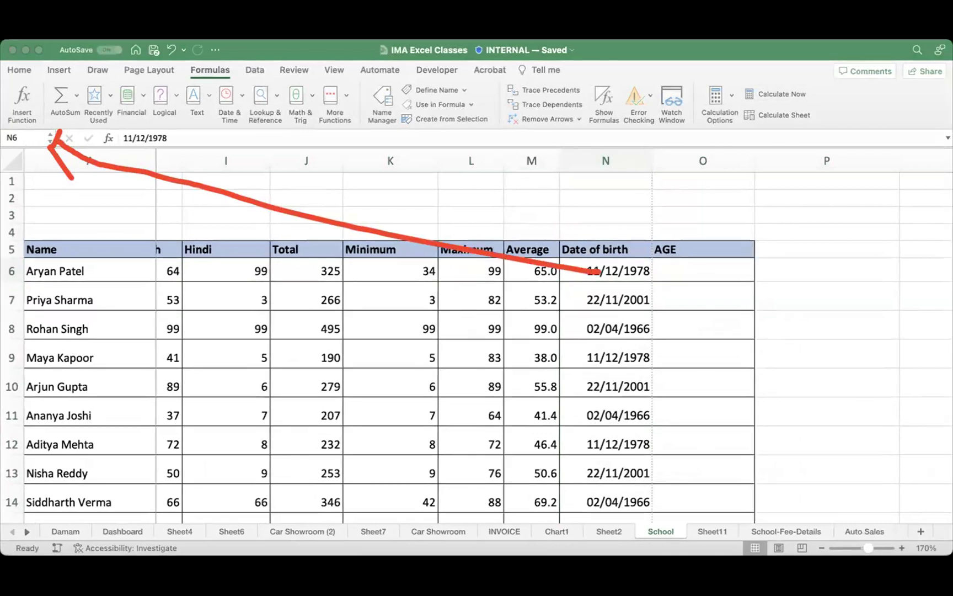
click(666, 270)
click(608, 265)
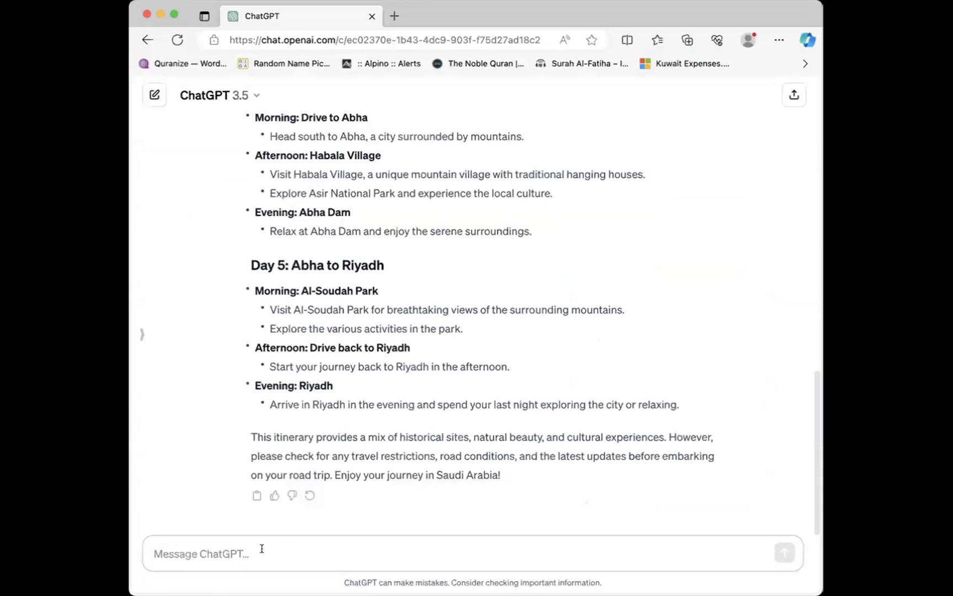
Step: Ask ChatGPT for an Excel formula calculating age from the date of birth in cell N6
text(in excel)
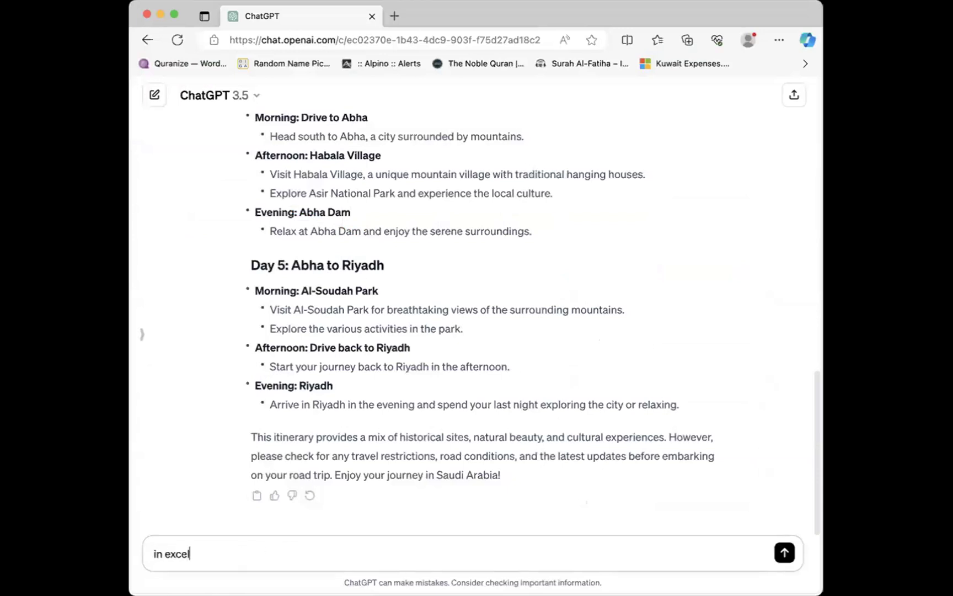
text( i have date of b)
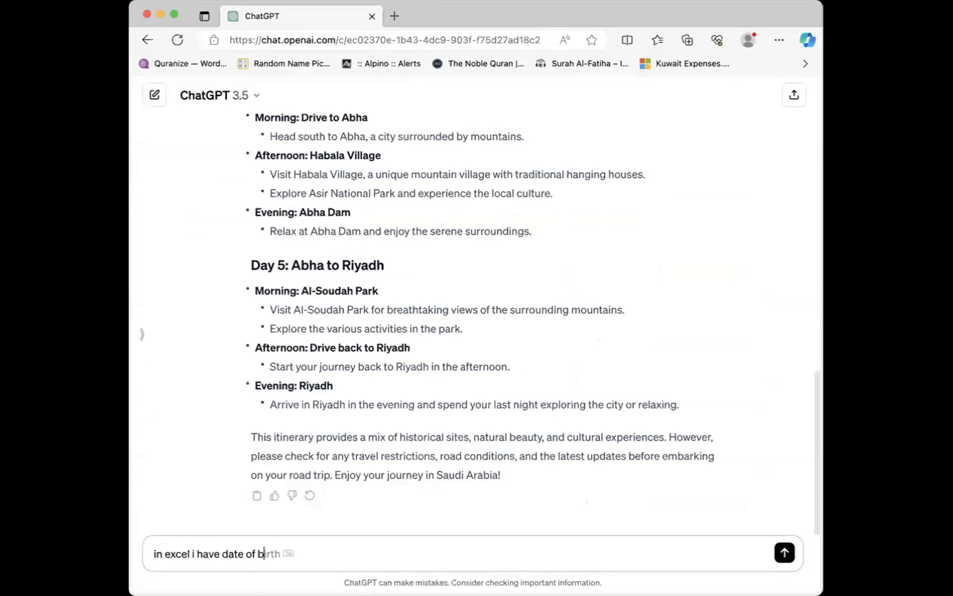
text(irth in )
text(cell nu)
key(BackSpace)
key(BackSpace)
text(N6, Please )
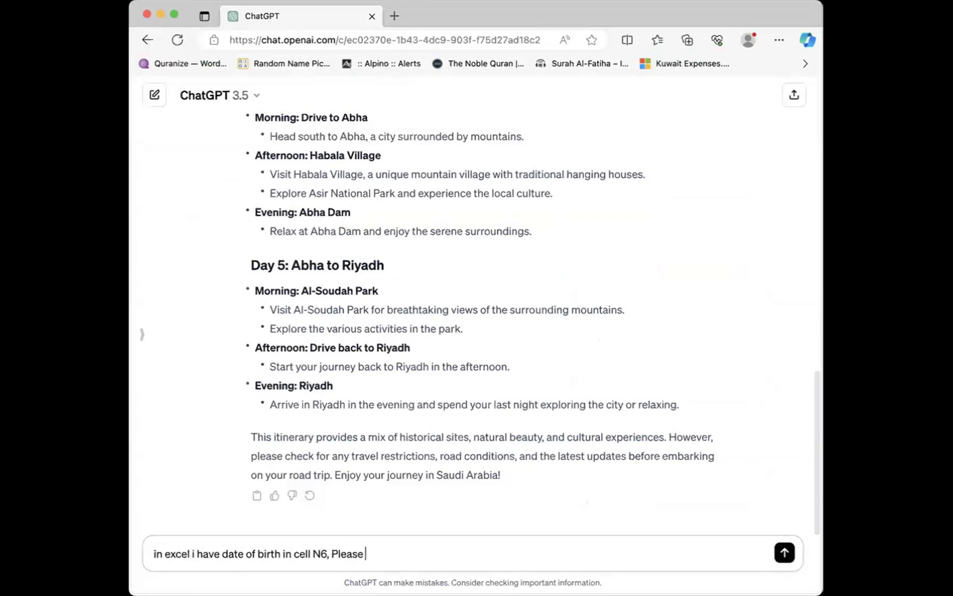
text(write me a form)
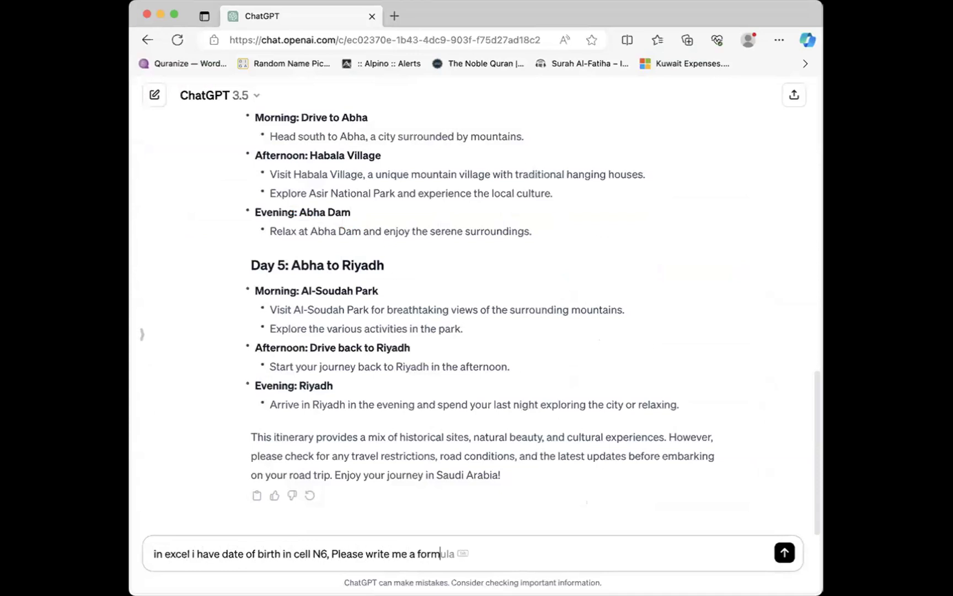
text(ula to know the age)
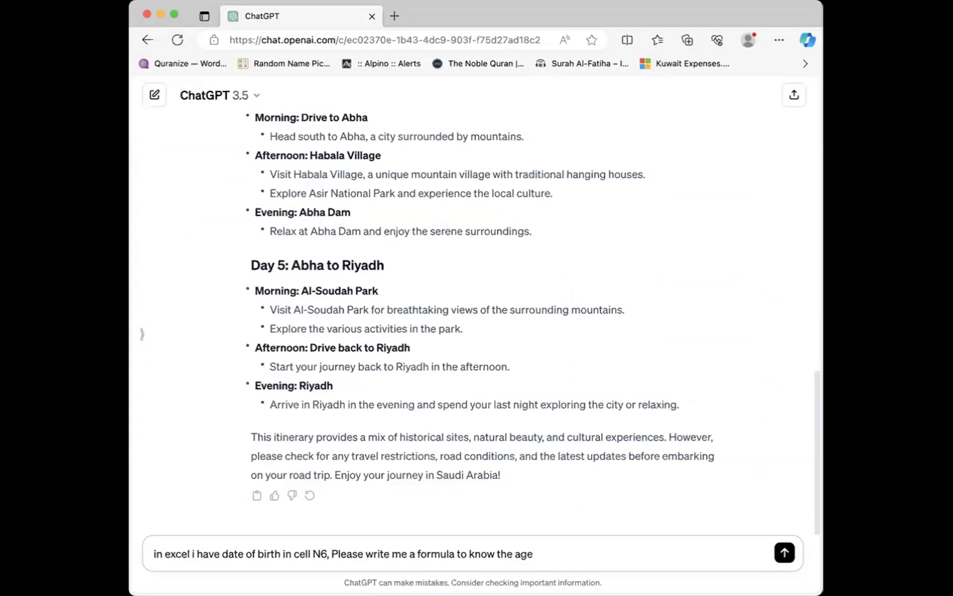
key(Return)
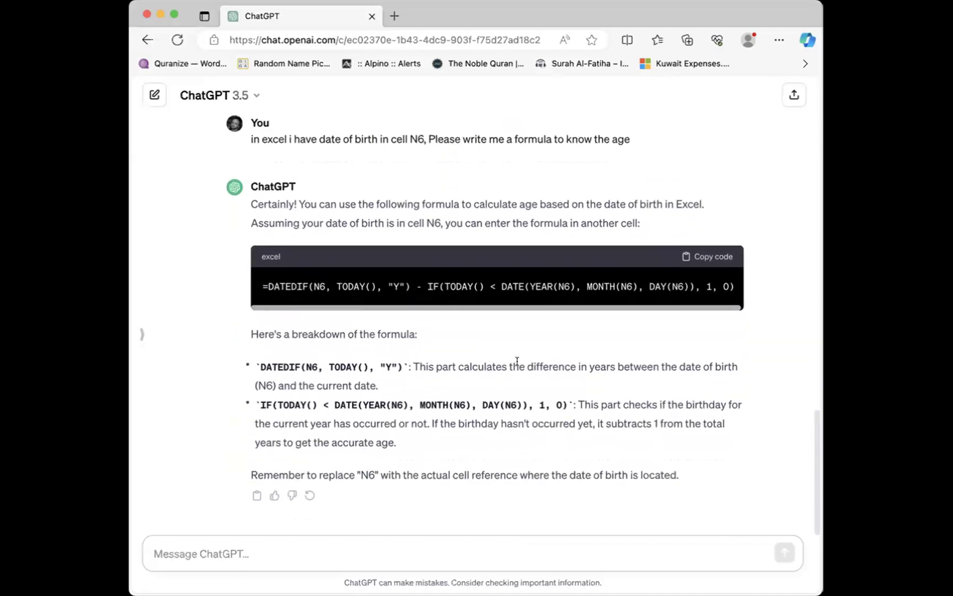
Step: Copy the DATEDIF age formula from ChatGPT's answer and return to Excel
scroll(517, 360, up, 2)
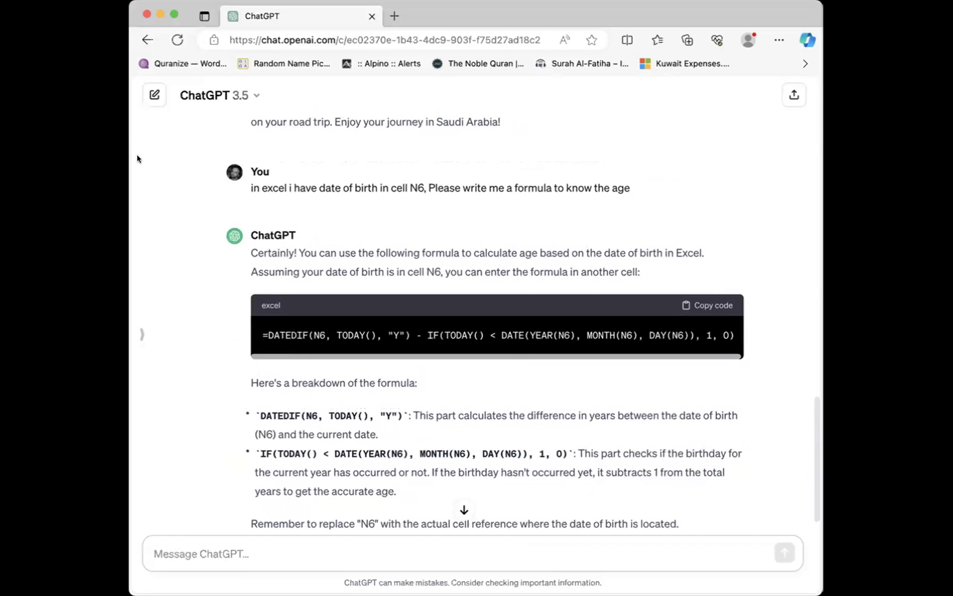
mouse_move(298, 278)
mouse_down()
mouse_move(208, 295)
mouse_move(651, 389)
mouse_move(785, 362)
mouse_up()
mouse_move(772, 298)
mouse_down()
mouse_move(493, 271)
mouse_move(250, 276)
mouse_up()
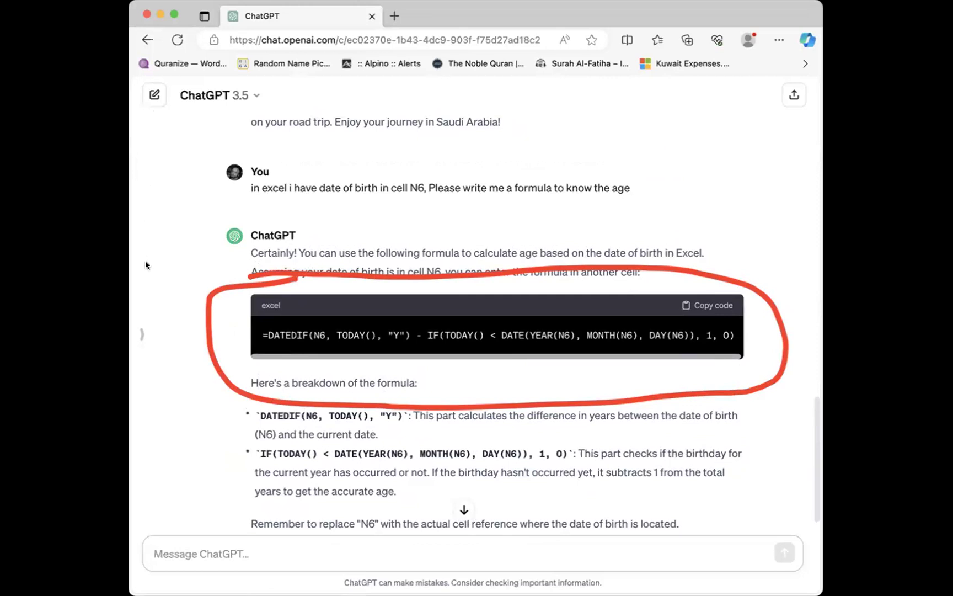
mouse_move(733, 283)
mouse_down()
mouse_move(664, 298)
mouse_move(746, 280)
mouse_move(679, 301)
mouse_move(740, 310)
mouse_move(759, 290)
mouse_move(659, 284)
mouse_move(669, 298)
mouse_up()
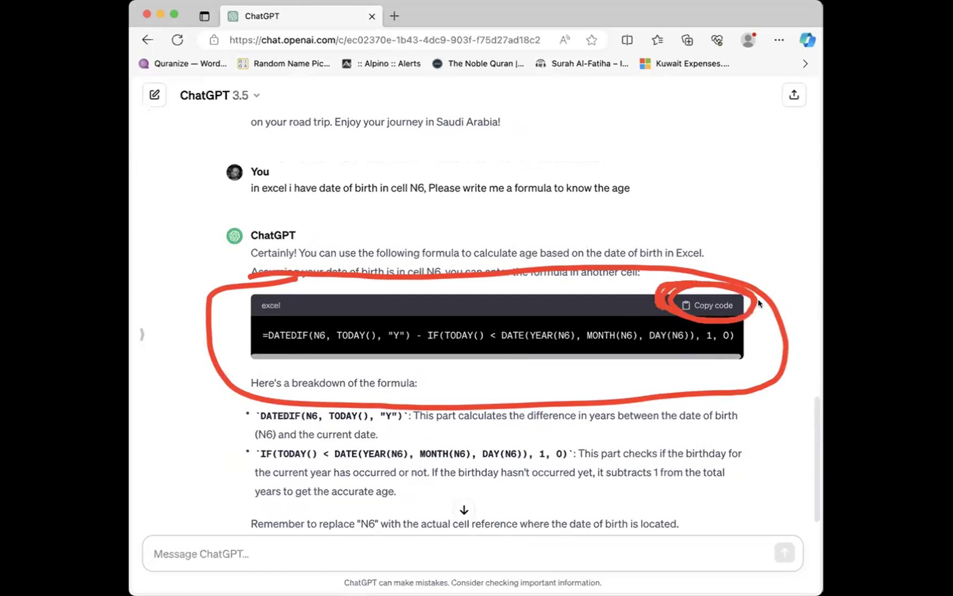
click(704, 304)
click(214, 384)
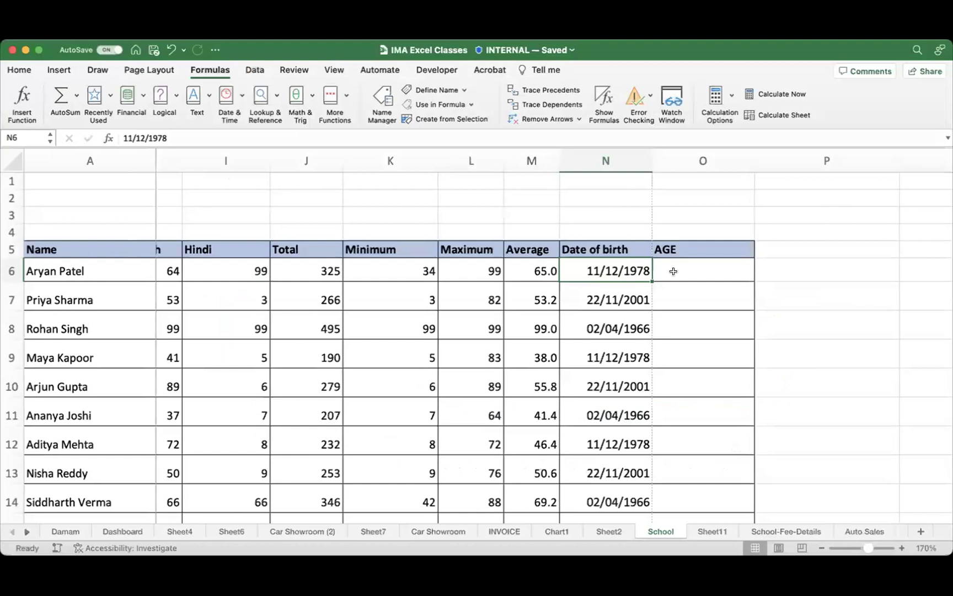
Step: Paste the DATEDIF age formula into O6 and commit it
click(684, 265)
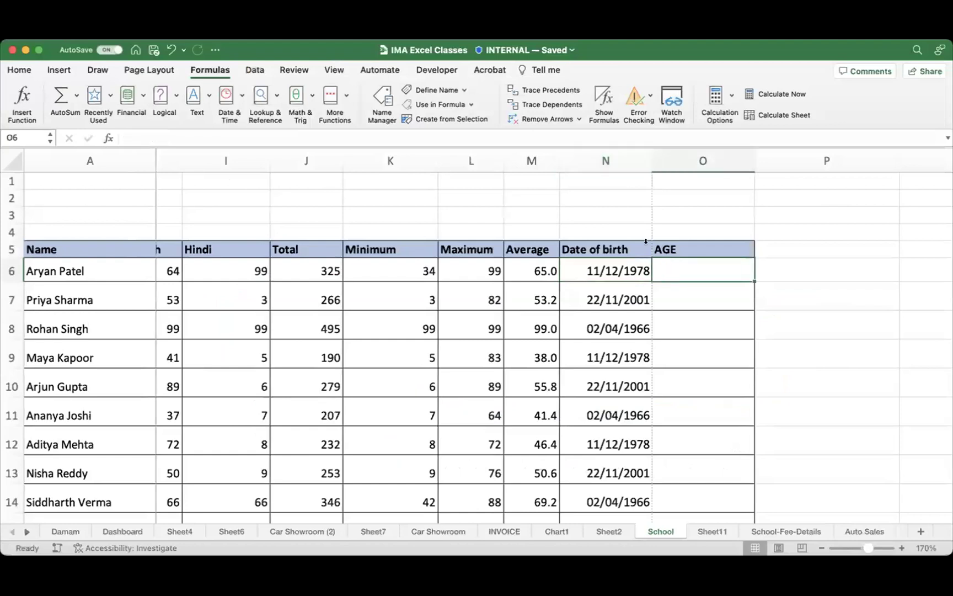
key(super+v)
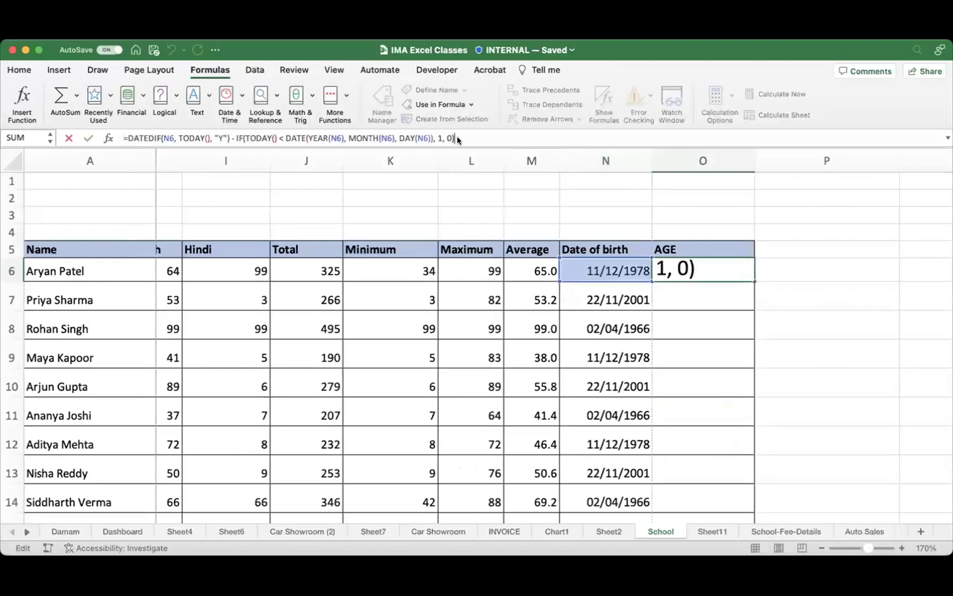
key(Return)
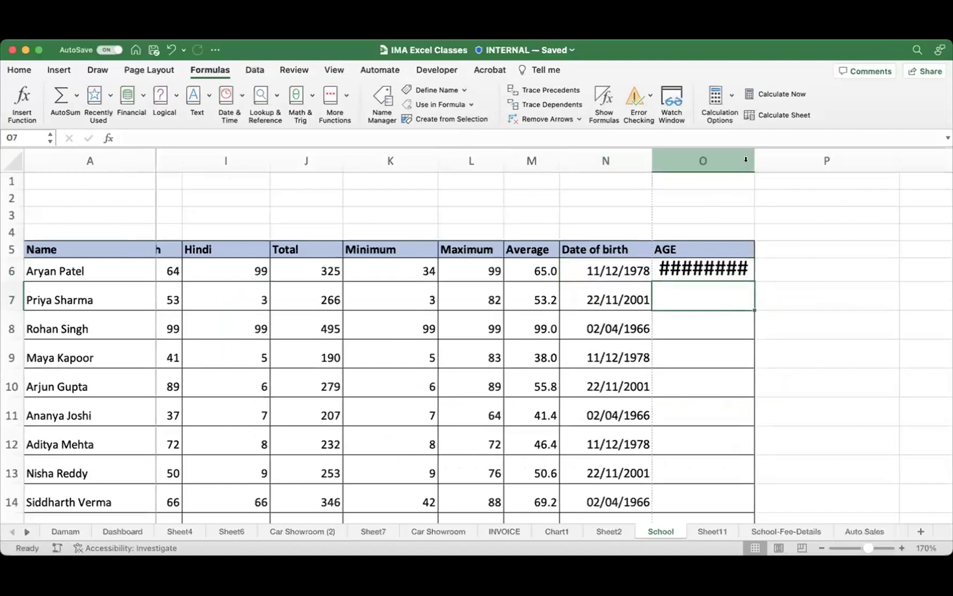
Step: Widen column O and check the formula in O6 against the birth date in N6
drag(755, 158, 795, 156)
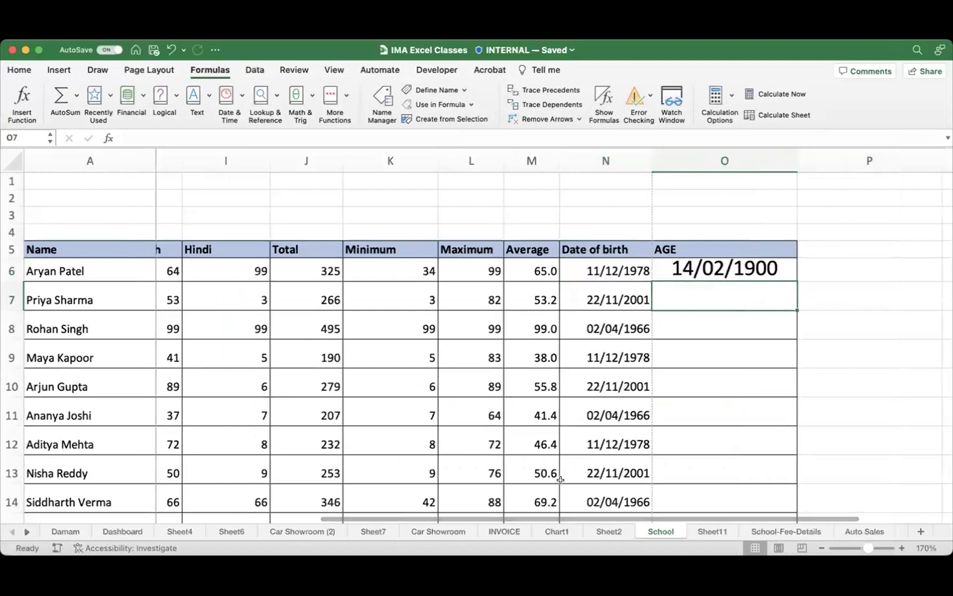
drag(656, 517, 695, 517)
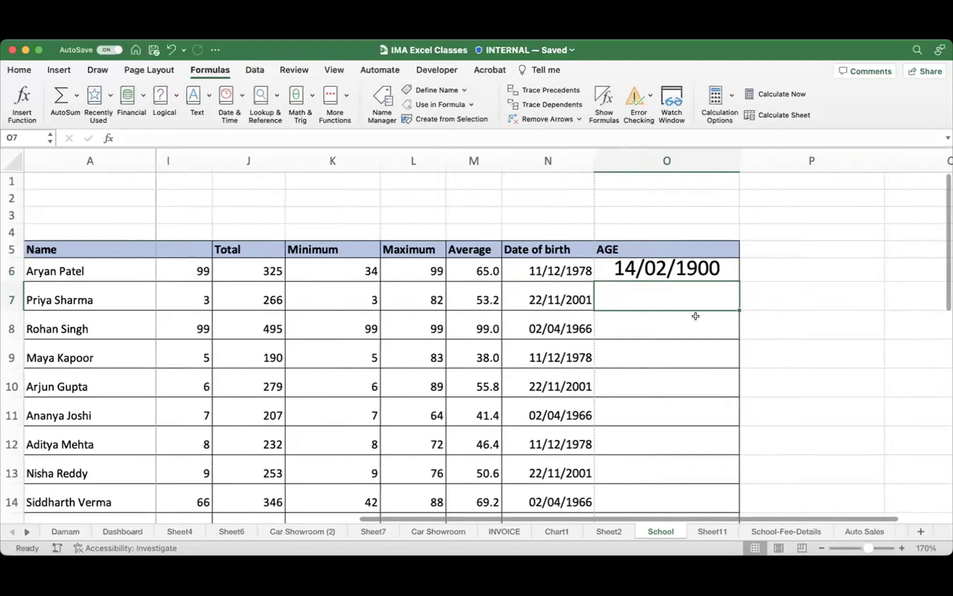
click(681, 263)
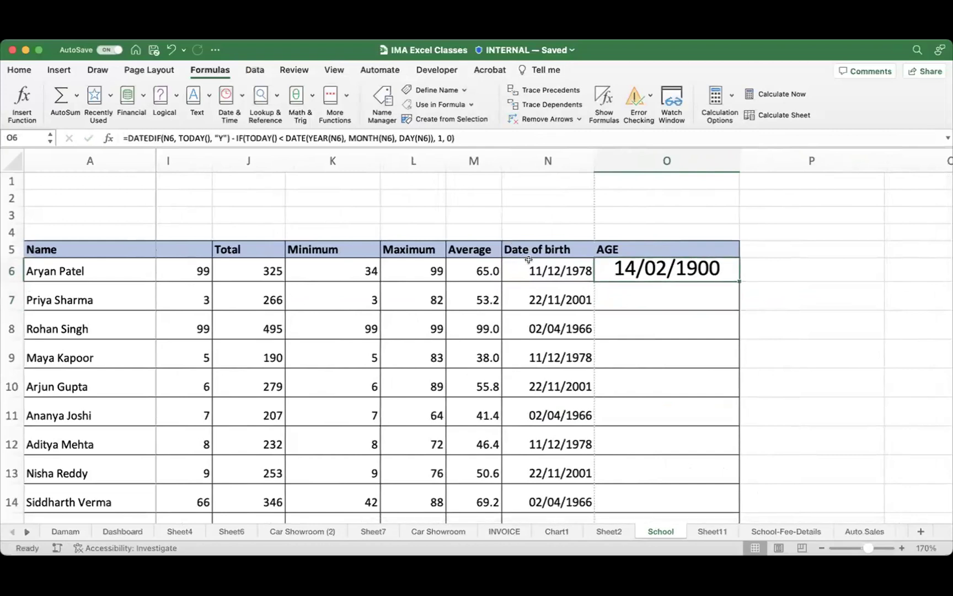
click(549, 274)
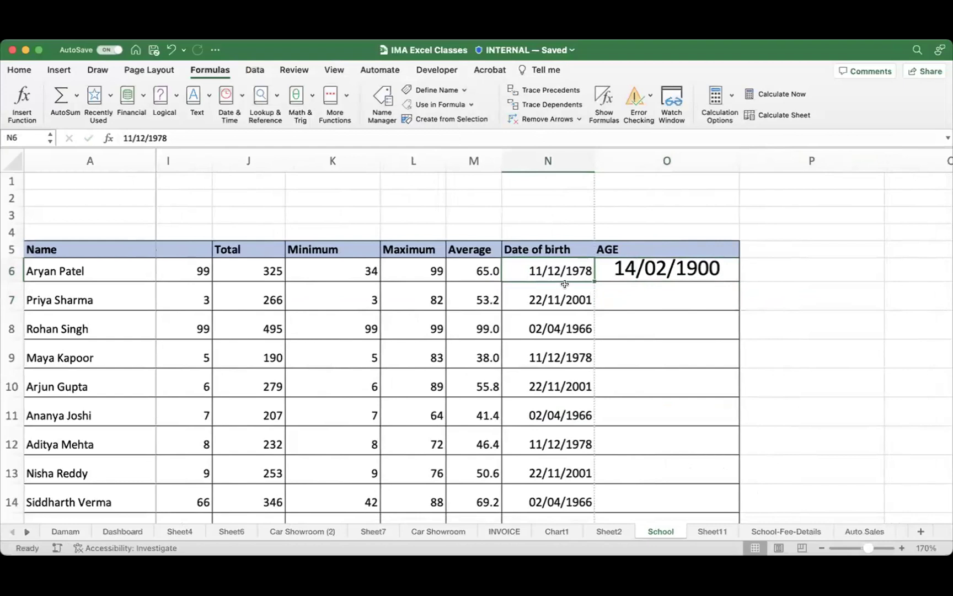
click(669, 268)
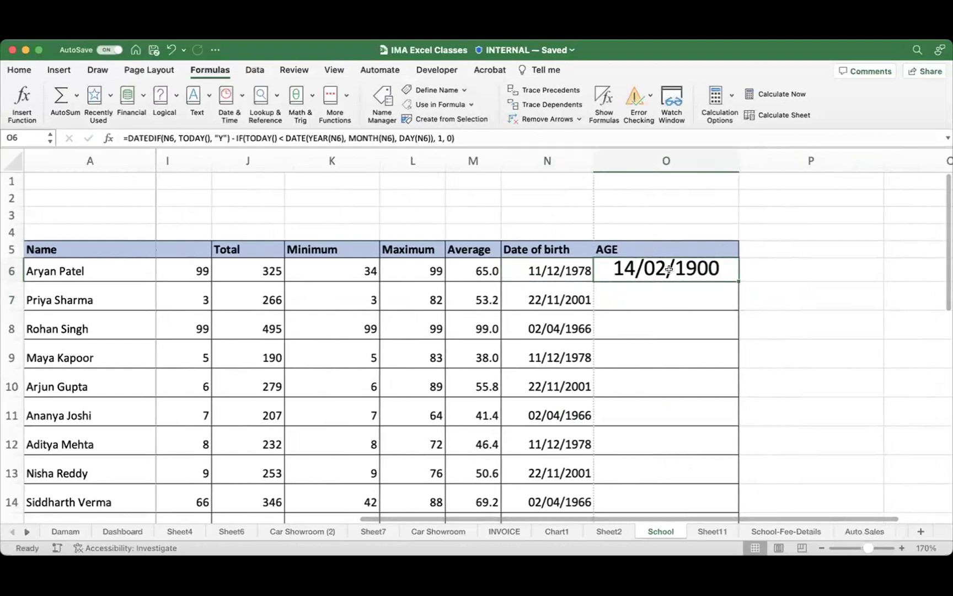
Step: Set O6's number format to General so it shows the age 45
click(19, 70)
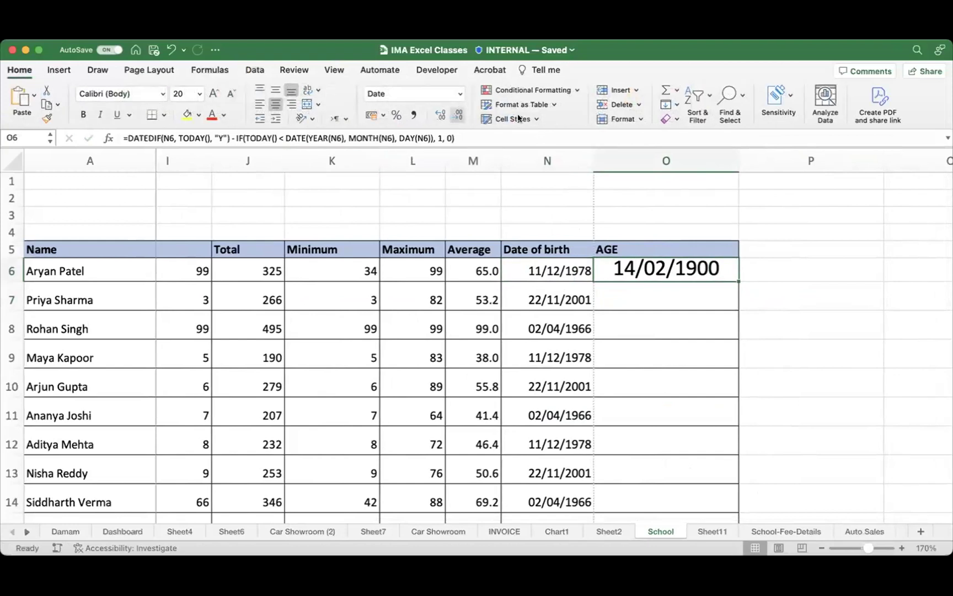
click(460, 93)
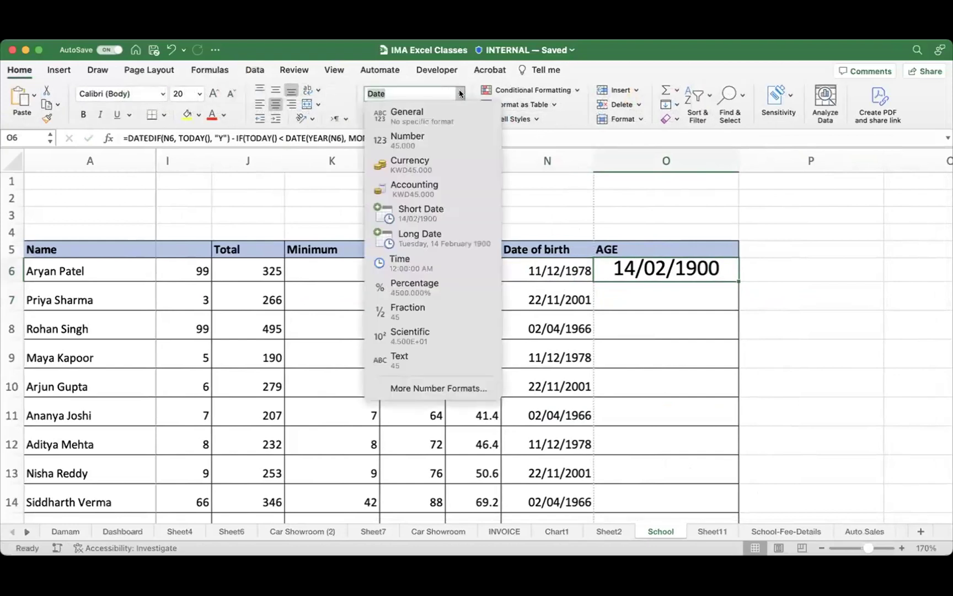
click(427, 113)
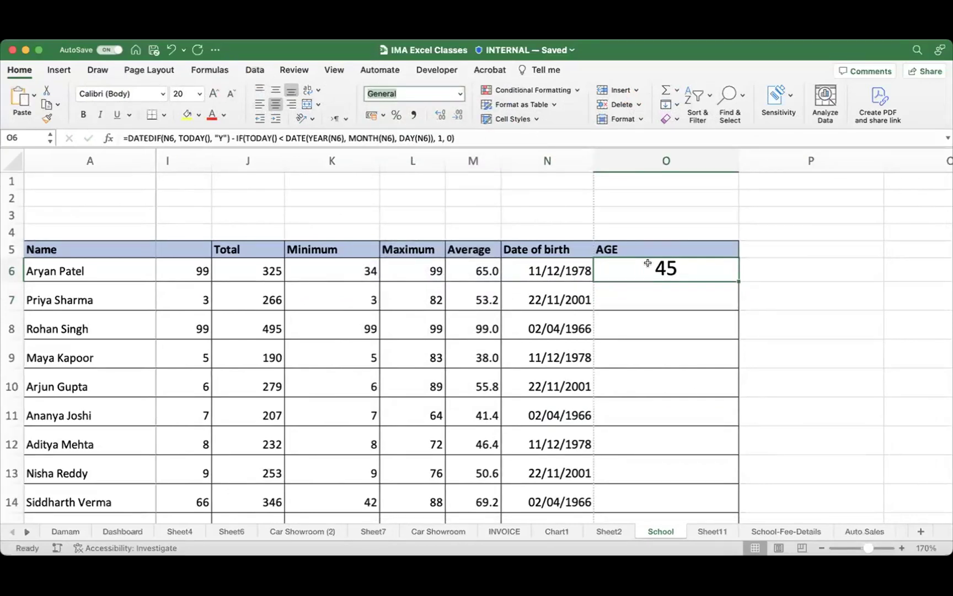
Step: Fill the age formula from O6 down to O15, giving ages 45, 22, 57 repeating
drag(727, 376, 718, 478)
scroll(691, 328, up, 3)
click(719, 326)
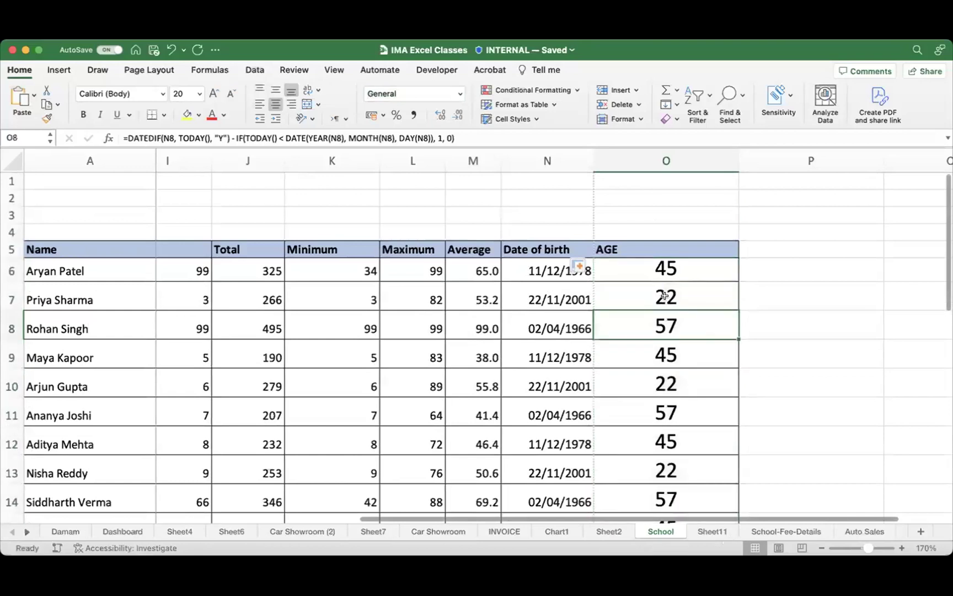
click(661, 292)
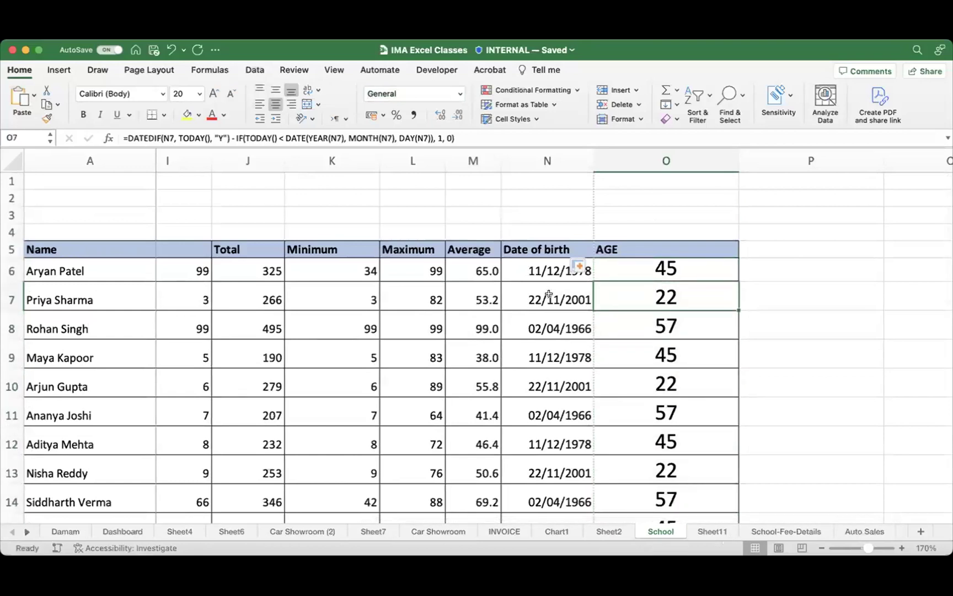
scroll(682, 369, down, 3)
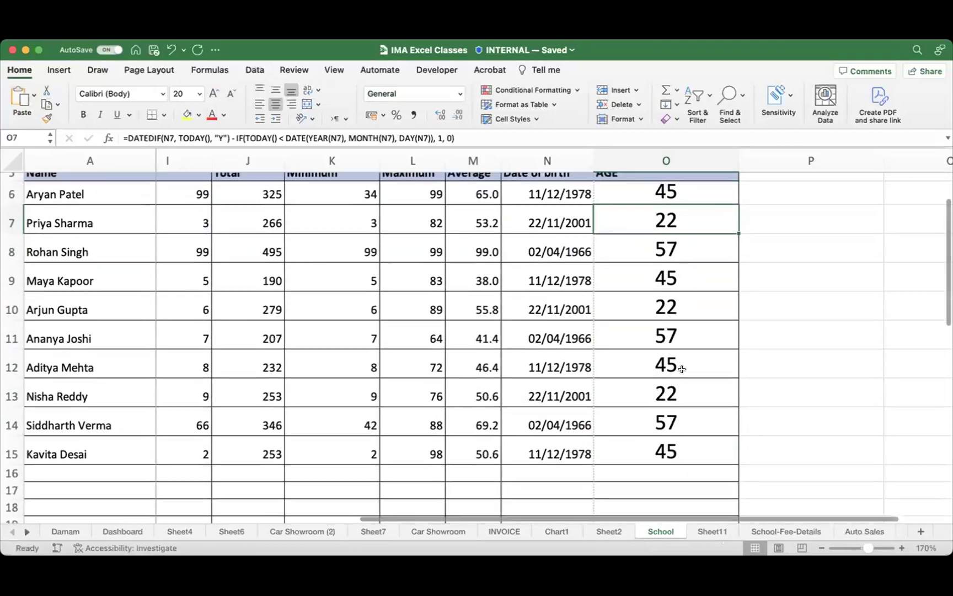
scroll(682, 368, up, 3)
click(666, 266)
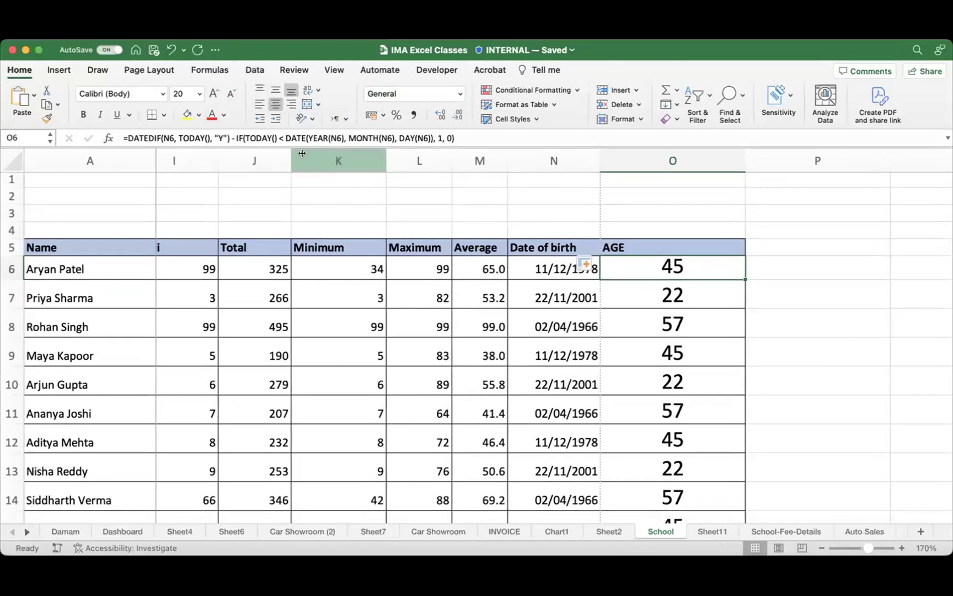
Step: Open the DATEDIF age formula in O6 for editing and mark it up for review
click(233, 138)
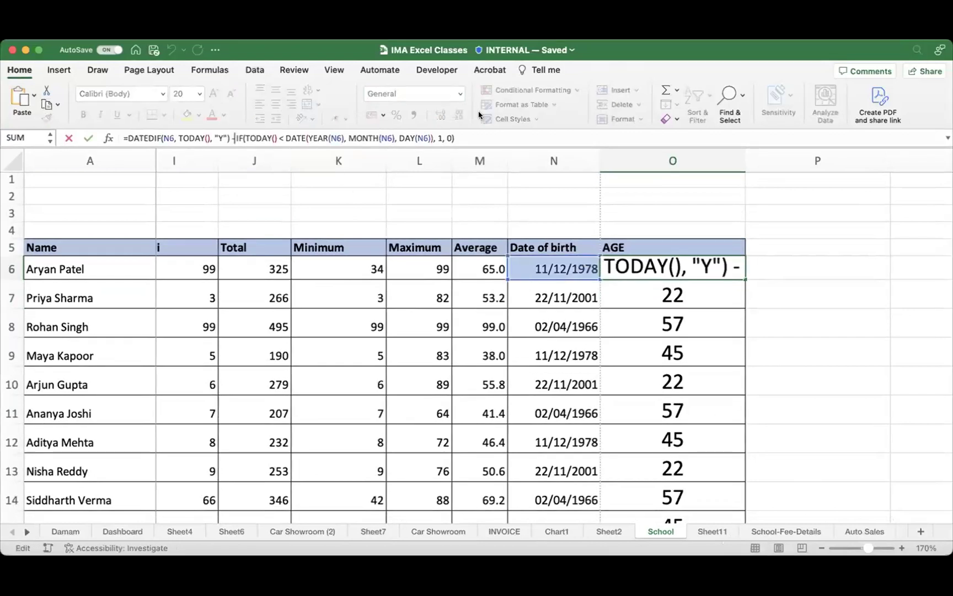
click(487, 132)
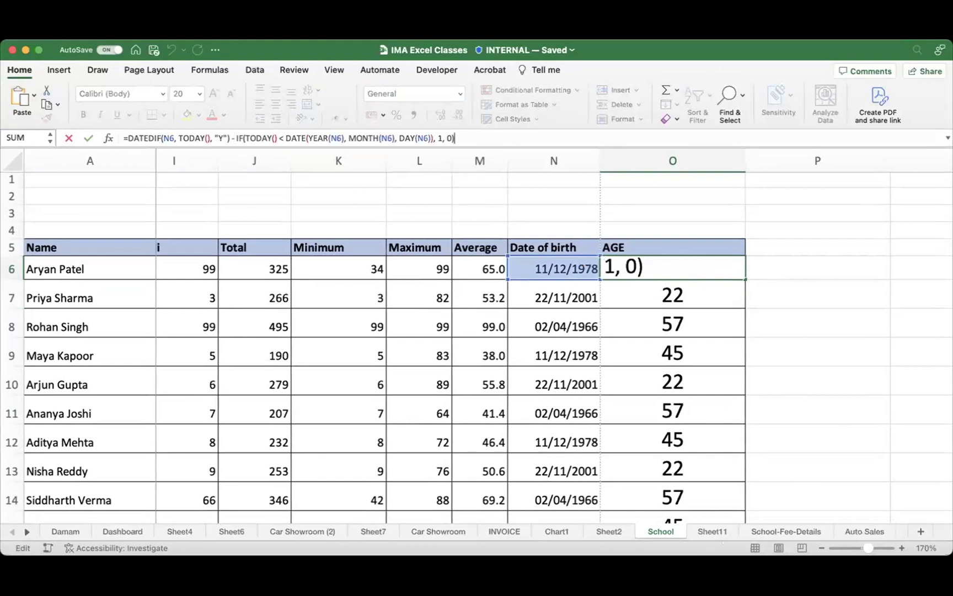
mouse_move(115, 118)
mouse_down()
mouse_move(238, 178)
mouse_move(536, 138)
mouse_move(366, 98)
mouse_up()
mouse_move(222, 85)
mouse_down()
mouse_move(97, 116)
mouse_move(282, 180)
mouse_move(494, 180)
mouse_move(516, 128)
mouse_up()
mouse_move(438, 95)
mouse_down()
mouse_move(243, 97)
mouse_move(87, 151)
mouse_move(148, 175)
mouse_up()
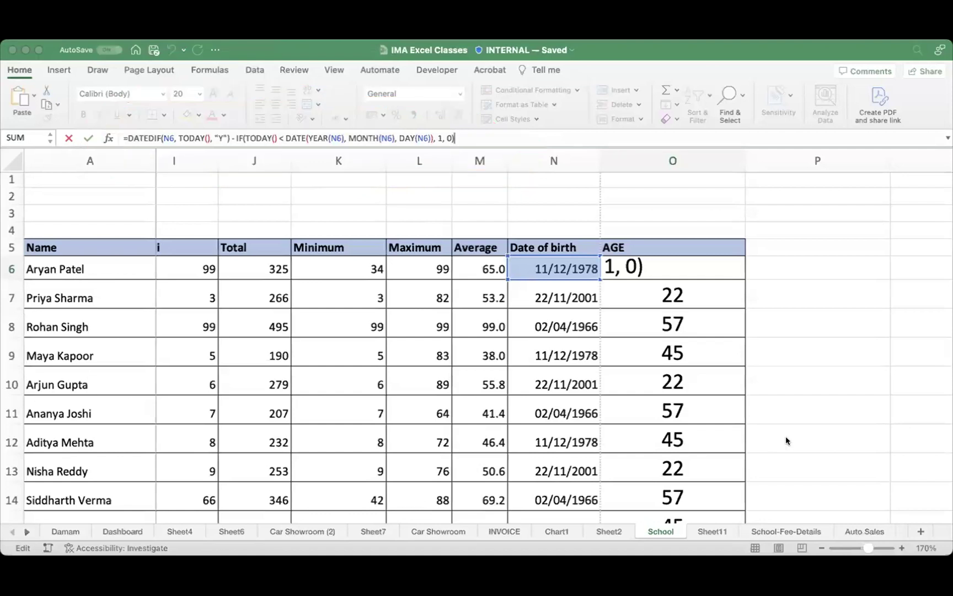
Step: Leave the age formula unchanged and narrow column O to fit the ages
key(ctrl+Return)
click(728, 329)
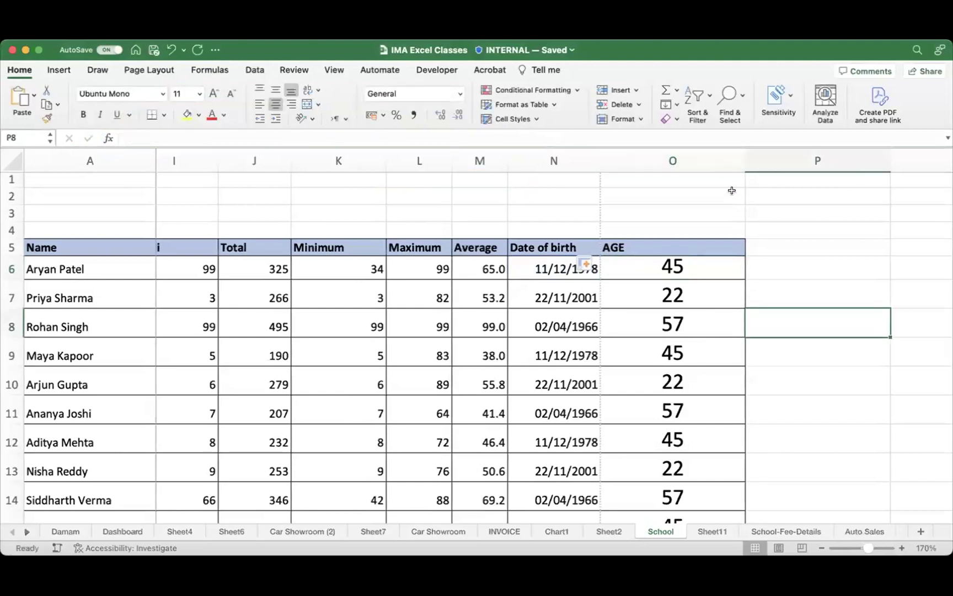
drag(745, 160, 666, 159)
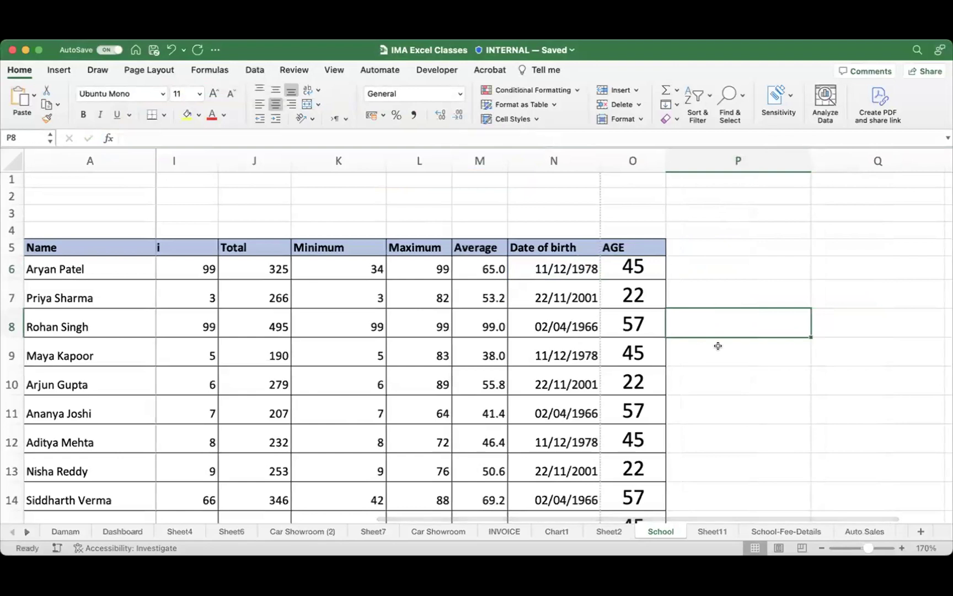
Step: Narrow columns P and Q and select P5 for a new heading
click(693, 246)
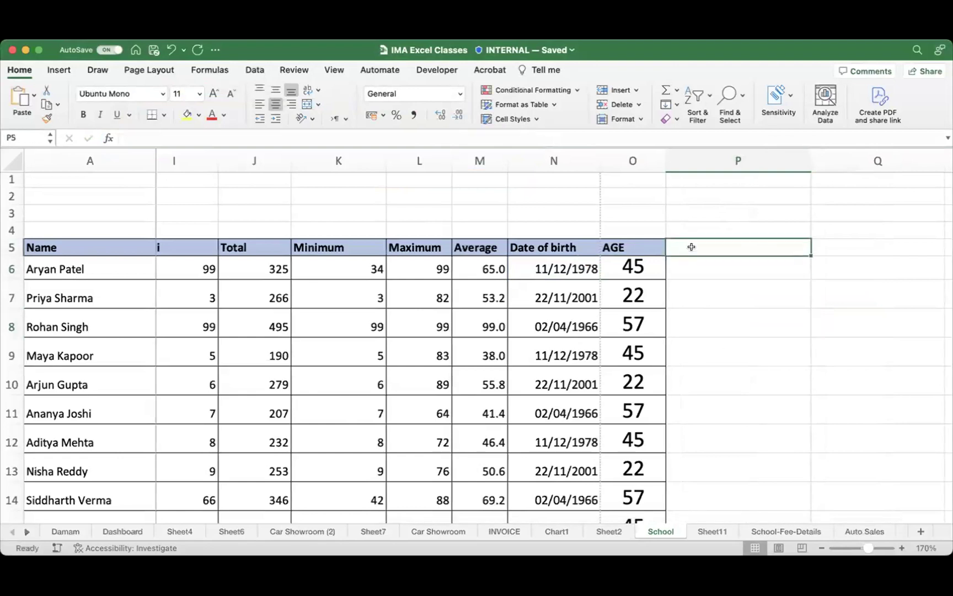
scroll(703, 232, right, 2)
drag(692, 161, 649, 163)
drag(767, 160, 715, 160)
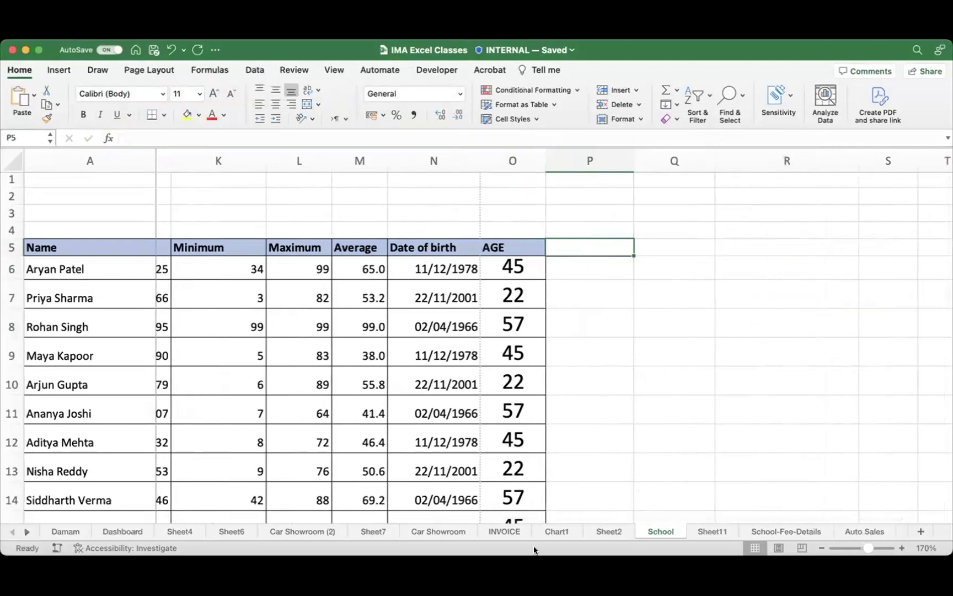
click(601, 264)
click(609, 247)
Step: Enter the RESULT heading in P5, then review the Mathematics and Hindi marks in E6 and I6
text(RESULT)
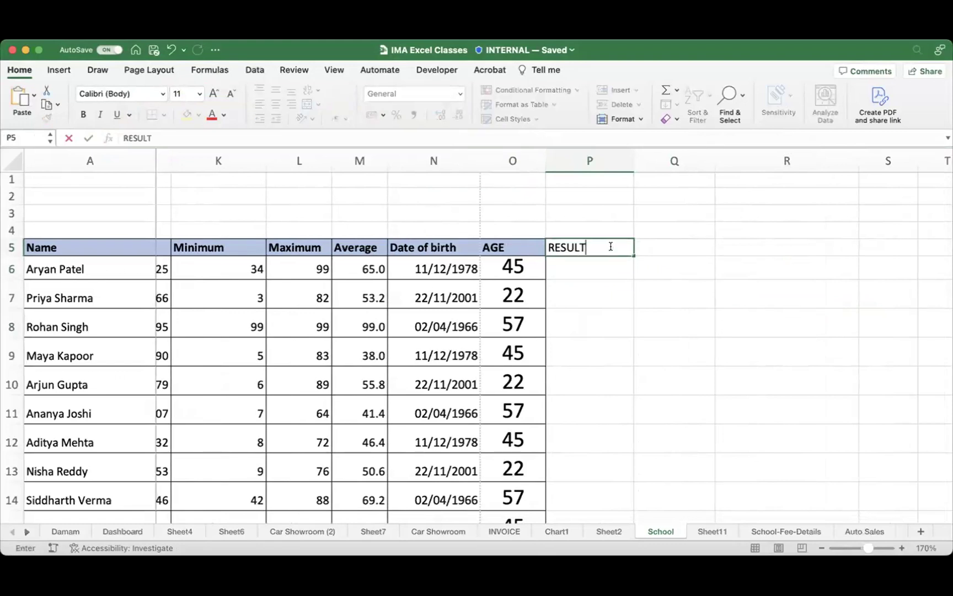
key(Return)
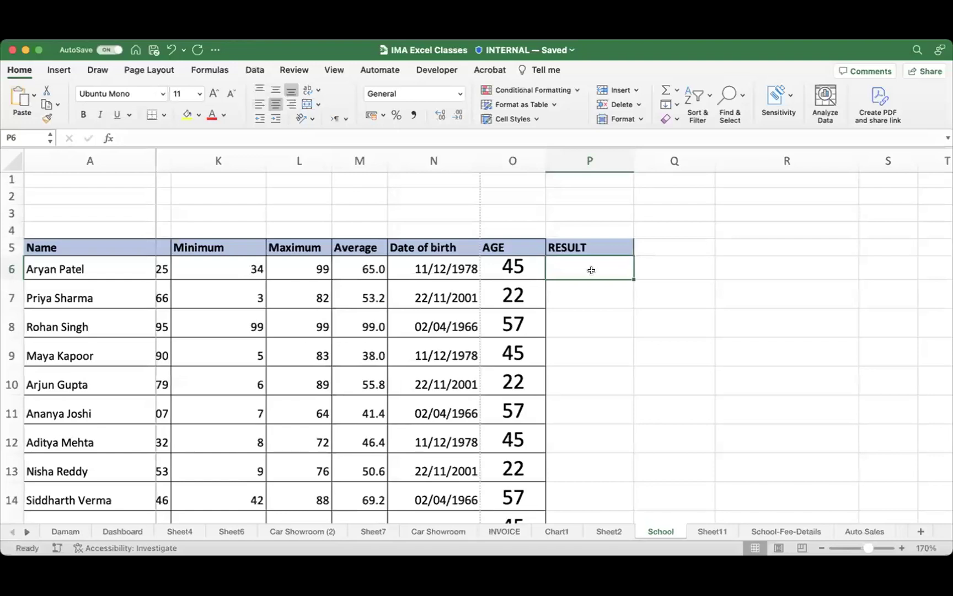
scroll(592, 270, left, 8)
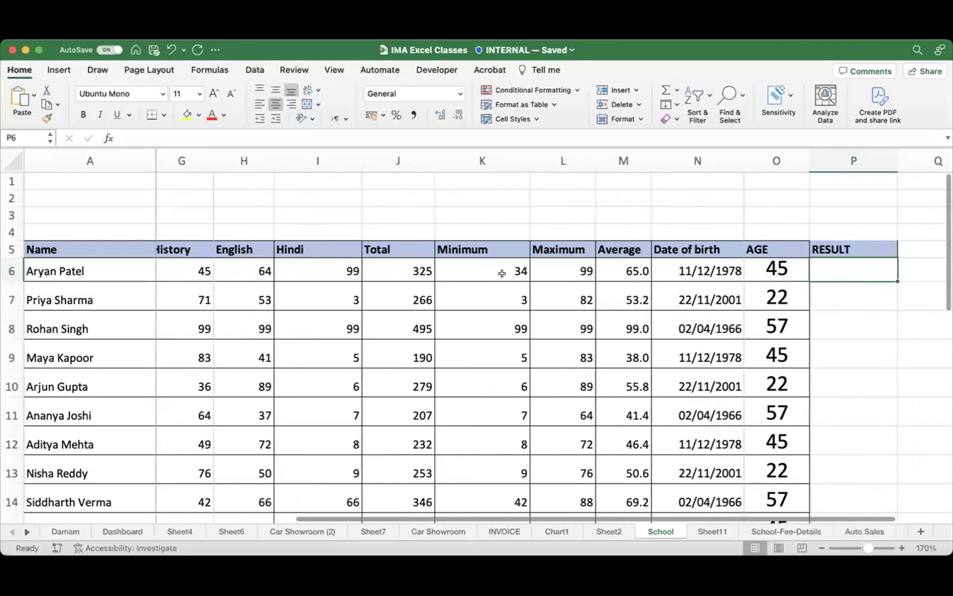
scroll(502, 274, left, 5)
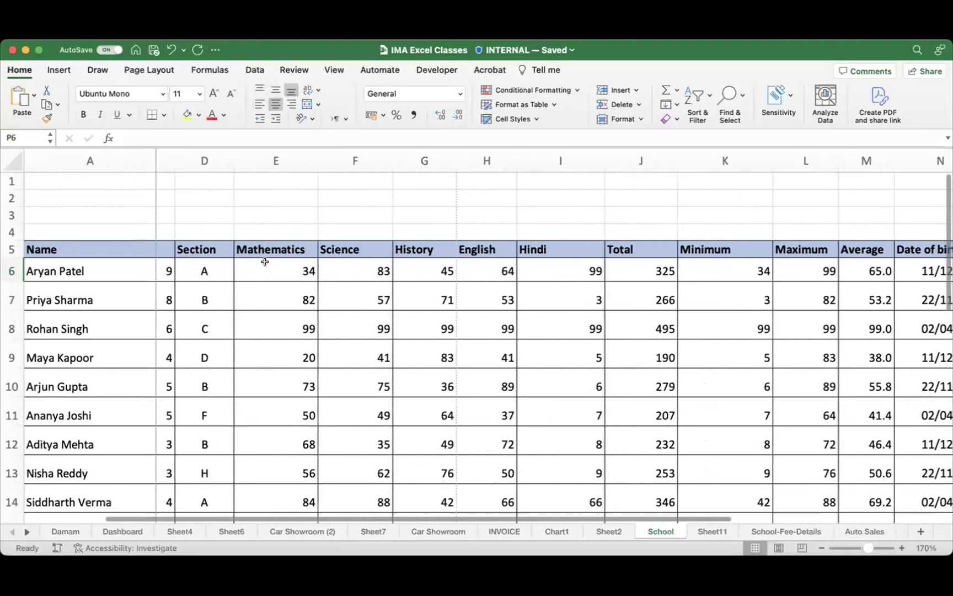
scroll(270, 271, left, 1)
click(273, 270)
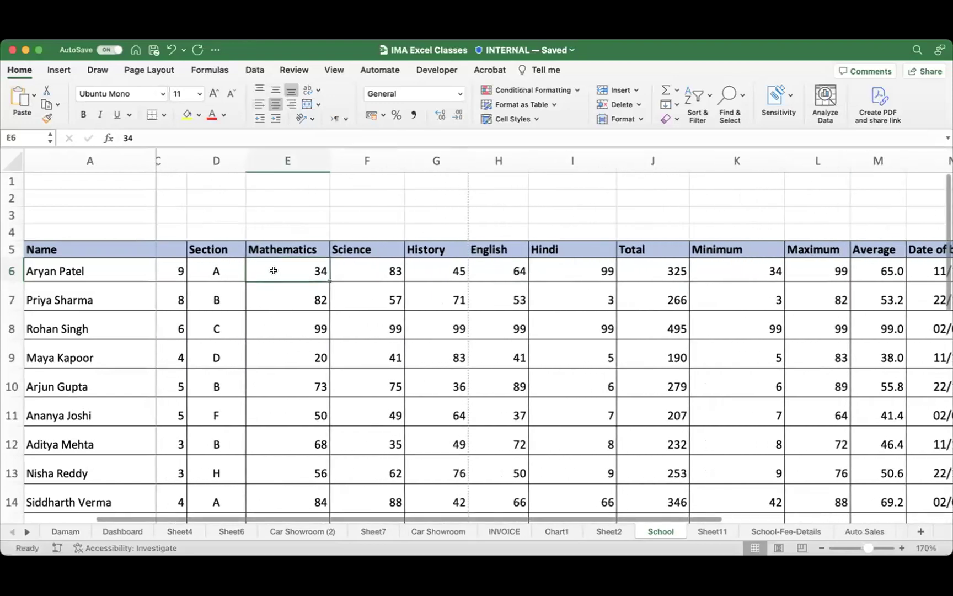
scroll(287, 270, left, 2)
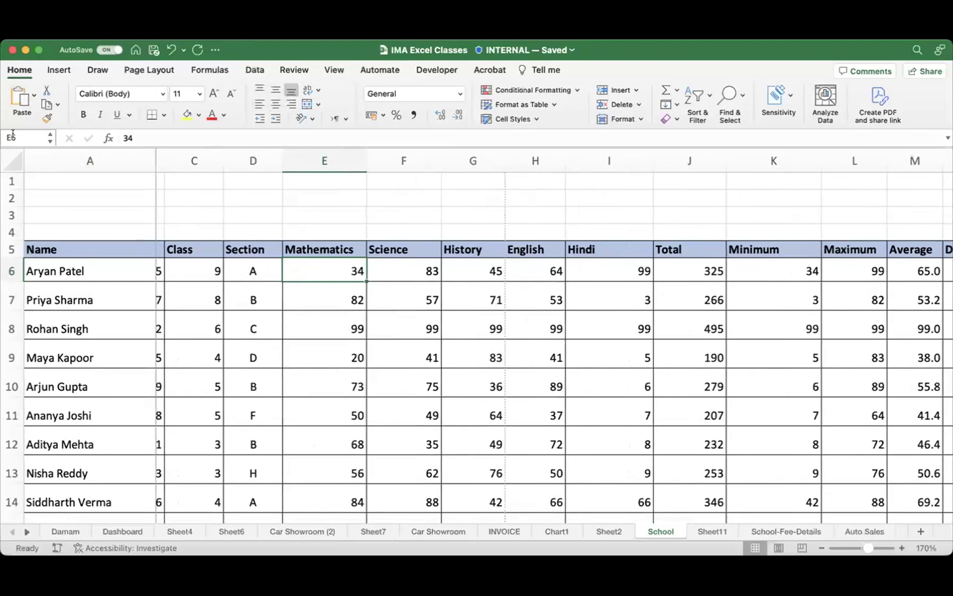
click(620, 269)
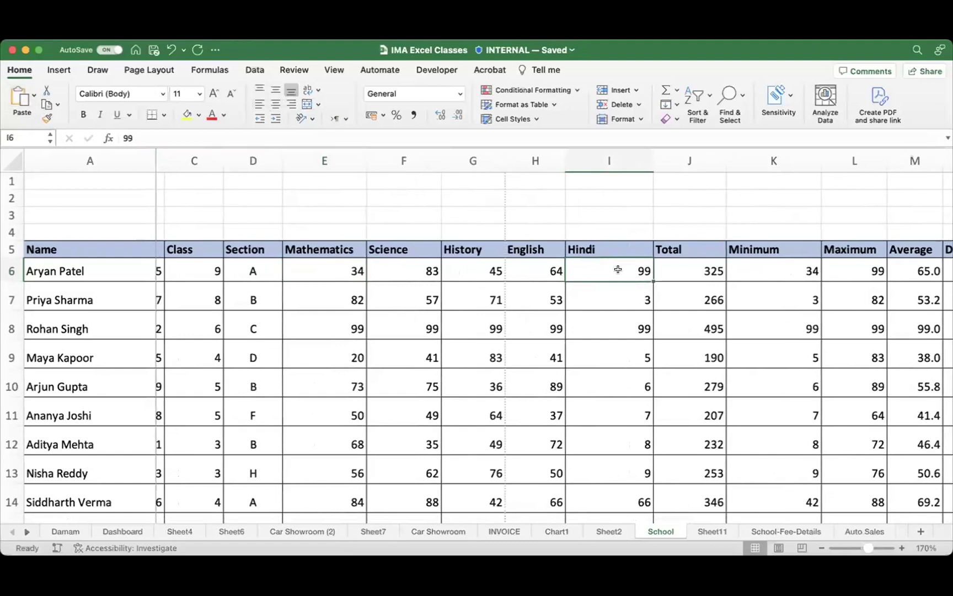
scroll(618, 269, right, 10)
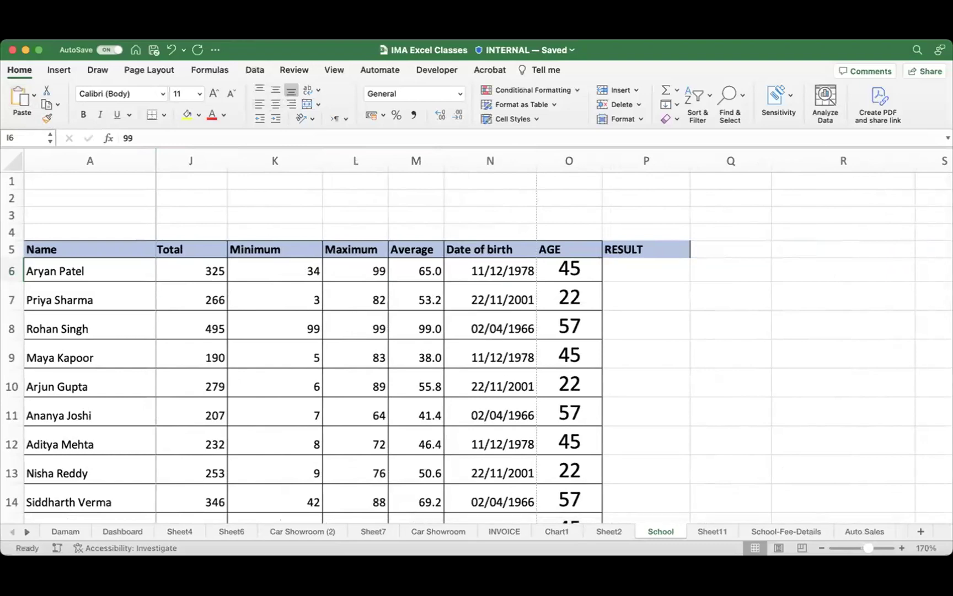
Step: Ask ChatGPT for a pass/fail formula for a student table with marks in E6 to I6
key(super+Tab)
click(457, 552)
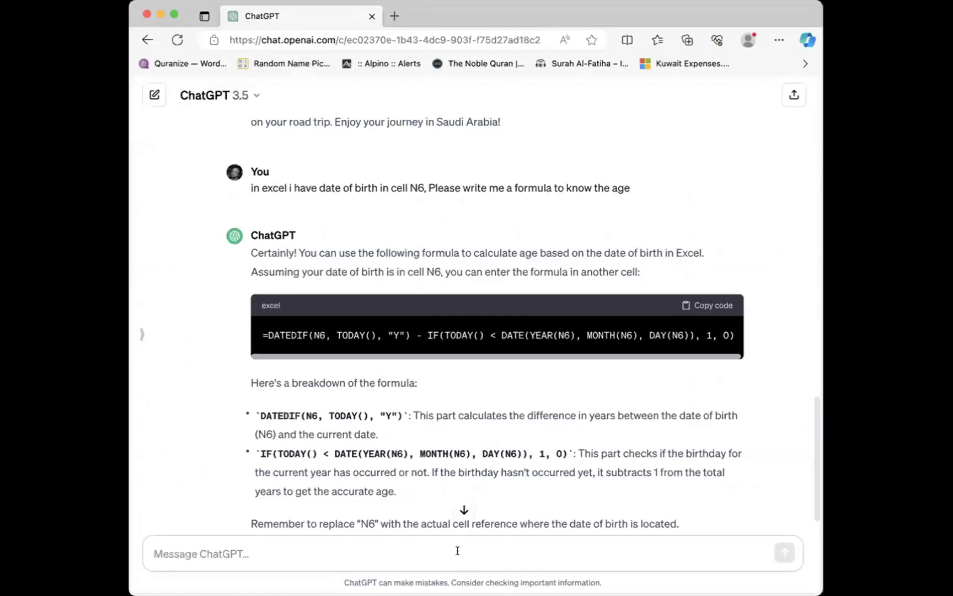
text(i have a student table)
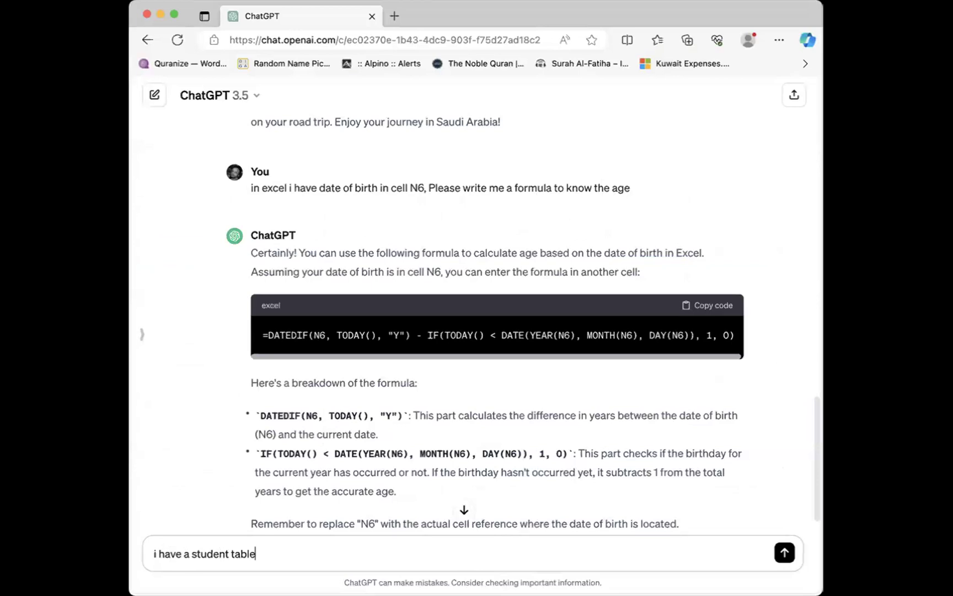
text( in excel, please write me a)
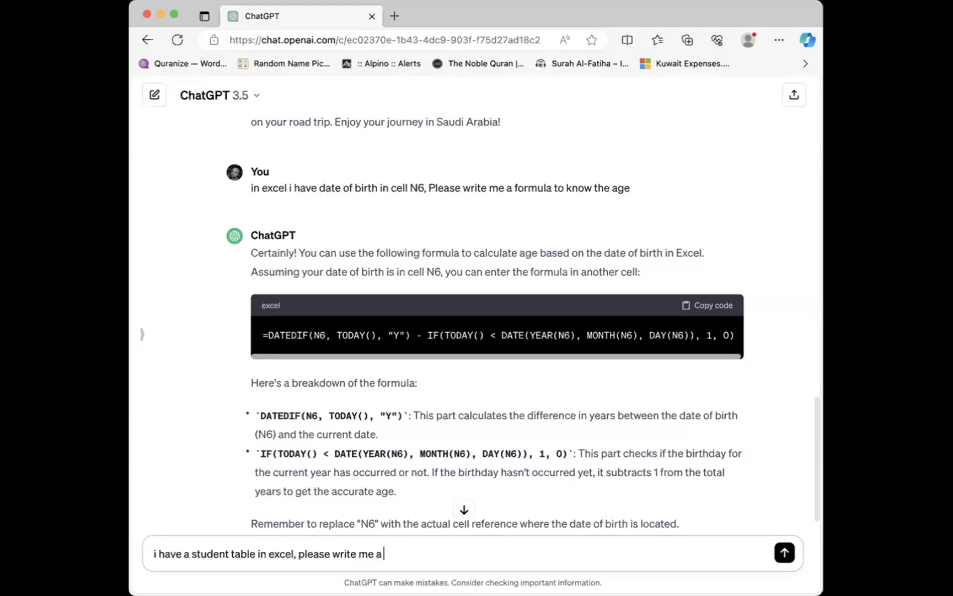
text( formula to know t)
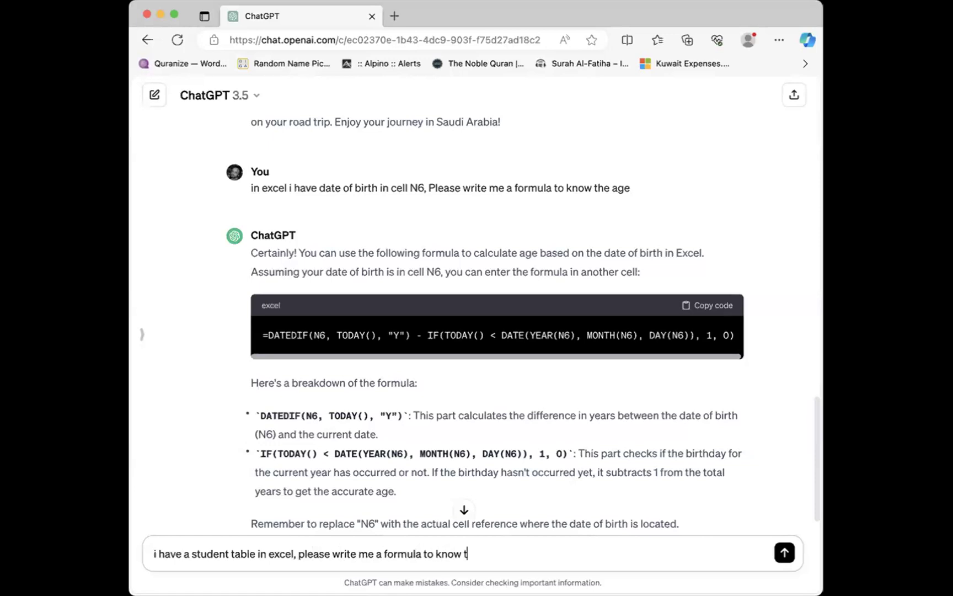
text(he result  pass fail)
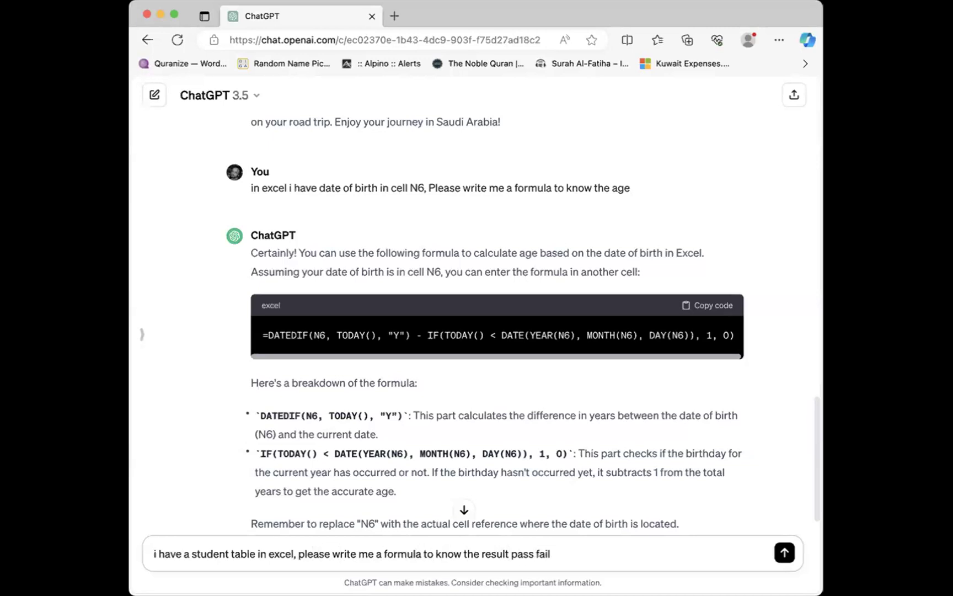
text(,)
text( the)
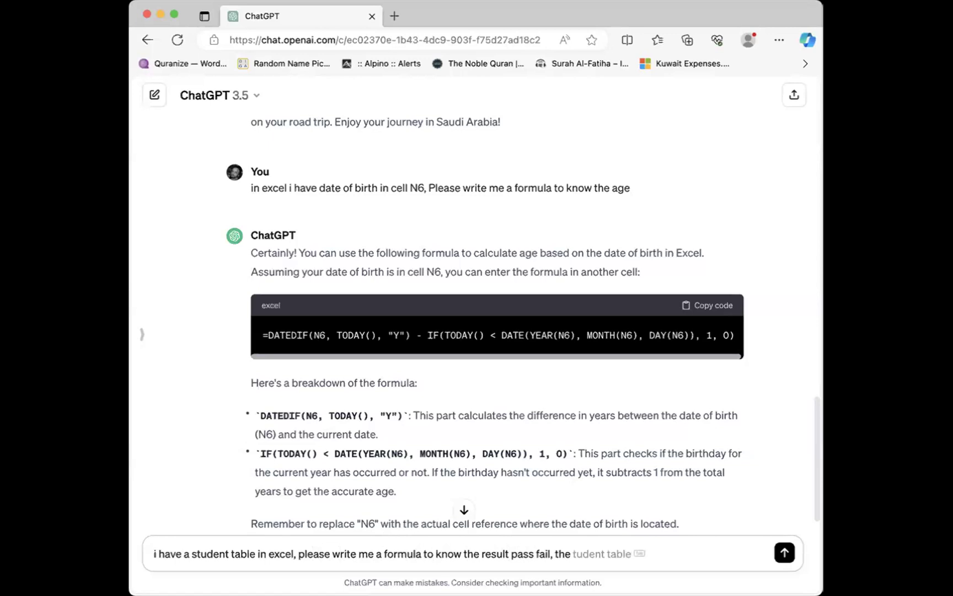
text( marks are in)
key(super+Tab)
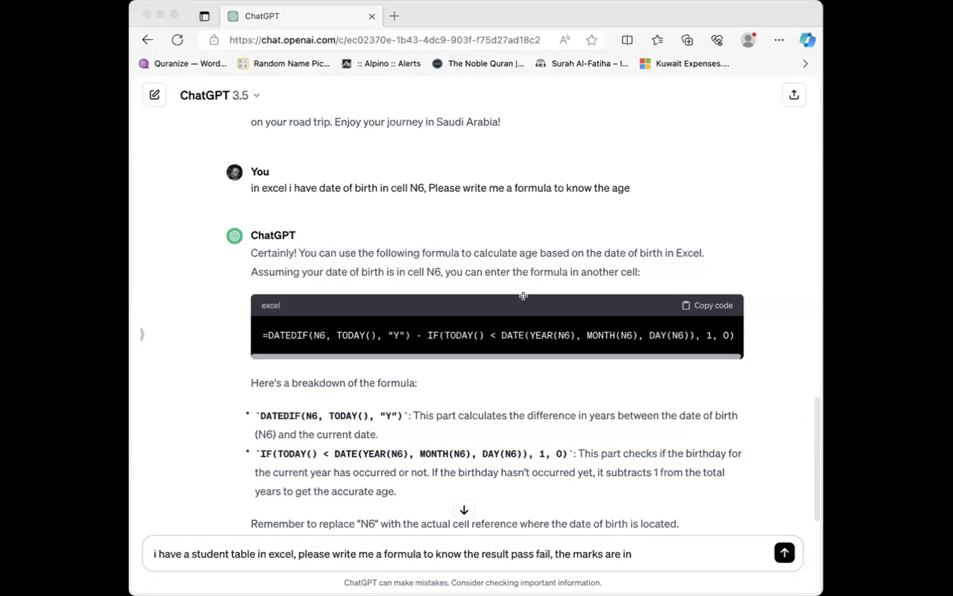
key(super+Tab)
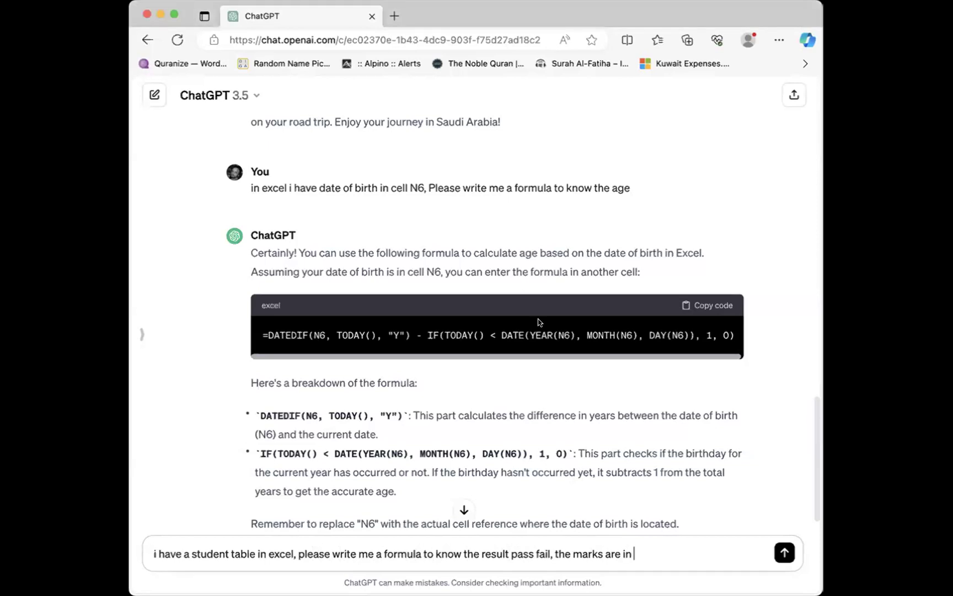
text(E6:)
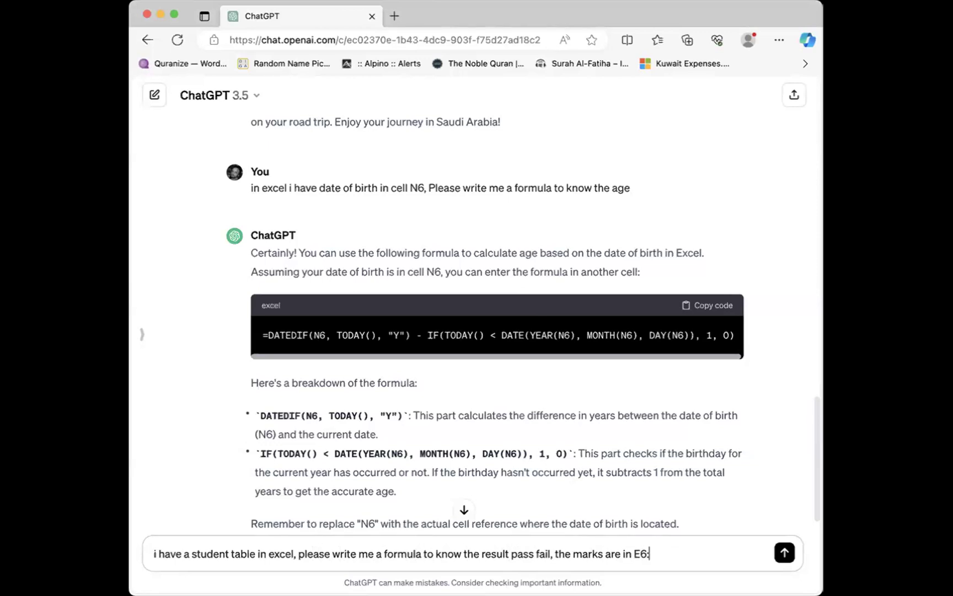
text( to I6 range)
key(Return)
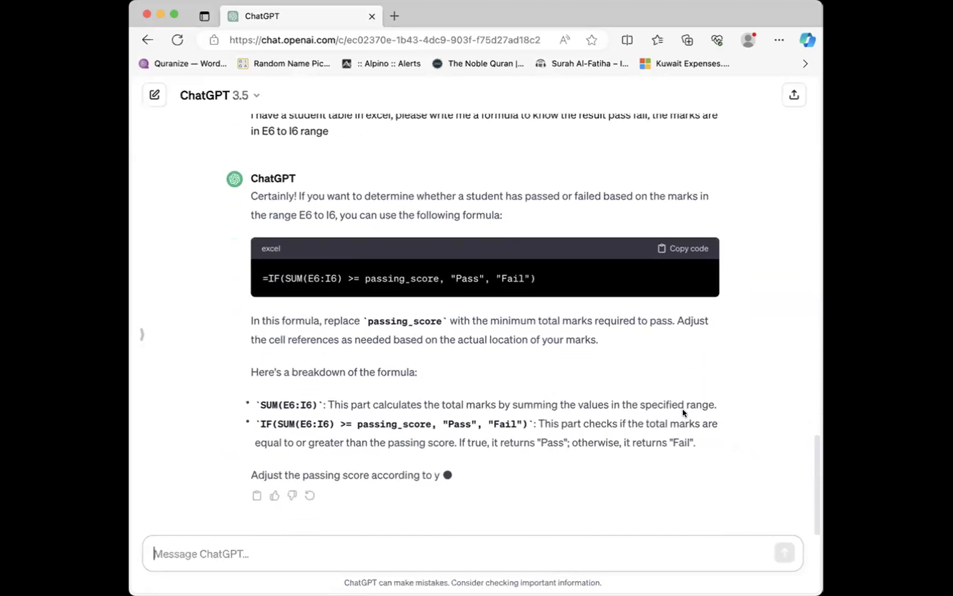
Step: Copy ChatGPT's IF(SUM(E6:I6) >= passing_score, "Pass", "Fail") formula and select the passing_score placeholder
click(679, 248)
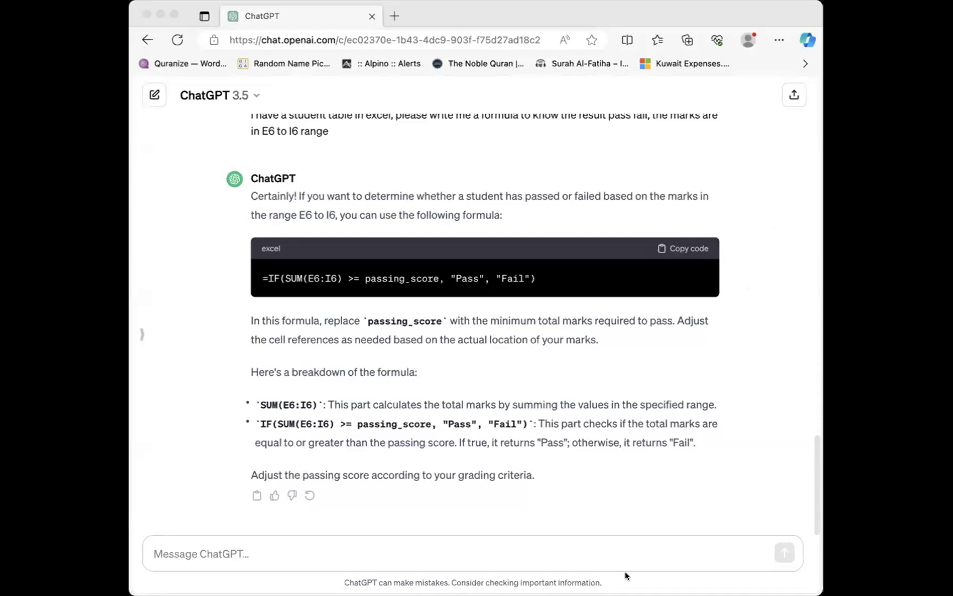
click(633, 533)
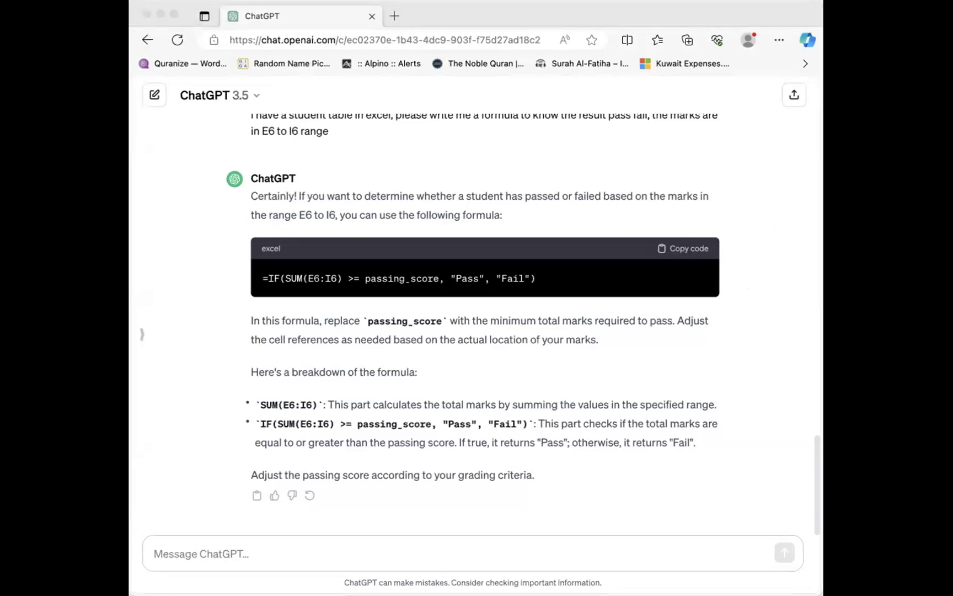
click(410, 563)
mouse_move(440, 278)
mouse_down()
mouse_move(363, 277)
mouse_move(436, 286)
mouse_up()
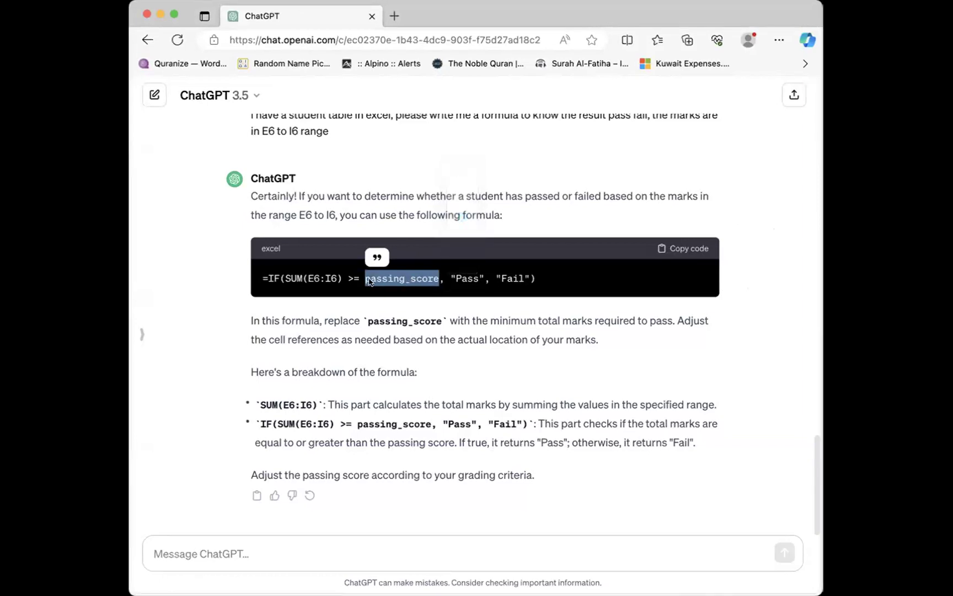
mouse_move(371, 281)
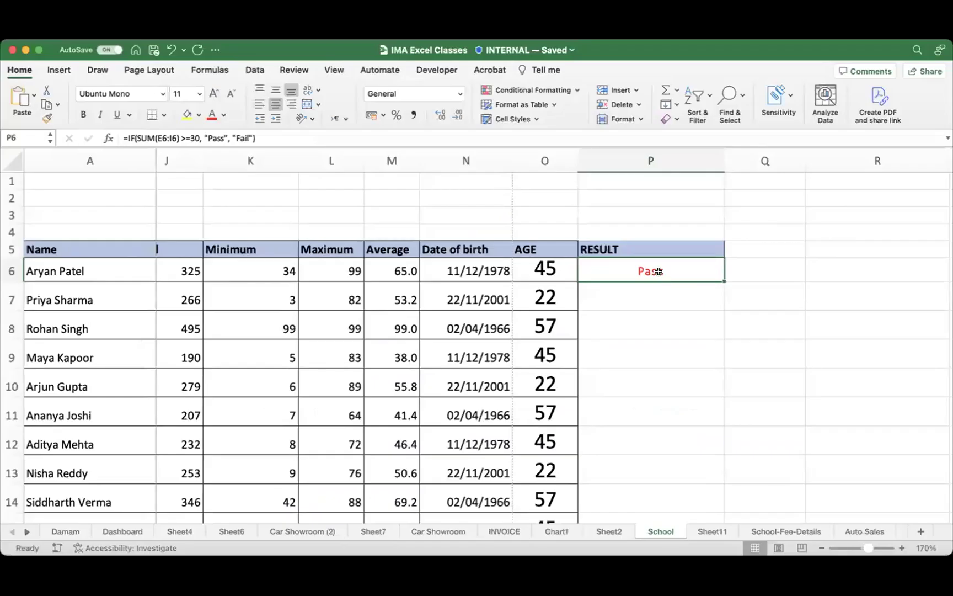
Step: Set P6's pass/fail threshold to >=30 and fill the formula down to P15
click(281, 139)
drag(281, 139, 57, 111)
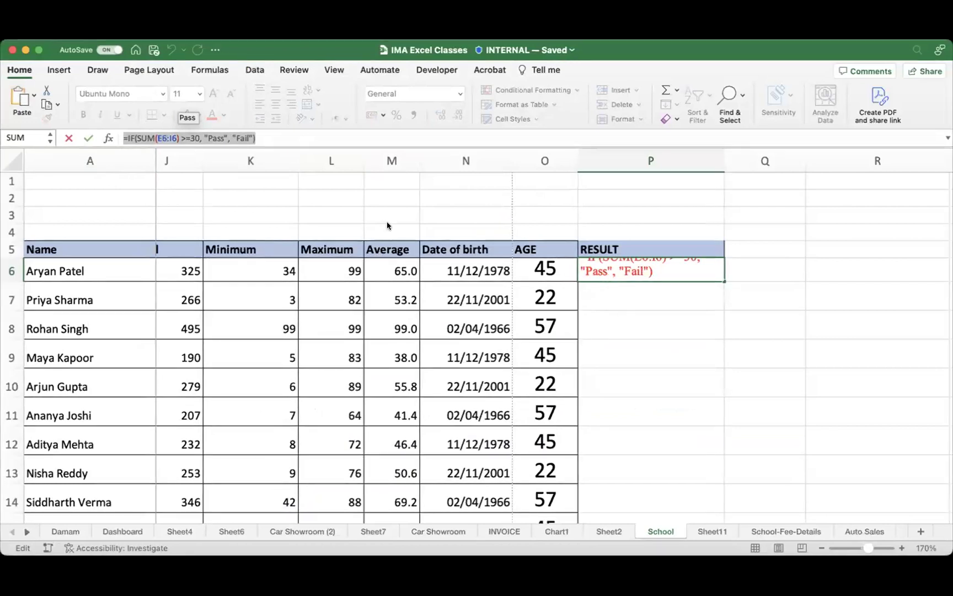
click(192, 138)
key(shift+Right)
key(shift+Right)
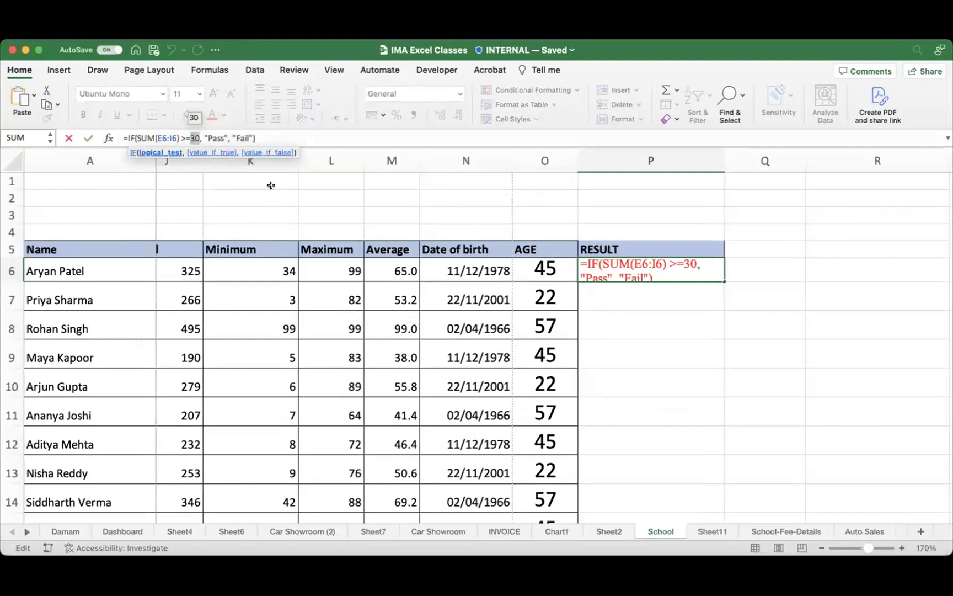
key(Return)
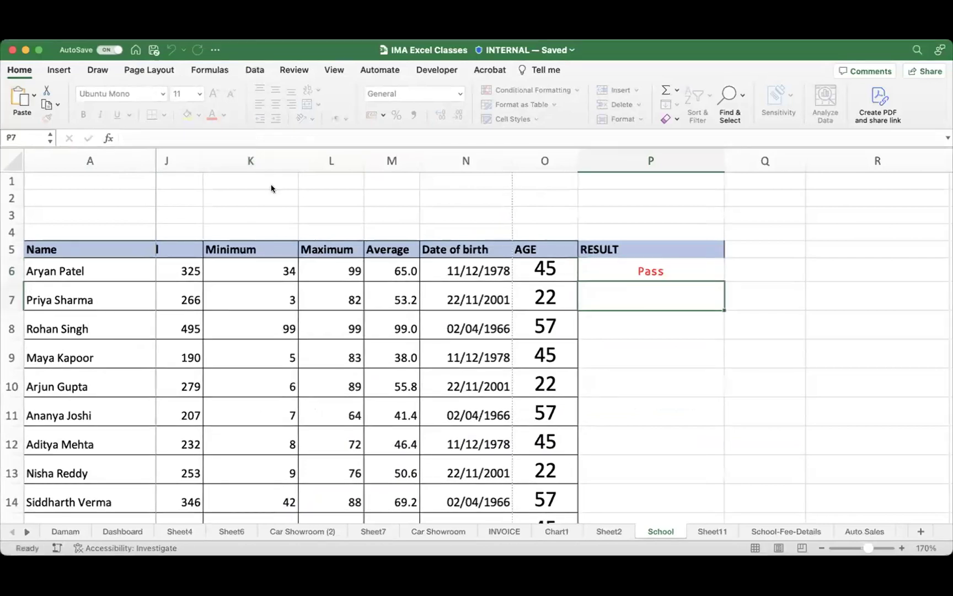
click(660, 260)
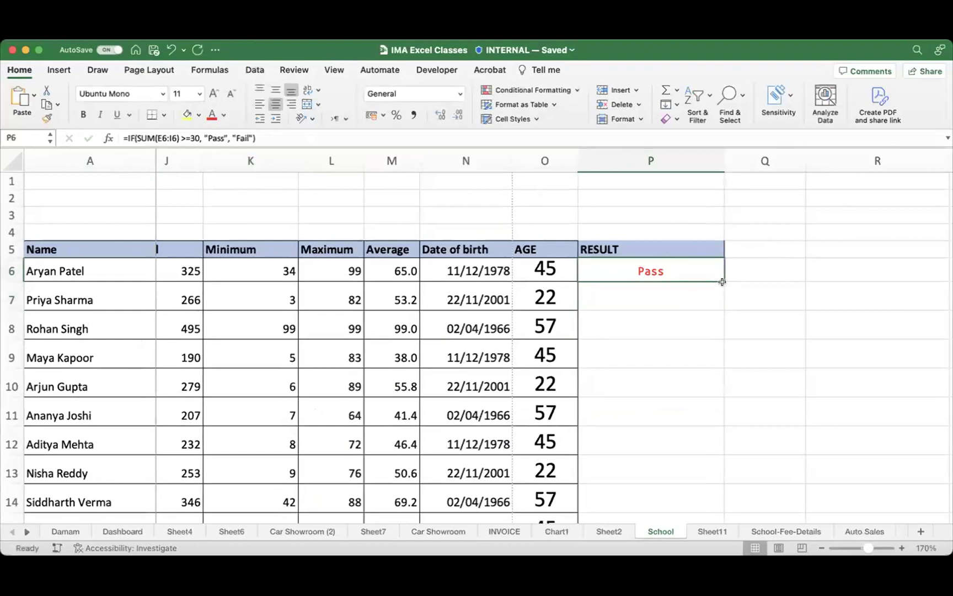
drag(723, 282, 685, 476)
scroll(687, 332, up, 2)
scroll(689, 353, down, 2)
click(692, 372)
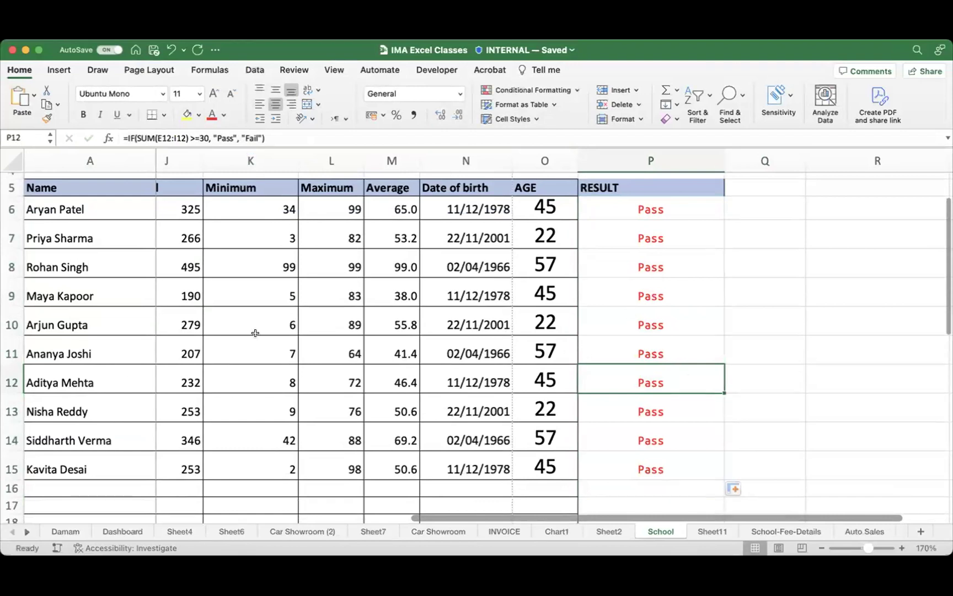
scroll(271, 336, left, 10)
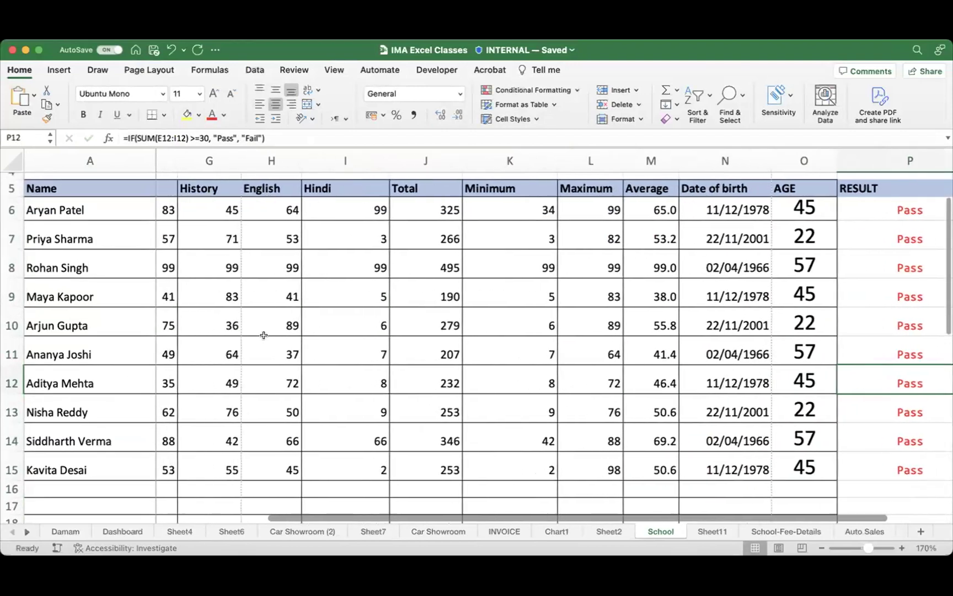
scroll(377, 355, left, 3)
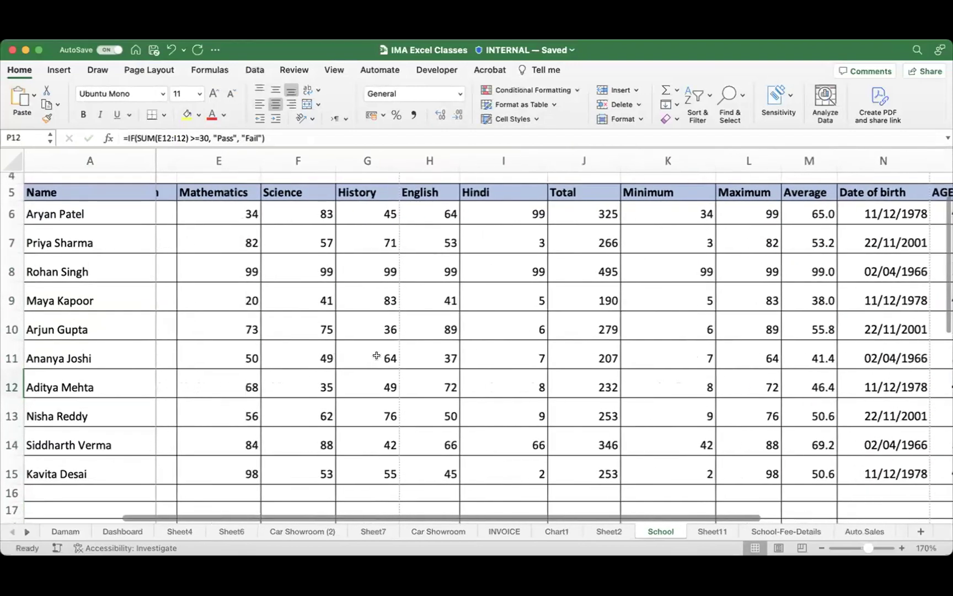
click(492, 332)
scroll(618, 335, right, 1)
scroll(618, 335, right, 5)
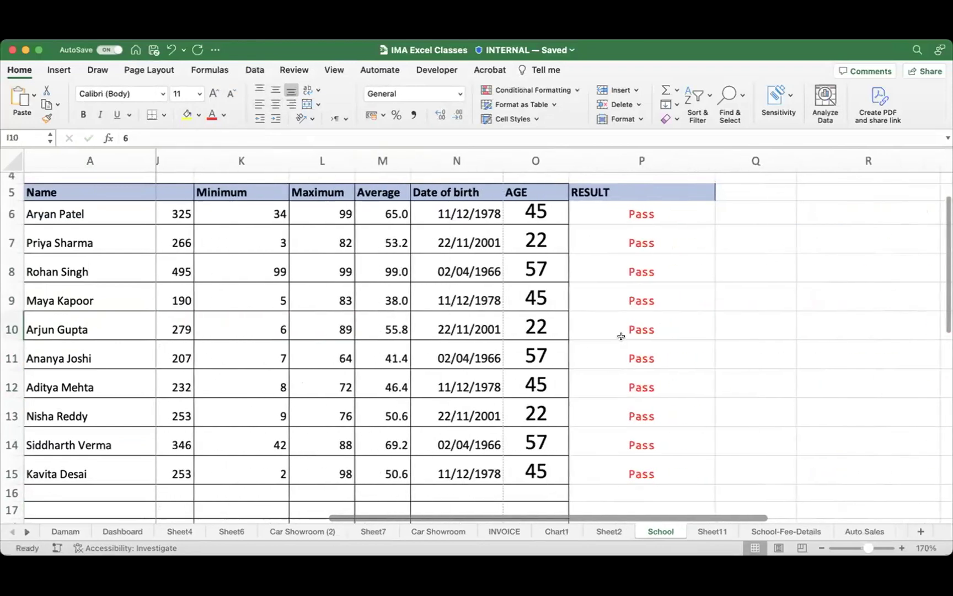
click(659, 324)
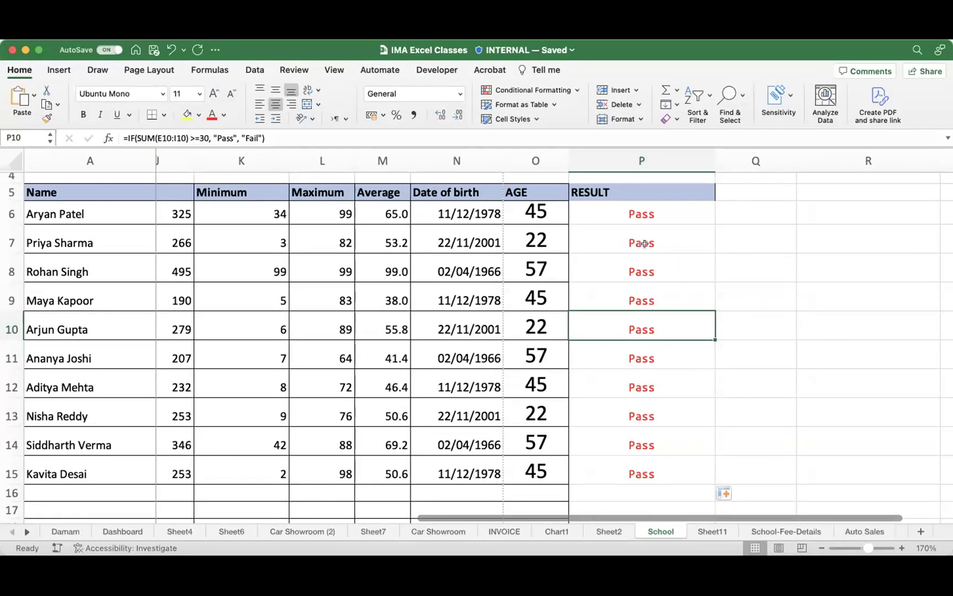
click(641, 212)
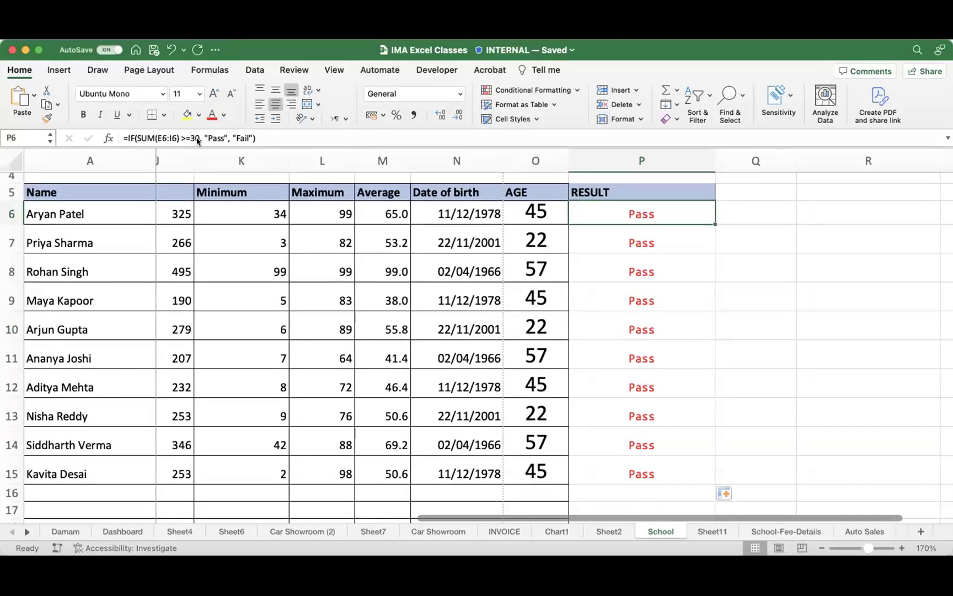
key(super+Tab)
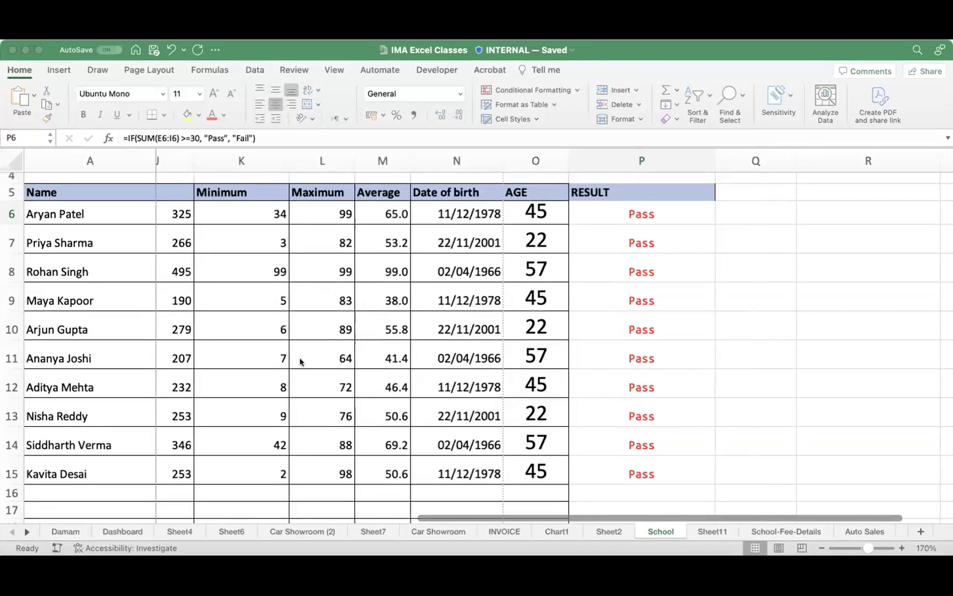
Step: Find the per-subject prompt in ChatGPT and copy its concatenated IF pass/fail formula
key(super+Tab)
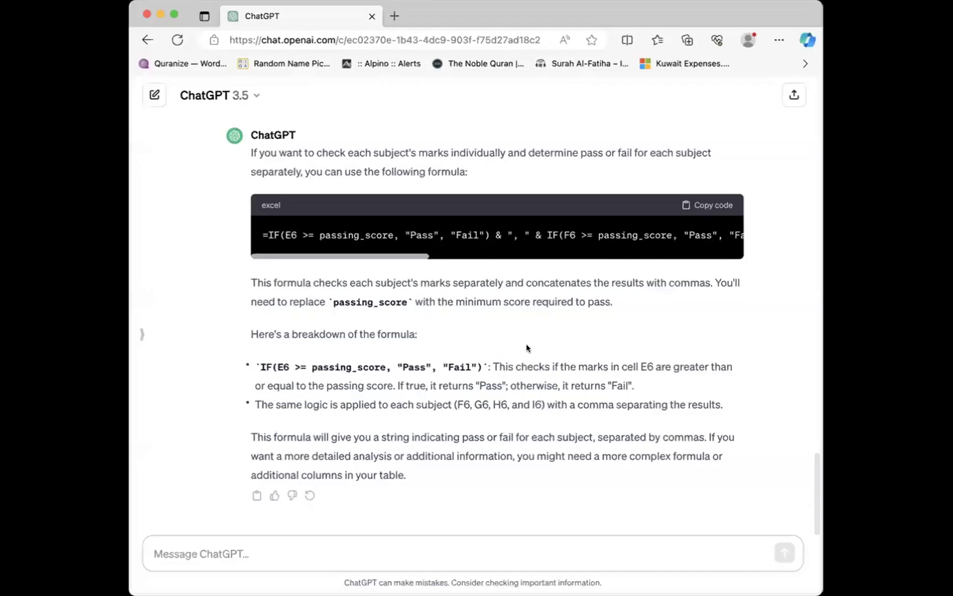
scroll(527, 348, up, 5)
drag(250, 225, 418, 239)
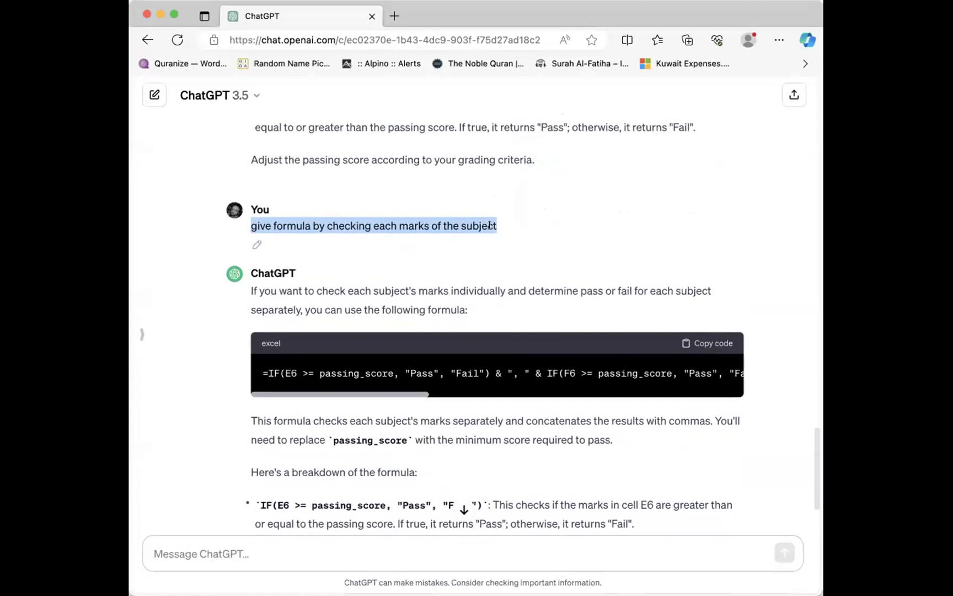
scroll(466, 309, down, 3)
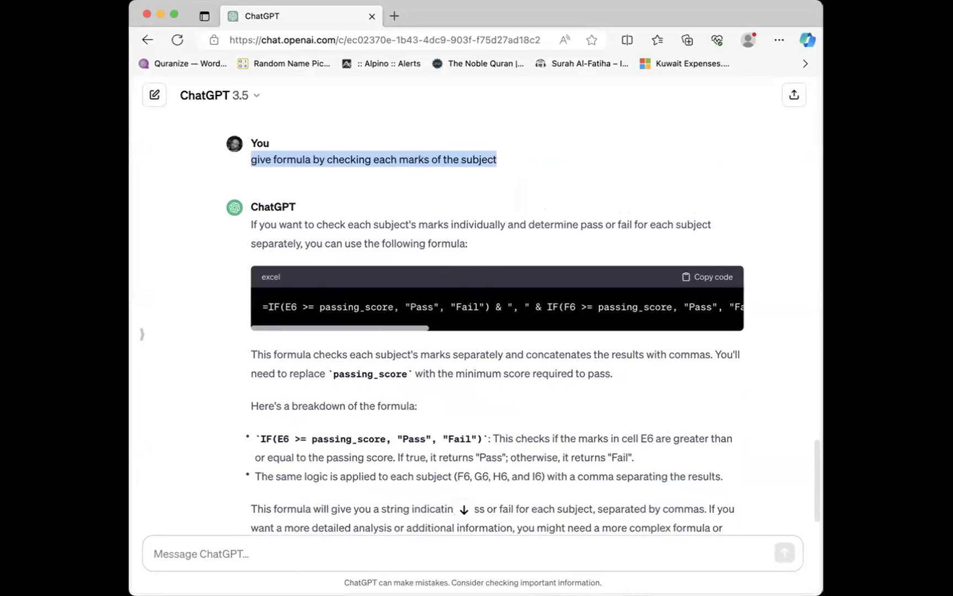
mouse_move(294, 249)
mouse_down()
mouse_move(311, 358)
mouse_move(794, 335)
mouse_move(468, 224)
mouse_move(214, 236)
mouse_up()
click(712, 274)
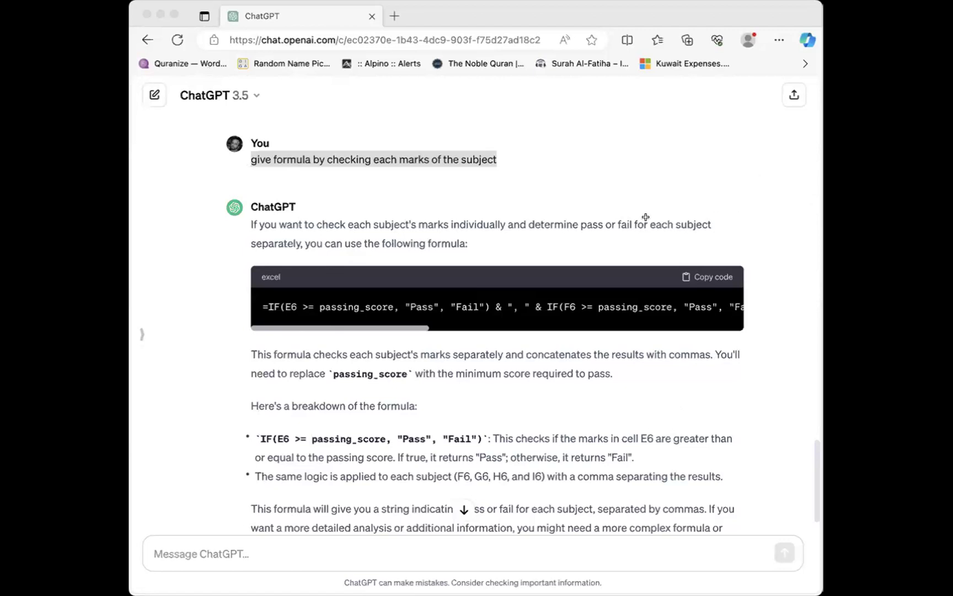
Step: Draft a new ChatGPT question reusing the student-table wording, asking for a grade formula
click(636, 556)
scroll(385, 255, up, 3)
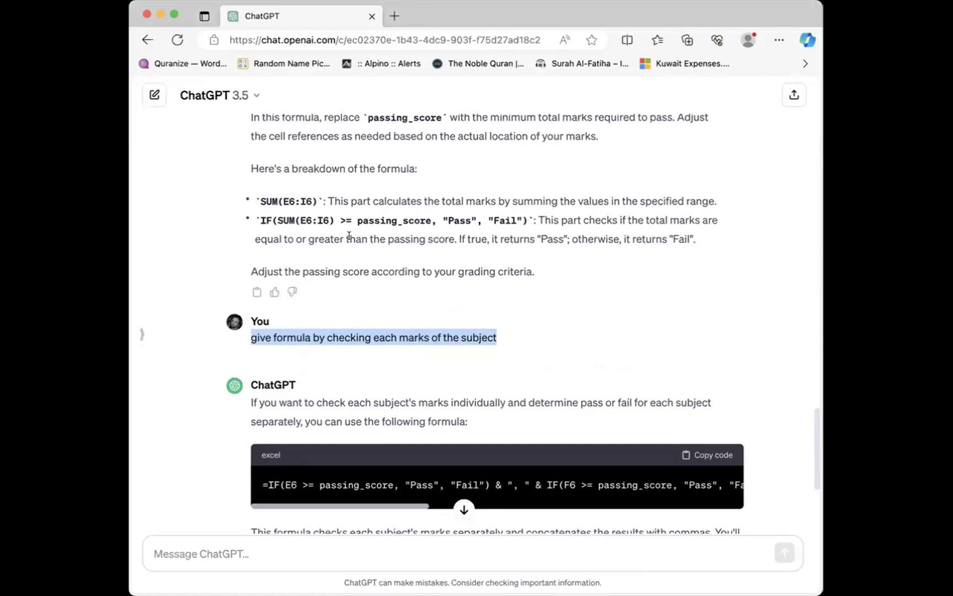
scroll(331, 209, up, 3)
scroll(343, 213, up, 3)
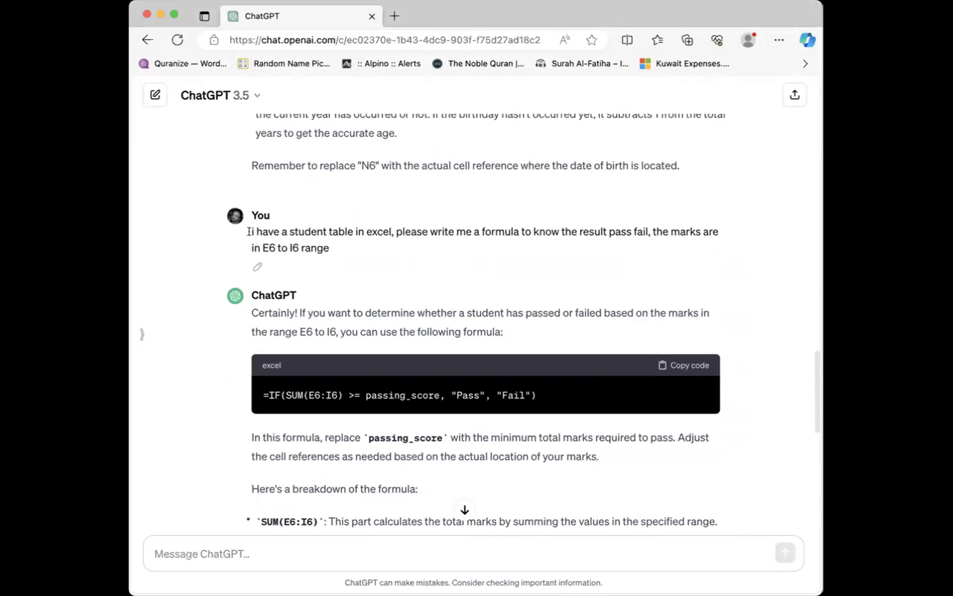
drag(251, 232, 535, 232)
click(391, 557)
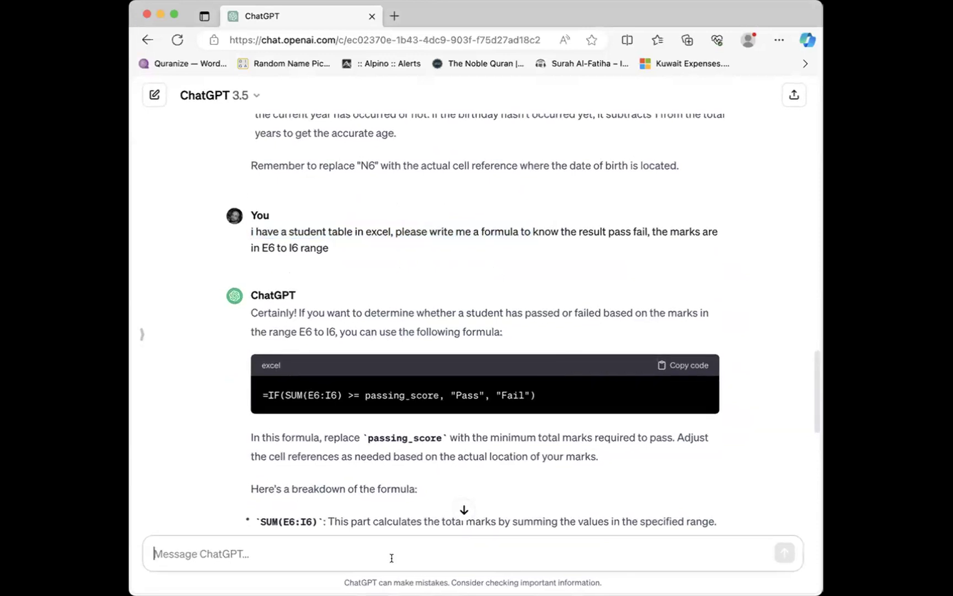
key(super+v)
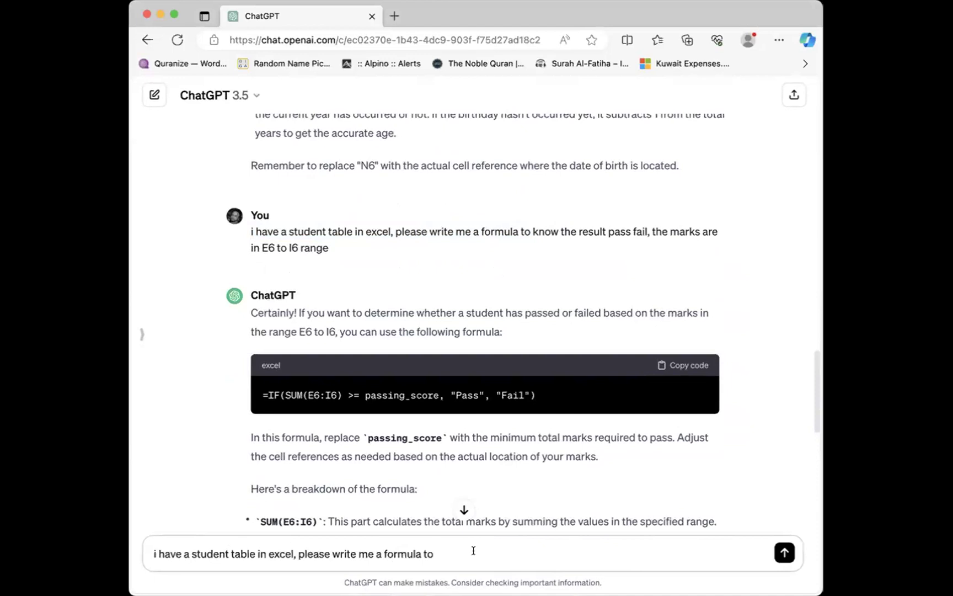
text(know the gradem a)
key(BackSpace)
key(BackSpace)
key(BackSpace)
text(, marks )
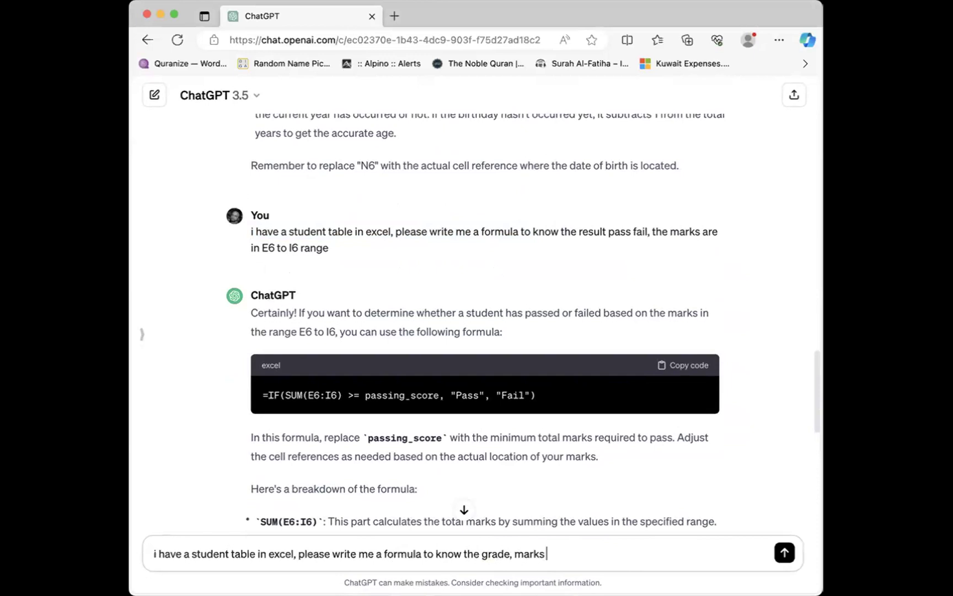
text(are in range)
Step: Add the E6 to I6 range, send the grade question, and copy the nested IF answer
scroll(636, 327, up, 2)
scroll(636, 327, up, 4)
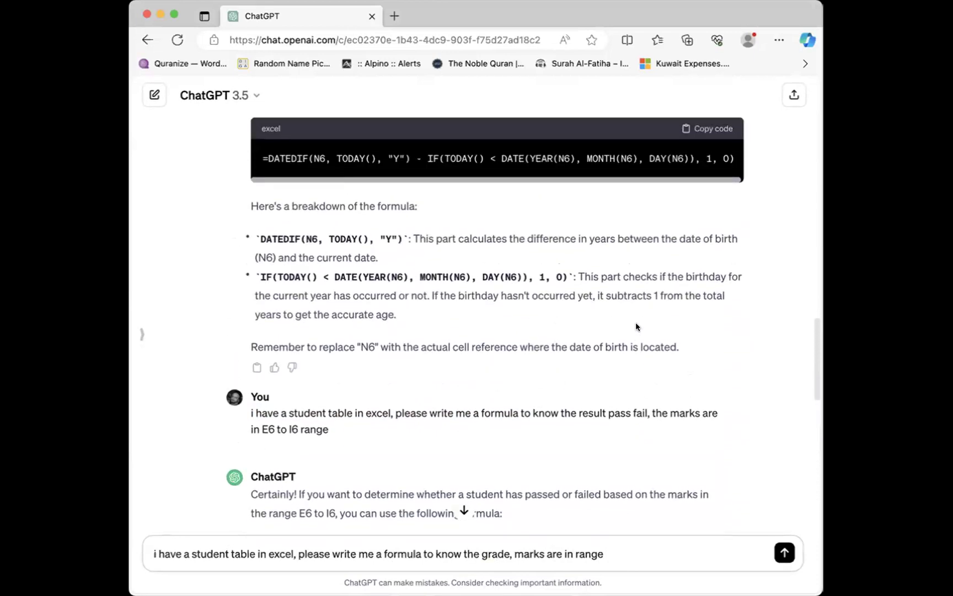
scroll(636, 327, up, 8)
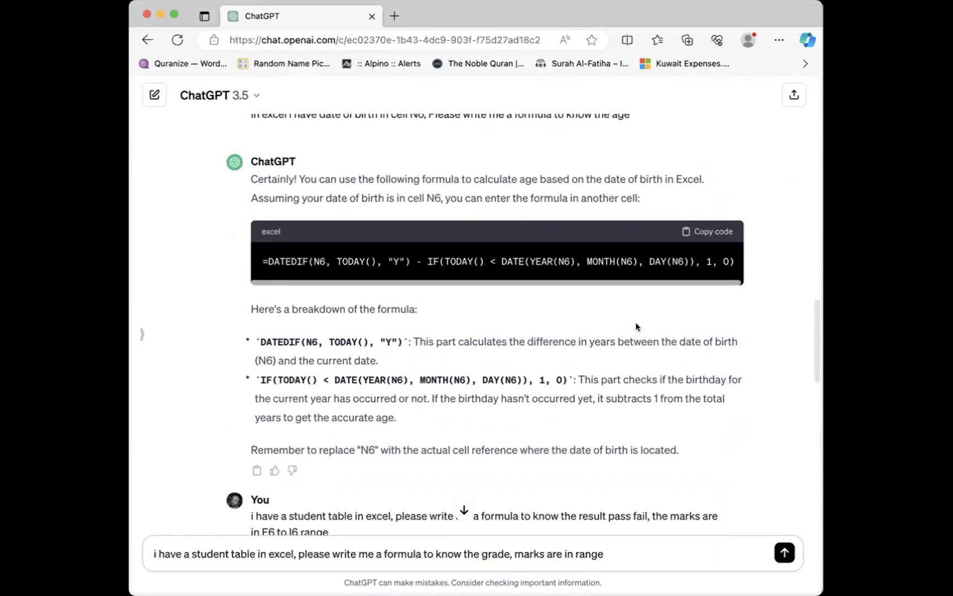
scroll(637, 327, down, 16)
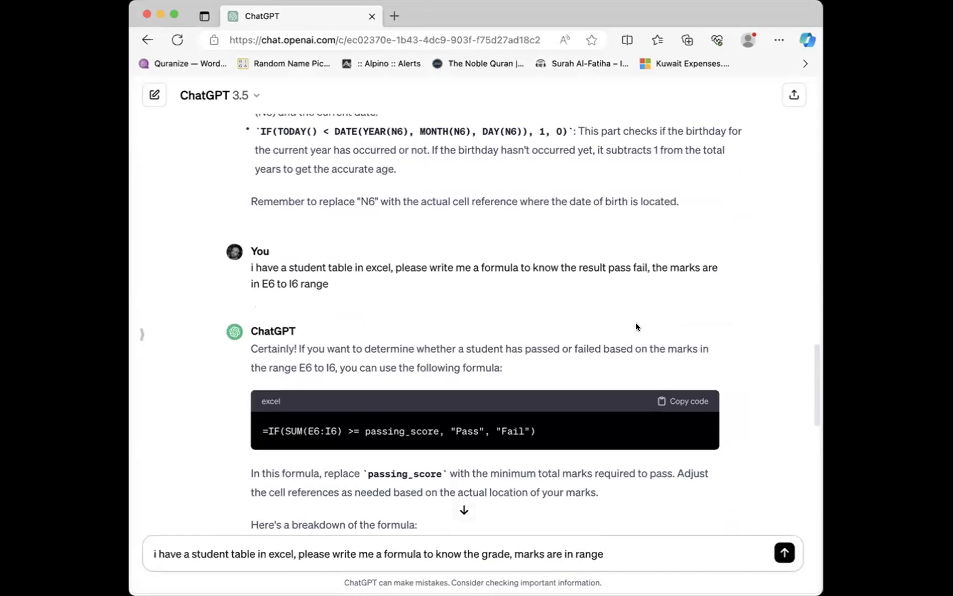
scroll(637, 327, down, 6)
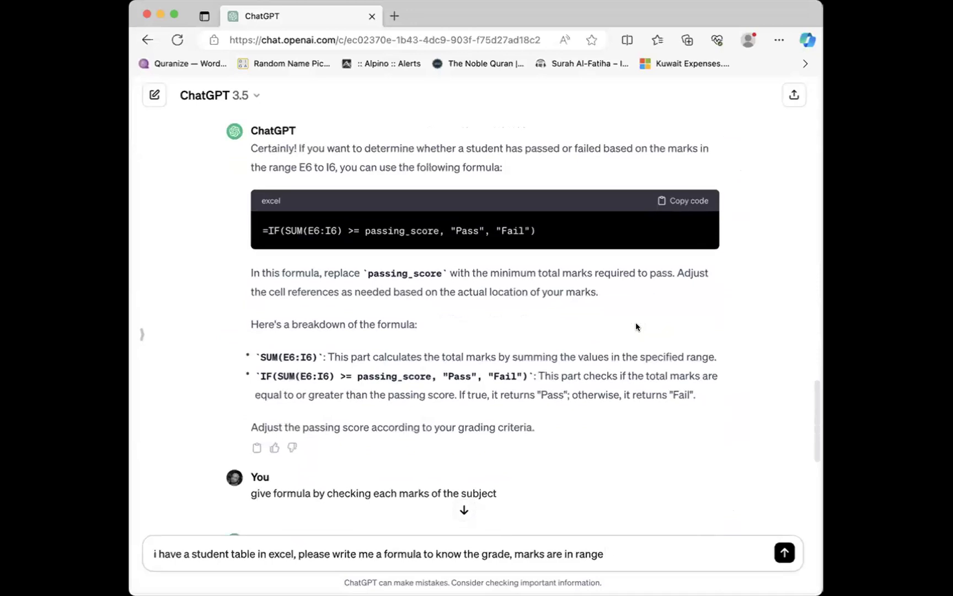
scroll(637, 327, up, 3)
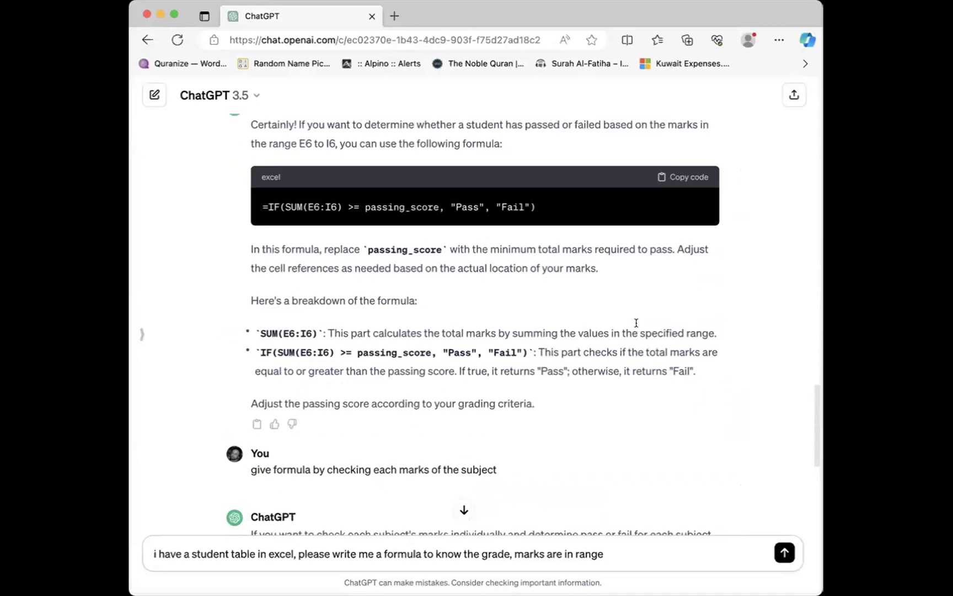
scroll(638, 324, up, 2)
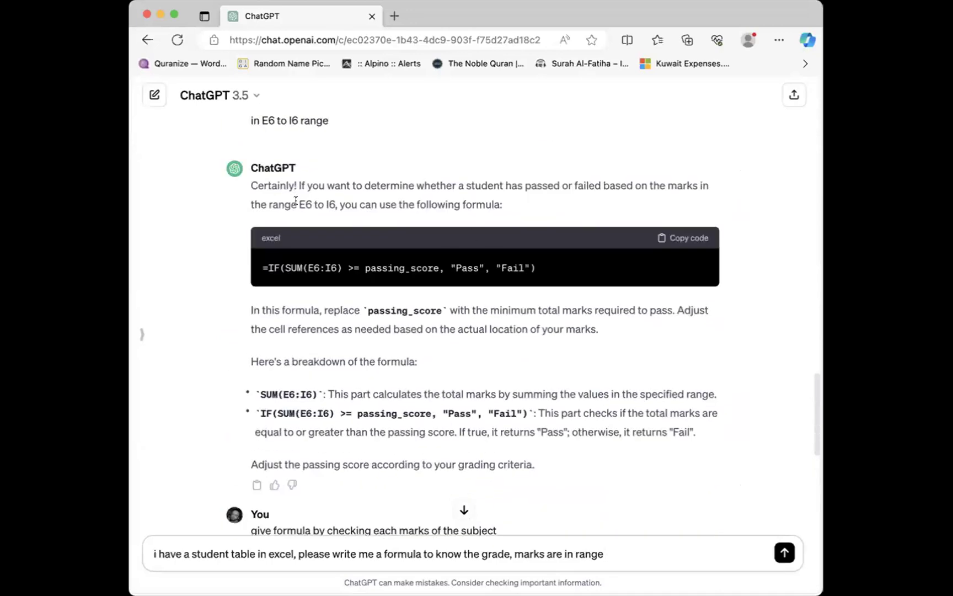
drag(298, 204, 337, 205)
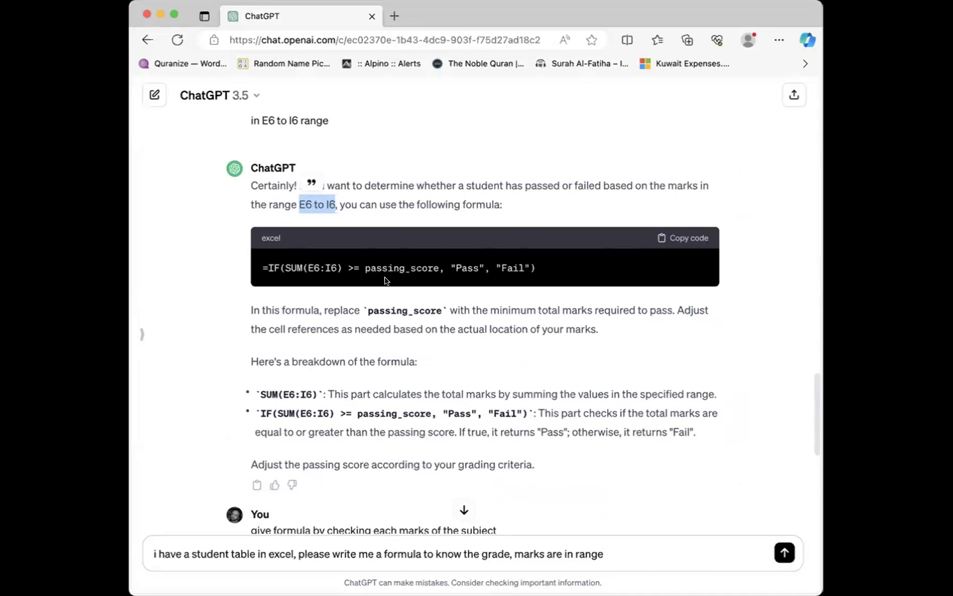
text(E6 to I6)
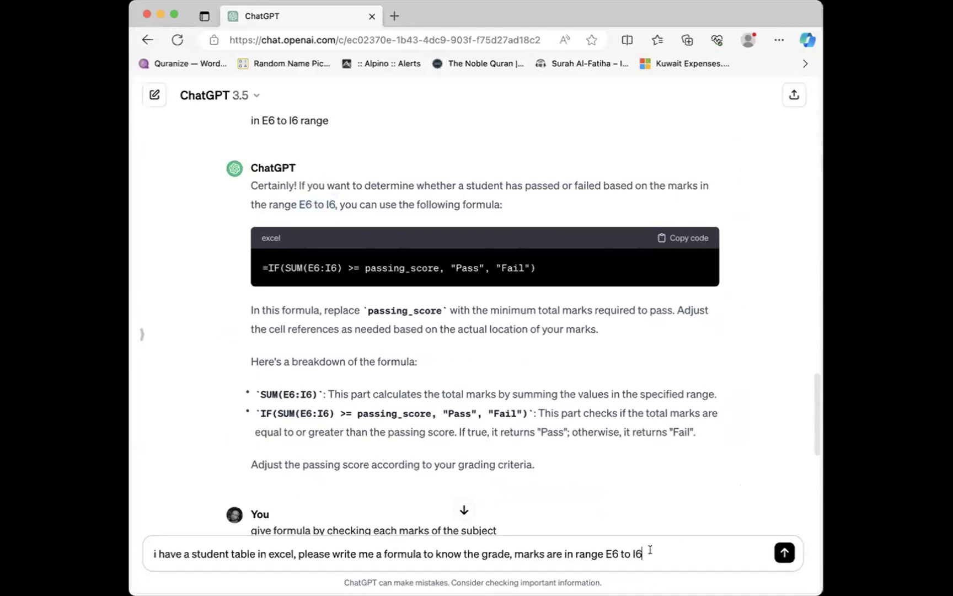
key(Return)
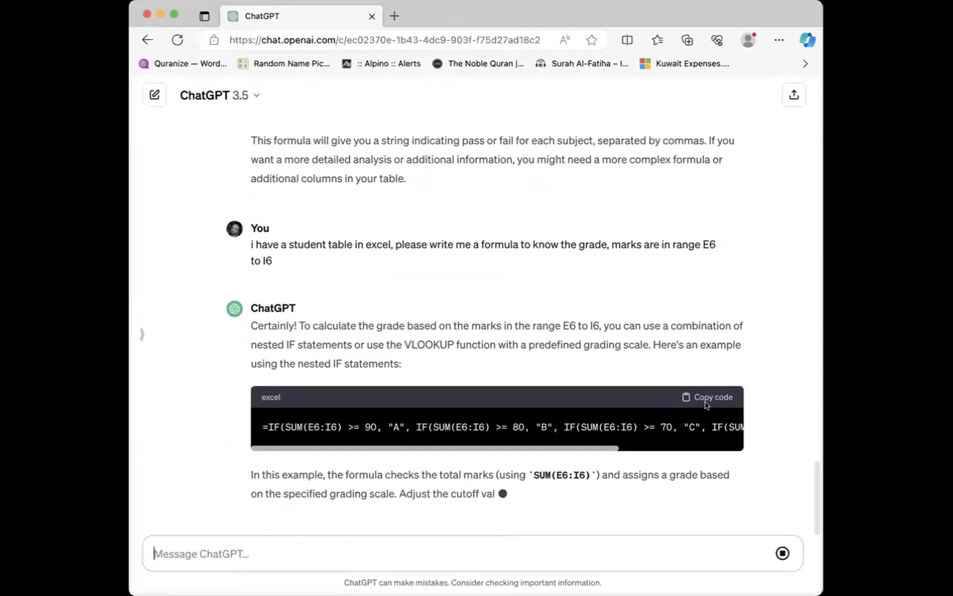
click(713, 358)
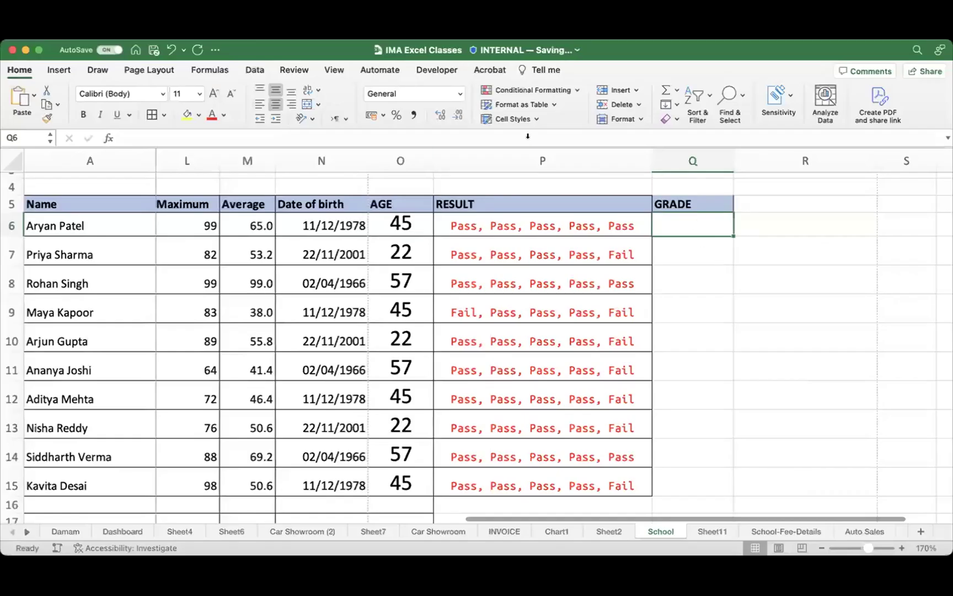
Step: Paste the nested IF grade formula into Q6 and fill it down to Q15
key(super+v)
key(Return)
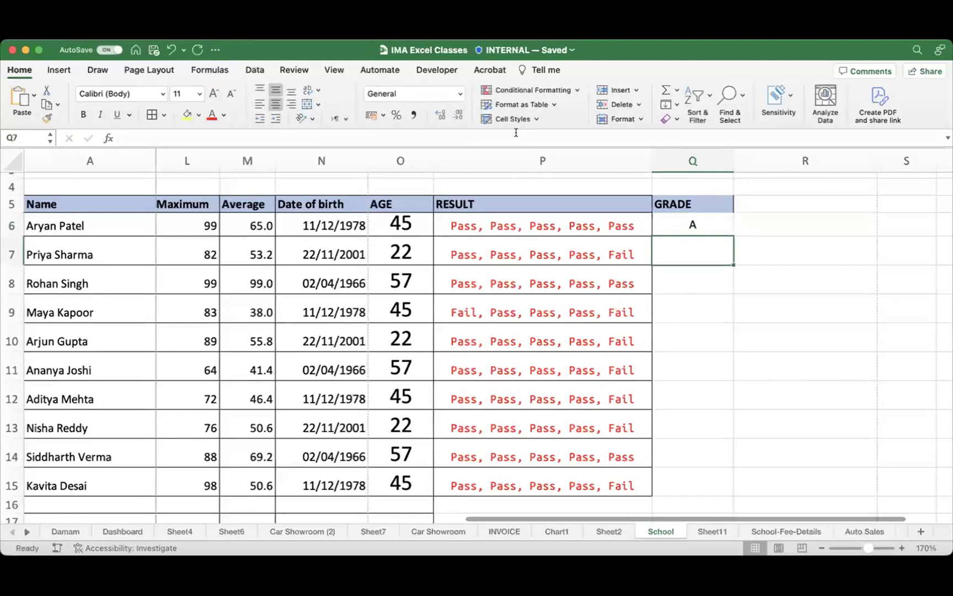
click(705, 221)
drag(734, 236, 695, 482)
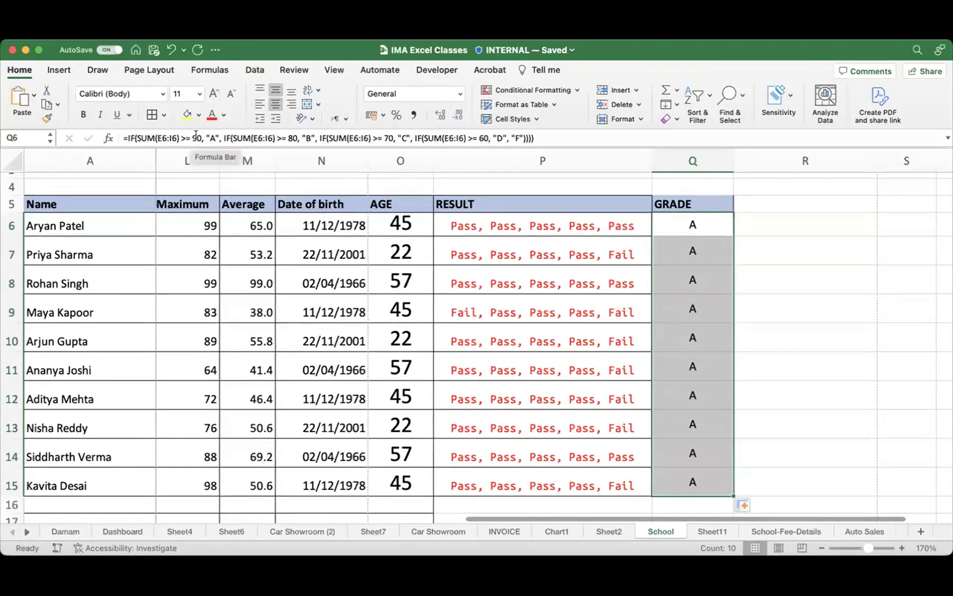
Step: Inspect Q6's grade formula to check which cells its SUM conditions cover, leaving it unchanged
click(702, 222)
click(574, 139)
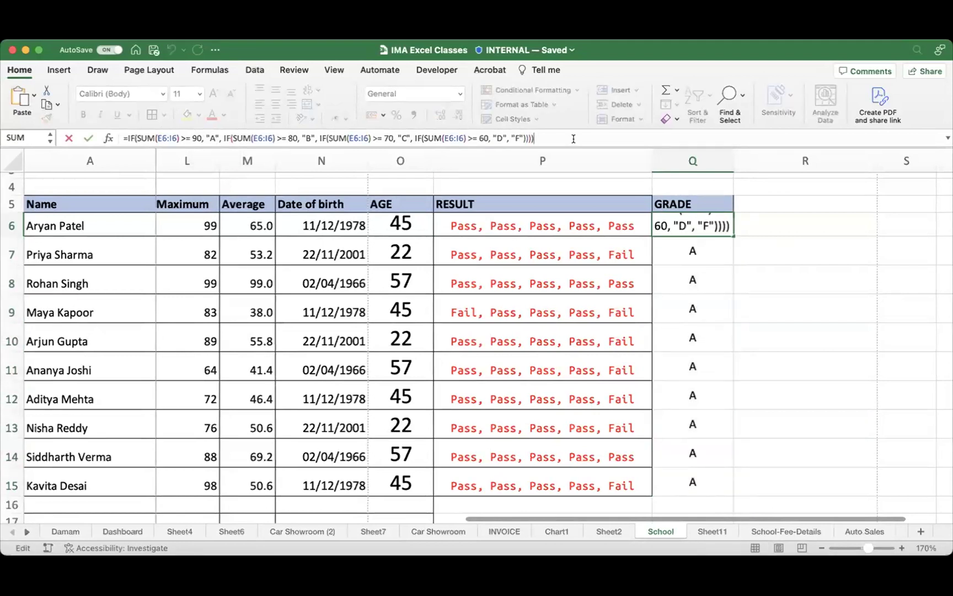
click(164, 136)
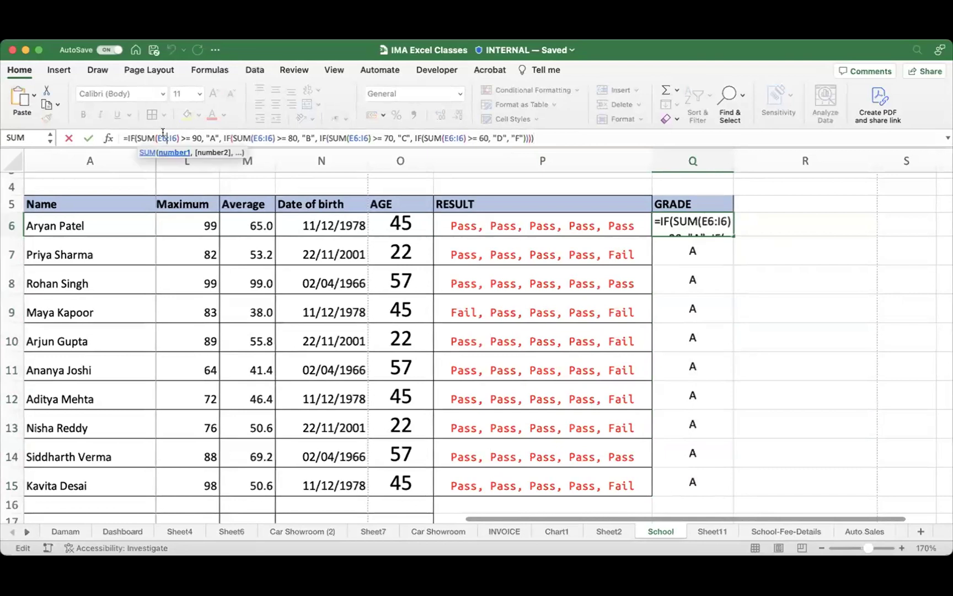
scroll(335, 353, left, 5)
scroll(335, 353, left, 5)
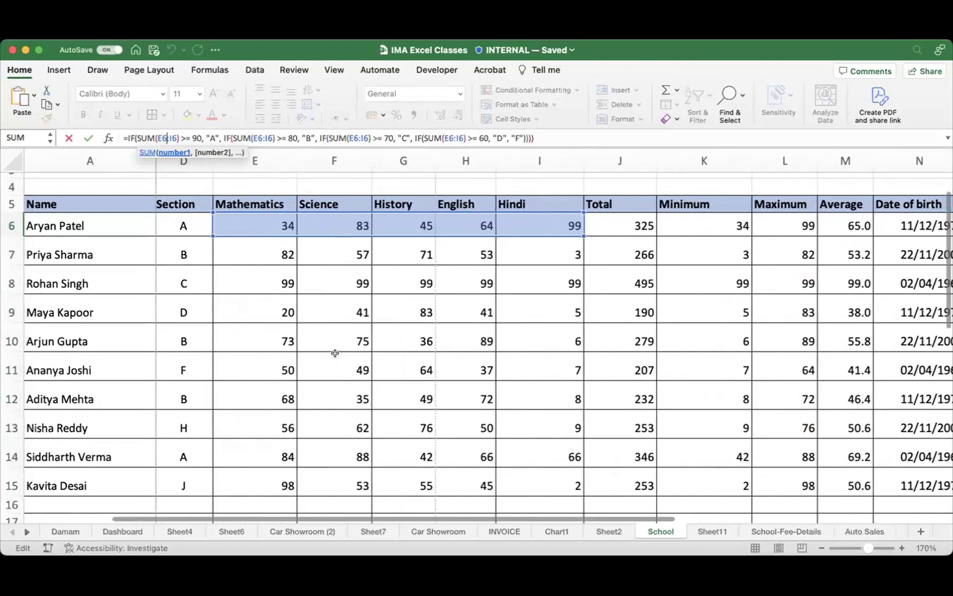
scroll(335, 353, right, 10)
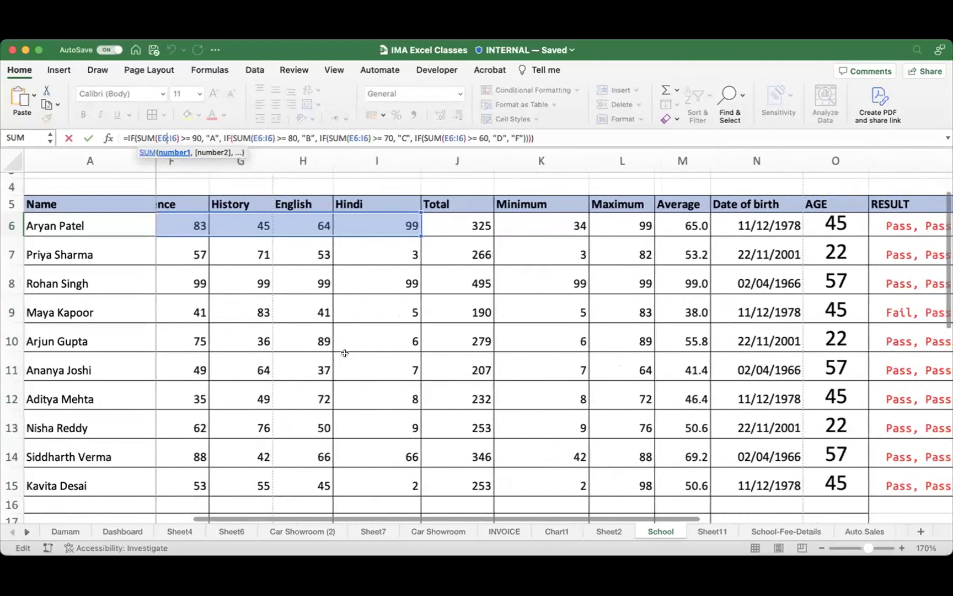
click(338, 138)
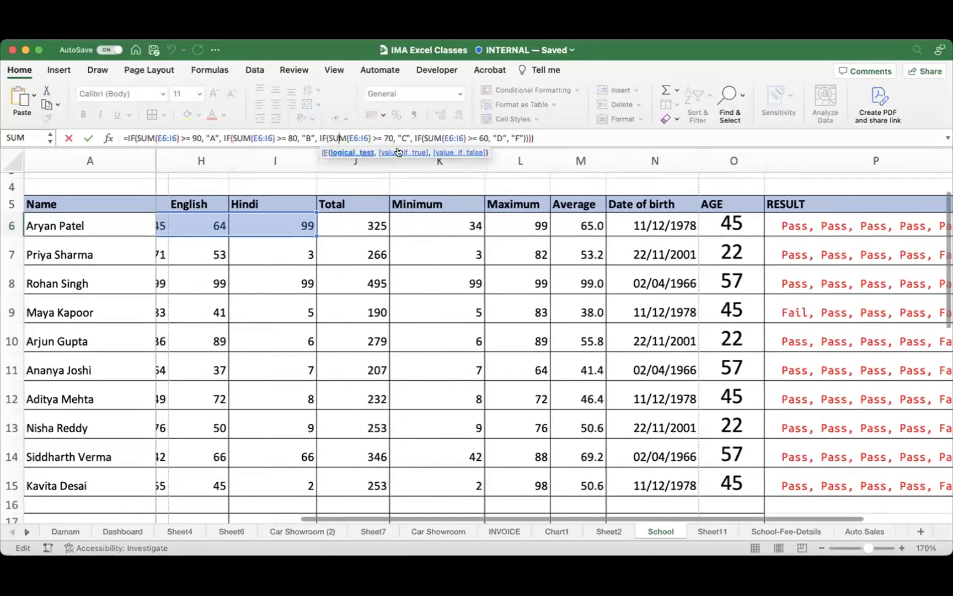
key(Escape)
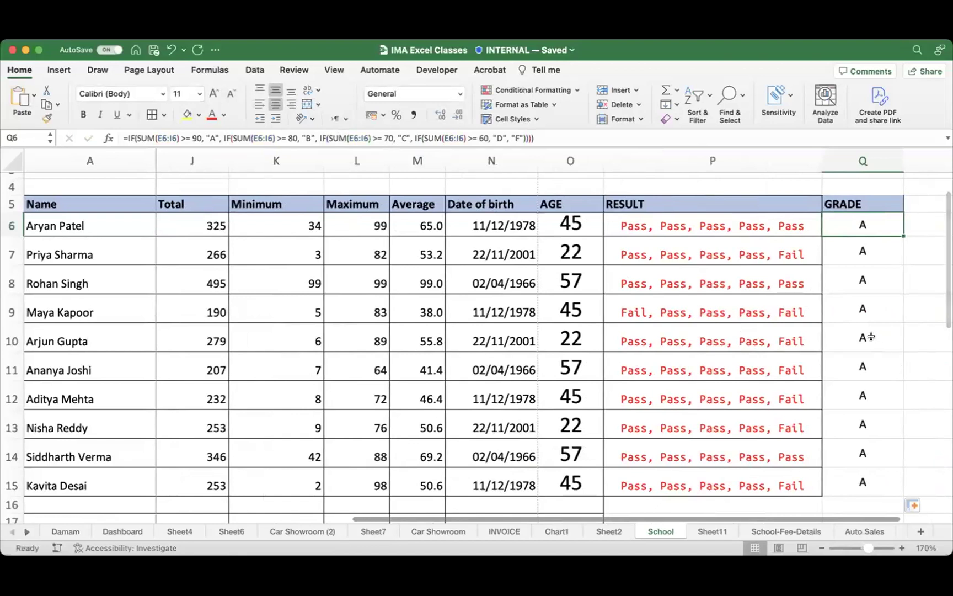
scroll(883, 333, right, 2)
scroll(883, 332, right, 2)
scroll(777, 323, left, 4)
scroll(717, 325, up, 1)
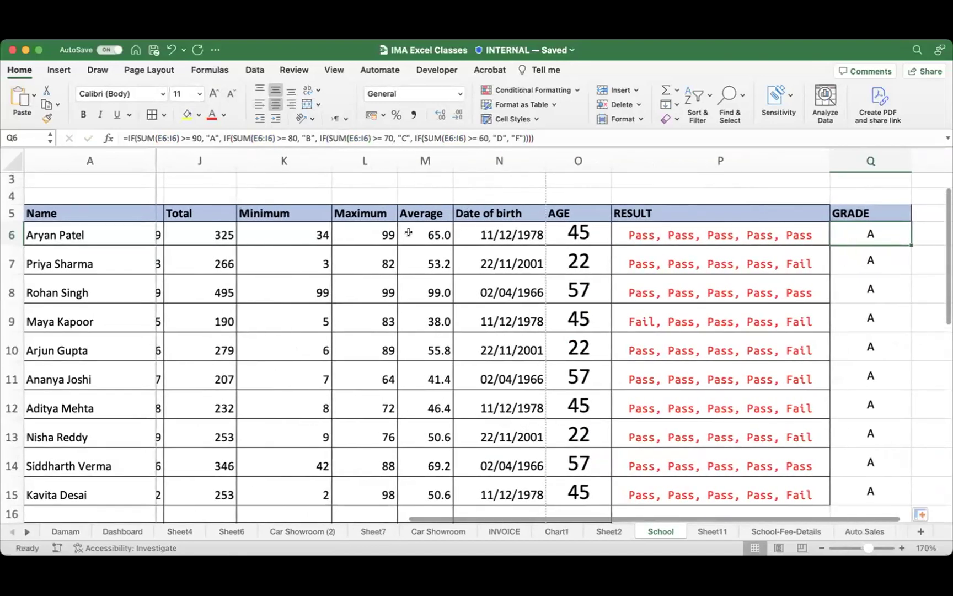
scroll(408, 232, right, 2)
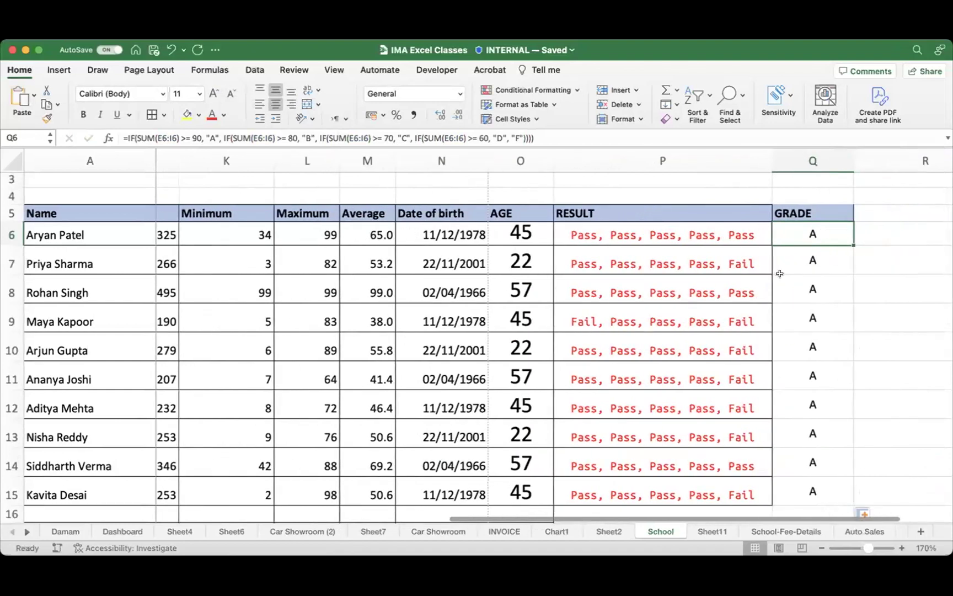
key(super+Tab)
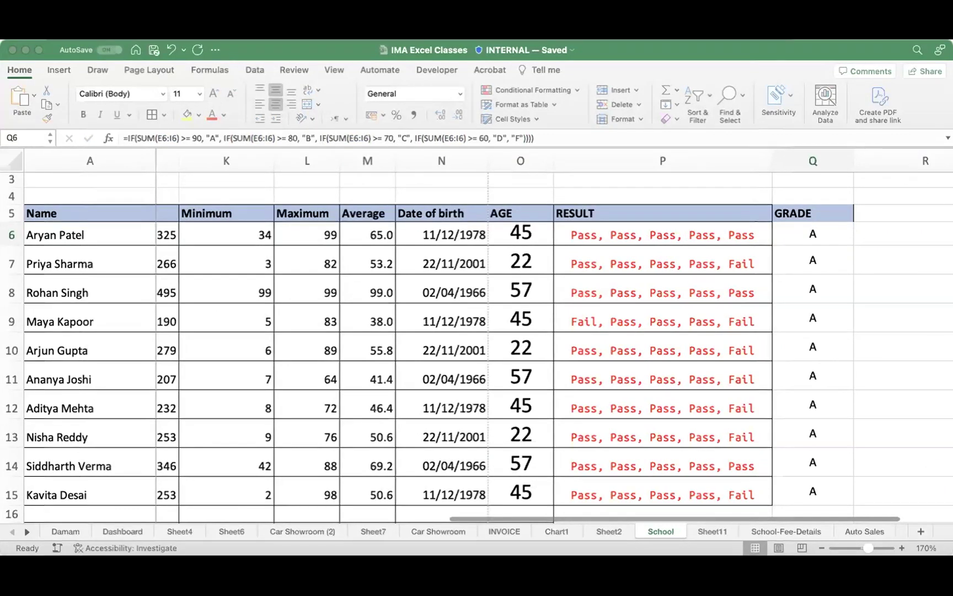
key(super+Tab)
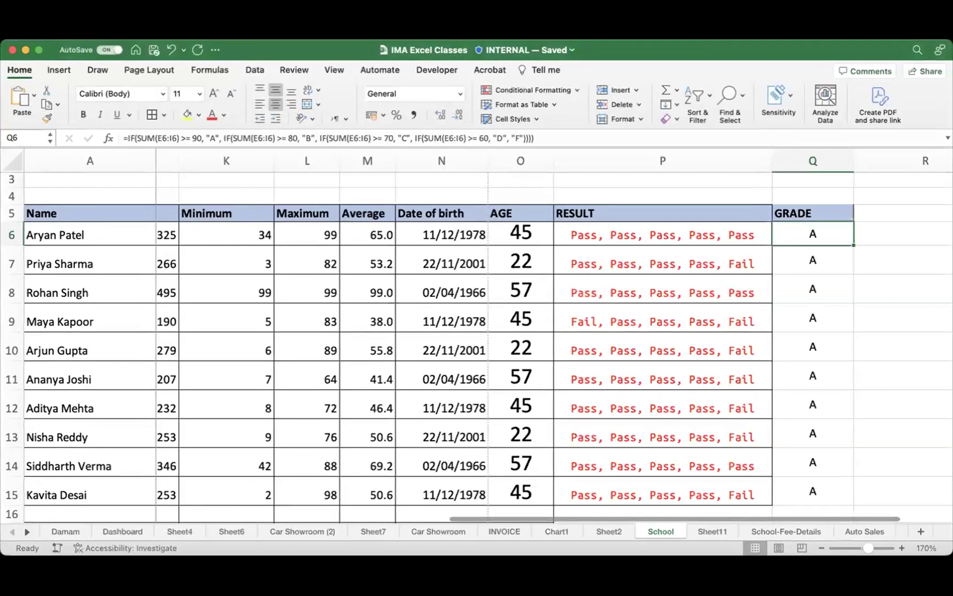
key(super+Tab)
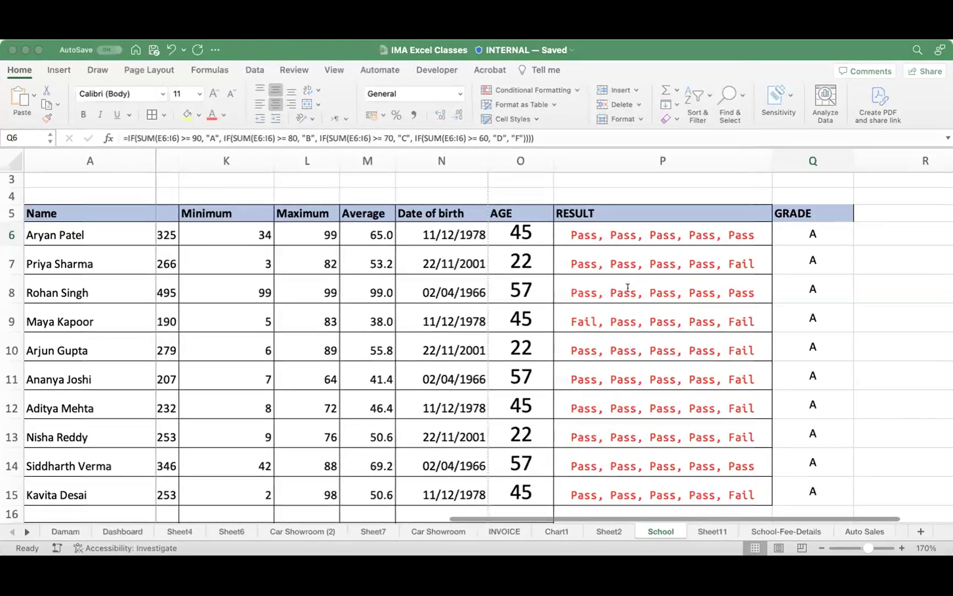
click(576, 393)
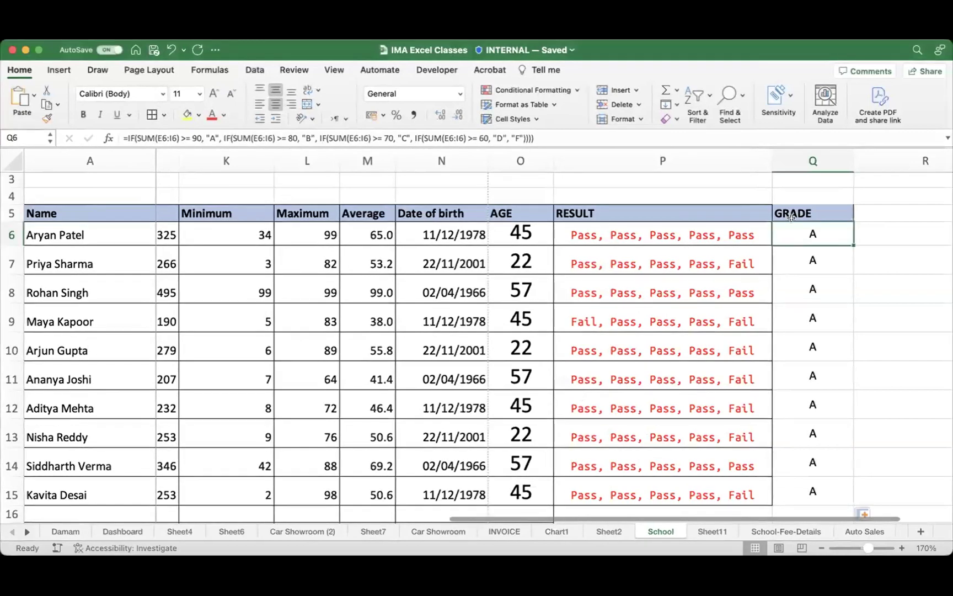
Step: Clear Q6:Q15, enter the M6-based nested IF grade formula in Q6, and fill to Q15
drag(811, 232, 821, 483)
key(Delete)
click(866, 327)
click(816, 220)
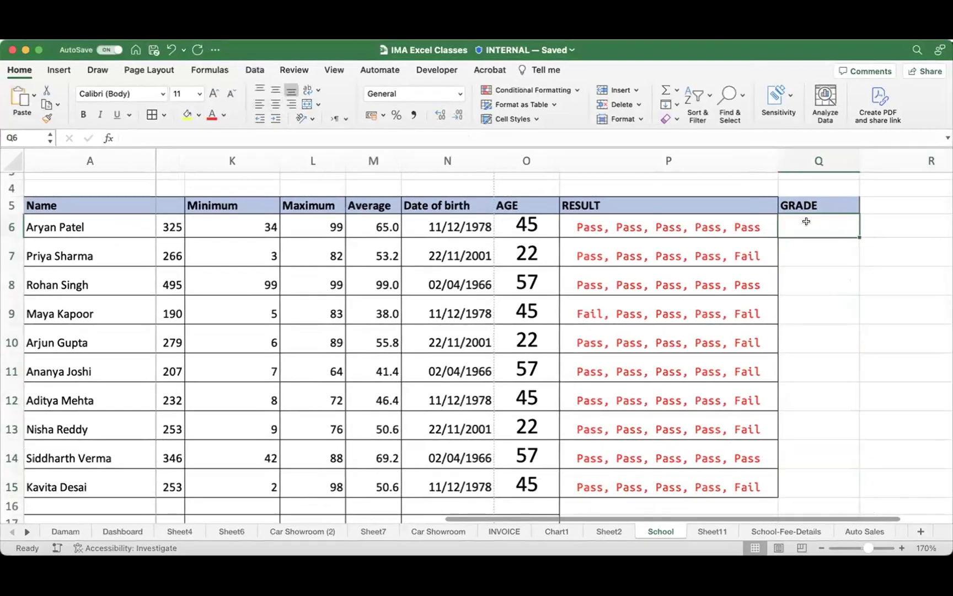
text(D)
key(Return)
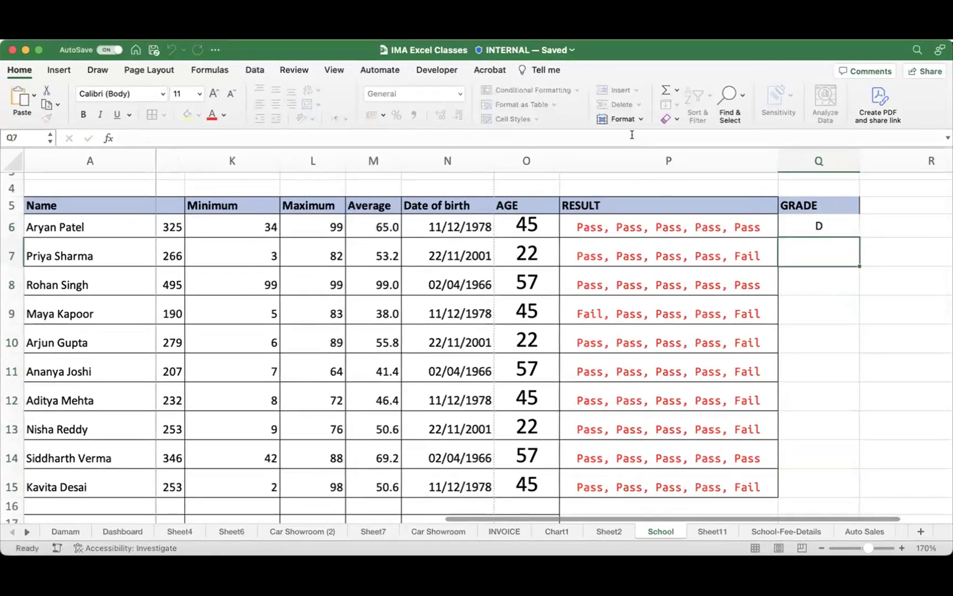
click(820, 223)
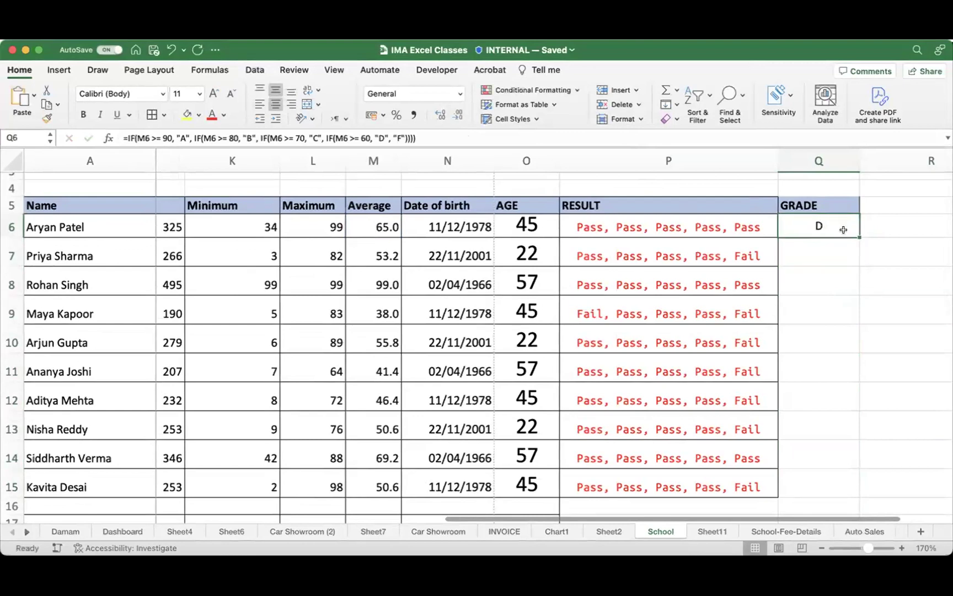
drag(856, 233, 832, 473)
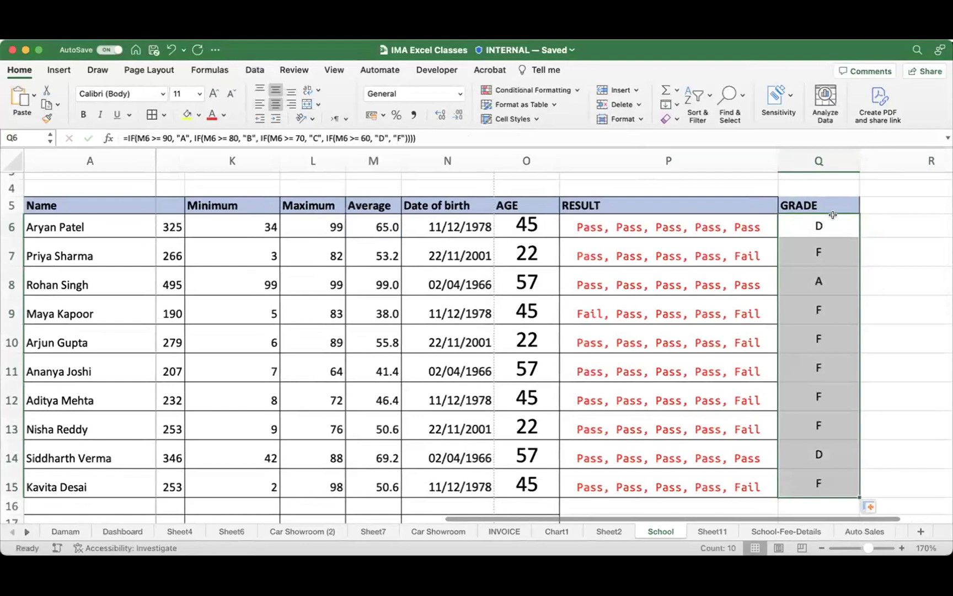
click(822, 241)
Step: Verify Q8 and Q14 reference M8 and M14, then select the recalculated grades
click(823, 282)
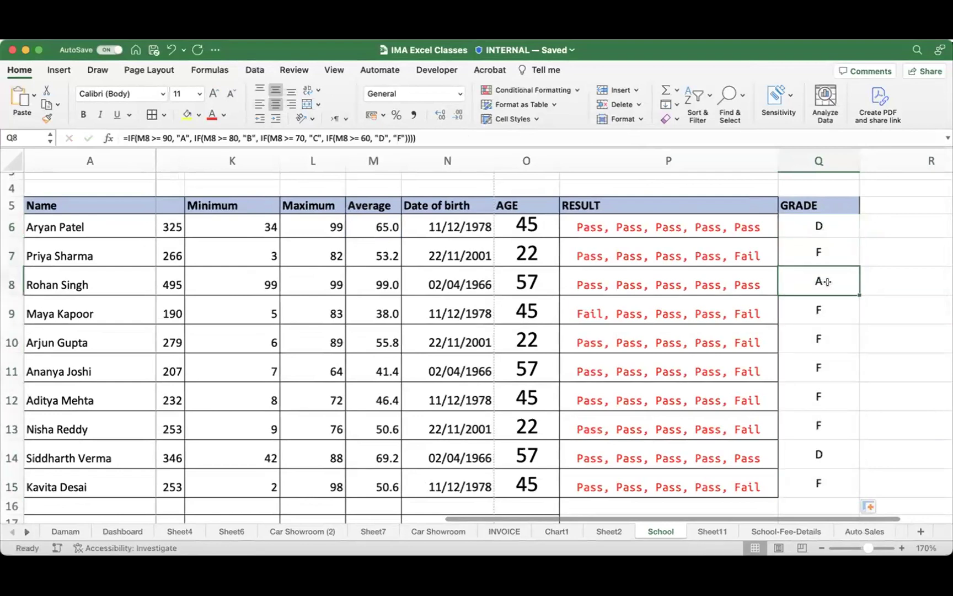
click(832, 460)
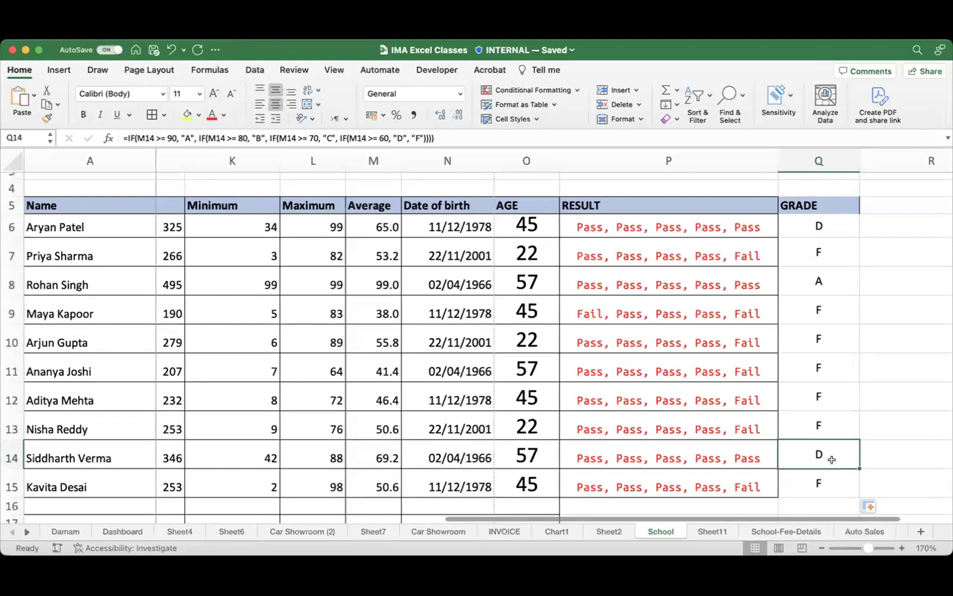
drag(819, 226, 811, 484)
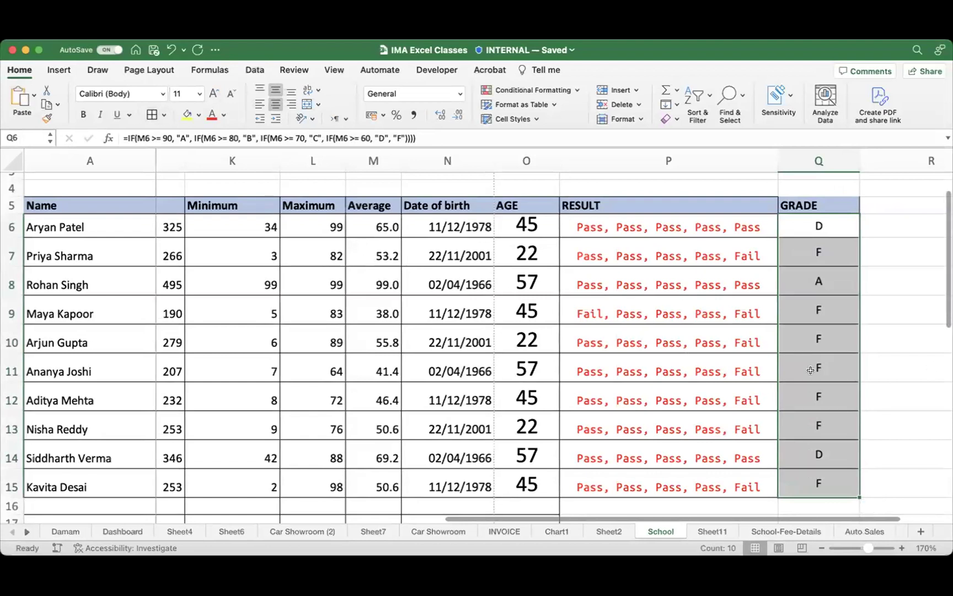
scroll(810, 370, right, 3)
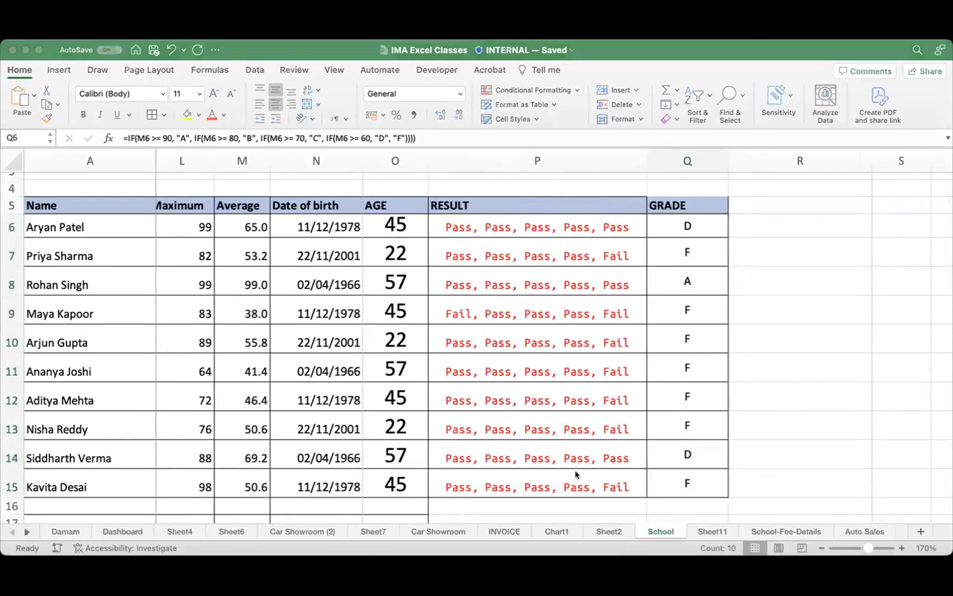
Step: Scroll across the School sheet to review the nested IF grades filled into Q6:Q15
scroll(813, 385, left, 1)
click(812, 385)
scroll(698, 394, right, 5)
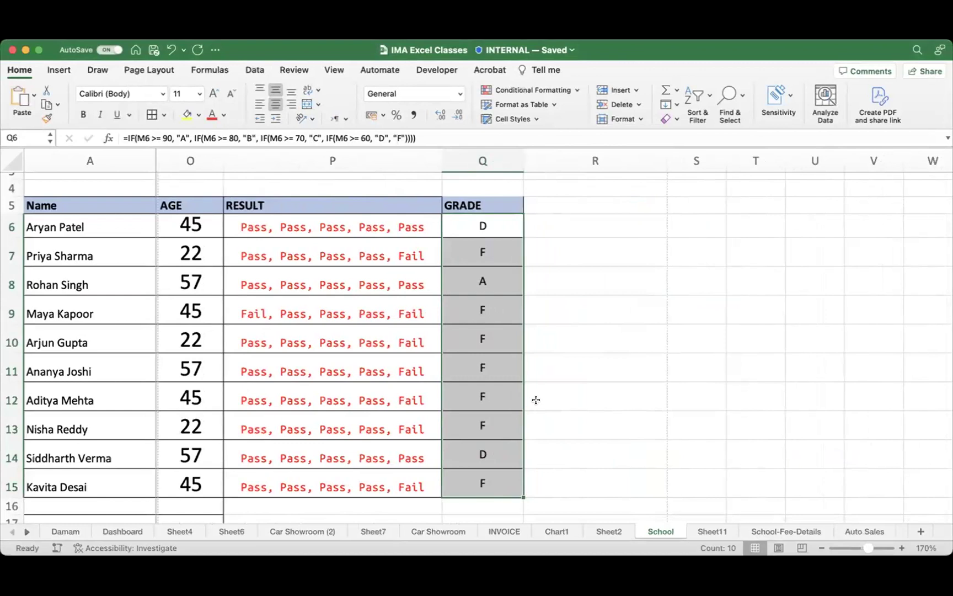
scroll(653, 440, left, 1)
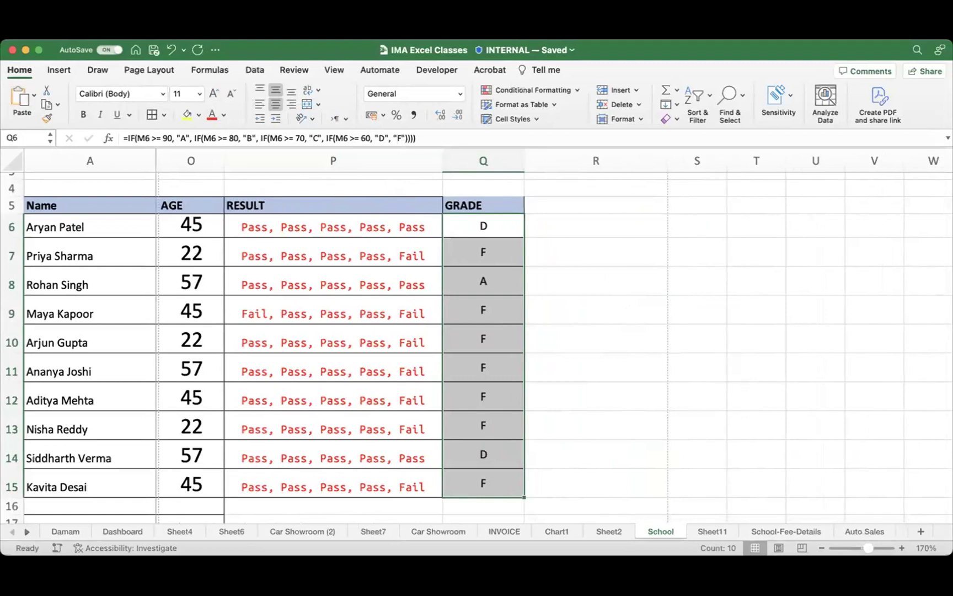
scroll(616, 429, down, 1)
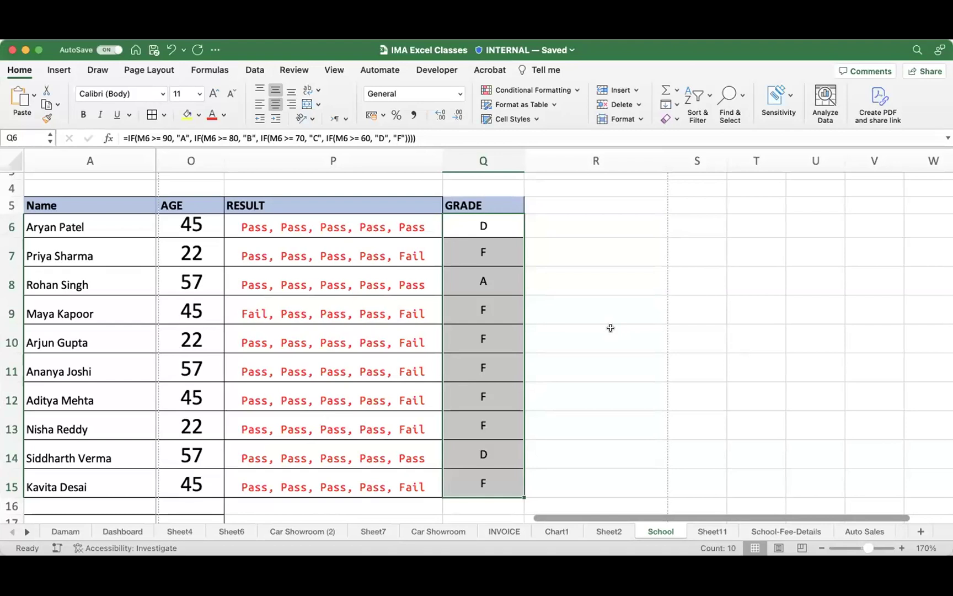
Step: Delete the existing ages from O6:O15 in the AGE column
click(197, 220)
drag(243, 205, 613, 502)
click(630, 401)
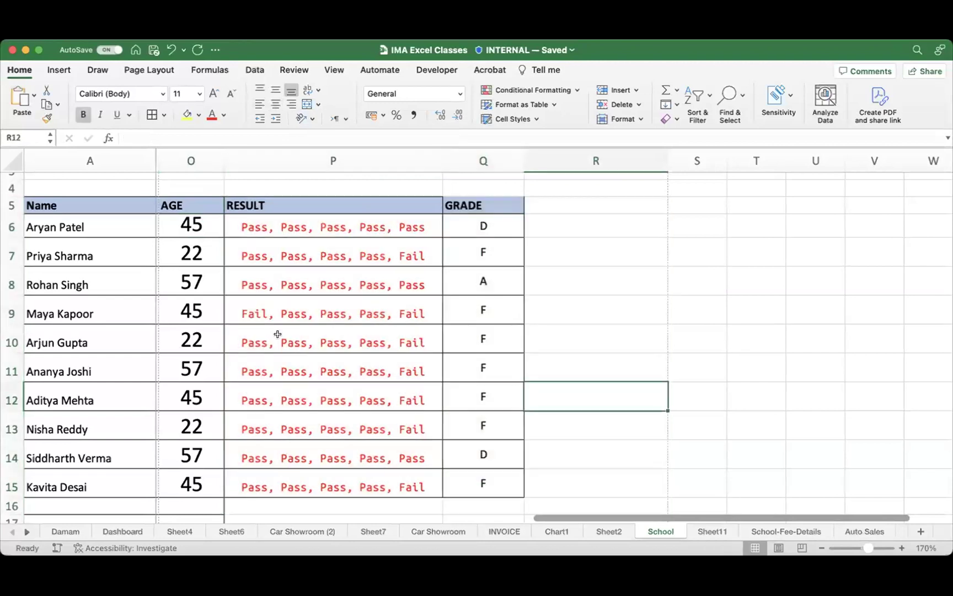
drag(204, 225, 193, 489)
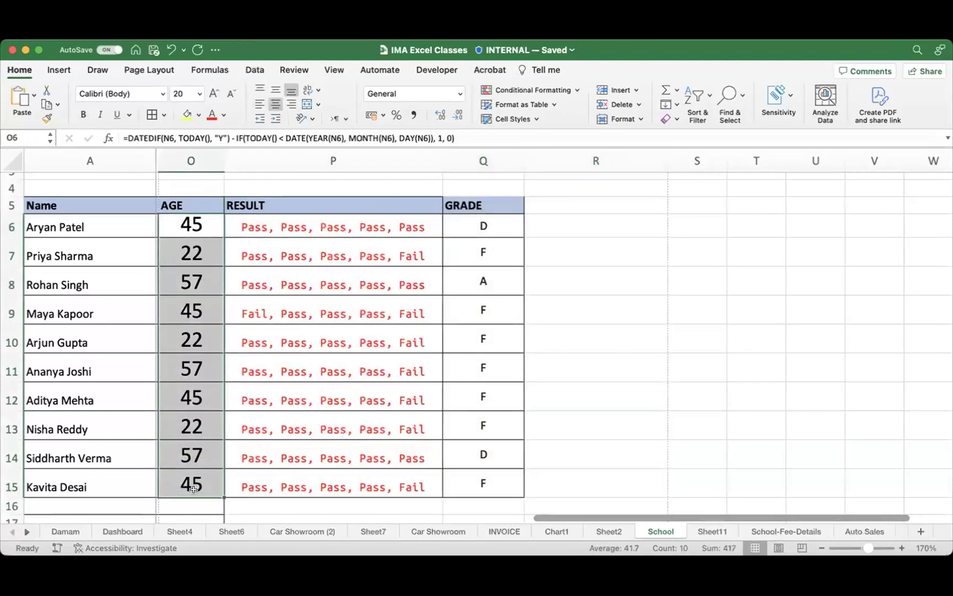
key(Delete)
Step: Return to O6 and view the first student's date of birth in N6
click(198, 220)
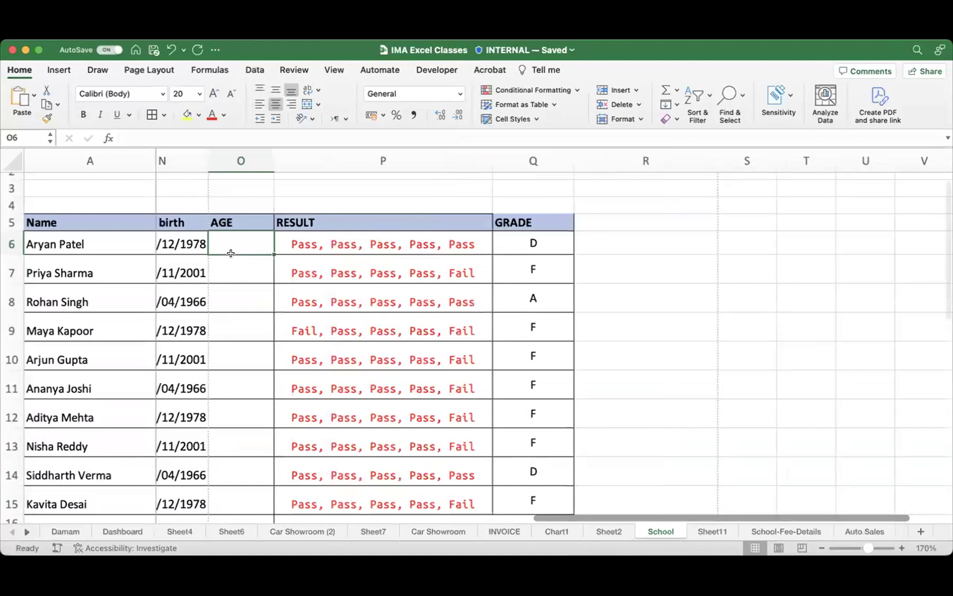
scroll(230, 251, left, 10)
click(624, 262)
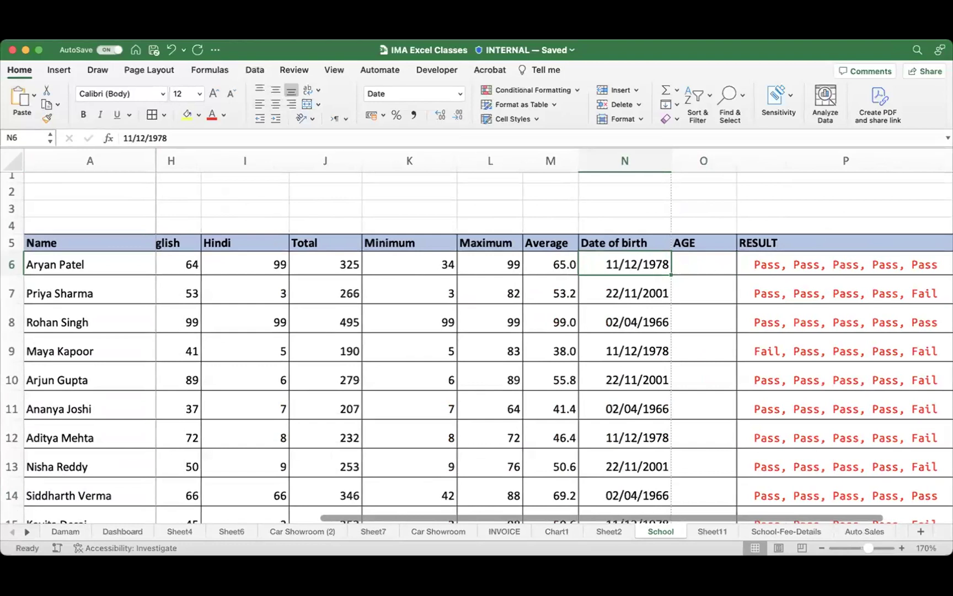
mouse_move(596, 260)
mouse_down()
mouse_move(53, 111)
mouse_move(45, 118)
mouse_move(62, 149)
mouse_up()
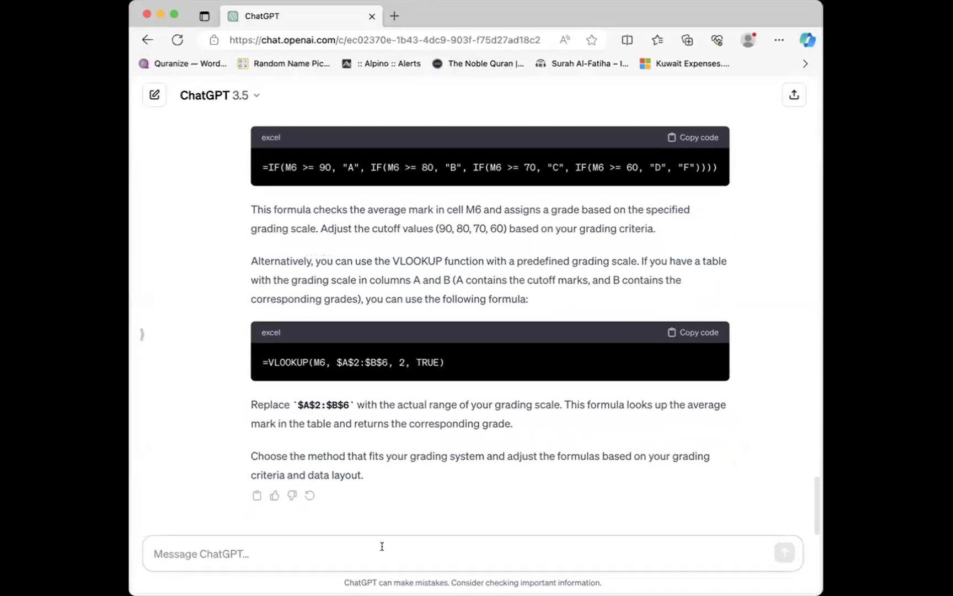
Step: Write a ChatGPT question asking for a formula giving age from the date of birth in N6
text(in Excel)
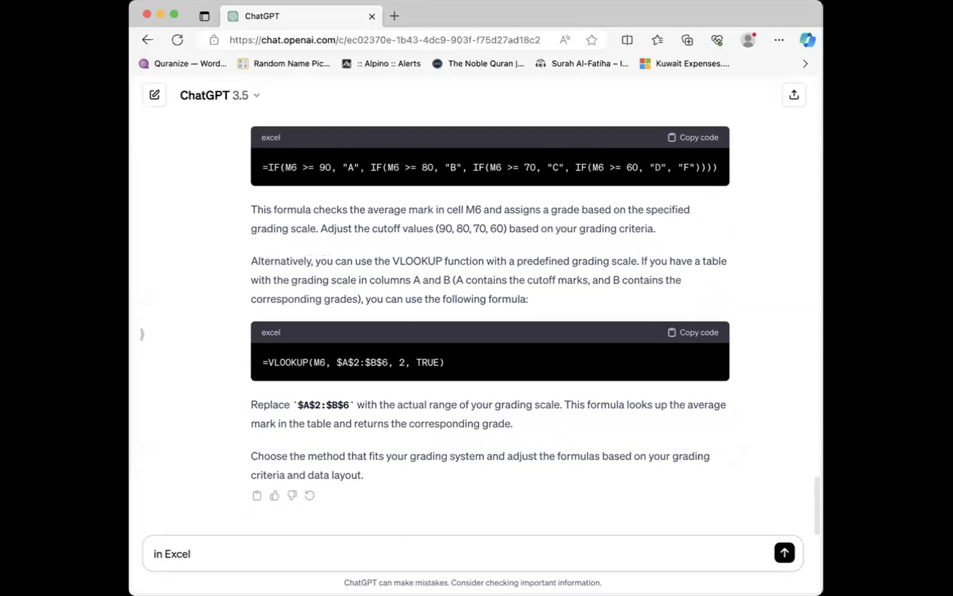
text( i have)
text( datas)
key(BackSpace)
key(BackSpace)
text(e of birth )
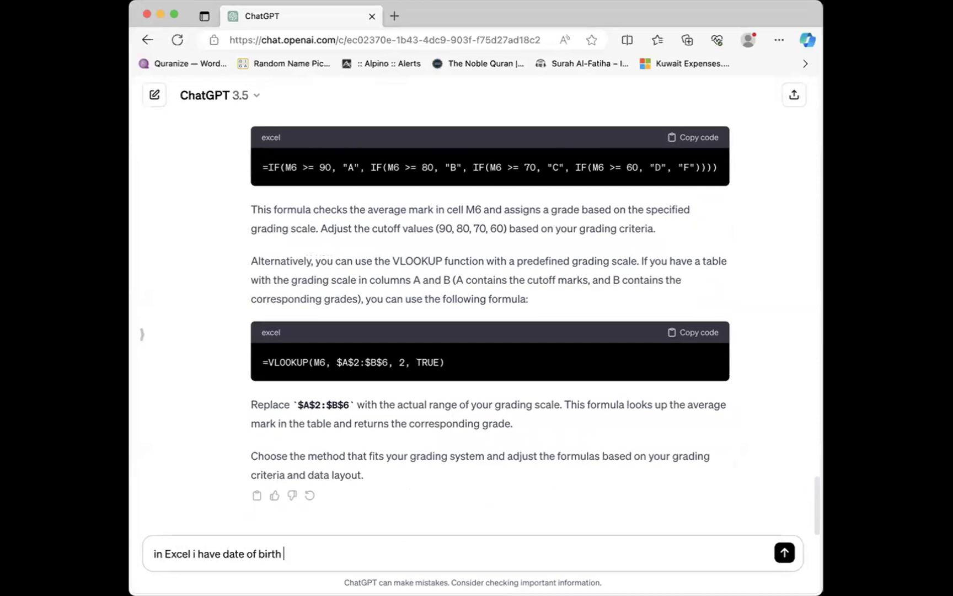
text(in cell N6, please write me a )
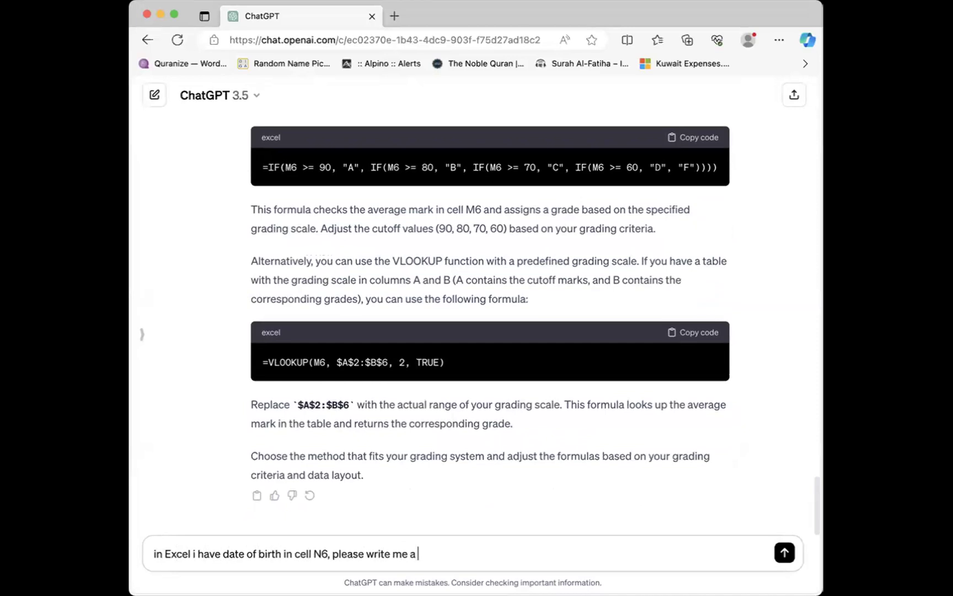
text(formula to know the age)
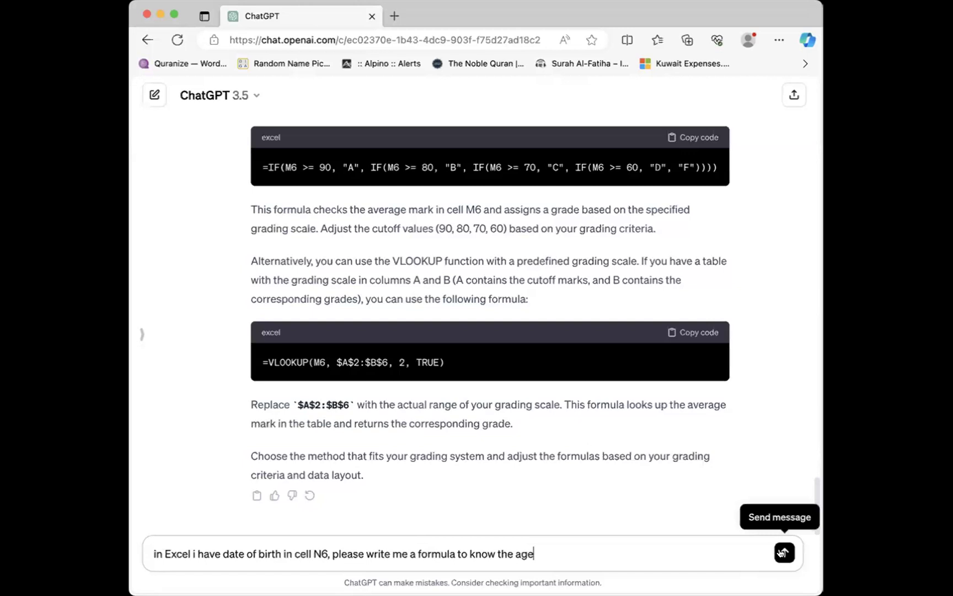
triple_click(602, 548)
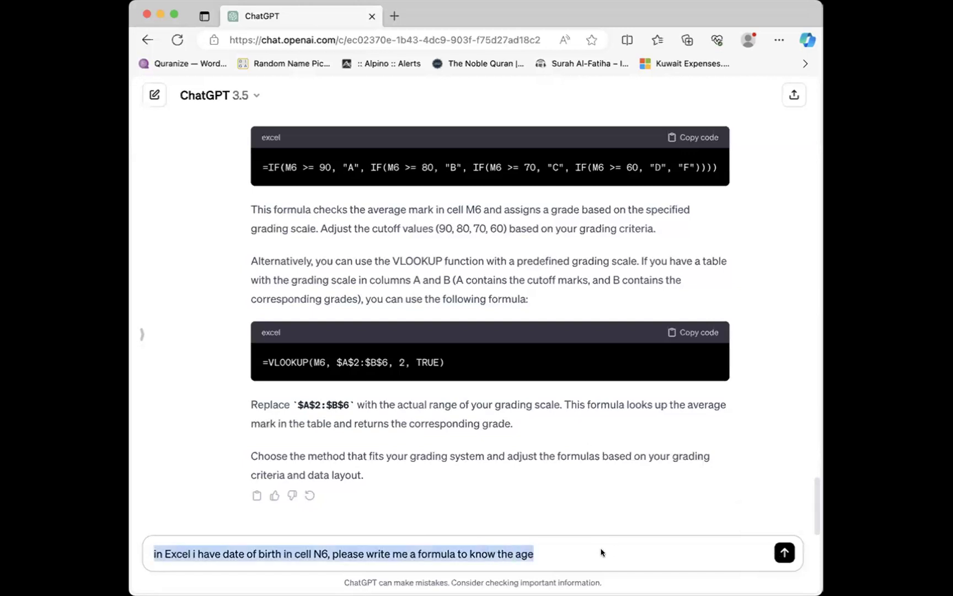
key(super+Tab)
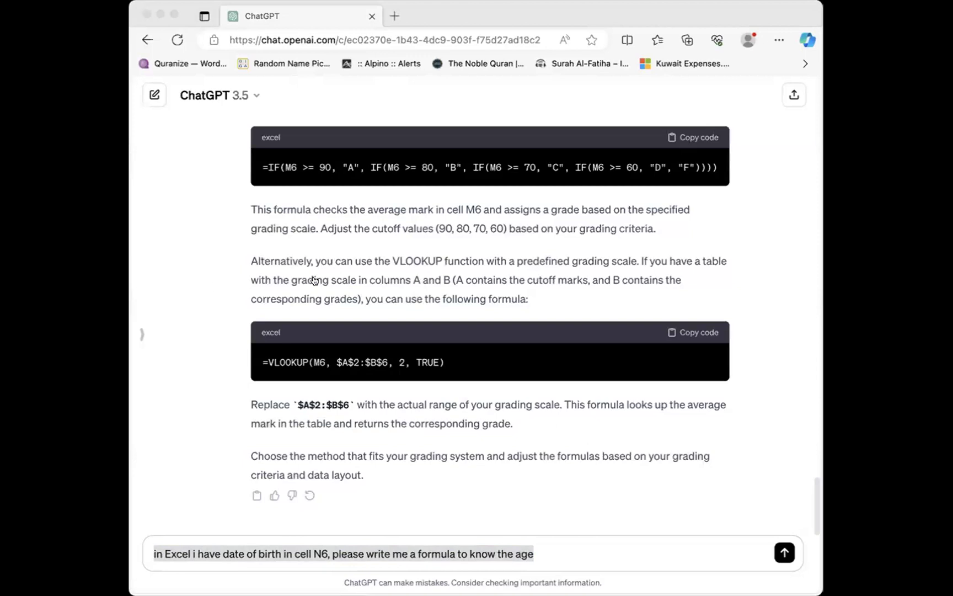
click(552, 304)
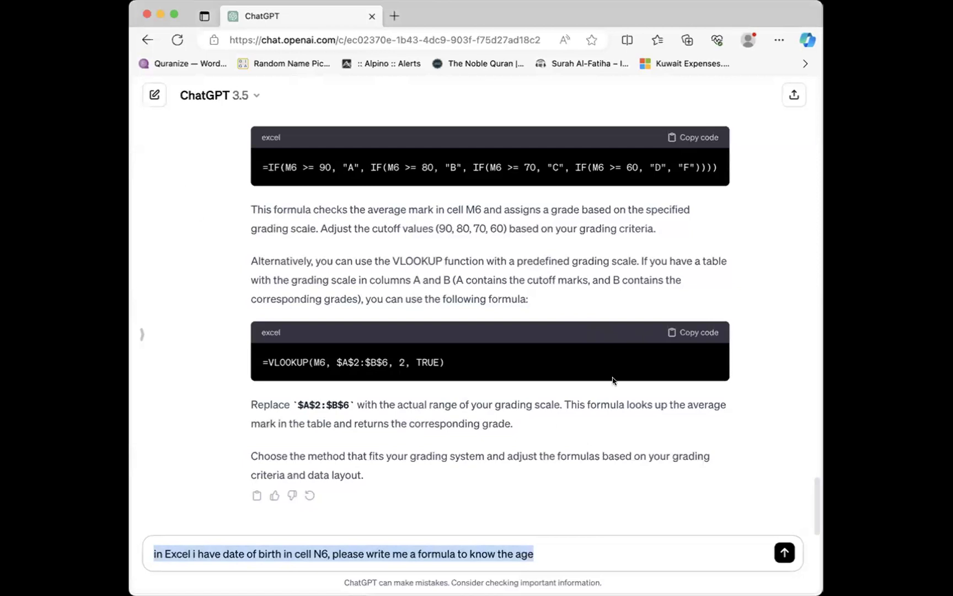
click(585, 546)
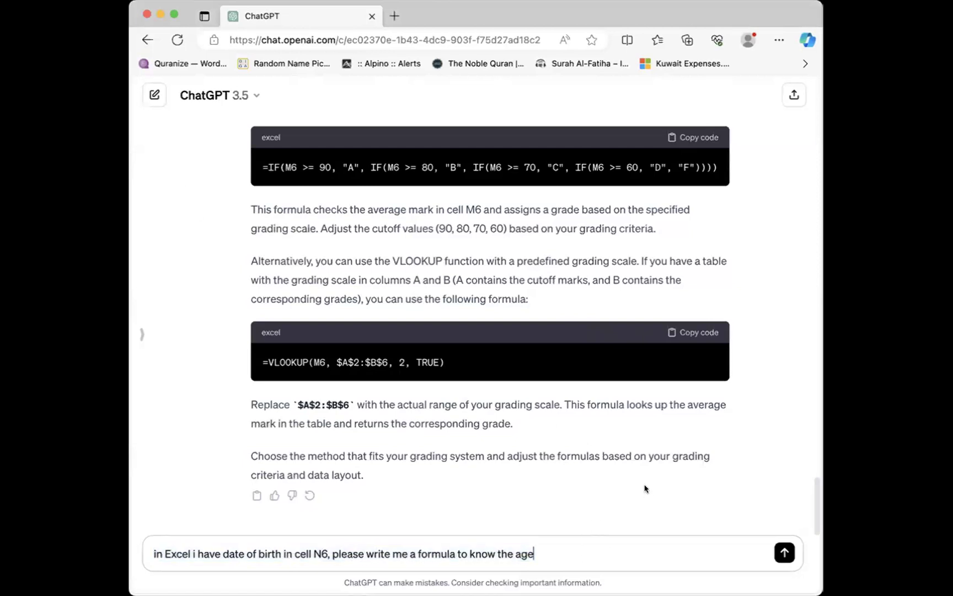
Step: Send the question and copy the DATEDIF age formula from the reply
click(781, 553)
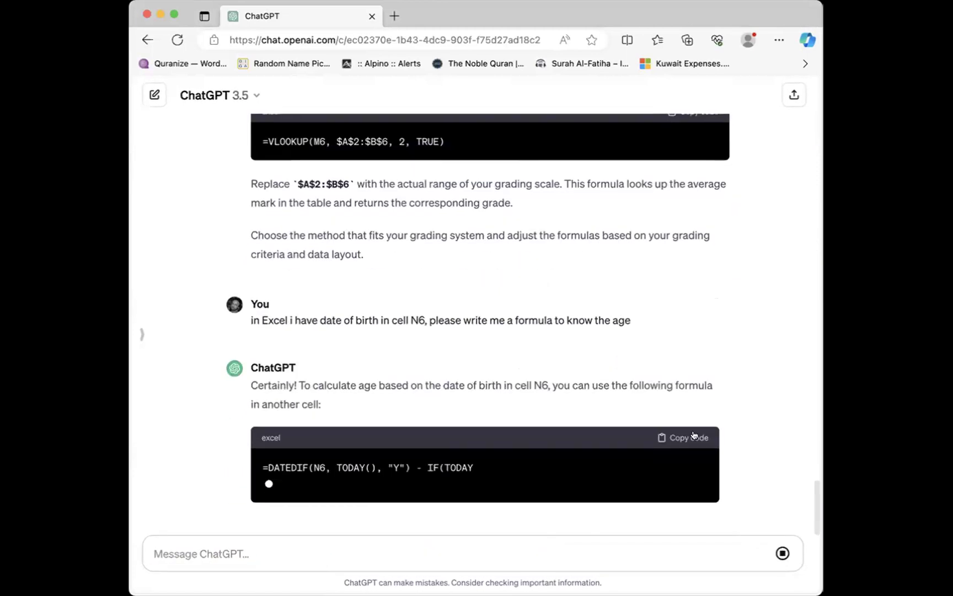
scroll(713, 397, up, 3)
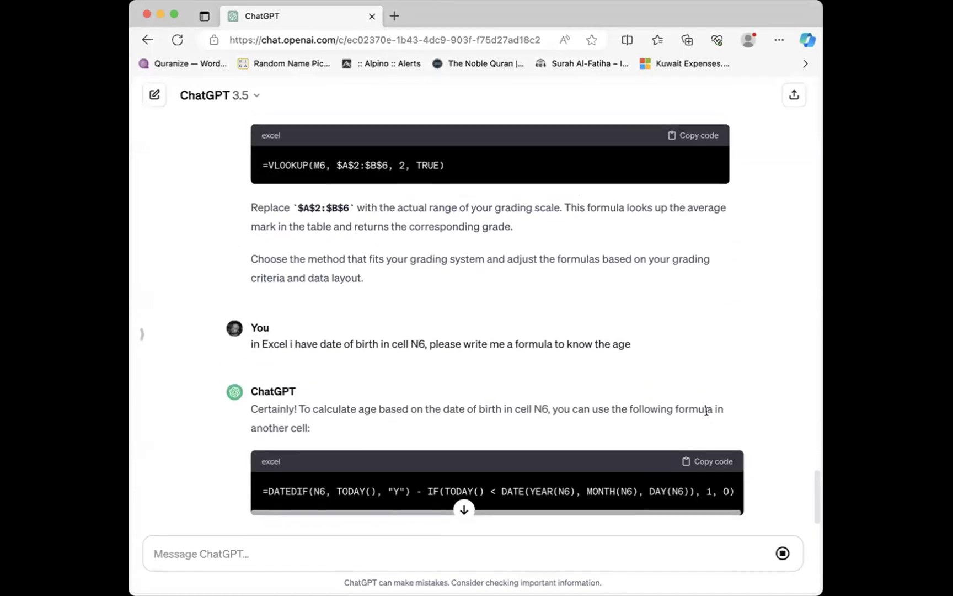
click(713, 463)
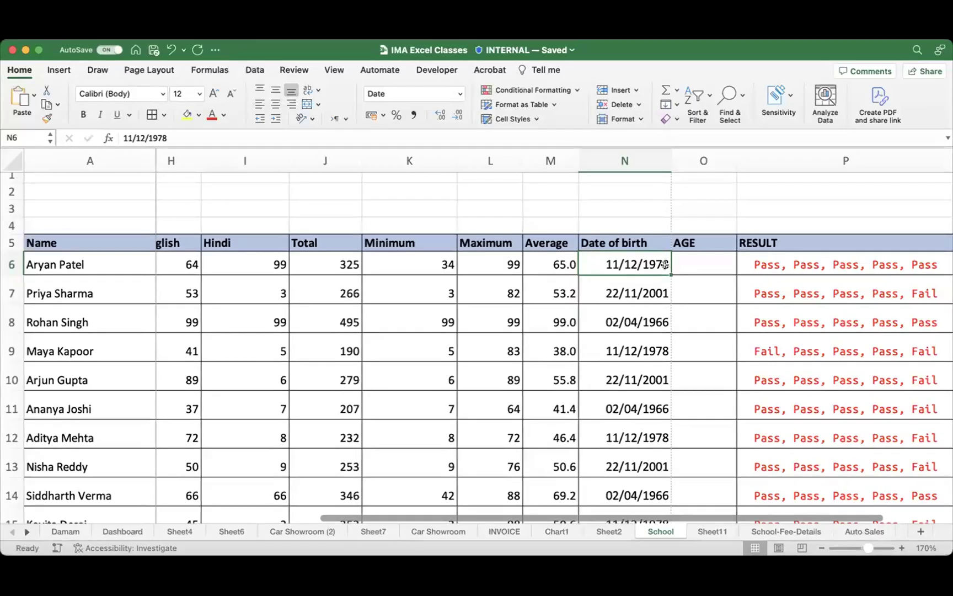
Step: Paste the copied DATEDIF age formula into O6 and commit it
click(704, 263)
click(642, 138)
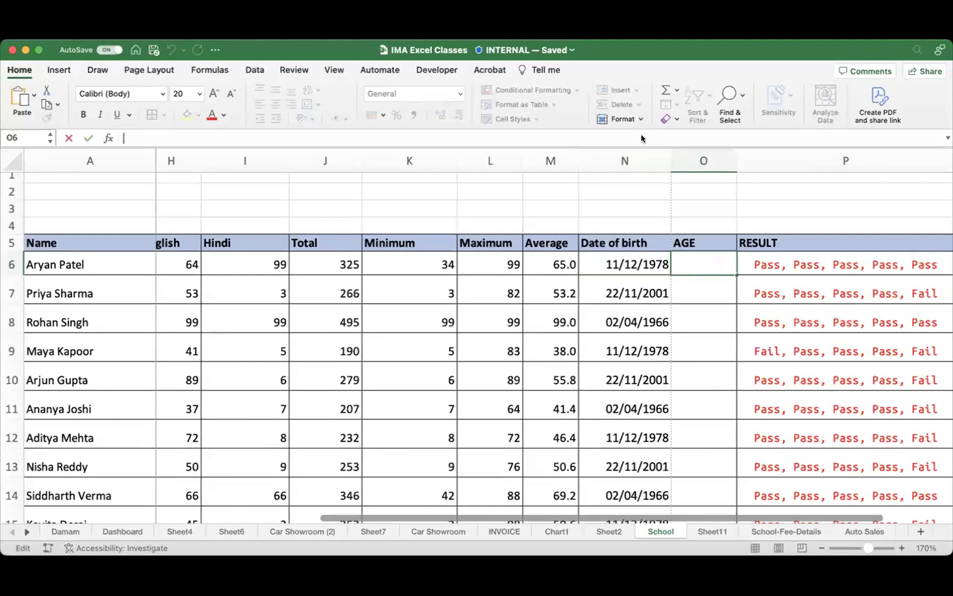
key(cmd+v)
key(Return)
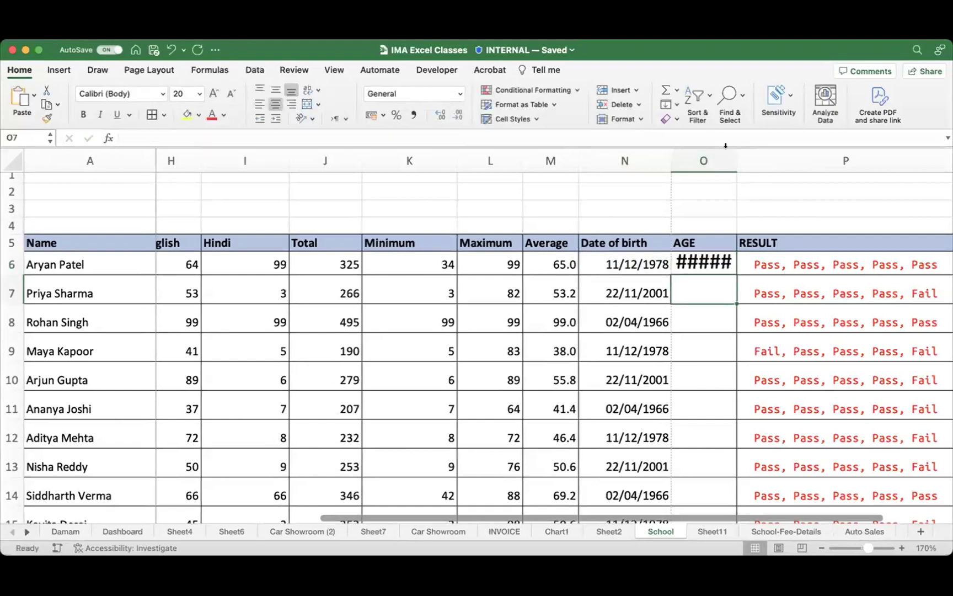
Step: Widen column O so the age result in O6 is fully displayed
drag(737, 155, 768, 152)
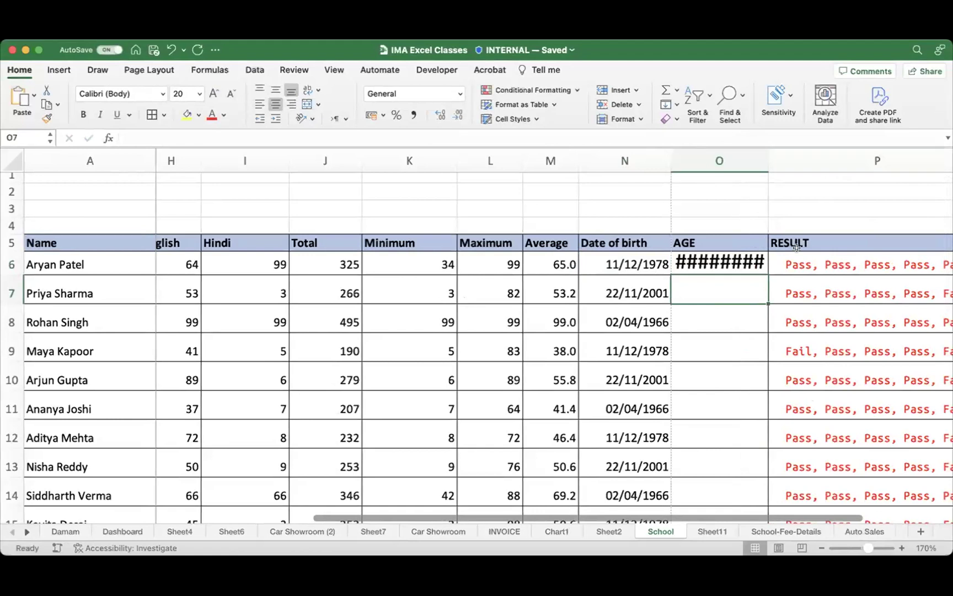
drag(768, 161, 810, 159)
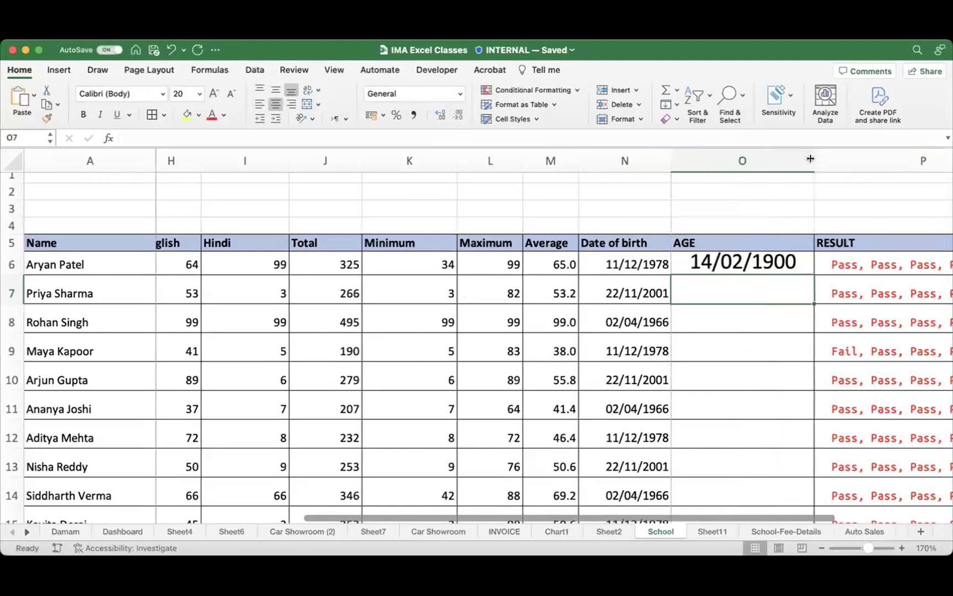
click(745, 265)
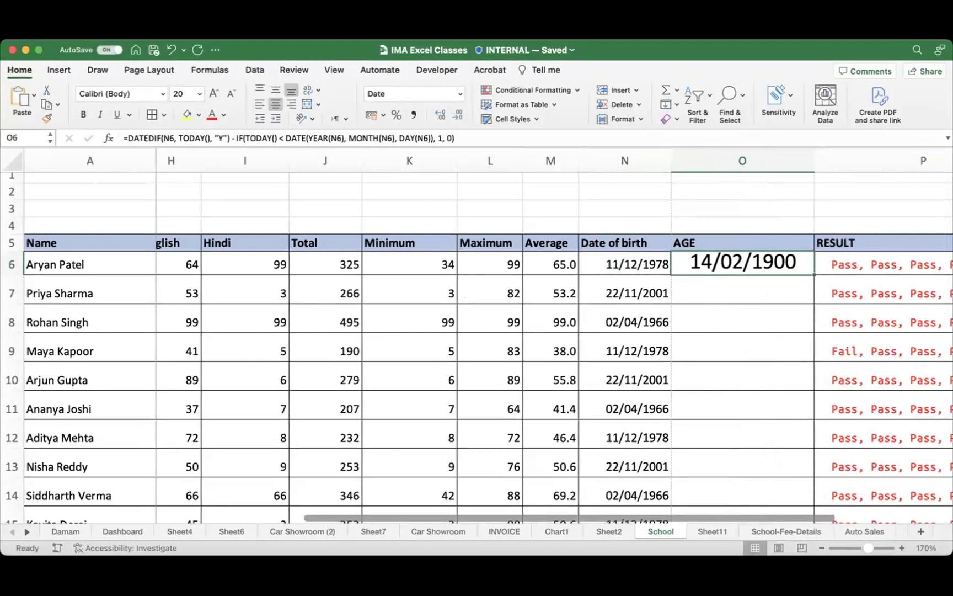
mouse_move(739, 267)
mouse_down()
mouse_move(425, 101)
mouse_move(445, 117)
mouse_up()
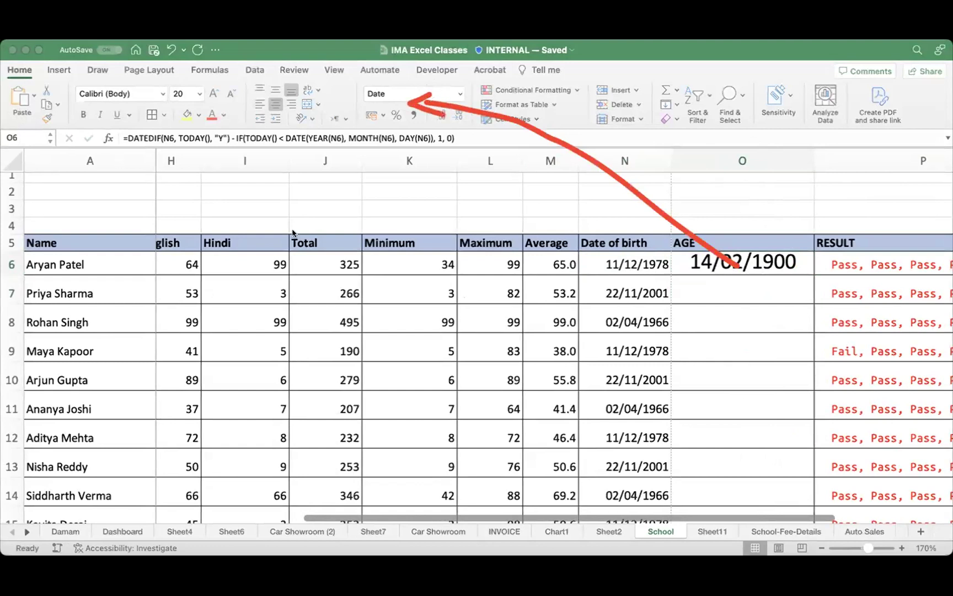
click(774, 55)
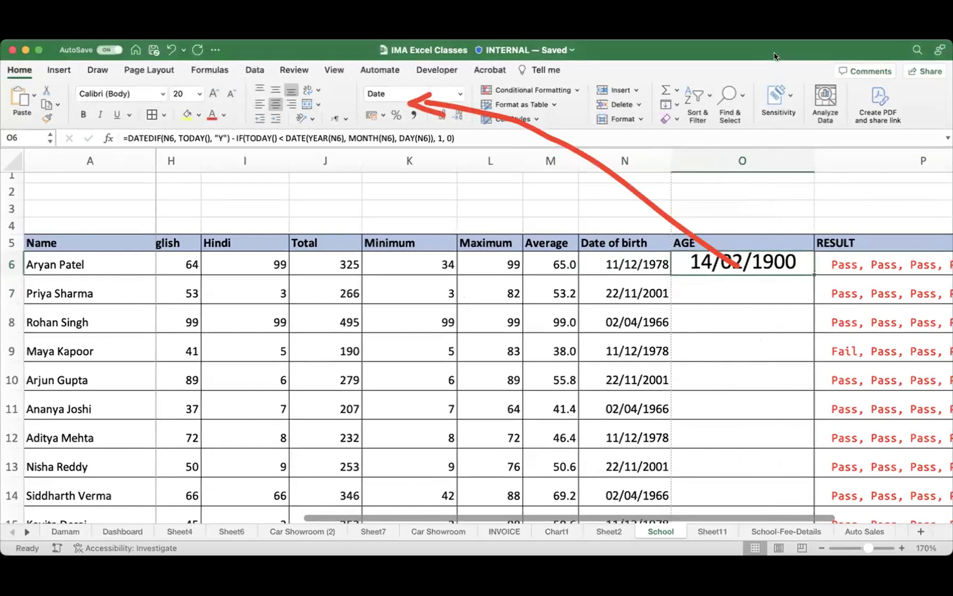
click(461, 95)
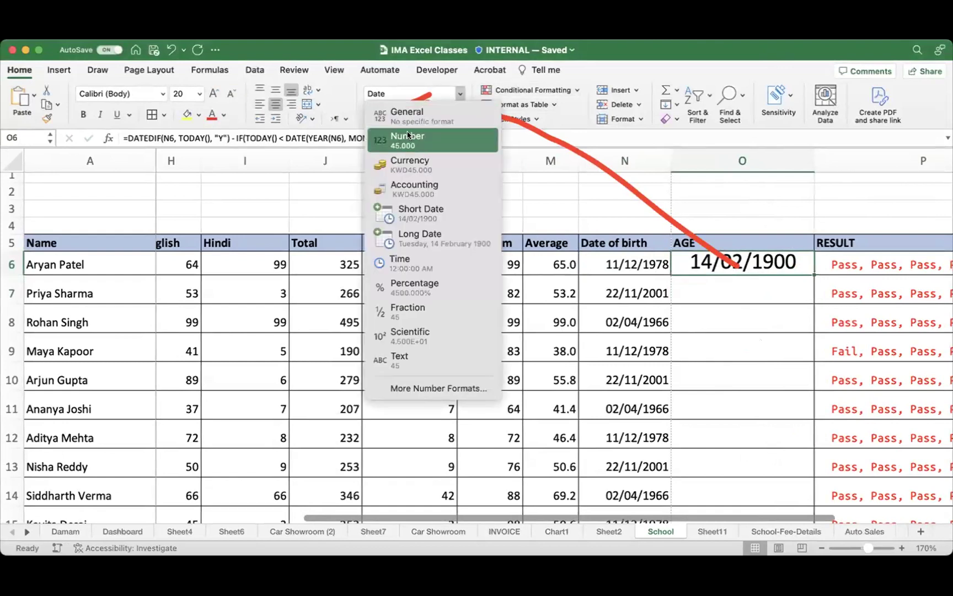
Step: Format O6 as Number with no decimal places so the age shows as 45
click(411, 139)
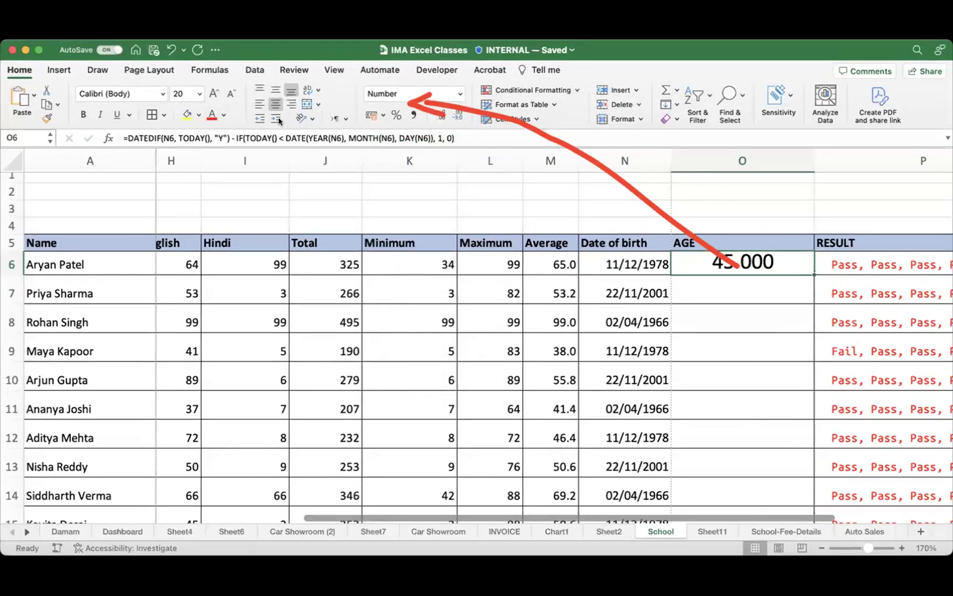
click(442, 115)
click(442, 115)
click(456, 117)
click(456, 117)
click(456, 117)
click(456, 117)
click(456, 117)
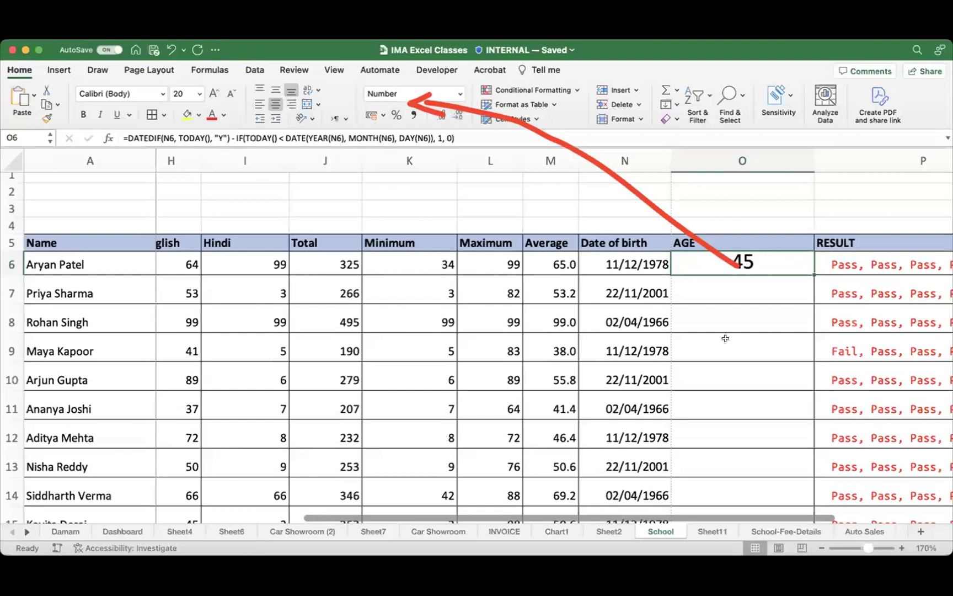
Step: Fill the age formula down from O6 to O15
scroll(712, 325, right, 3)
scroll(690, 309, right, 2)
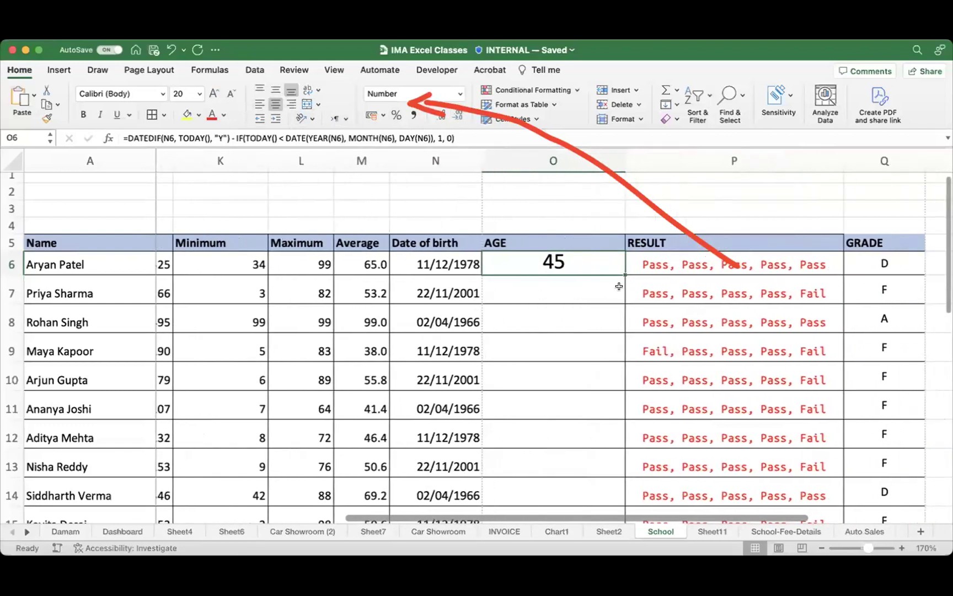
scroll(617, 283, down, 4)
drag(635, 211, 603, 470)
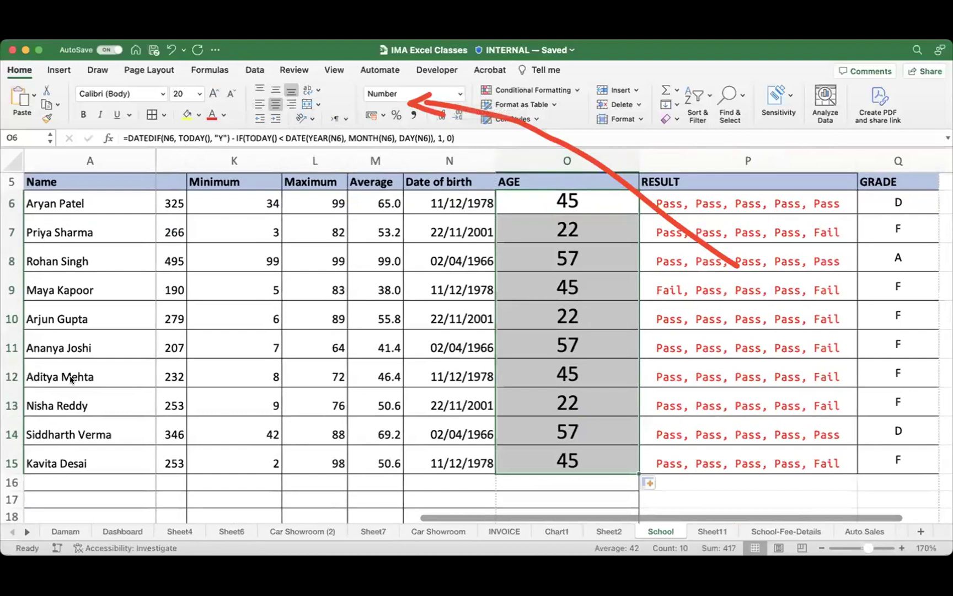
scroll(622, 304, left, 1)
click(622, 307)
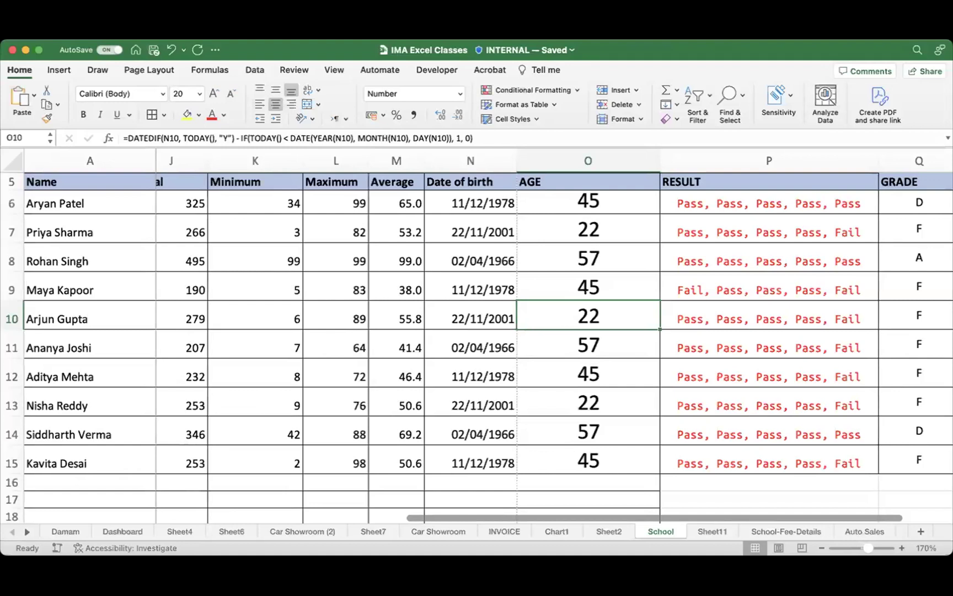
click(588, 366)
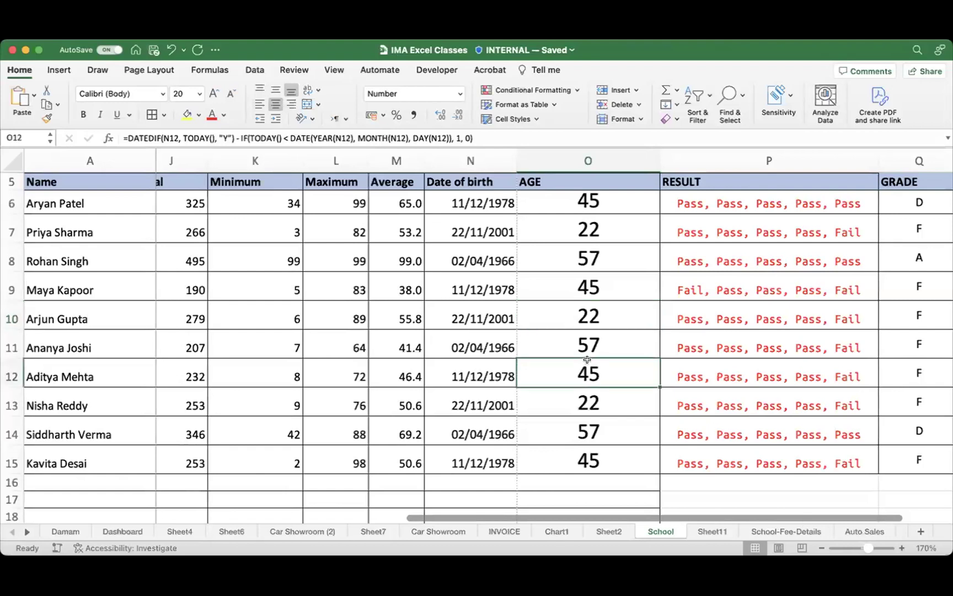
click(611, 321)
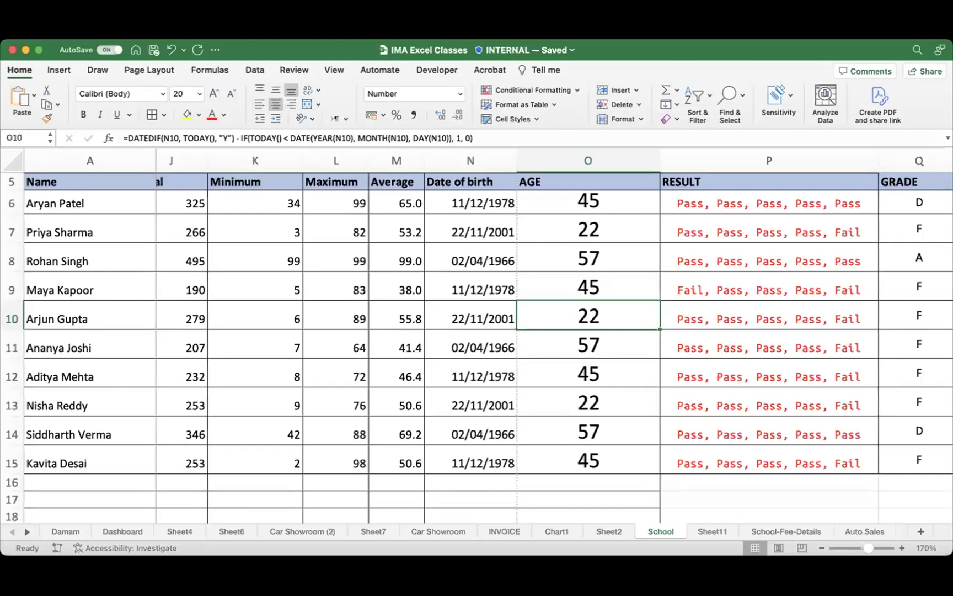
click(653, 537)
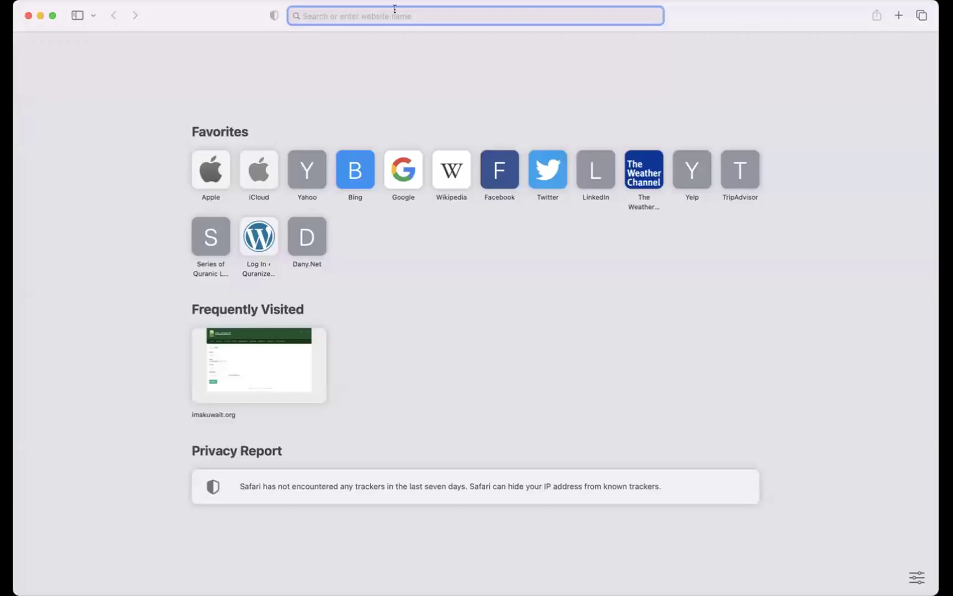
Step: Search the web for 'open ai' and go to the OpenAI website
text(open ai)
key(Return)
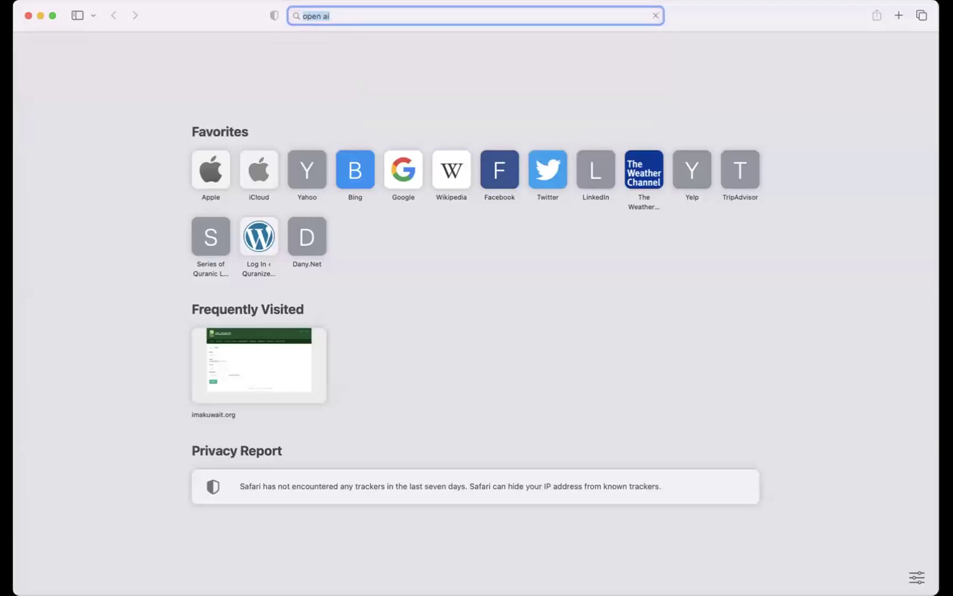
click(151, 183)
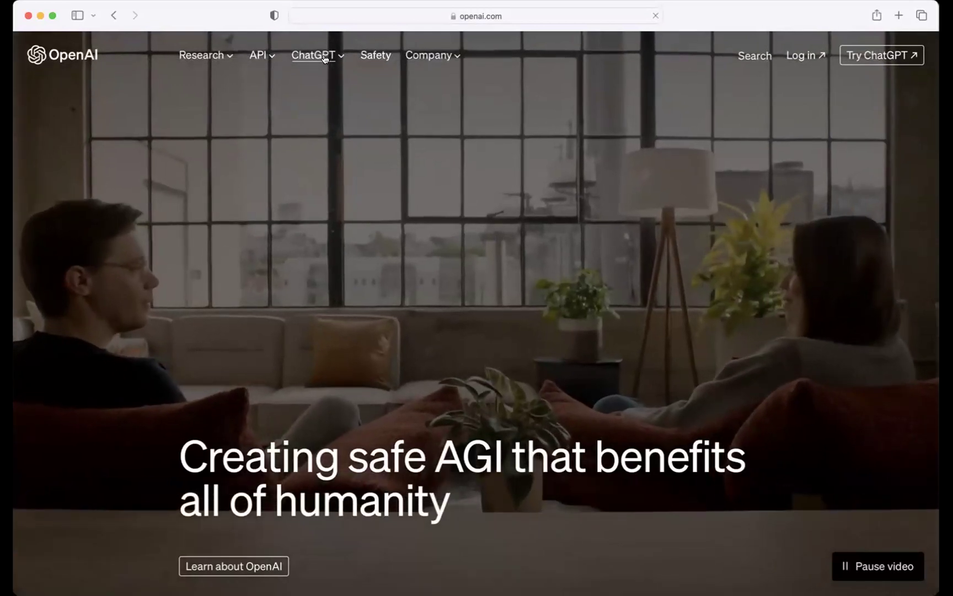
Step: Open ChatGPT in a new tab through the ChatGPT menu's Try ChatGPT link
click(324, 60)
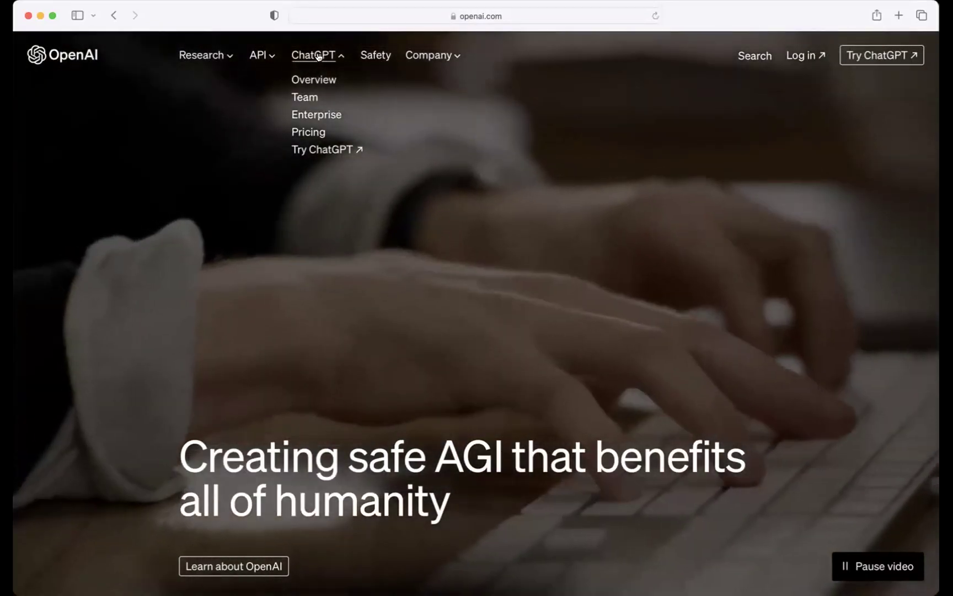
click(319, 57)
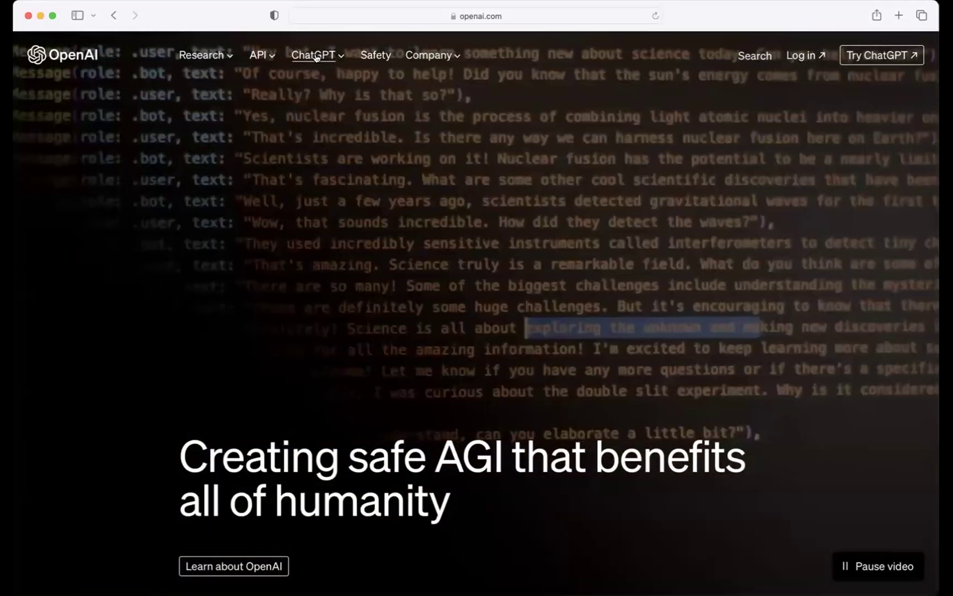
click(319, 56)
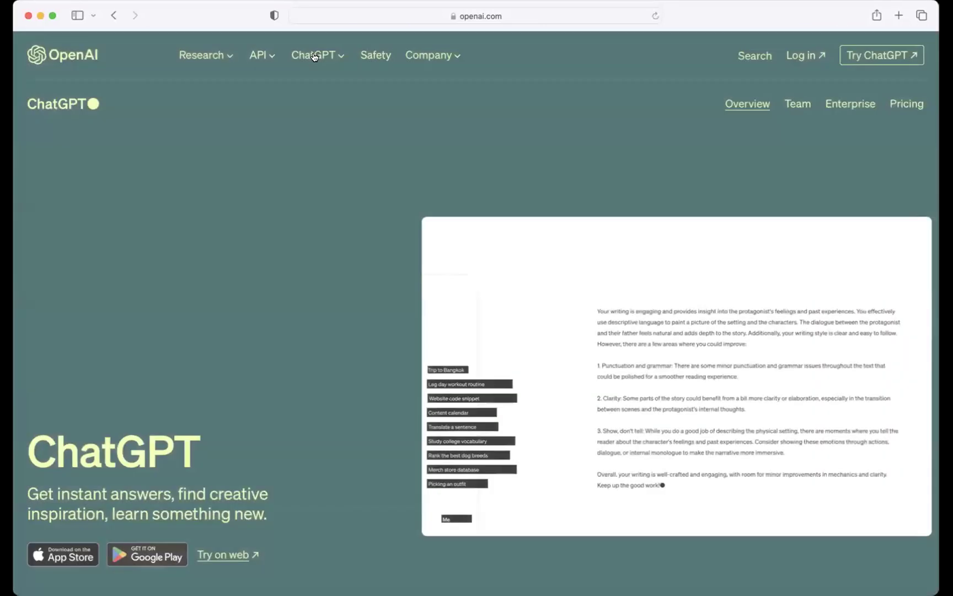
click(316, 57)
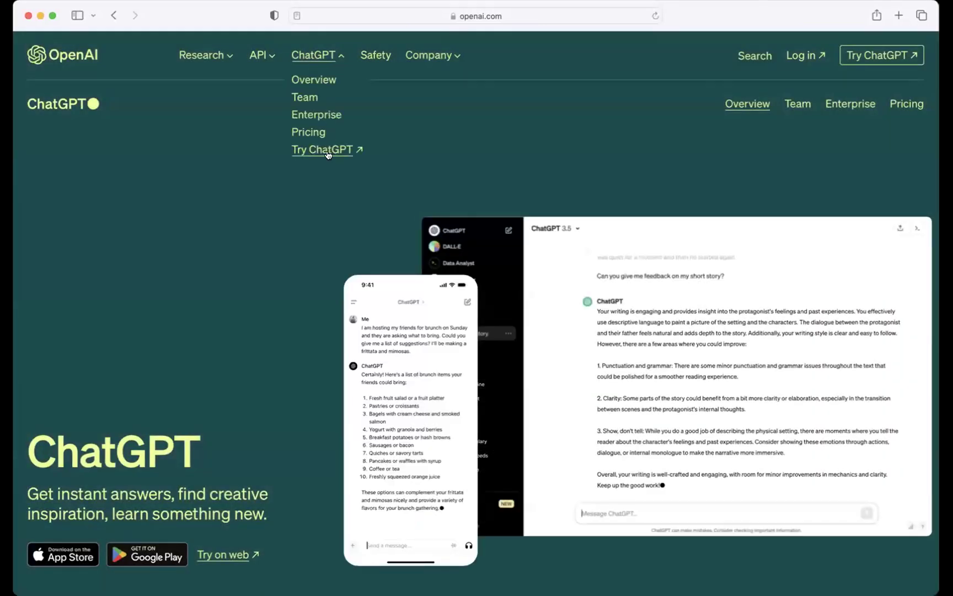
click(331, 150)
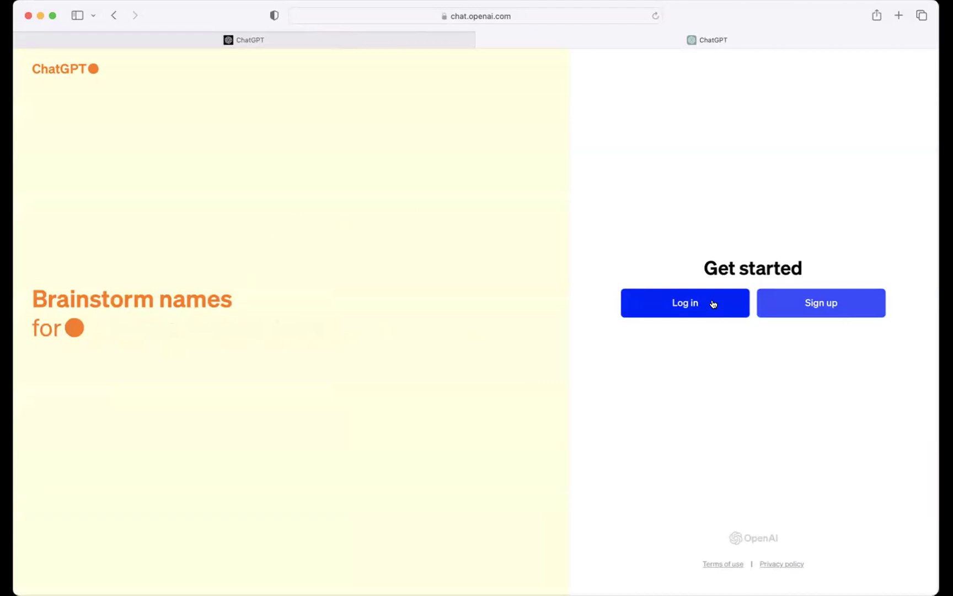
Step: Try logging in to ChatGPT with the first saved Google account and its saved password
click(688, 306)
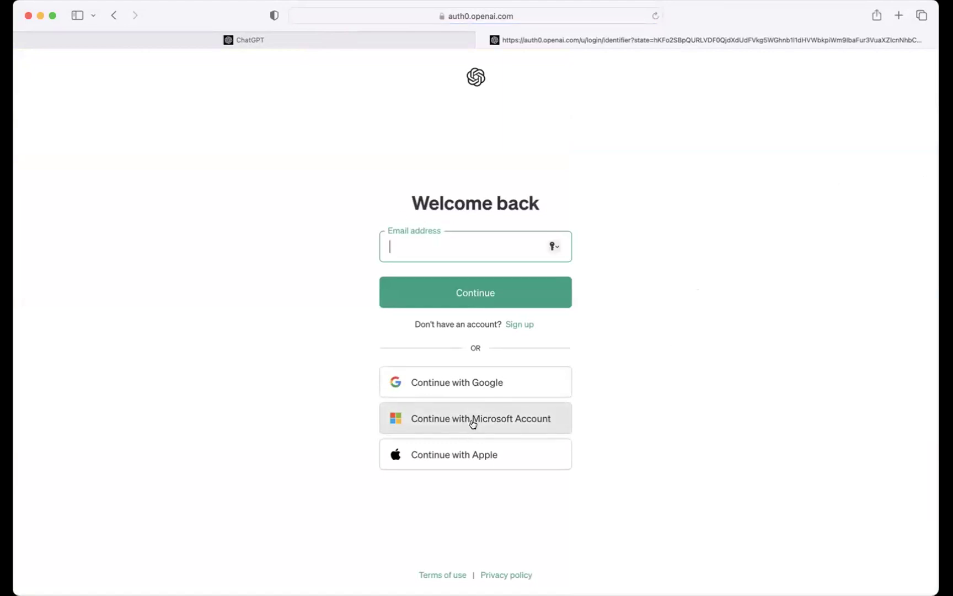
click(491, 383)
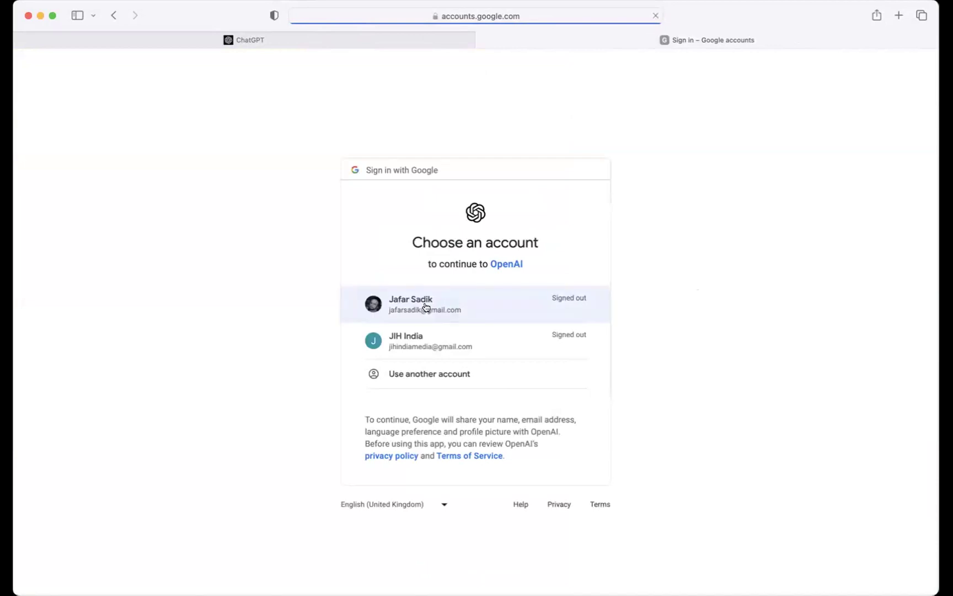
click(421, 299)
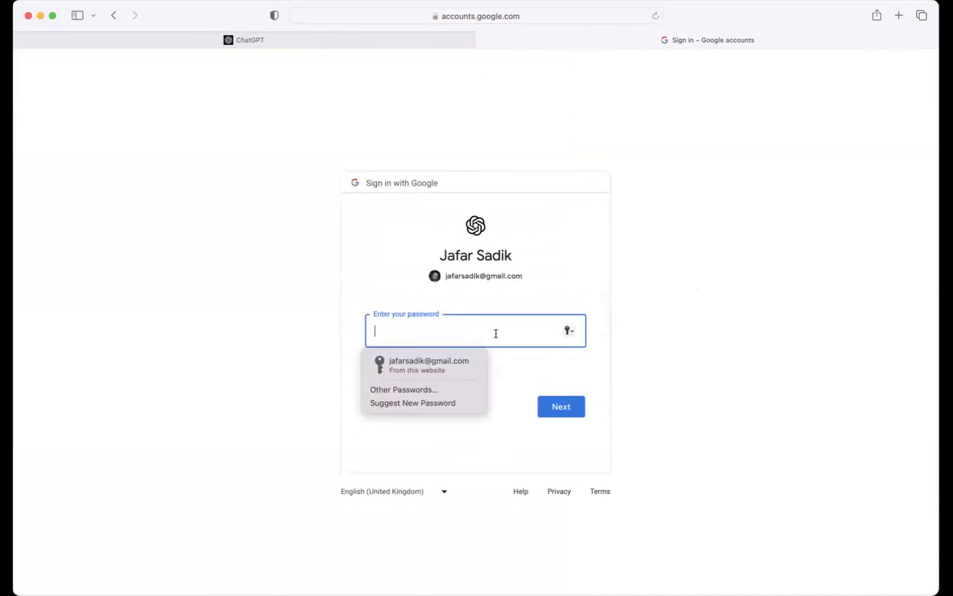
click(421, 364)
click(563, 407)
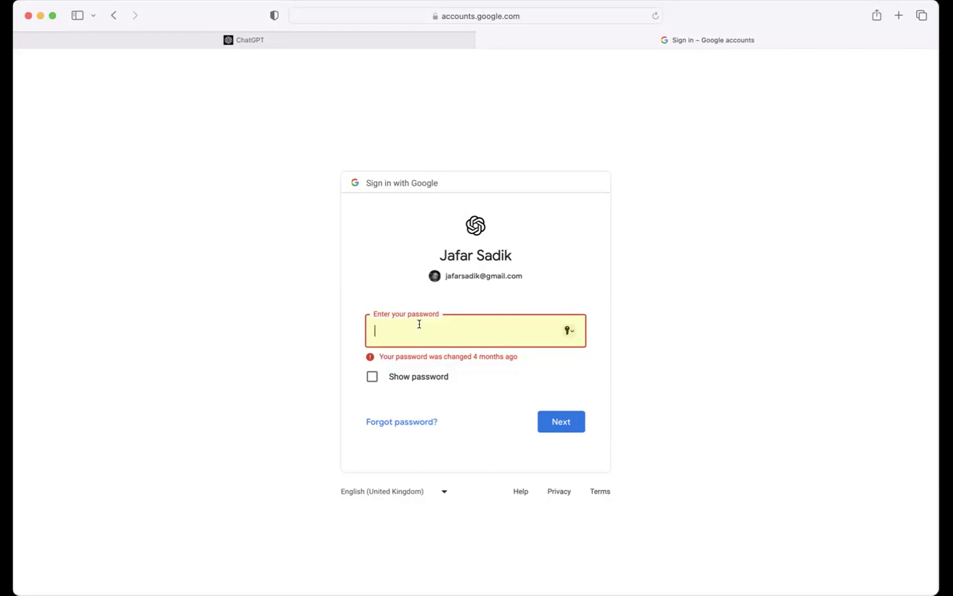
Step: Go back twice to the ChatGPT login page and start signing up
click(113, 17)
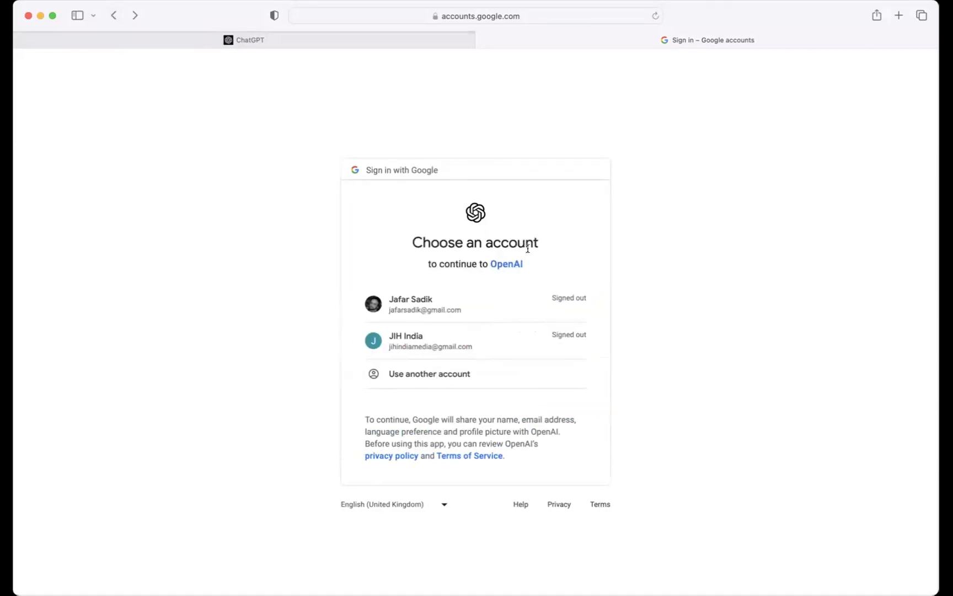
click(113, 15)
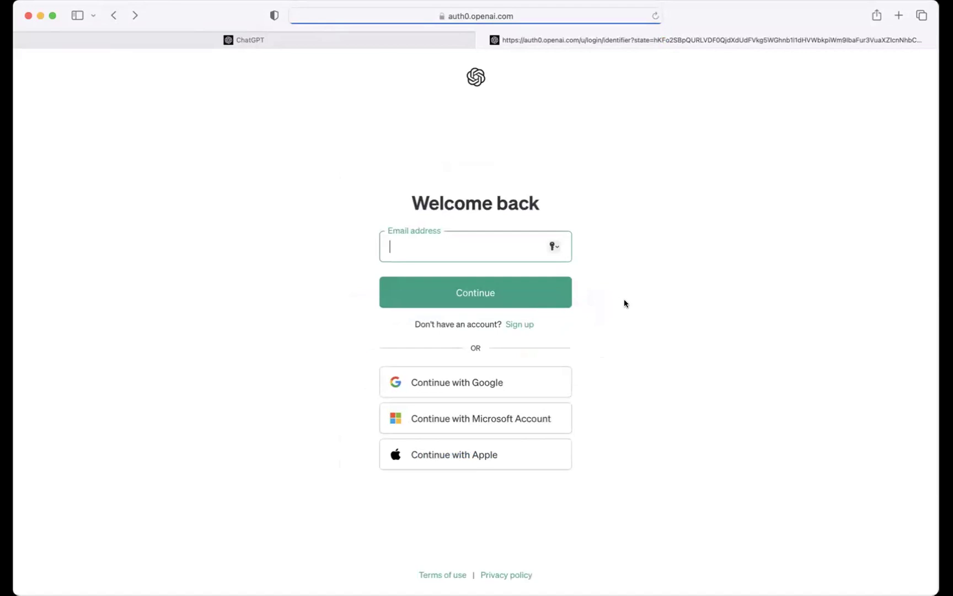
click(518, 325)
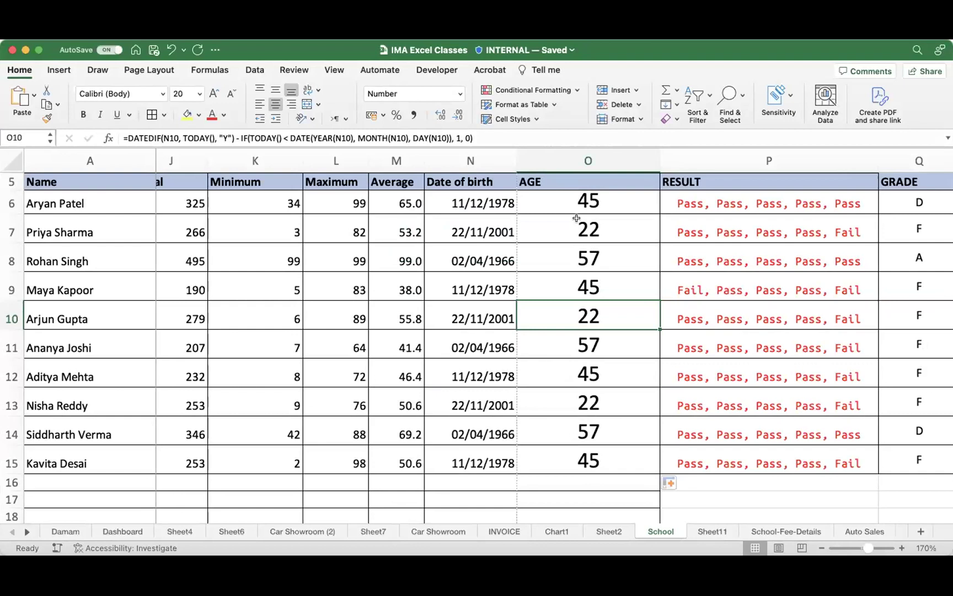
Step: Select the age 45 in O6 and show the Number Format list for it
click(575, 200)
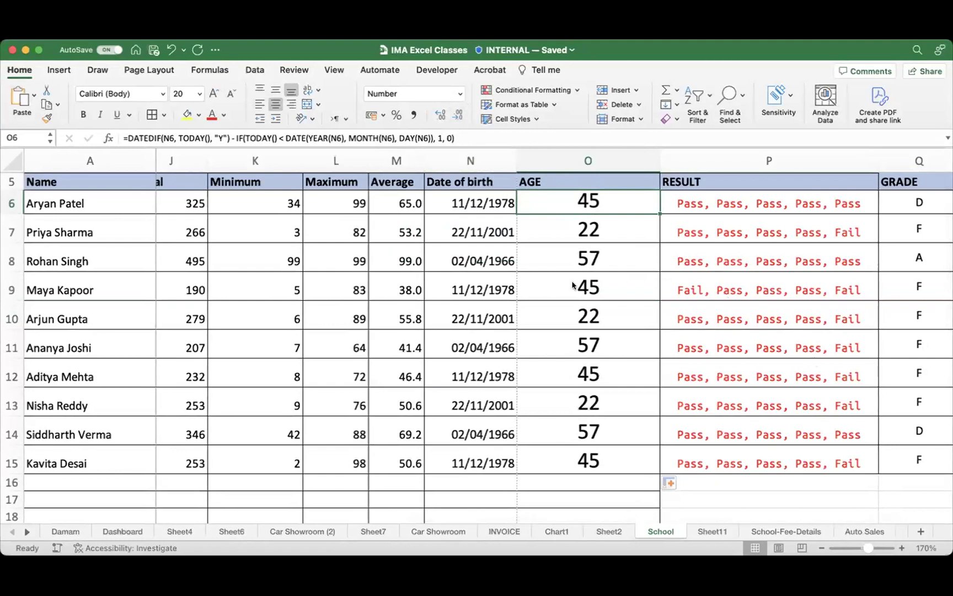
mouse_move(563, 201)
mouse_down()
mouse_move(420, 94)
mouse_move(458, 113)
mouse_move(436, 106)
mouse_up()
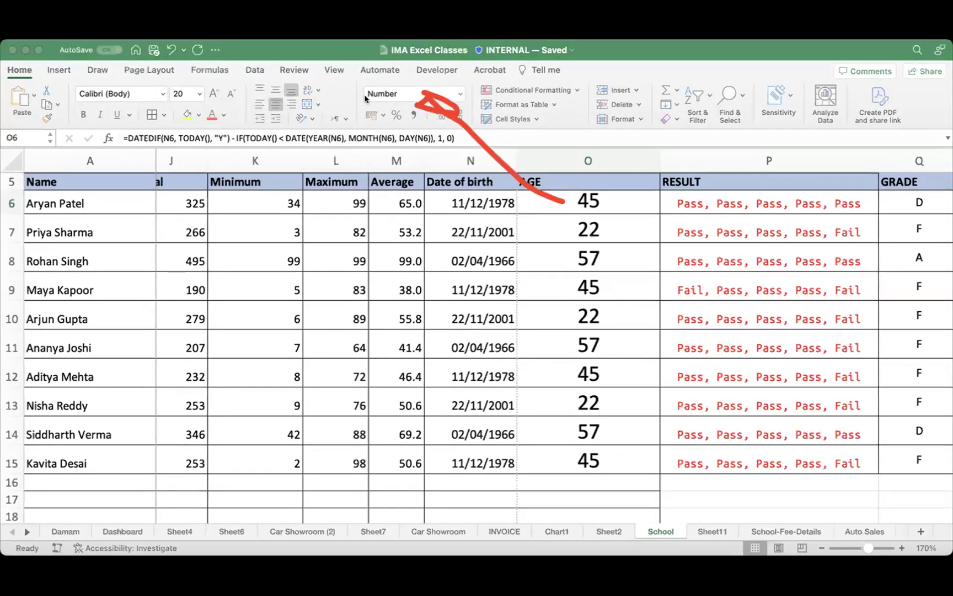
click(461, 93)
click(461, 93)
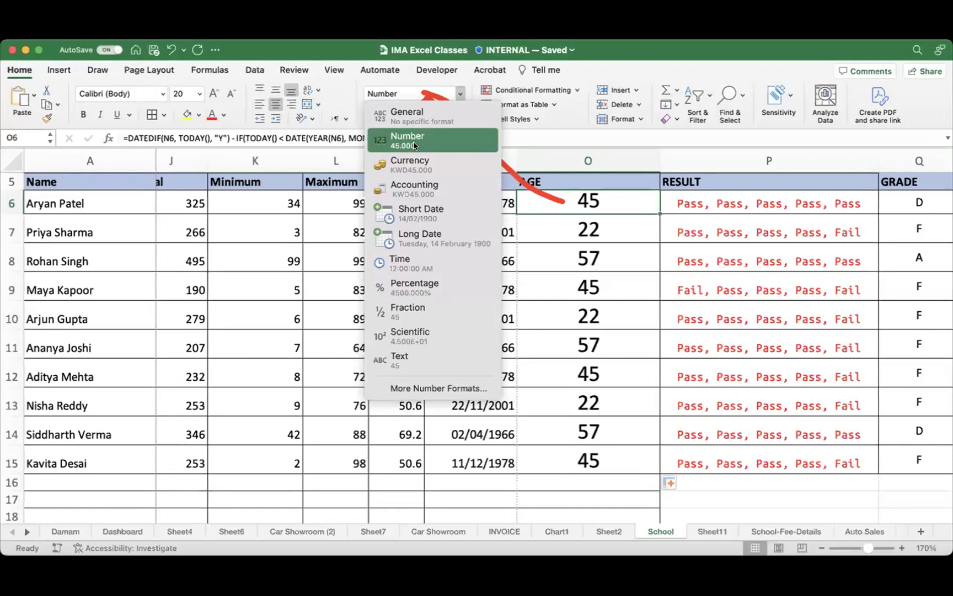
Step: Close the Number Format list unchanged, then check the date of birth in N14 and the average in M9
click(617, 252)
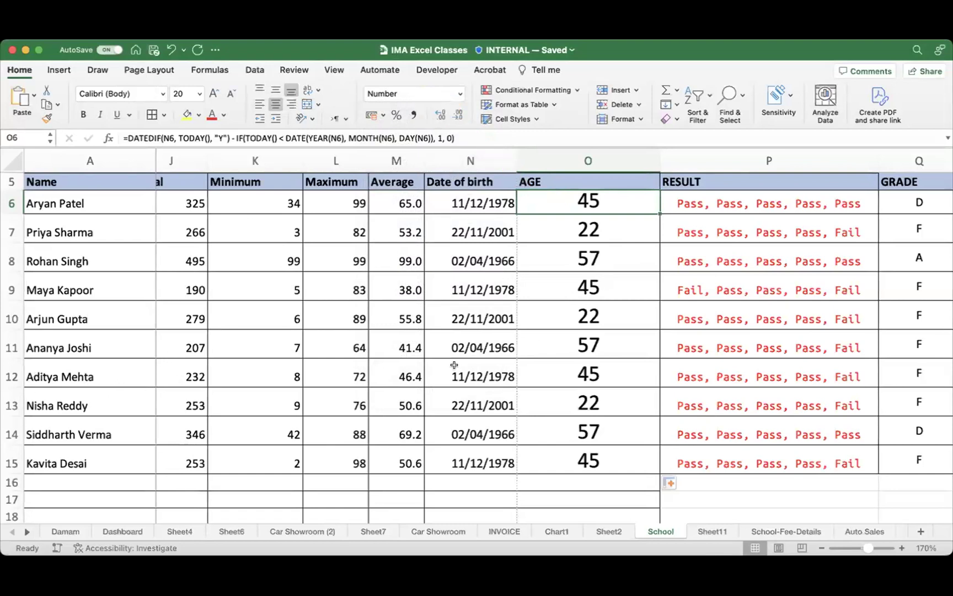
click(491, 436)
scroll(603, 427, up, 1)
scroll(603, 428, up, 2)
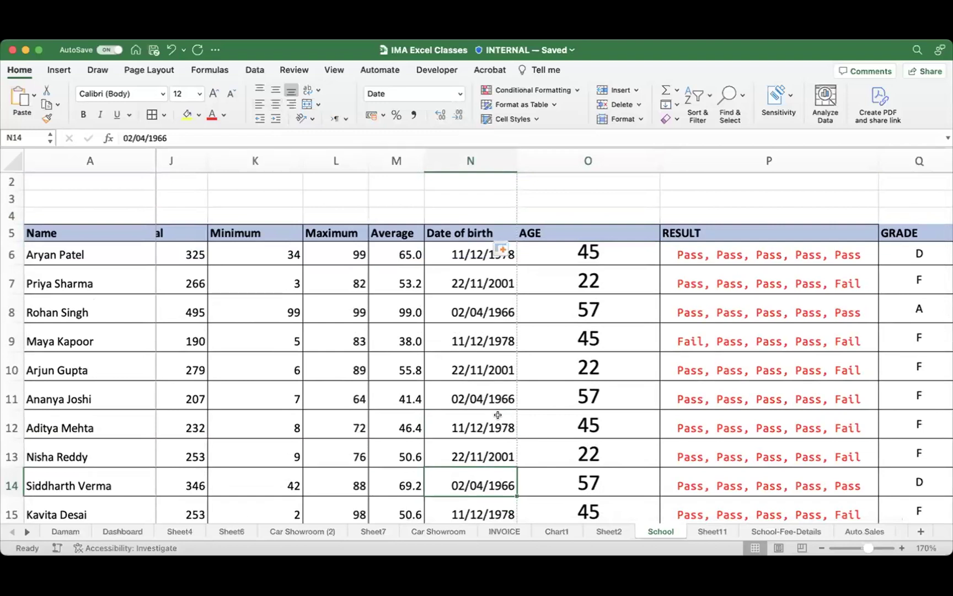
click(379, 331)
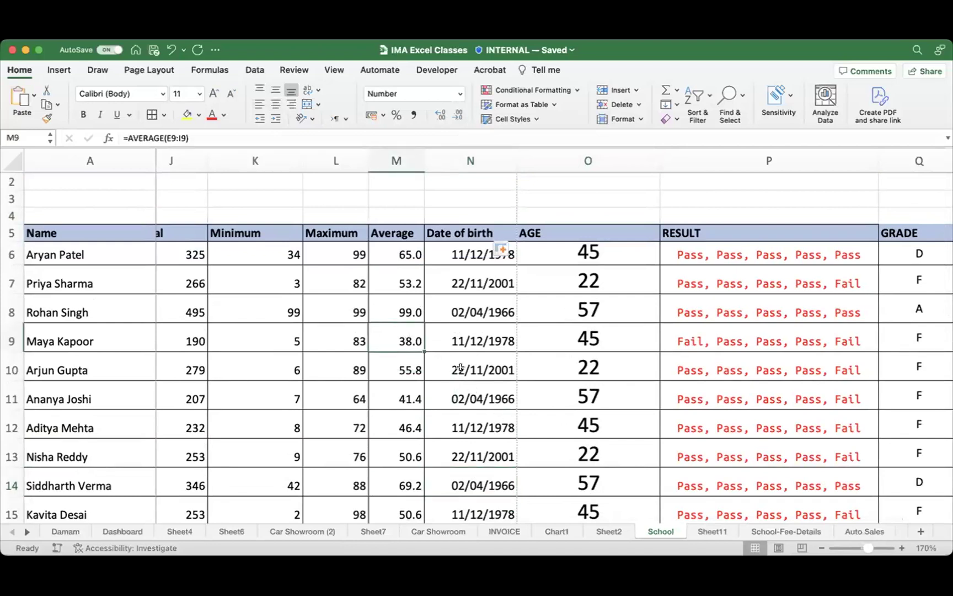
scroll(734, 491, right, 5)
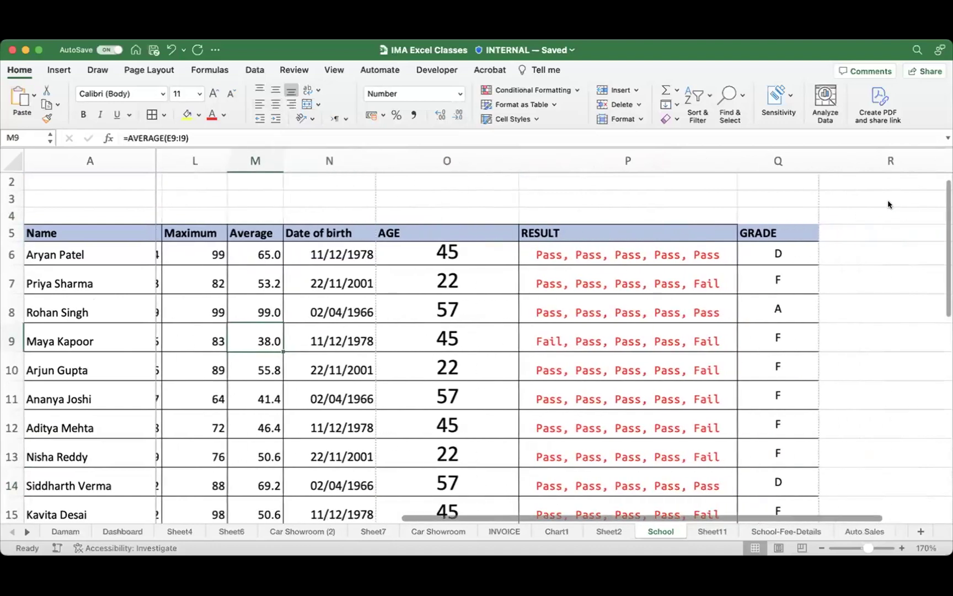
Step: Insert the blank worksheet Sheet12 and zoom it in to about 180%
click(919, 532)
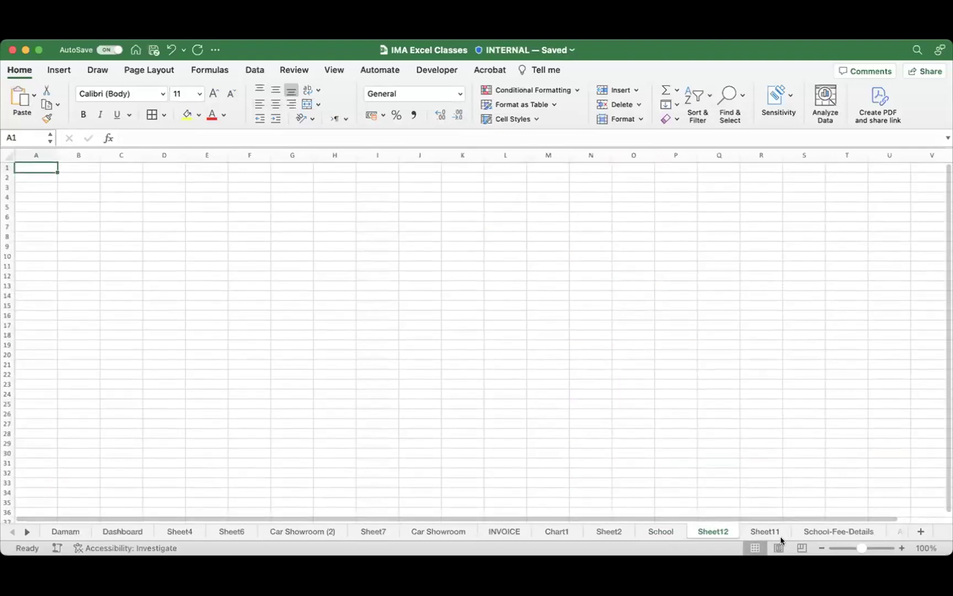
drag(865, 548, 872, 548)
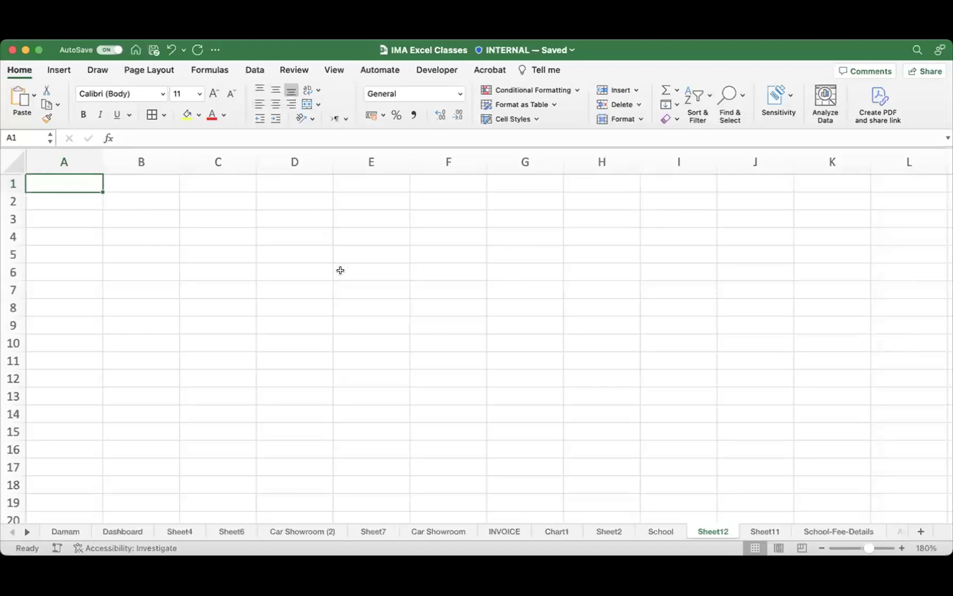
click(386, 259)
click(190, 208)
Step: Select C2:F10, F12 and G5 on Sheet12, then switch to the INVOICE sheet
drag(361, 273, 464, 345)
click(411, 377)
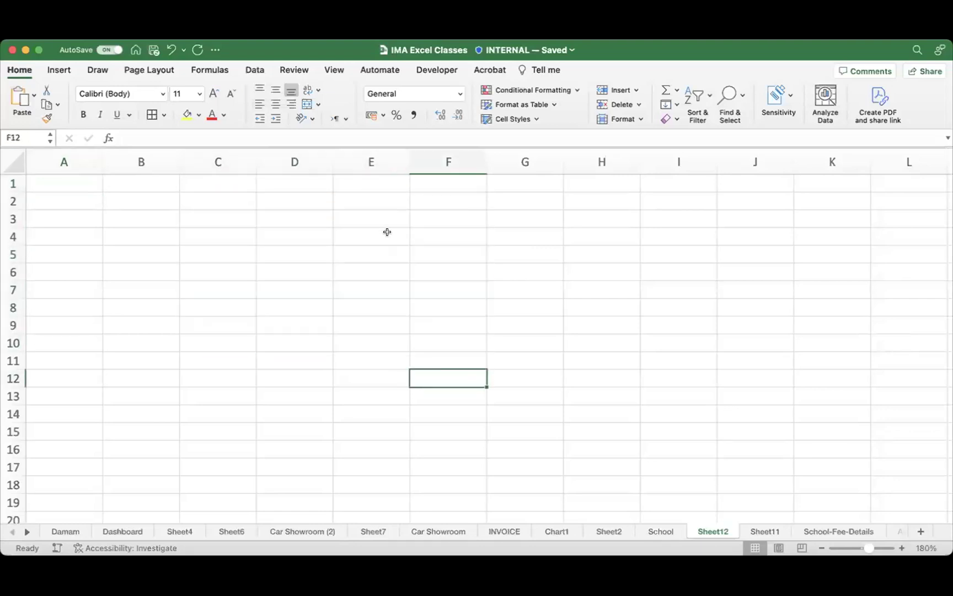
click(528, 251)
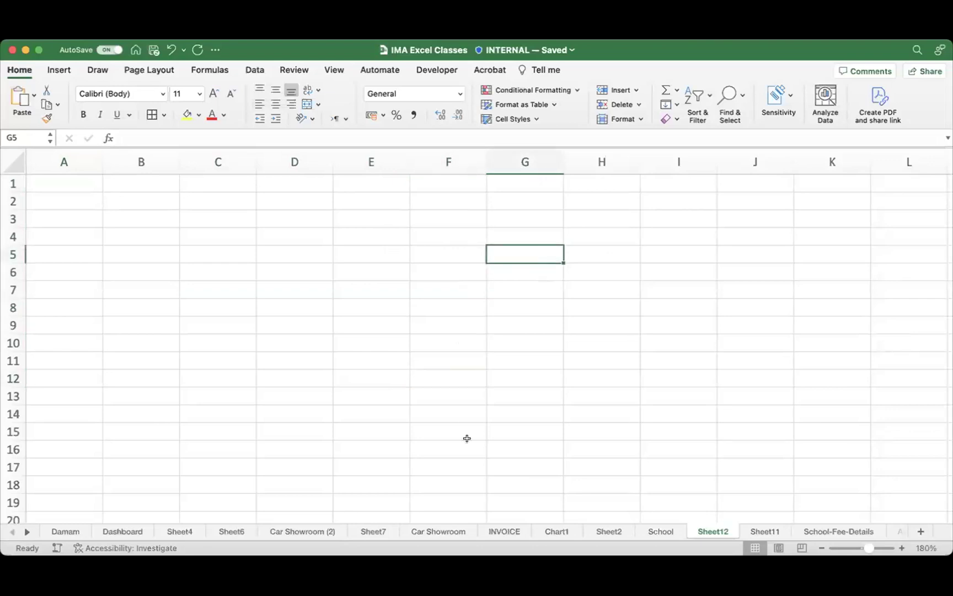
click(506, 531)
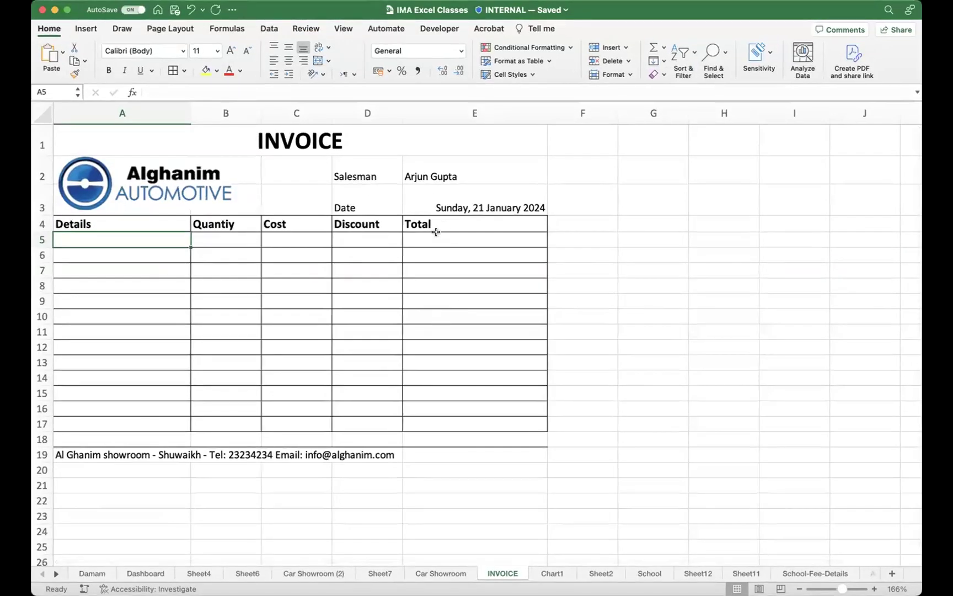
Step: Select Total cells E5:E17, try a dash-dot line style, and apply a thick box border
drag(434, 238, 429, 416)
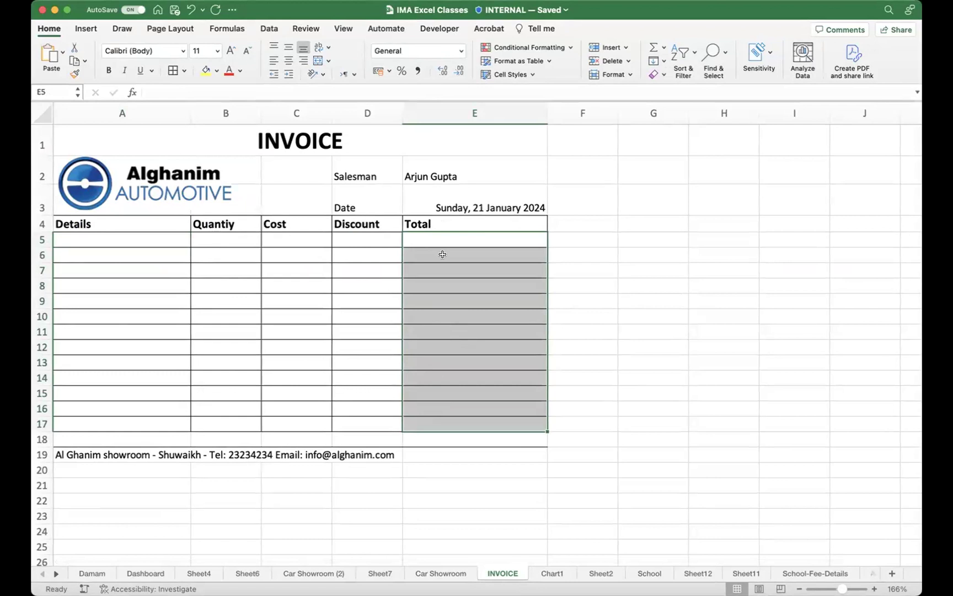
click(184, 71)
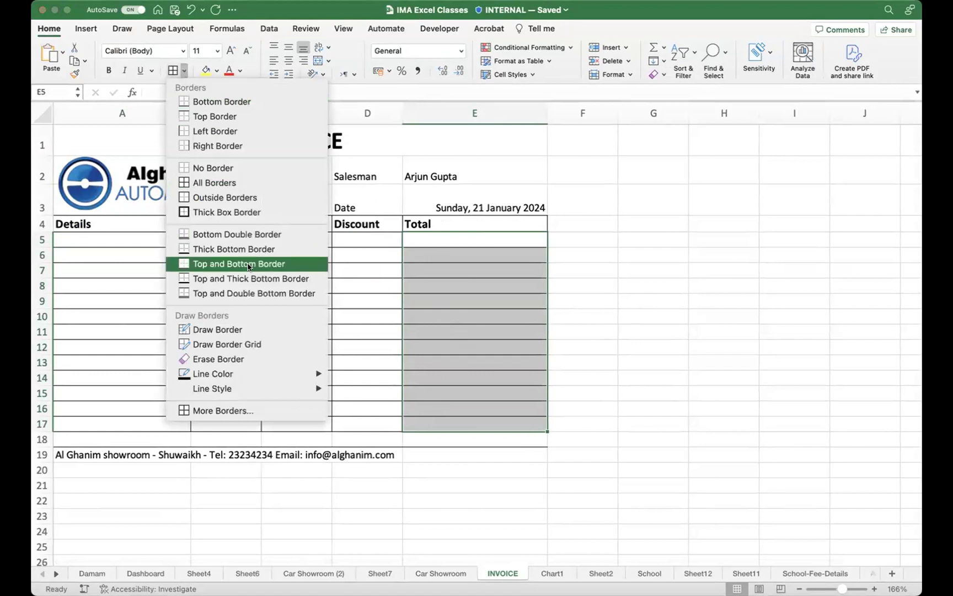
mouse_move(282, 391)
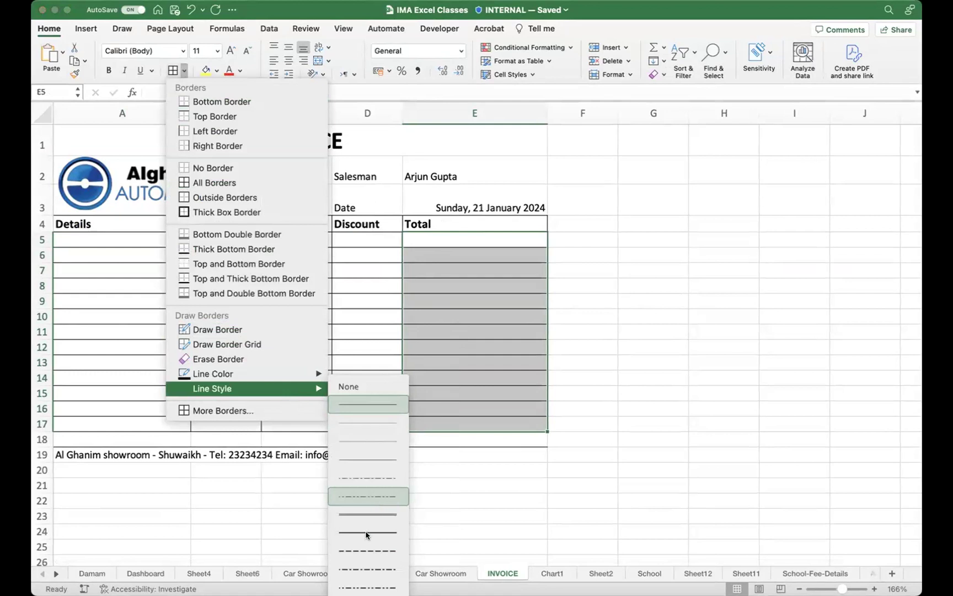
click(367, 491)
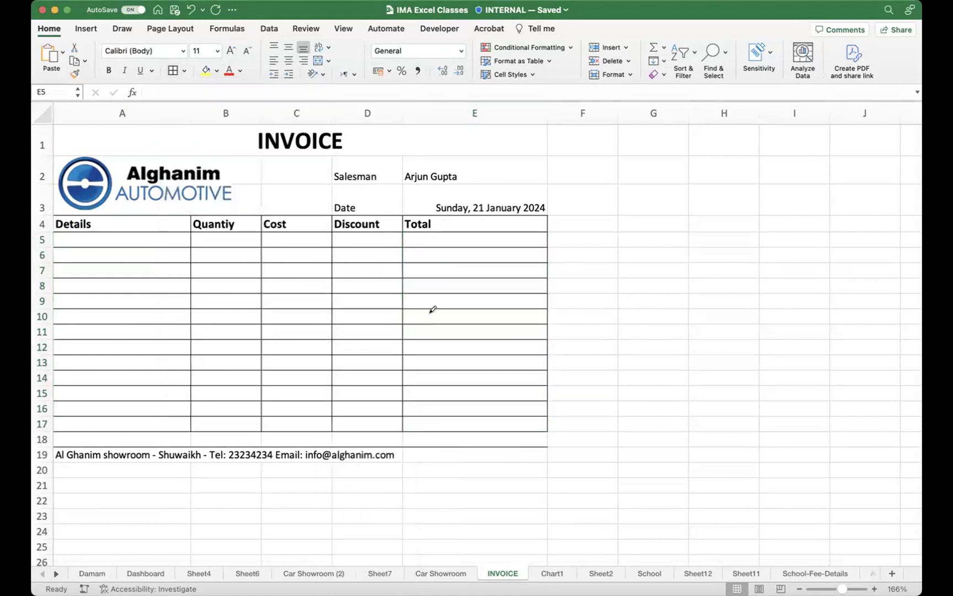
click(183, 70)
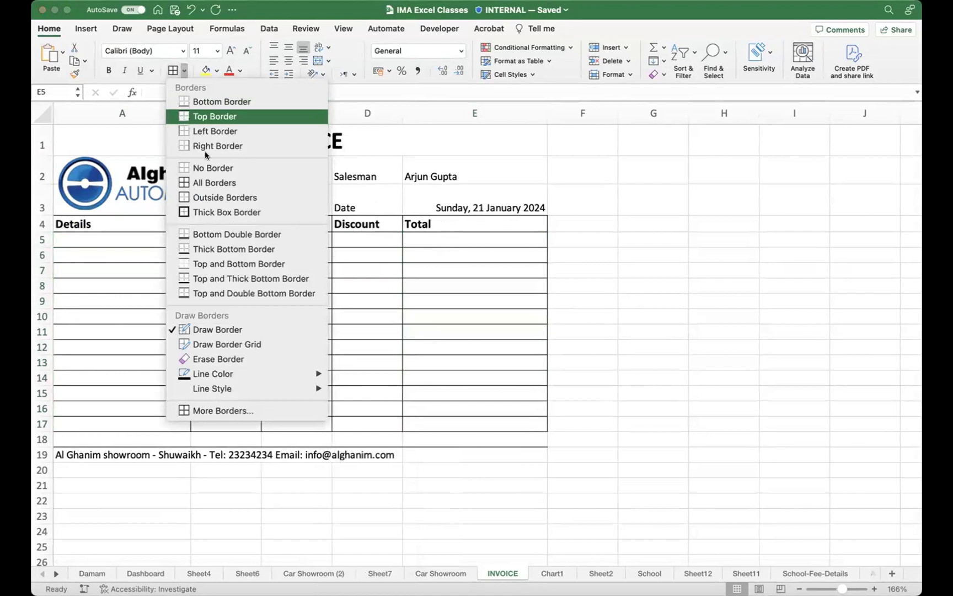
click(210, 213)
click(482, 253)
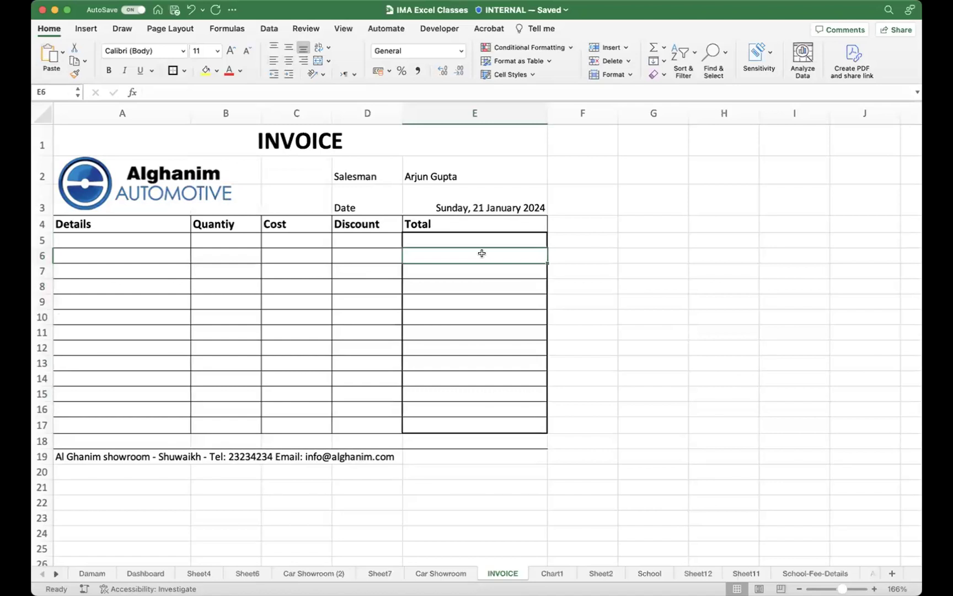
Step: Undo the thick Total-column border and apply the current border to cell E8
key(super+z)
click(471, 238)
click(458, 281)
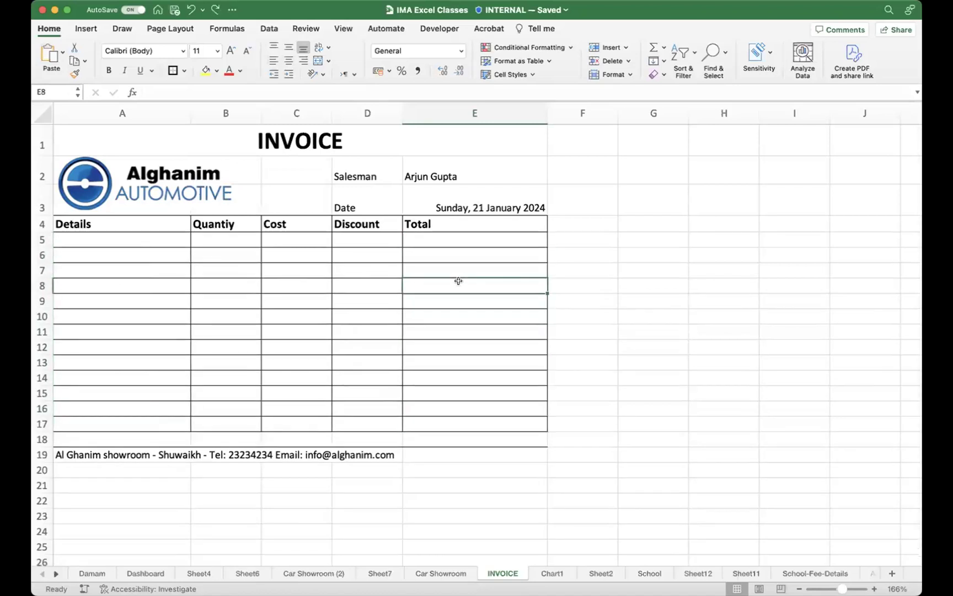
click(172, 70)
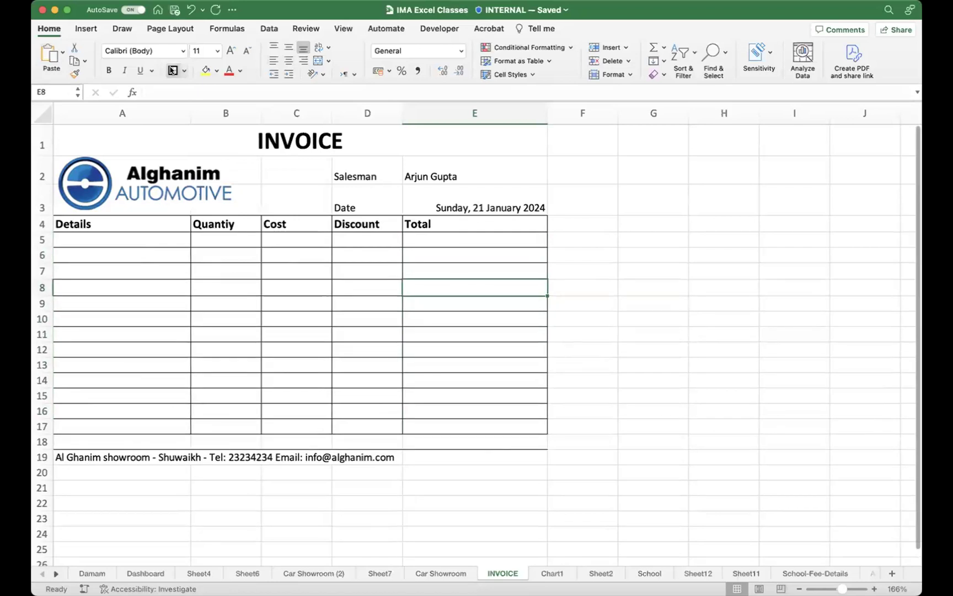
Step: Pick the dash-dot line style again, then exit border drawing without further changes
click(184, 71)
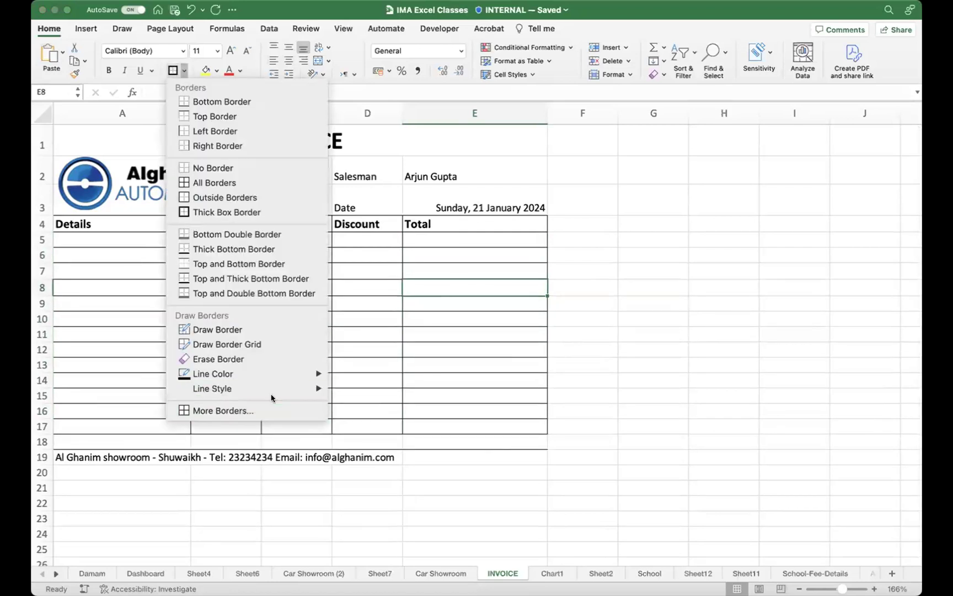
mouse_move(277, 389)
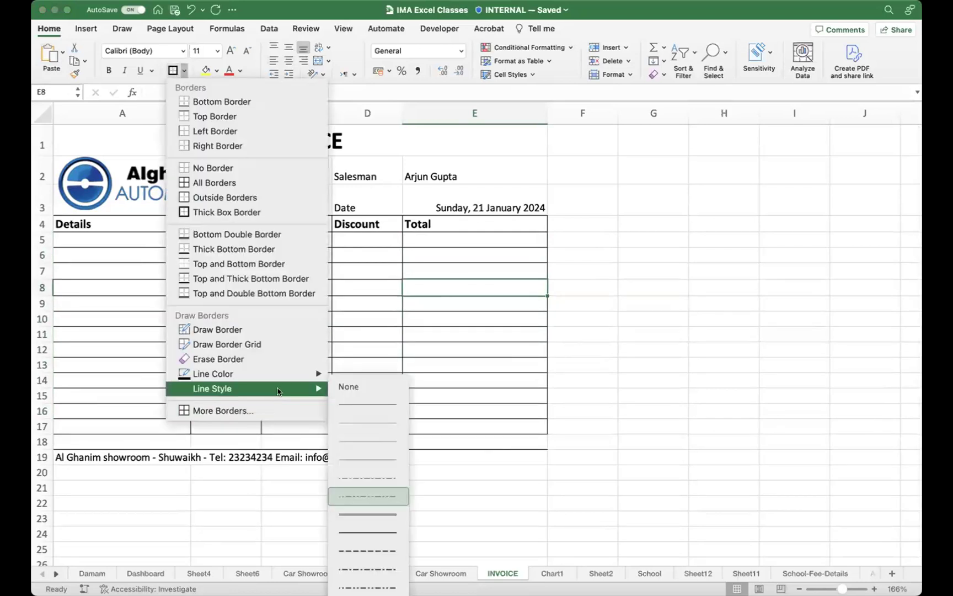
click(370, 477)
click(173, 70)
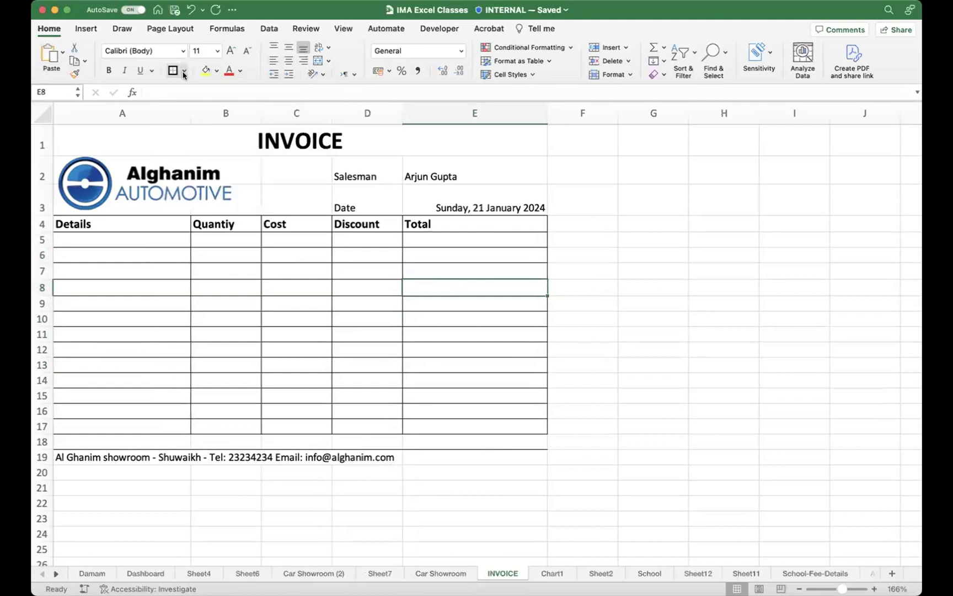
click(185, 71)
click(206, 70)
Step: Give cell E8 the recent teal green fill and a dark blue font colour
click(216, 73)
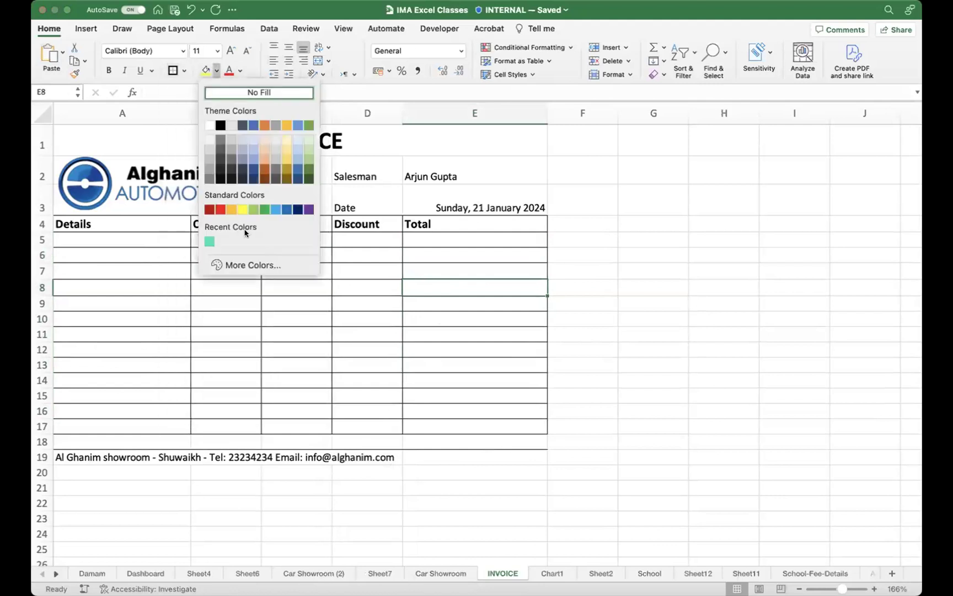
click(211, 243)
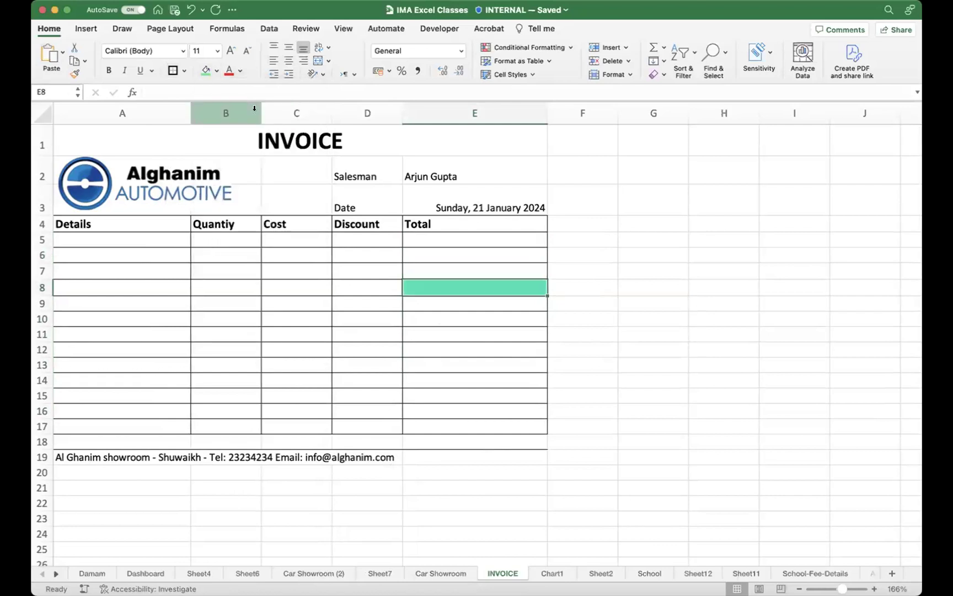
click(240, 71)
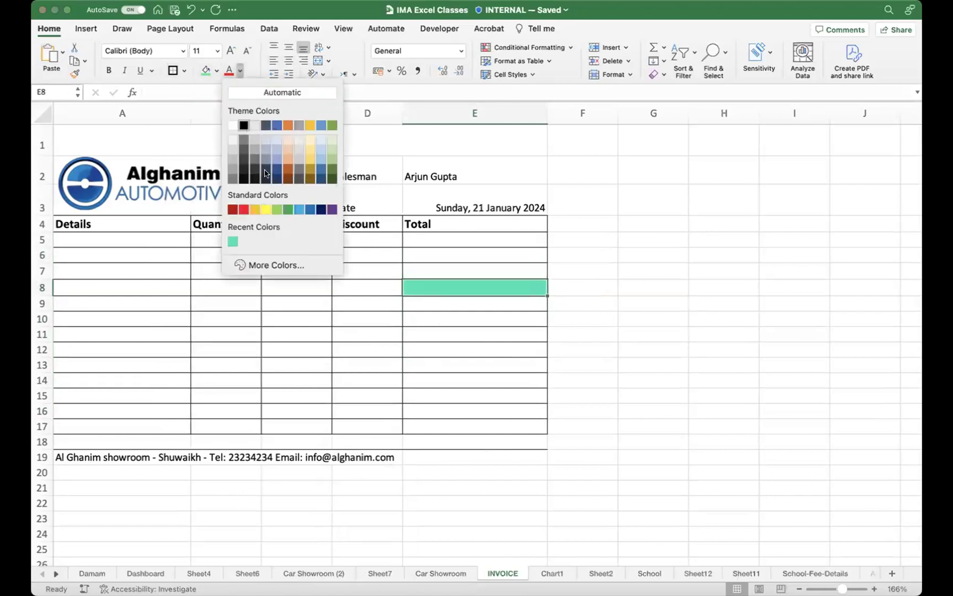
click(319, 211)
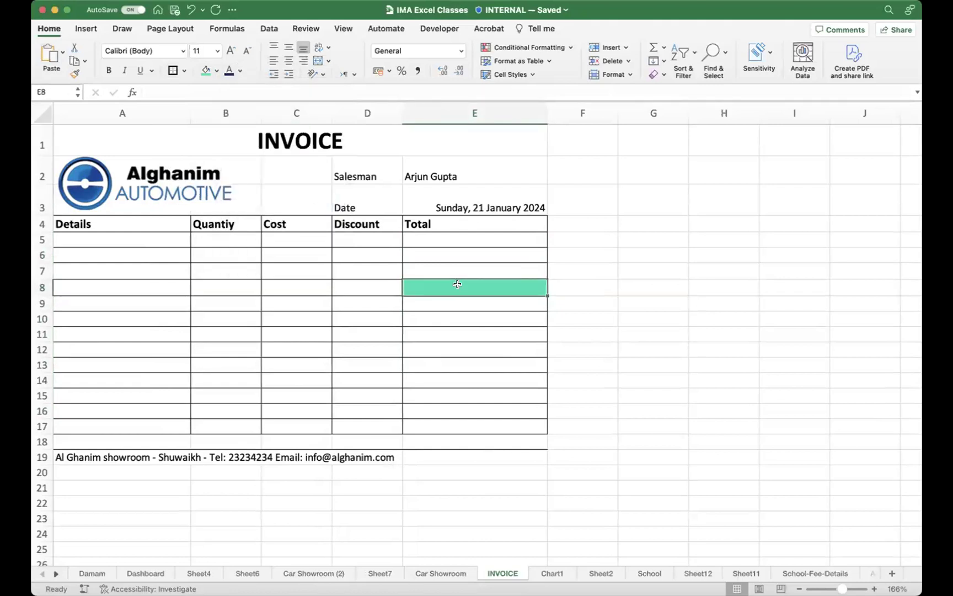
click(457, 306)
click(457, 286)
click(454, 336)
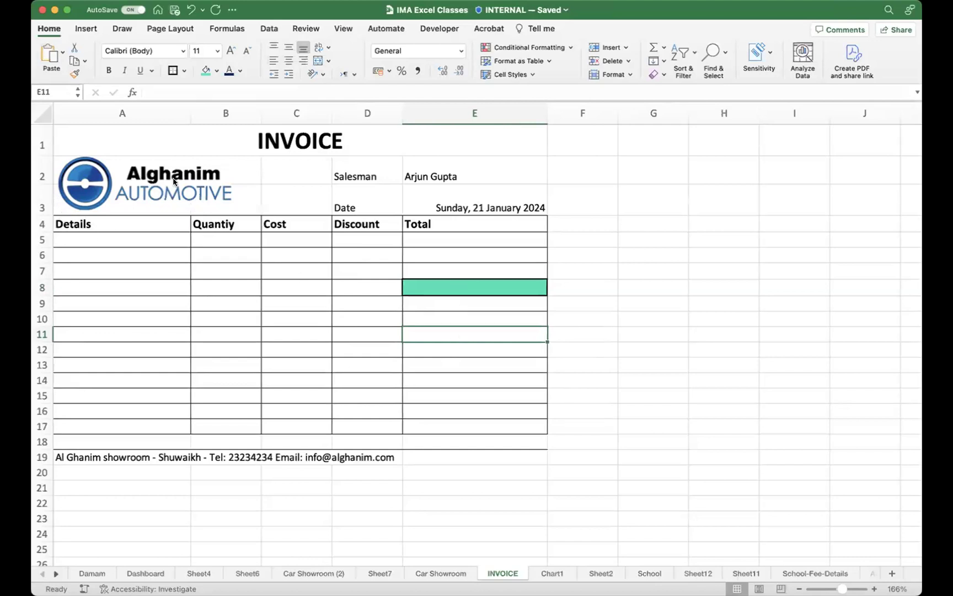
Step: Show the Developer tab's Visual Basic, Macros and form control buttons on the ribbon
mouse_move(446, 18)
mouse_down()
mouse_move(411, 25)
mouse_move(451, 43)
mouse_move(436, 8)
mouse_move(395, 48)
mouse_move(470, 12)
mouse_up()
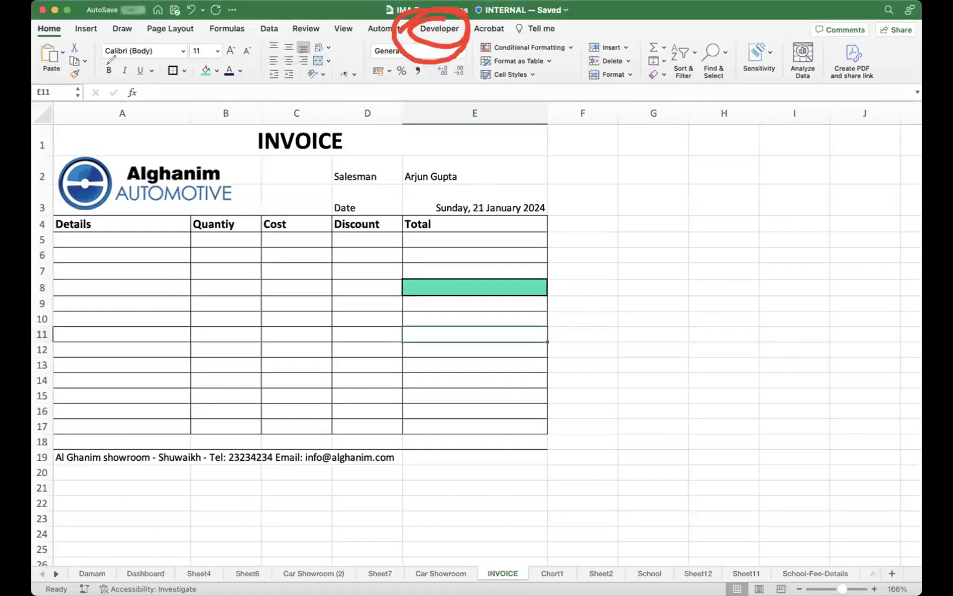
drag(87, 33, 87, 60)
drag(130, 36, 116, 65)
drag(175, 73, 172, 46)
drag(244, 77, 235, 39)
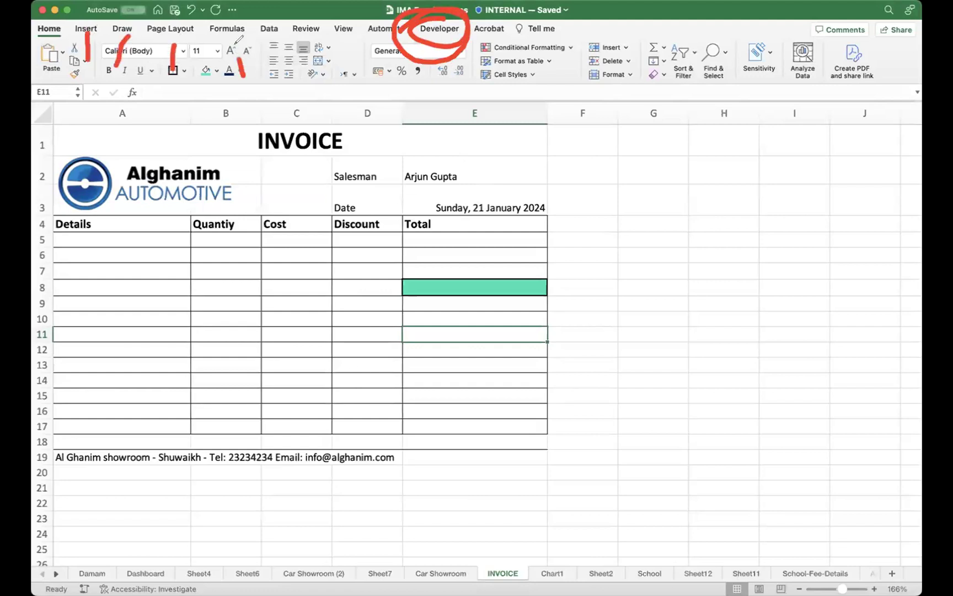
drag(274, 67, 272, 43)
mouse_move(311, 70)
mouse_down()
mouse_move(309, 41)
mouse_move(383, 39)
mouse_up()
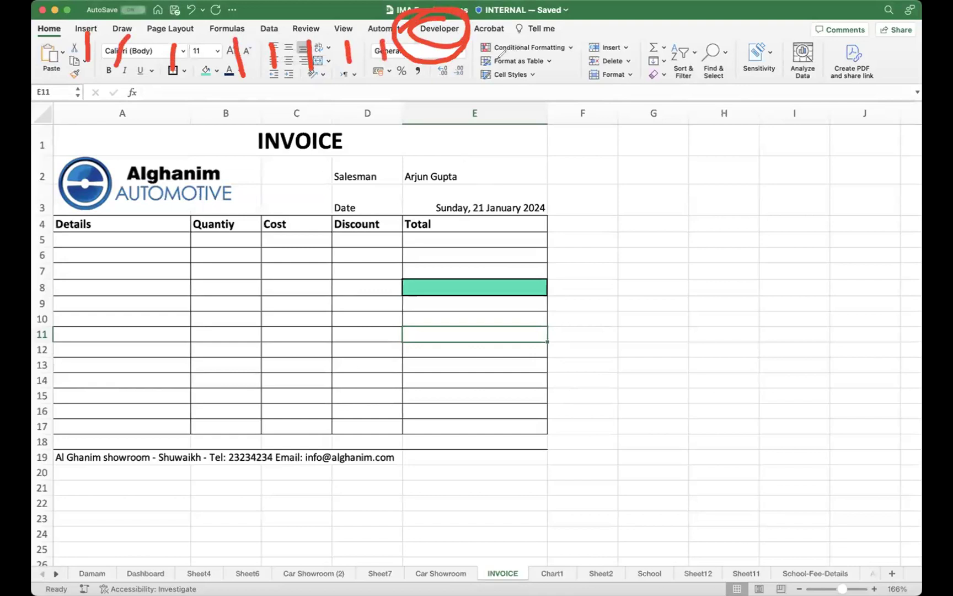
click(49, 127)
click(440, 30)
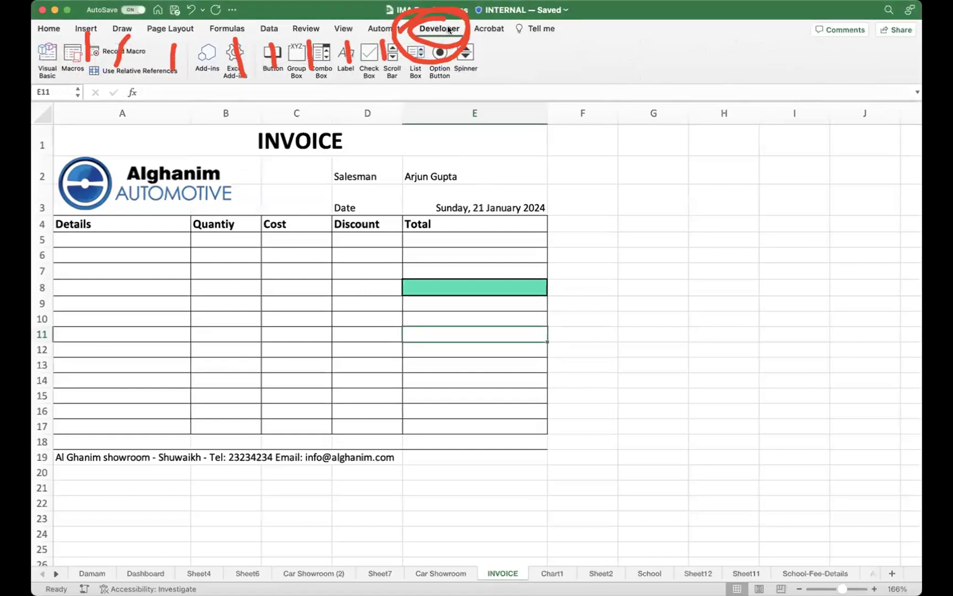
click(448, 29)
click(450, 29)
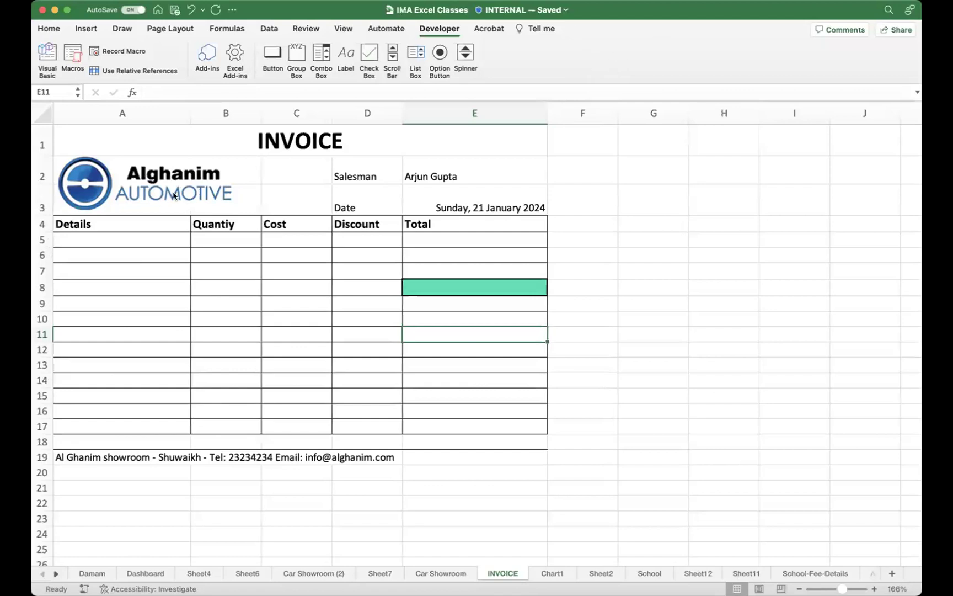
Step: Open the File menu offering Page Setup, Print Area and Print
mouse_move(622, 43)
mouse_down()
mouse_move(549, 72)
mouse_move(584, 49)
mouse_up()
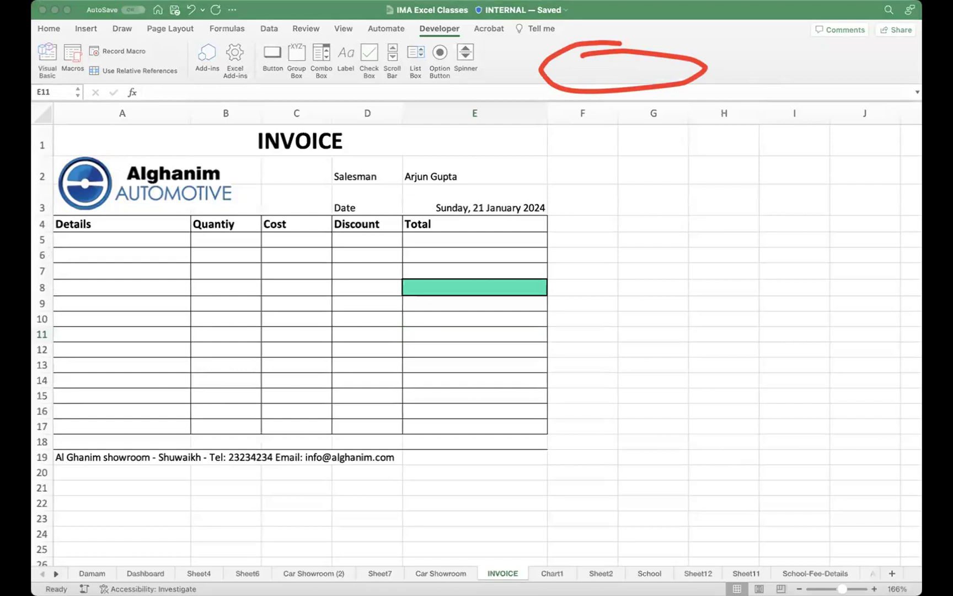
click(659, 70)
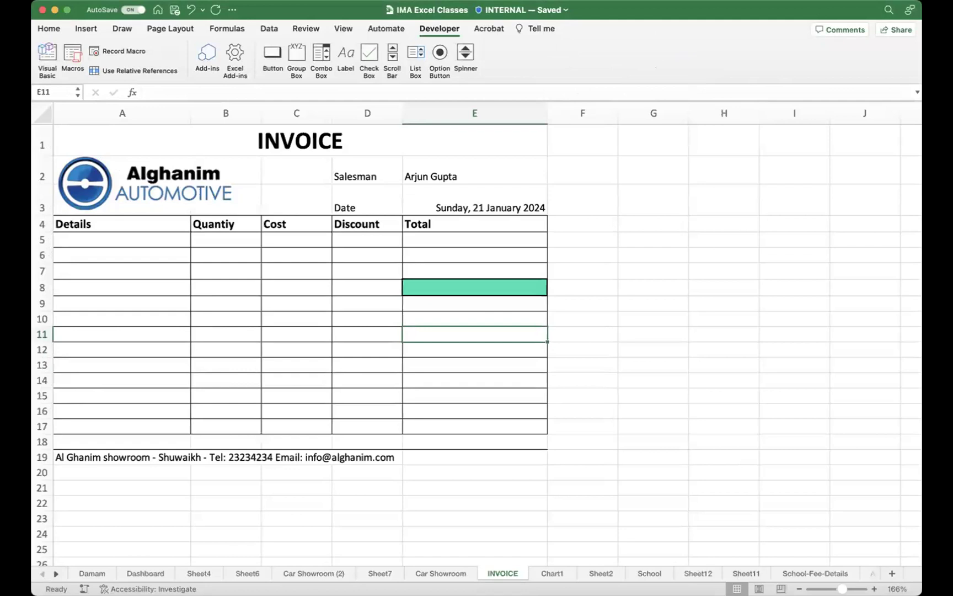
click(55, 0)
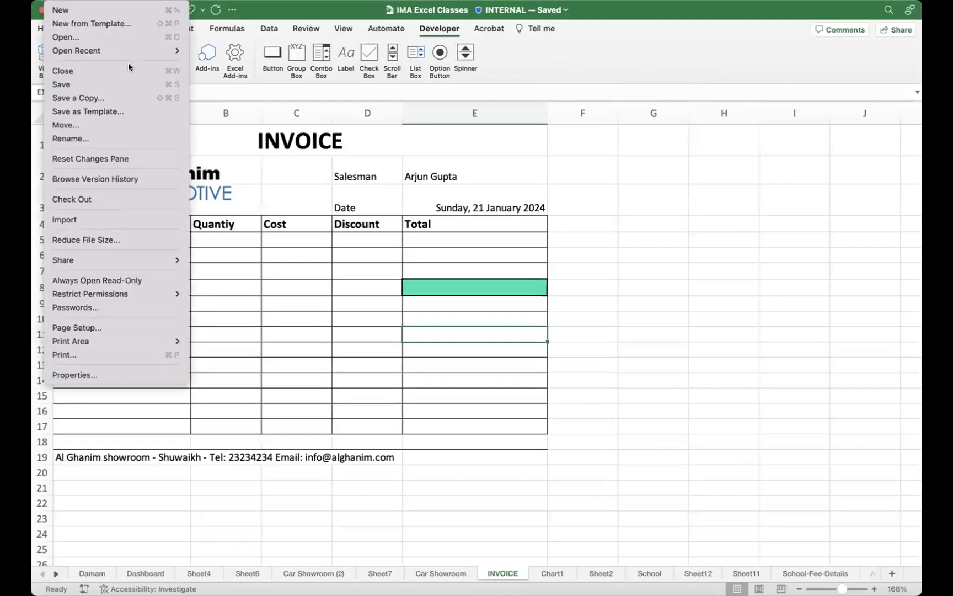
Step: Open Excel Preferences' Ribbon & Toolbar pane, confirming Developer is ticked under Main Tabs
click(104, 0)
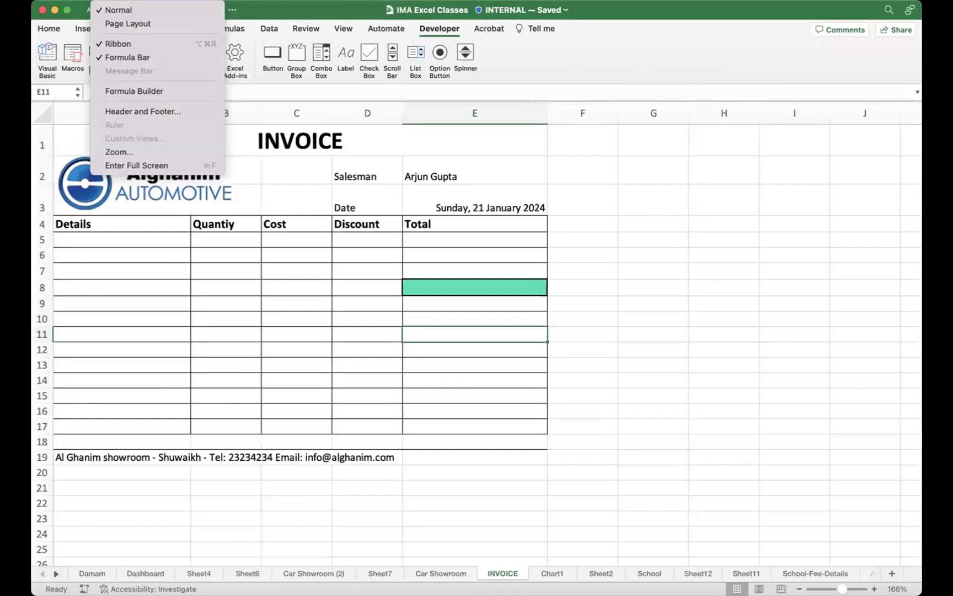
mouse_move(212, 0)
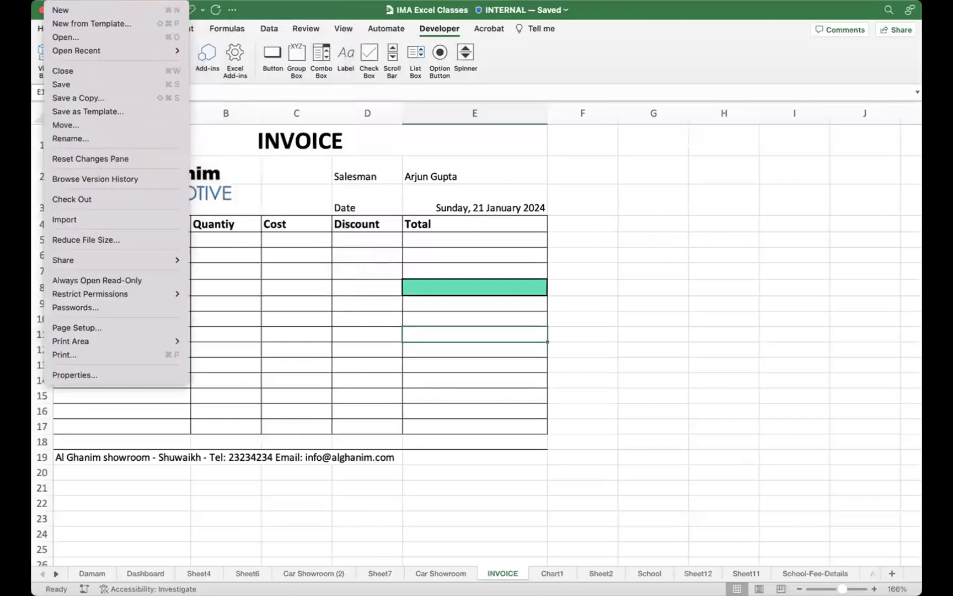
mouse_move(39, 1)
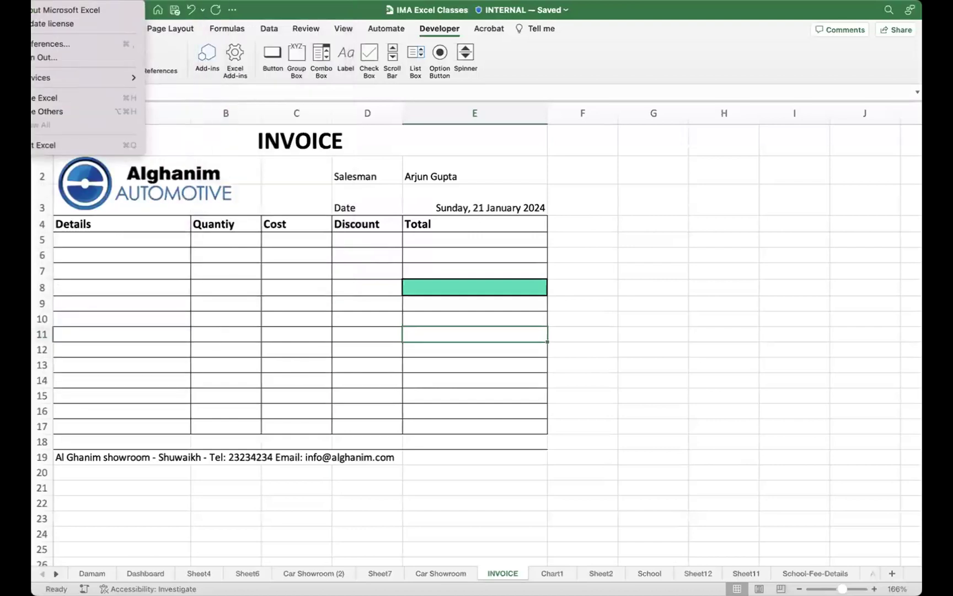
click(420, 187)
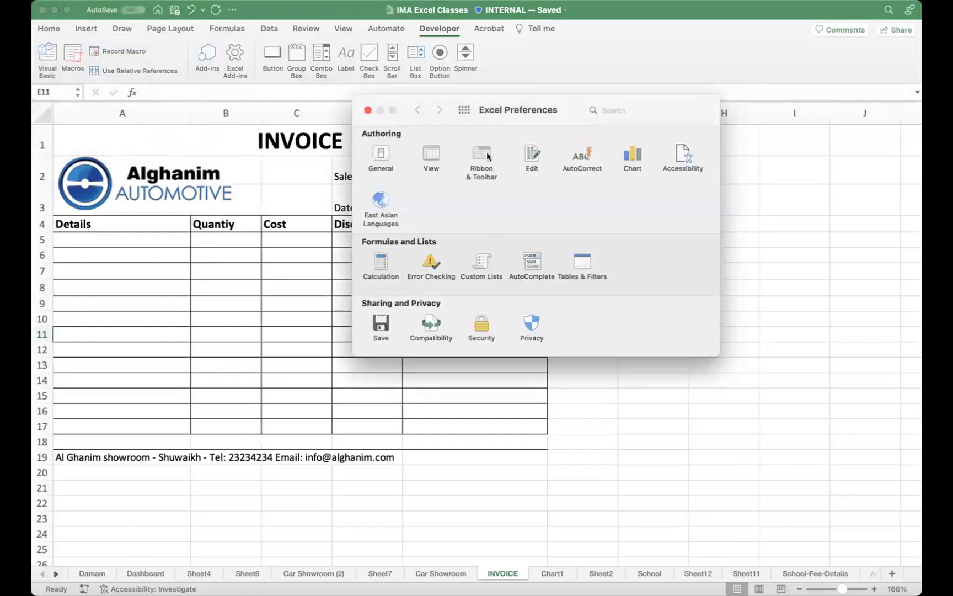
click(487, 154)
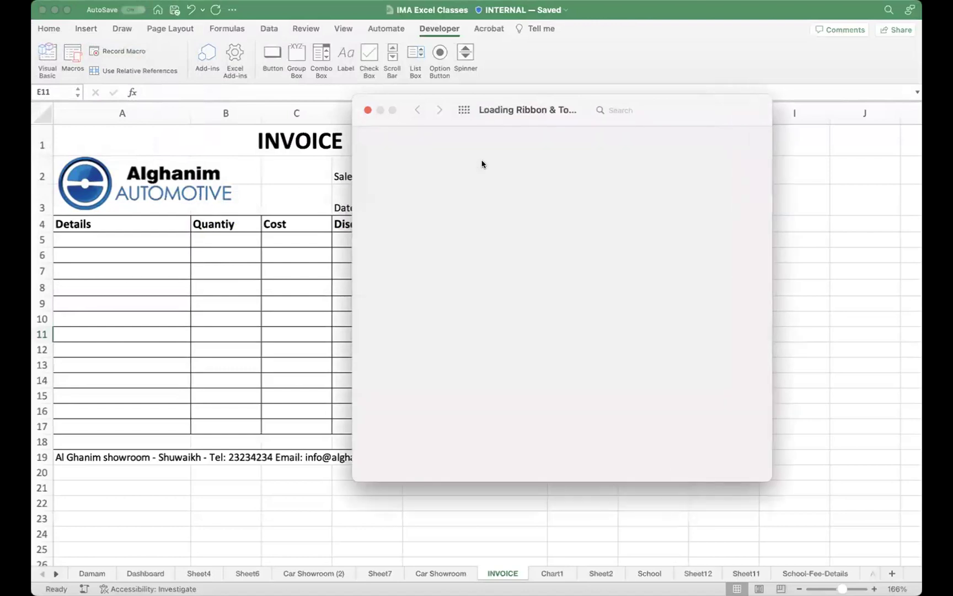
drag(490, 110, 290, 102)
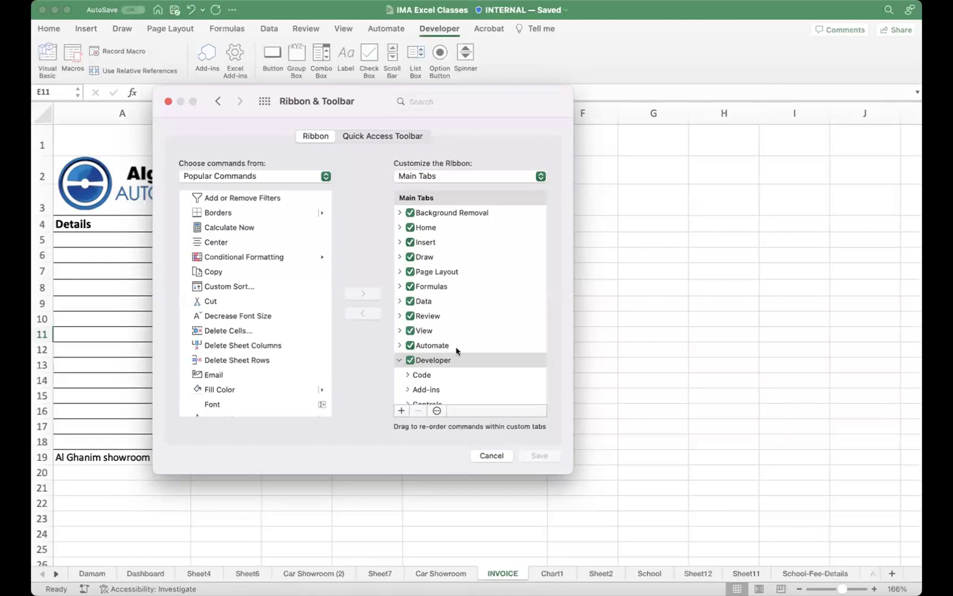
Step: Close the Ribbon & Toolbar preferences now that the Developer tab shows on the ribbon
click(169, 101)
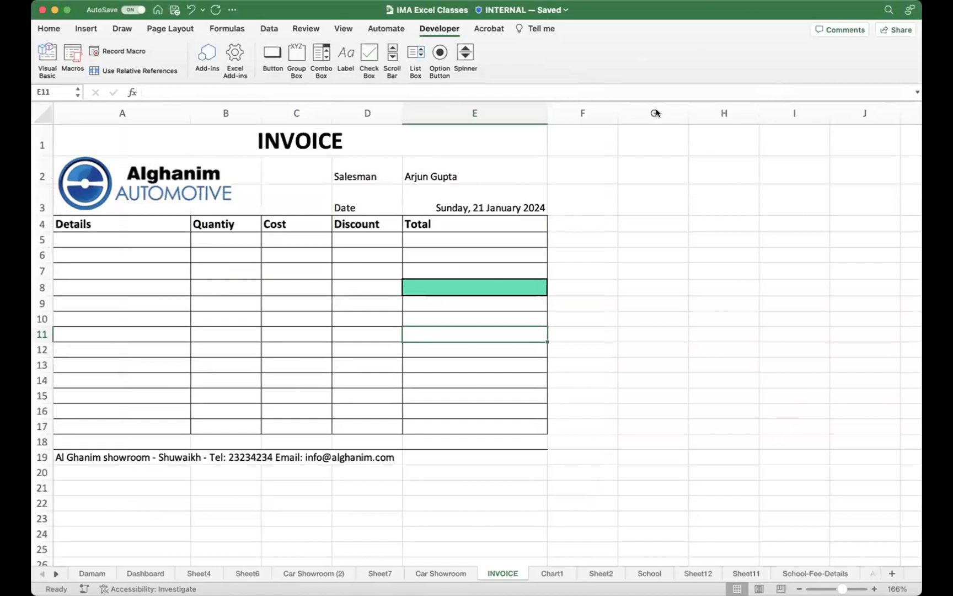
mouse_move(648, 28)
mouse_down()
mouse_move(690, 75)
mouse_move(827, 49)
mouse_move(458, 58)
mouse_move(908, 78)
mouse_move(561, 43)
mouse_up()
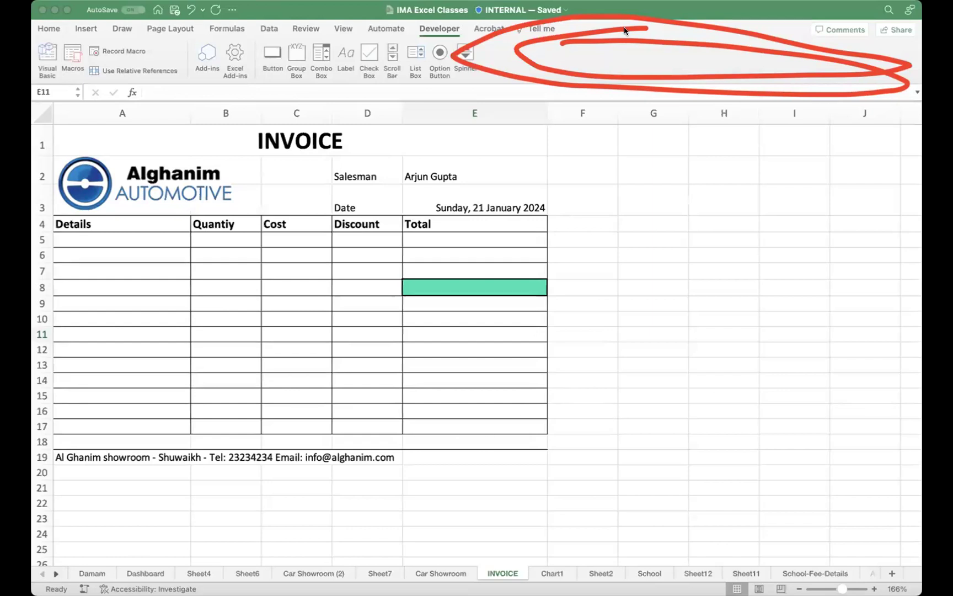
click(626, 59)
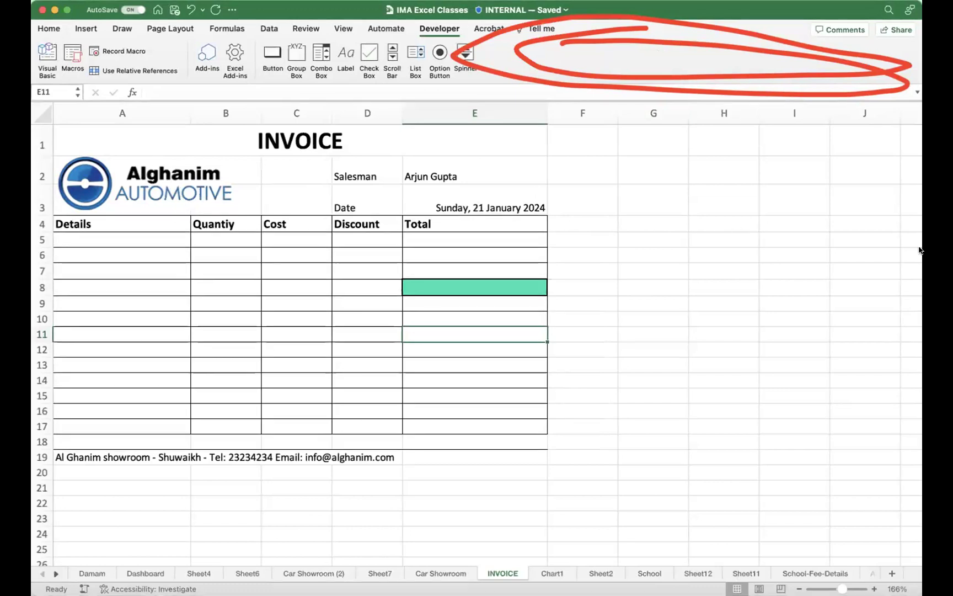
Step: Undo the latest changes to E8, removing its green fill and thick border
click(591, 270)
key(super+z)
key(super+z)
click(624, 319)
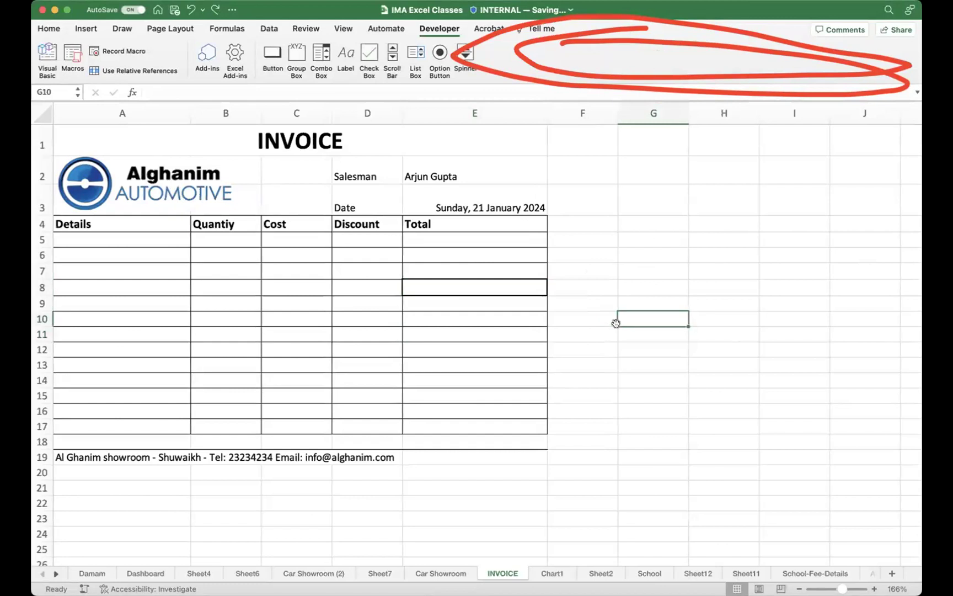
key(super+z)
click(581, 303)
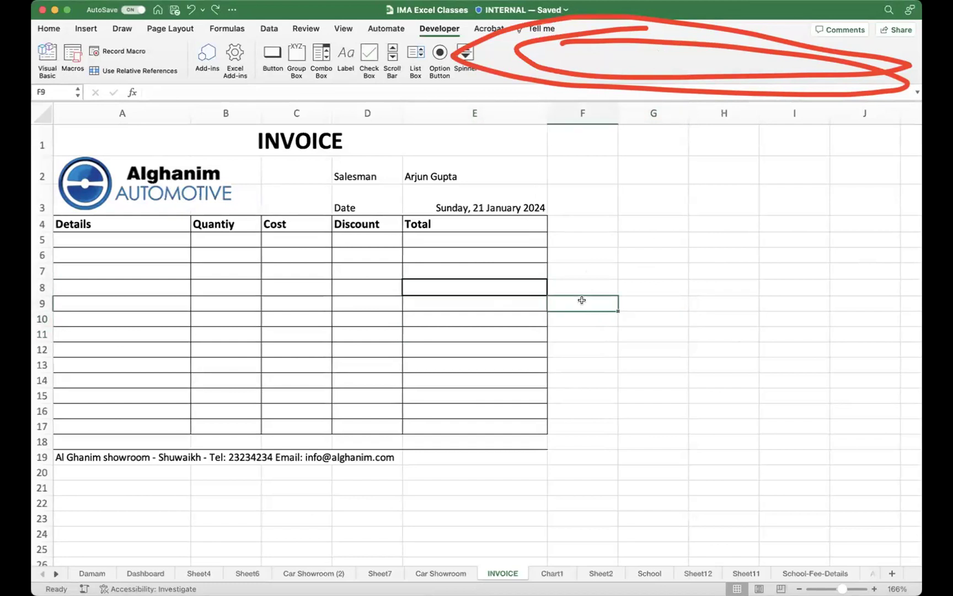
key(super+z)
Step: Visit Sheet12, then return to the INVOICE sheet and select cell E5
click(611, 330)
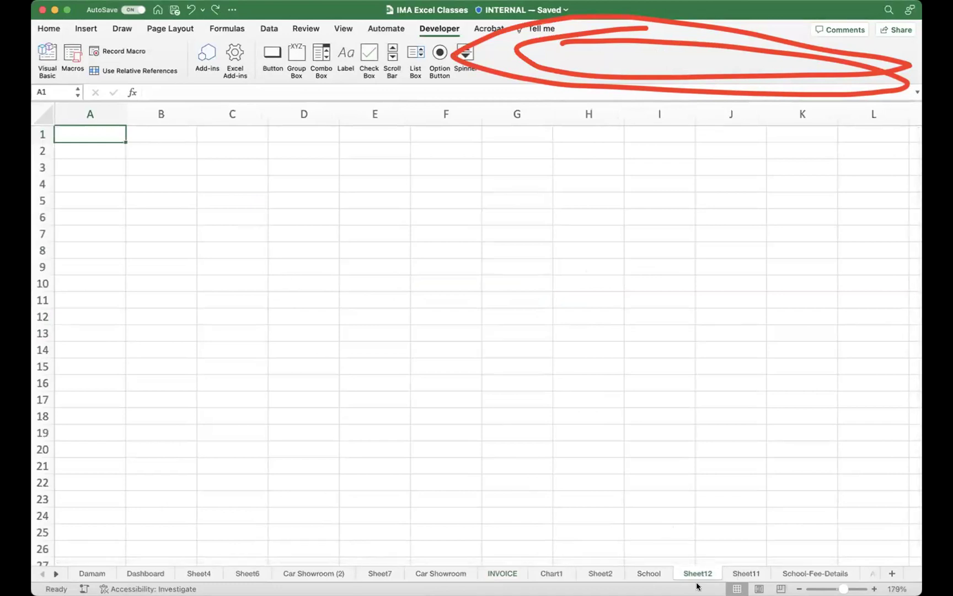
click(140, 155)
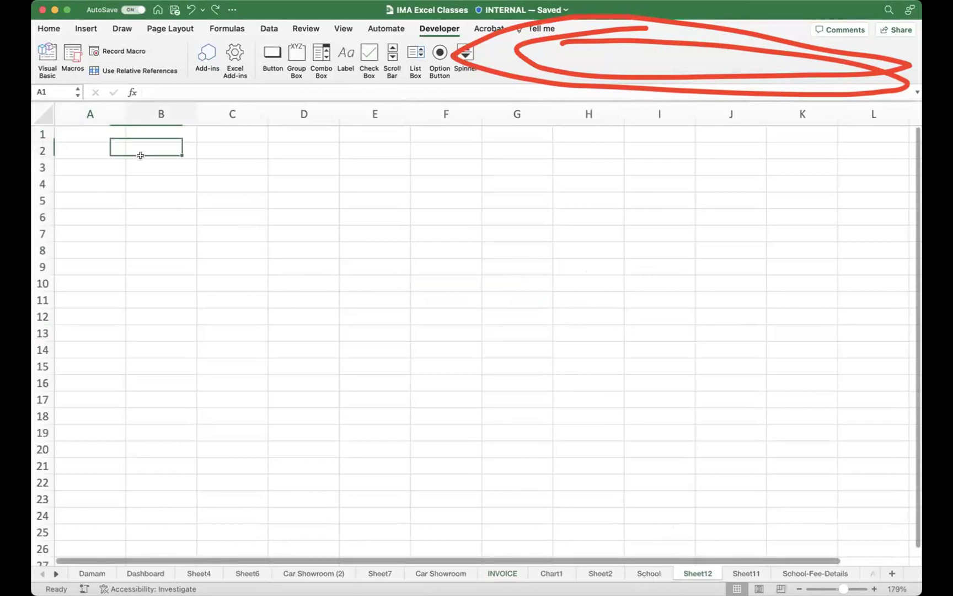
click(505, 572)
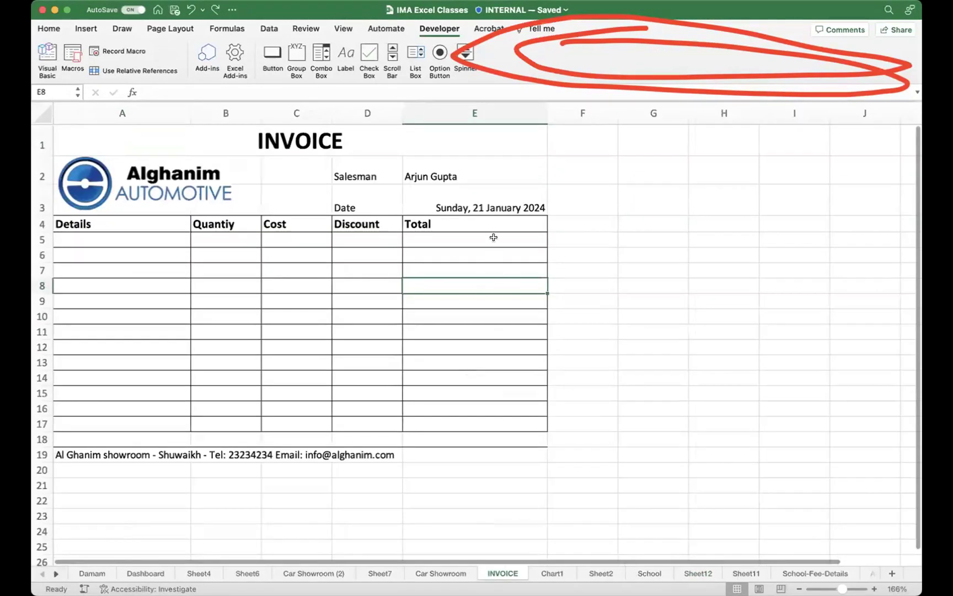
click(493, 238)
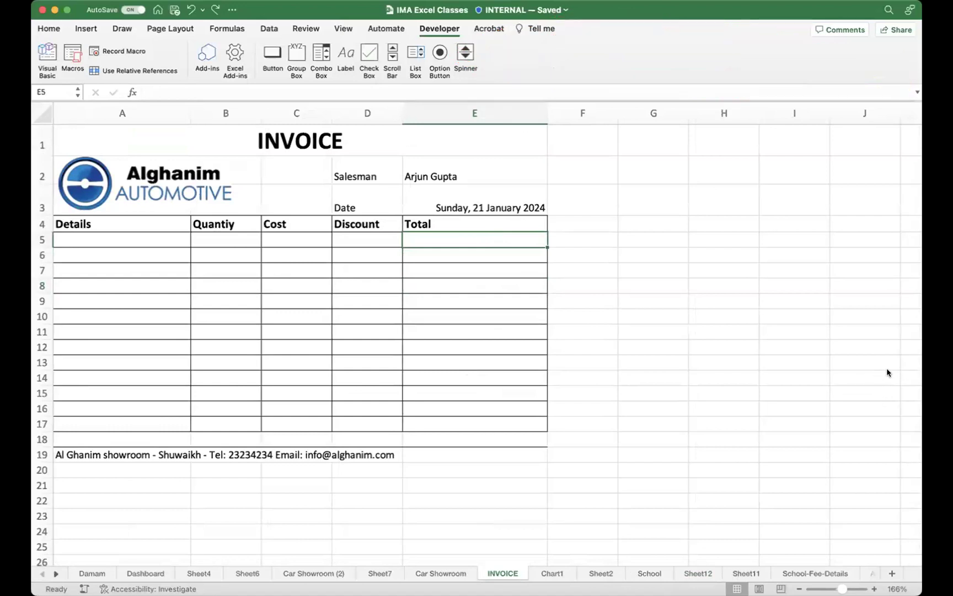
click(447, 270)
click(451, 241)
key(ctrl+a)
mouse_move(166, 46)
mouse_down()
mouse_move(101, 33)
mouse_move(126, 65)
mouse_move(155, 44)
mouse_move(91, 41)
mouse_move(89, 54)
mouse_move(325, 187)
mouse_move(463, 239)
mouse_move(430, 258)
mouse_up()
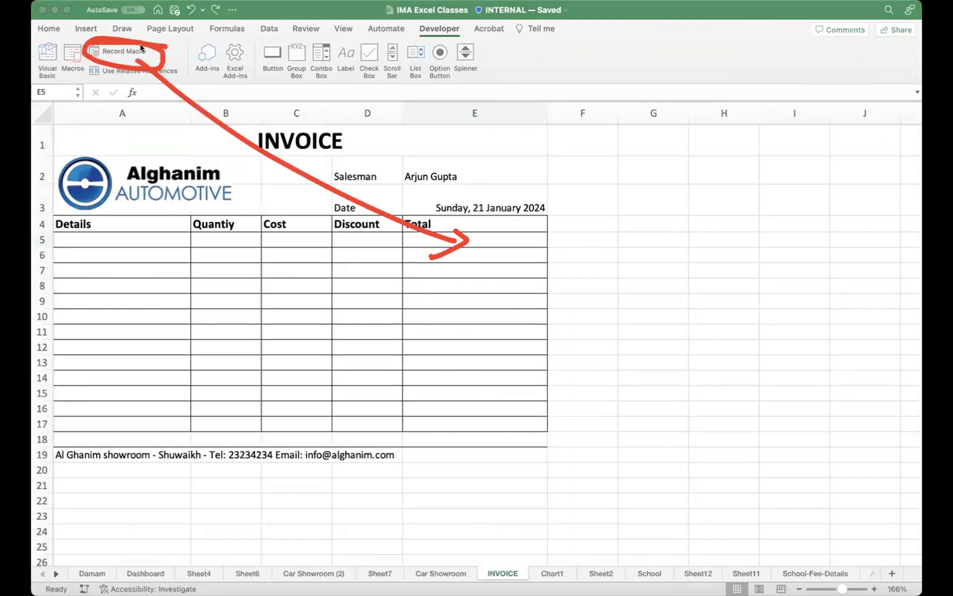
click(469, 240)
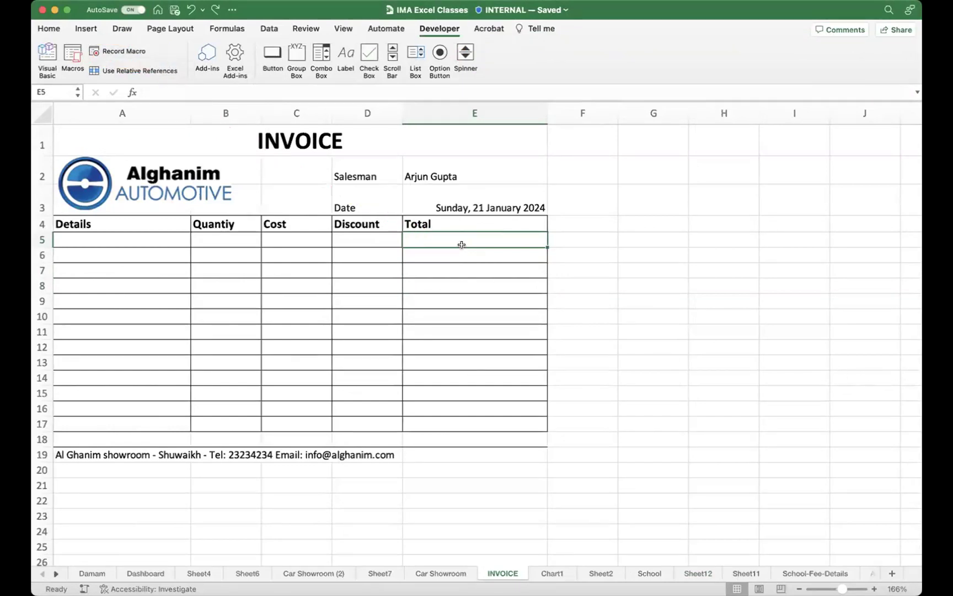
Step: Start recording a macro named Color_Me, replacing the invalid hyphen with an underscore
click(130, 53)
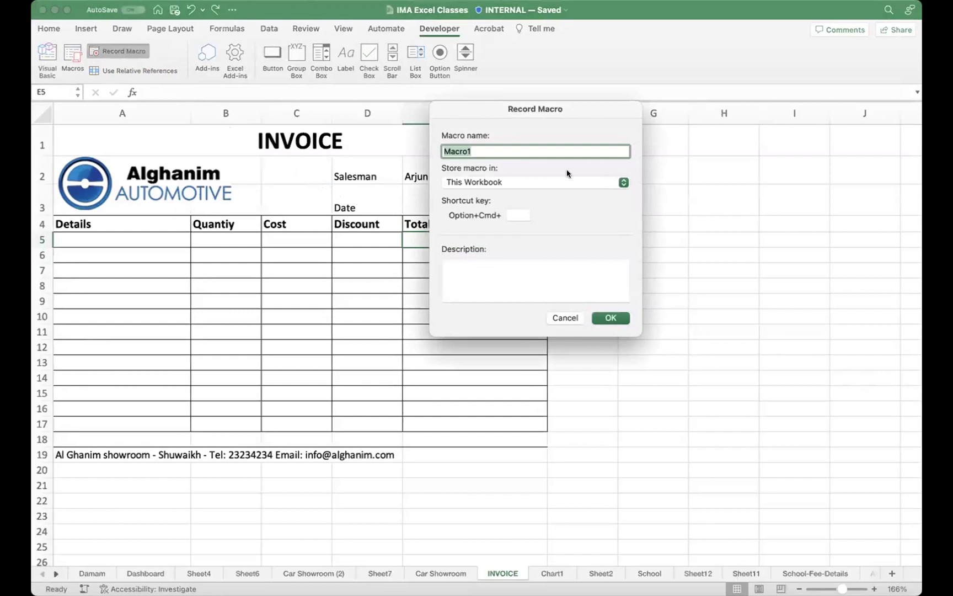
text(Color-ME)
click(607, 319)
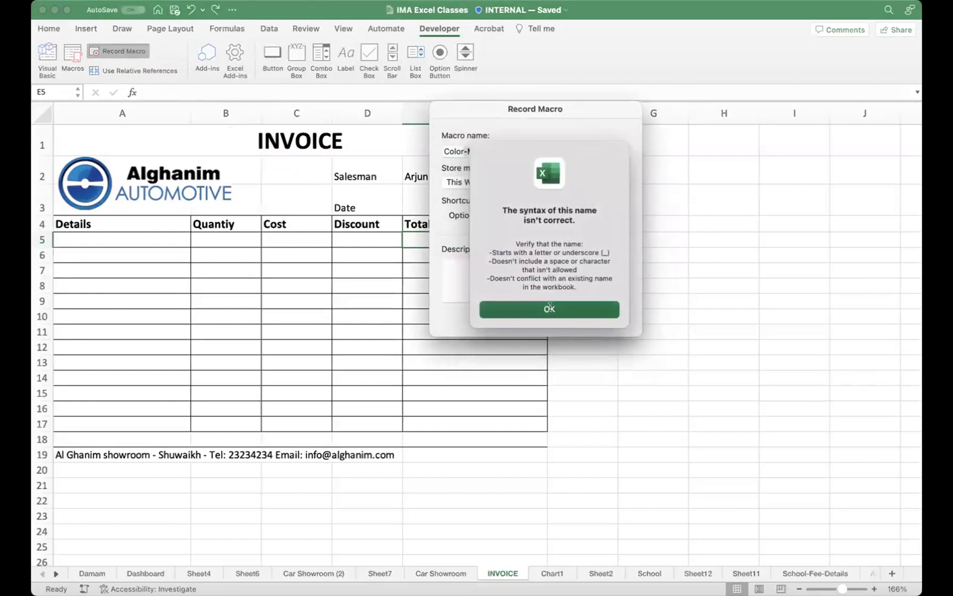
click(549, 309)
drag(479, 151, 460, 150)
click(466, 151)
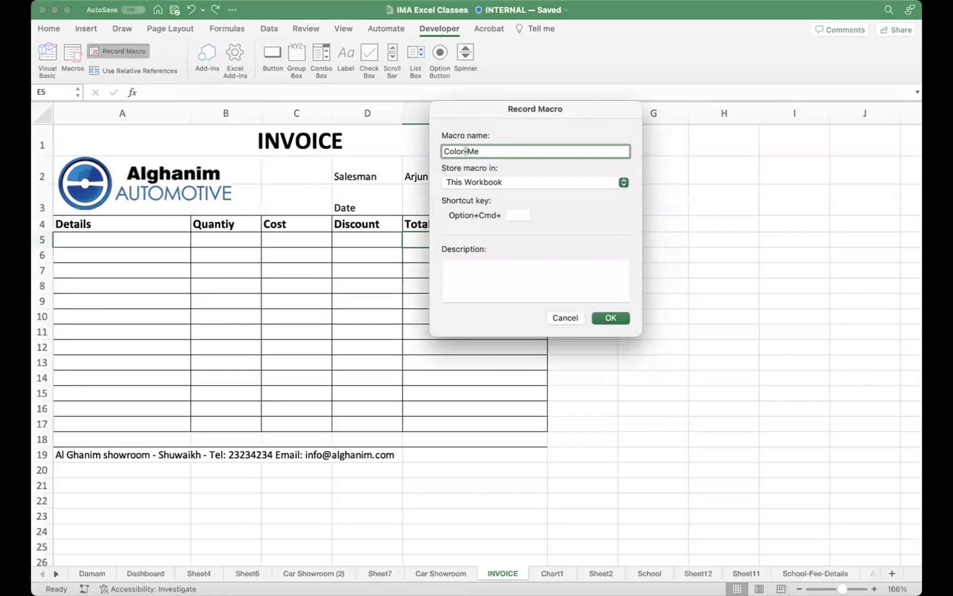
key(BackSpace)
text(_)
click(611, 319)
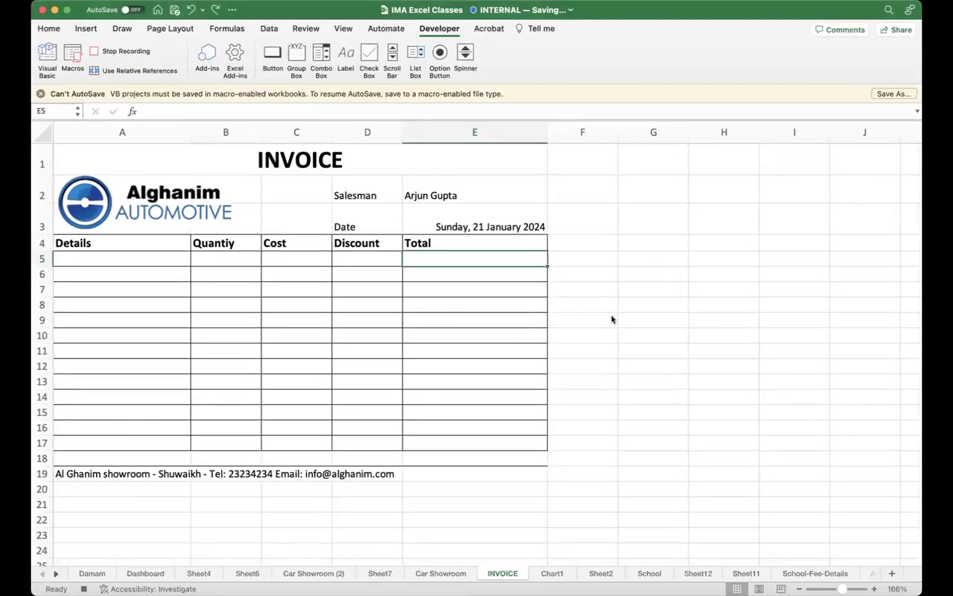
Step: Give cell E5 a thick box border, green fill and 14-point font size
click(47, 29)
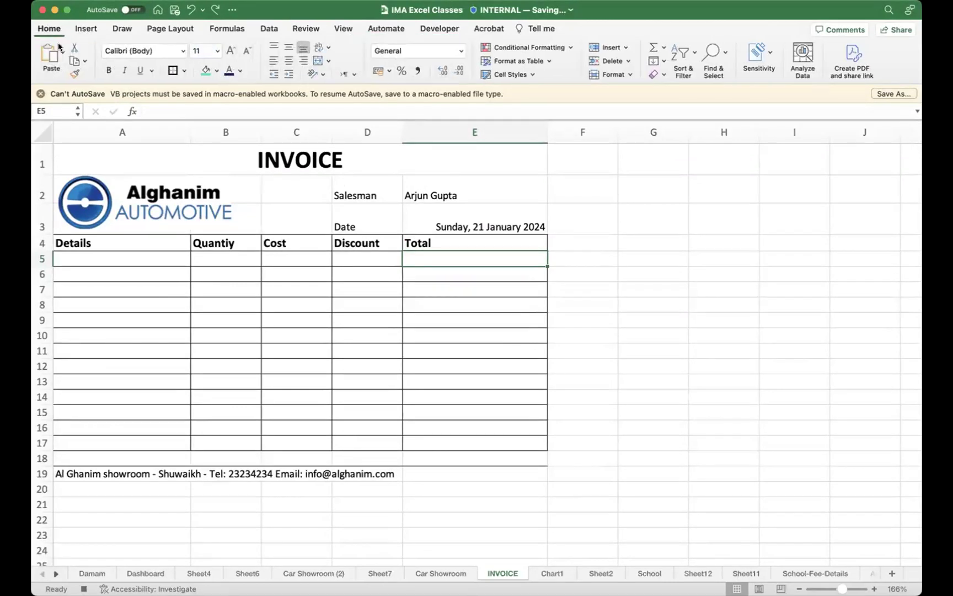
click(173, 71)
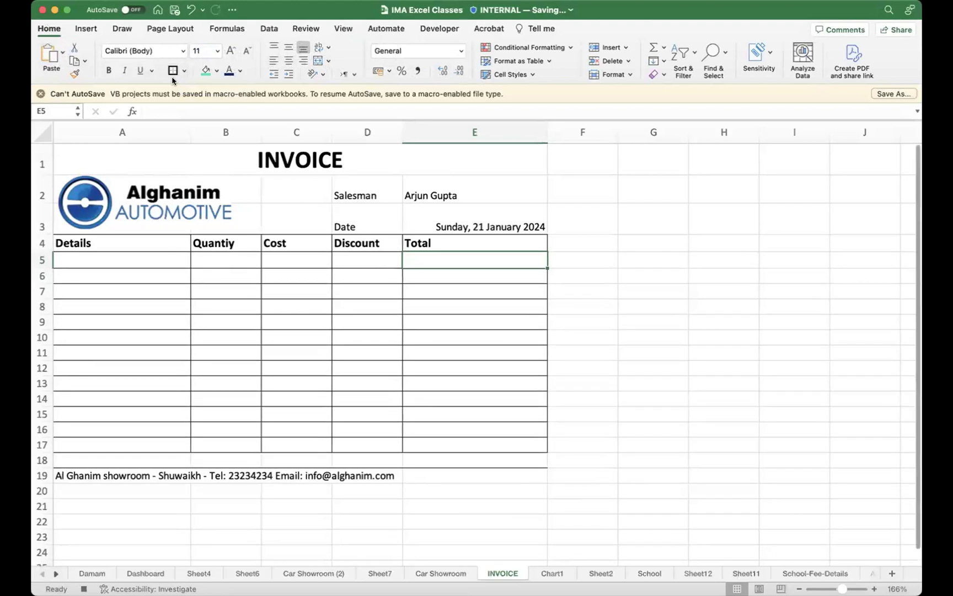
click(204, 72)
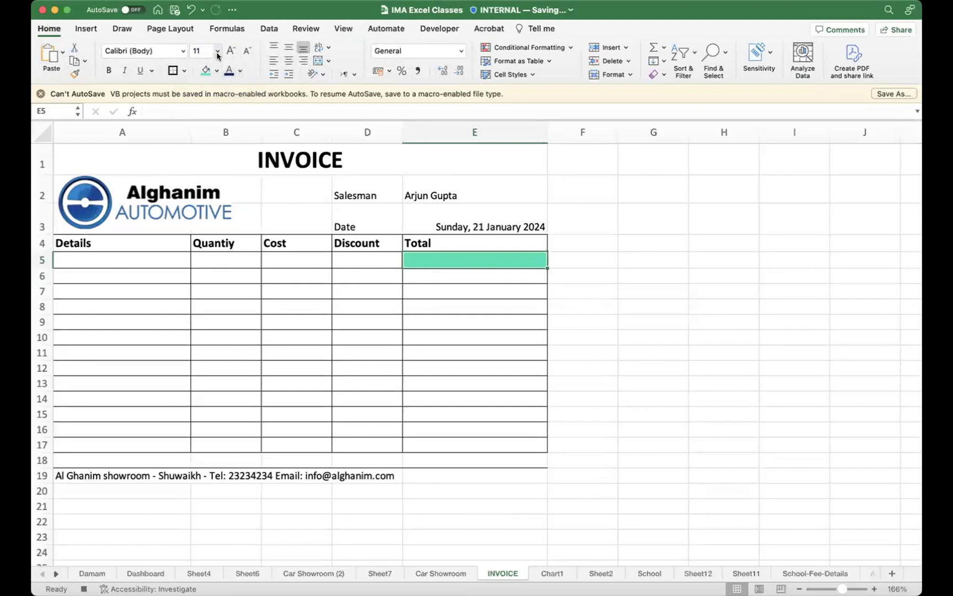
click(218, 51)
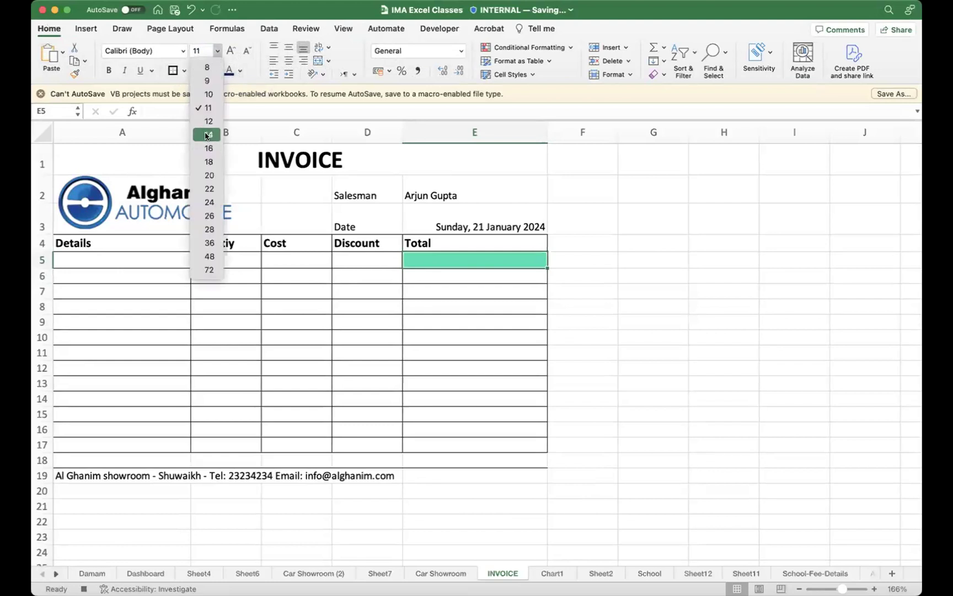
key(Escape)
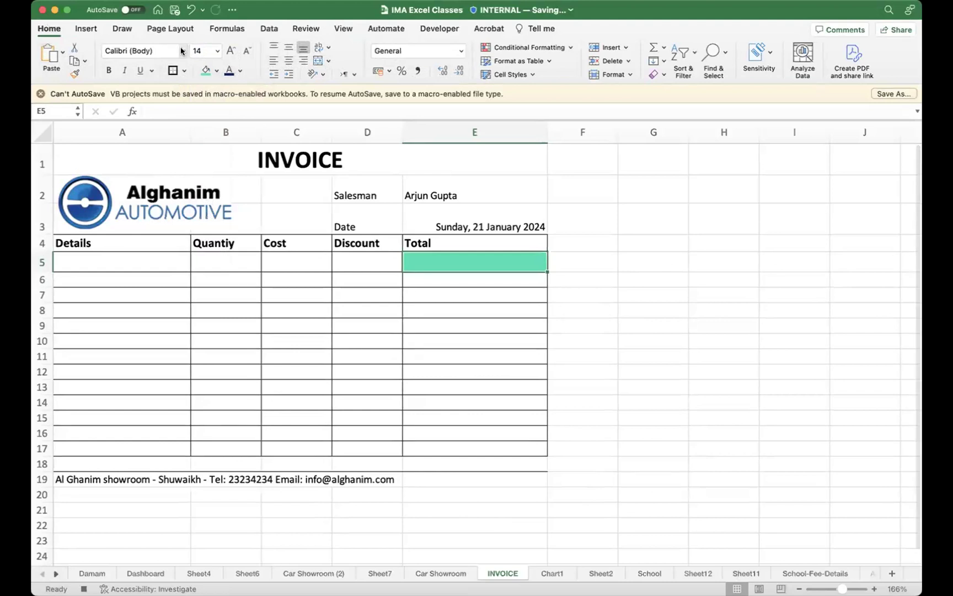
click(182, 51)
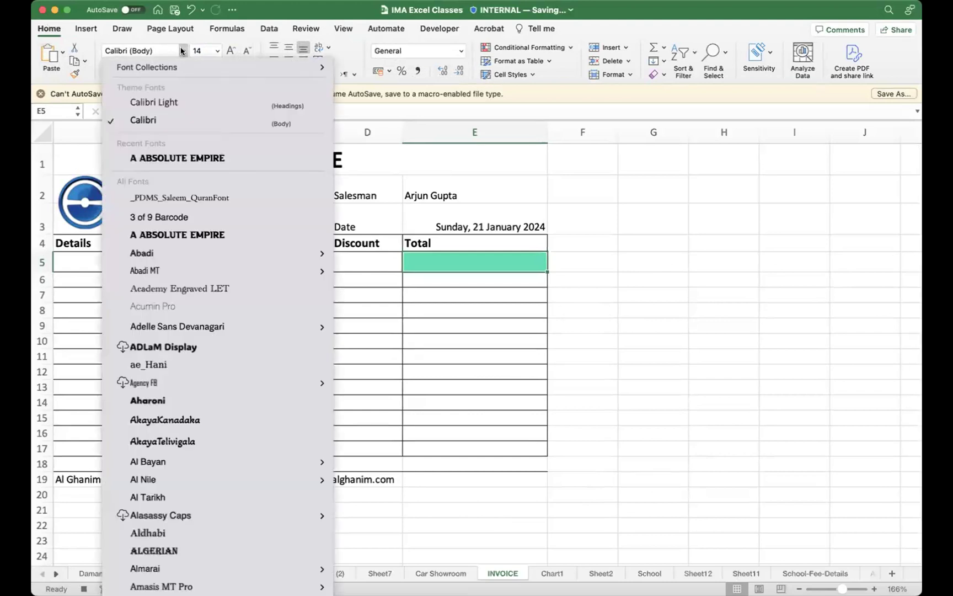
click(182, 51)
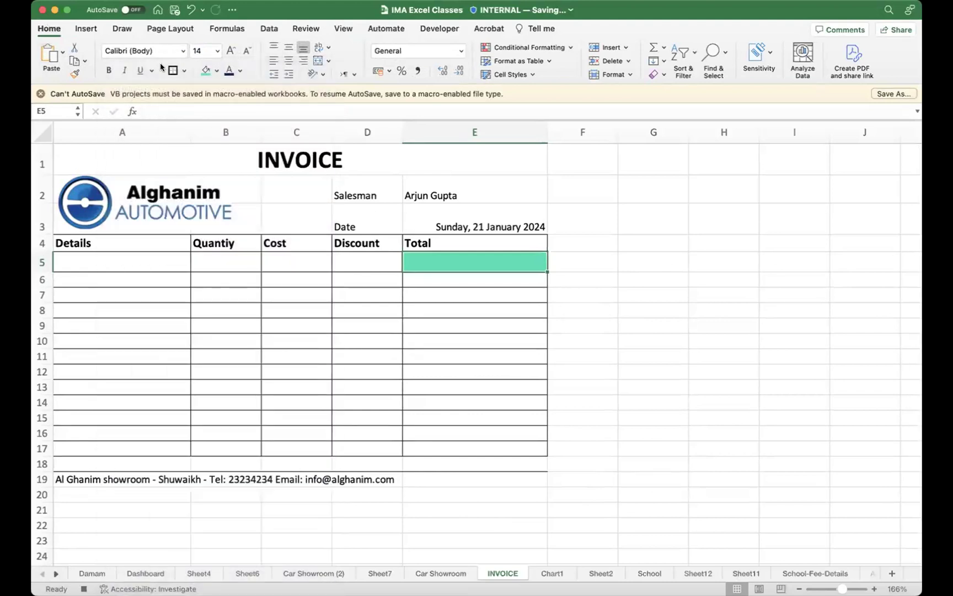
Step: Stop recording the Color_Me macro
click(445, 29)
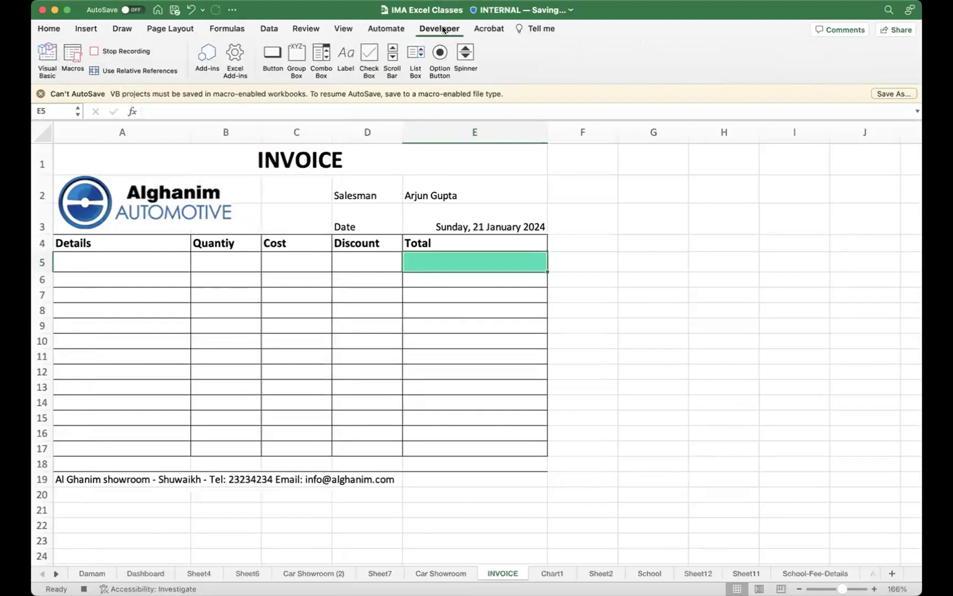
click(125, 52)
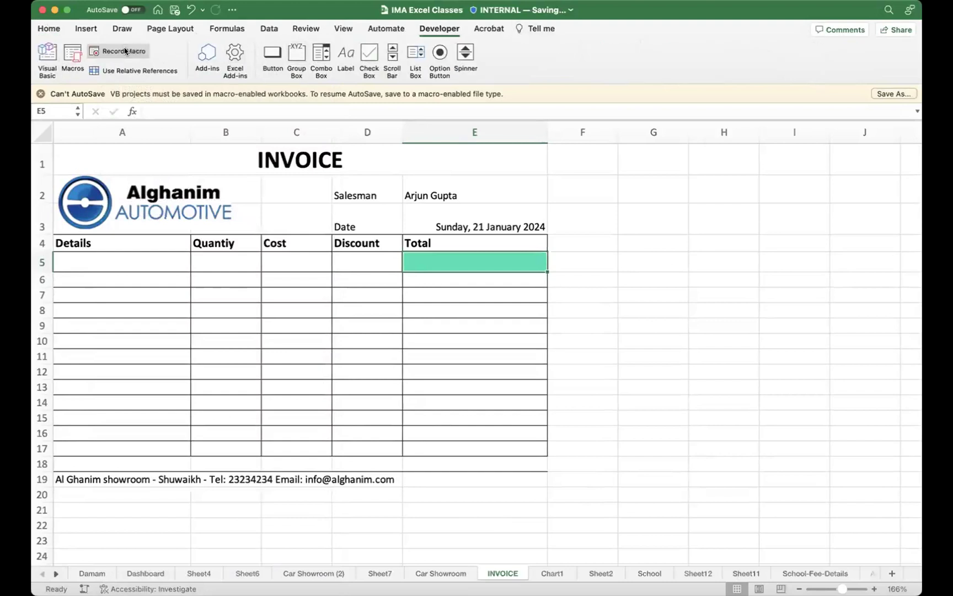
click(562, 329)
scroll(538, 343, right, 2)
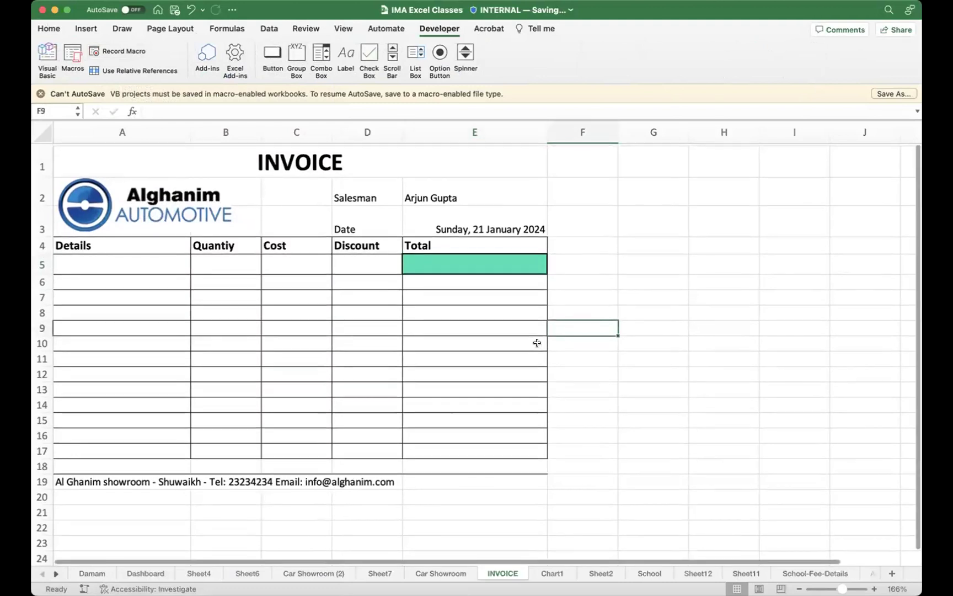
scroll(538, 343, left, 2)
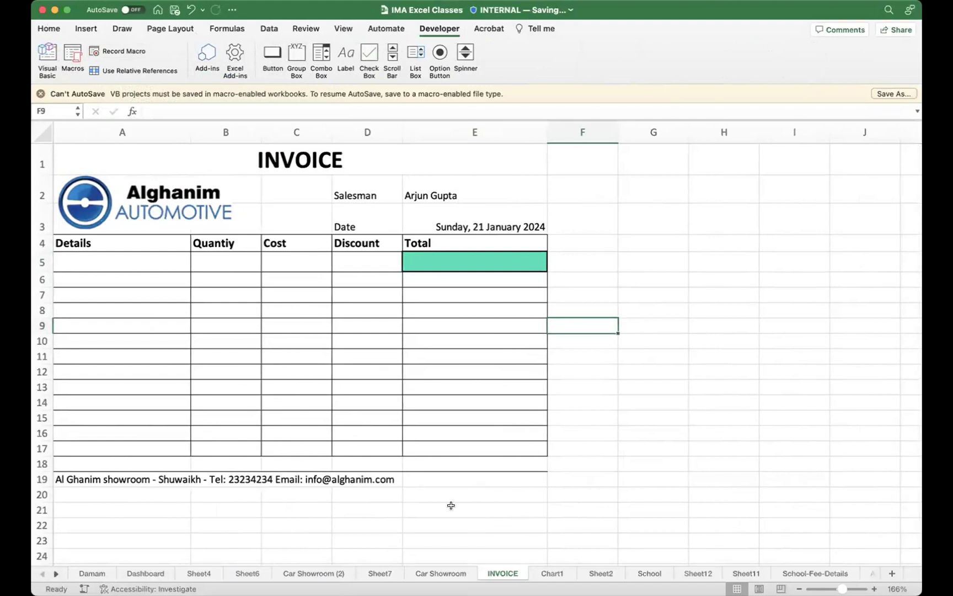
Step: On the Car Showroom sheet, select the COST values E3:E19 and dismiss the AutoSave warning
click(434, 574)
scroll(464, 451, up, 10)
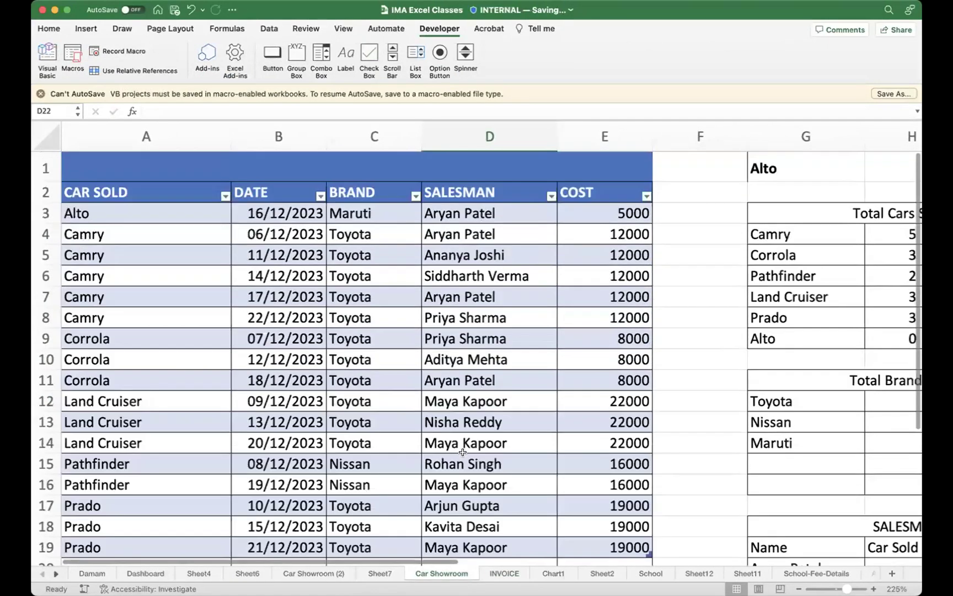
scroll(664, 300, right, 3)
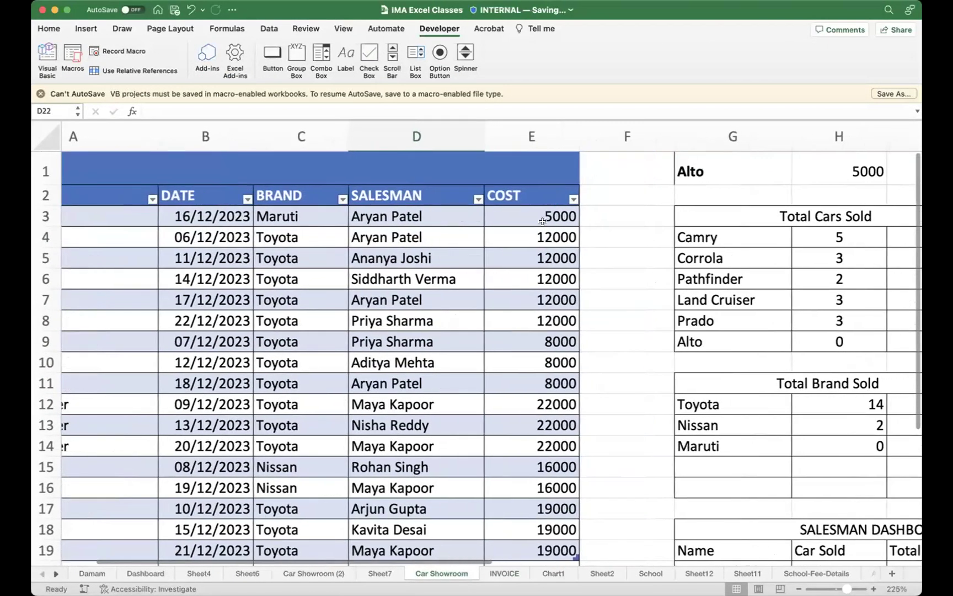
click(537, 216)
drag(535, 216, 533, 491)
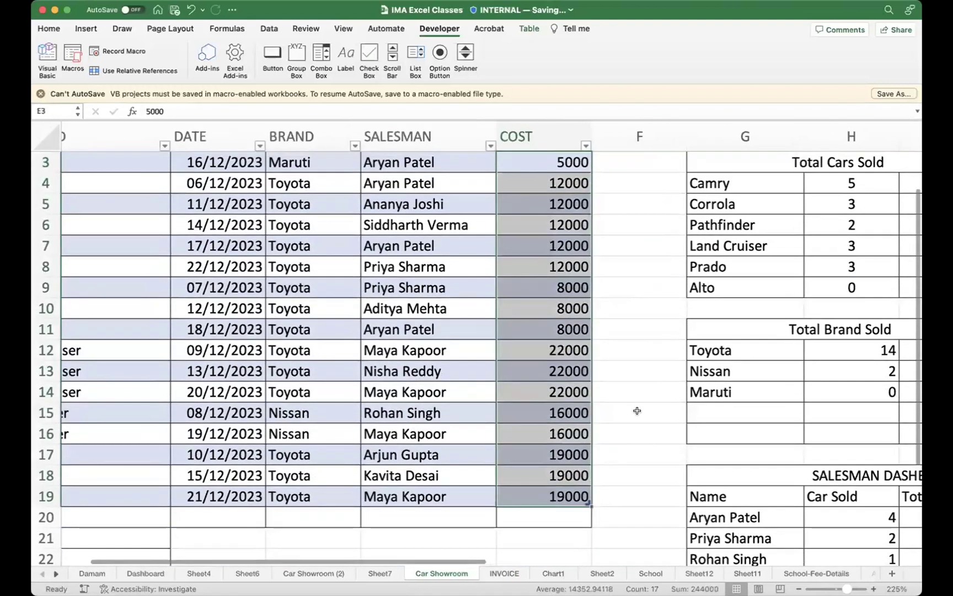
scroll(638, 407, up, 2)
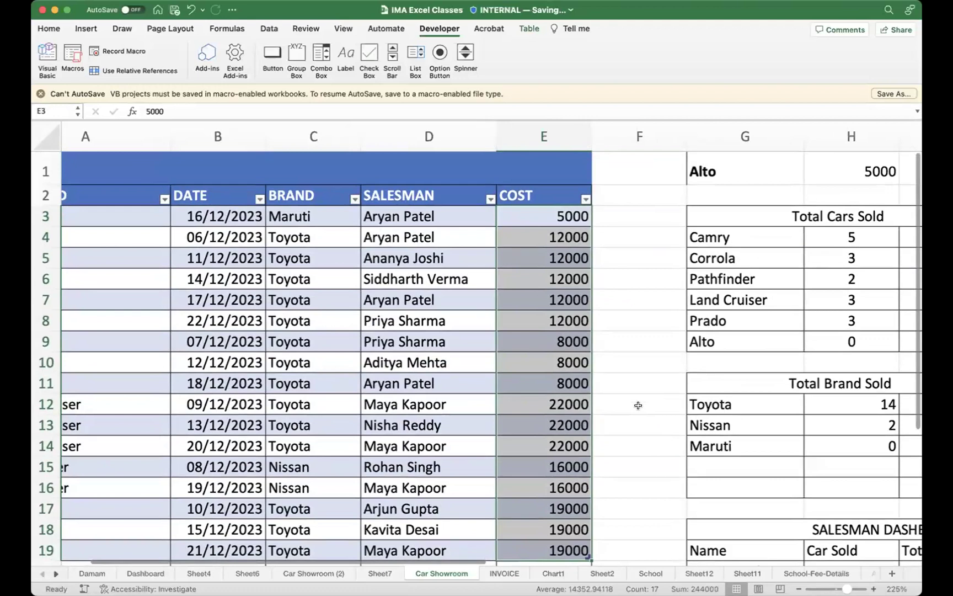
click(40, 94)
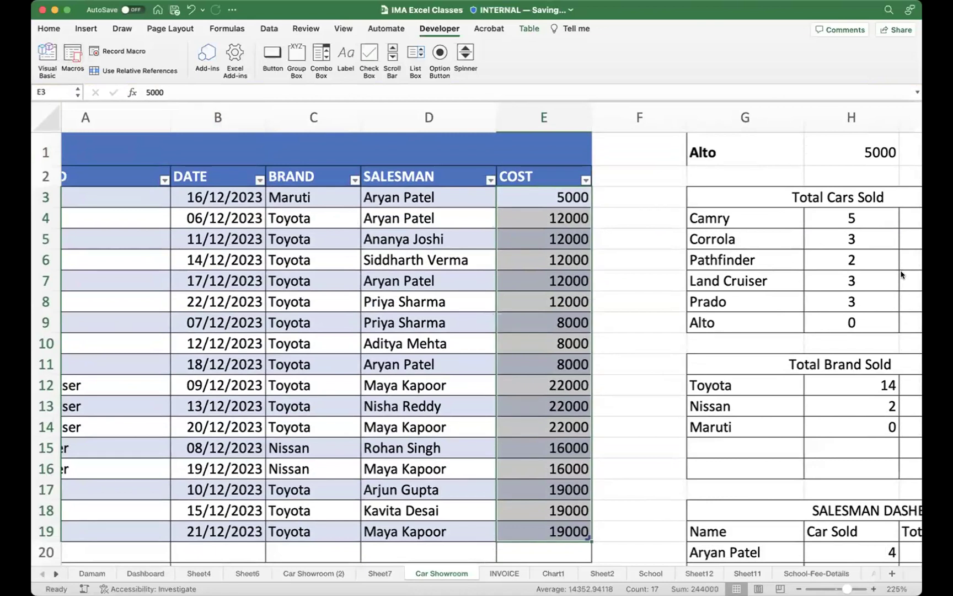
mouse_move(467, 201)
mouse_down()
mouse_move(105, 59)
mouse_move(76, 59)
mouse_move(84, 70)
mouse_up()
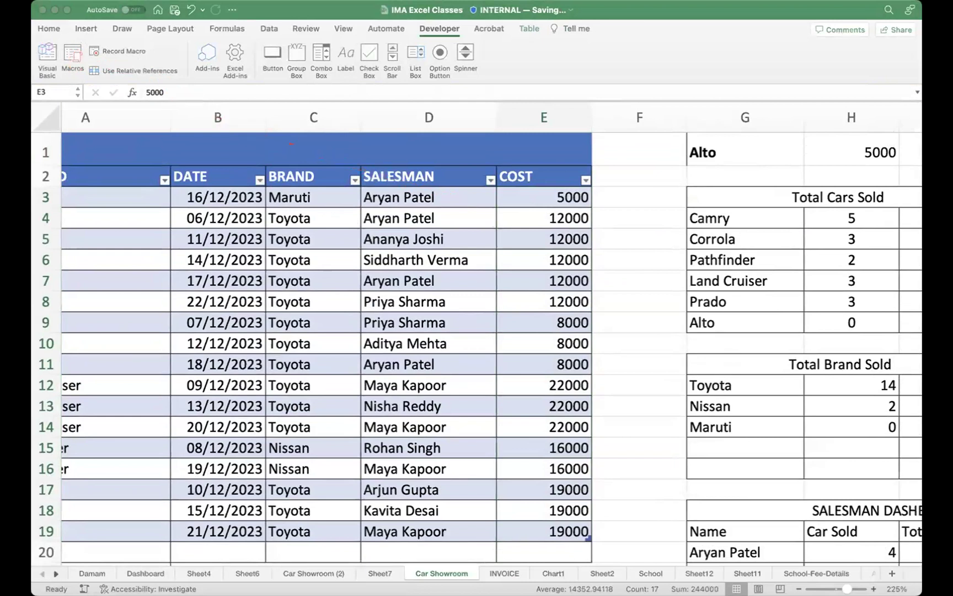
Step: Run the Color_Me macro on COST cells E3:E19, giving them green fill and 14-point figures
click(74, 58)
click(74, 57)
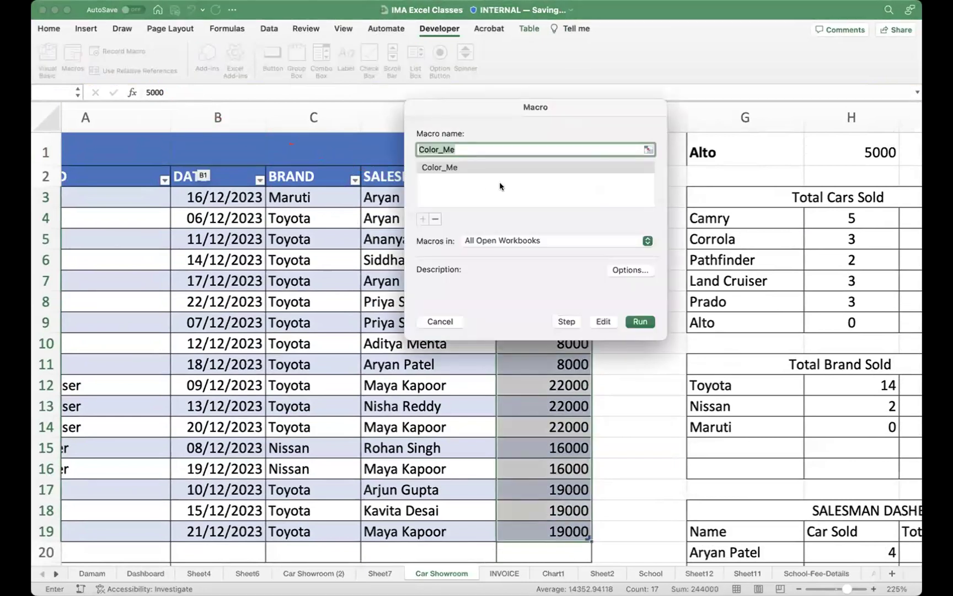
click(452, 166)
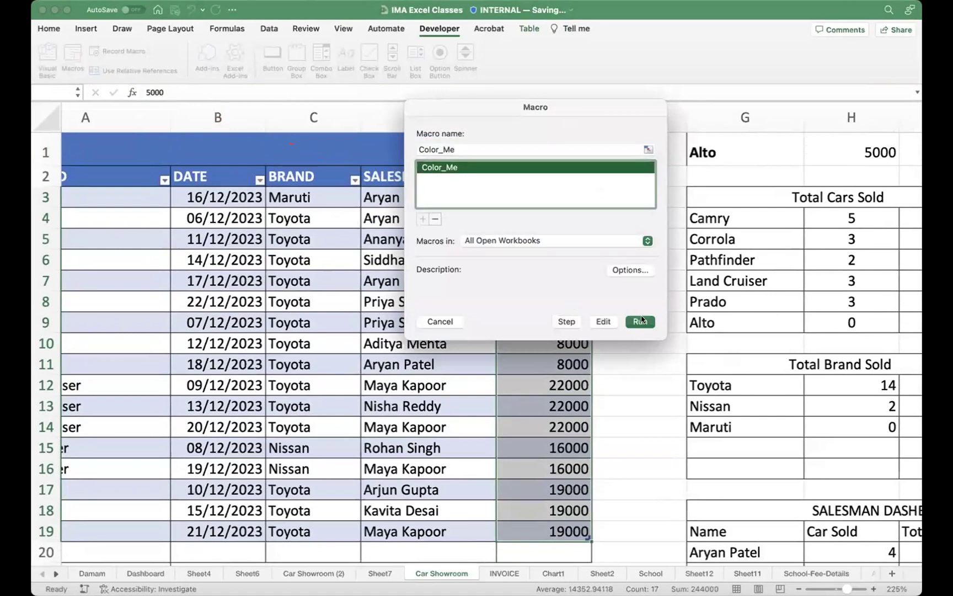
click(639, 322)
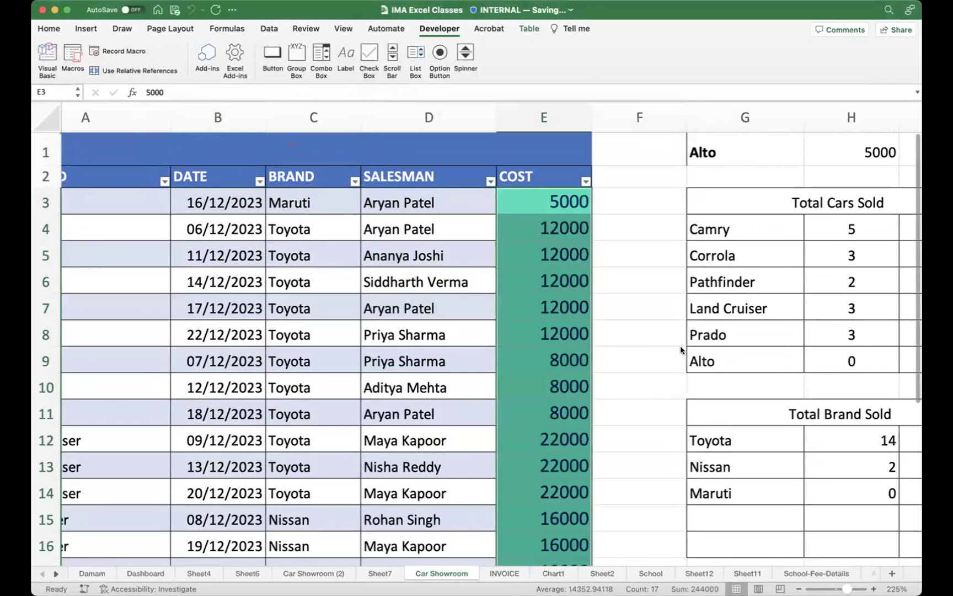
click(633, 324)
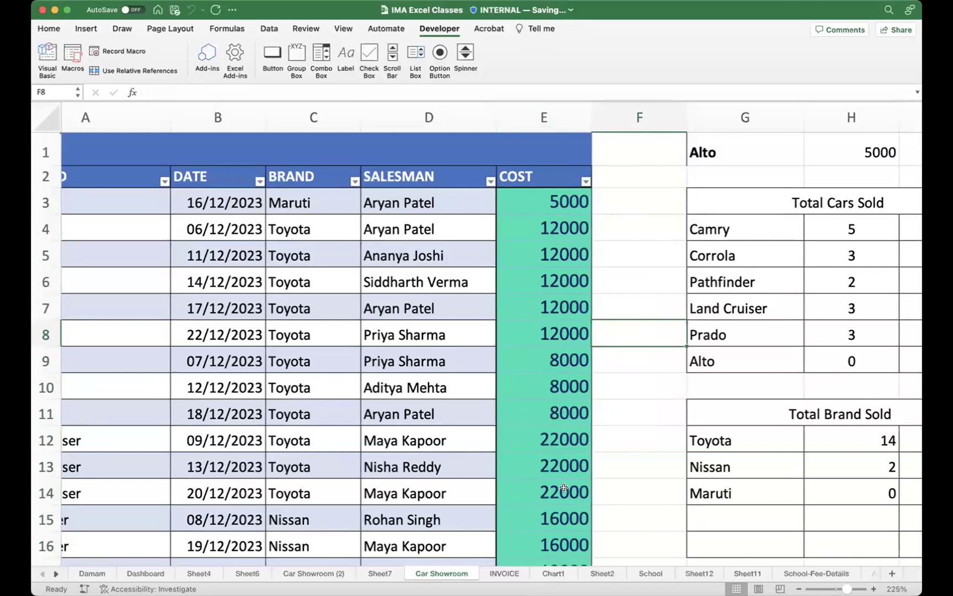
scroll(570, 421, down, 1)
scroll(571, 421, down, 4)
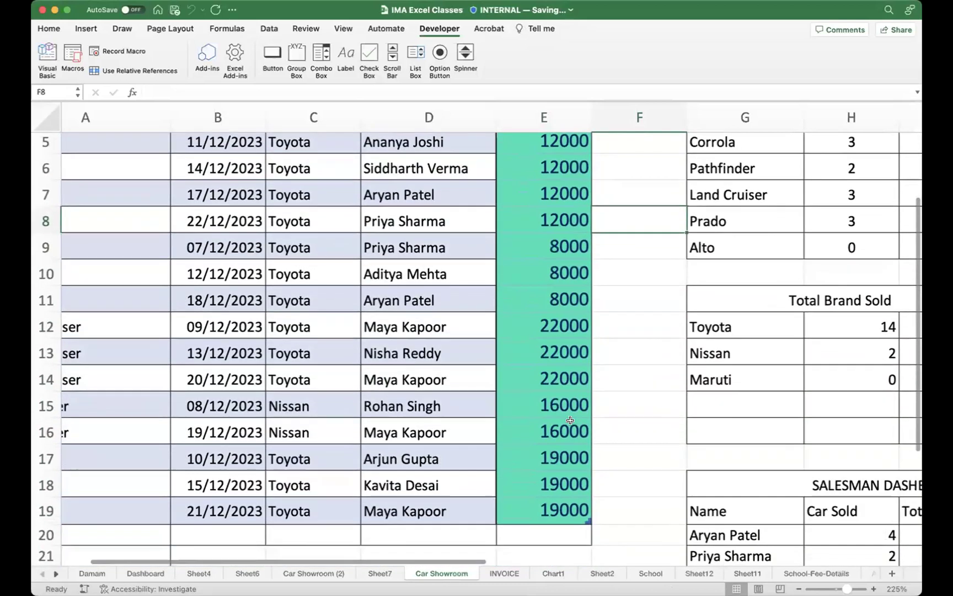
scroll(570, 421, up, 5)
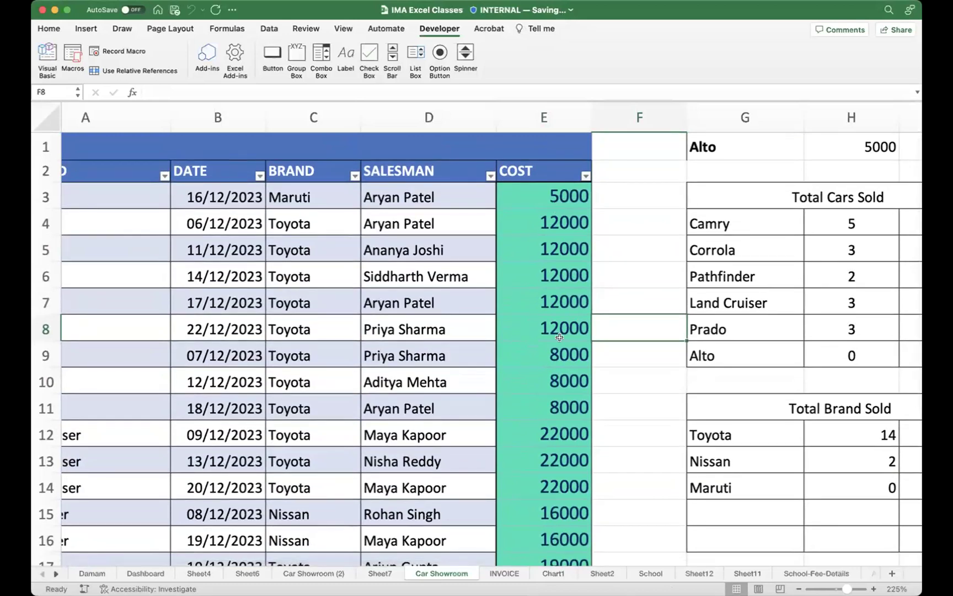
click(546, 201)
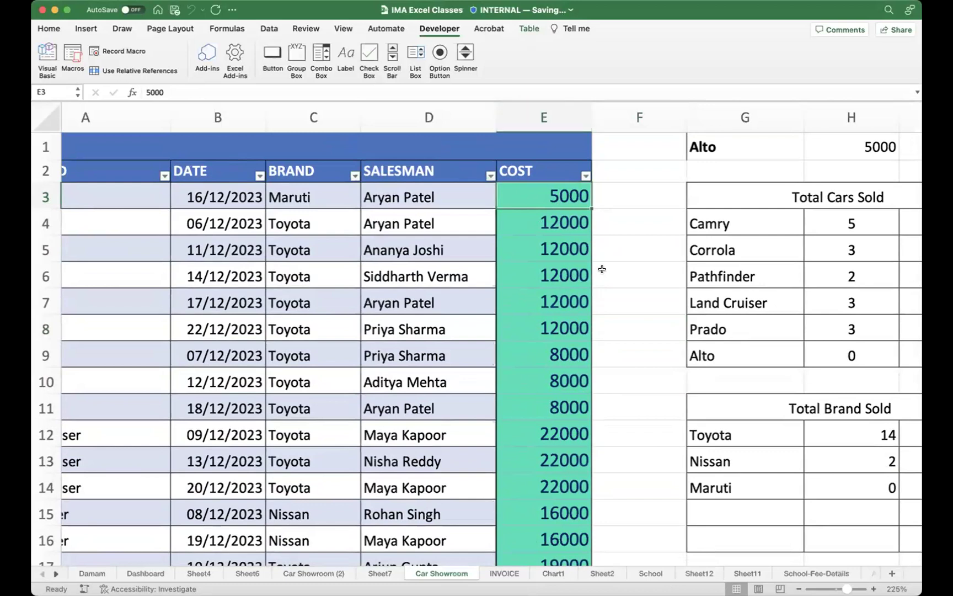
scroll(602, 270, right, 2)
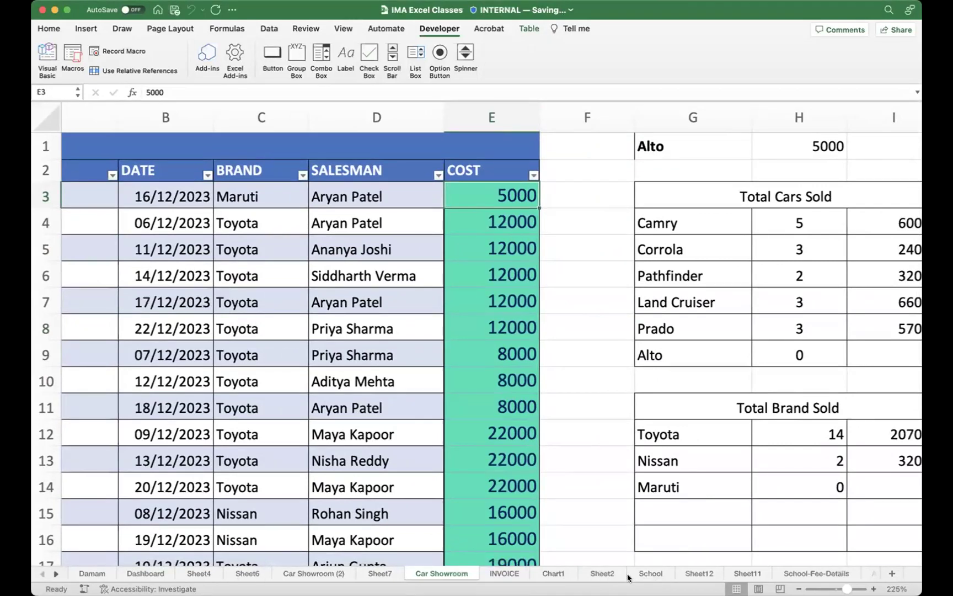
Step: On the School sheet, draw a form button near R5 assigned to the Color_Me macro
click(647, 573)
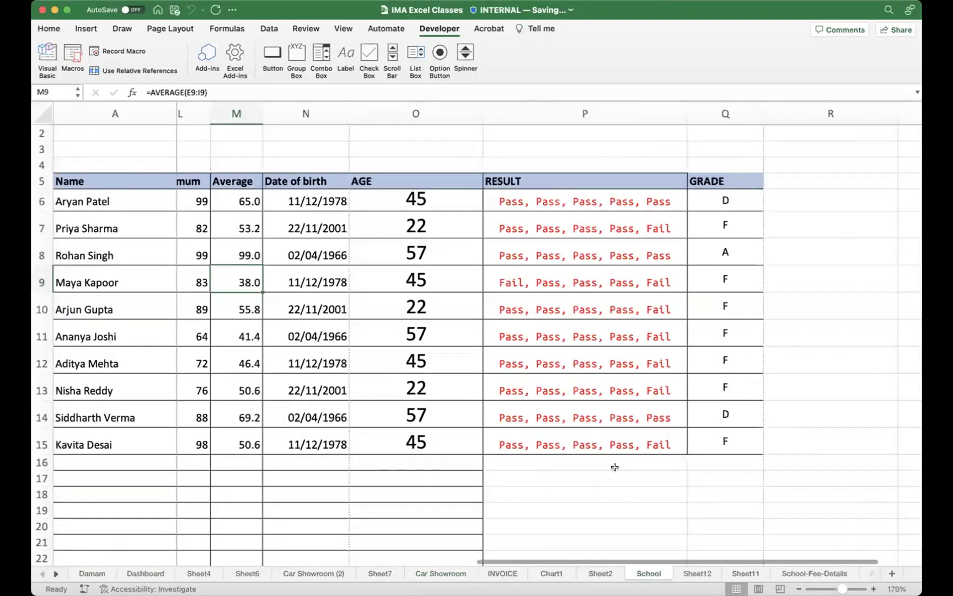
drag(409, 191, 406, 437)
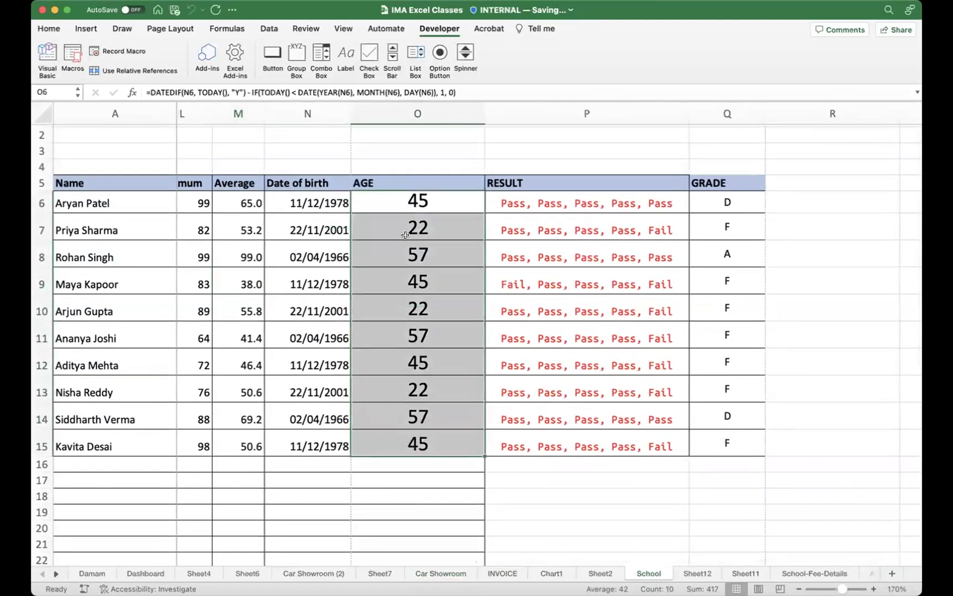
click(561, 136)
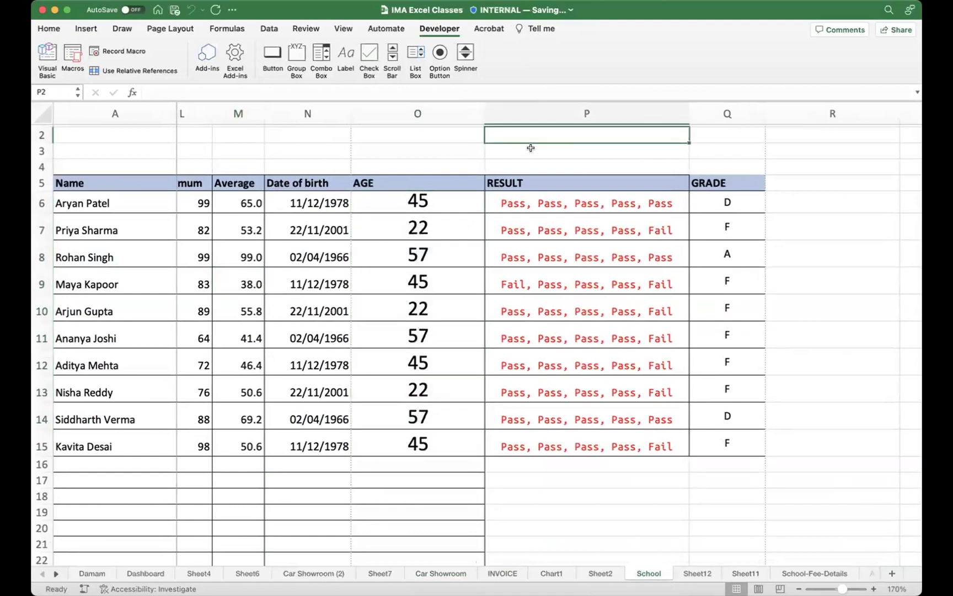
scroll(426, 199, right, 3)
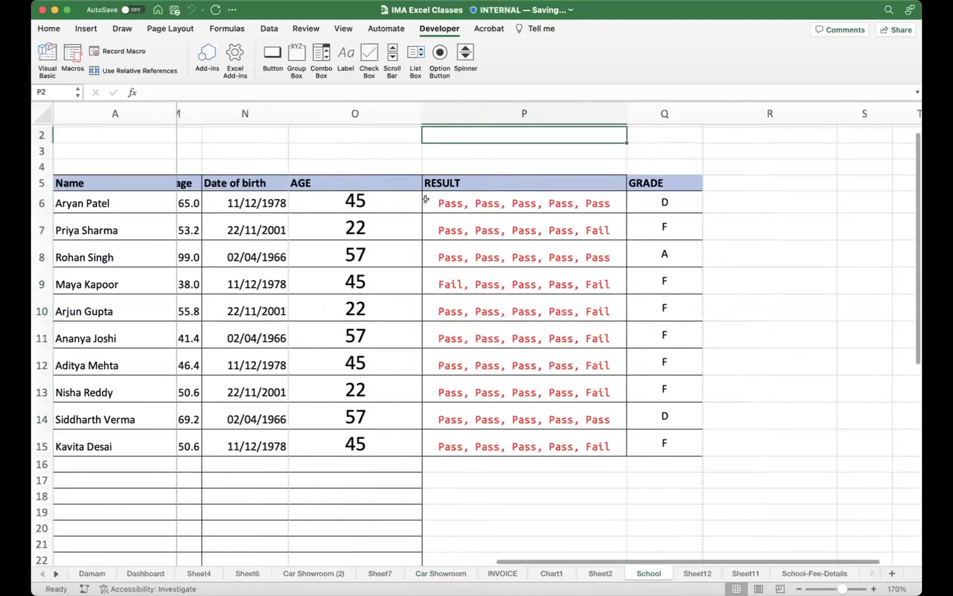
scroll(426, 199, right, 3)
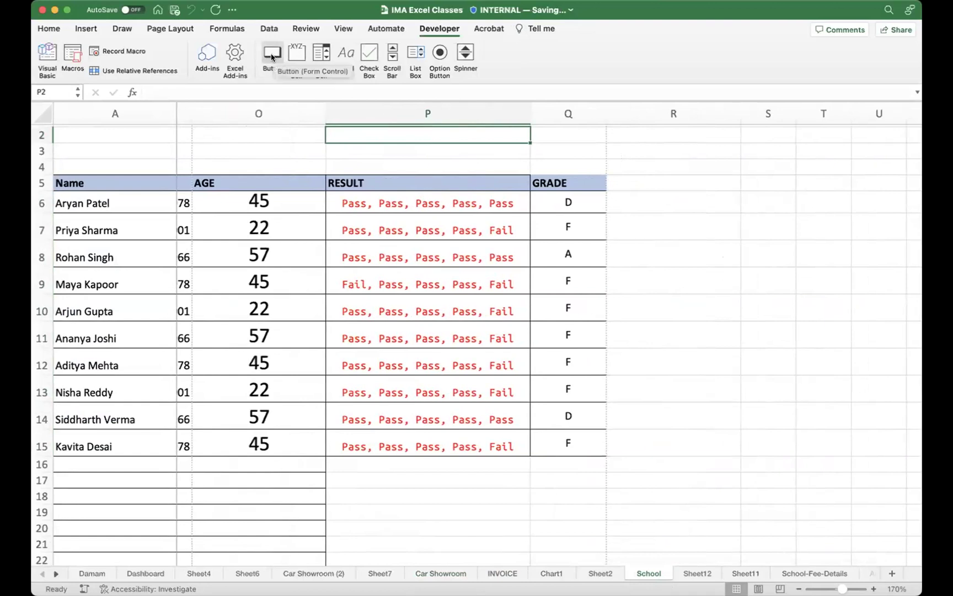
click(273, 55)
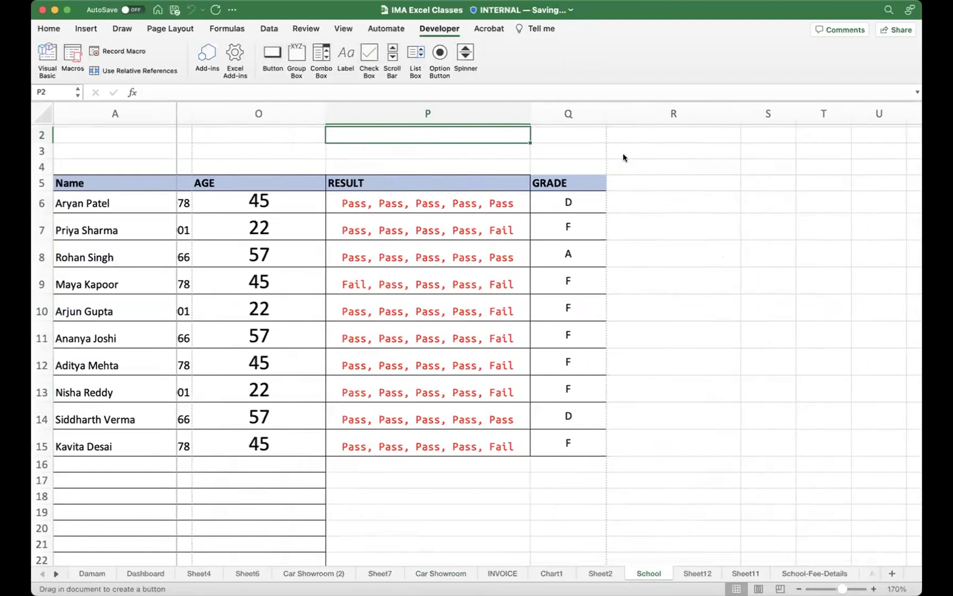
drag(624, 156, 742, 191)
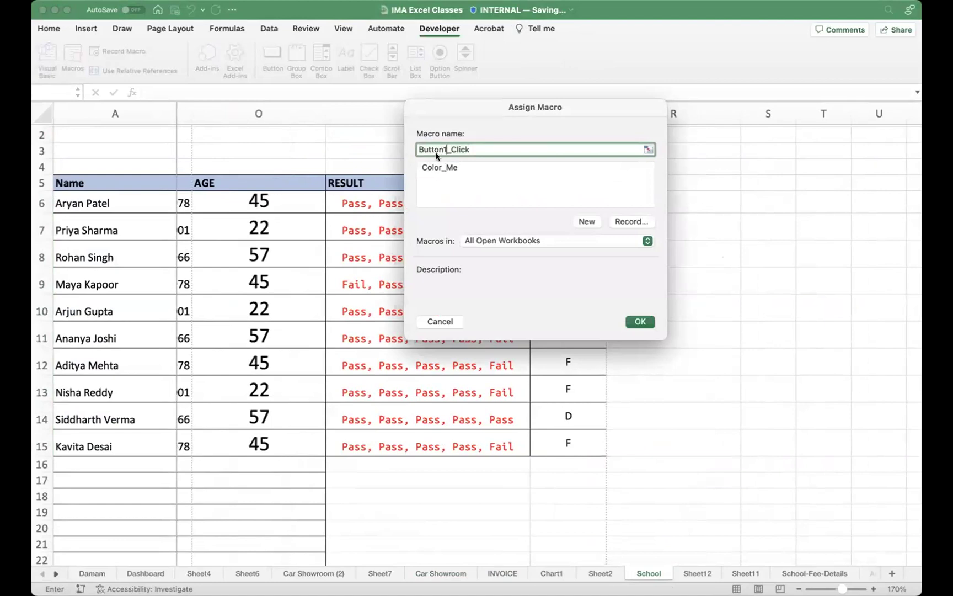
click(457, 168)
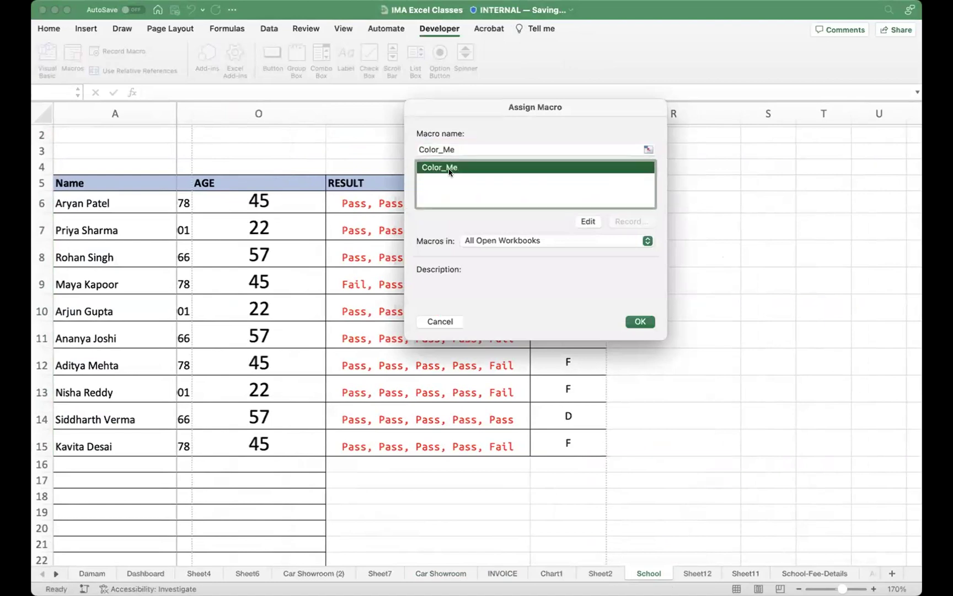
click(640, 321)
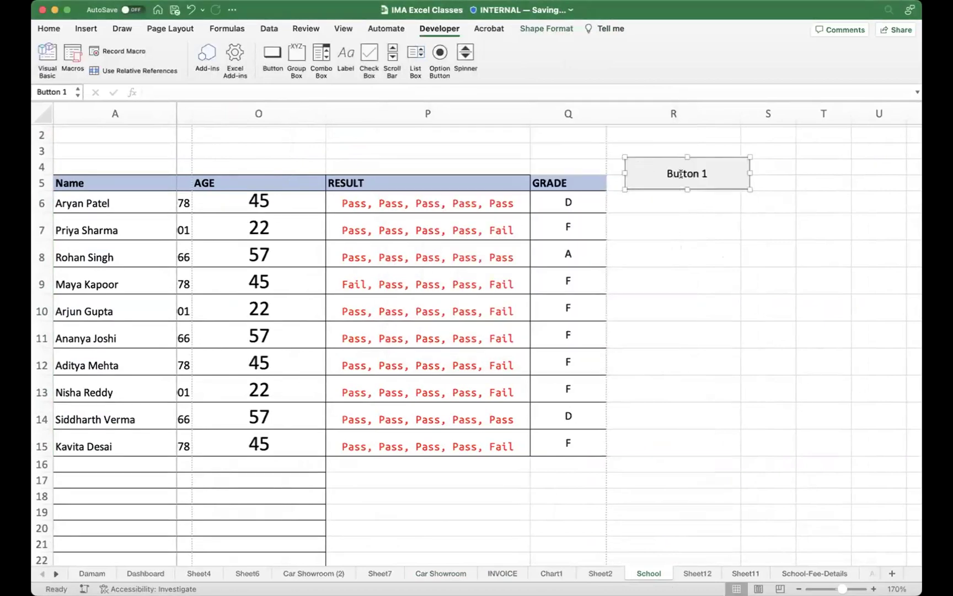
Step: Rename the button's caption from Button 1 to COLOR
click(704, 172)
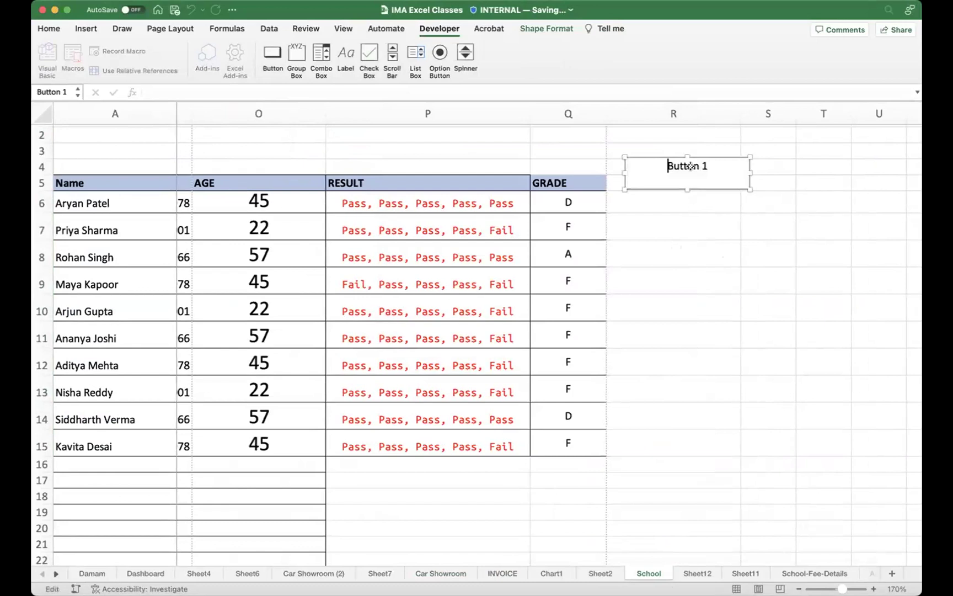
key(shift+Right)
key(shift+Right)
key(shift+Right)
key(shift+Right)
key(shift+Right)
key(shift+Right)
key(shift+Right)
key(shift+Right)
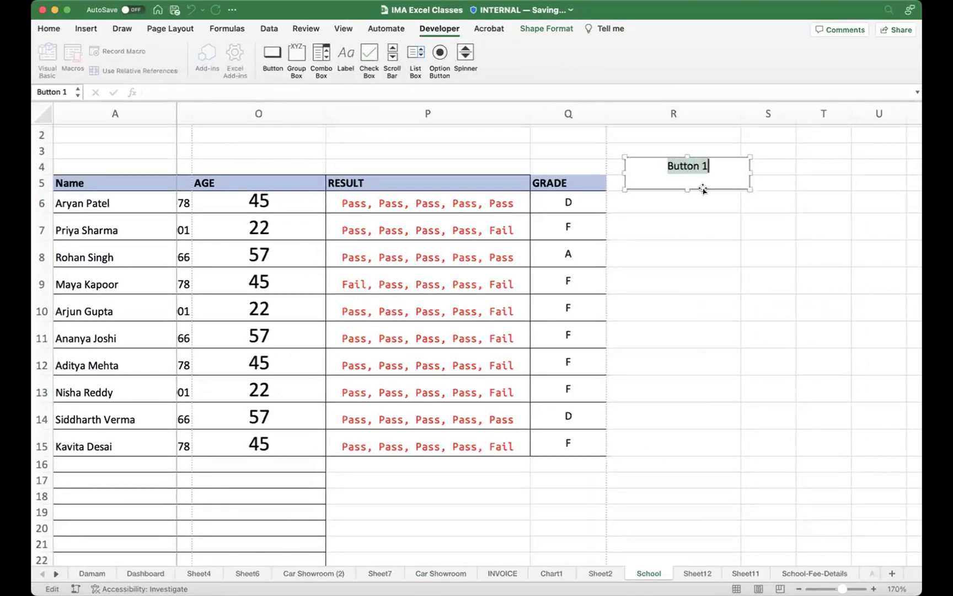
text(COLOR)
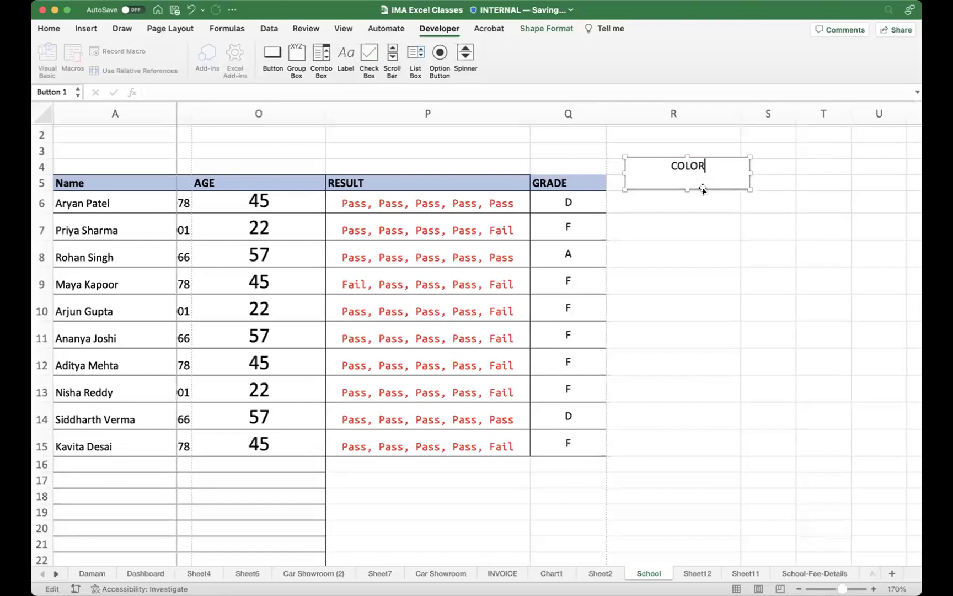
key(Return)
key(BackSpace)
click(669, 336)
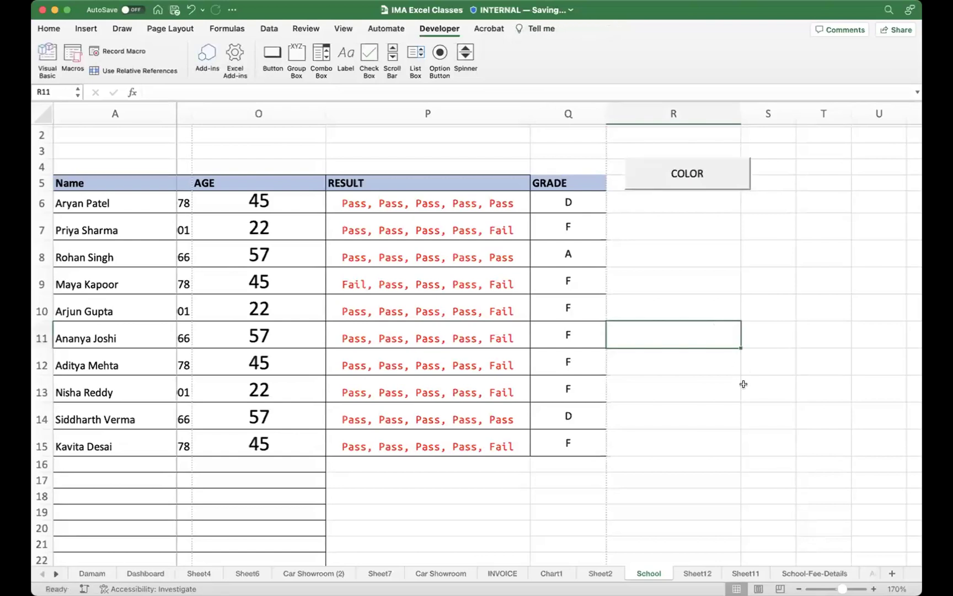
drag(285, 202, 250, 438)
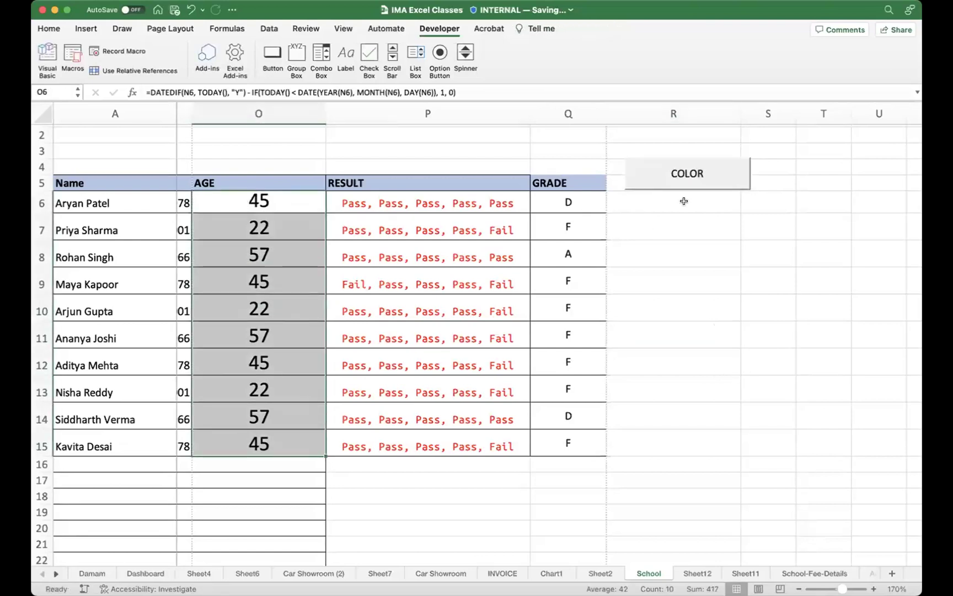
click(692, 174)
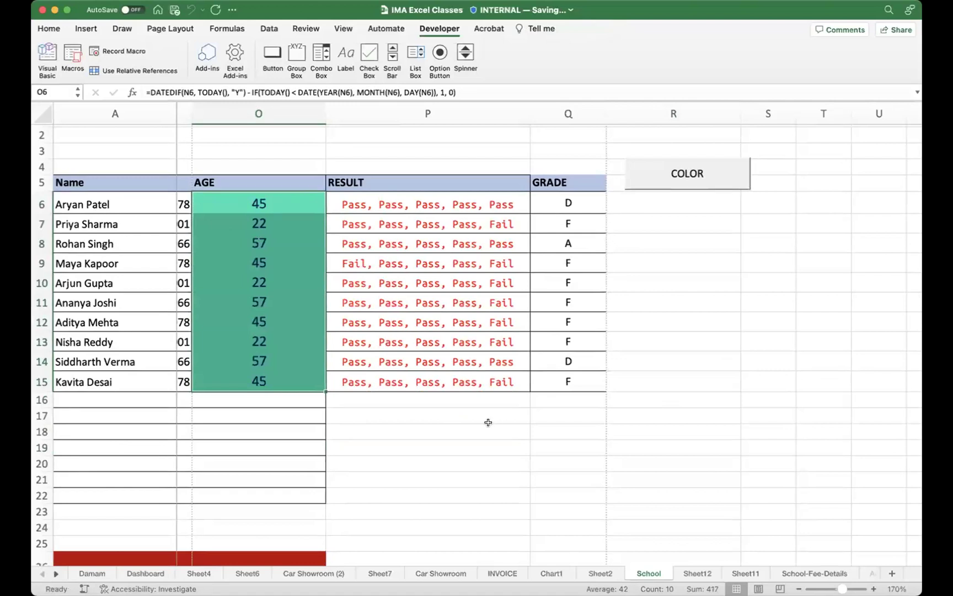
click(788, 335)
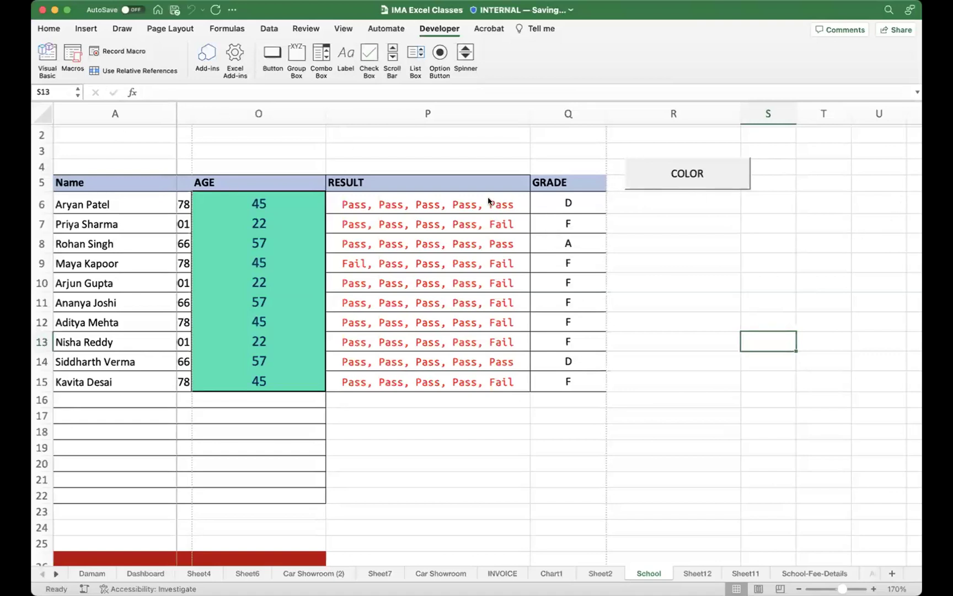
key(ctrl+a)
mouse_move(247, 203)
mouse_down()
mouse_move(65, 72)
mouse_move(37, 70)
mouse_move(54, 87)
mouse_move(55, 61)
mouse_move(50, 91)
mouse_up()
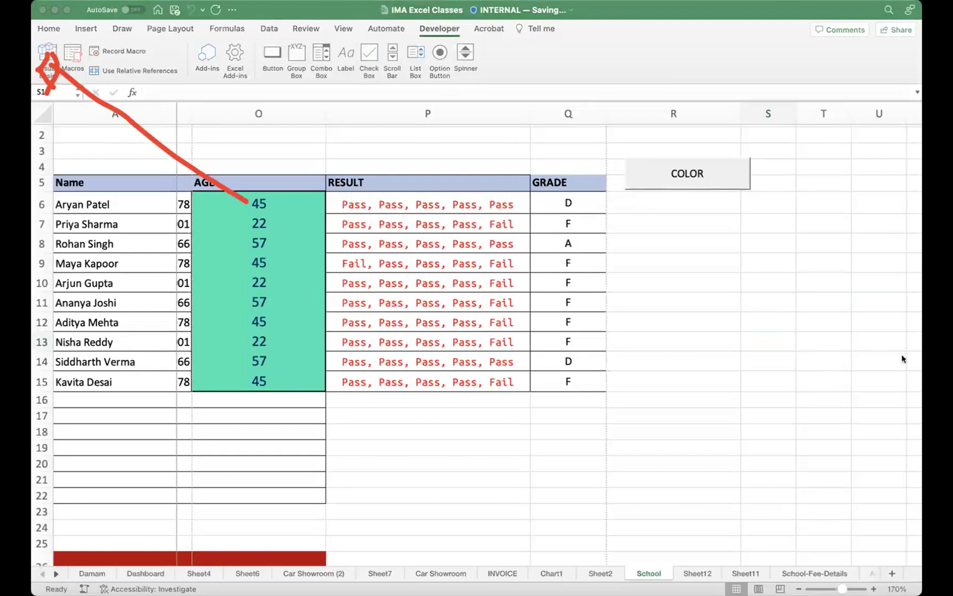
key(Escape)
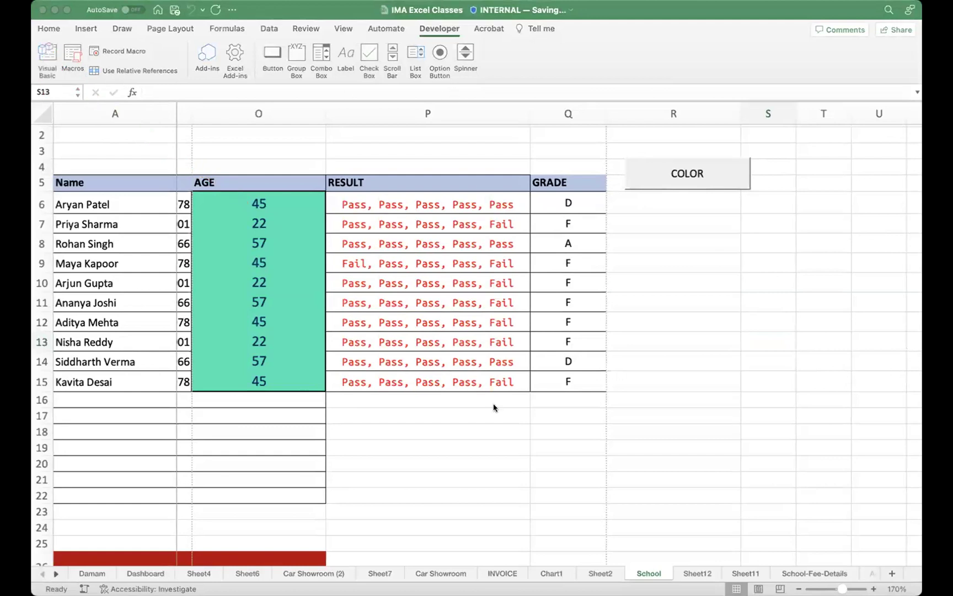
click(269, 210)
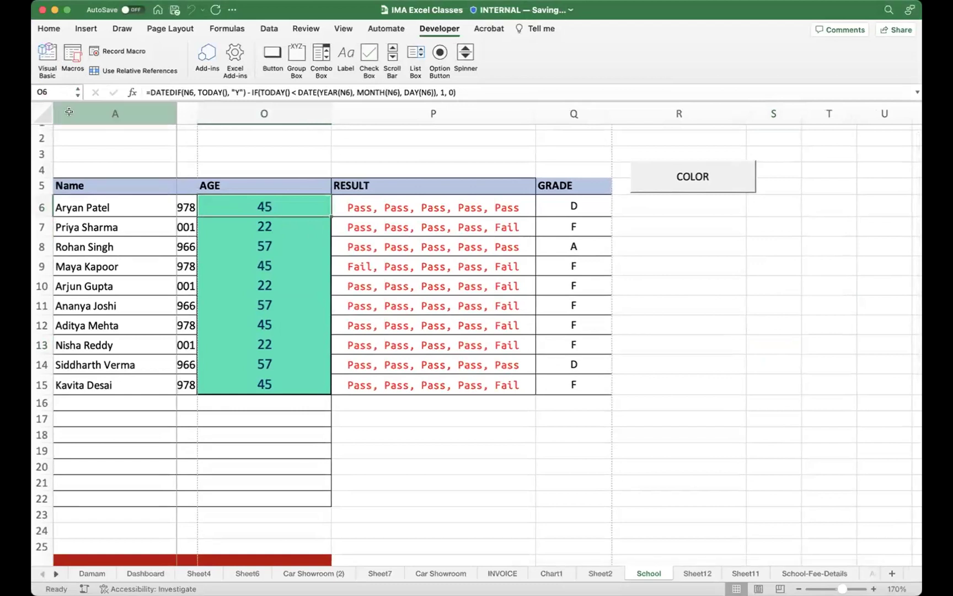
click(46, 57)
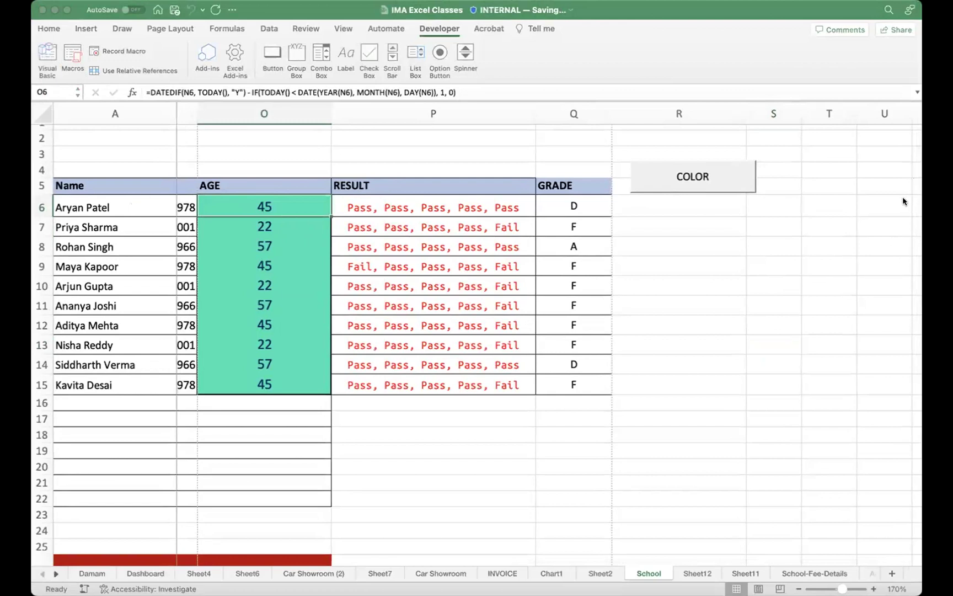
mouse_move(496, 244)
mouse_down()
mouse_move(170, 165)
mouse_move(56, 149)
mouse_up()
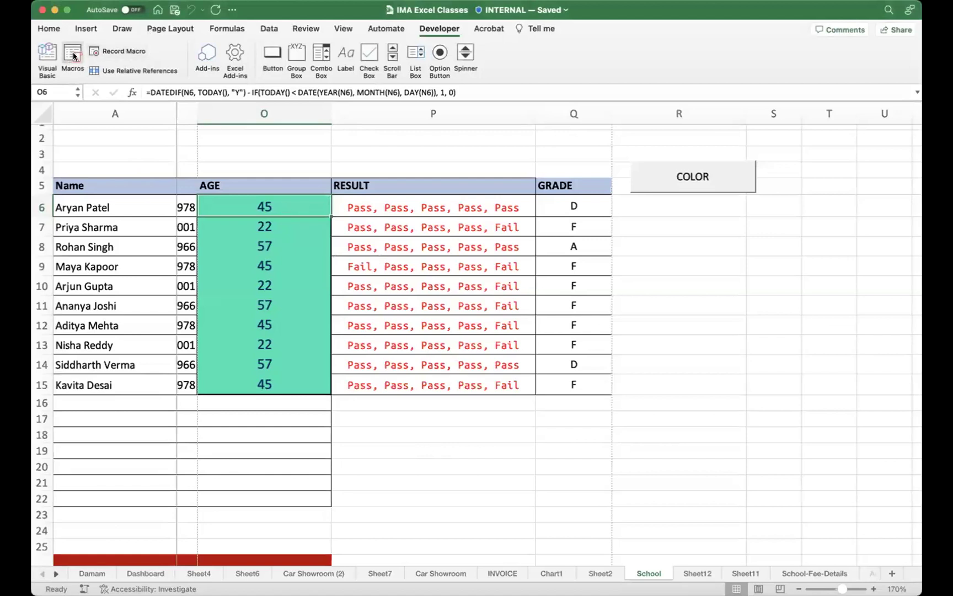
Step: Use the COLOR button to apply Color_Me to O6, then to the whole age range O6:O15
click(697, 173)
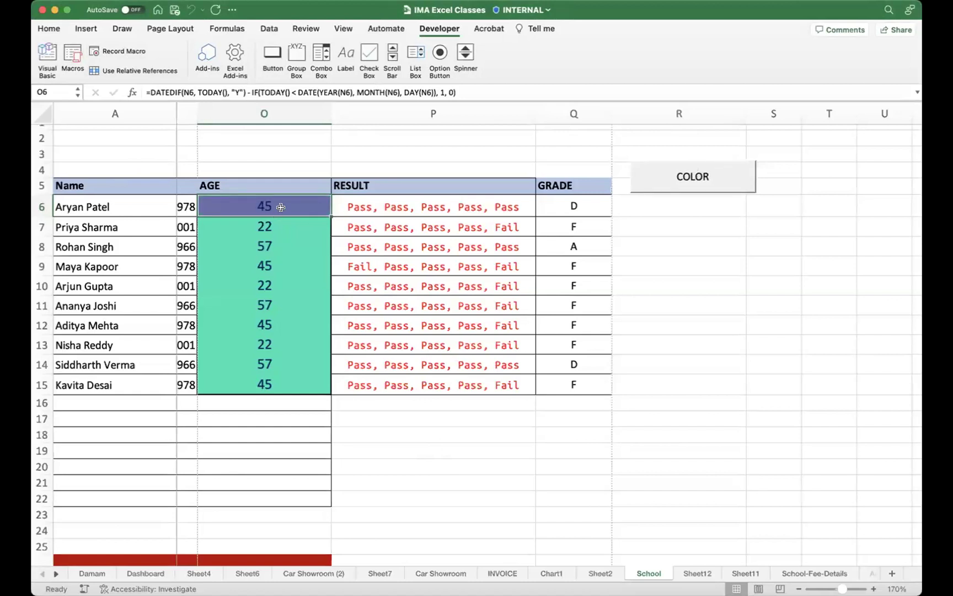
drag(283, 206, 260, 385)
click(693, 177)
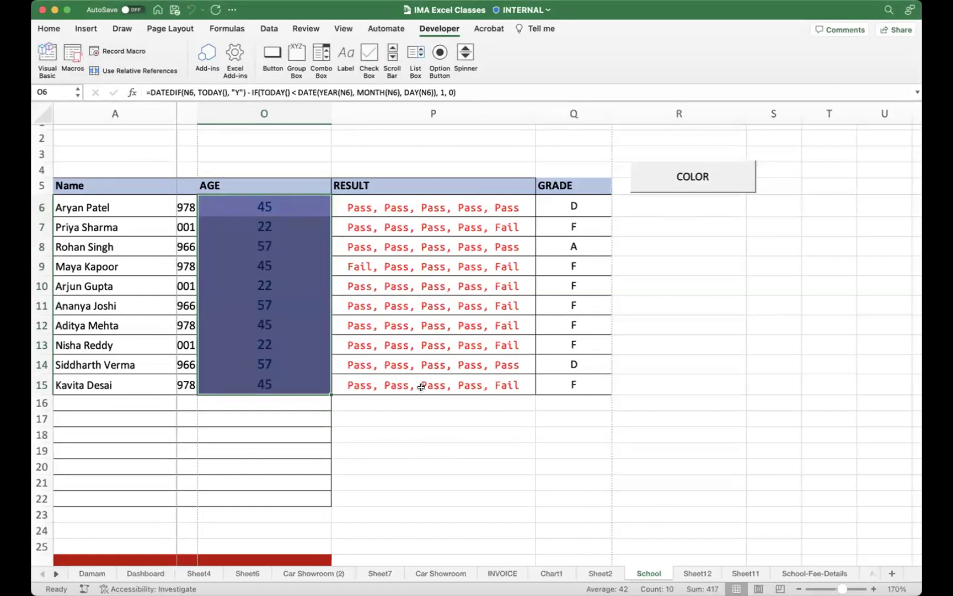
scroll(534, 411, right, 3)
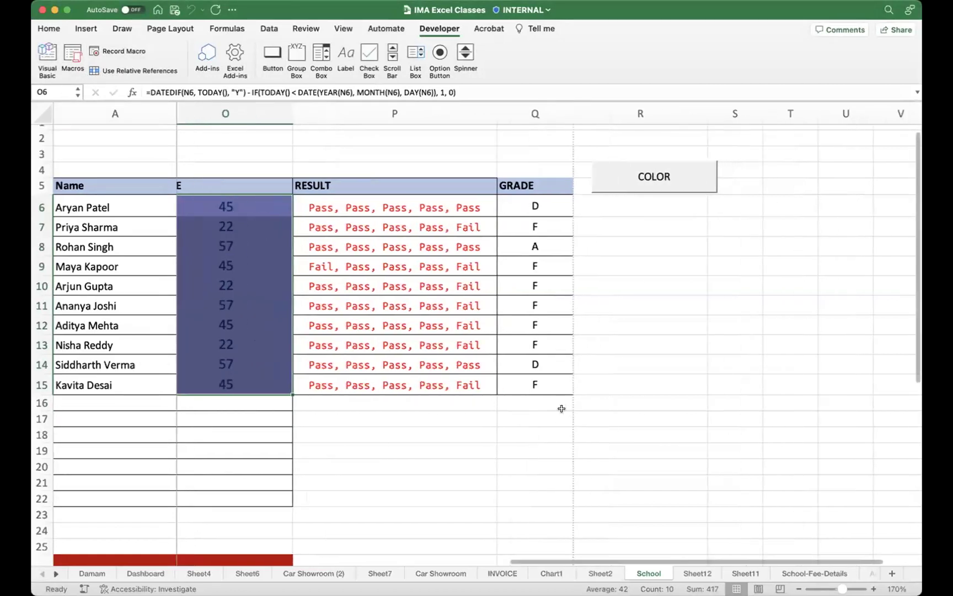
scroll(559, 408, left, 3)
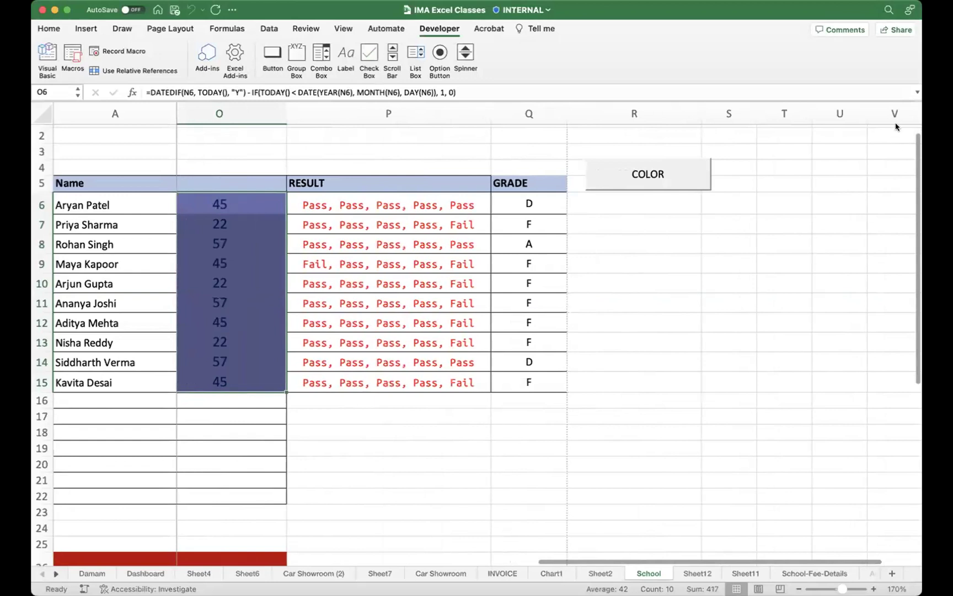
click(781, 477)
scroll(756, 549, right, 10)
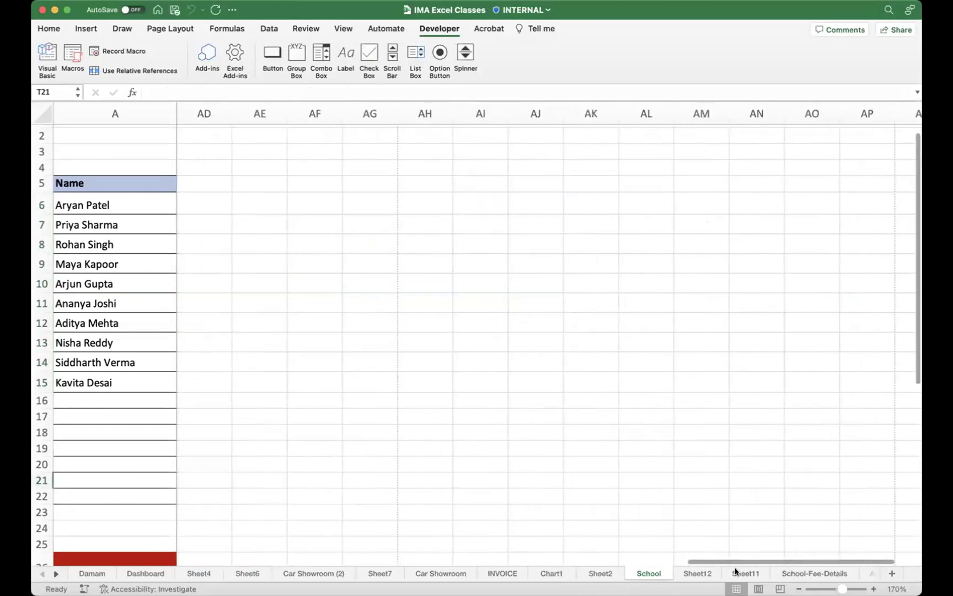
Step: On Sheet11, enter a Student Name header in A2, widen column A, and list four student names
click(737, 572)
scroll(156, 210, up, 2)
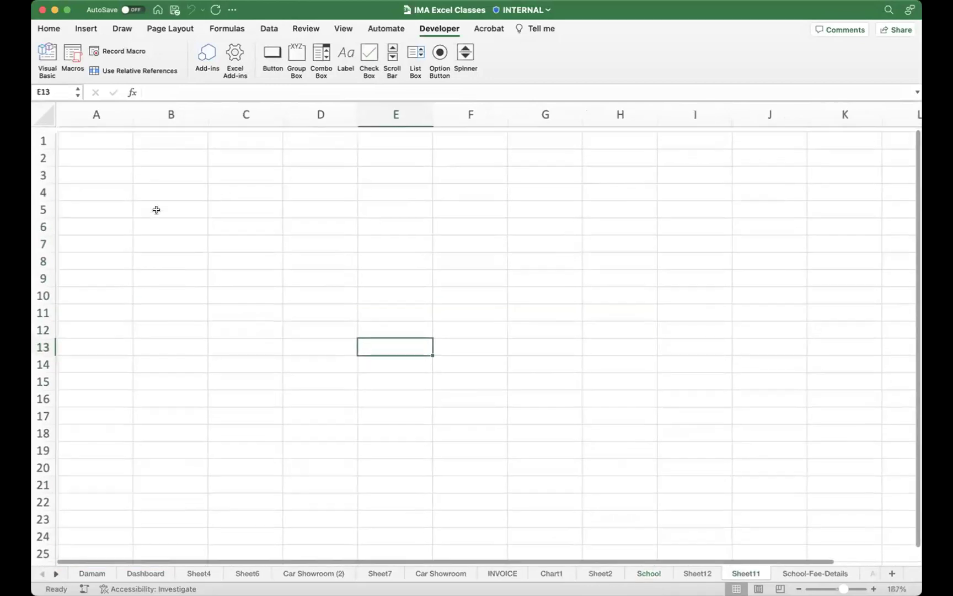
click(111, 158)
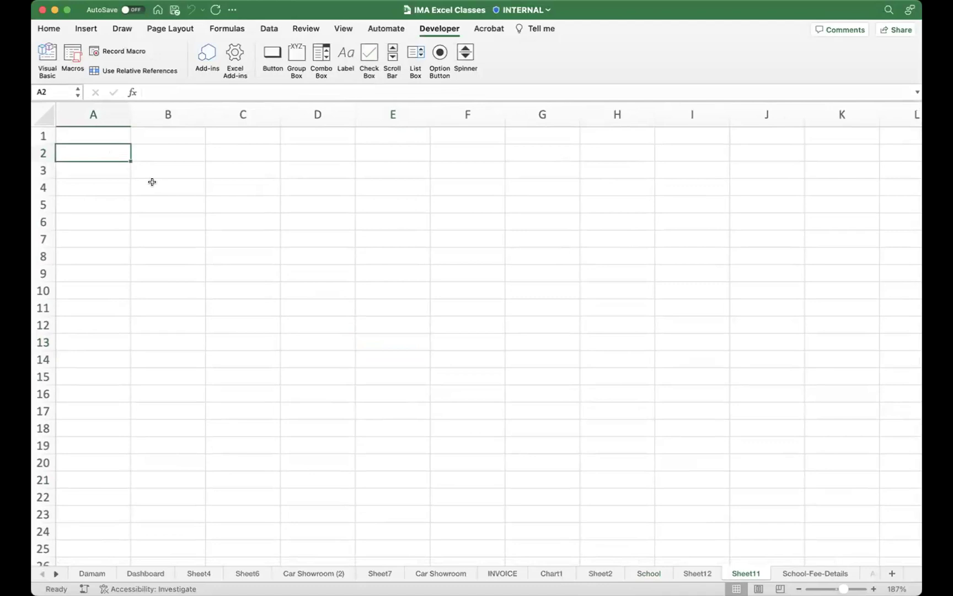
text(Student Name)
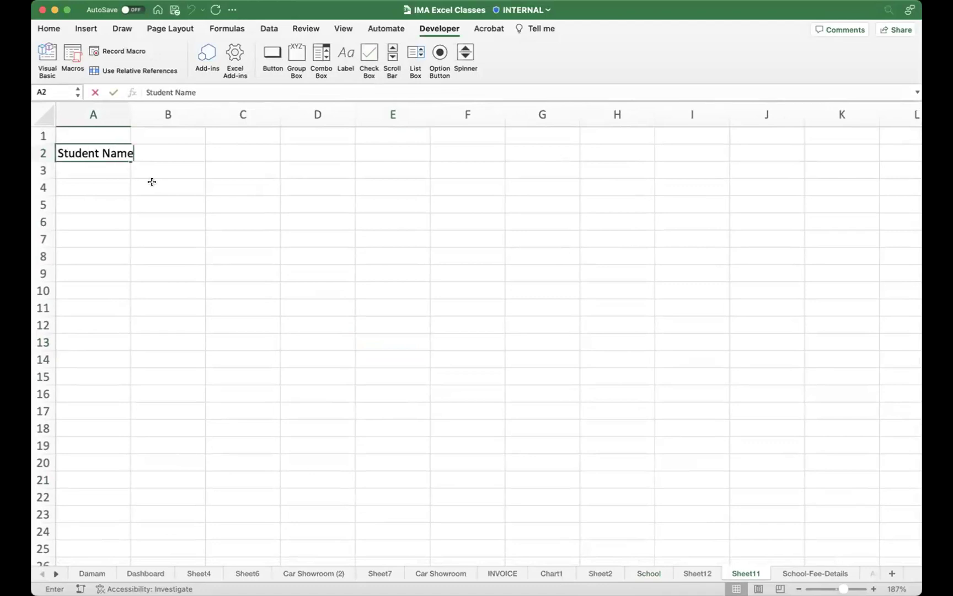
key(Return)
drag(130, 113, 146, 111)
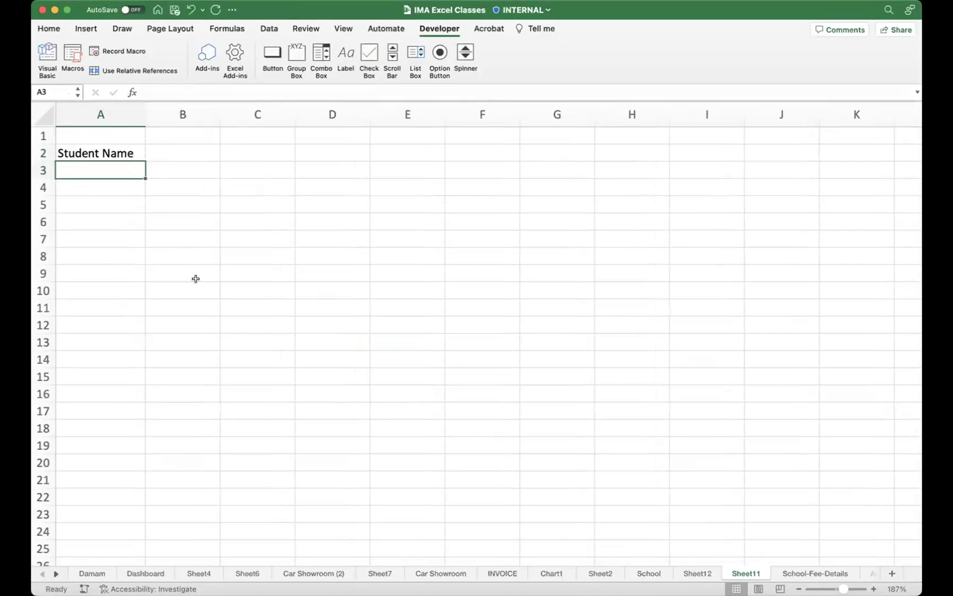
drag(146, 111, 192, 133)
key(Return)
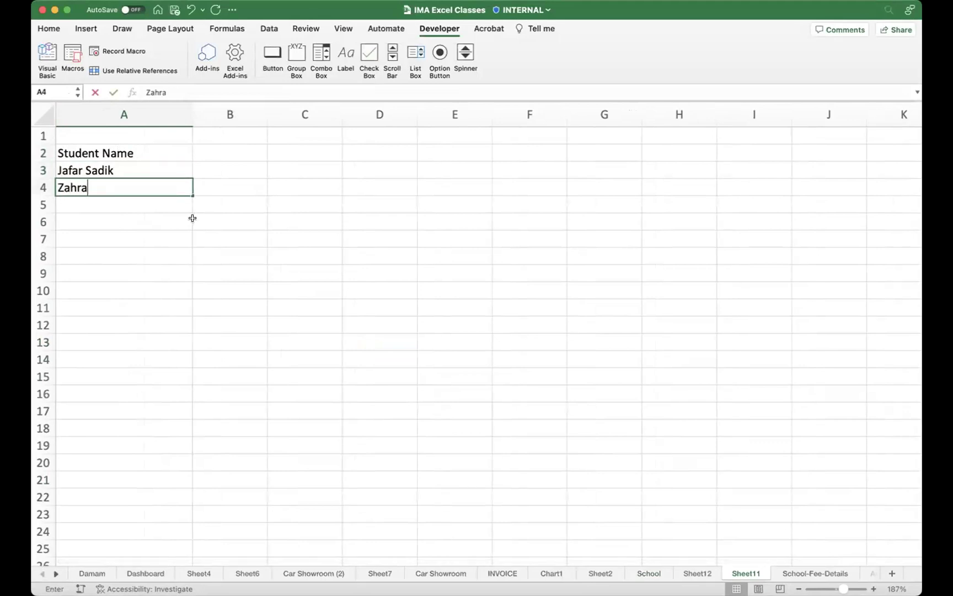
key(Return)
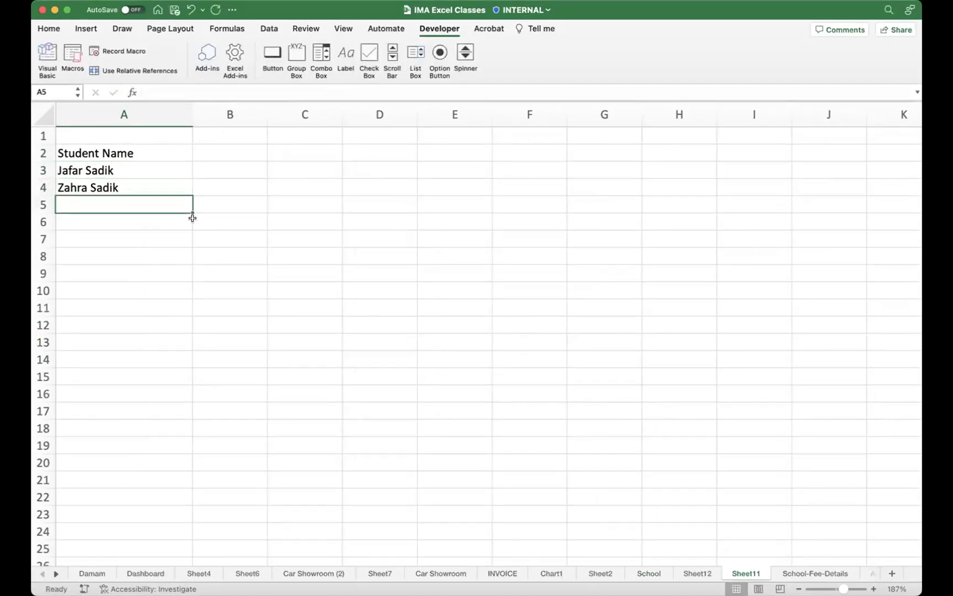
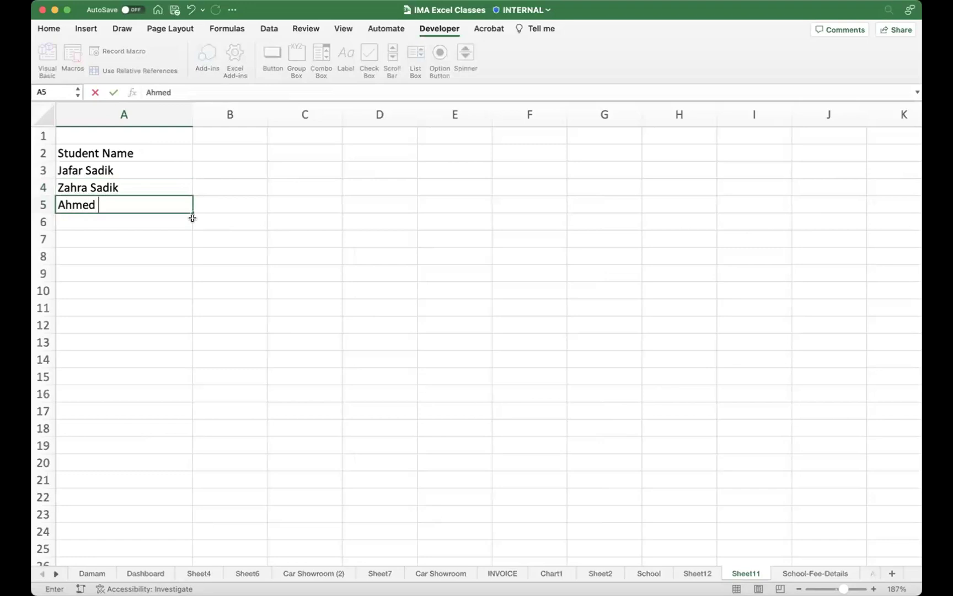
key(Return)
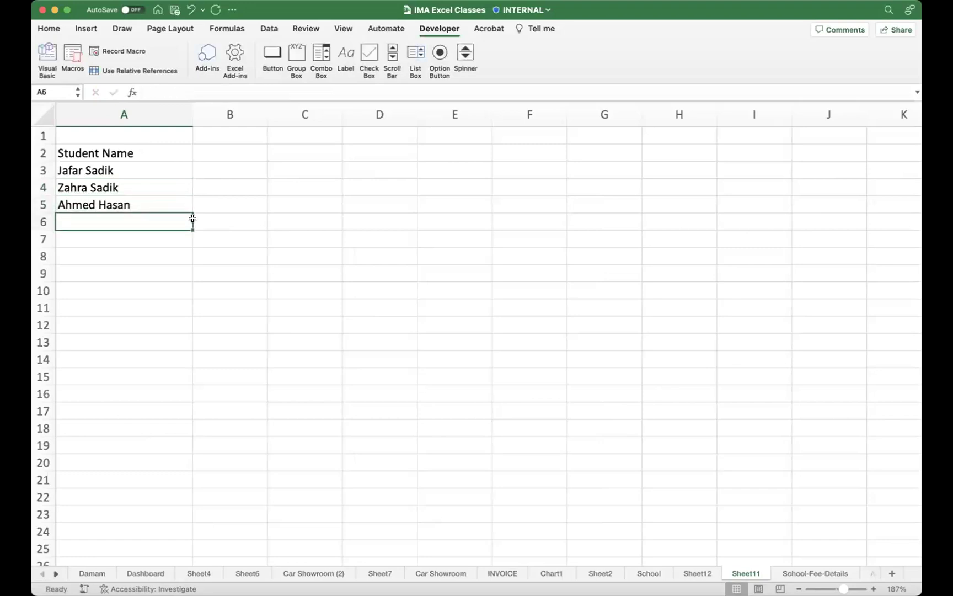
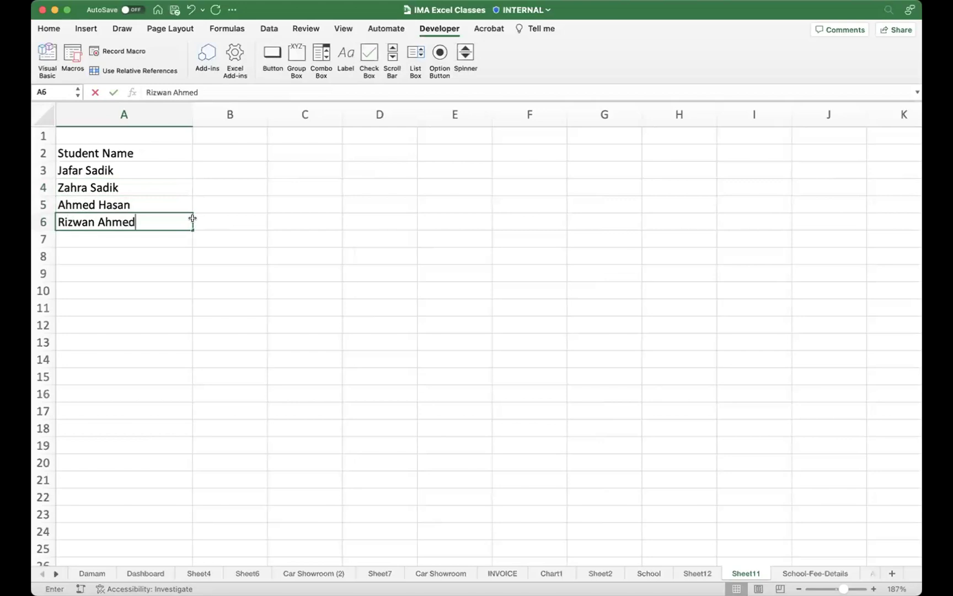
key(Return)
Step: Make the header row A2:C2 bold
drag(128, 153, 241, 184)
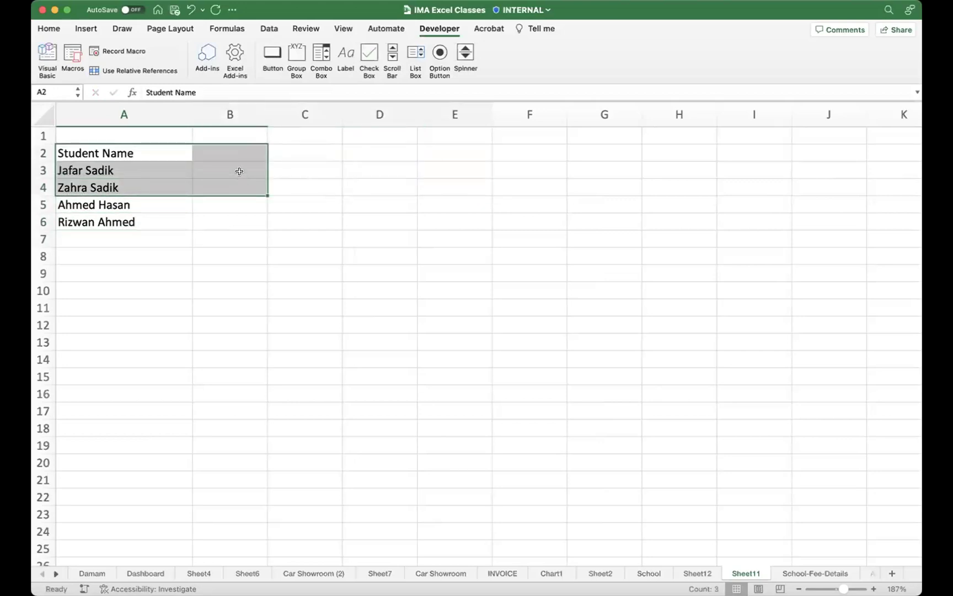
click(255, 152)
click(132, 152)
drag(132, 152, 298, 157)
key(super+b)
Step: Enter a Marks header in B2 with marks 77, 55, 33 and 22 below it
click(208, 199)
click(232, 154)
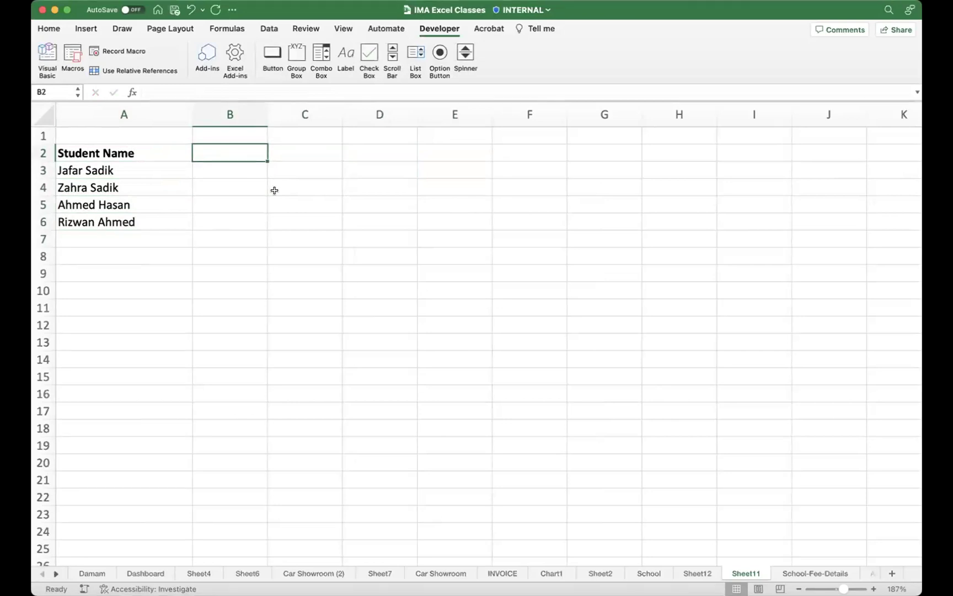
text(Marks)
key(Return)
text(77)
key(Return)
text(55)
key(Return)
text(33)
key(Return)
text(22)
key(Return)
drag(110, 158, 222, 219)
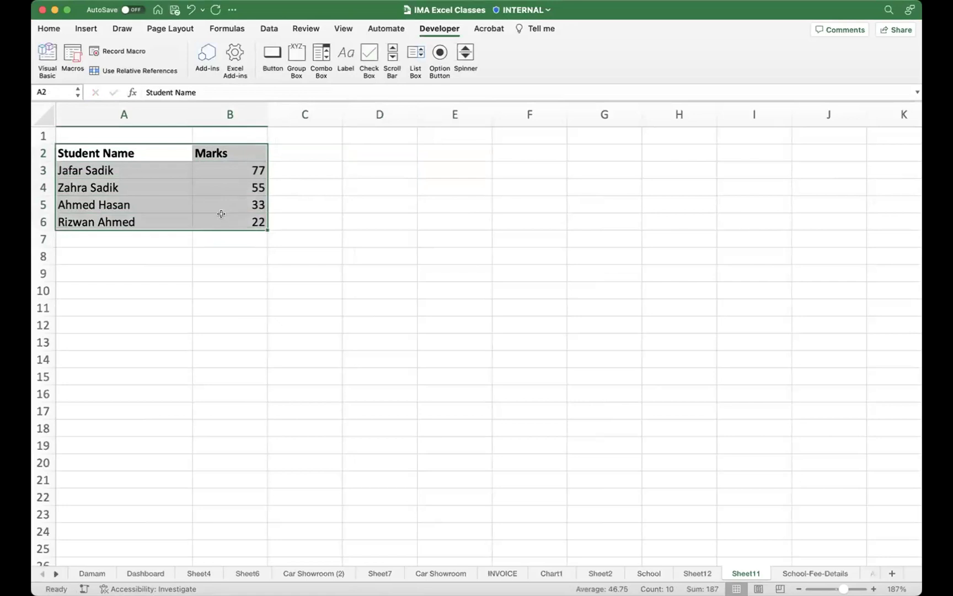
Step: Apply All Borders to the Student Name and Marks table A2:B6
click(52, 30)
click(185, 71)
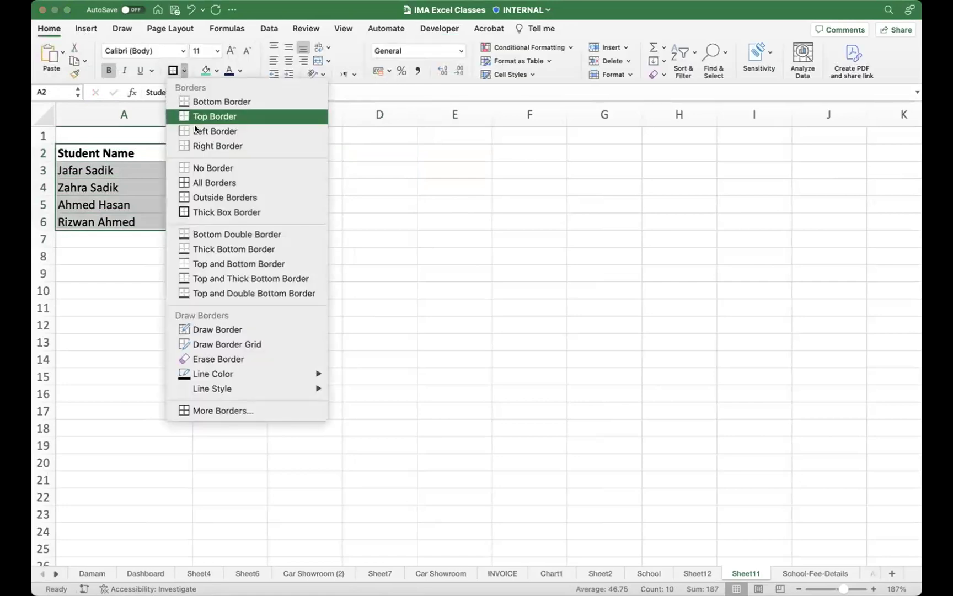
click(206, 183)
click(334, 267)
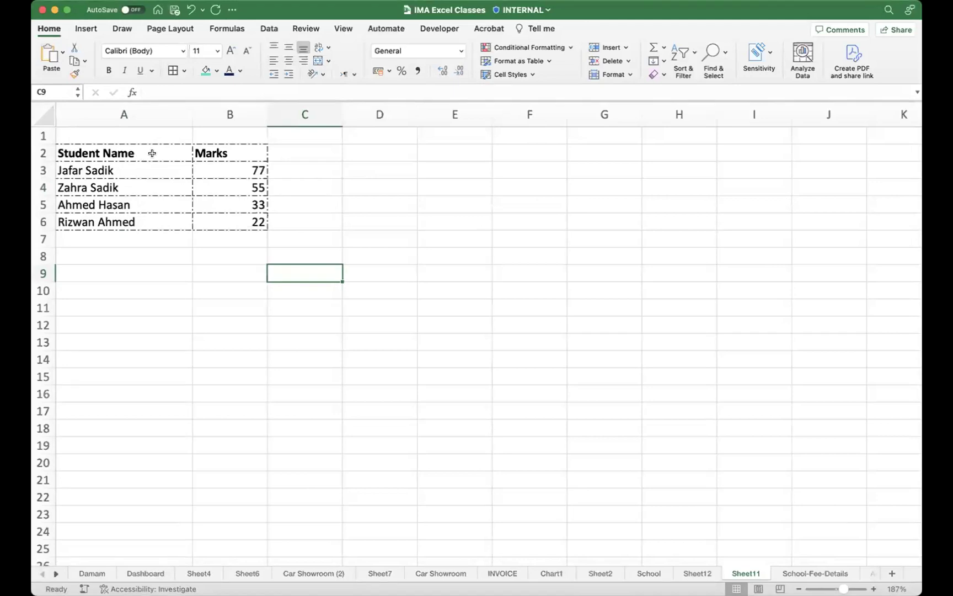
Step: Select the Marks and Student Name headers, then the whole Marks column
click(221, 150)
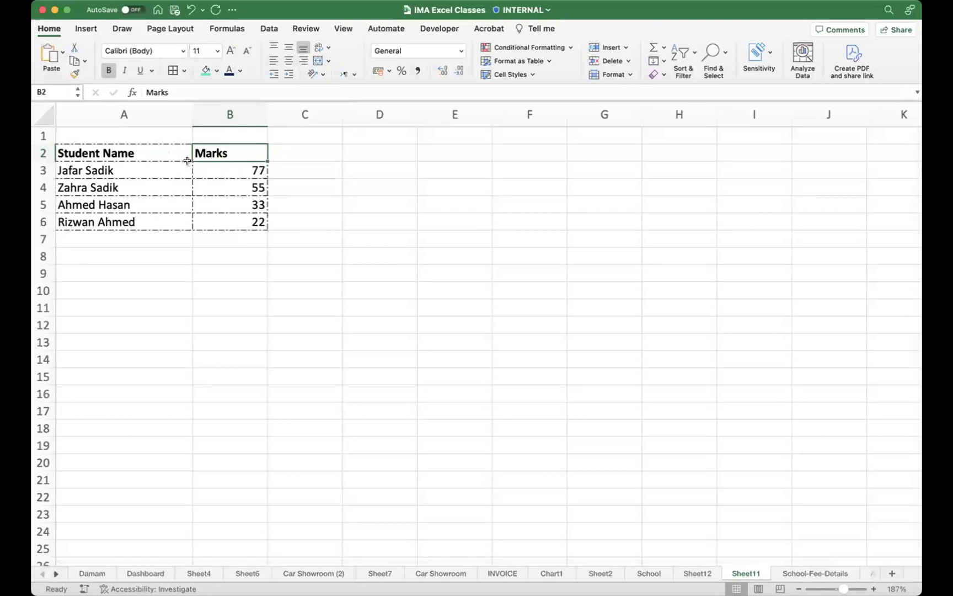
click(171, 150)
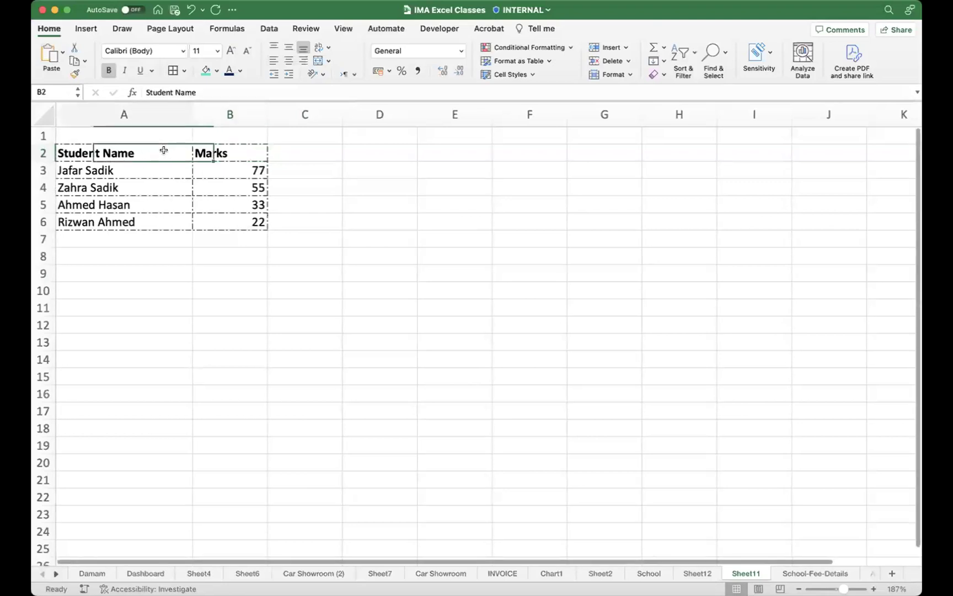
scroll(172, 150, right, 1)
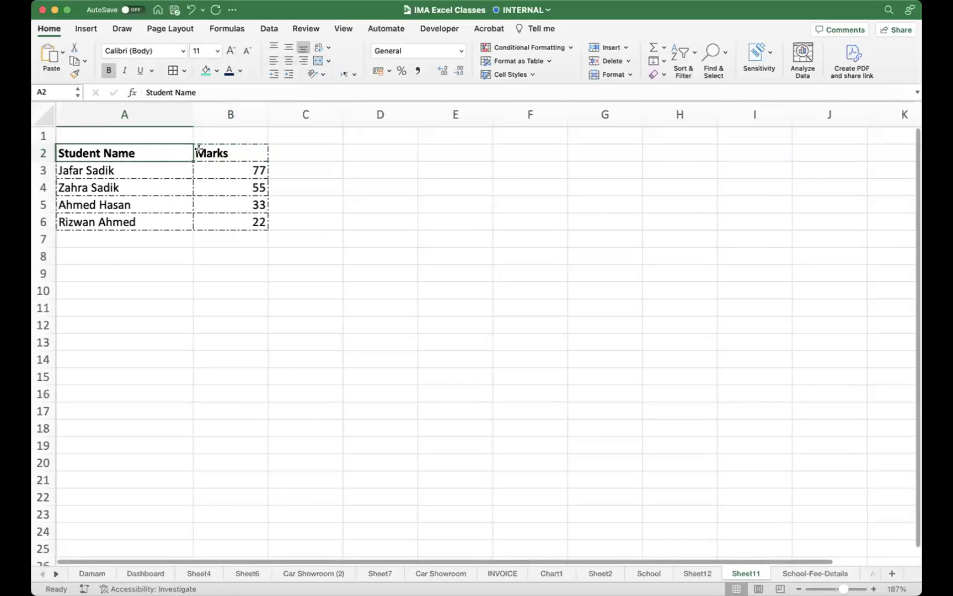
click(202, 110)
Step: Insert an empty column B before Marks, select A3, and bring up the Data ribbon
right_click(202, 111)
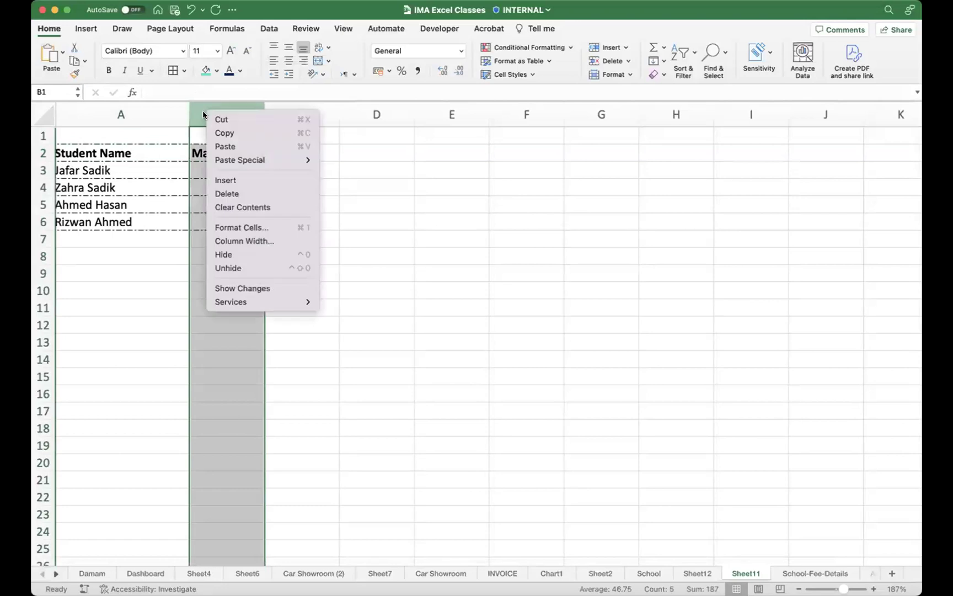
click(236, 183)
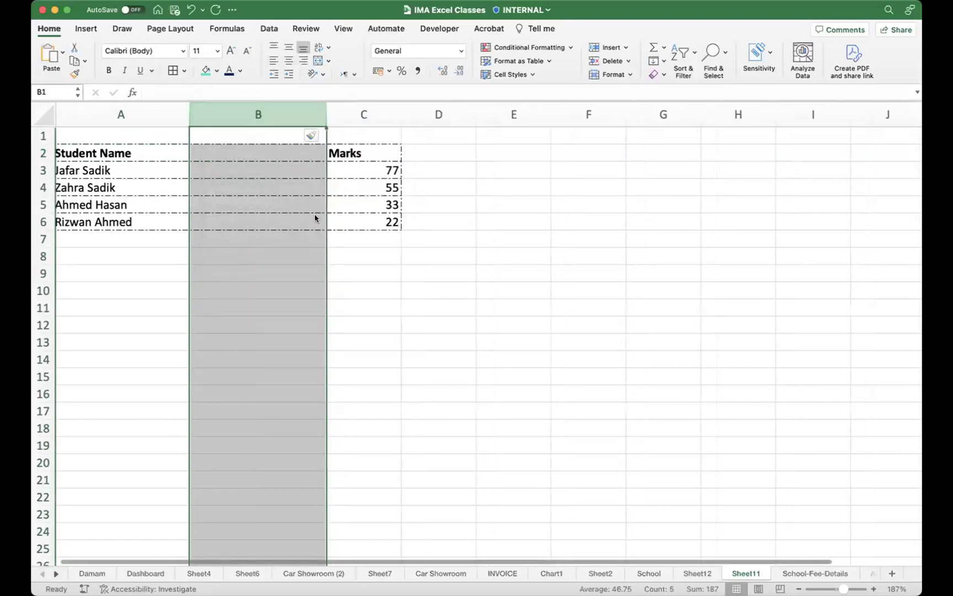
click(232, 148)
click(145, 168)
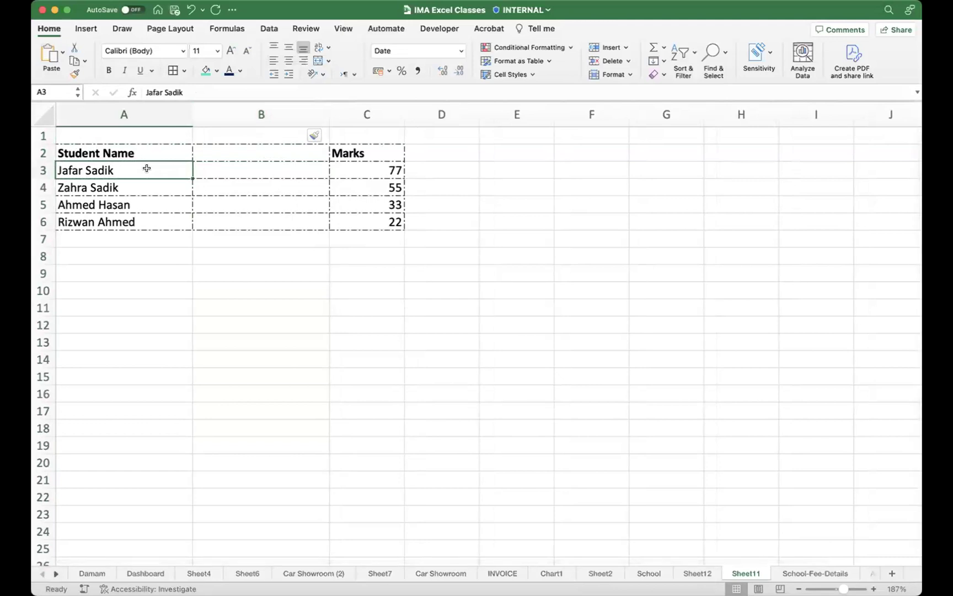
scroll(437, 143, down, 1)
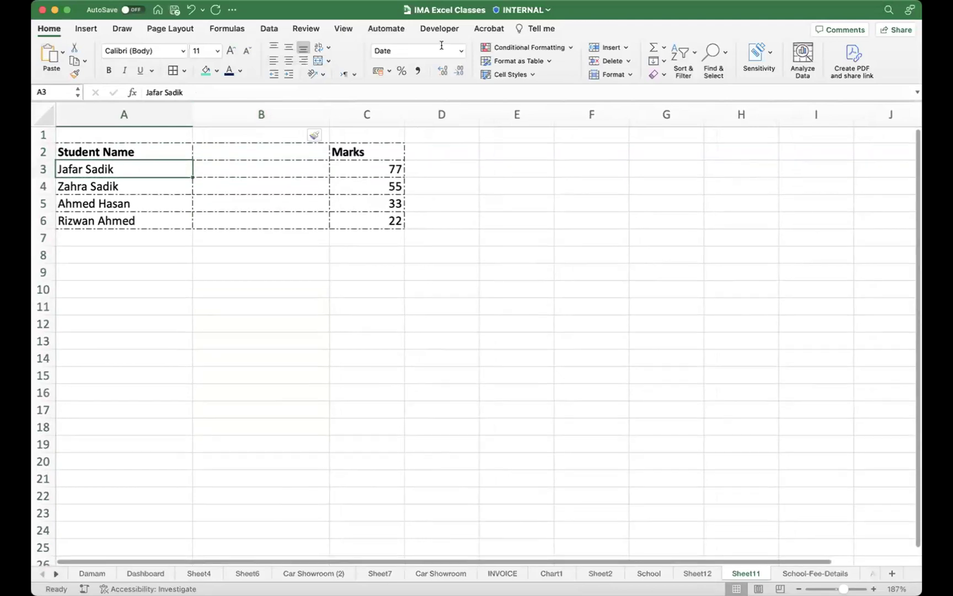
click(272, 29)
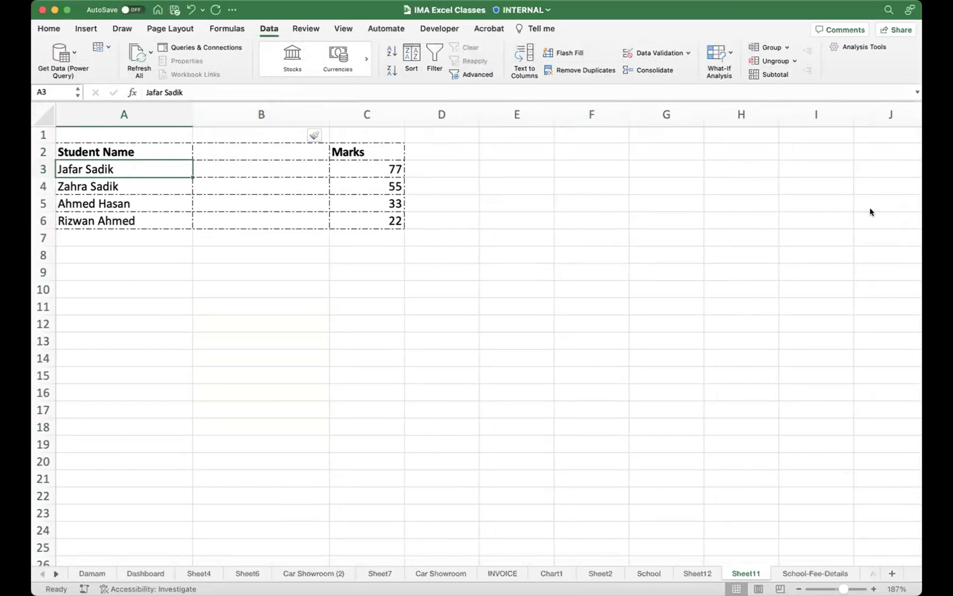
Step: Start Text to Columns on cell A3, then close the wizard without splitting
drag(652, 246, 523, 56)
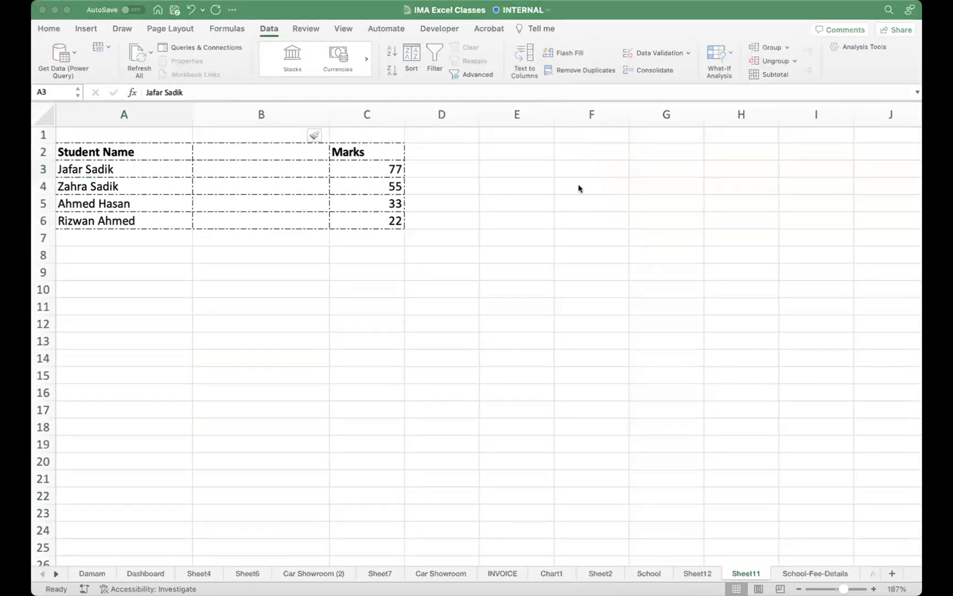
click(166, 163)
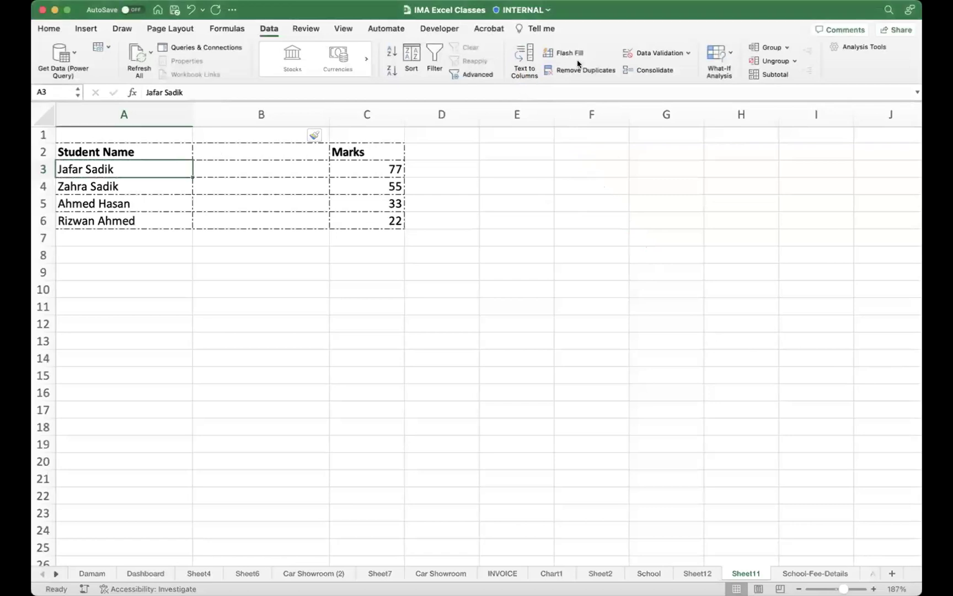
click(524, 55)
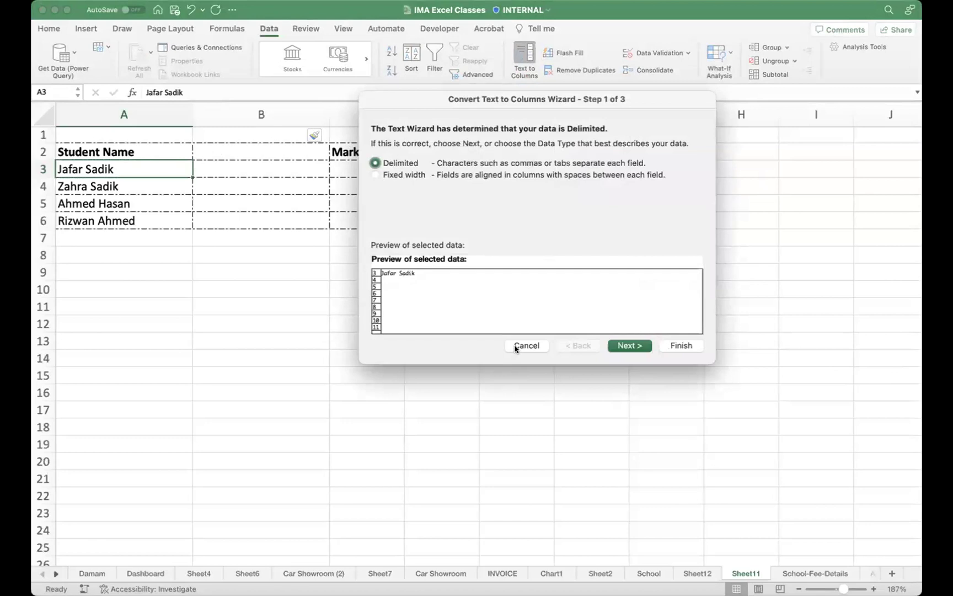
click(515, 347)
Step: Split names in A3:A6 on spaces instead of tabs, replacing existing cells in column B
drag(133, 168, 135, 219)
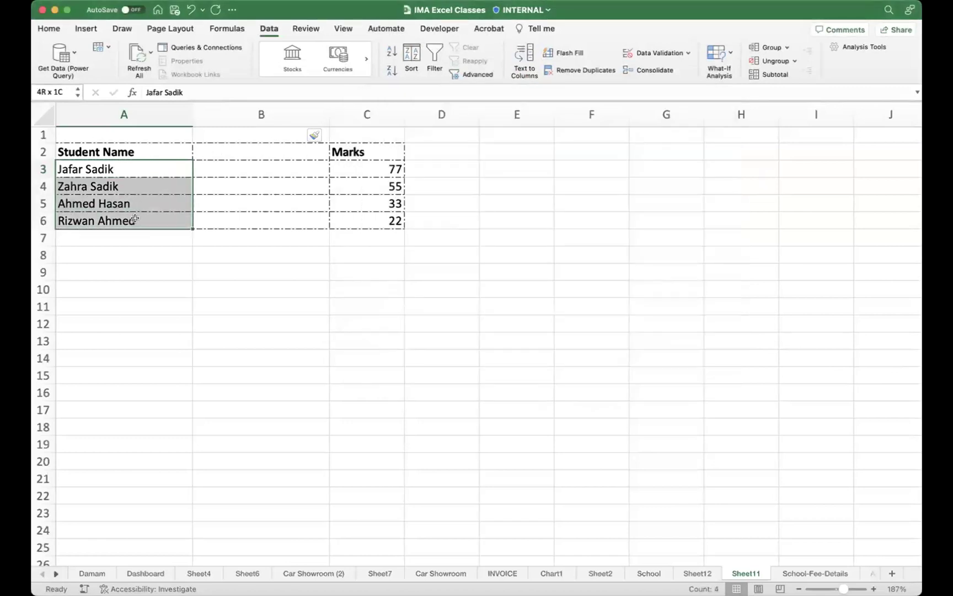
click(524, 55)
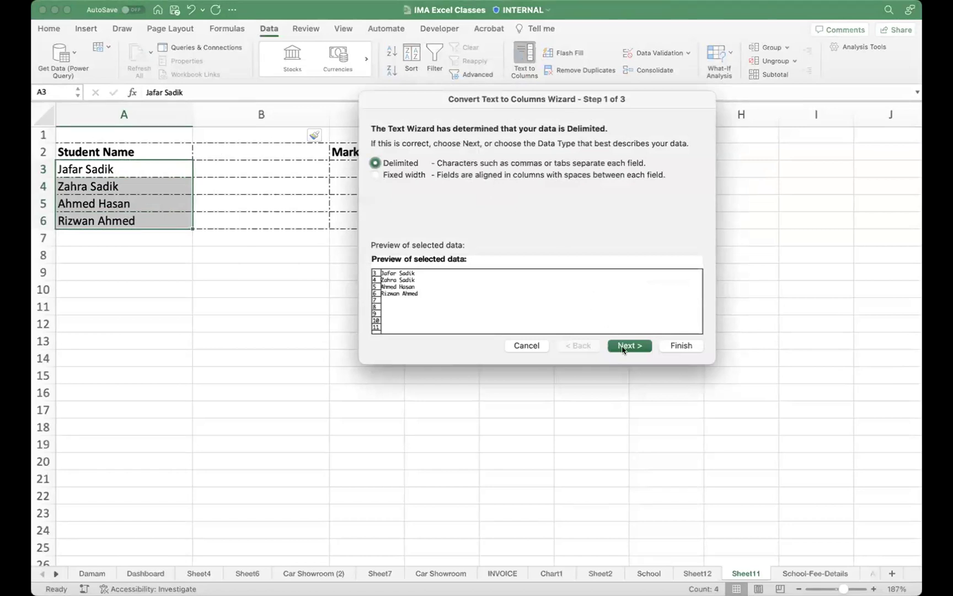
click(623, 348)
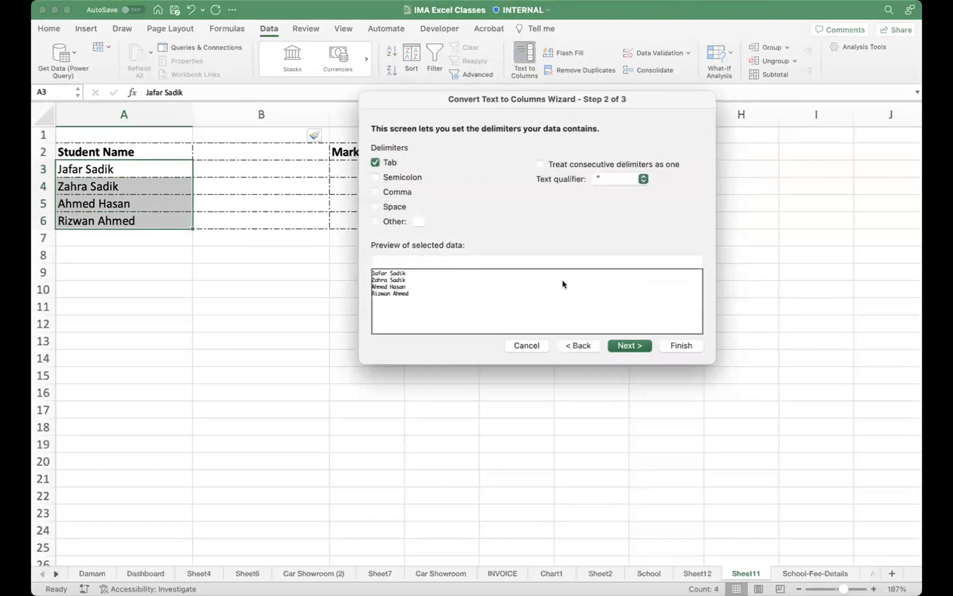
click(374, 163)
click(374, 207)
click(628, 346)
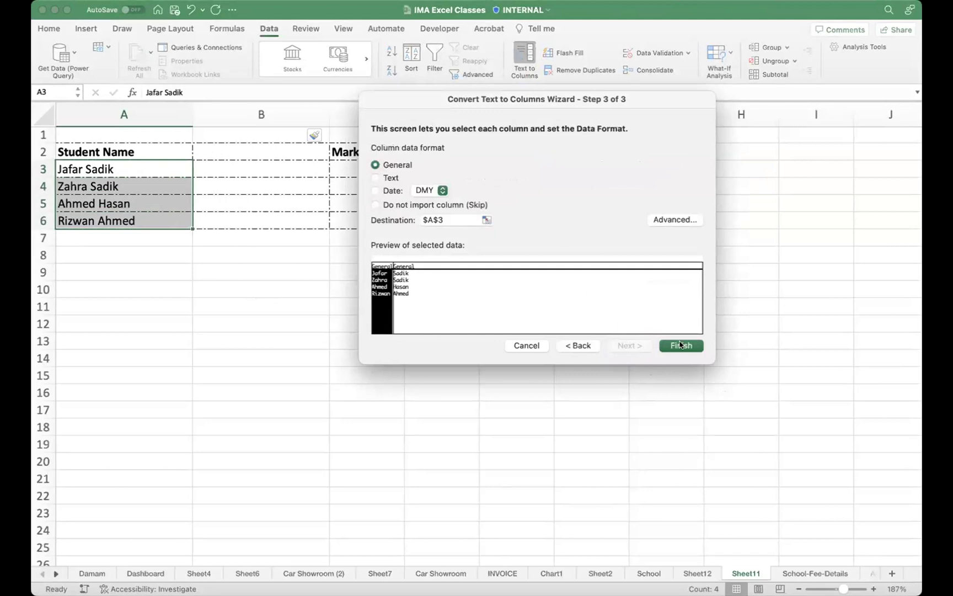
click(682, 345)
click(566, 243)
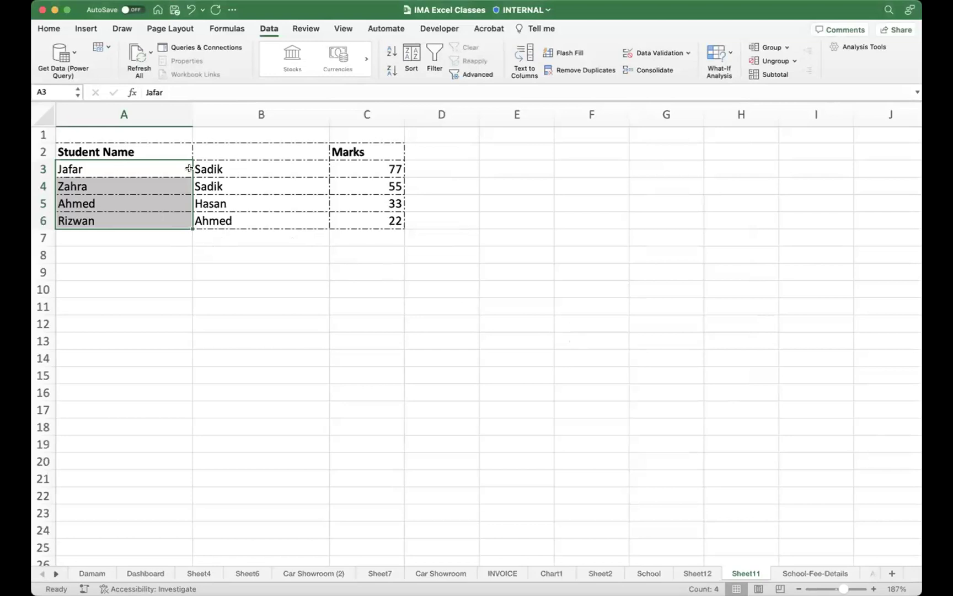
Step: Inspect the split result: first name in A3 and surname in B3
click(92, 167)
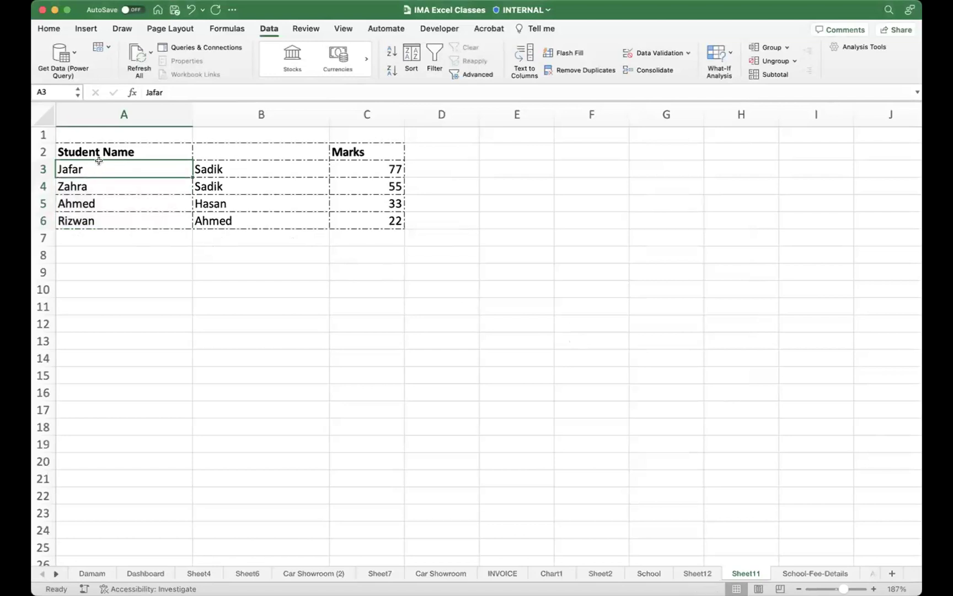
click(244, 169)
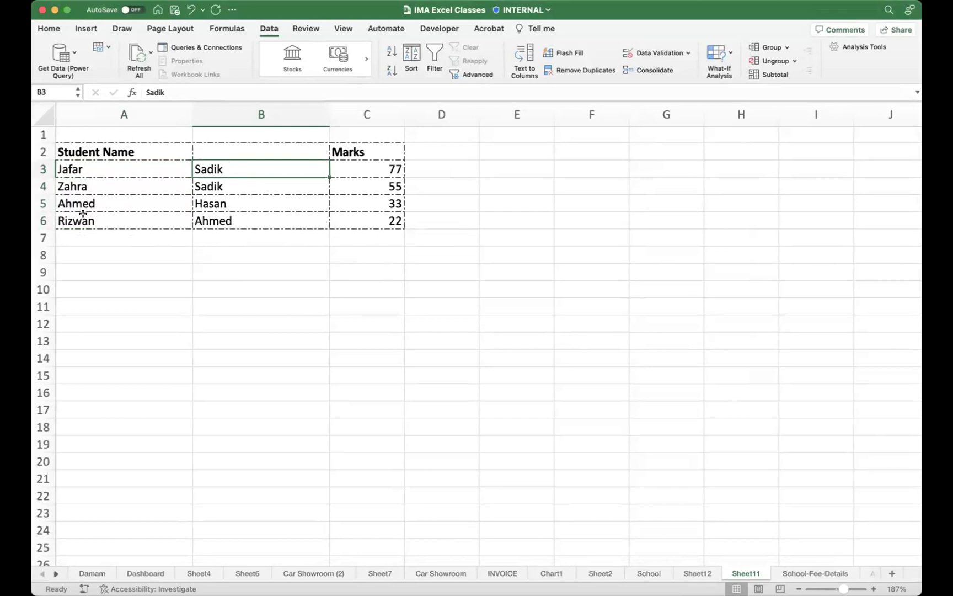
click(141, 171)
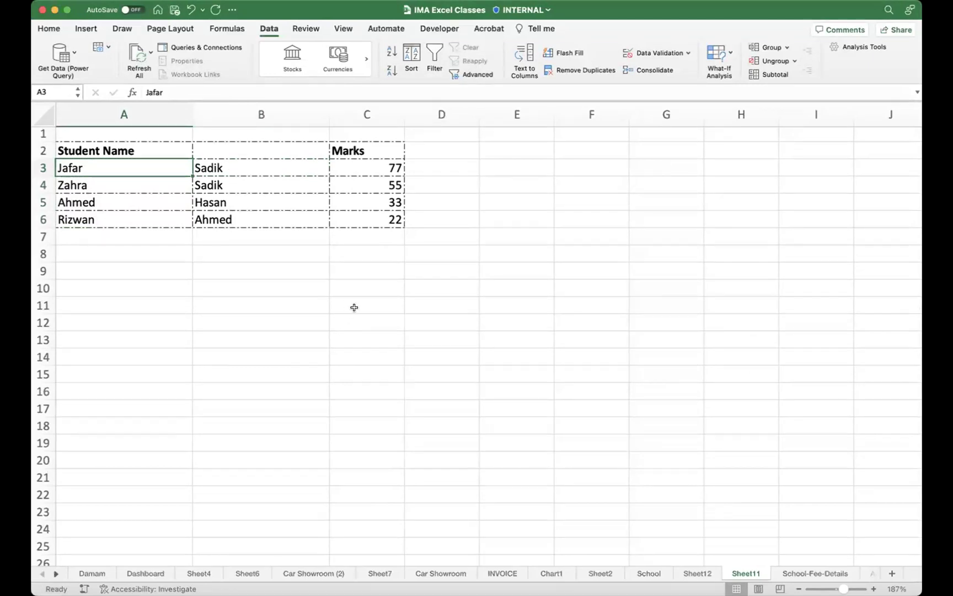
Step: Undo the name split and inserted column, then make A3 the active cell
key(super+z)
key(super+z)
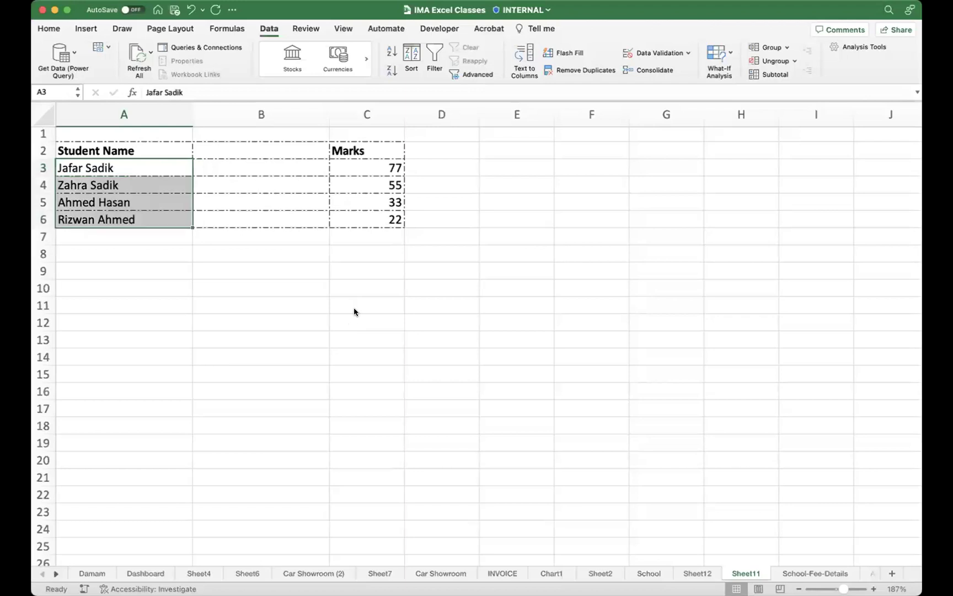
click(347, 279)
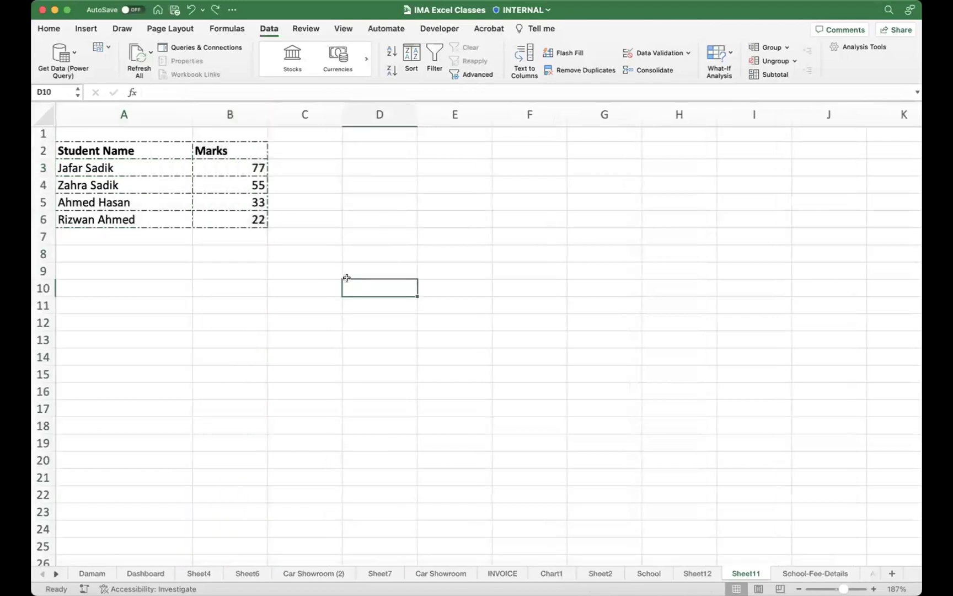
scroll(519, 364, up, 1)
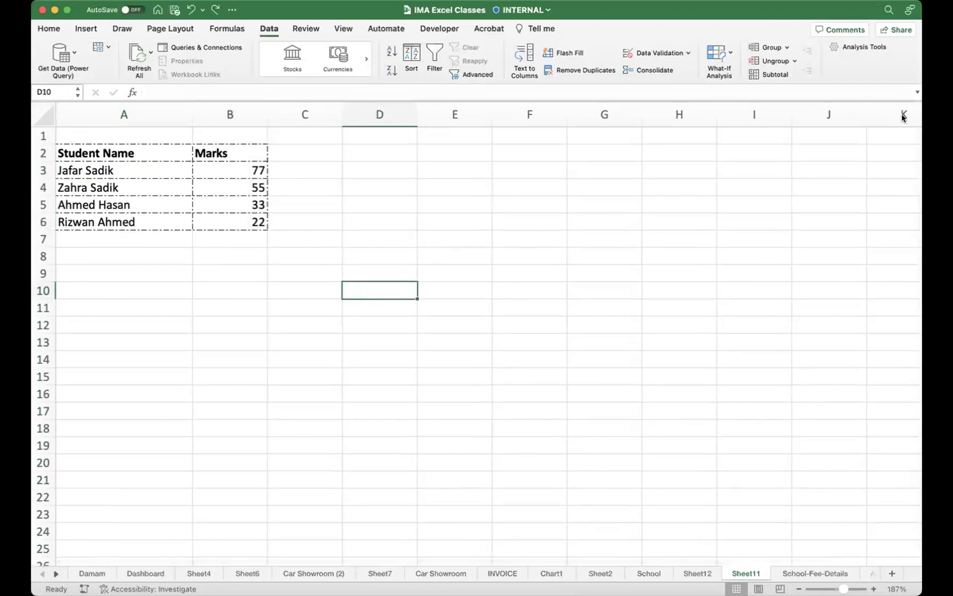
click(158, 165)
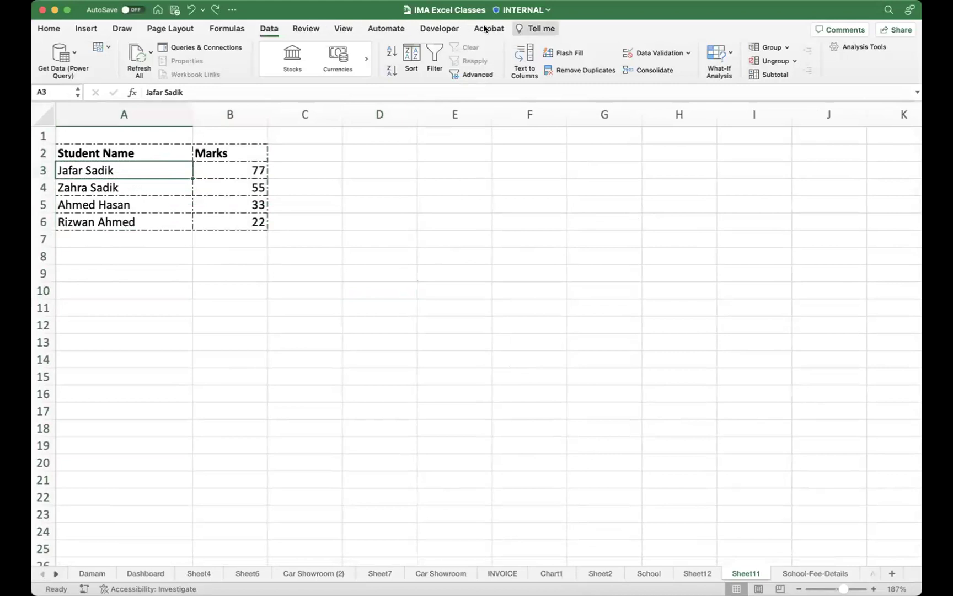
Step: Switch to the Developer tab and select names A3:A6, finishing with A3 active
click(430, 29)
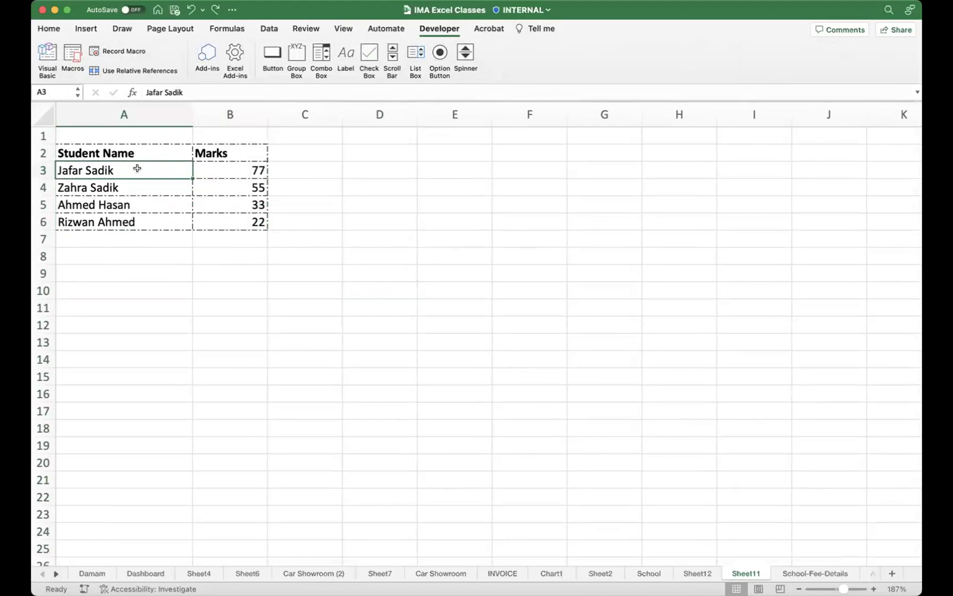
drag(134, 167, 133, 208)
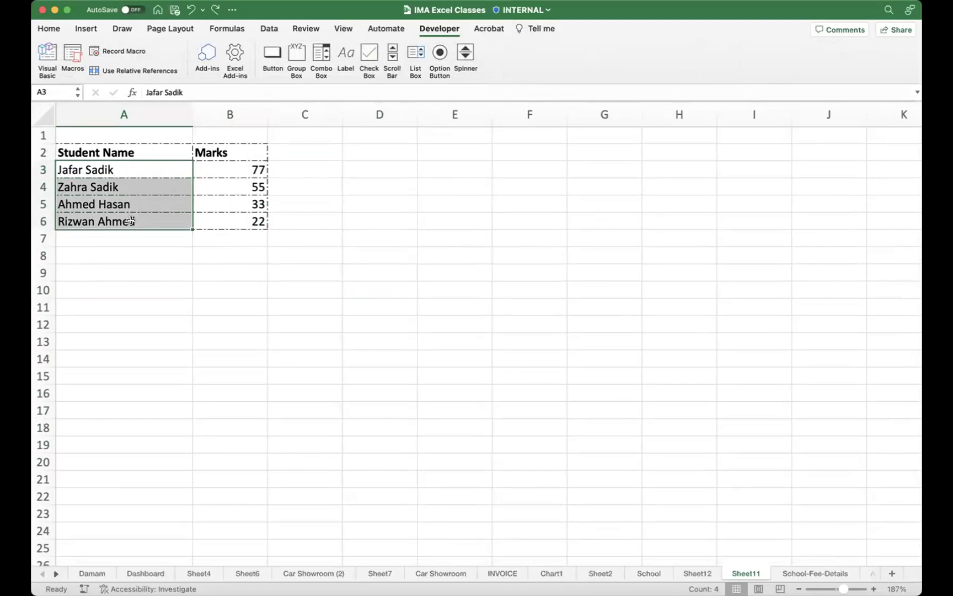
click(145, 167)
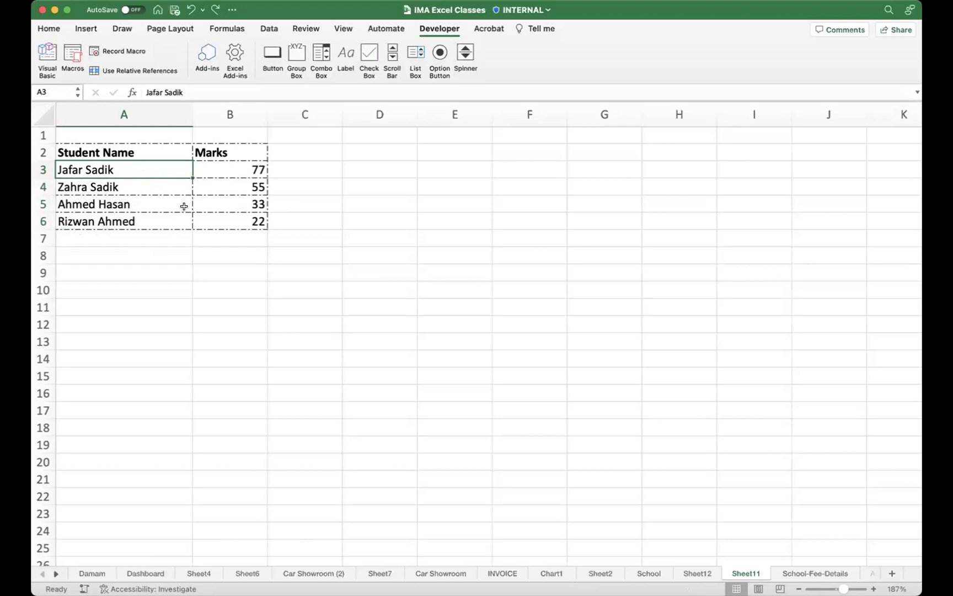
key(super+shift+Down)
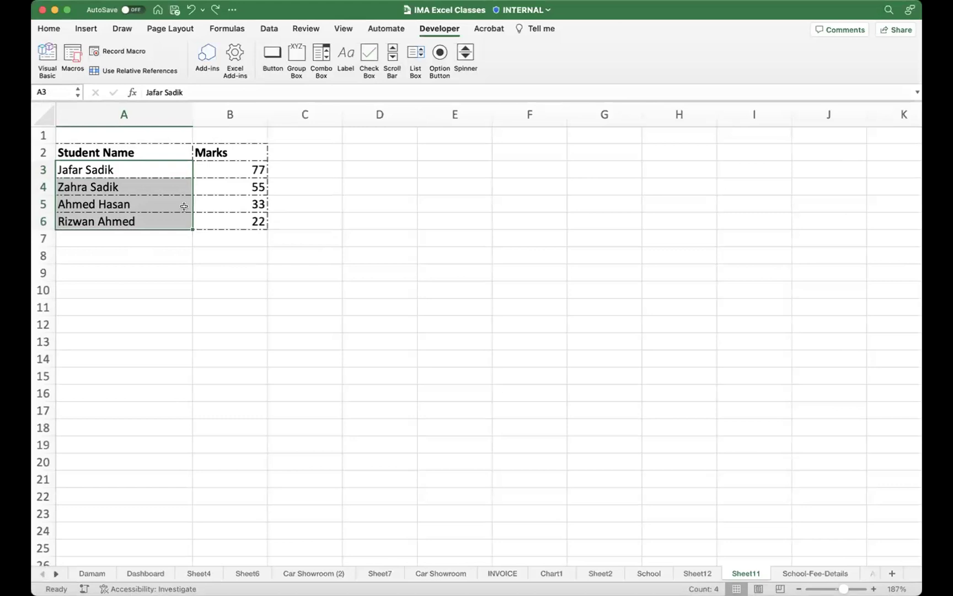
click(199, 286)
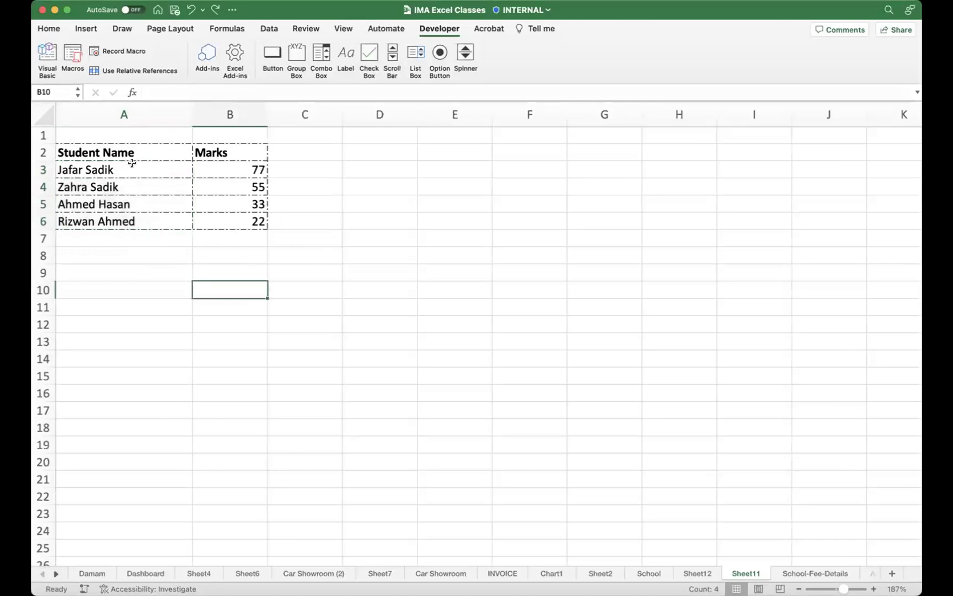
click(141, 169)
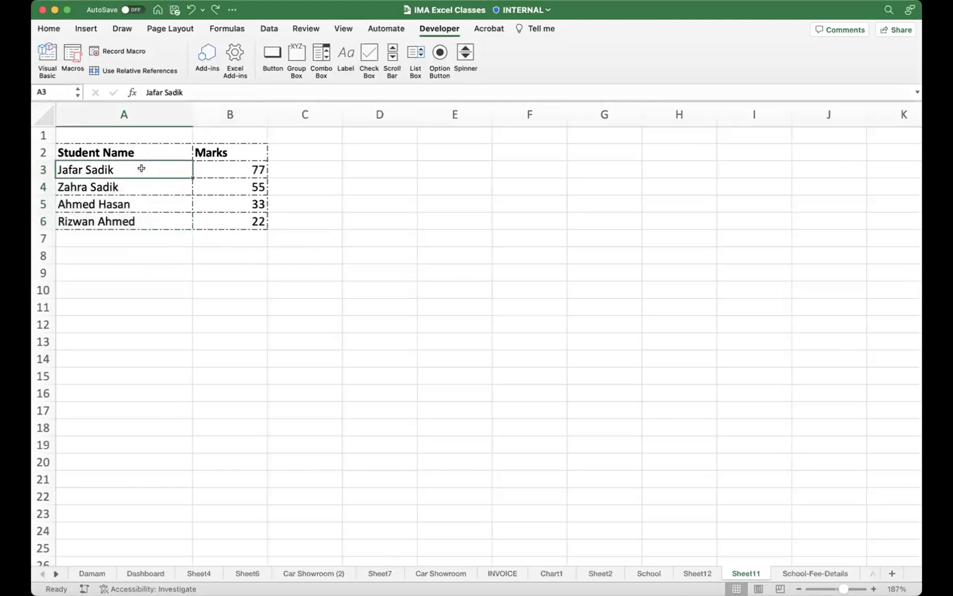
Step: Begin recording a macro named NAME_Splitter, saved in This Workbook
click(137, 53)
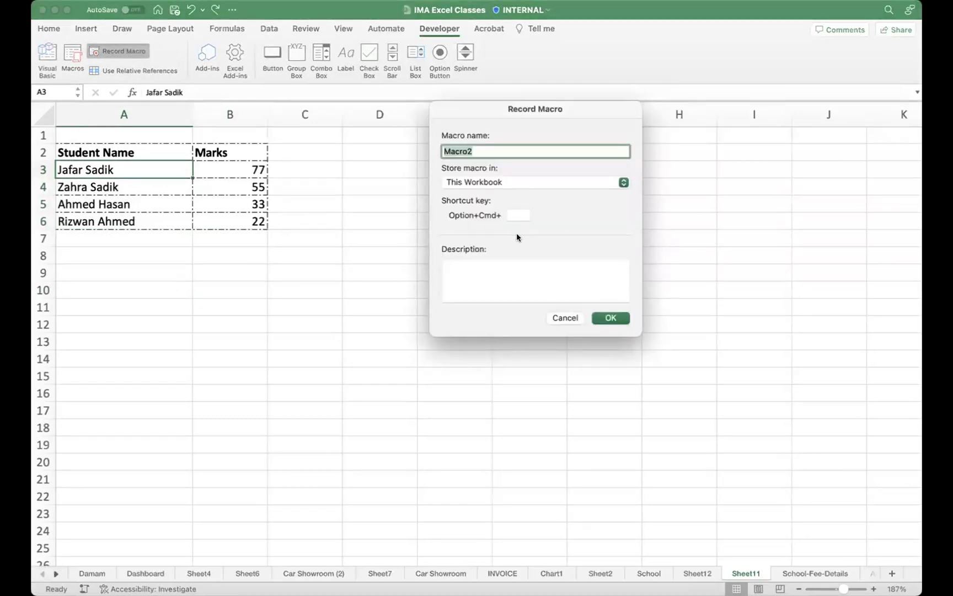
text(F)
key(BackSpace)
text(NAME_Splitter)
click(518, 214)
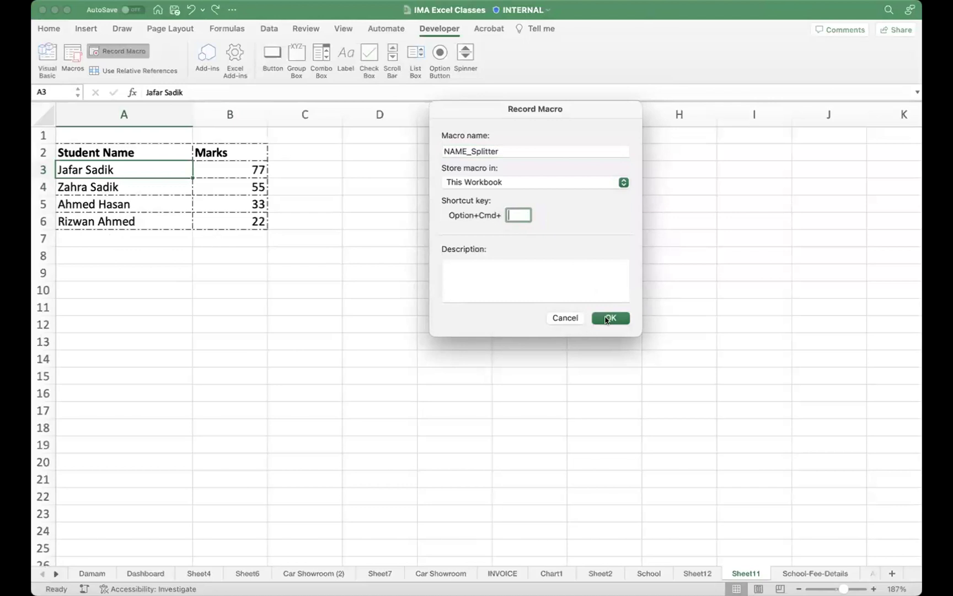
click(609, 319)
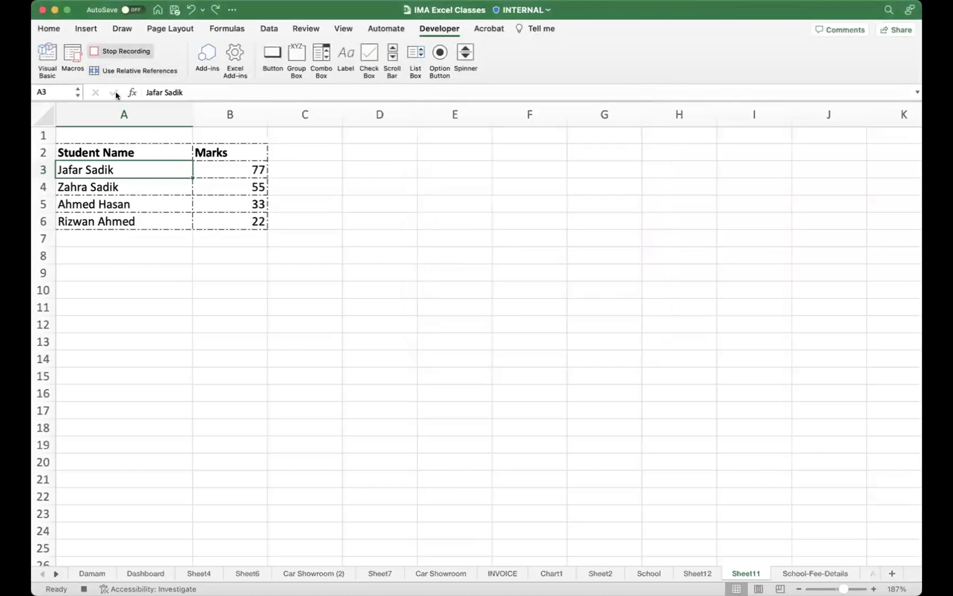
Step: Insert a column before Marks headed 'Second Name' in B2, then select names A3:A6
click(229, 114)
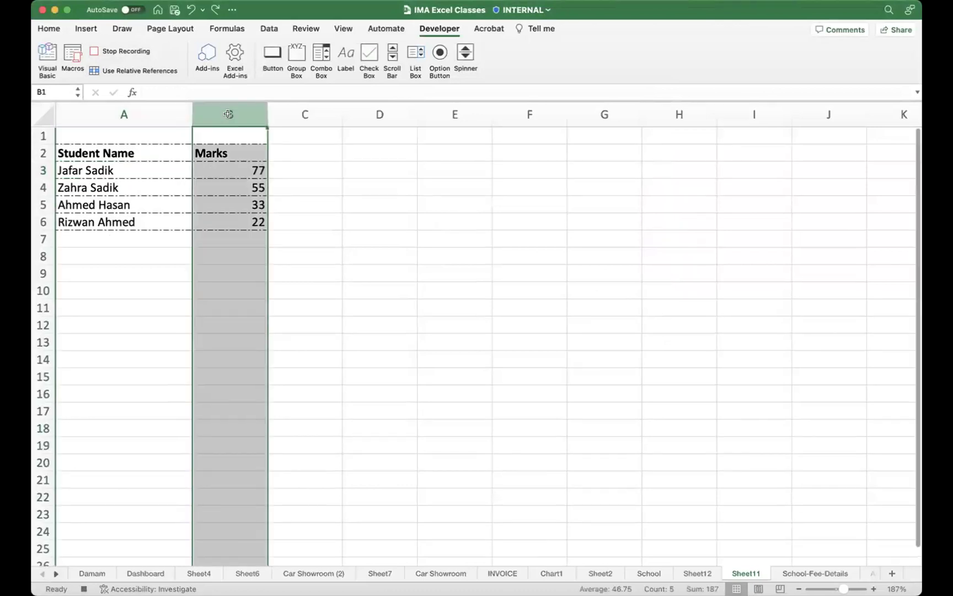
right_click(230, 115)
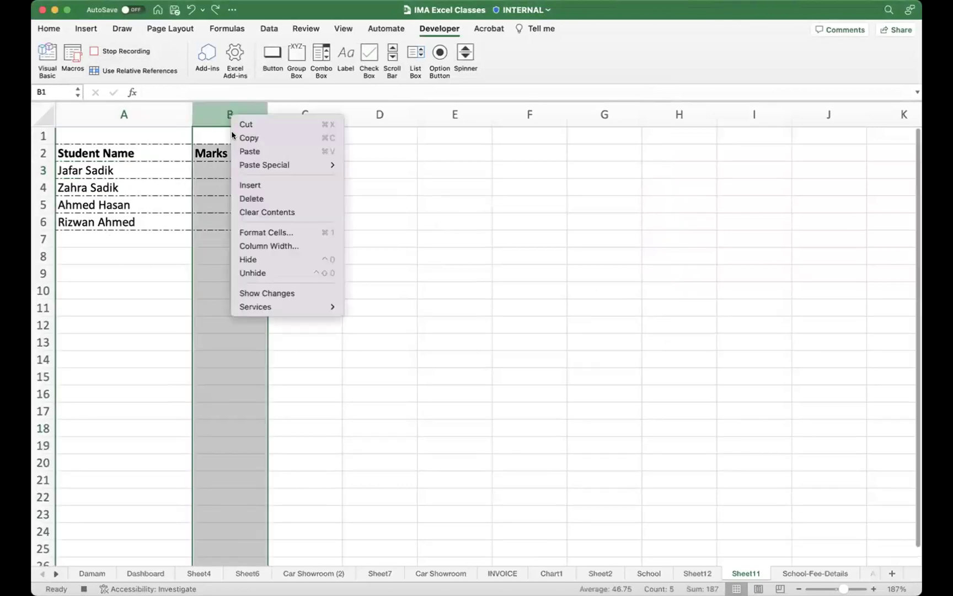
click(260, 186)
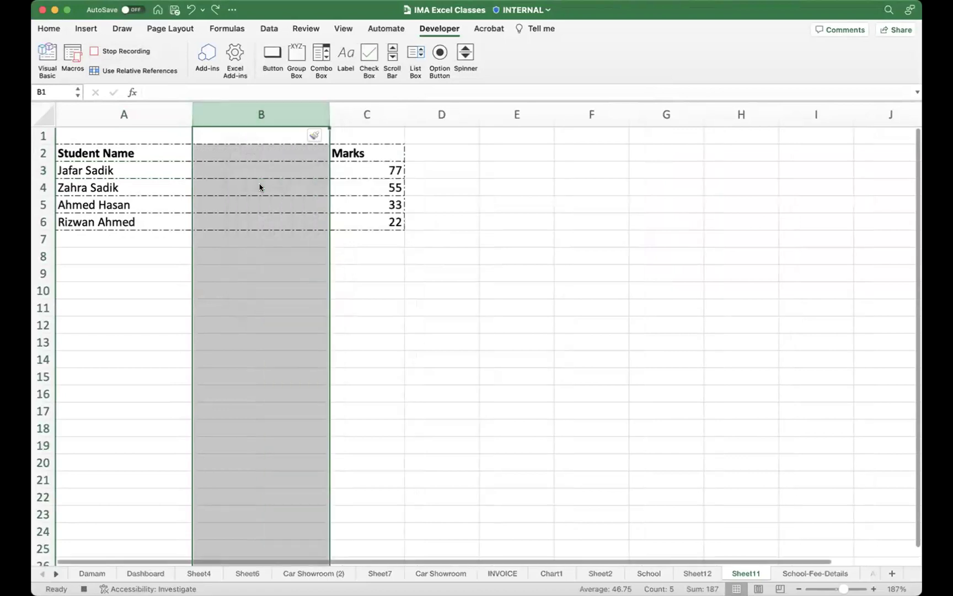
click(229, 149)
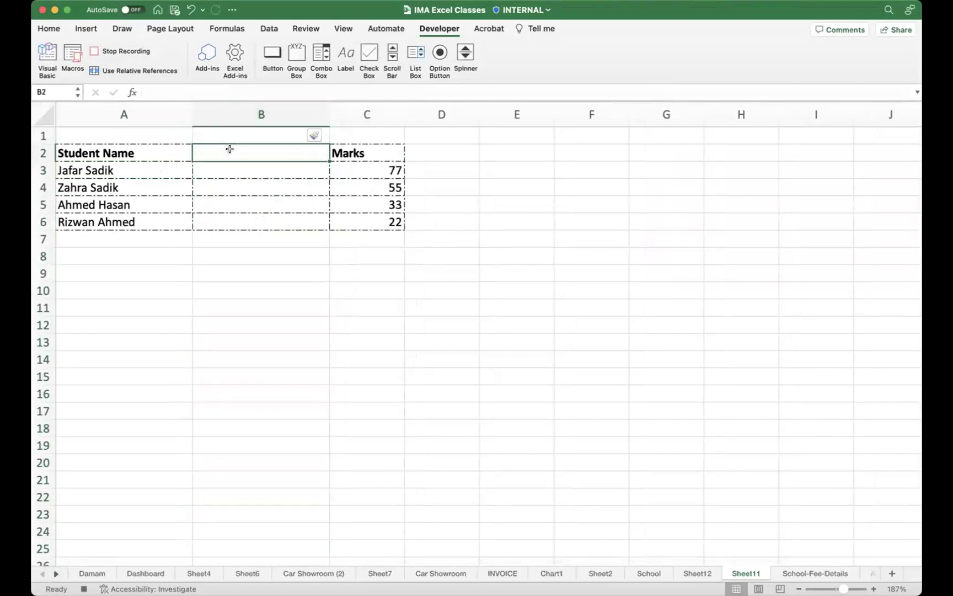
text(Second Na)
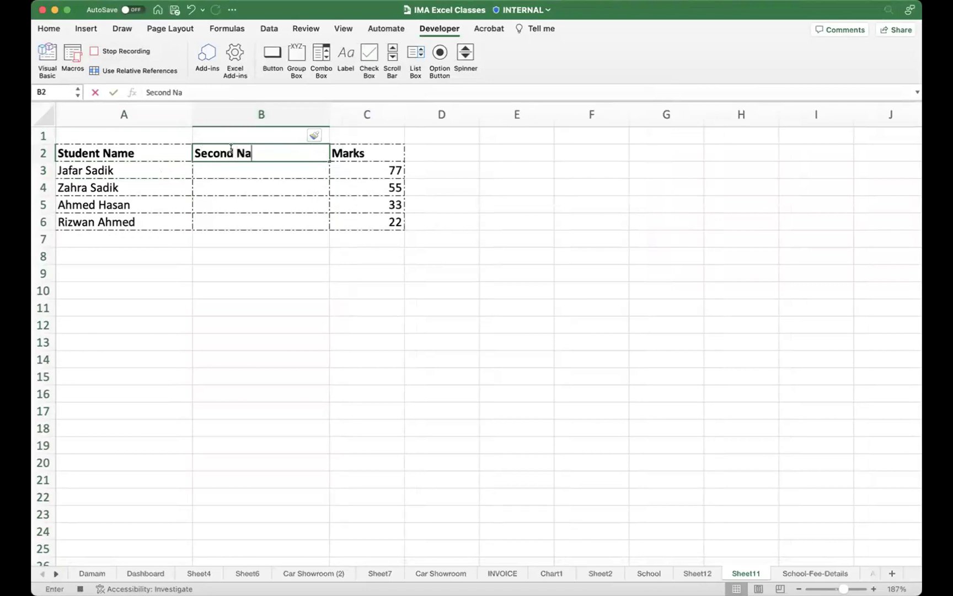
text(me)
key(Return)
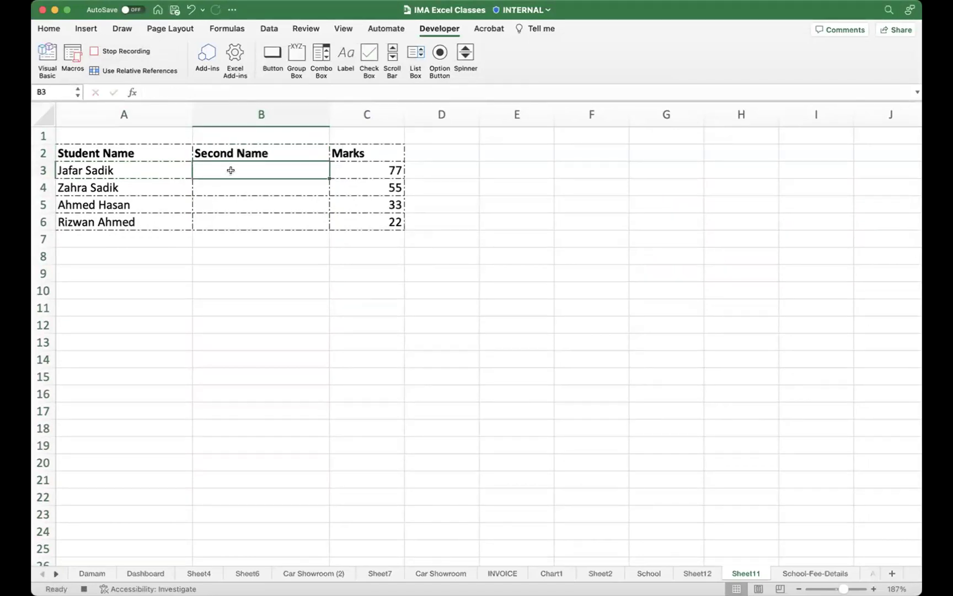
click(152, 170)
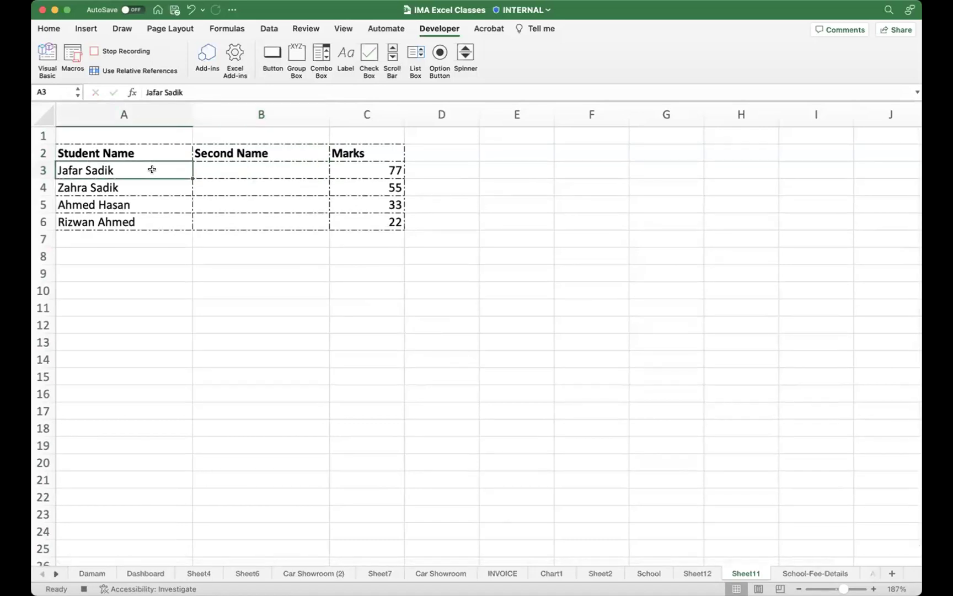
key(ctrl+shift+Down)
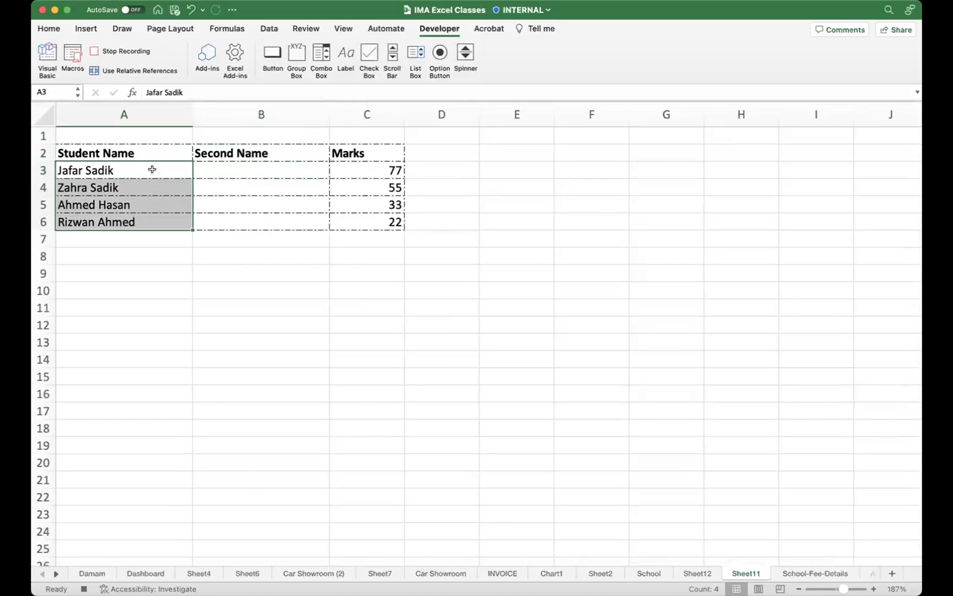
Step: Split A3:A6 with Data > Text to Columns on Space, overwriting column B with surnames
click(57, 29)
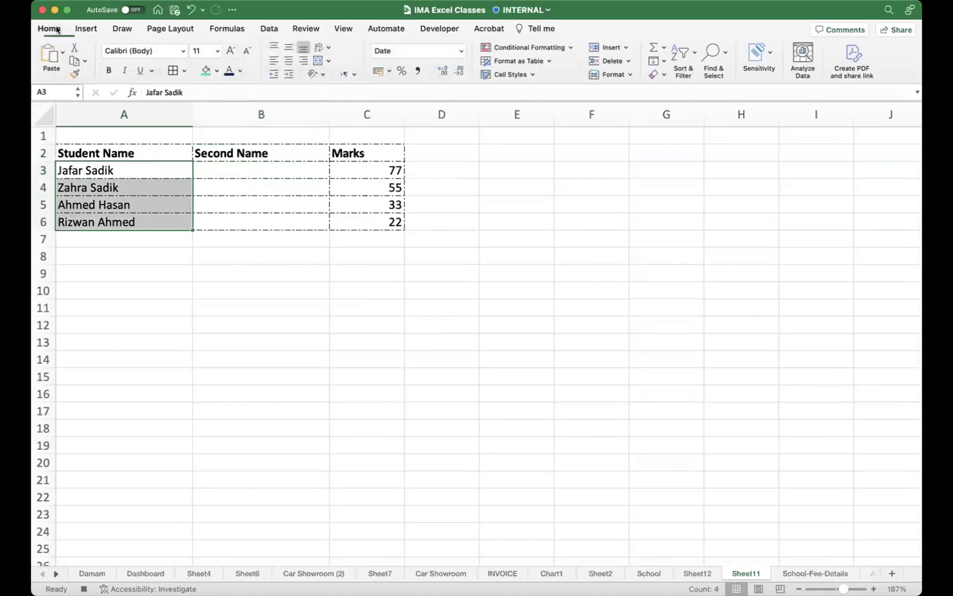
click(265, 29)
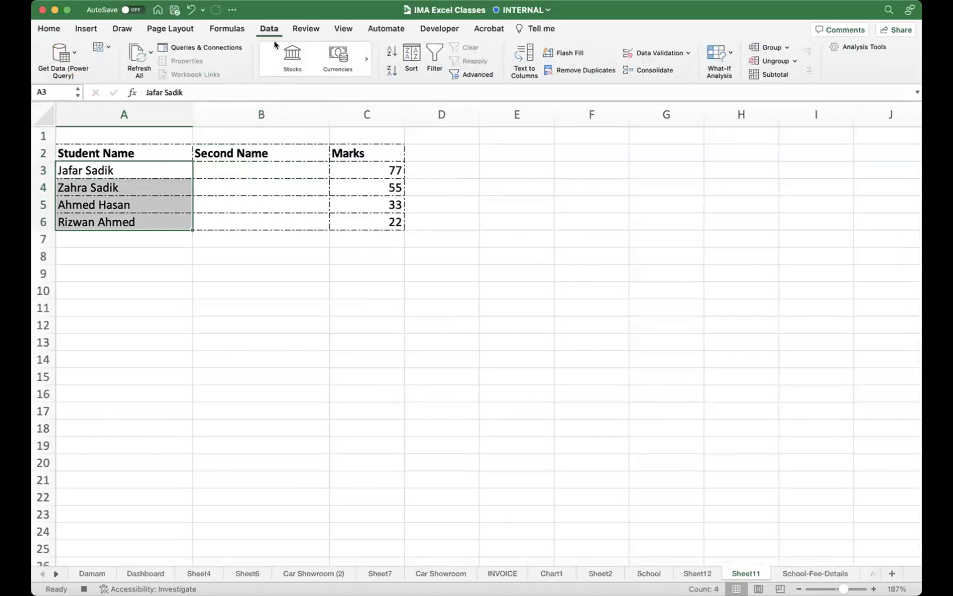
click(521, 54)
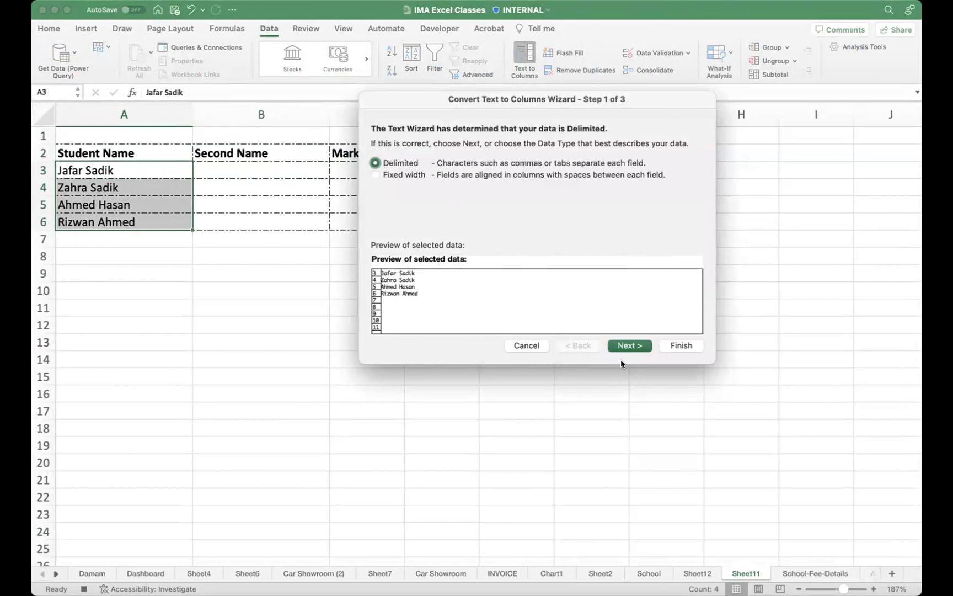
click(630, 346)
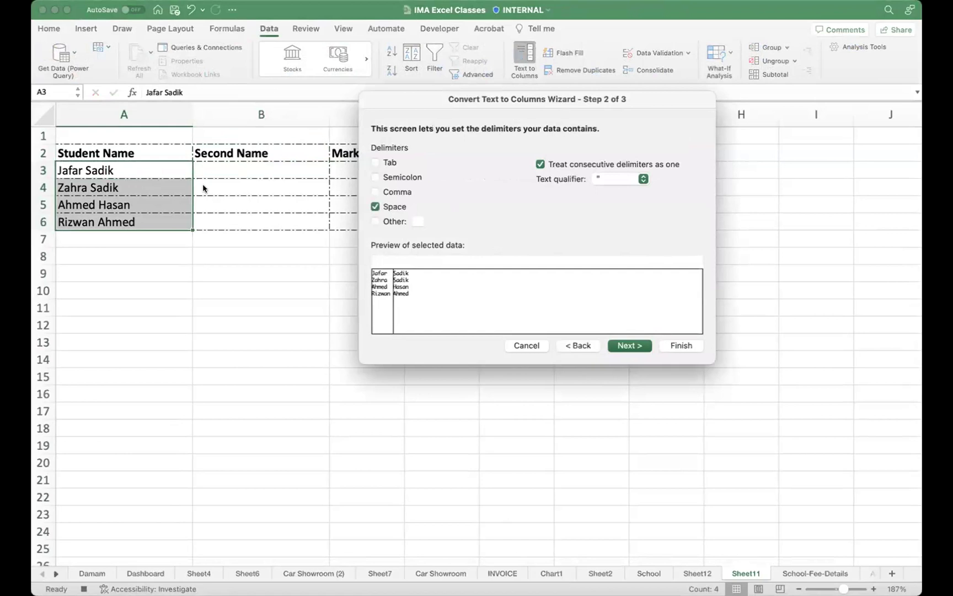
click(406, 207)
click(408, 207)
drag(433, 204, 415, 196)
mouse_move(405, 198)
mouse_down()
mouse_move(359, 203)
mouse_move(458, 211)
mouse_move(436, 206)
mouse_up()
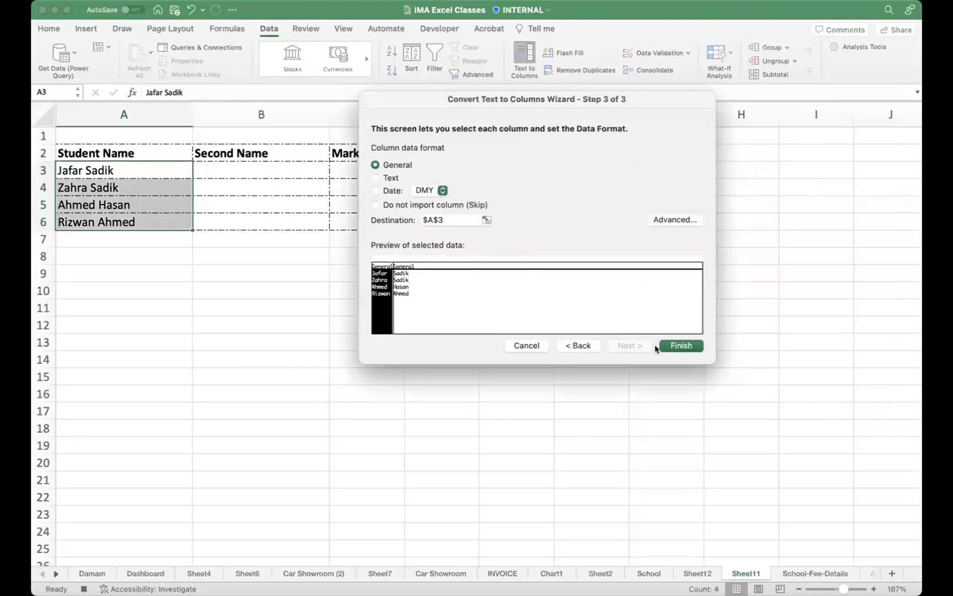
click(682, 346)
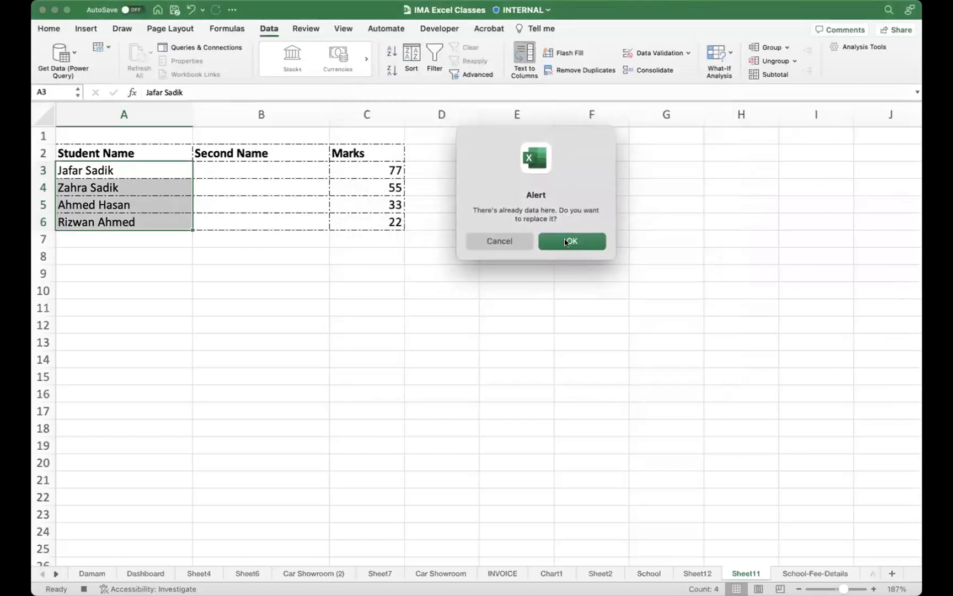
click(566, 242)
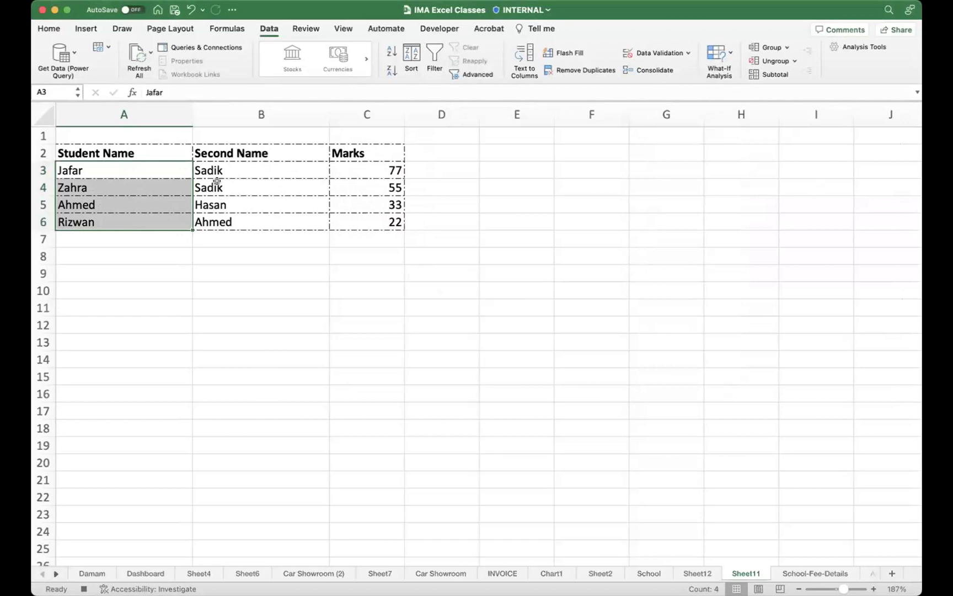
click(256, 171)
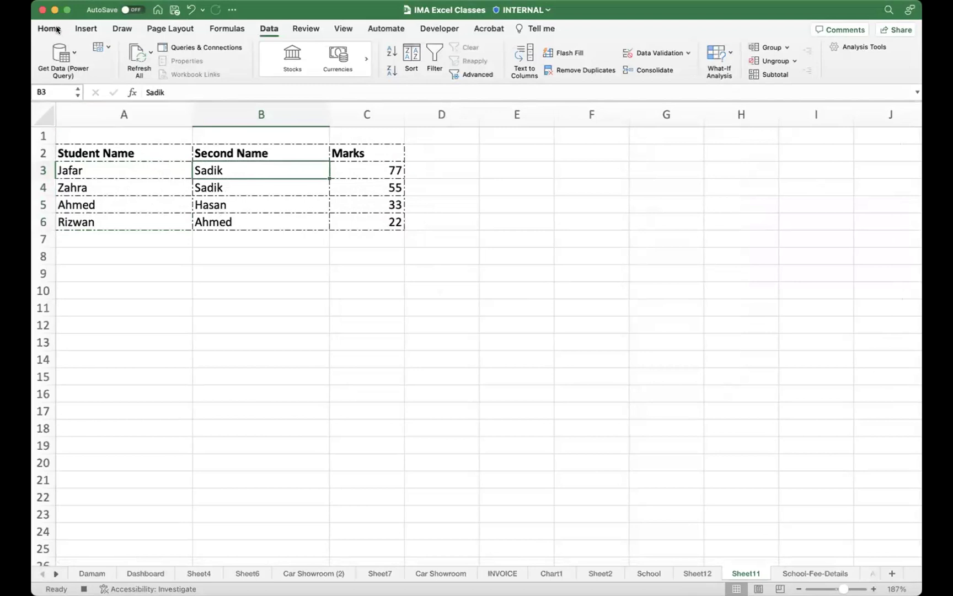
Step: Stop recording NAME_Splitter from the Developer tab and click an empty cell
click(439, 28)
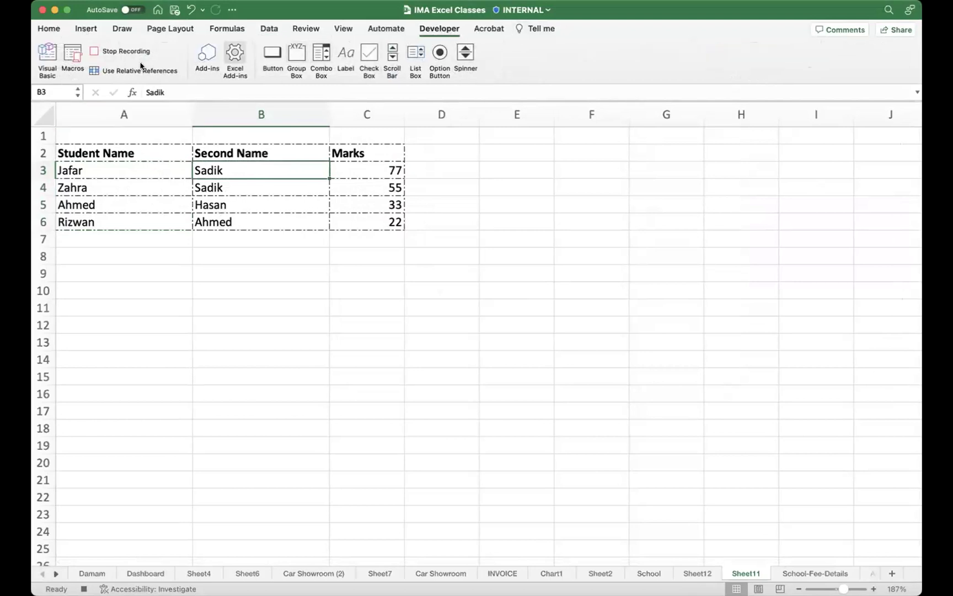
click(127, 53)
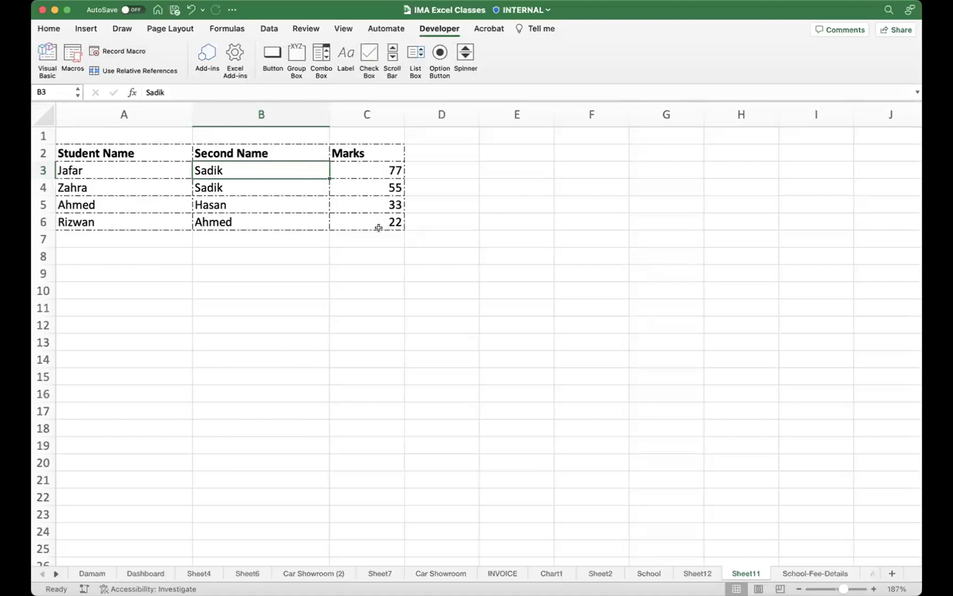
click(458, 341)
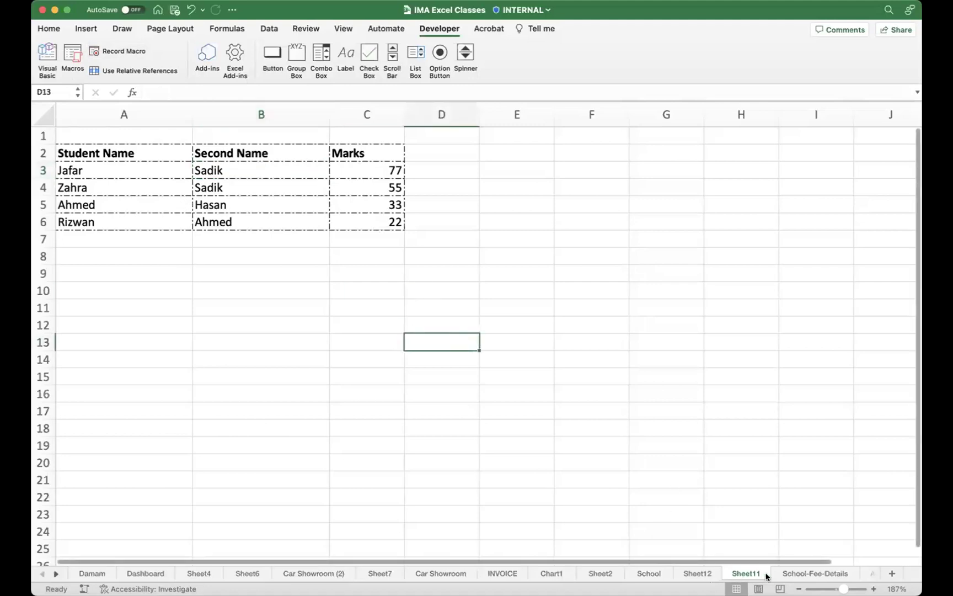
Step: Add a new blank sheet after School-Fee-Details and zoom in on cell A3
click(792, 577)
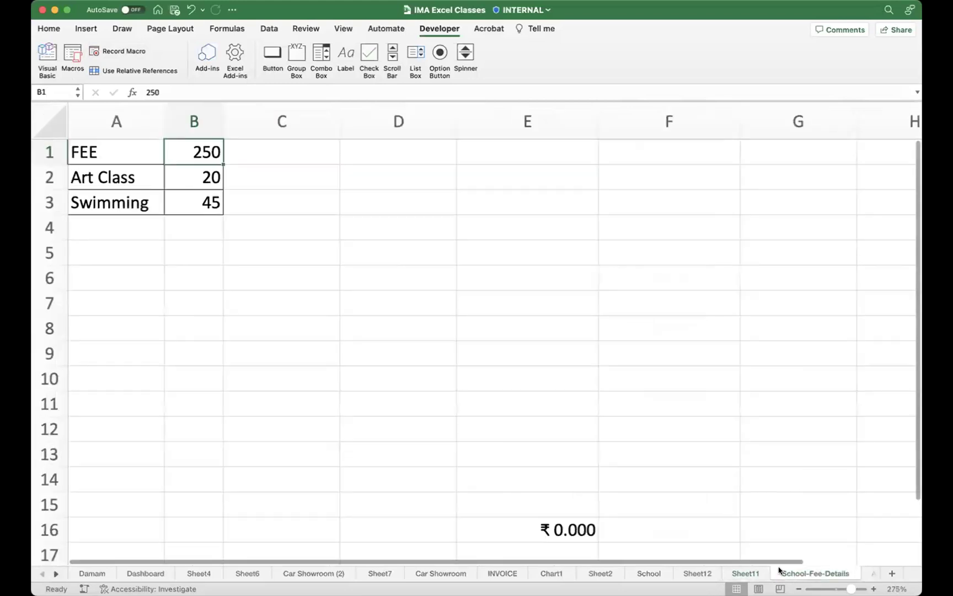
scroll(472, 349, right, 2)
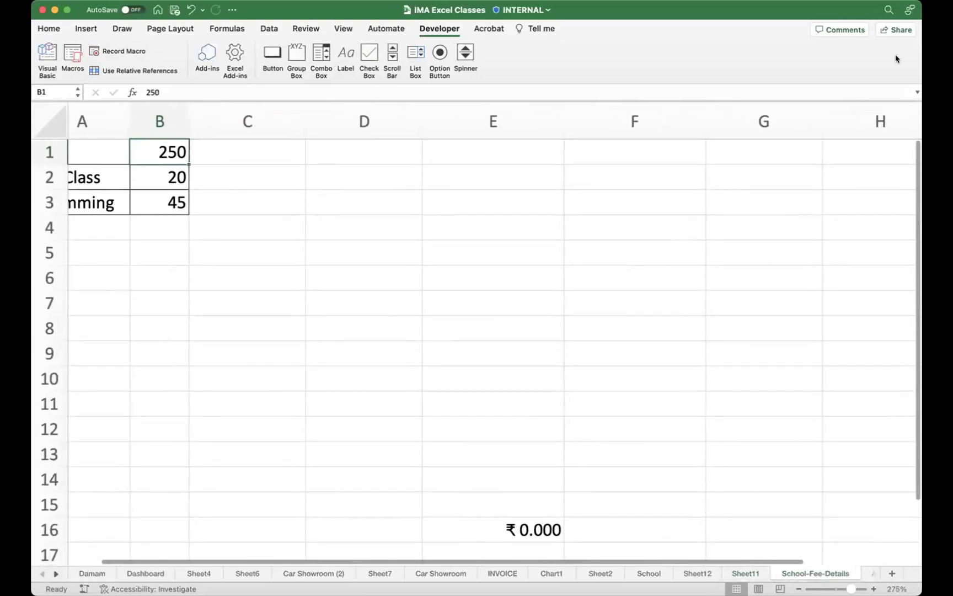
click(891, 575)
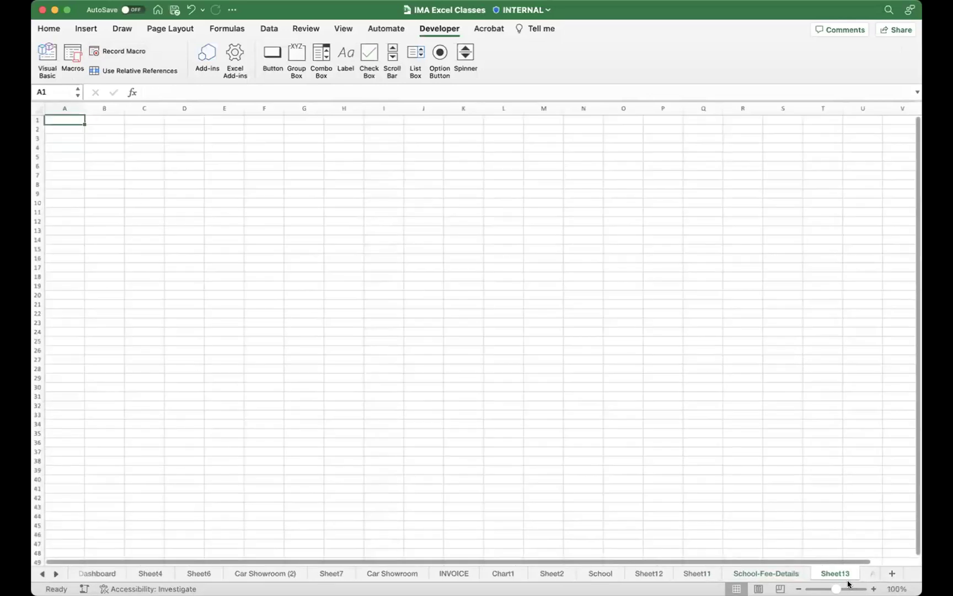
drag(843, 589, 849, 588)
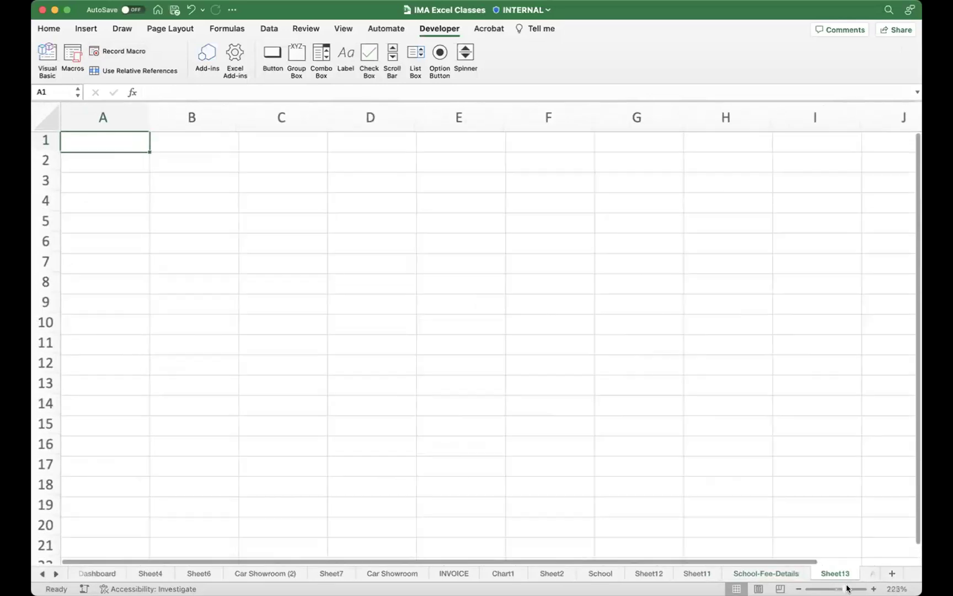
click(131, 199)
Step: Enter 'Full Name' in A3, widen column A, and type three full names into A4:A6
text(Full Name)
key(Return)
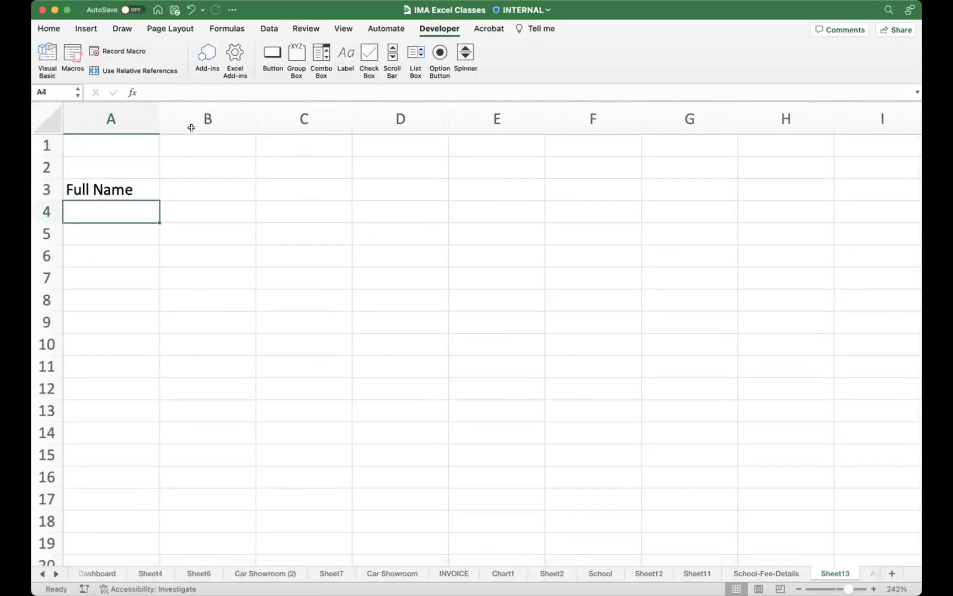
drag(159, 113, 261, 118)
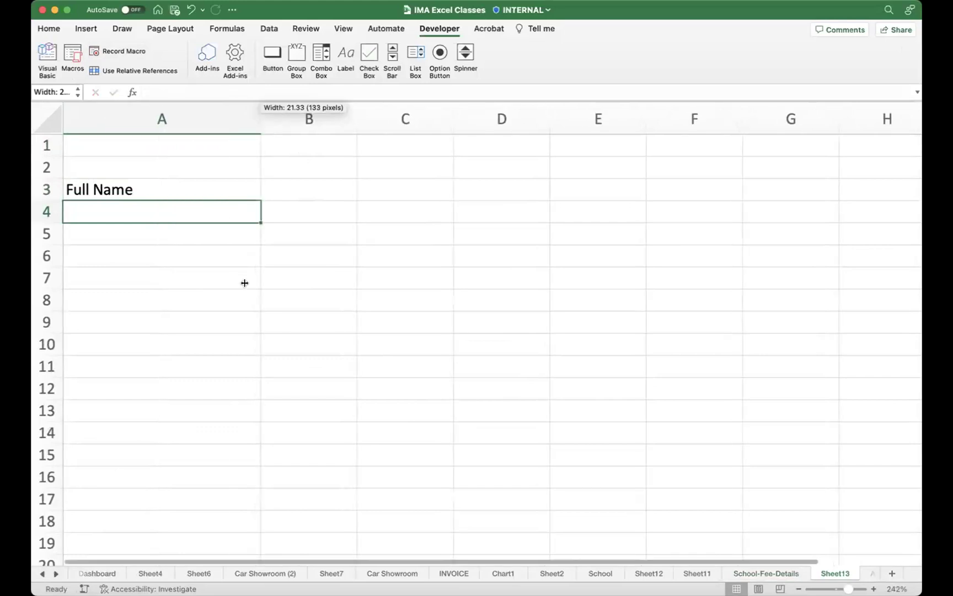
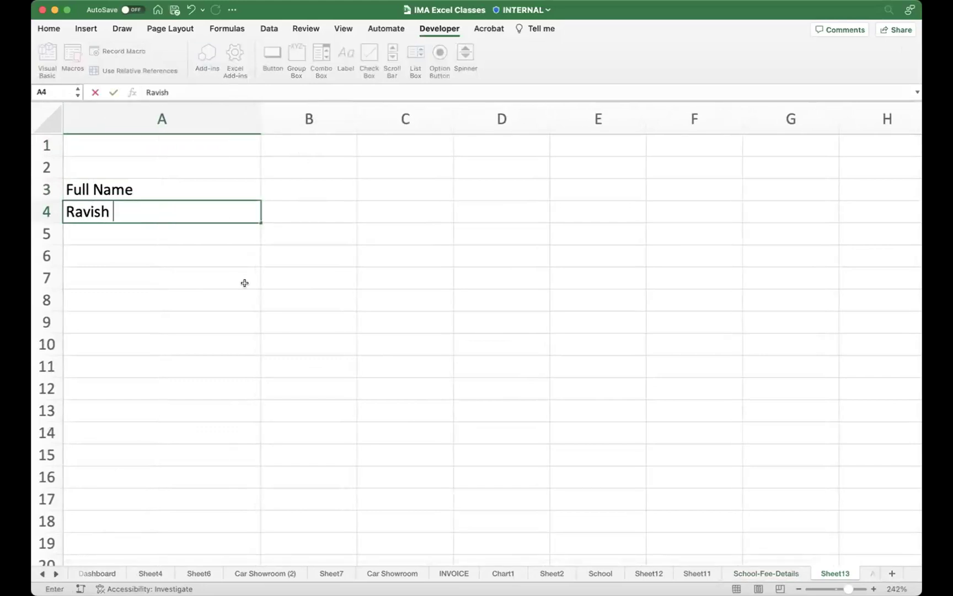
key(Return)
key(Return)
key(Return)
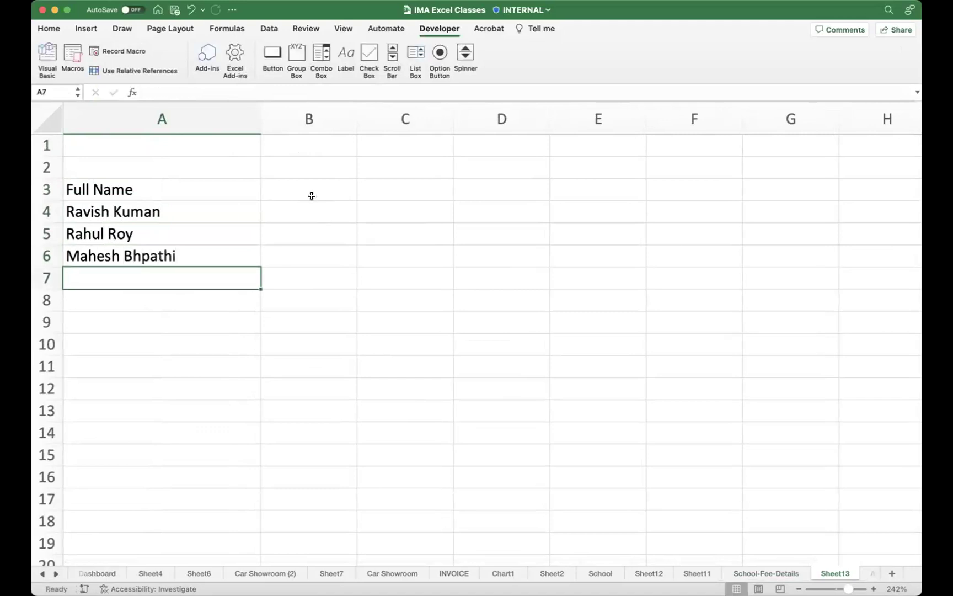
Step: Make the Full Name header in A3 bold
drag(209, 183, 192, 249)
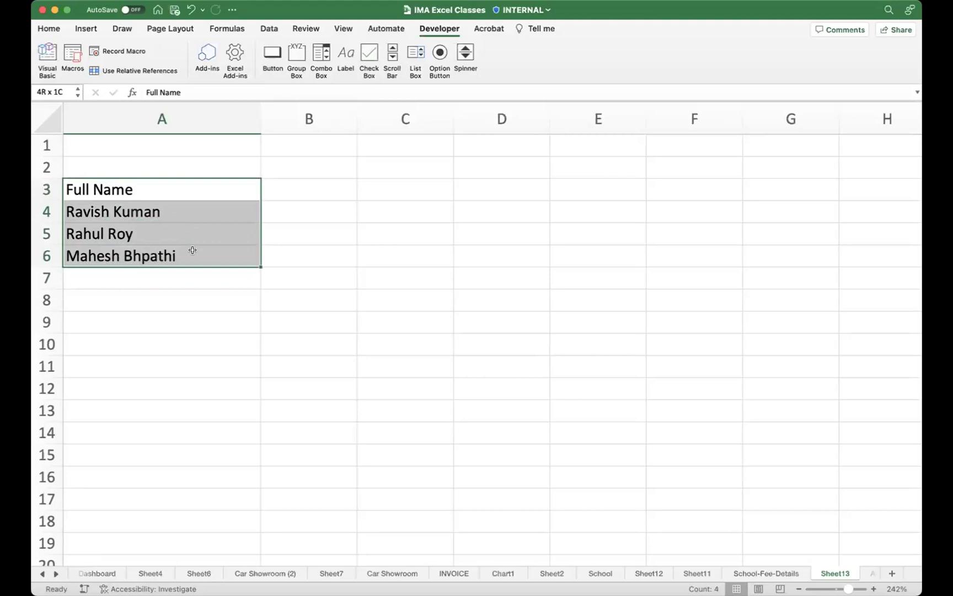
click(160, 187)
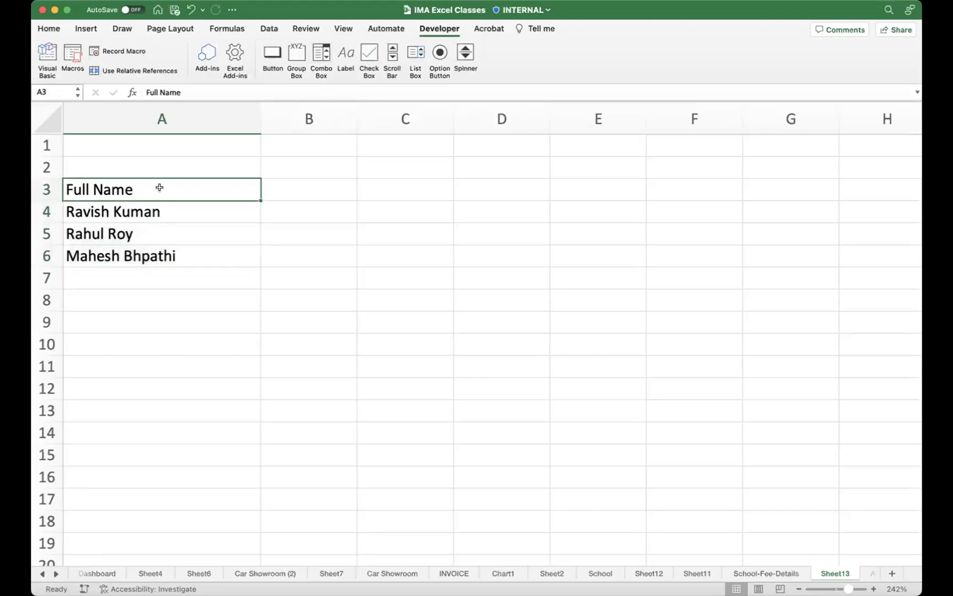
key(super+b)
drag(133, 186, 179, 255)
key(super+b)
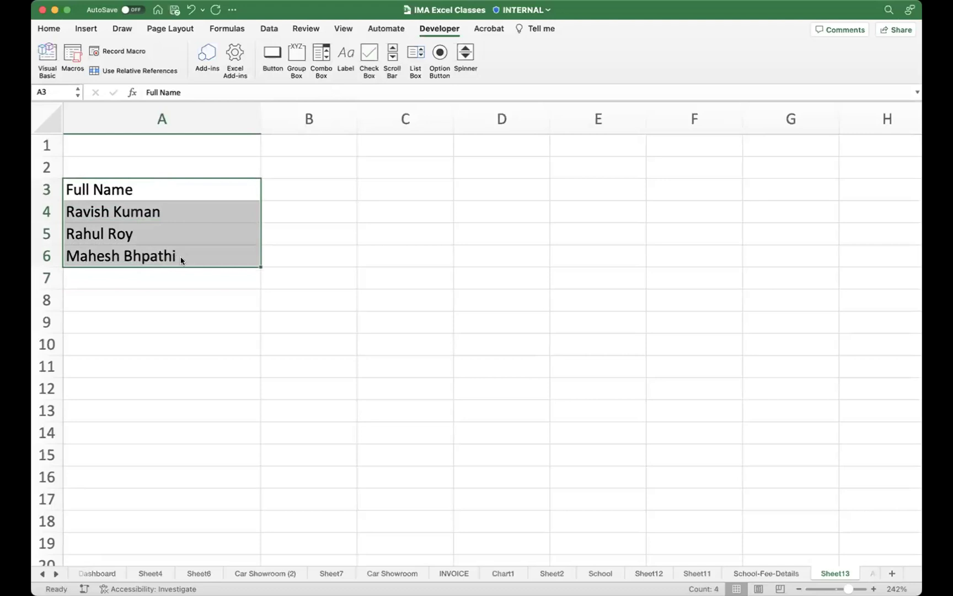
click(159, 195)
key(super+b)
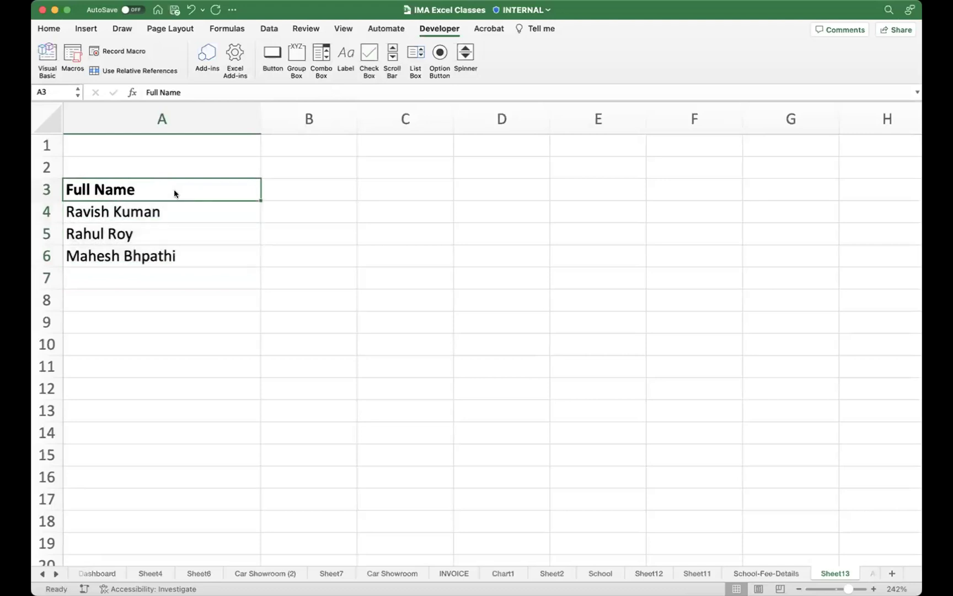
Step: Copy the block A3:B6, then select the three names in A4:A6
drag(130, 190, 330, 251)
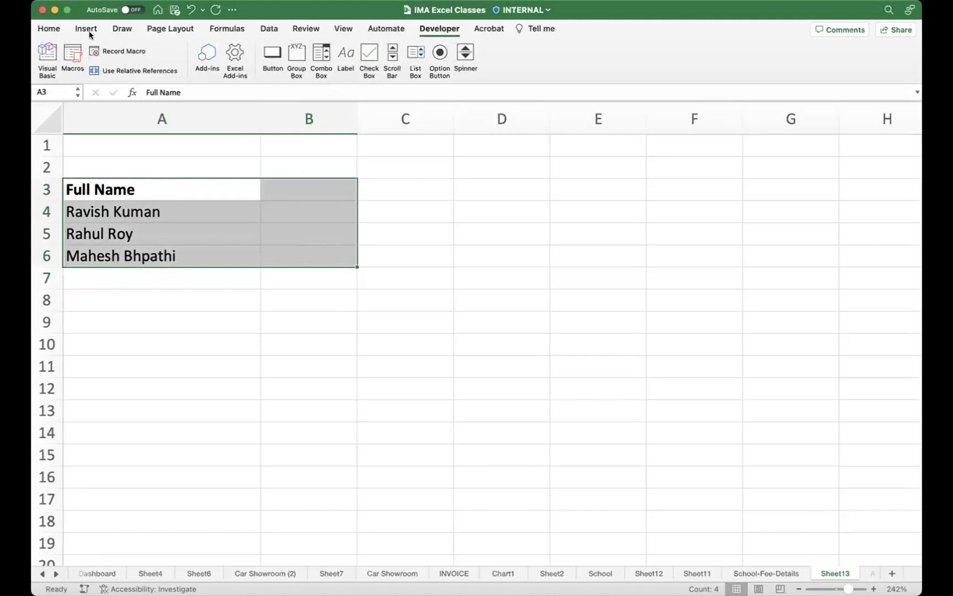
click(49, 28)
key(super+c)
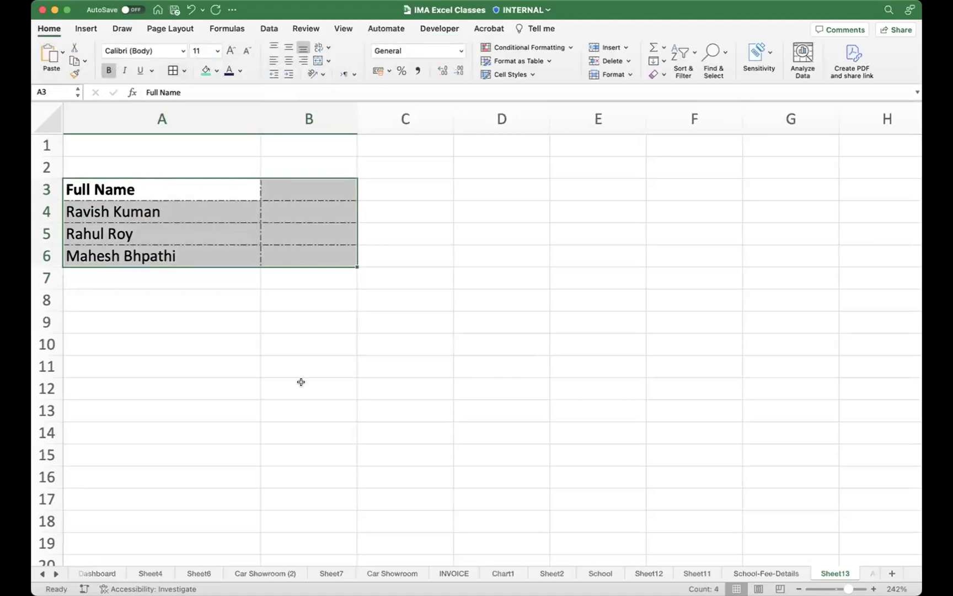
click(271, 316)
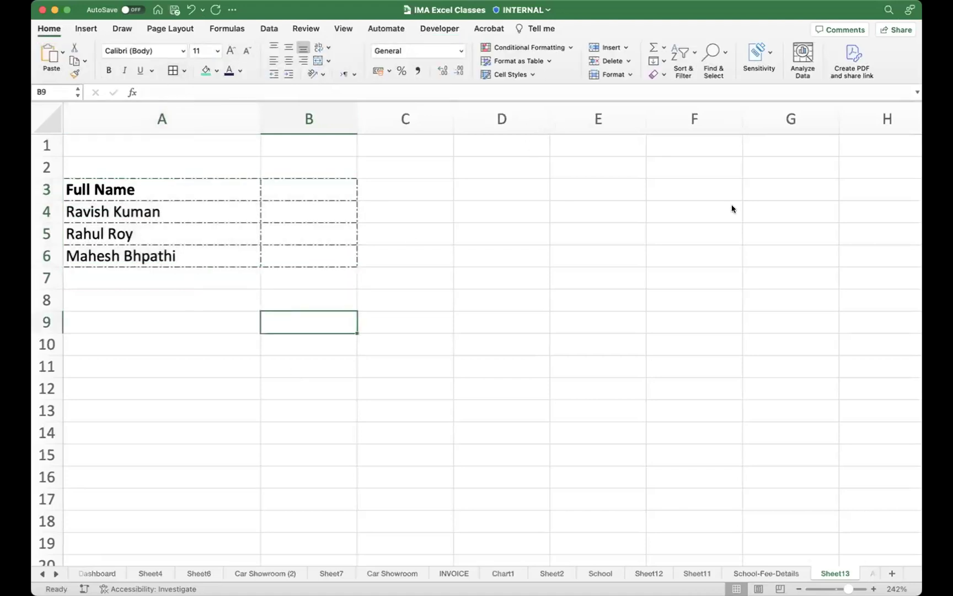
click(168, 212)
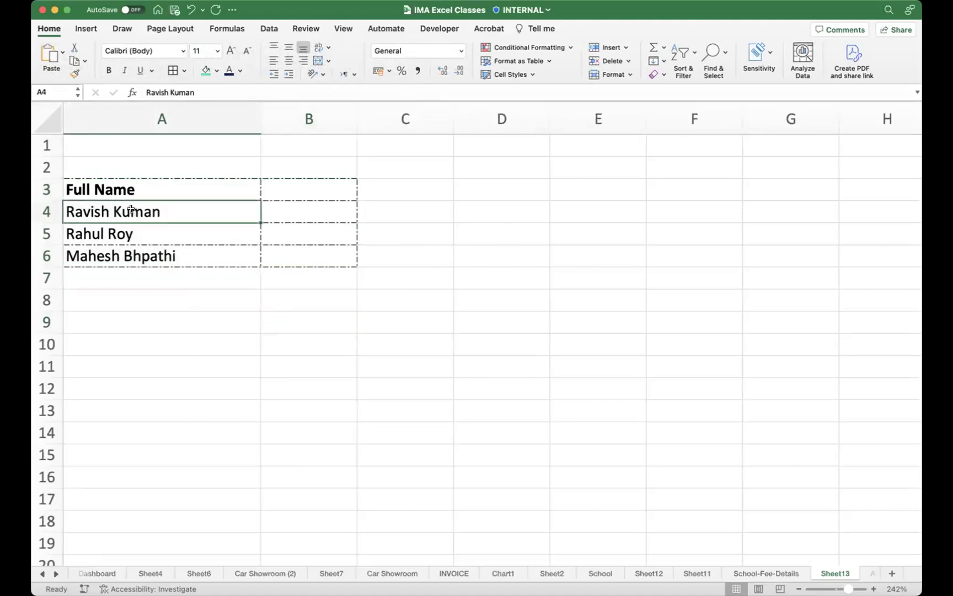
drag(128, 211, 127, 263)
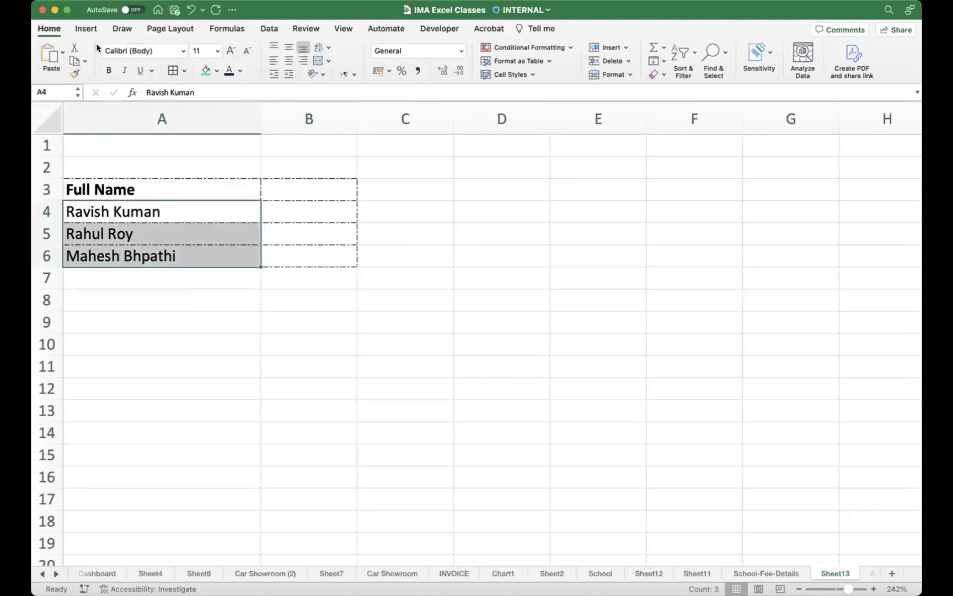
click(428, 30)
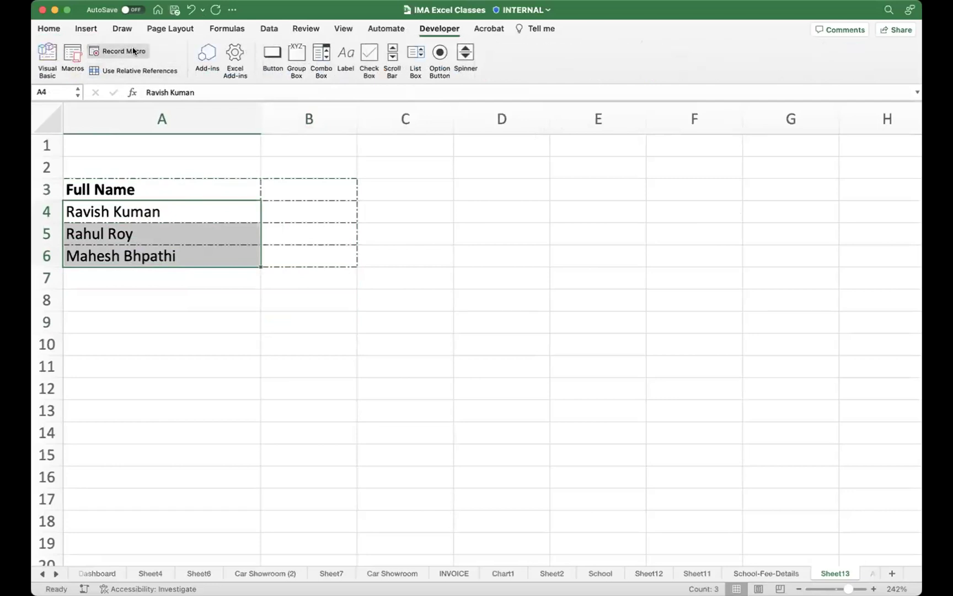
Step: Run NAME_Splitter from the Macros list on A4:A6 and confirm replacing existing data
click(134, 51)
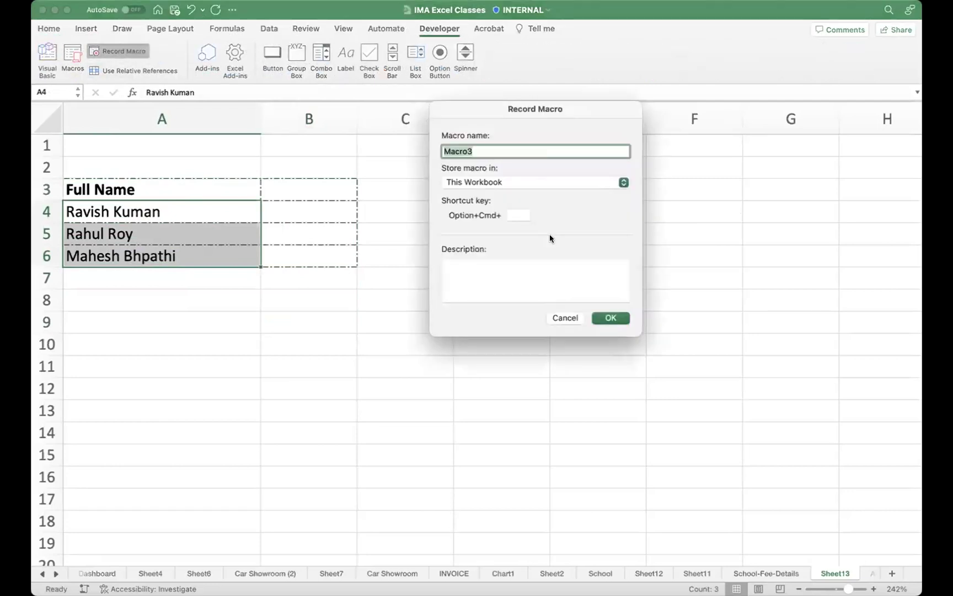
click(568, 319)
click(72, 55)
click(448, 181)
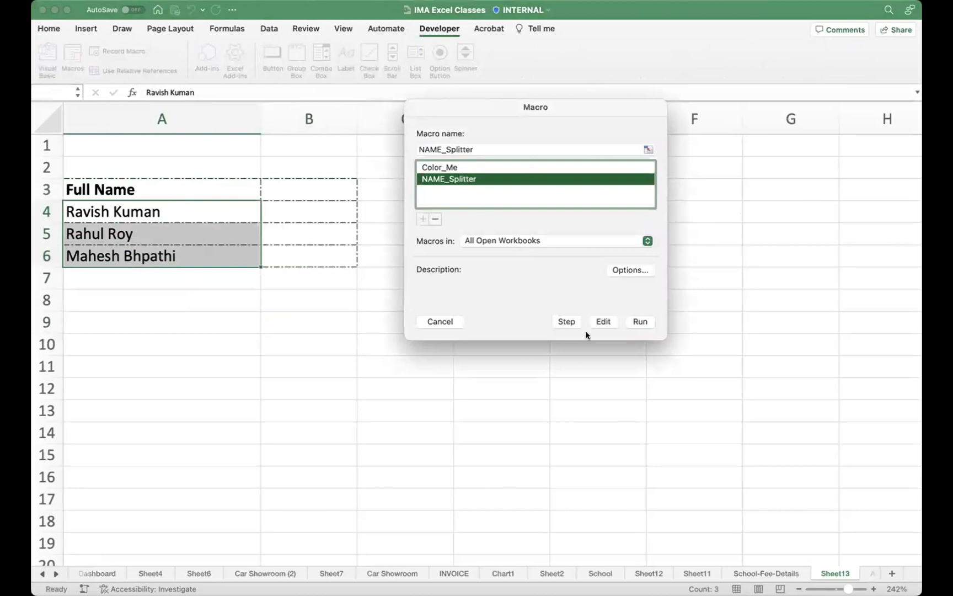
click(635, 323)
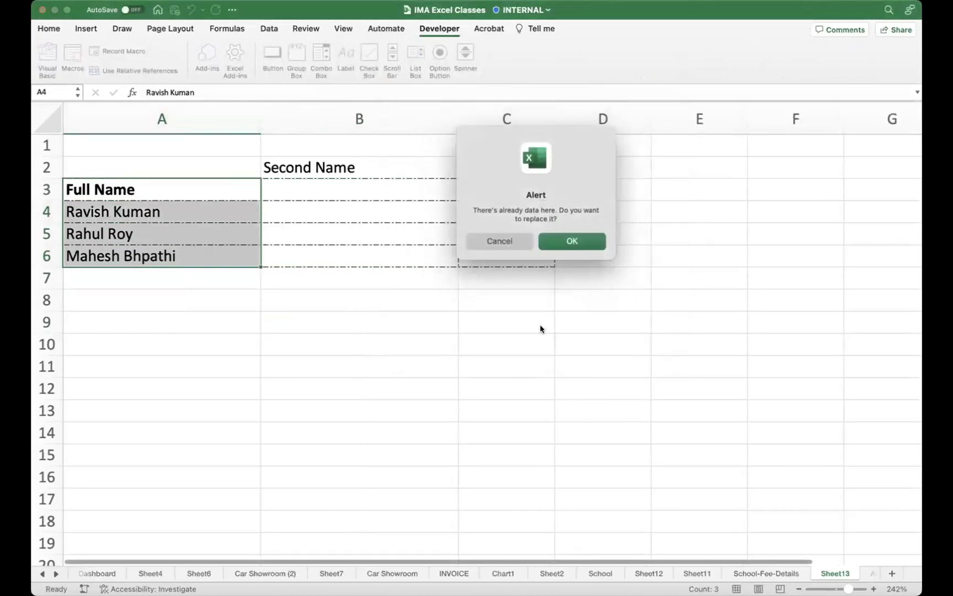
click(583, 248)
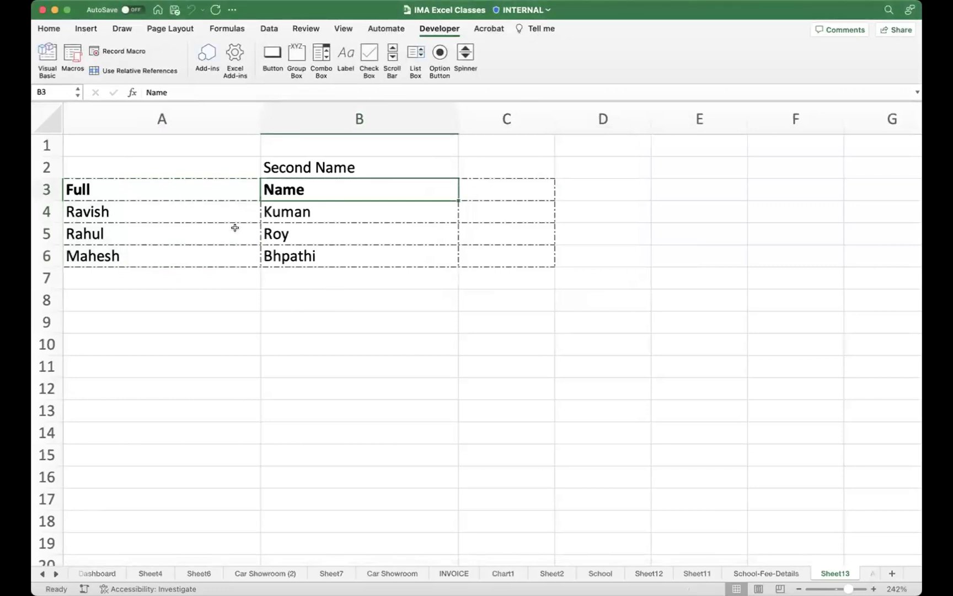
click(324, 256)
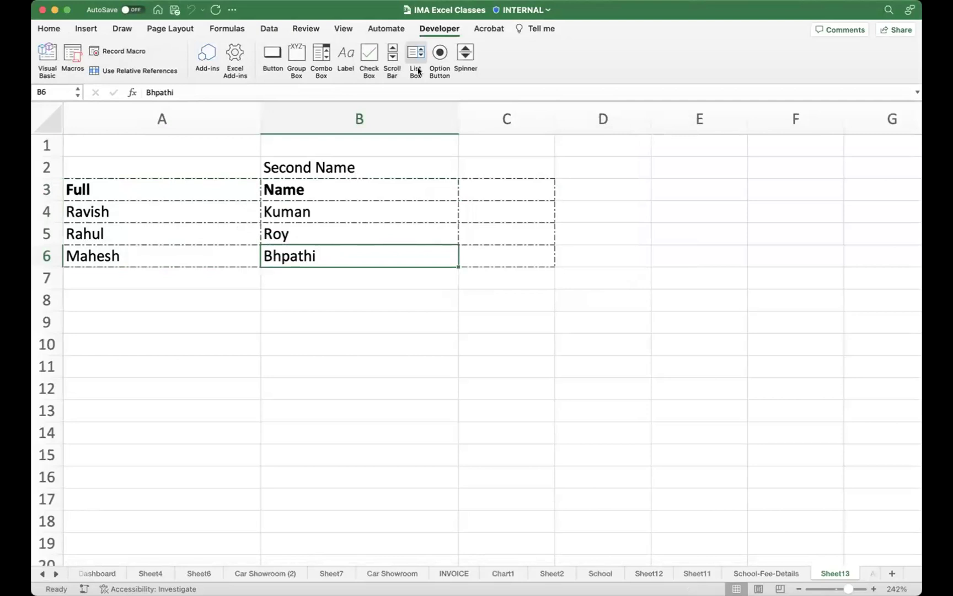
click(594, 187)
click(273, 54)
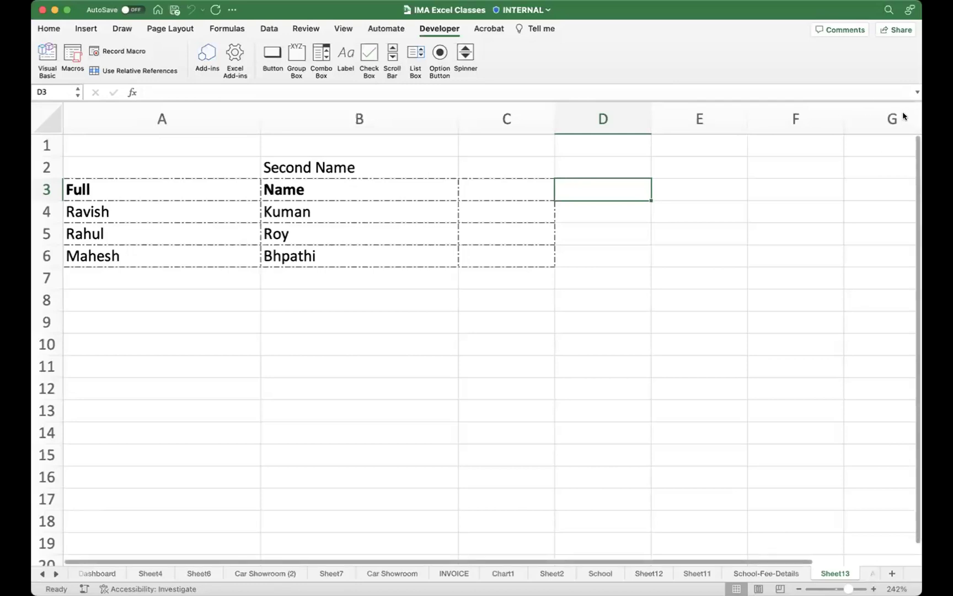
click(347, 311)
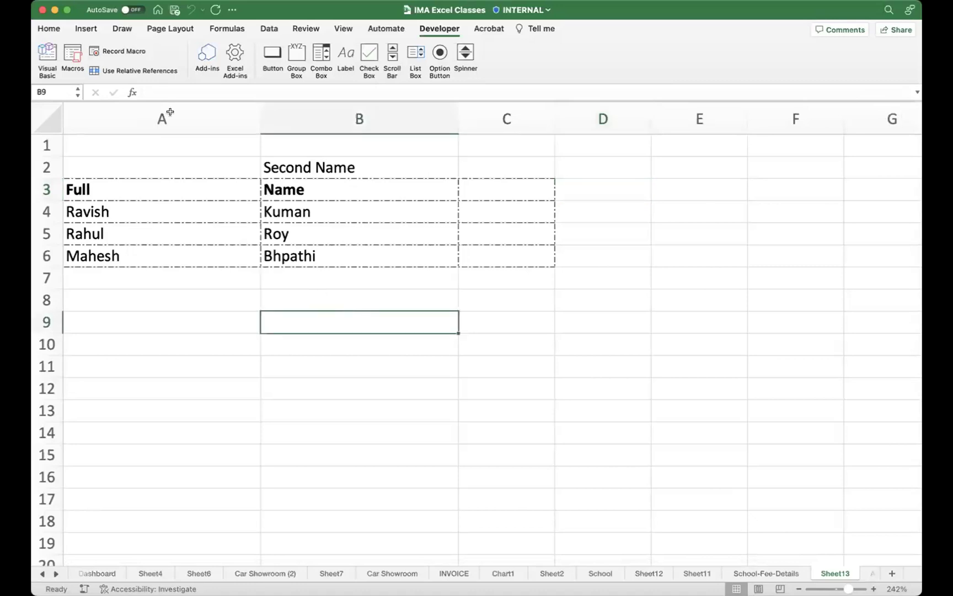
click(47, 56)
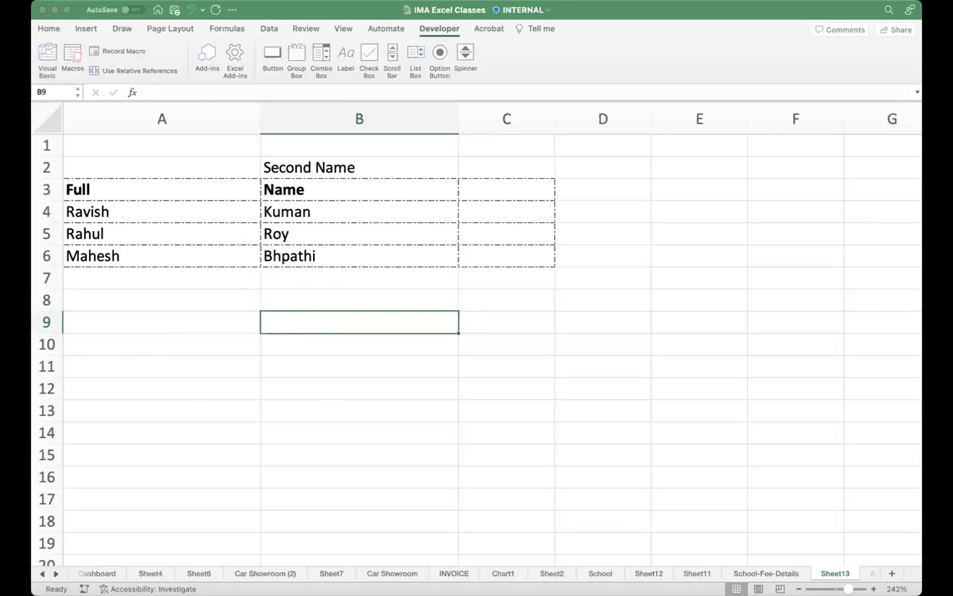
drag(279, 278, 35, 49)
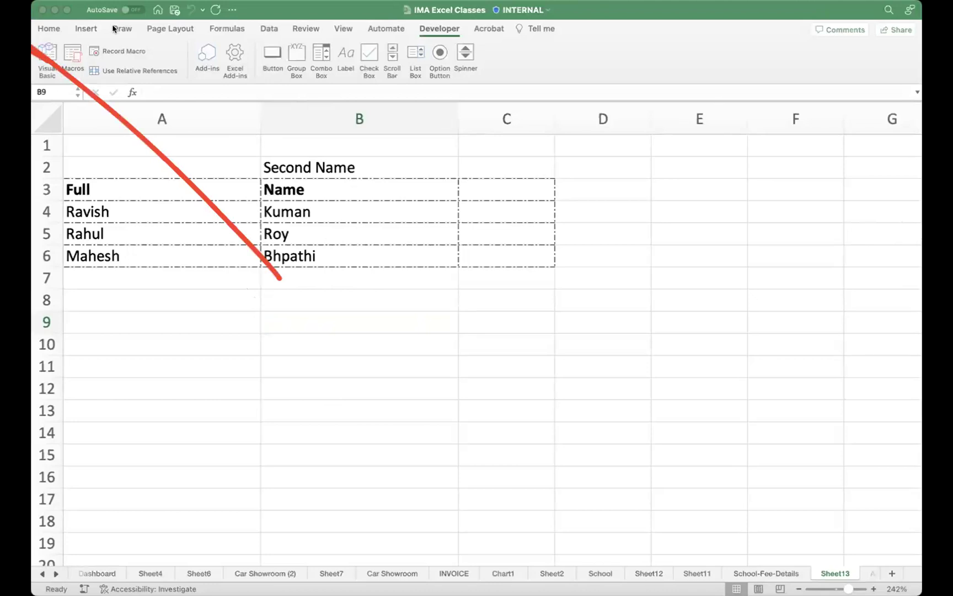
click(373, 311)
click(834, 371)
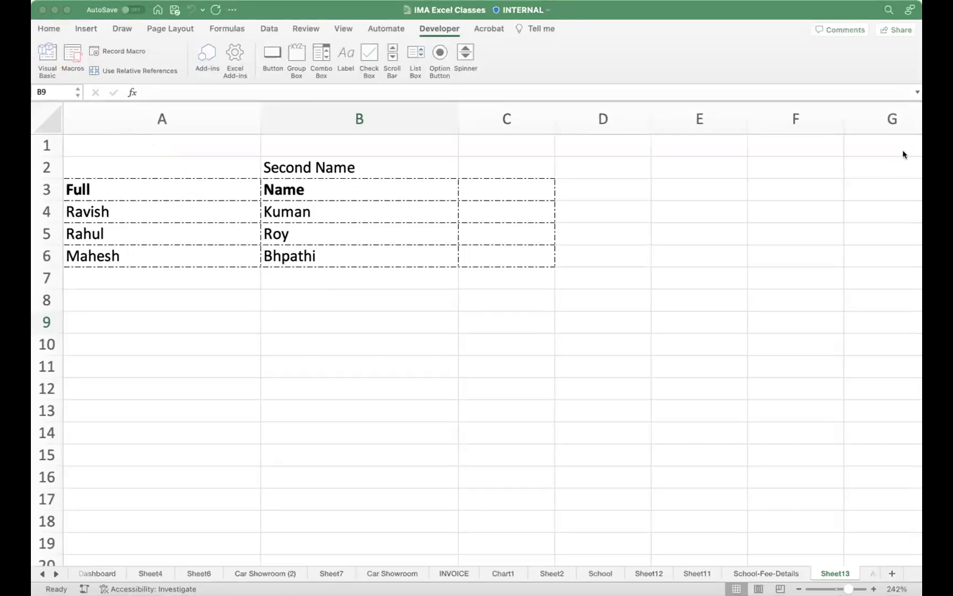
click(449, 326)
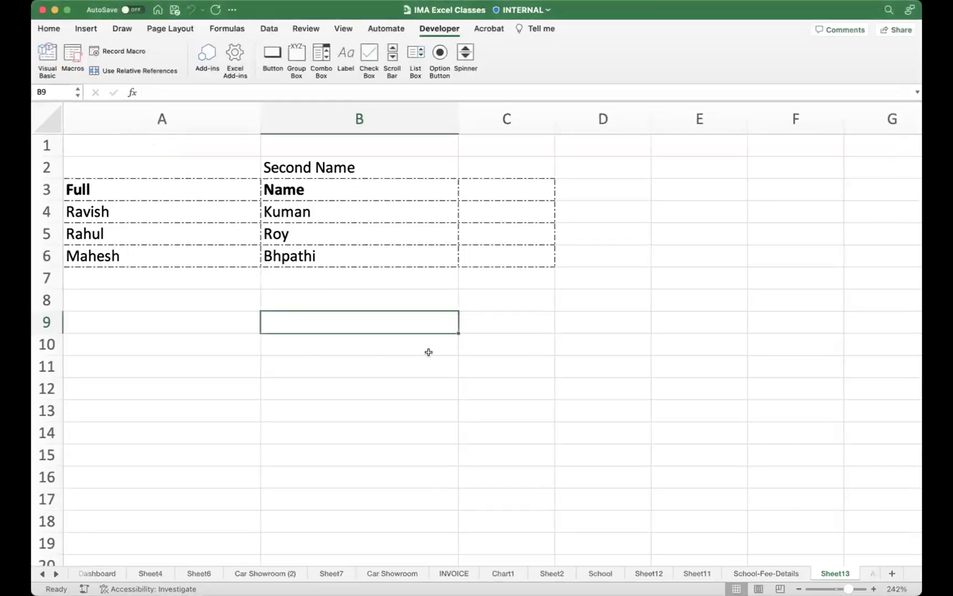
scroll(230, 336, right, 1)
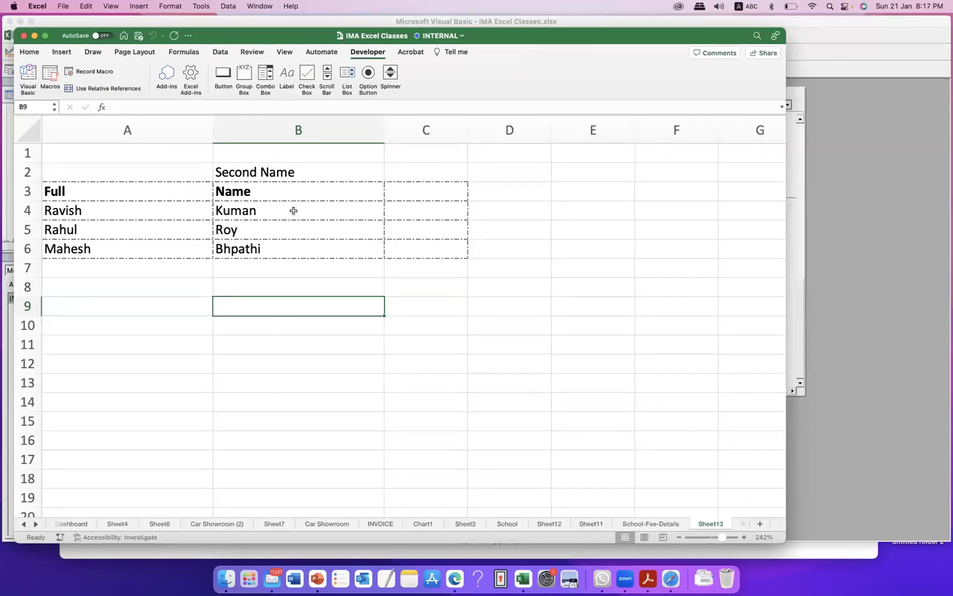
click(191, 193)
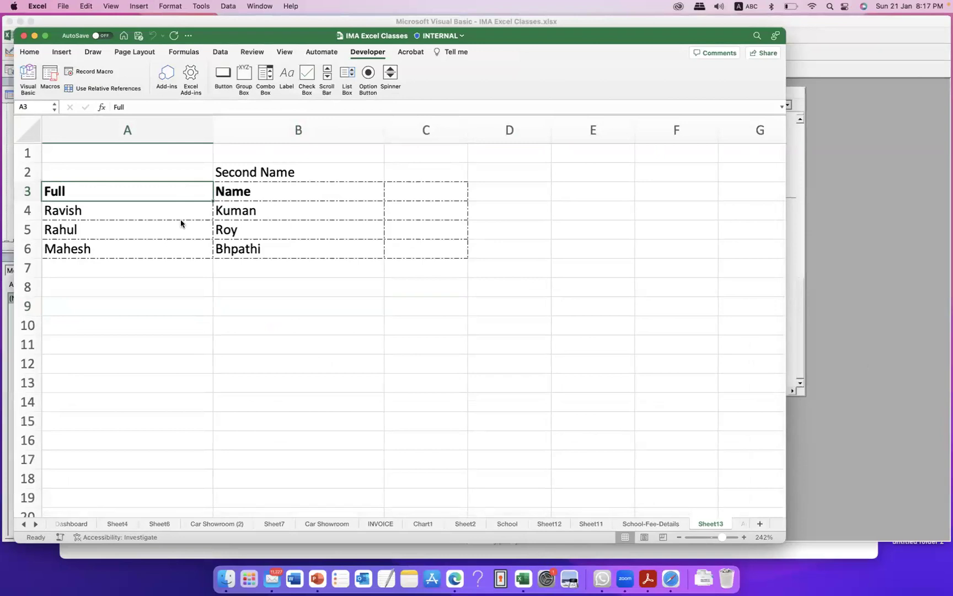
key(ctrl+shift+a)
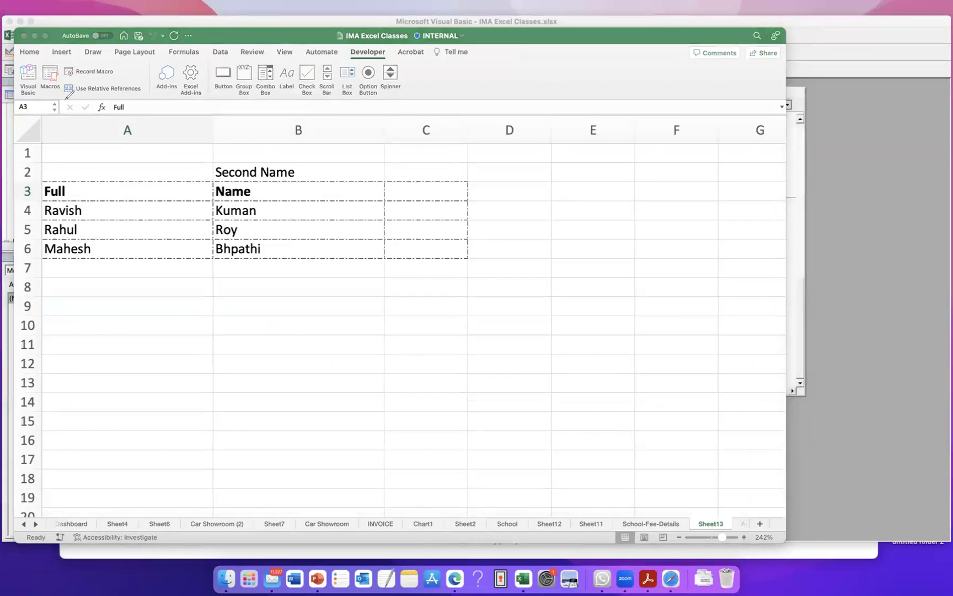
mouse_move(40, 65)
mouse_down()
mouse_move(15, 70)
mouse_move(47, 95)
mouse_move(44, 54)
mouse_move(15, 86)
mouse_move(46, 76)
mouse_move(39, 45)
mouse_up()
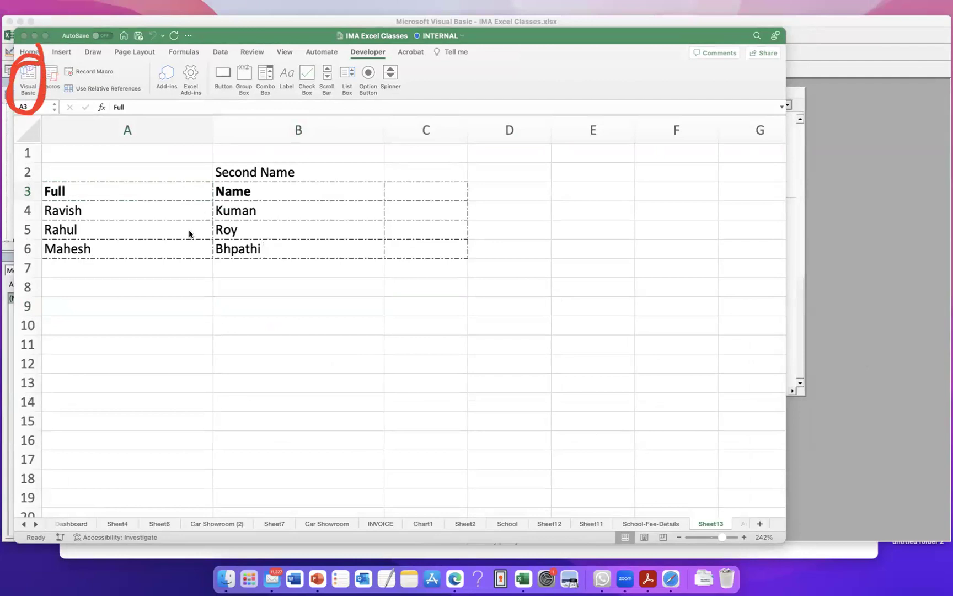
Step: Open the Visual Basic editor and display Module1's macro code
click(31, 69)
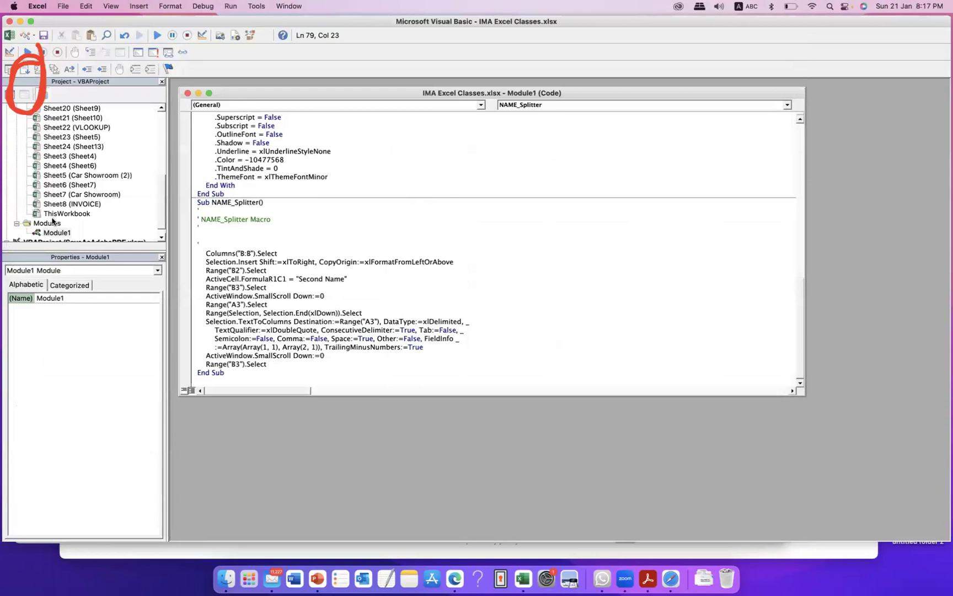
double_click(53, 235)
scroll(17, 149, up, 10)
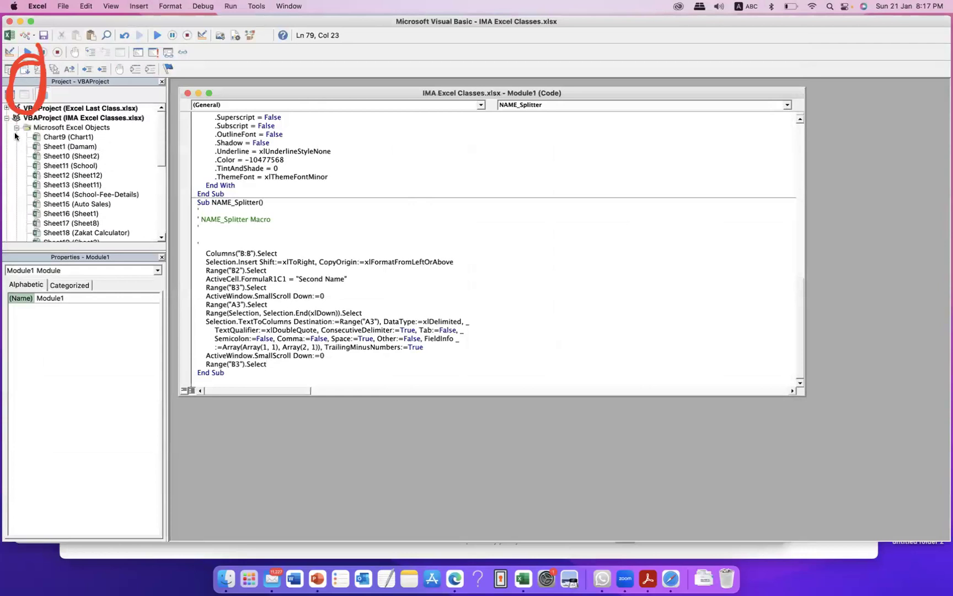
click(16, 128)
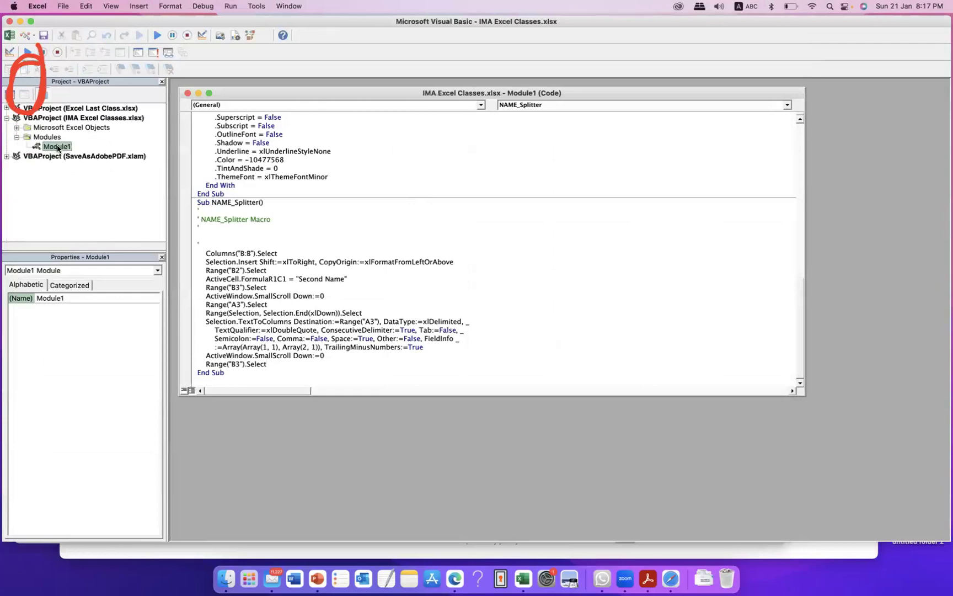
double_click(58, 146)
Step: Scroll to Sub NAME_Splitter and highlight its comment line and recorded code steps
click(386, 251)
scroll(414, 243, up, 6)
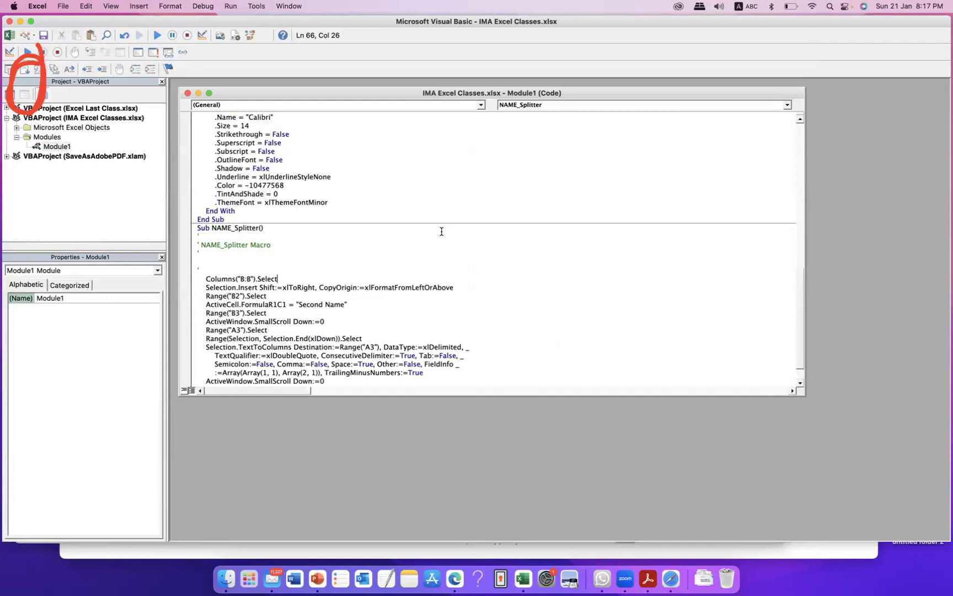
scroll(326, 202, up, 15)
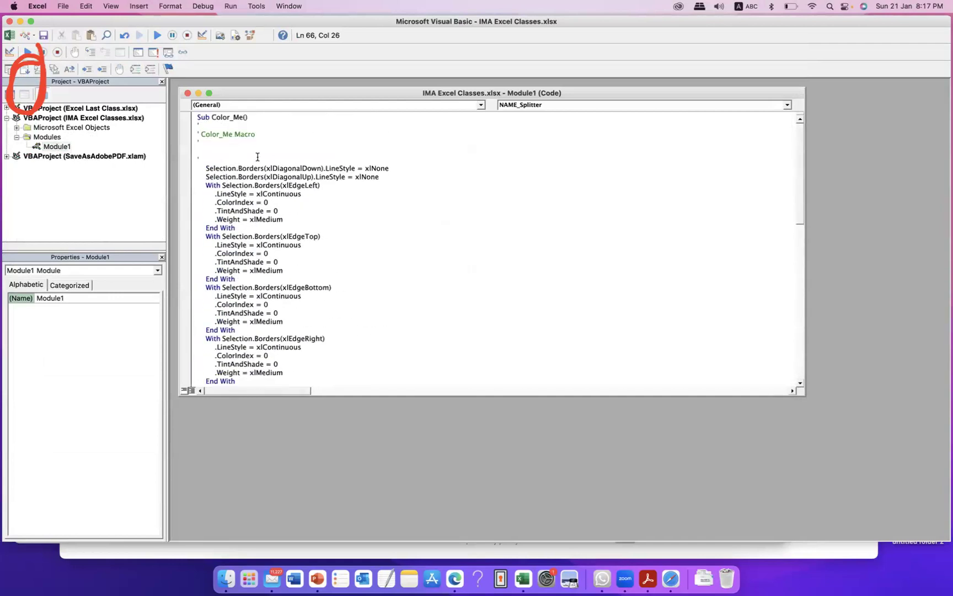
drag(201, 135, 258, 136)
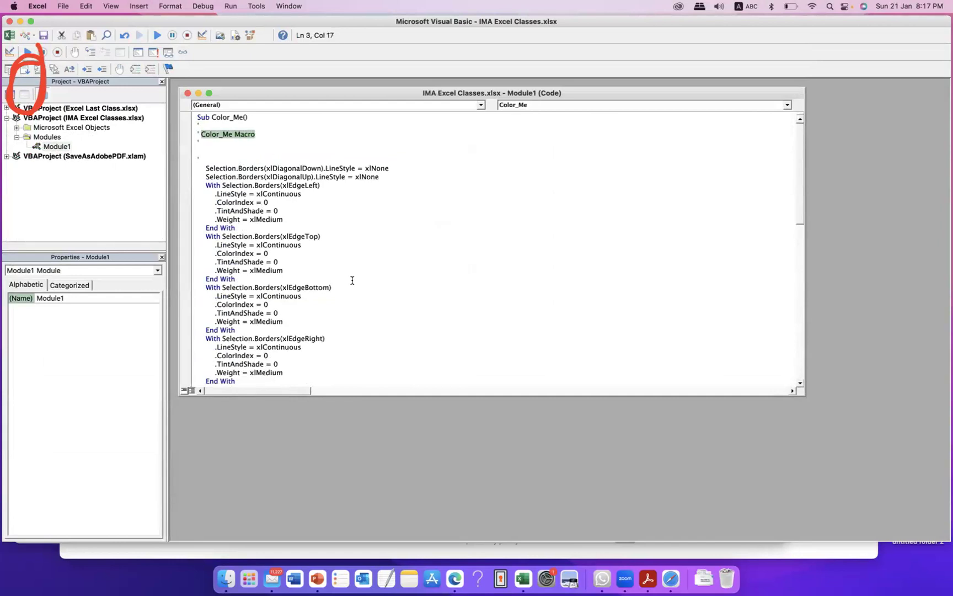
scroll(352, 280, down, 6)
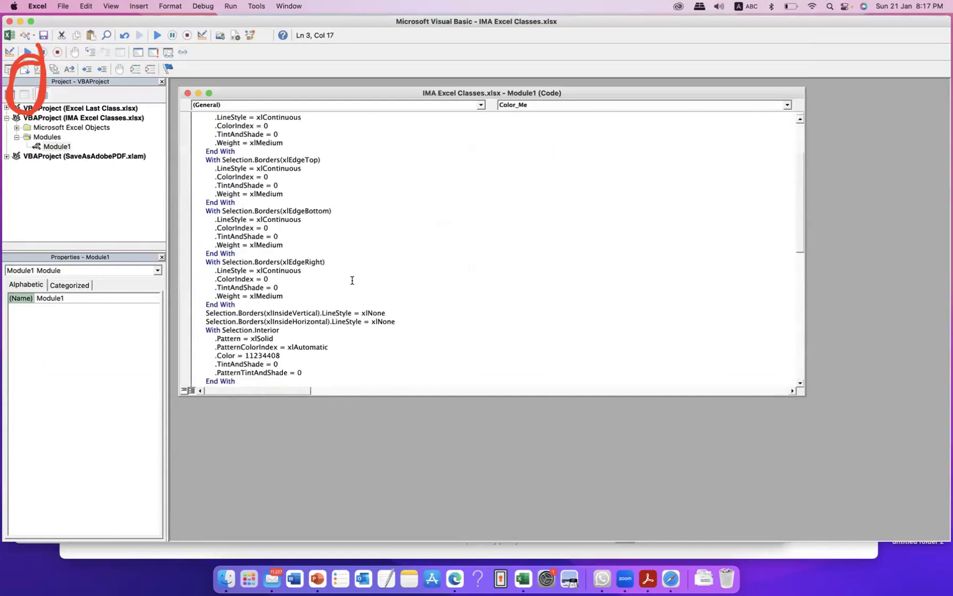
scroll(352, 281, down, 10)
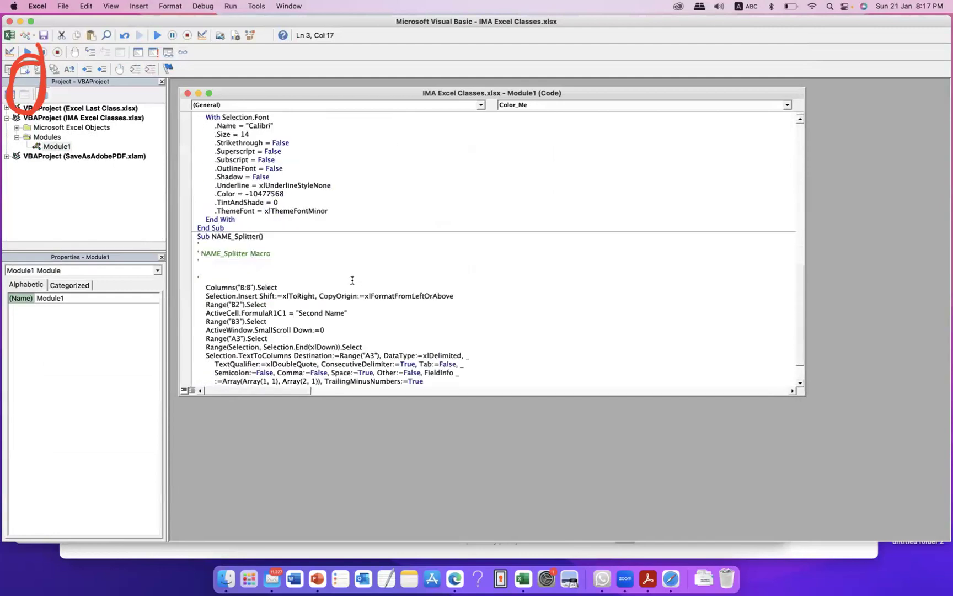
drag(200, 219, 294, 234)
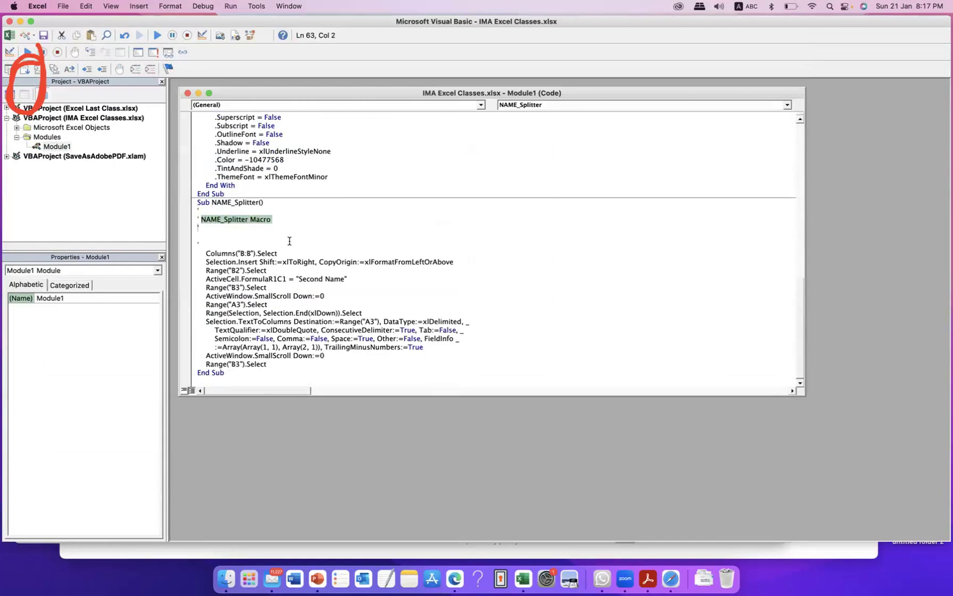
drag(204, 253, 457, 362)
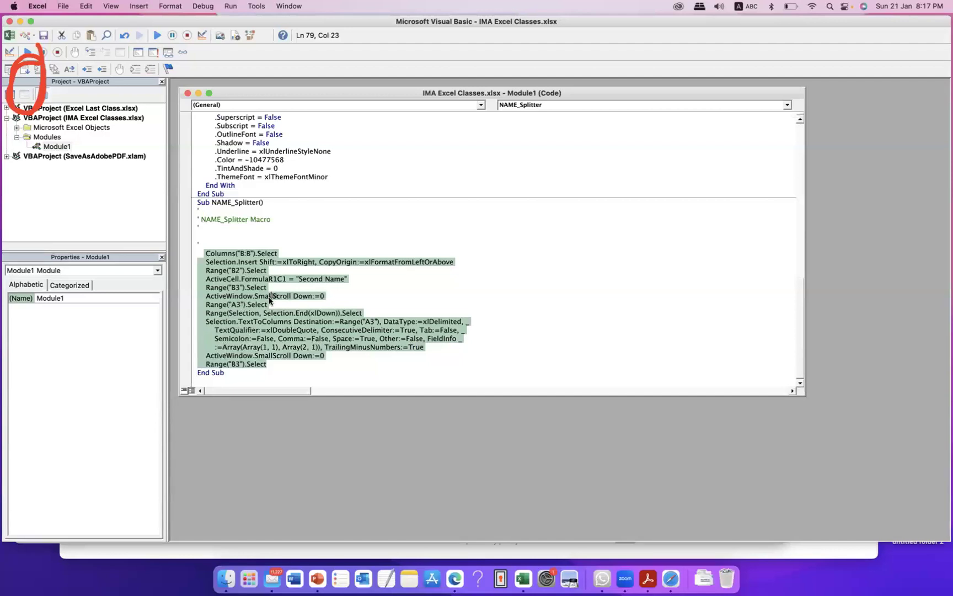
Step: Highlight Color_Me's font values: colour 10477568, Shadow False and OutlineFont False
click(433, 295)
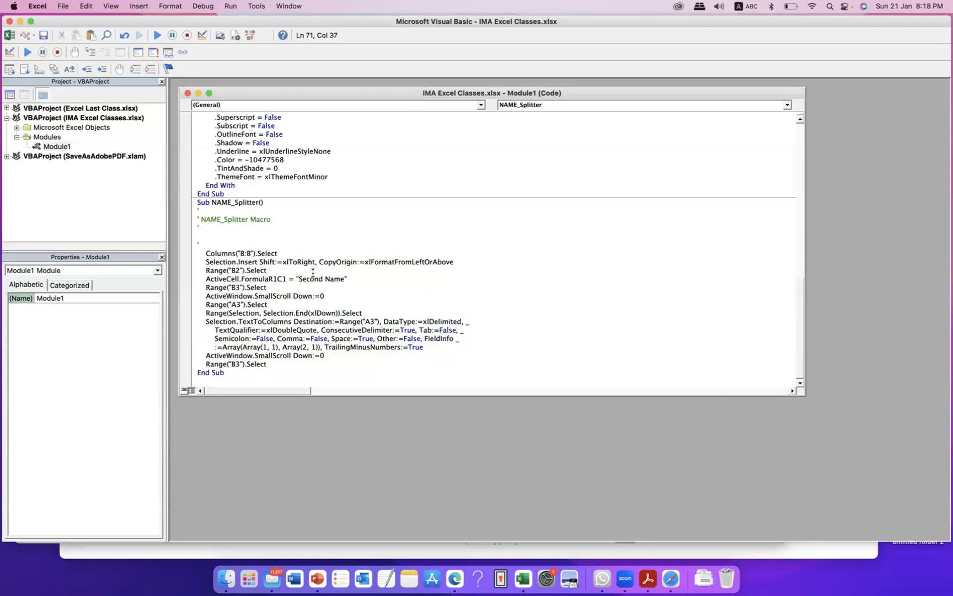
scroll(249, 213, up, 3)
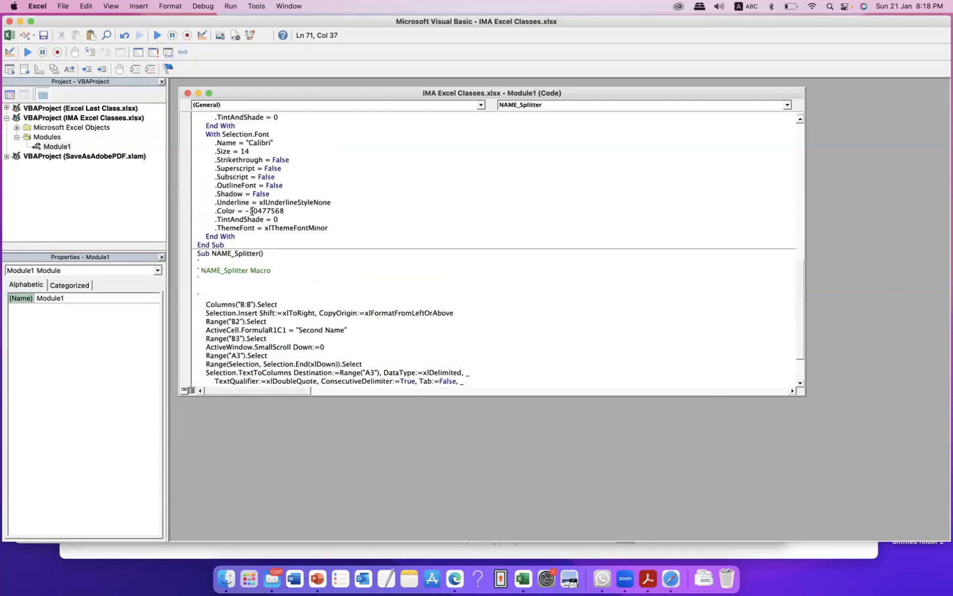
double_click(252, 211)
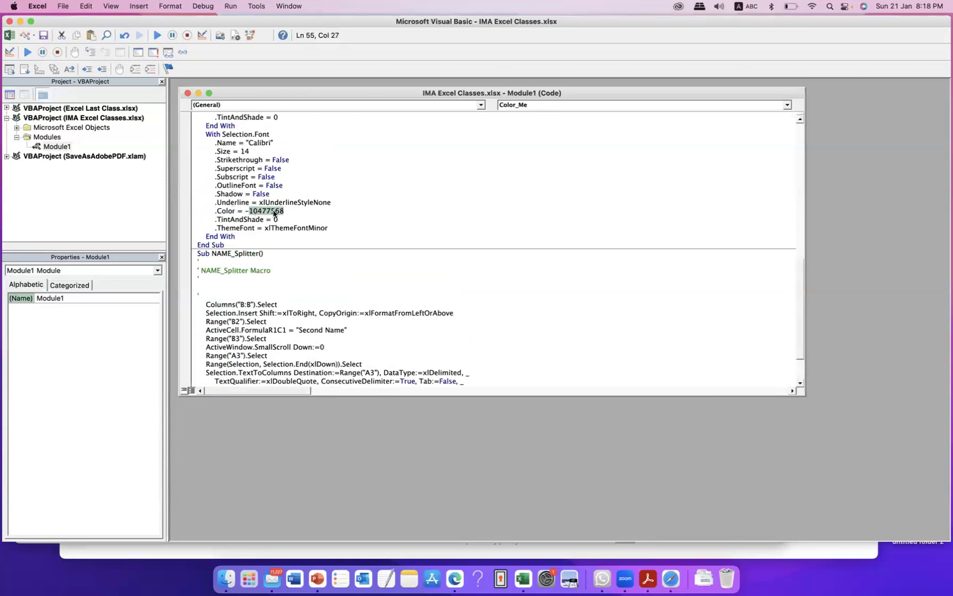
double_click(258, 193)
double_click(274, 185)
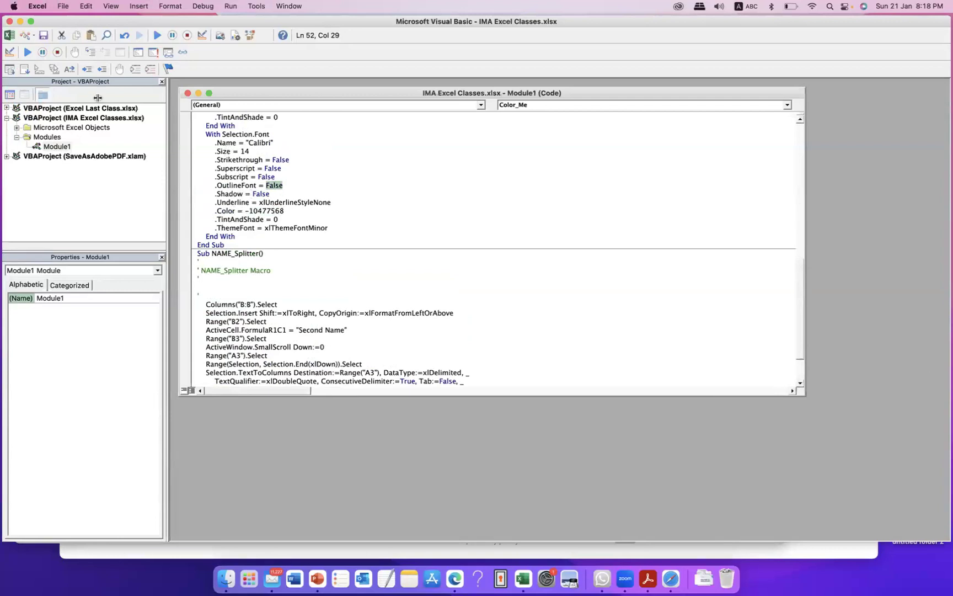
Step: Switch back to the Excel workbook with Alt+F11 and select cell B9 on Sheet13
click(935, 276)
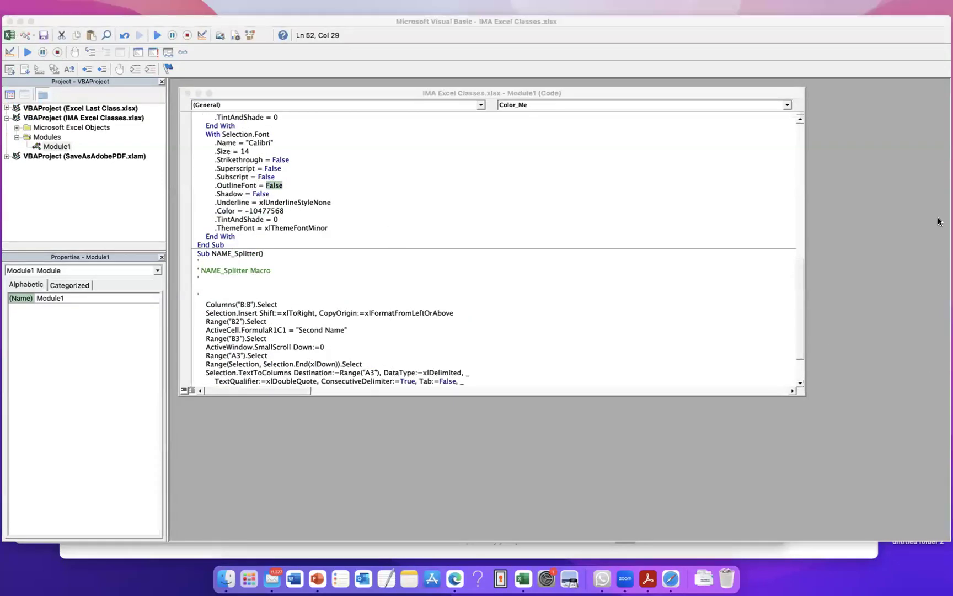
mouse_move(25, 27)
mouse_down()
mouse_move(3, 28)
mouse_move(33, 19)
mouse_move(11, 49)
mouse_move(42, 46)
mouse_up()
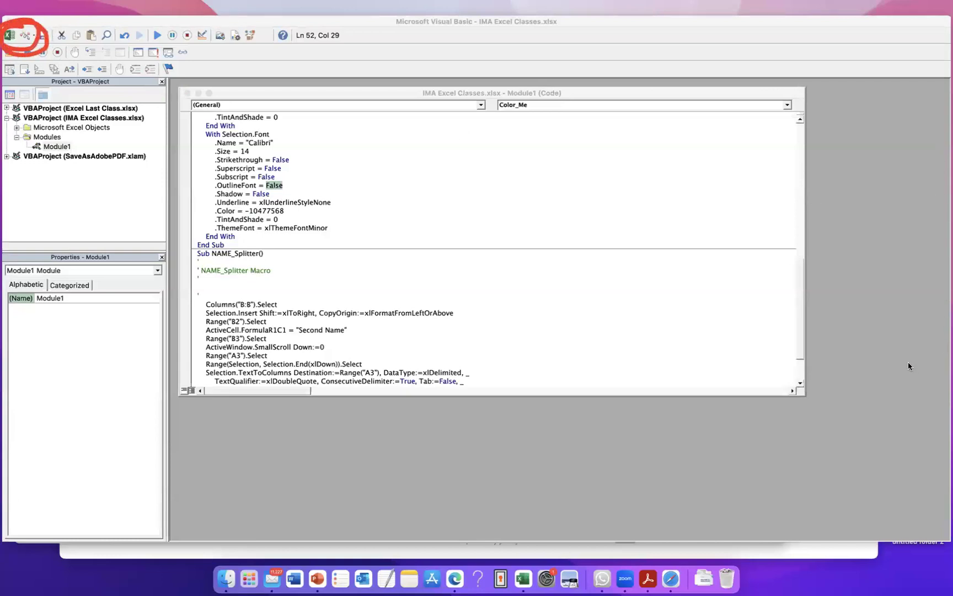
key(Escape)
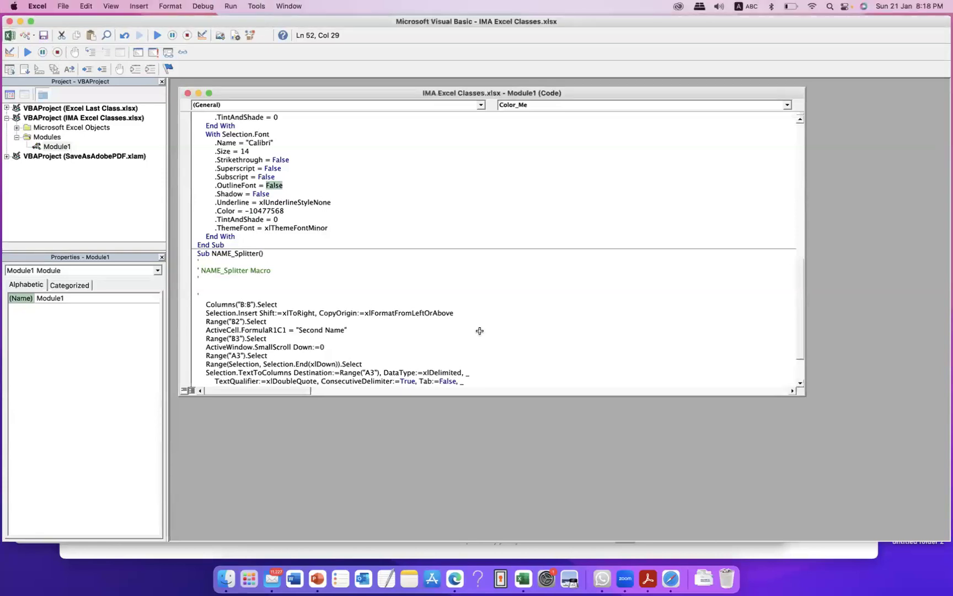
key(alt+F11)
click(219, 314)
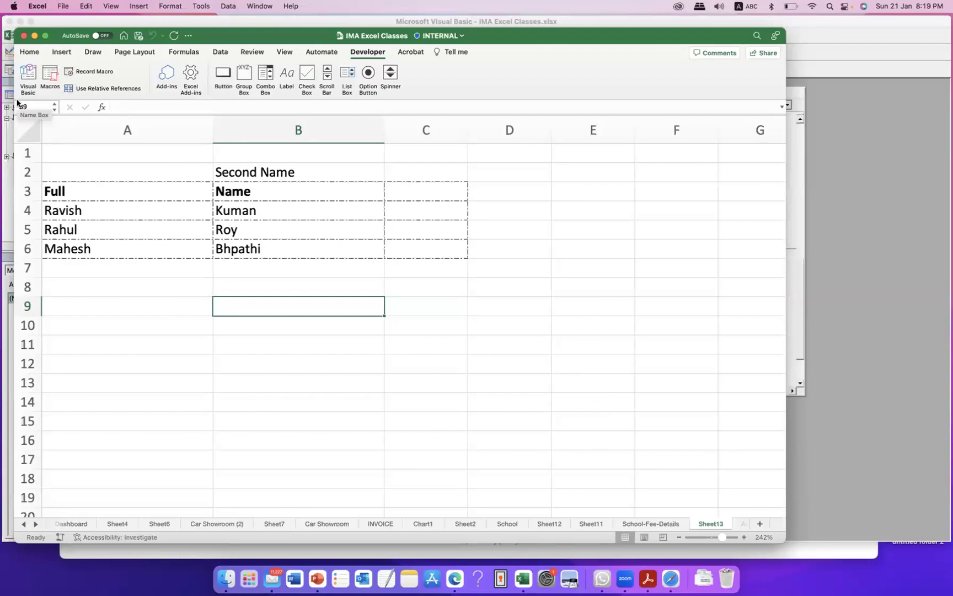
click(401, 279)
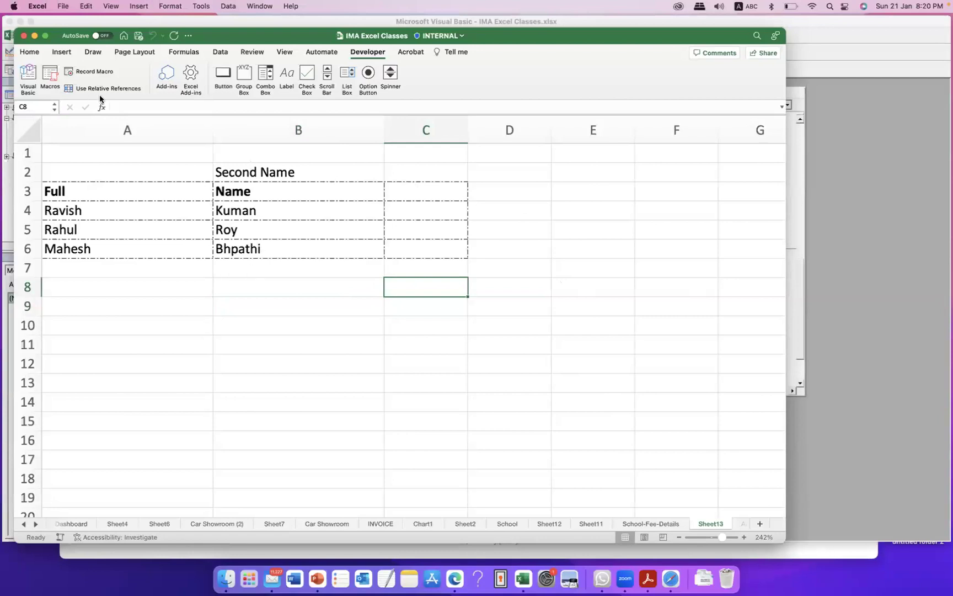
mouse_move(133, 66)
mouse_down()
mouse_move(82, 60)
mouse_move(58, 71)
mouse_move(67, 82)
mouse_move(146, 71)
mouse_move(125, 65)
mouse_up()
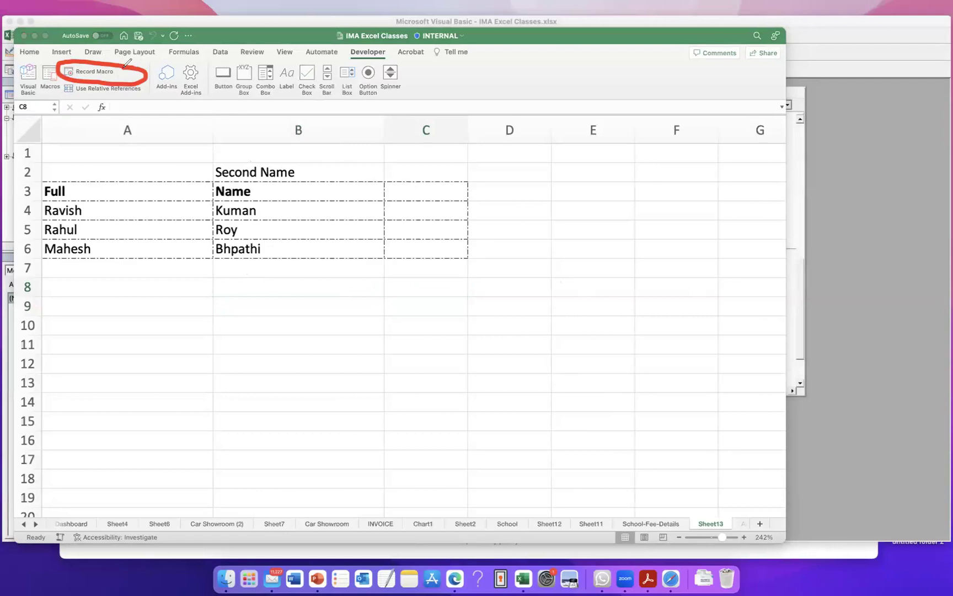
mouse_move(49, 59)
mouse_down()
mouse_move(37, 84)
mouse_move(65, 75)
mouse_move(57, 57)
mouse_up()
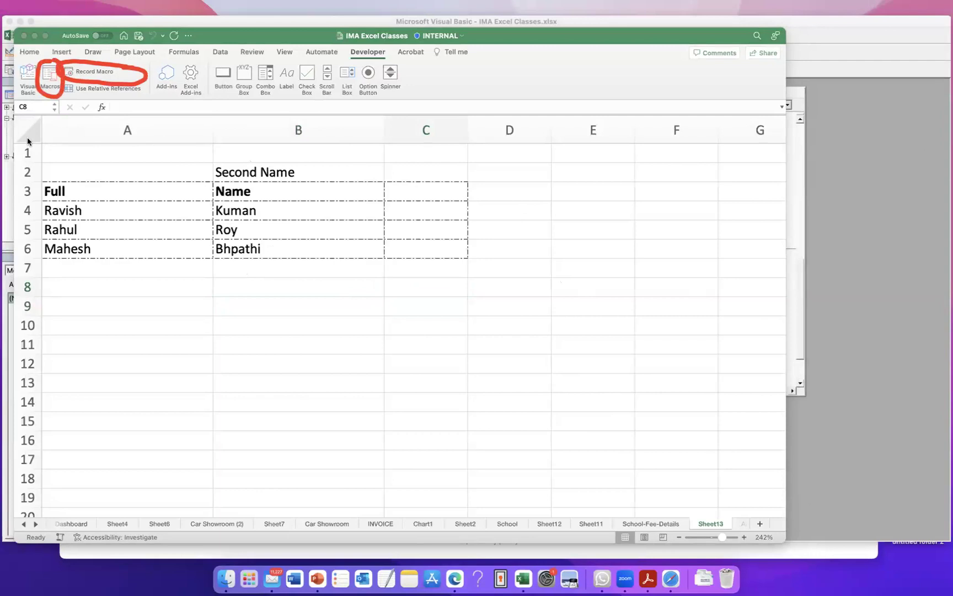
click(40, 77)
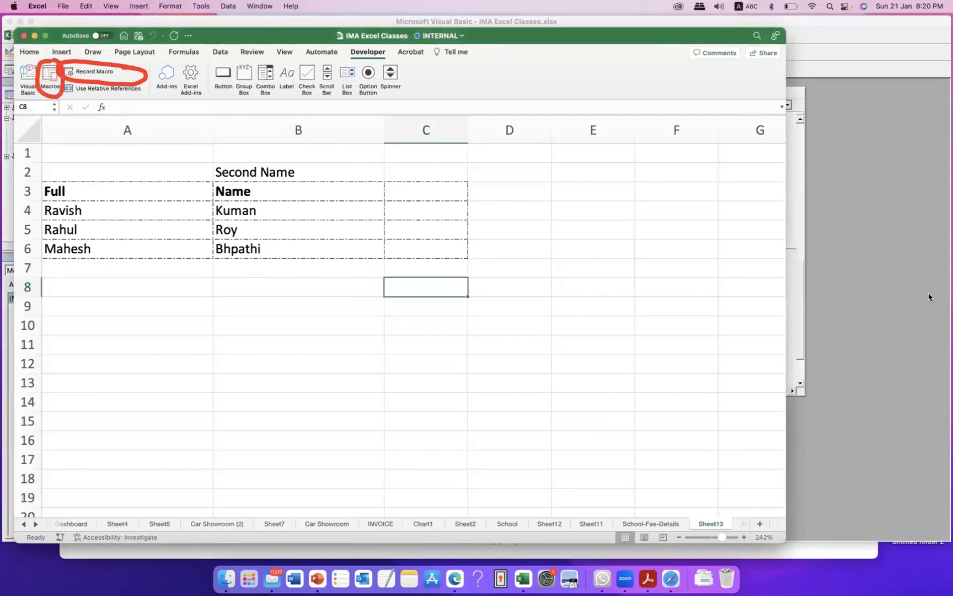
click(882, 368)
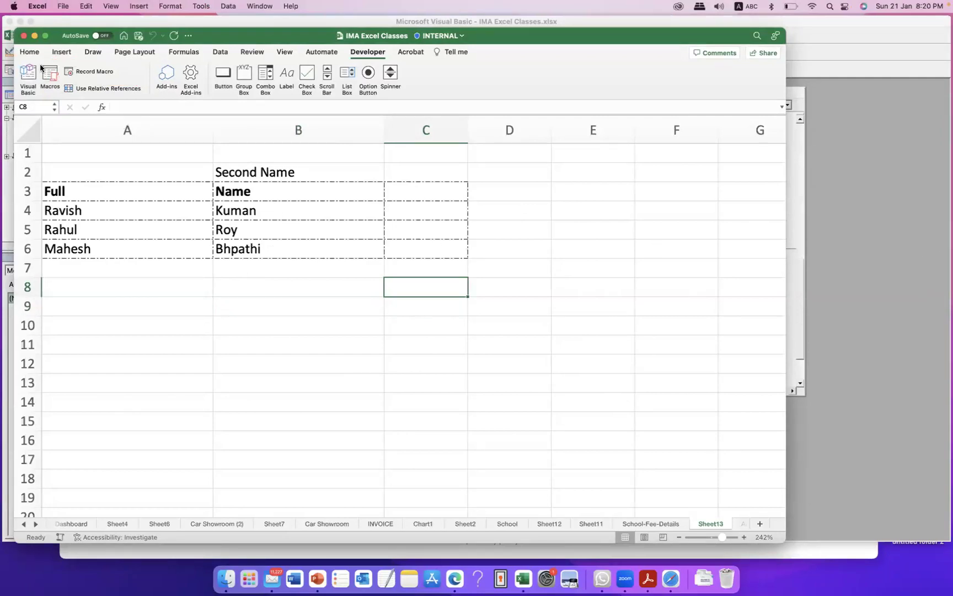
mouse_move(43, 56)
mouse_down()
mouse_move(13, 71)
mouse_move(36, 99)
mouse_move(40, 54)
mouse_up()
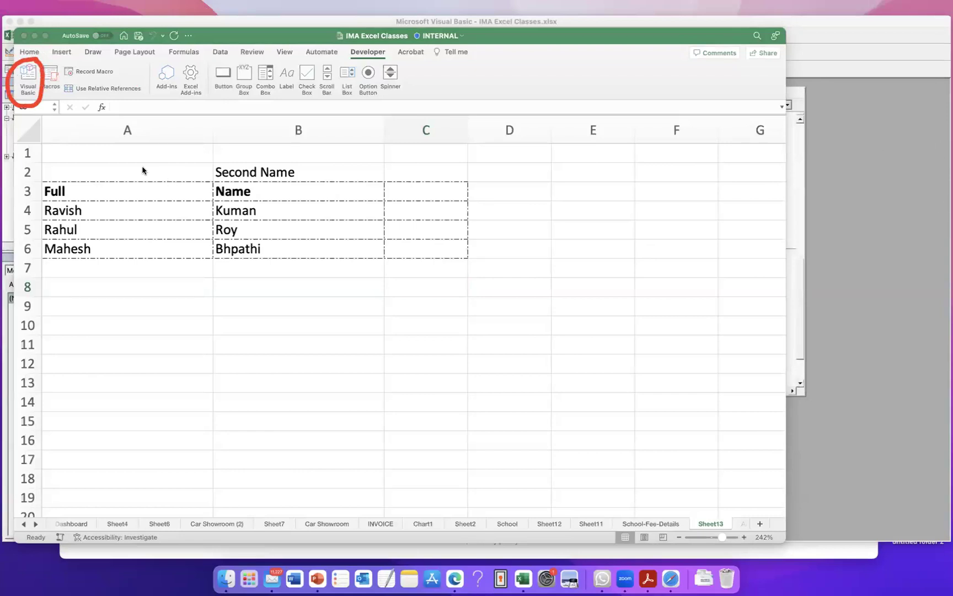
Step: Open the Visual Basic editor and display Module1's Color_Me code
click(24, 84)
click(30, 77)
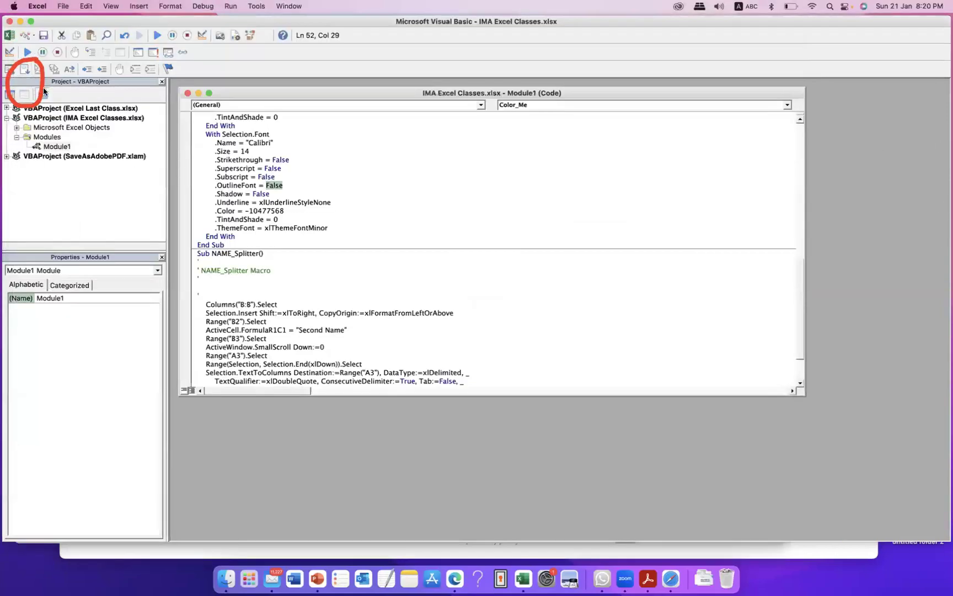
click(47, 139)
click(57, 147)
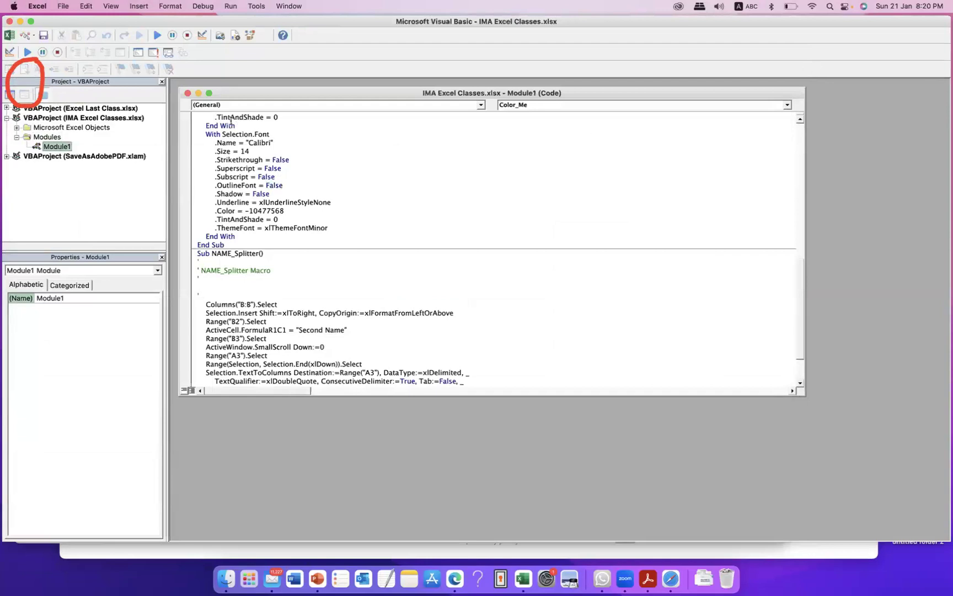
click(188, 93)
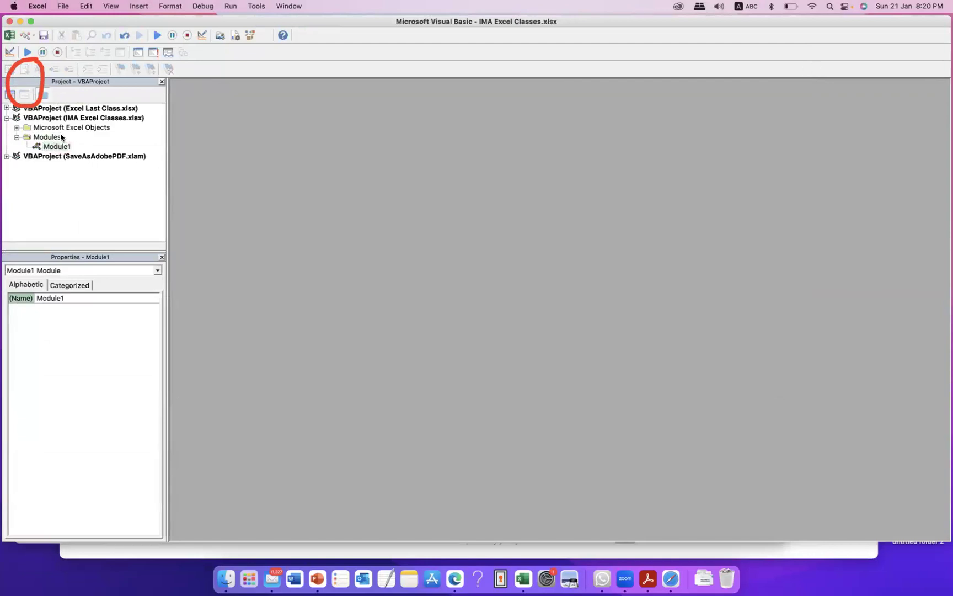
click(49, 147)
double_click(49, 147)
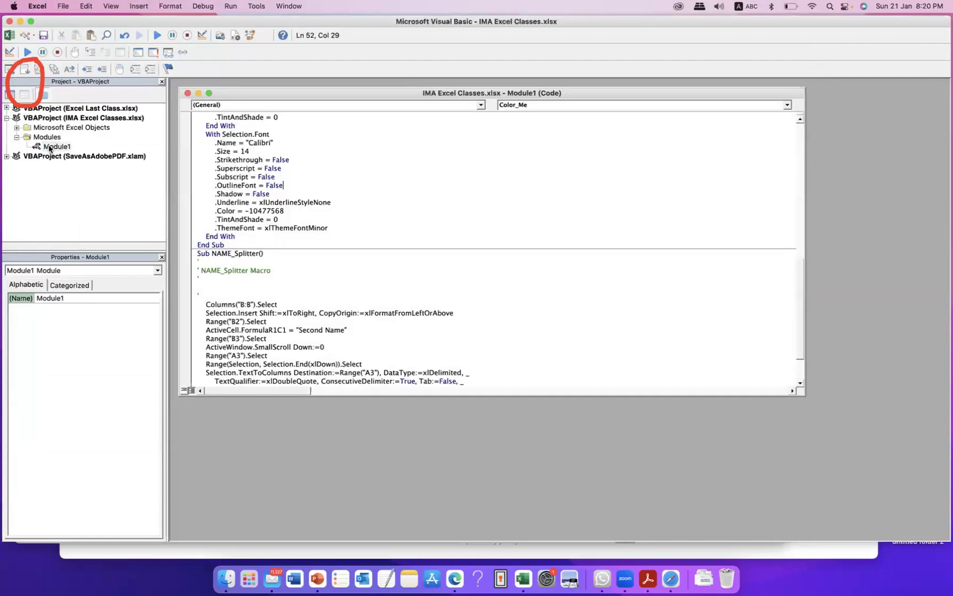
scroll(445, 212, up, 15)
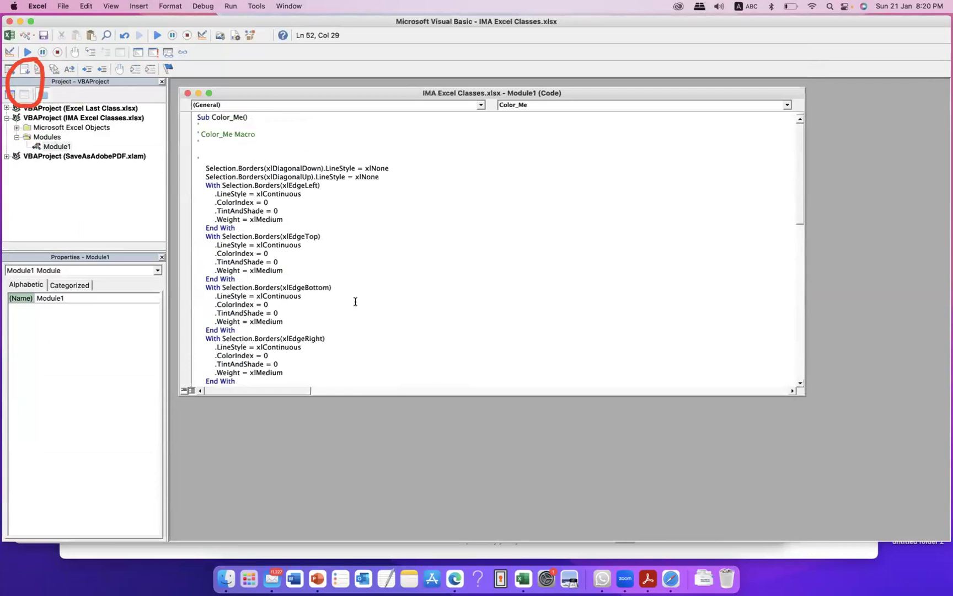
scroll(284, 300, down, 3)
Step: Change Color_Me's fill colour value from 11234408 to 88834408
click(322, 281)
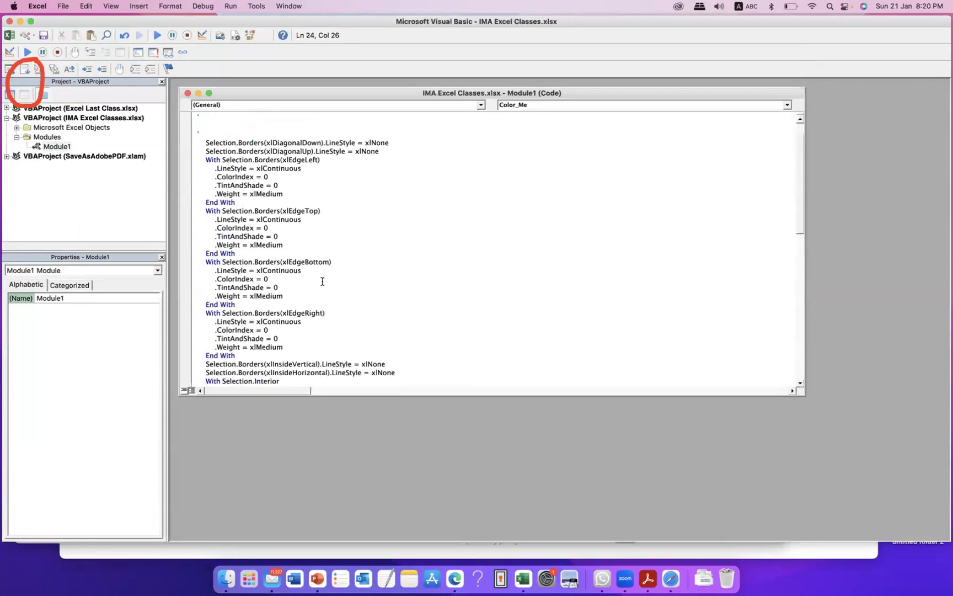
scroll(323, 281, down, 6)
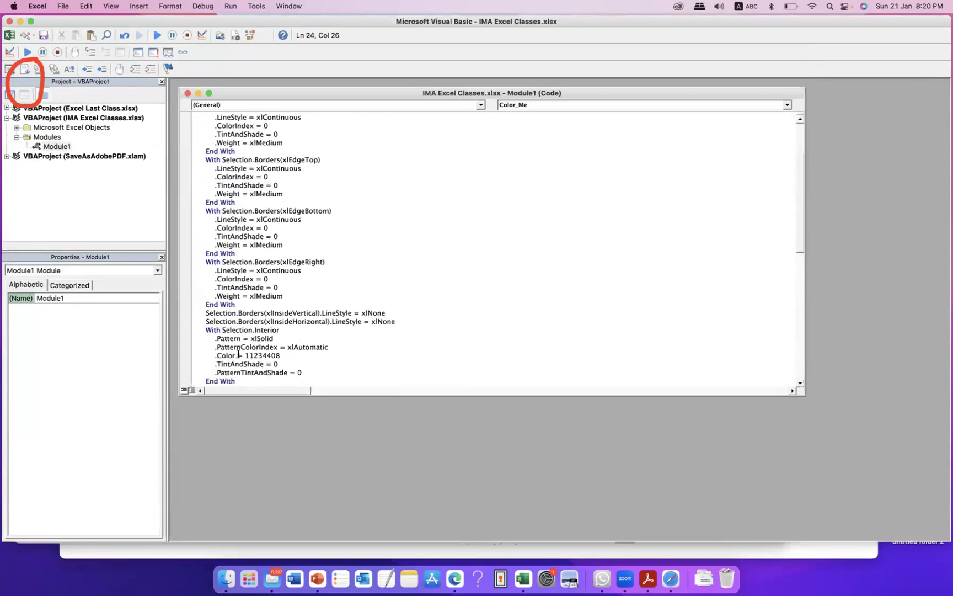
mouse_move(245, 356)
mouse_down()
mouse_move(280, 356)
mouse_move(251, 360)
mouse_up()
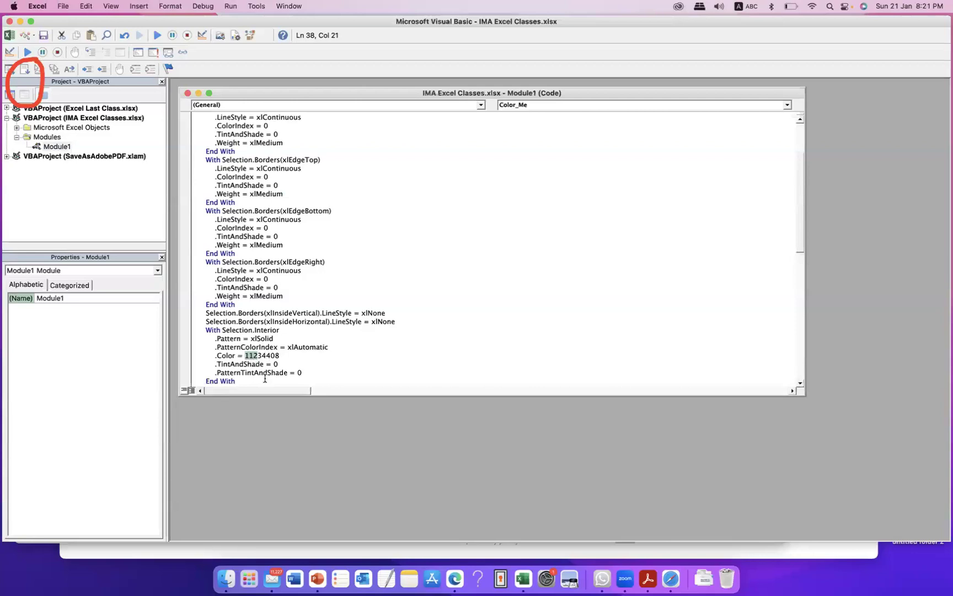
text(888)
Step: Save the workbook, return to Excel and select the second names in B4:B6
click(42, 35)
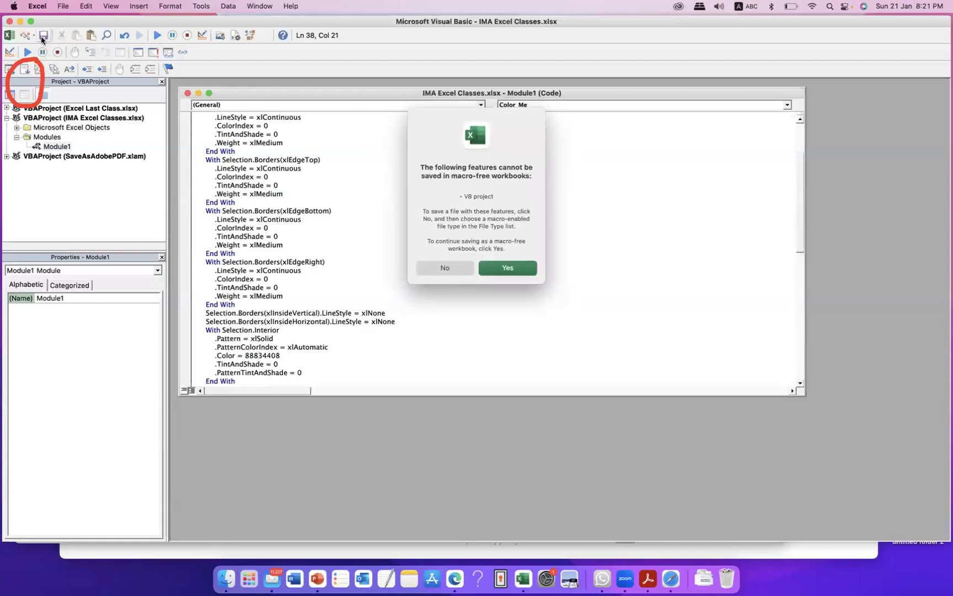
click(507, 269)
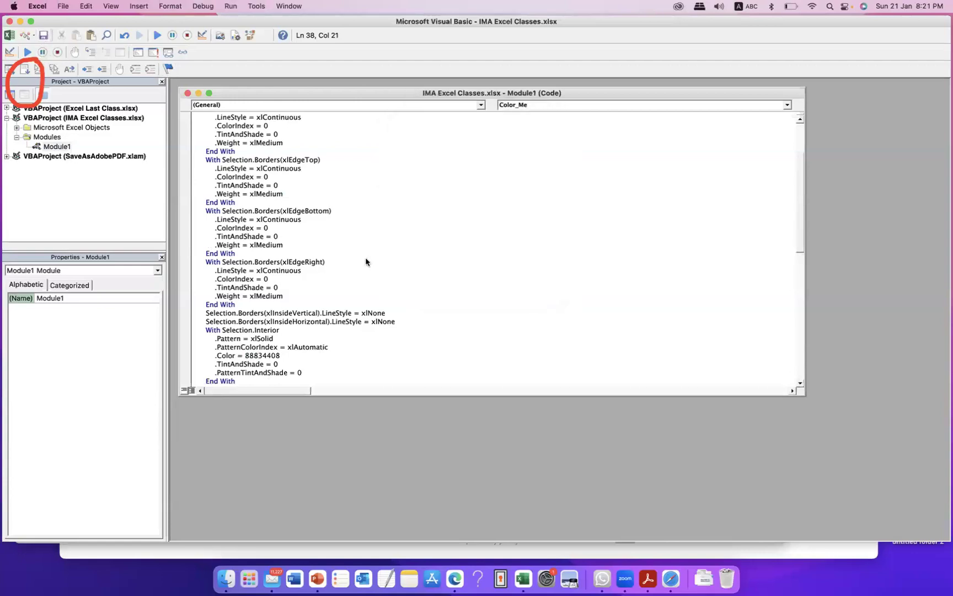
click(10, 36)
drag(251, 209, 298, 247)
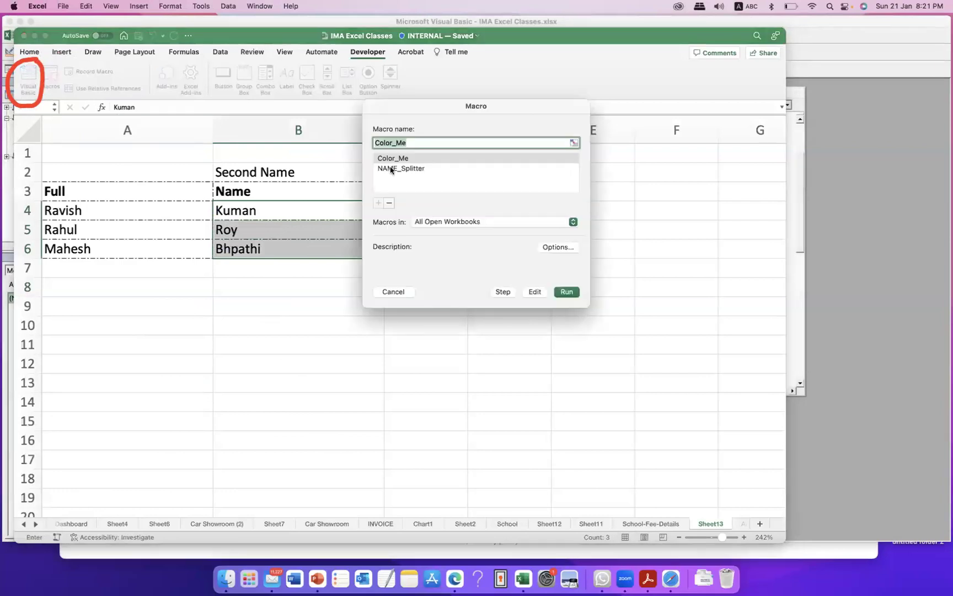
Step: Run Color_Me on Kuman, Roy and Bhpathi, then click an empty cell to see the formatting
click(409, 160)
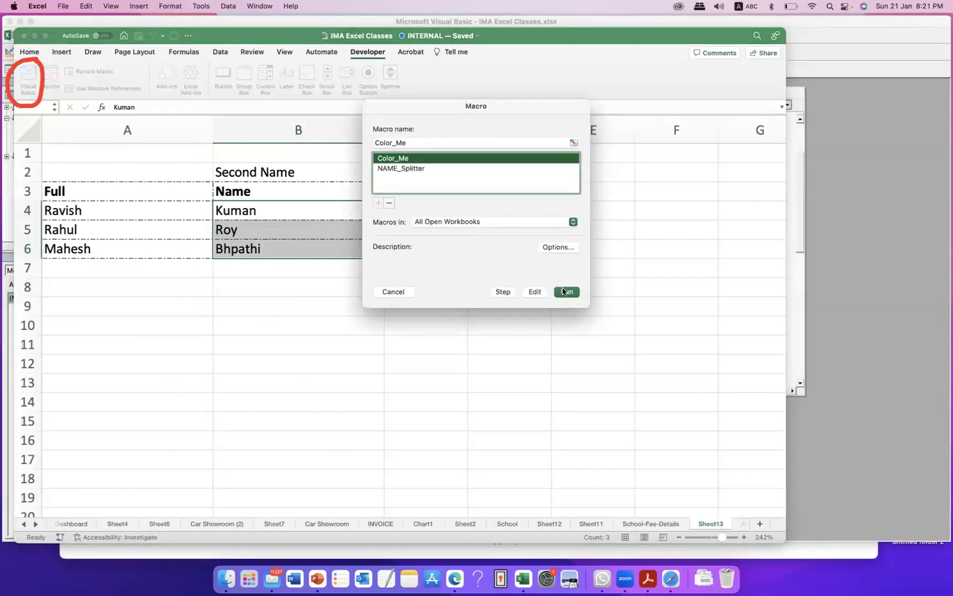
key(Return)
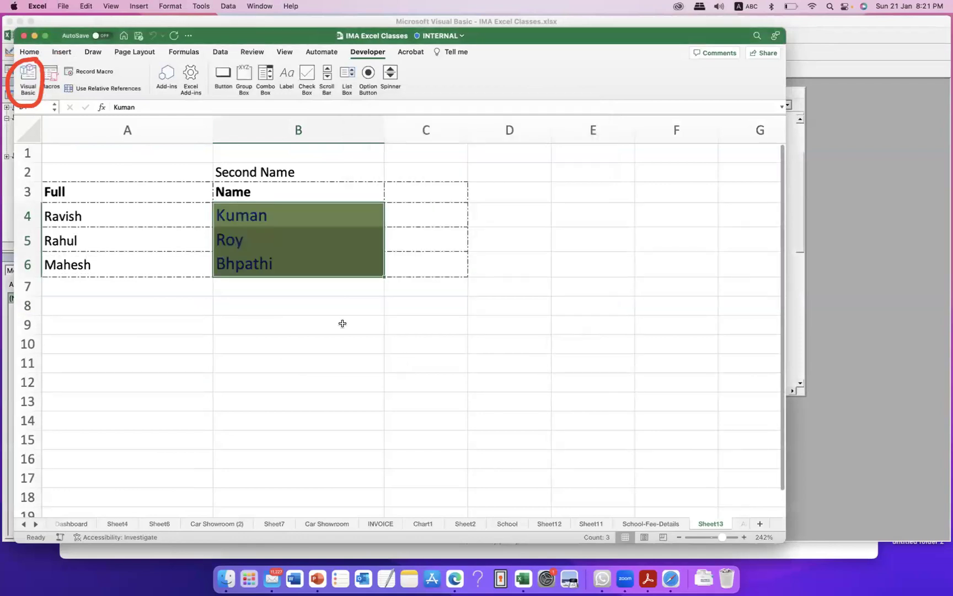
click(337, 342)
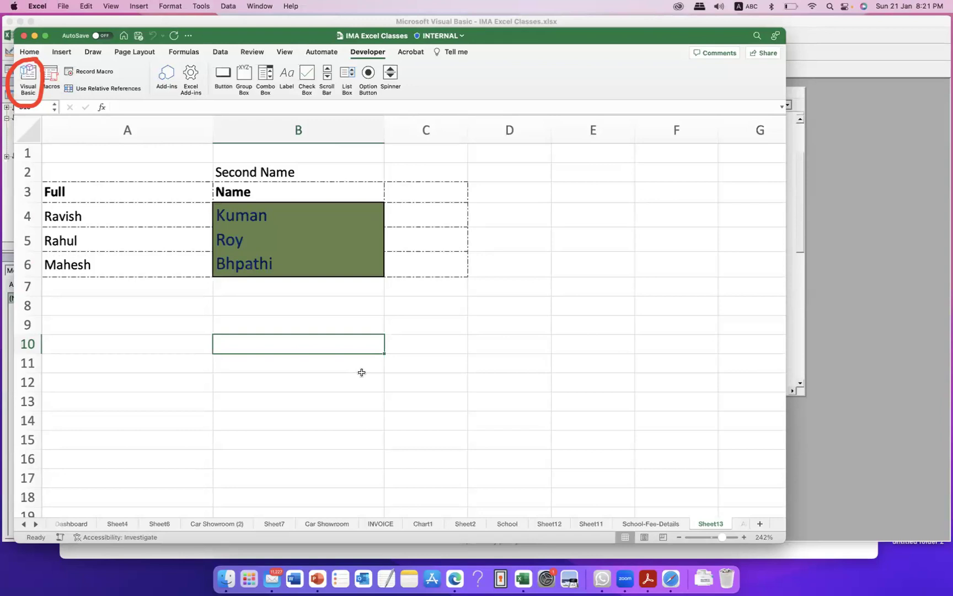
click(430, 318)
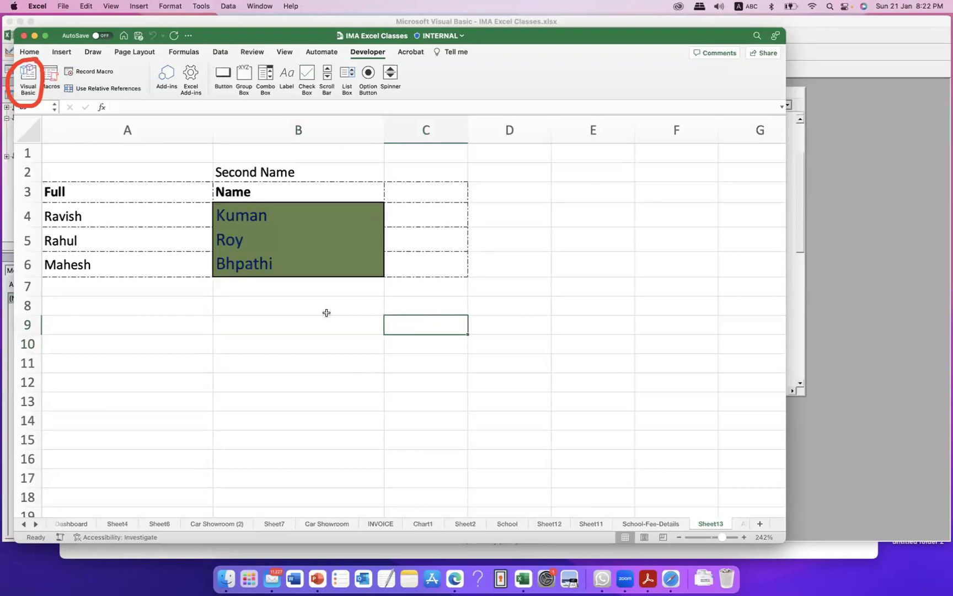
Step: Open the Visual Basic editor on Module1, then switch to WhatsApp
click(29, 78)
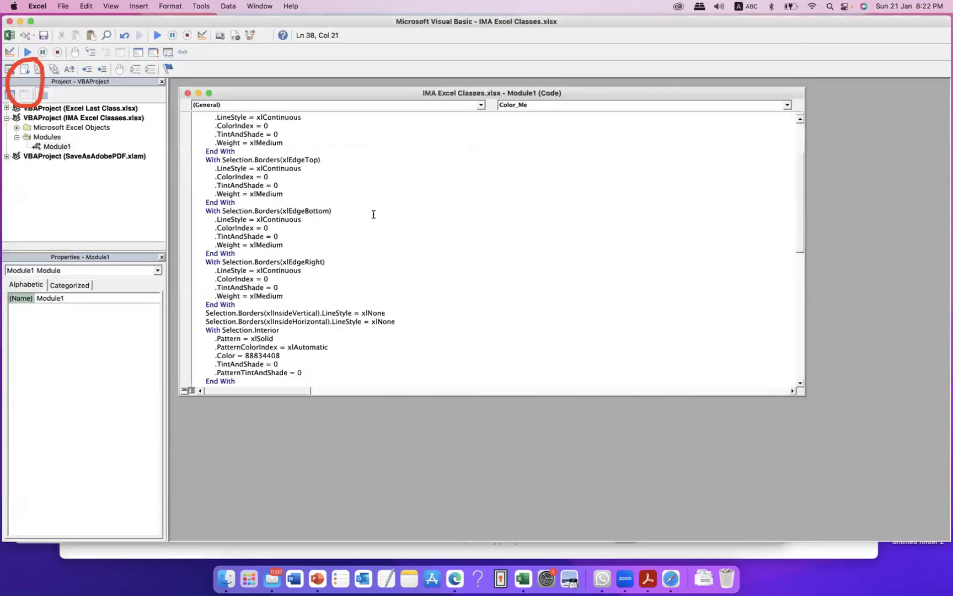
click(48, 146)
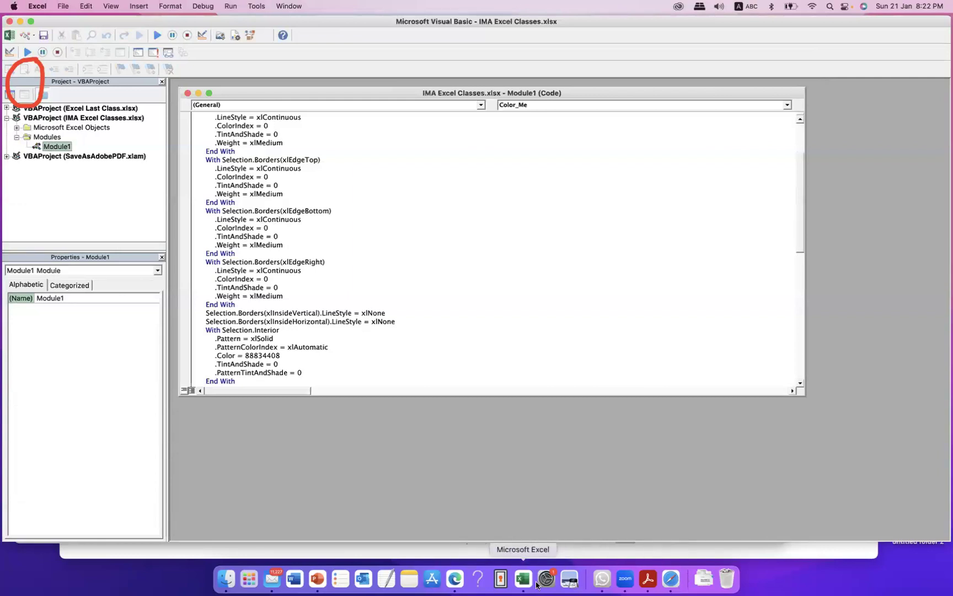
click(602, 578)
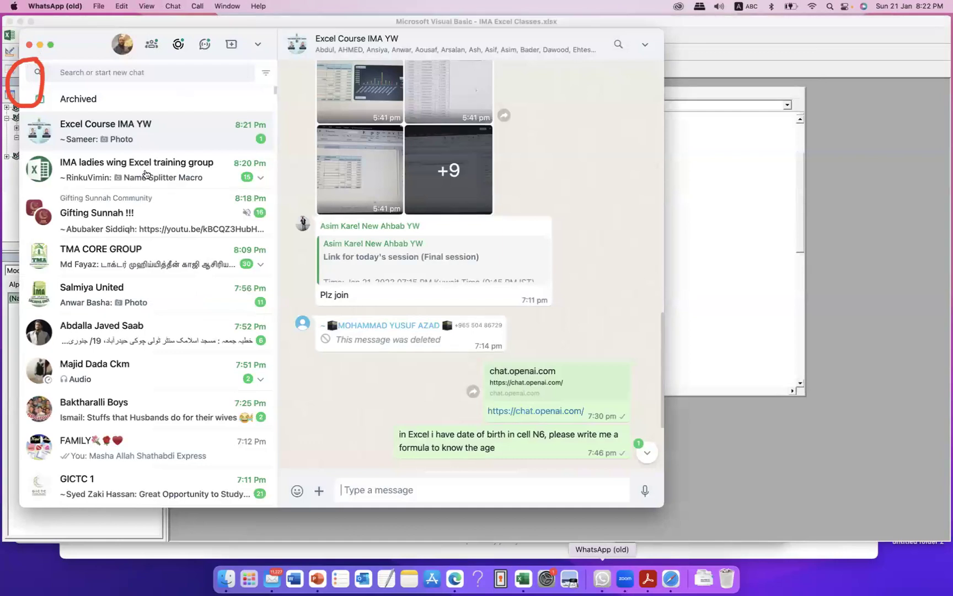
Step: Open the Excel Course IMA YW chat, view the latest photo, and close it
click(167, 148)
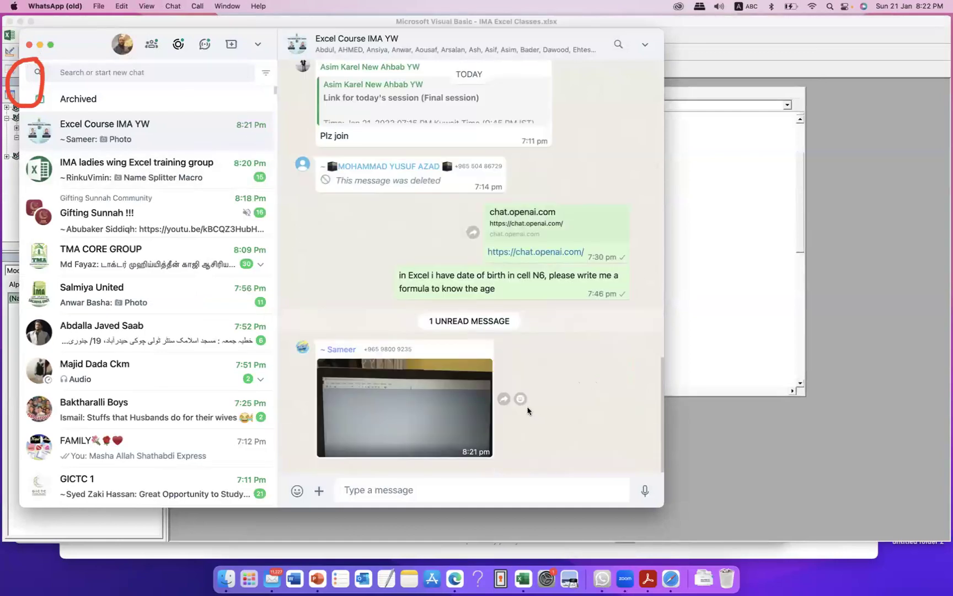
click(406, 406)
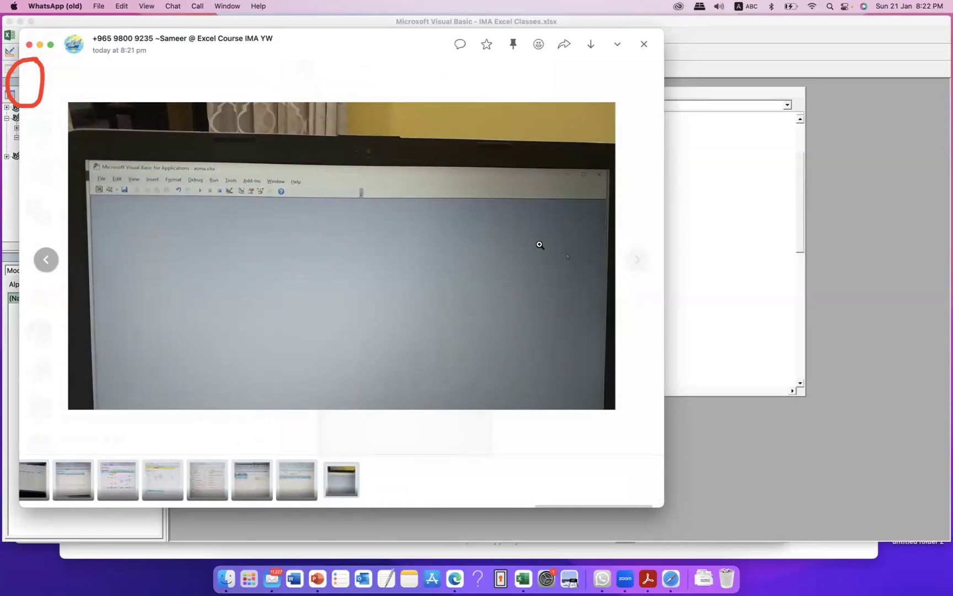
click(678, 166)
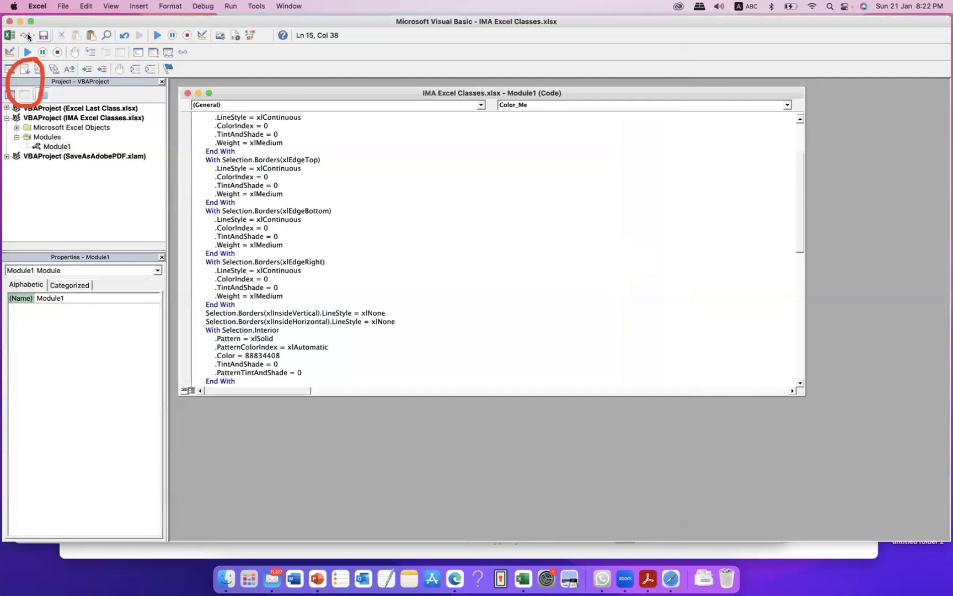
Step: Return to Sheet13 in the Excel workbook and select empty cell B8
click(9, 35)
click(334, 306)
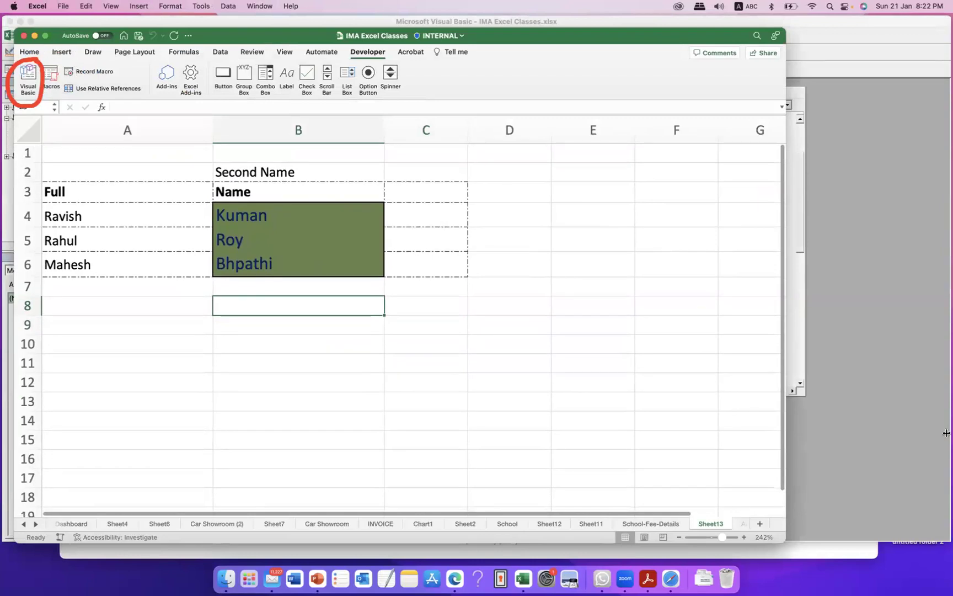
click(941, 280)
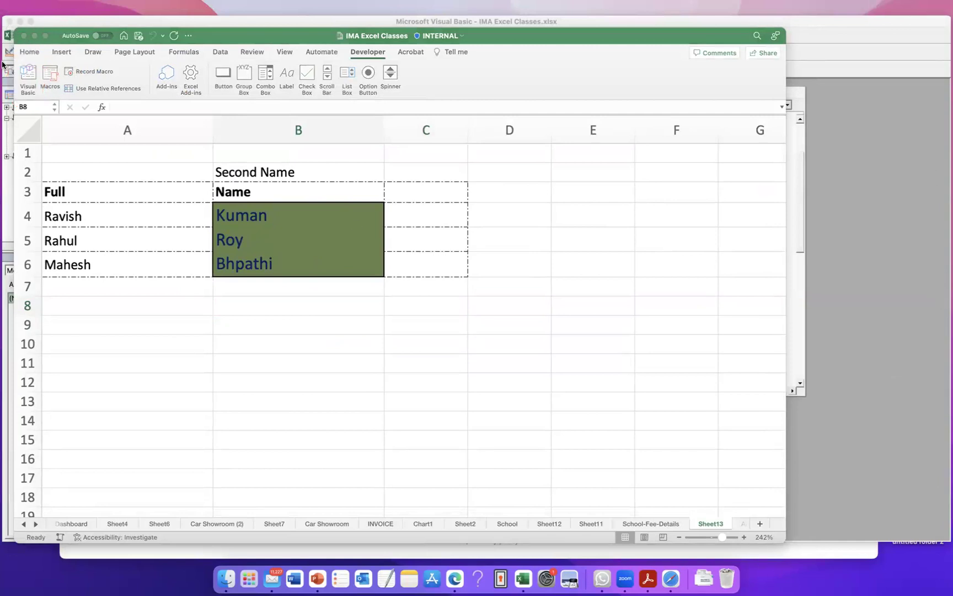
click(33, 52)
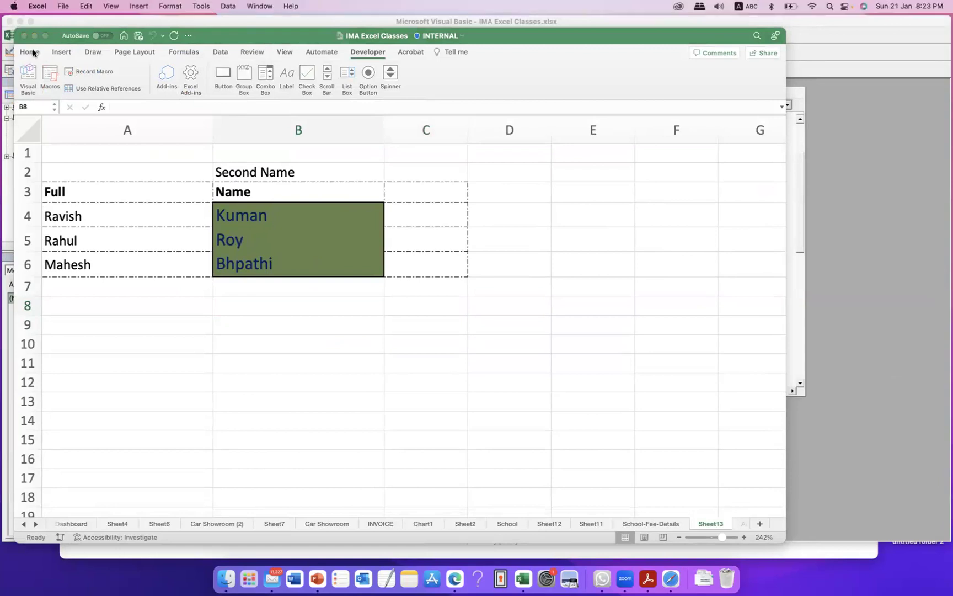
Step: Start File > Save a Copy, browse the file format list, then cancel without saving
click(63, 7)
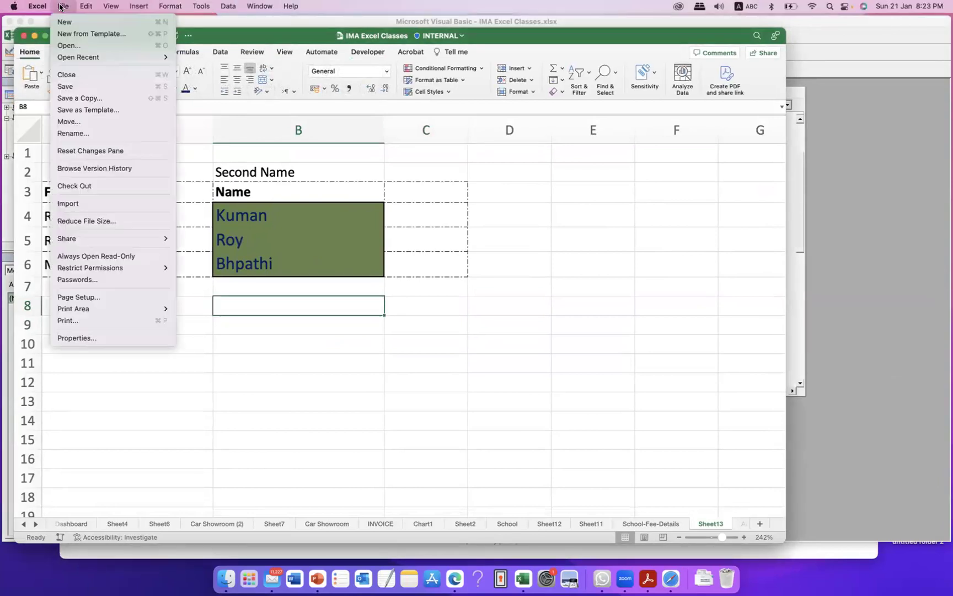
click(93, 105)
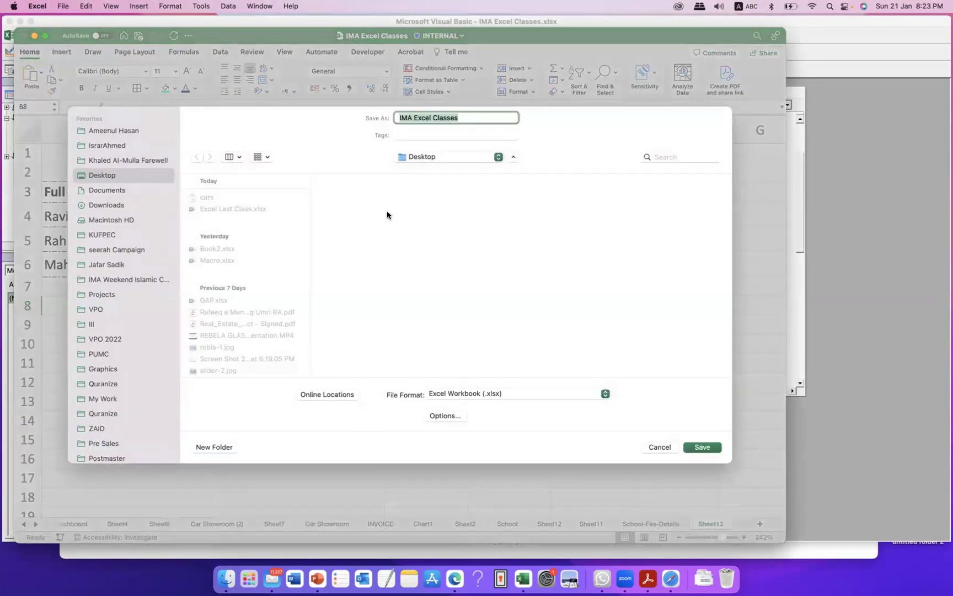
click(473, 394)
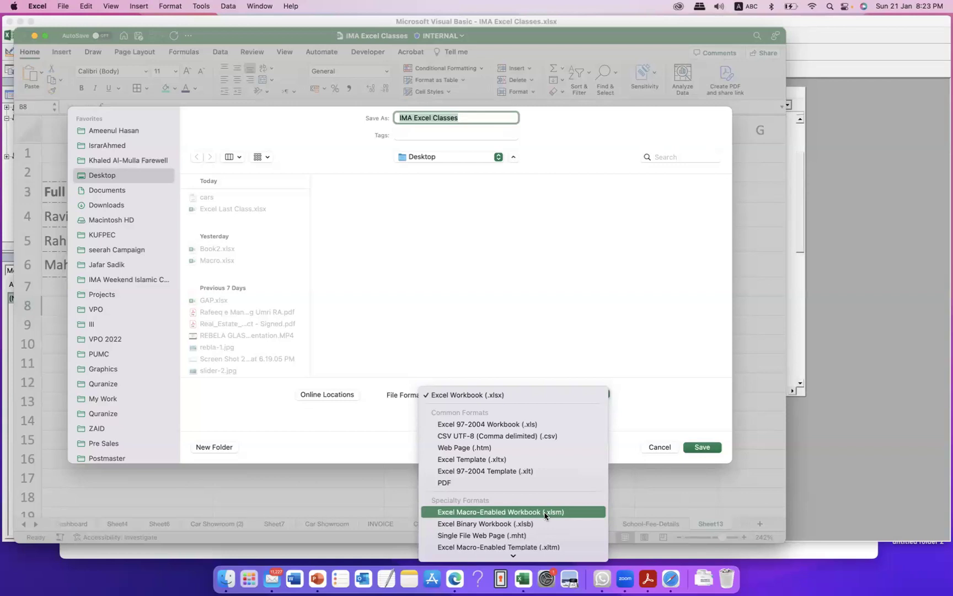
click(661, 407)
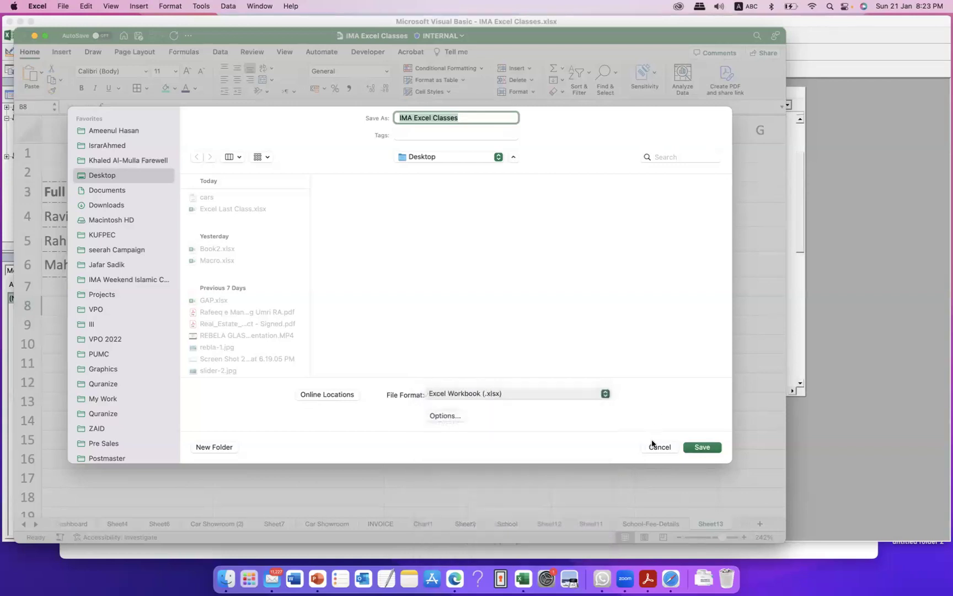
click(658, 448)
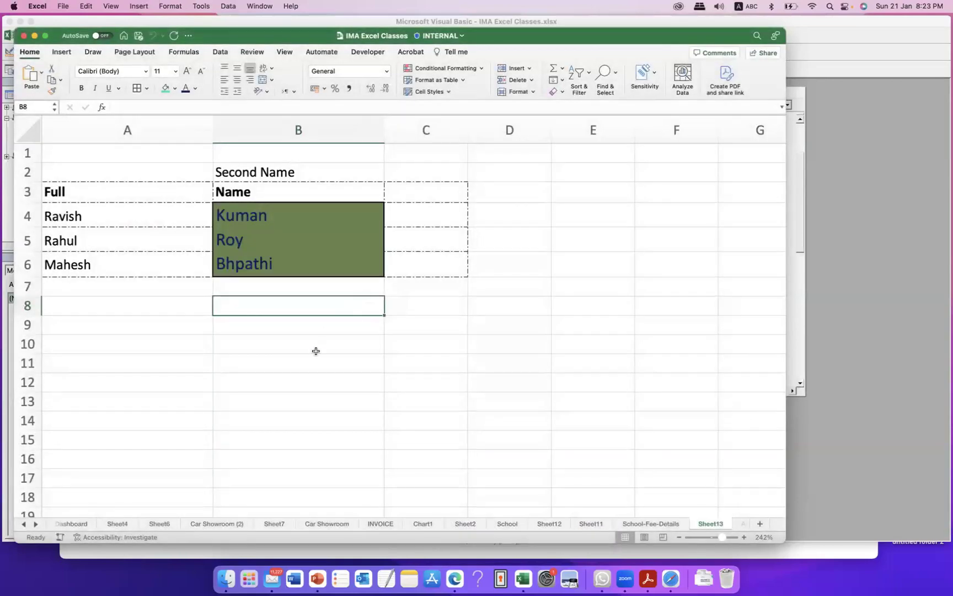
Step: Select Mahesh in A6 and open the Developer tab's Macro list showing Color_Me and NAME_Splitter
drag(257, 216, 340, 256)
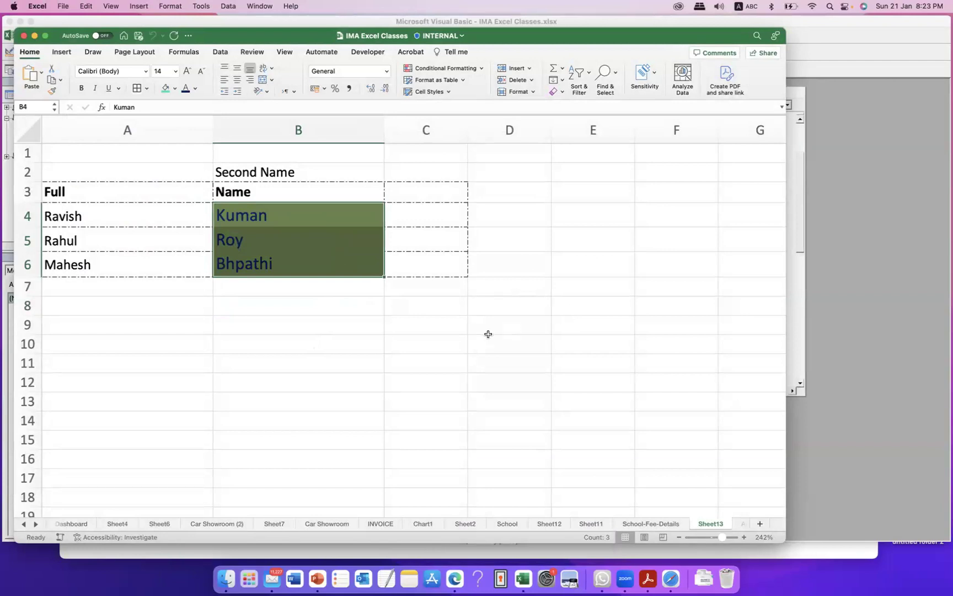
click(149, 263)
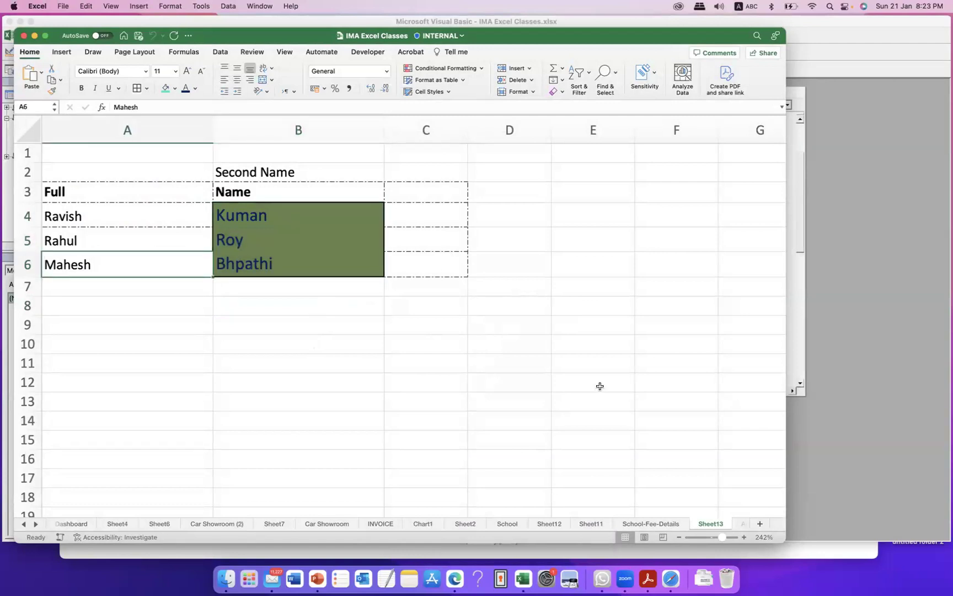
click(367, 52)
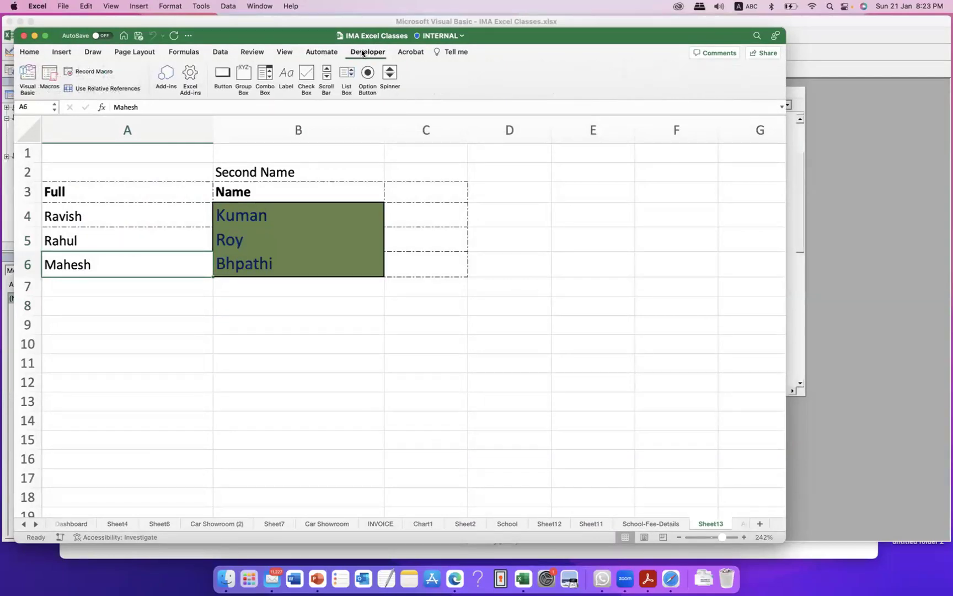
click(49, 77)
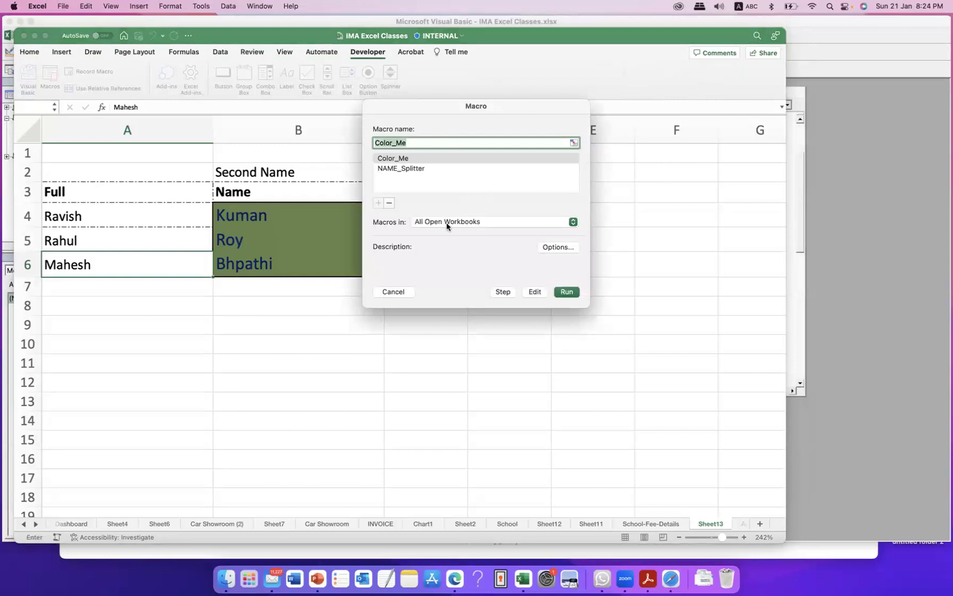
click(600, 580)
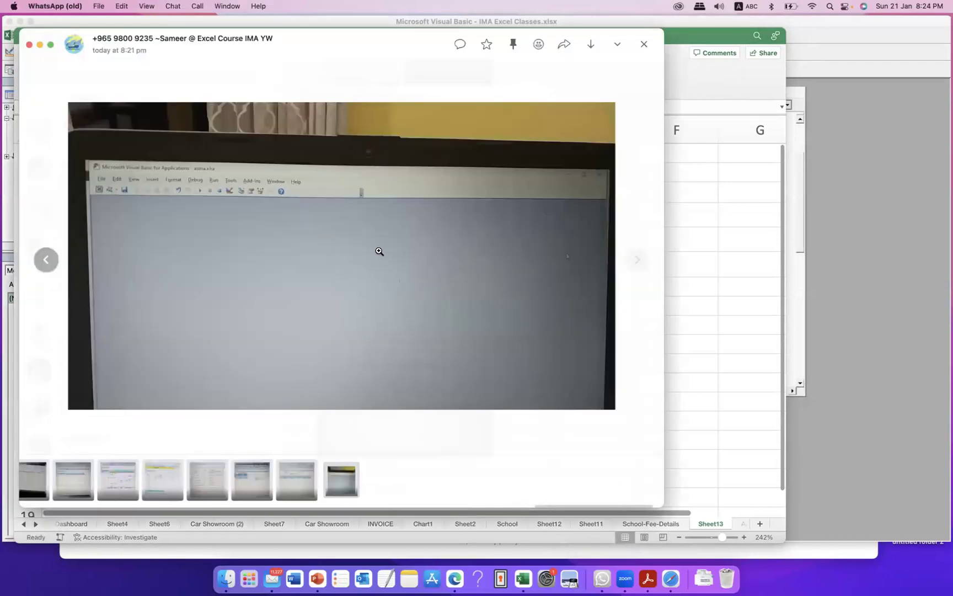
click(528, 378)
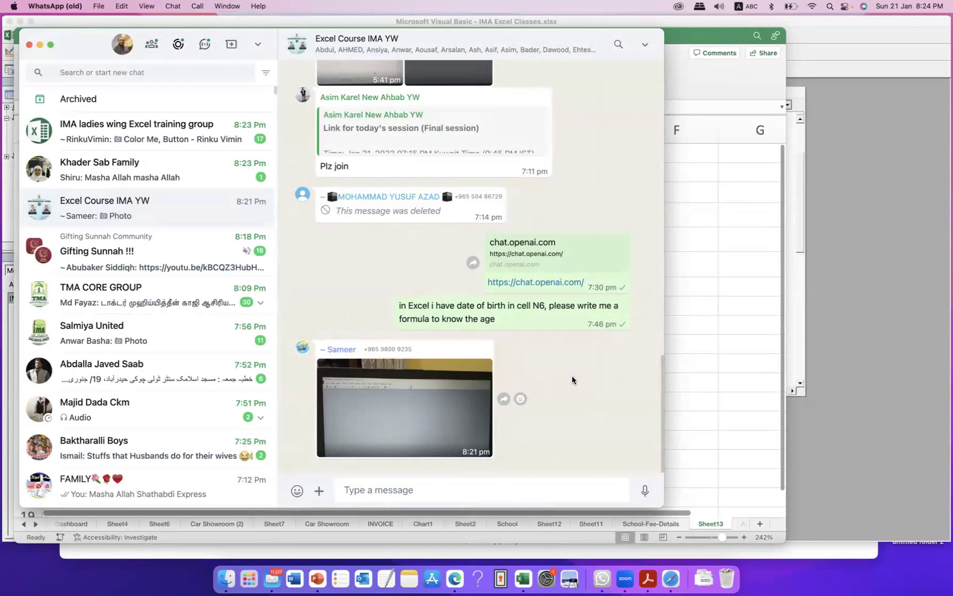
key(alt+F8)
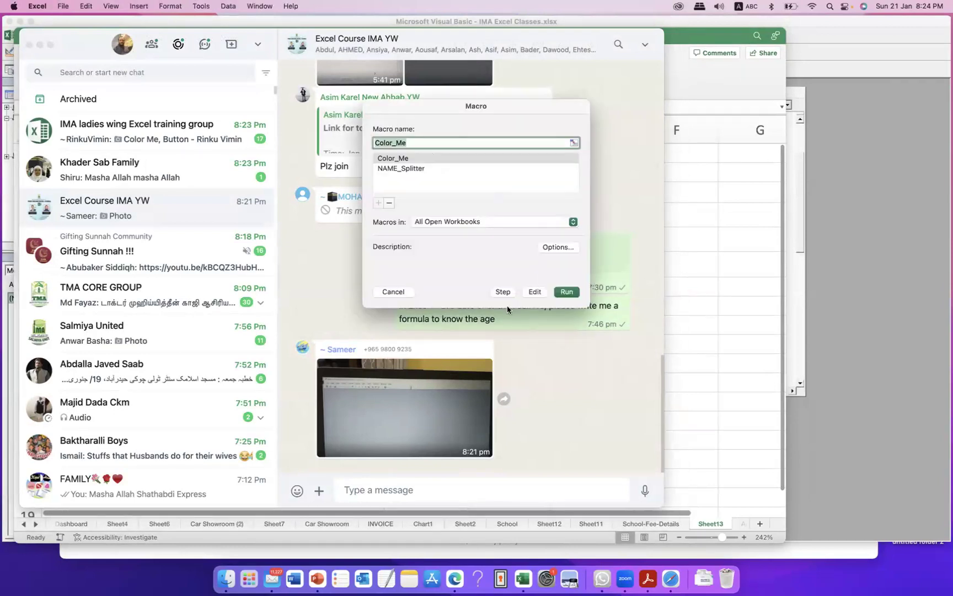
Step: Close WhatsApp, cancel the Macro dialog without running anything, then select Visual Basic
click(28, 44)
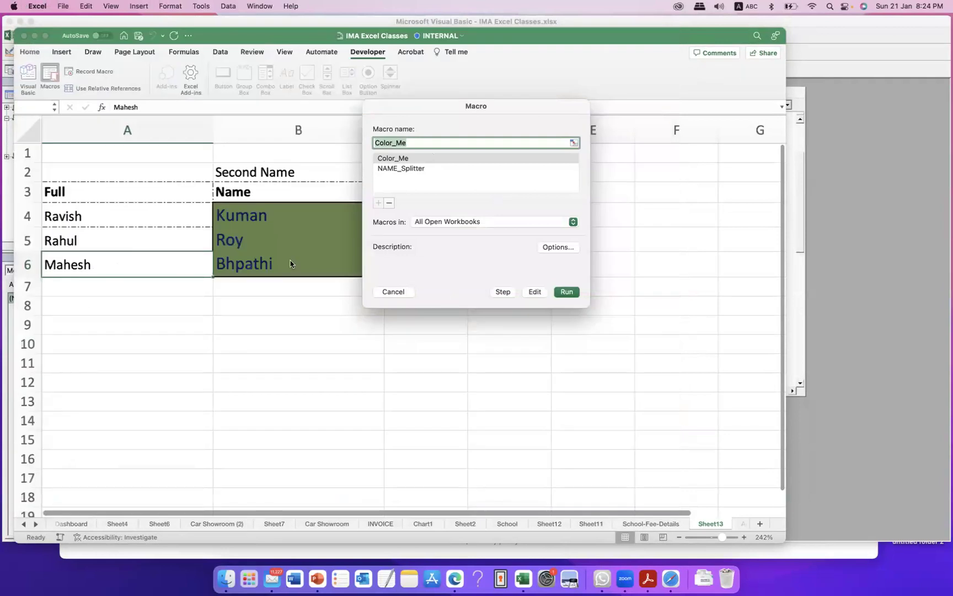
click(402, 291)
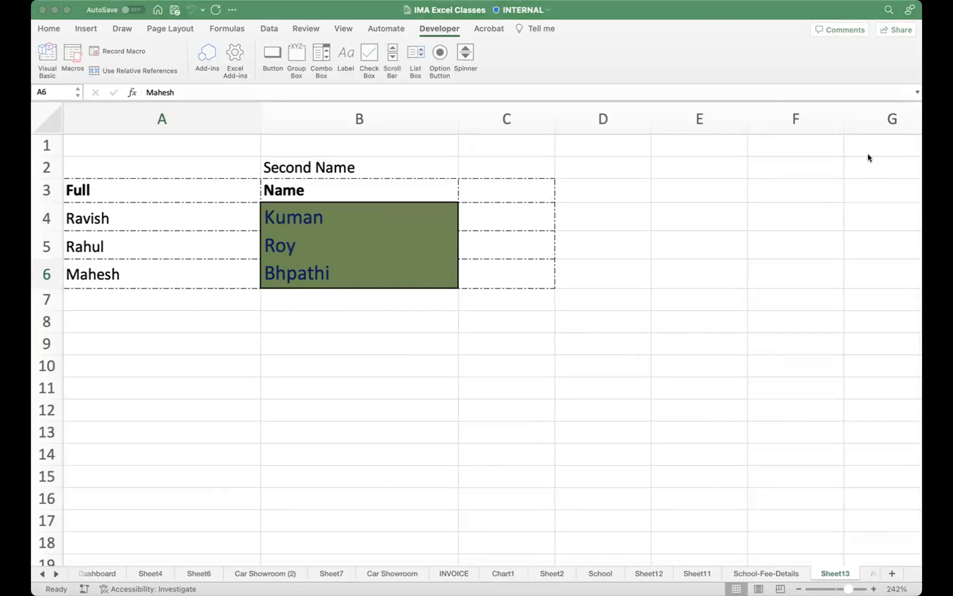
click(47, 55)
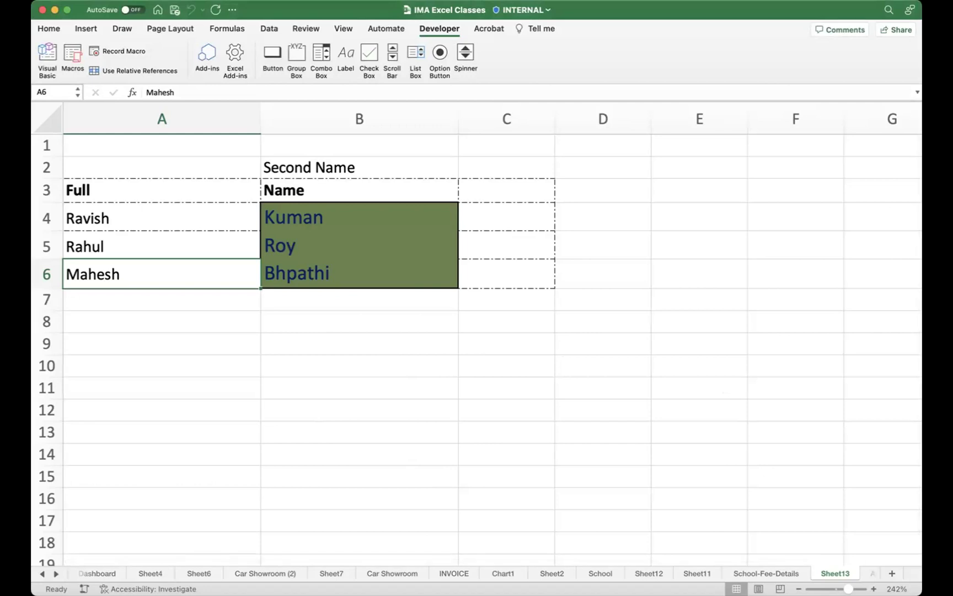
Step: Return to the workbook and open the Developer Macro dialog listing Color_Me and NAME_Splitter
click(635, 593)
click(353, 324)
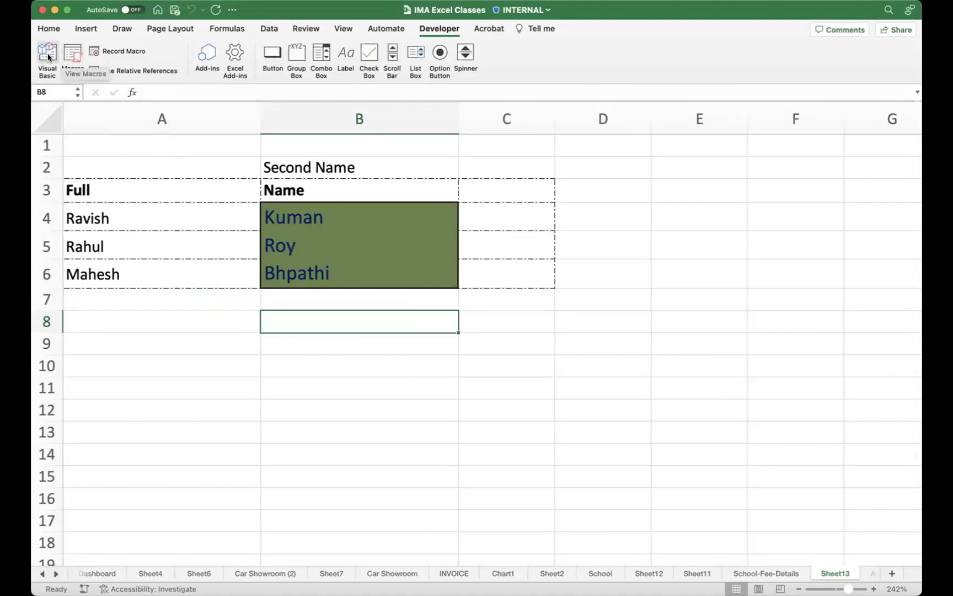
click(70, 57)
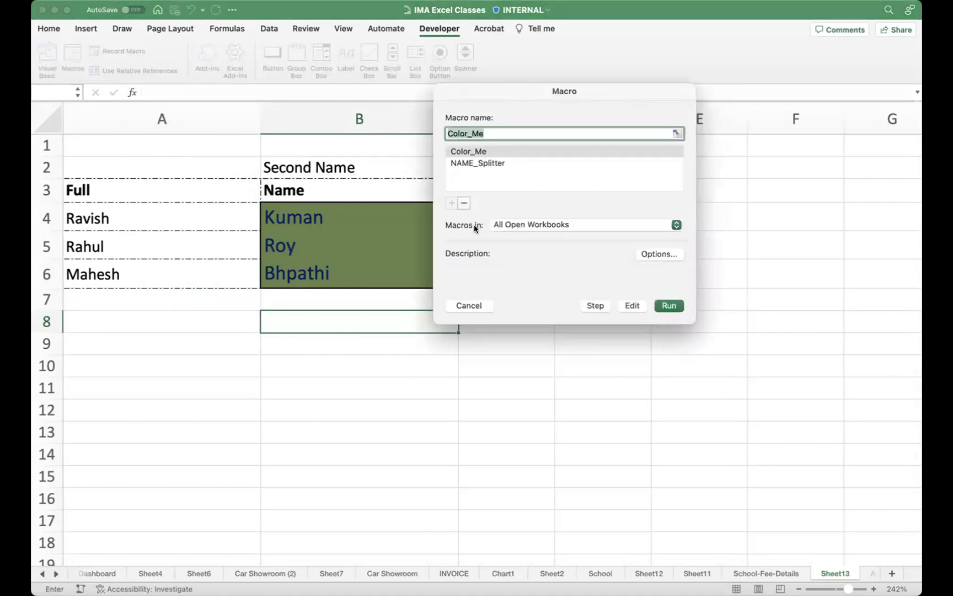
Step: Check the 'Macros in' list: all open workbooks first, then only Excel Last Class.xlsx
click(539, 226)
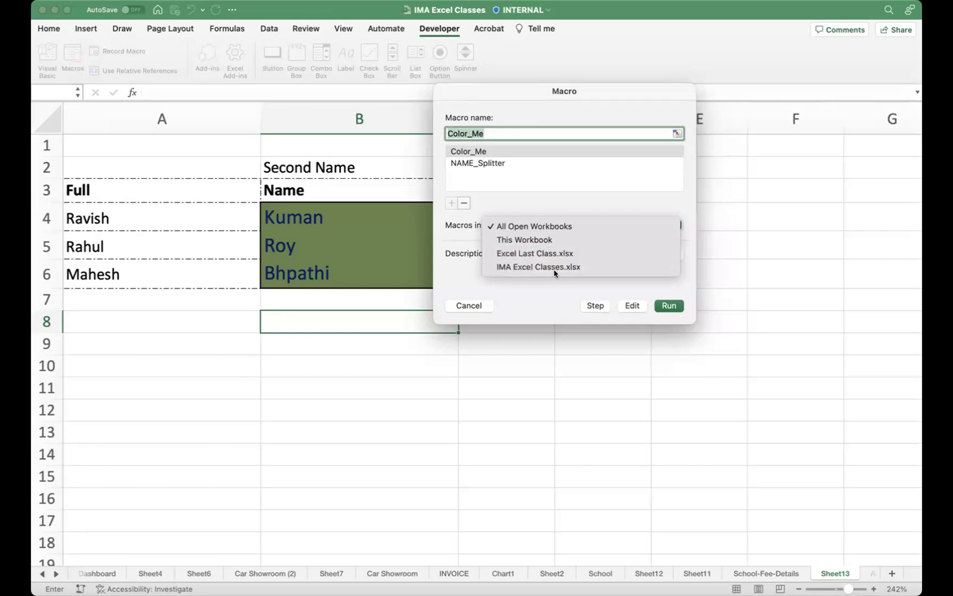
click(532, 286)
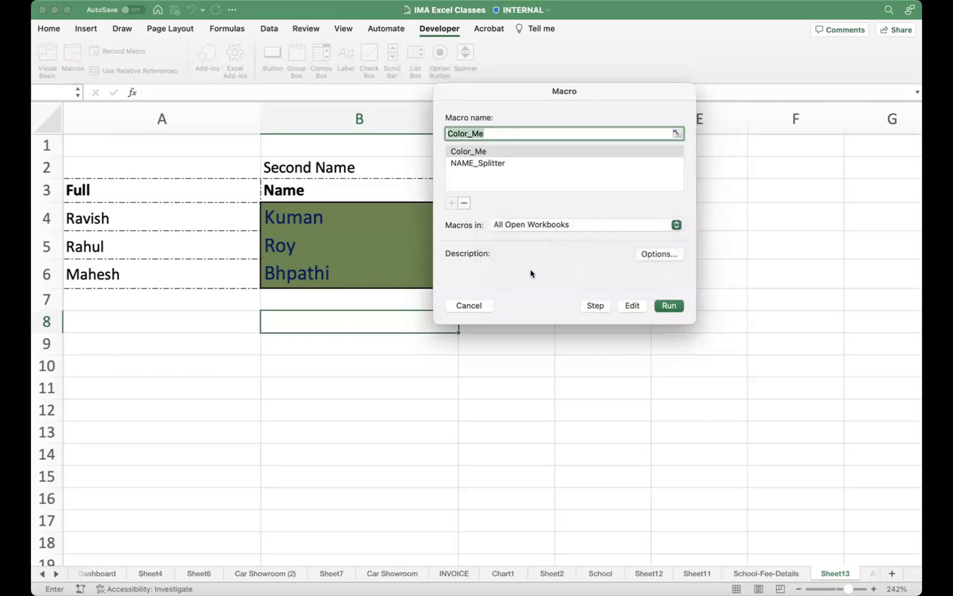
click(838, 89)
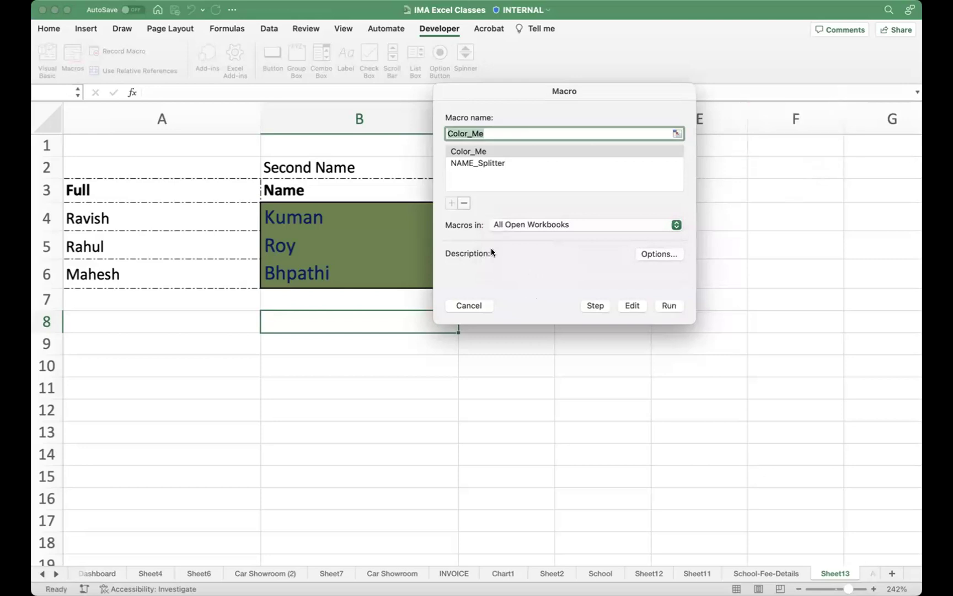
click(538, 227)
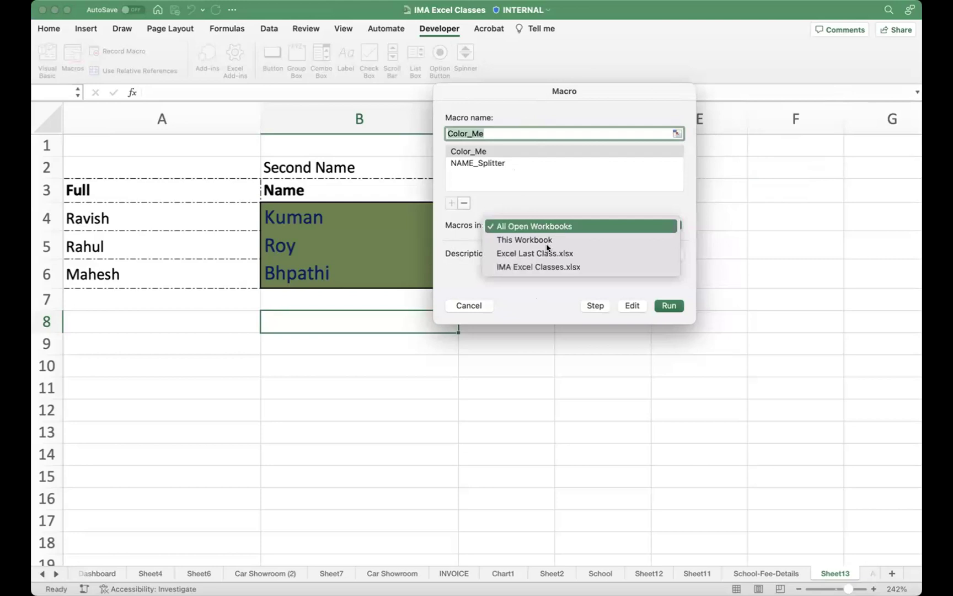
click(527, 288)
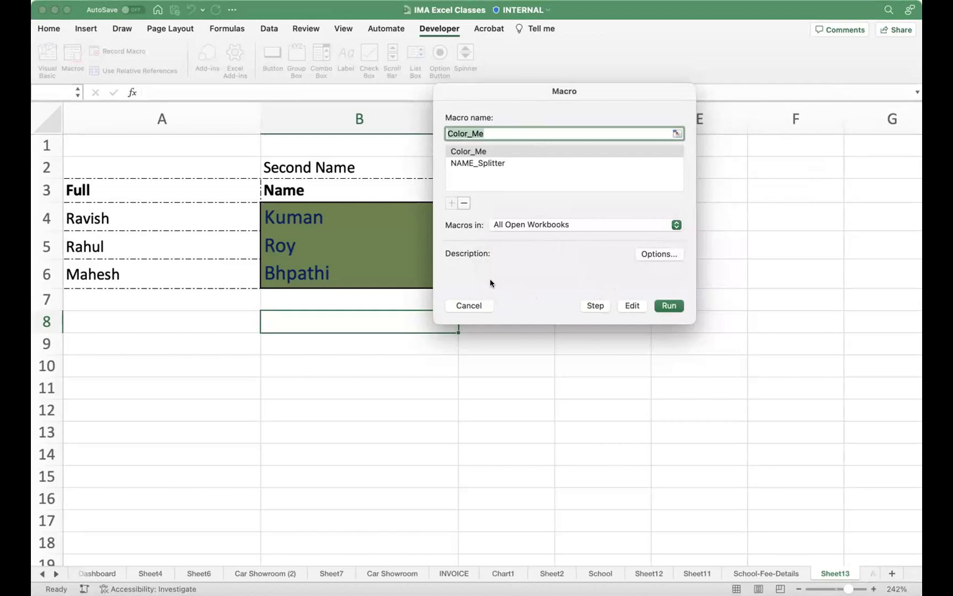
click(567, 225)
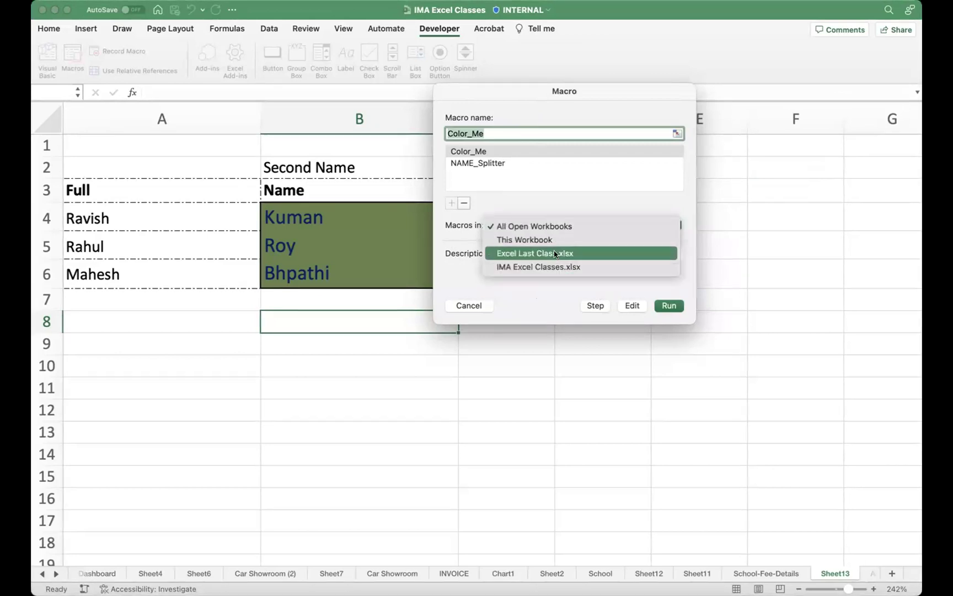
click(548, 253)
click(514, 163)
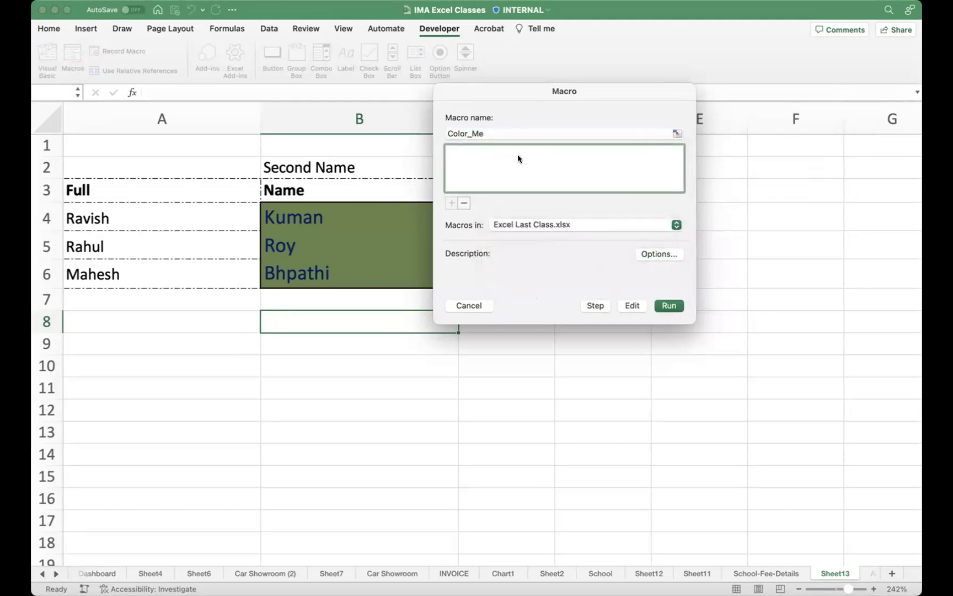
Step: Compare macros in This Workbook, IMA Excel Classes.xlsx and Excel Last Class.xlsx, then cancel and select C9
click(530, 224)
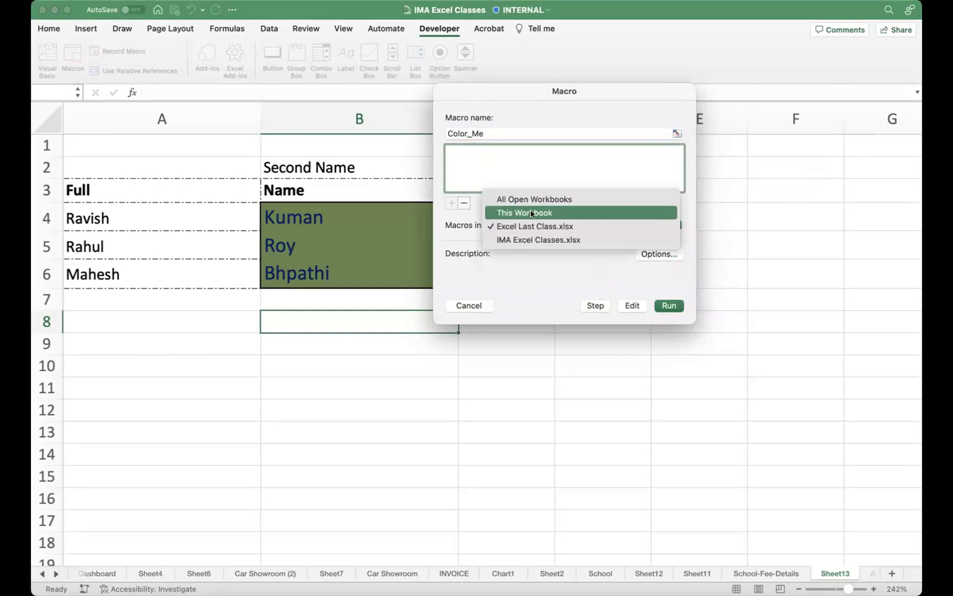
click(527, 213)
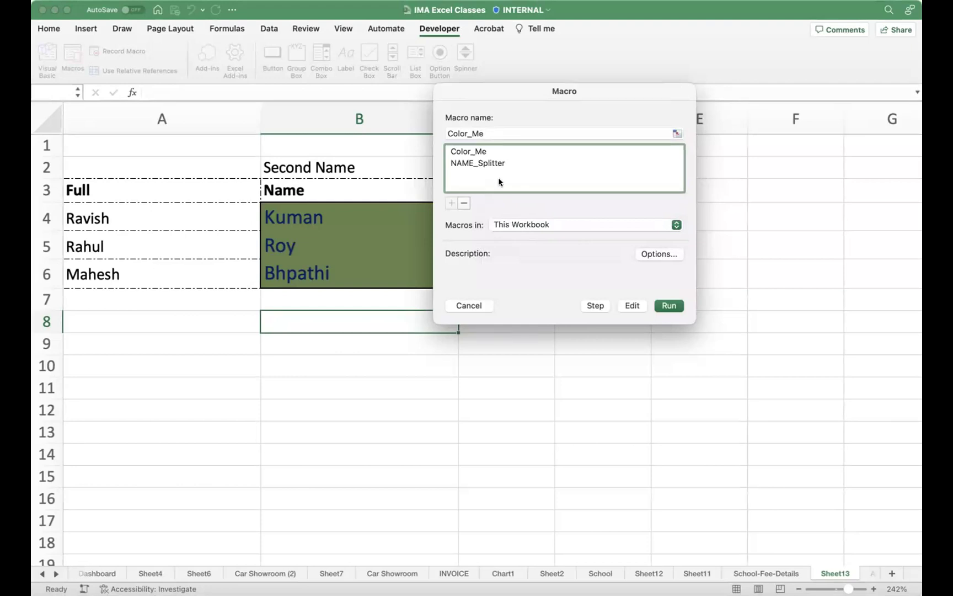
click(529, 224)
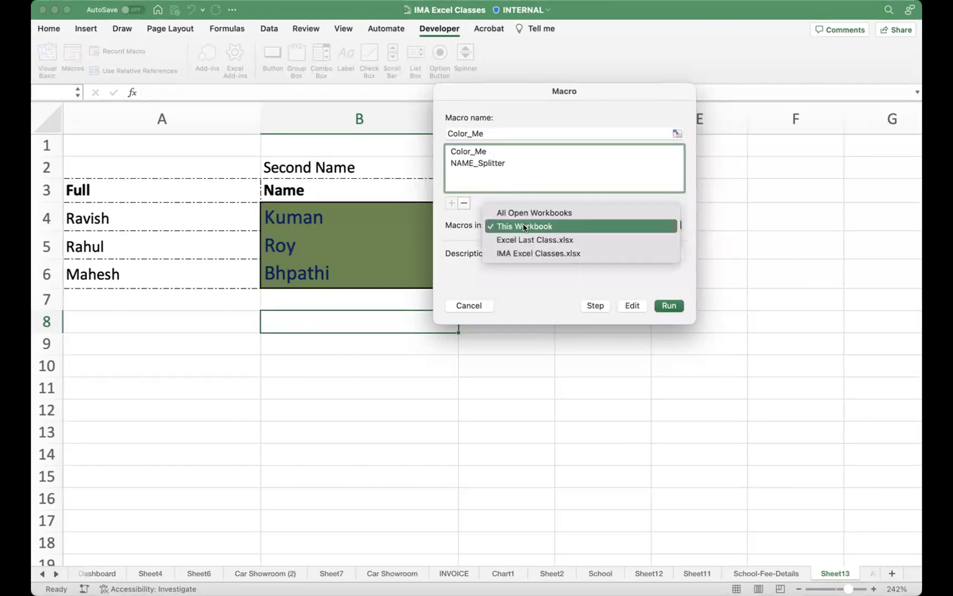
click(541, 254)
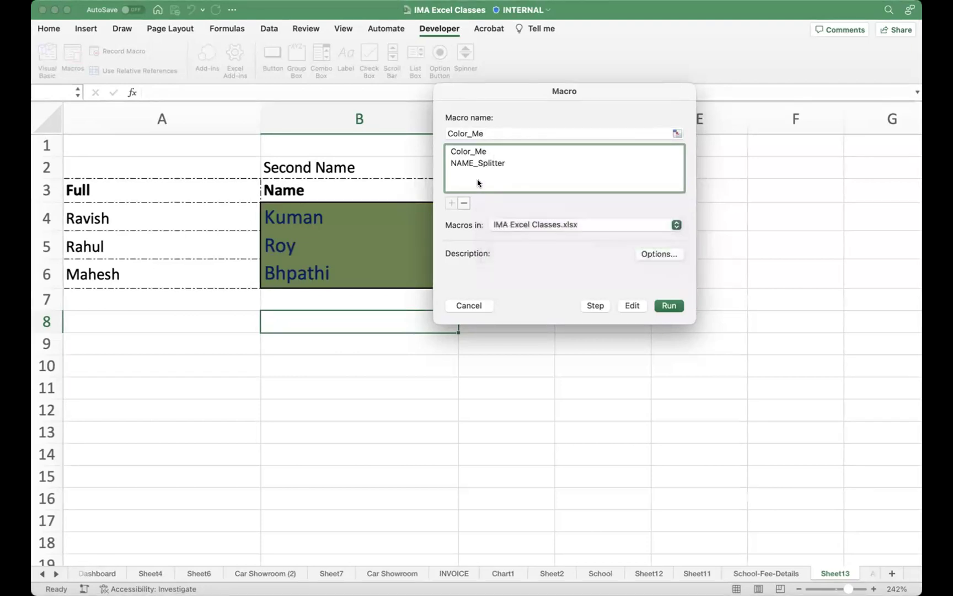
click(538, 227)
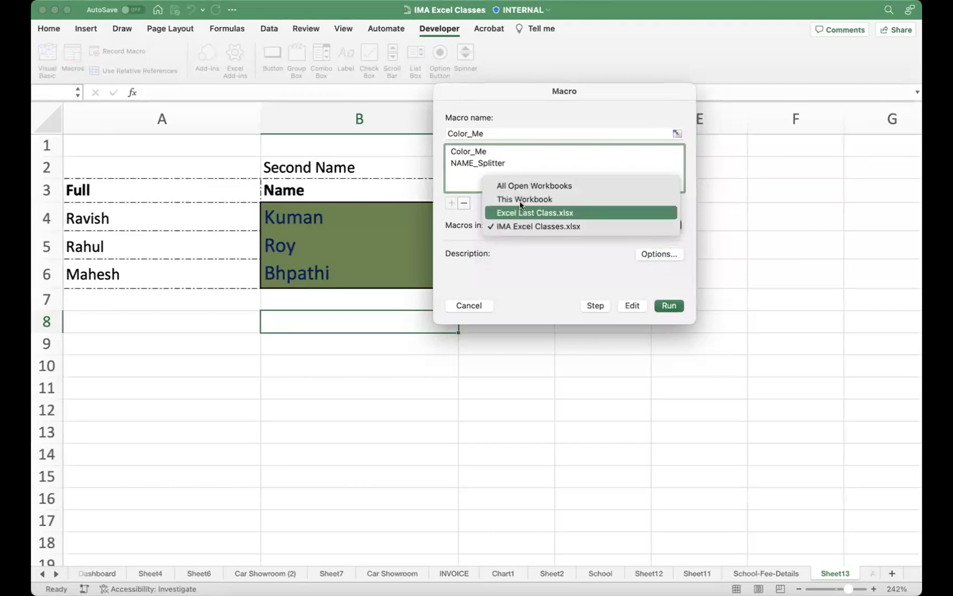
click(549, 213)
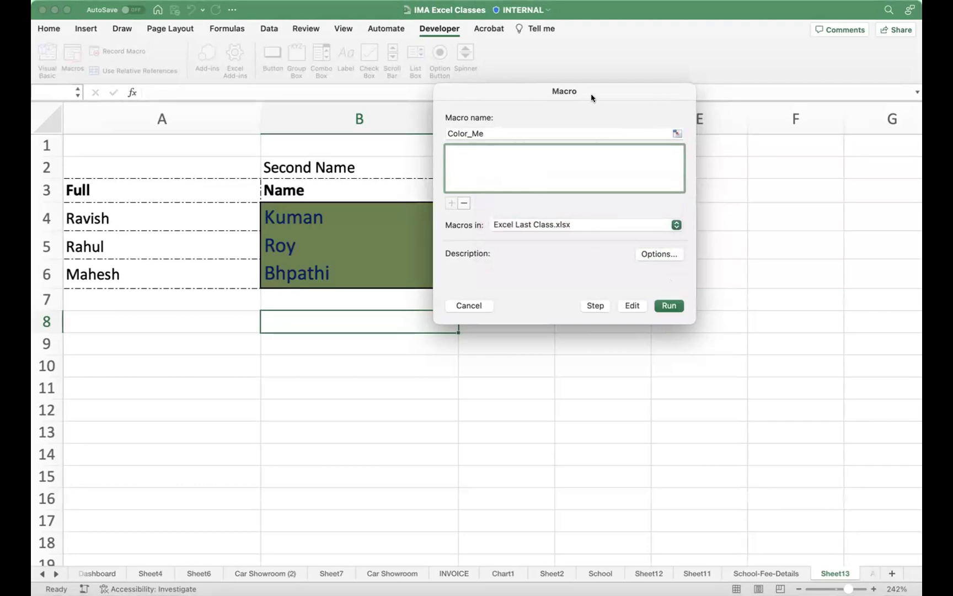
click(470, 306)
click(531, 337)
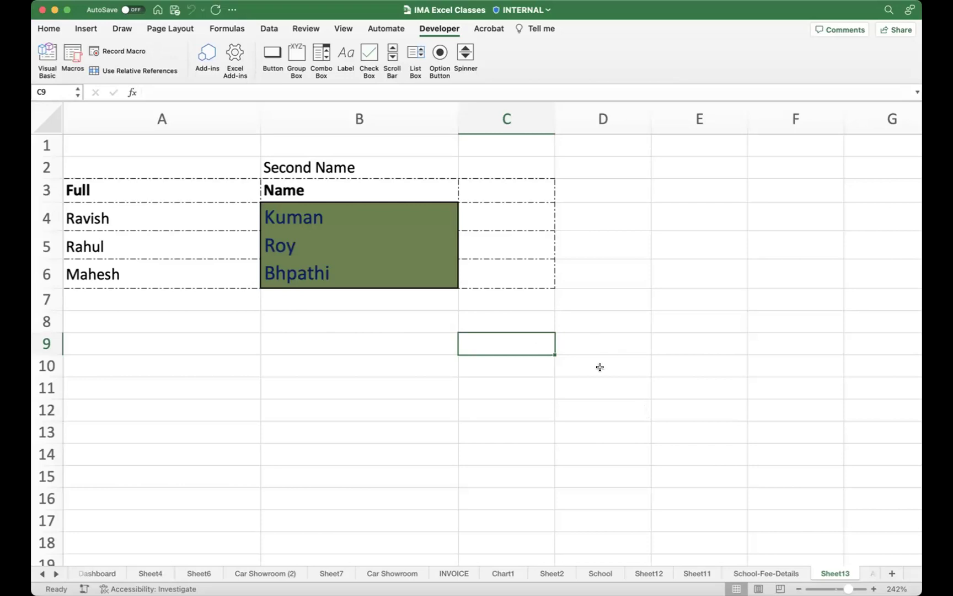
Step: Select B10, switch the ribbon to Home, and select B14 on Sheet13
click(411, 366)
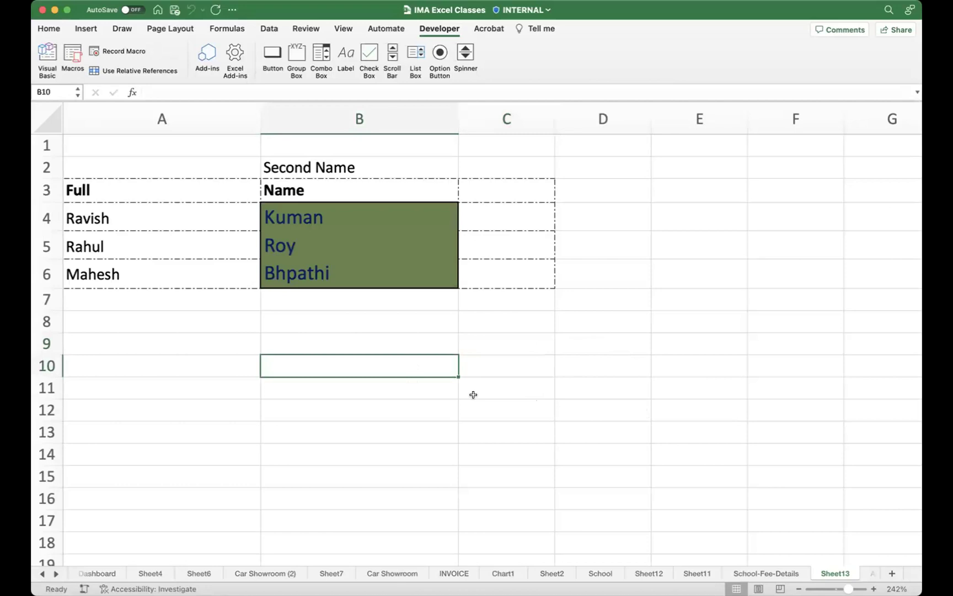
scroll(432, 404, up, 1)
click(49, 28)
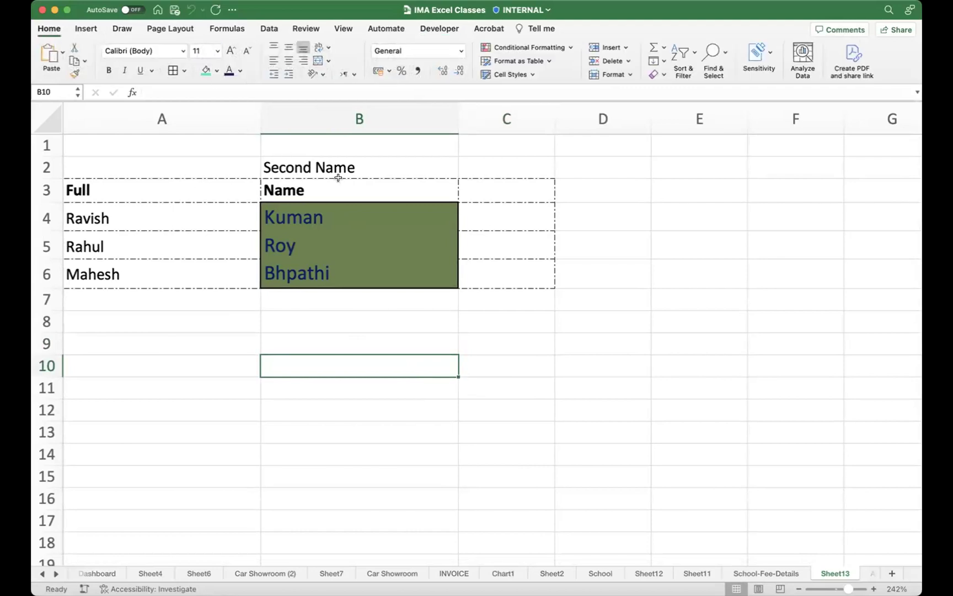
scroll(490, 324, down, 3)
scroll(480, 320, up, 3)
click(436, 448)
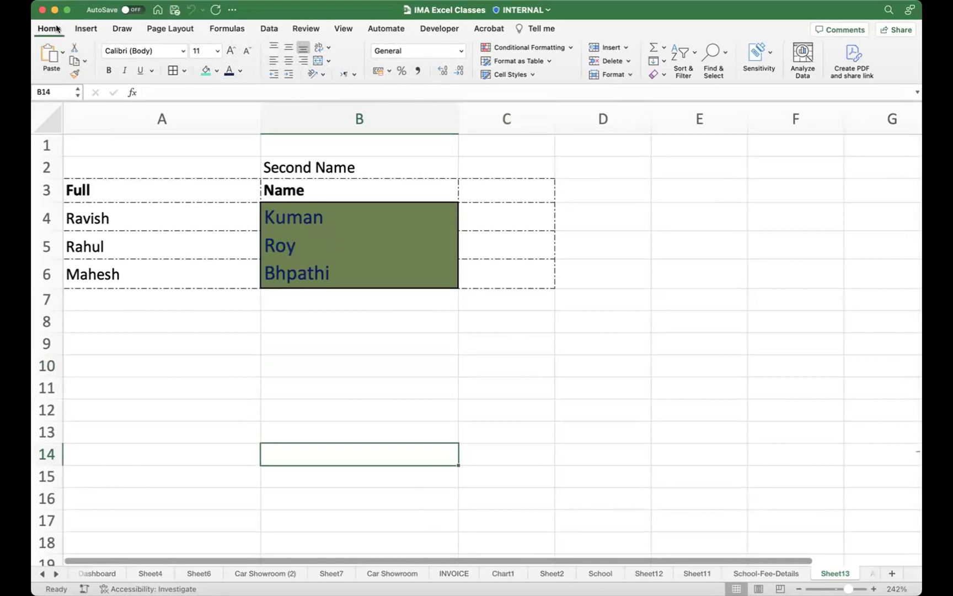
double_click(84, 29)
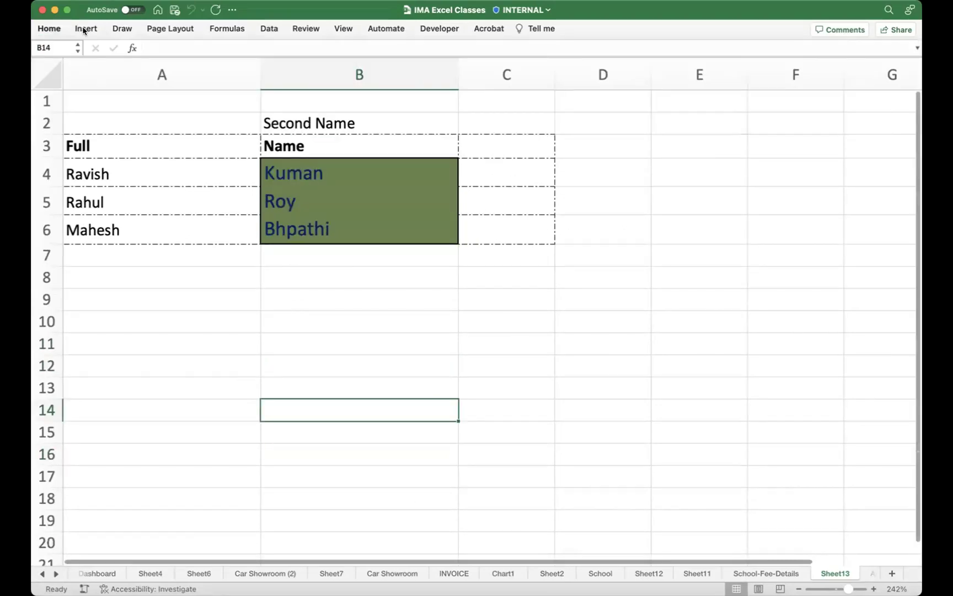
double_click(52, 29)
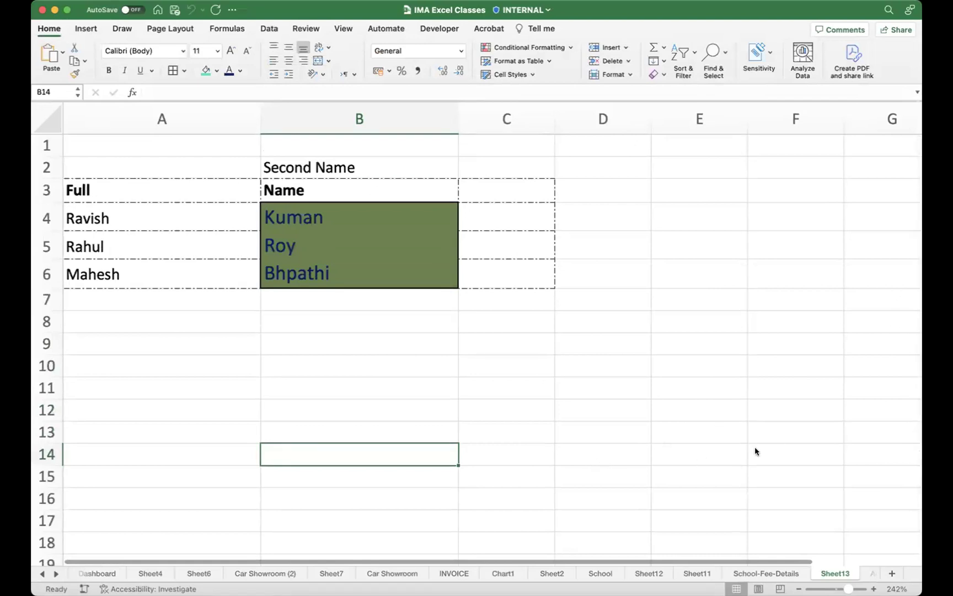
key(ctrl+a)
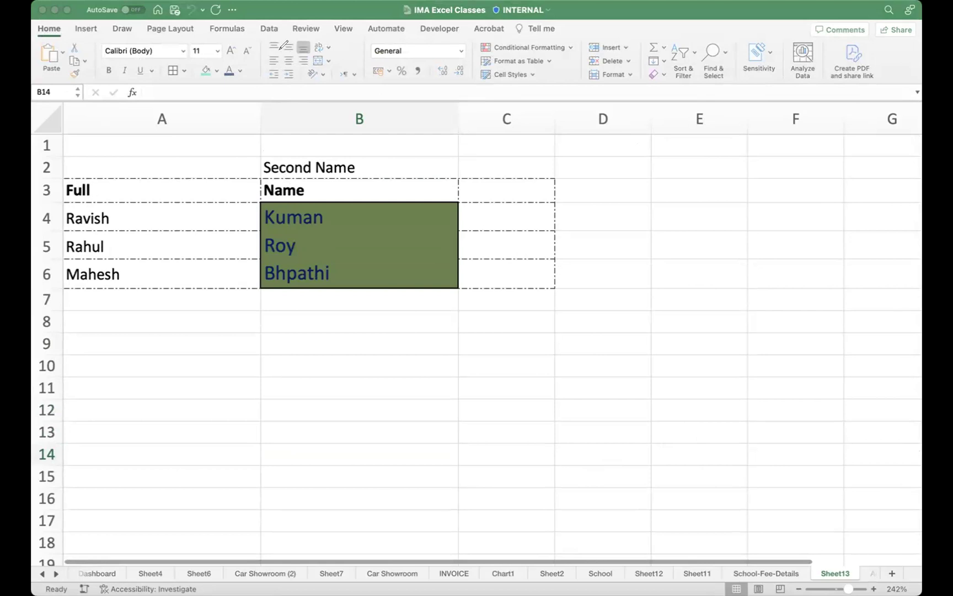
mouse_move(438, 39)
mouse_down()
mouse_move(394, 36)
mouse_move(371, 53)
mouse_move(474, 48)
mouse_move(398, 32)
mouse_up()
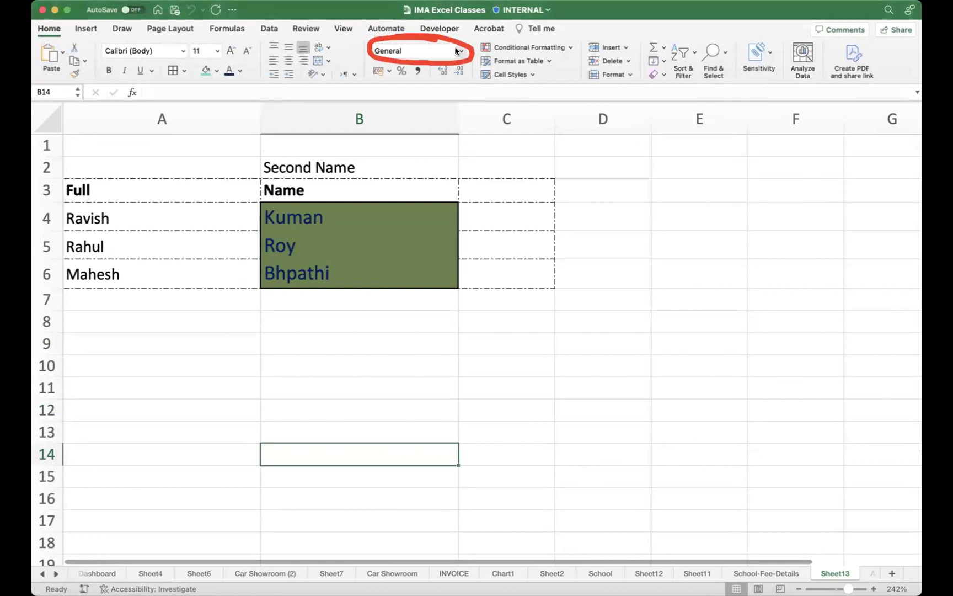
Step: Enter the heading KWD in C2 and the value 23 in C3
click(461, 51)
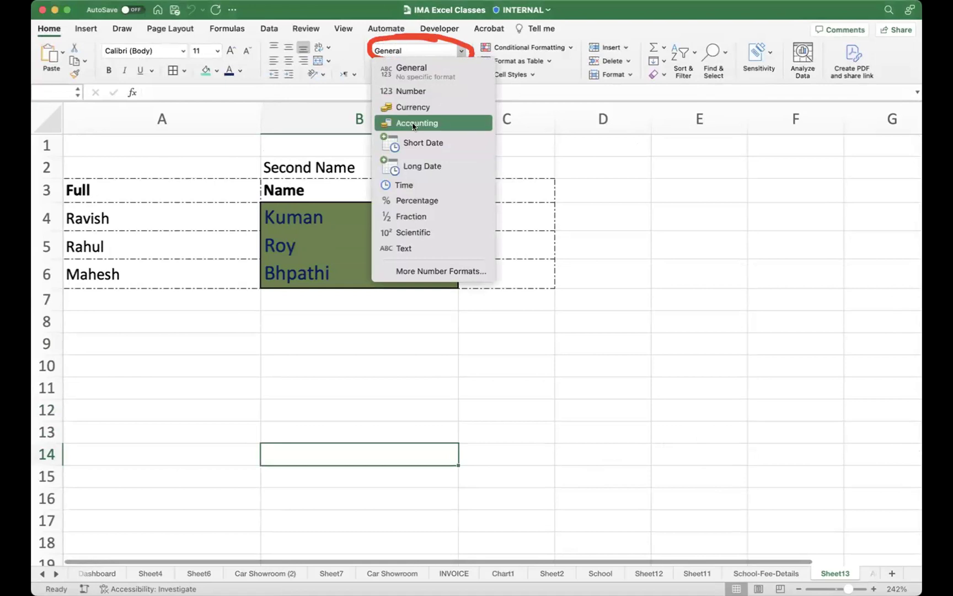
click(53, 124)
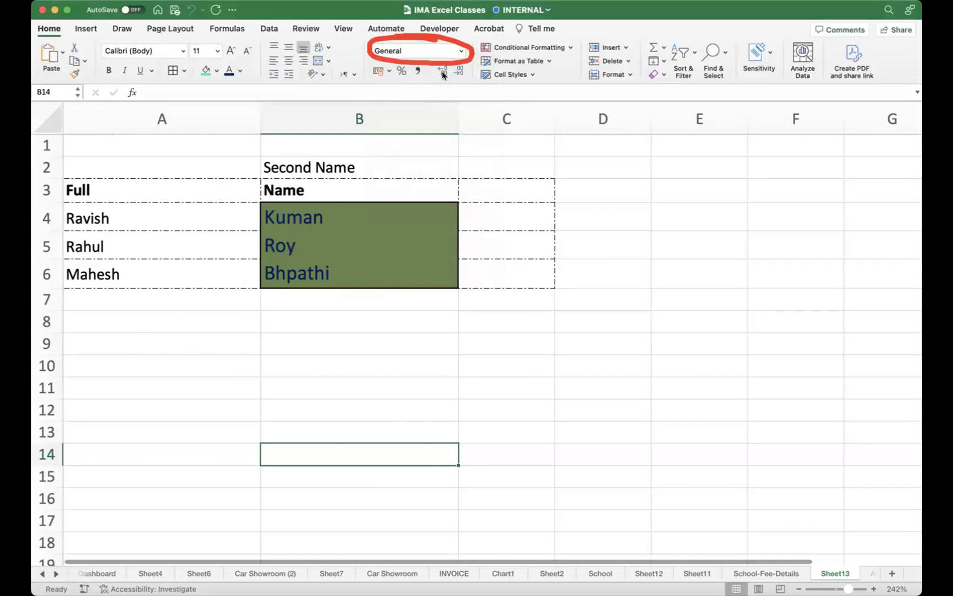
click(579, 204)
click(513, 189)
click(514, 169)
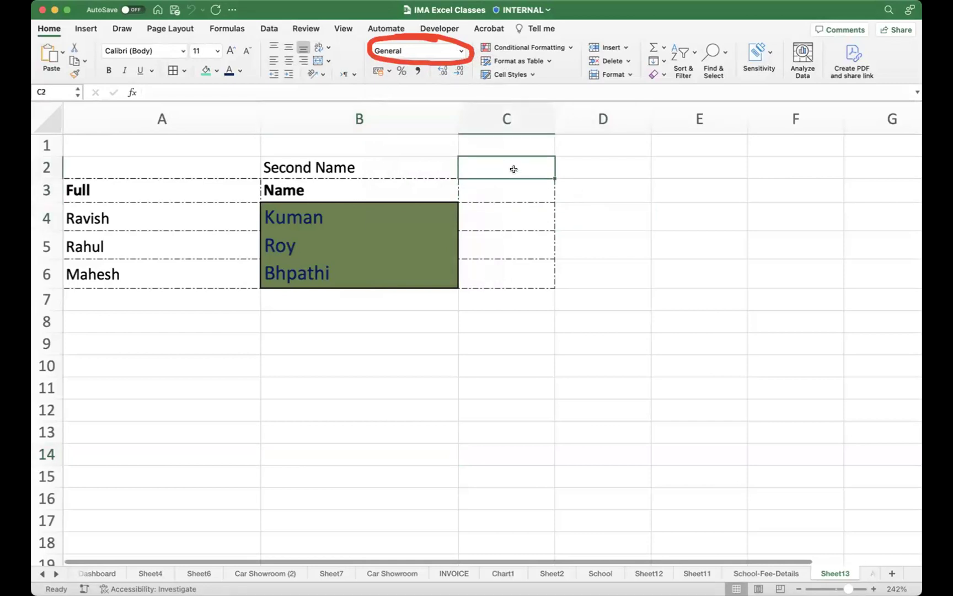
text(KWD)
key(Return)
text(23)
key(Return)
Step: Show C3 with three decimals as 23.000 and fill it down through C6
click(492, 188)
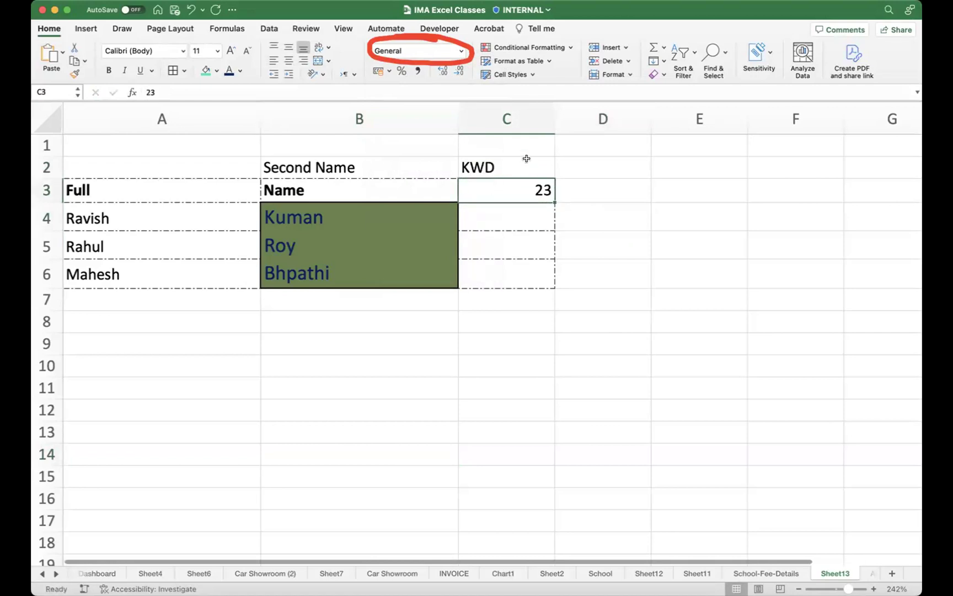
click(443, 71)
click(443, 72)
click(443, 72)
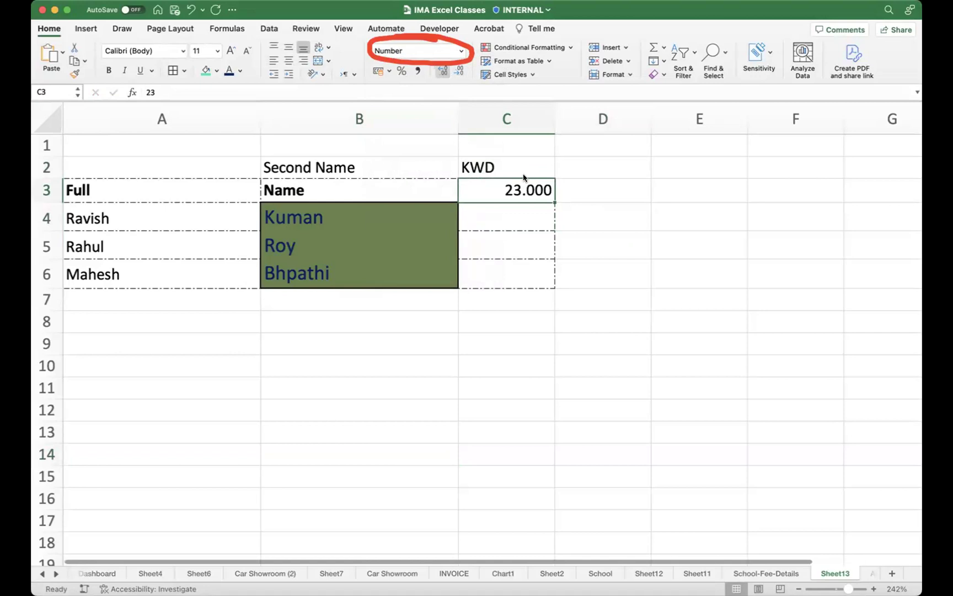
drag(554, 202, 534, 276)
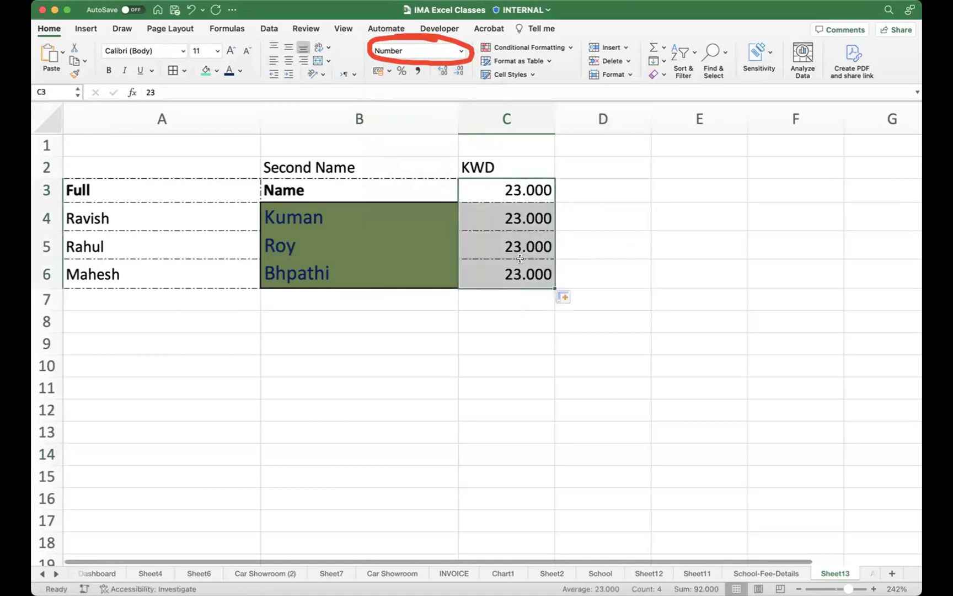
click(583, 169)
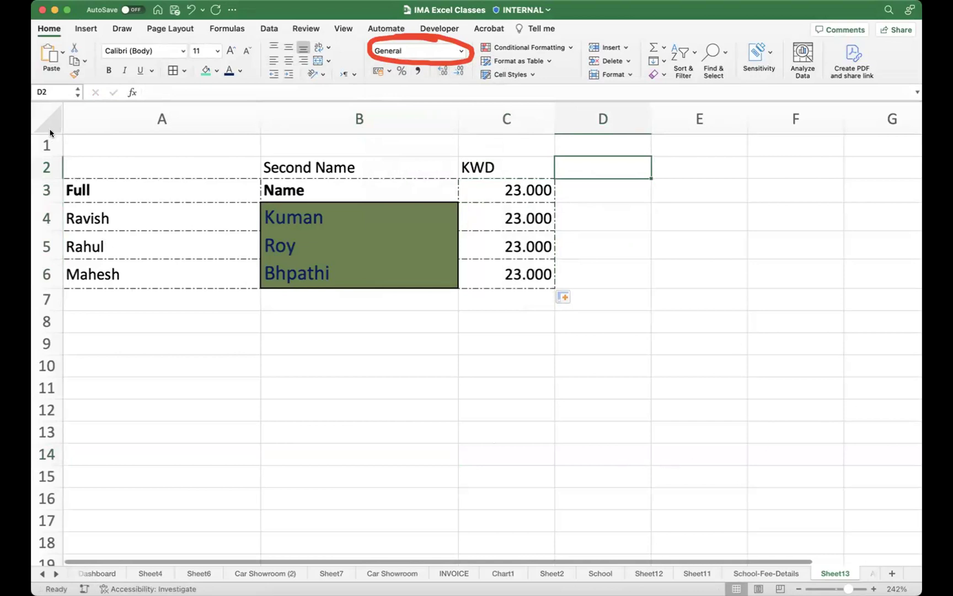
Step: Switch to the School sheet and select the first AGE value in O6
click(533, 49)
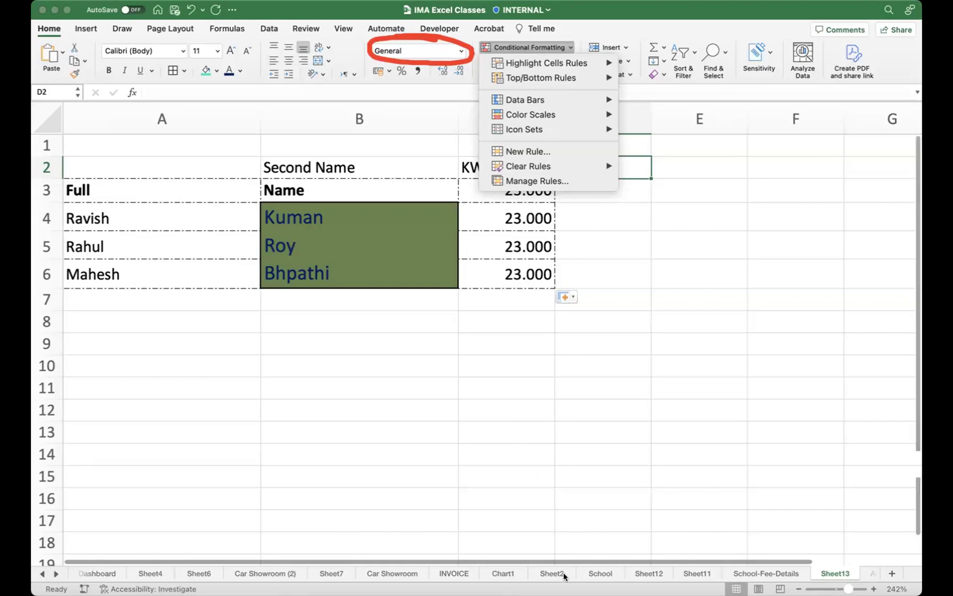
click(598, 576)
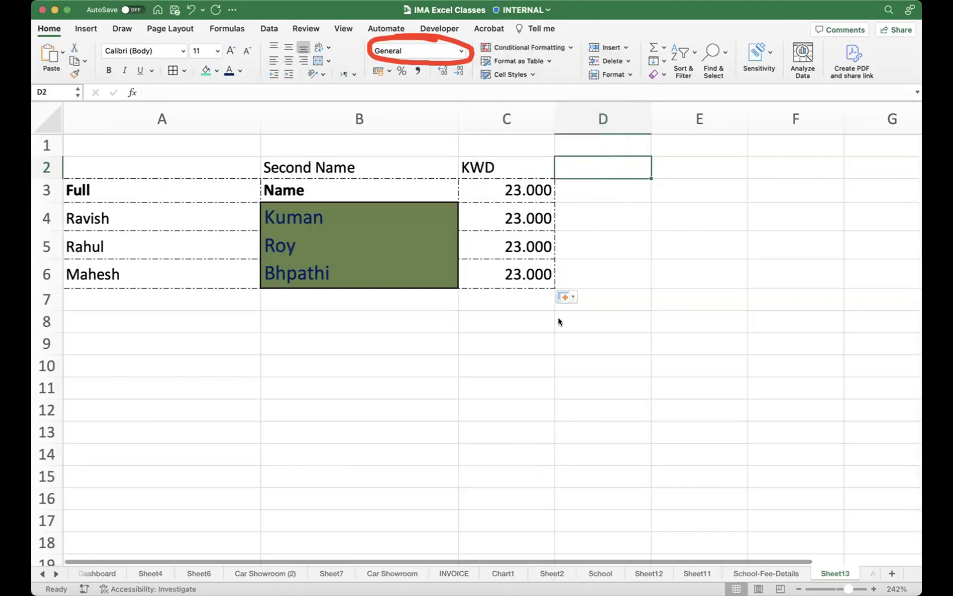
click(599, 574)
scroll(442, 304, left, 10)
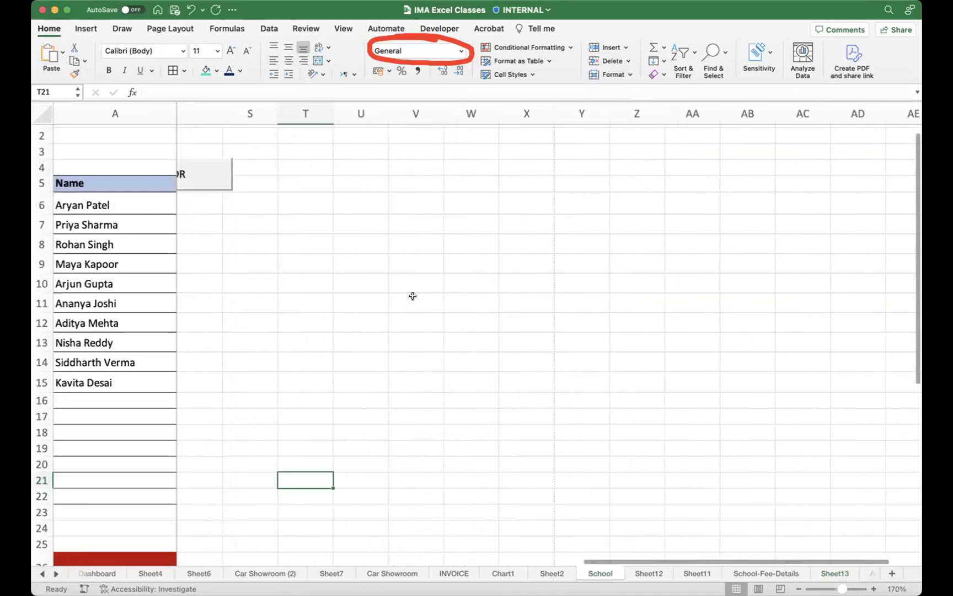
scroll(411, 294, left, 8)
scroll(419, 294, right, 6)
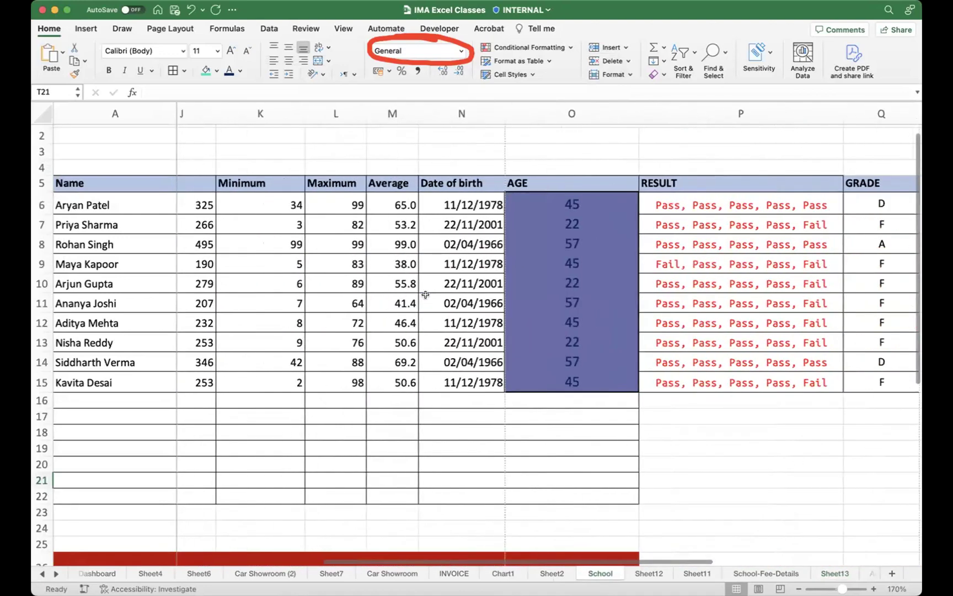
click(426, 204)
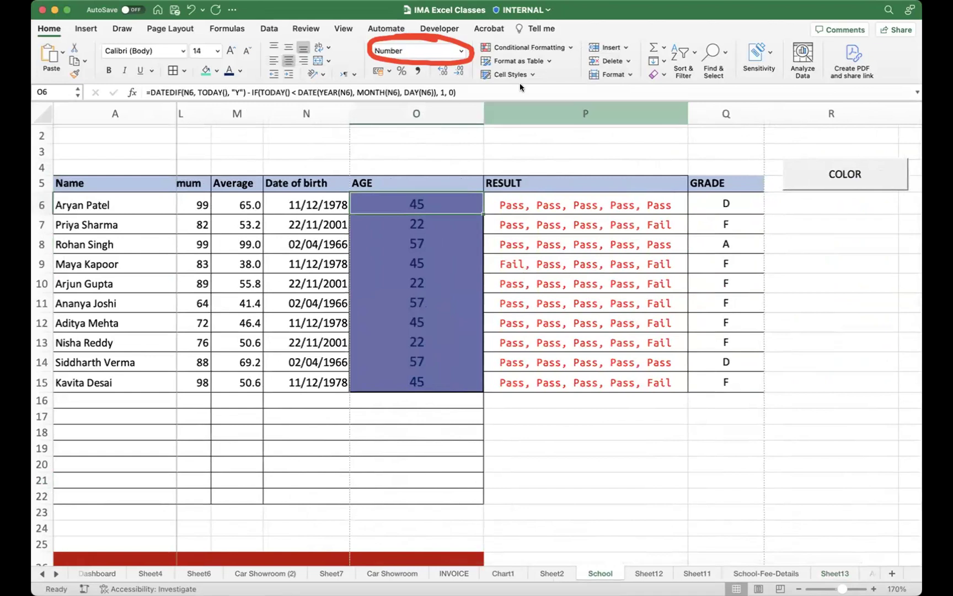
Step: Browse the Conditional Formatting submenus for the AGE cells
click(566, 48)
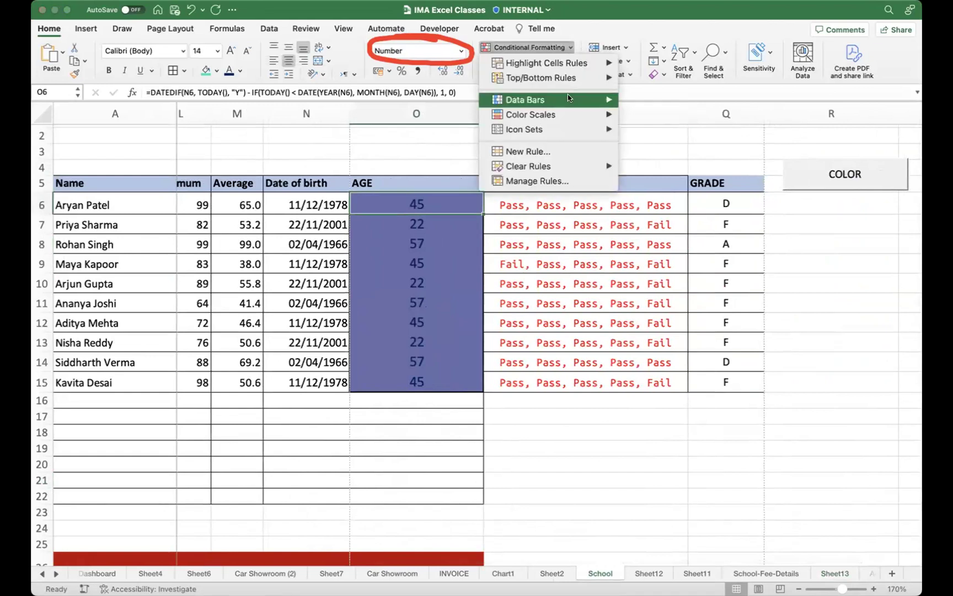
mouse_move(568, 98)
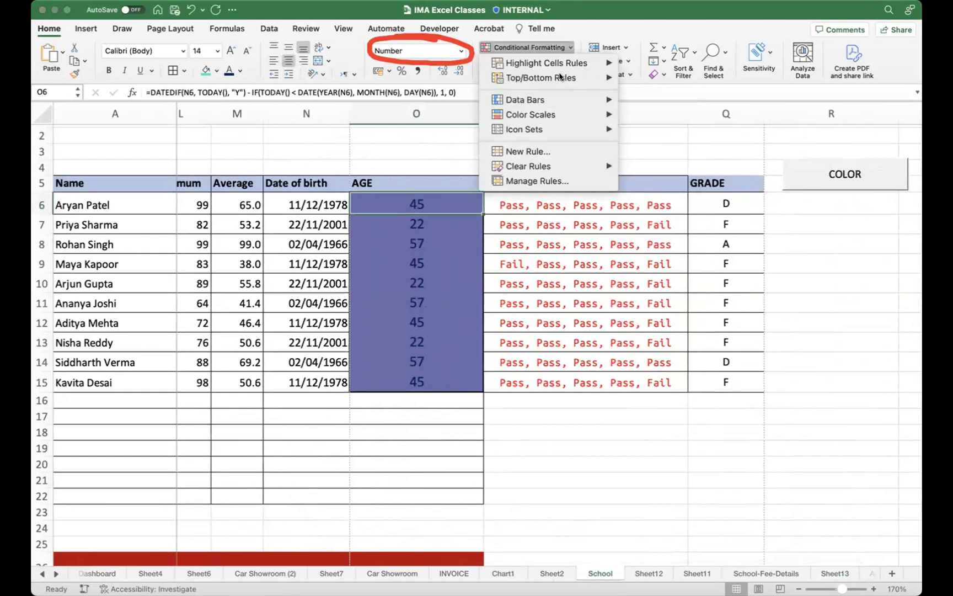
mouse_move(560, 77)
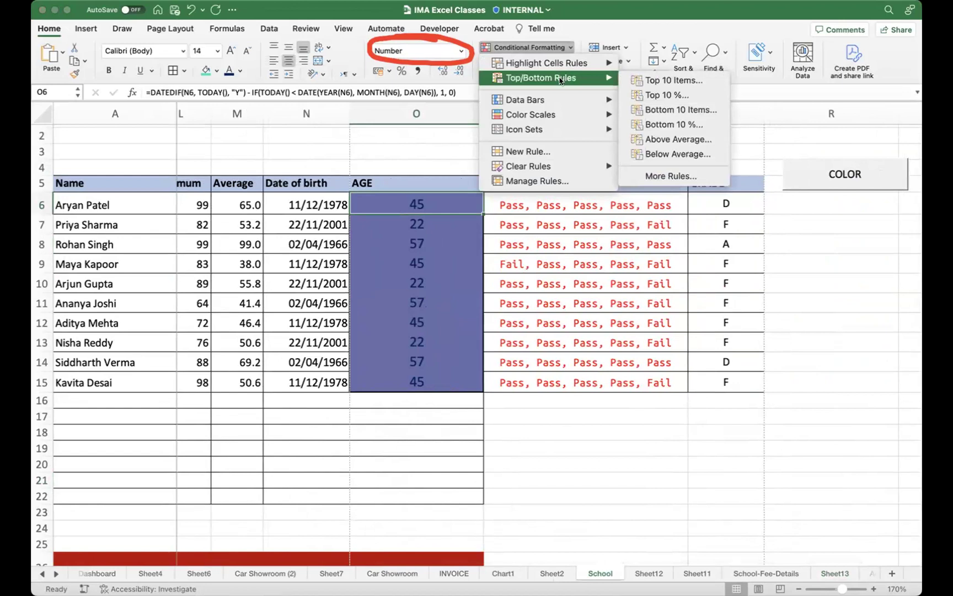
mouse_move(549, 167)
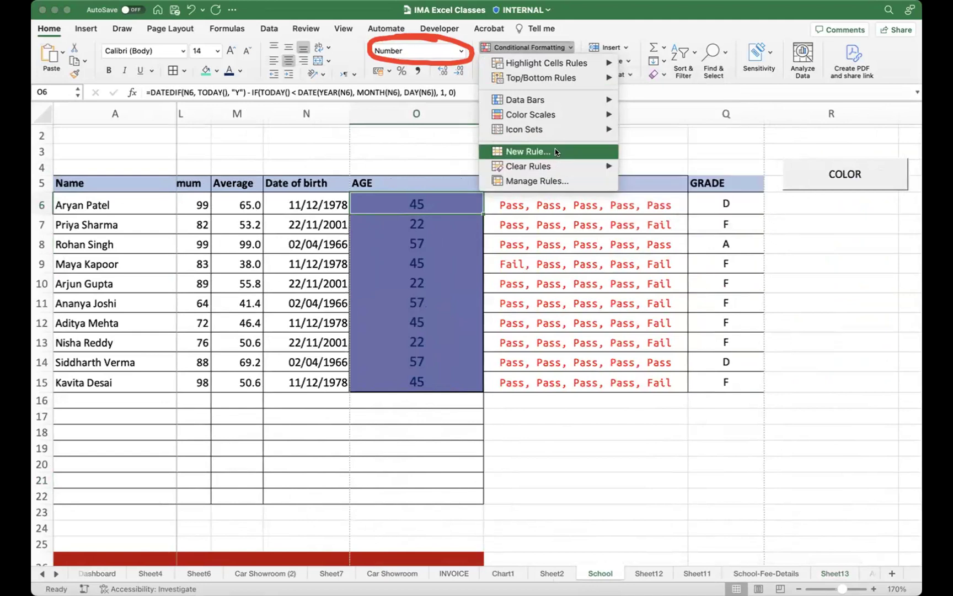
Step: Create a 2-Color Scale rule with Number minimum and maximum types and minimum value >40
click(555, 151)
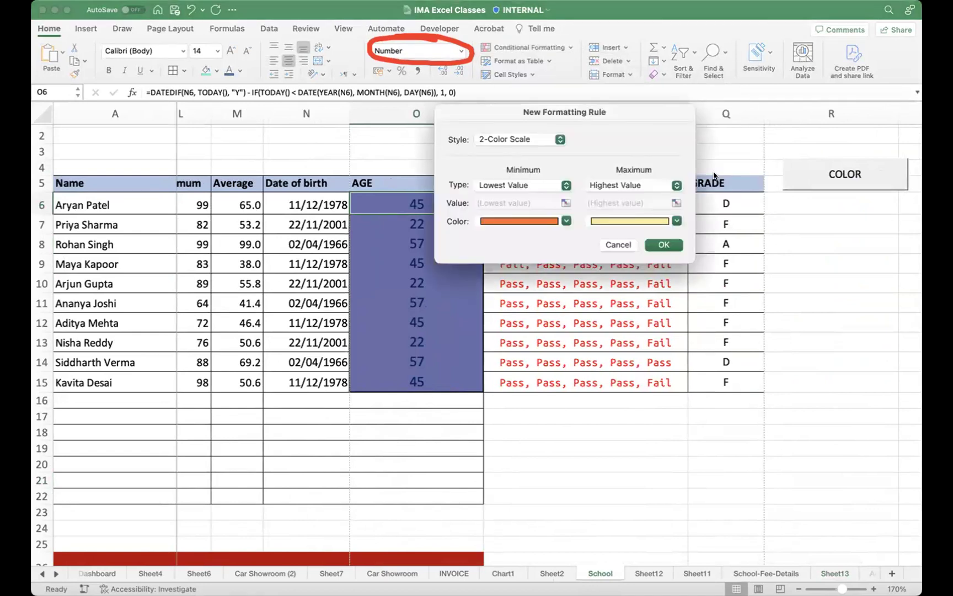
click(518, 187)
click(525, 202)
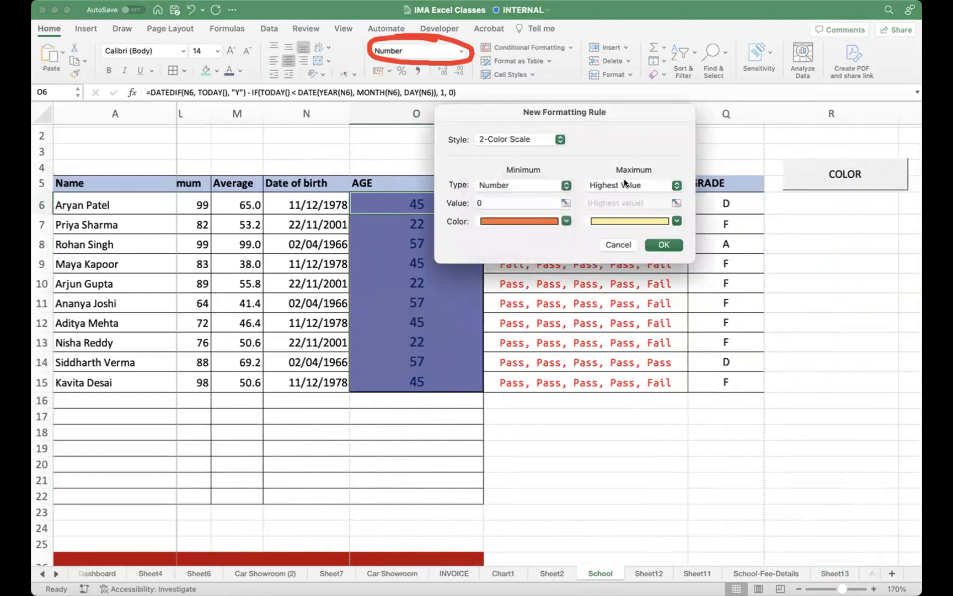
click(633, 186)
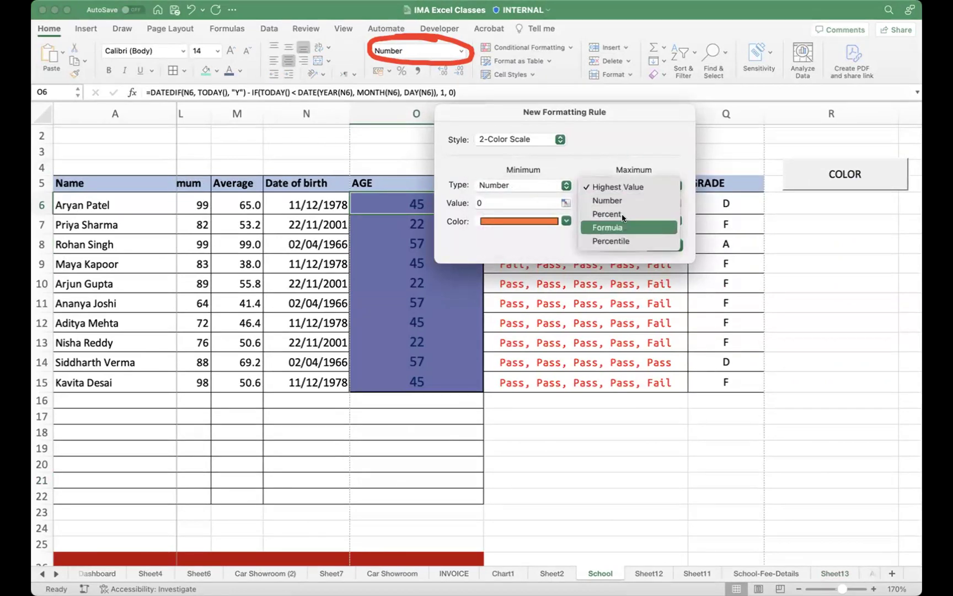
click(585, 206)
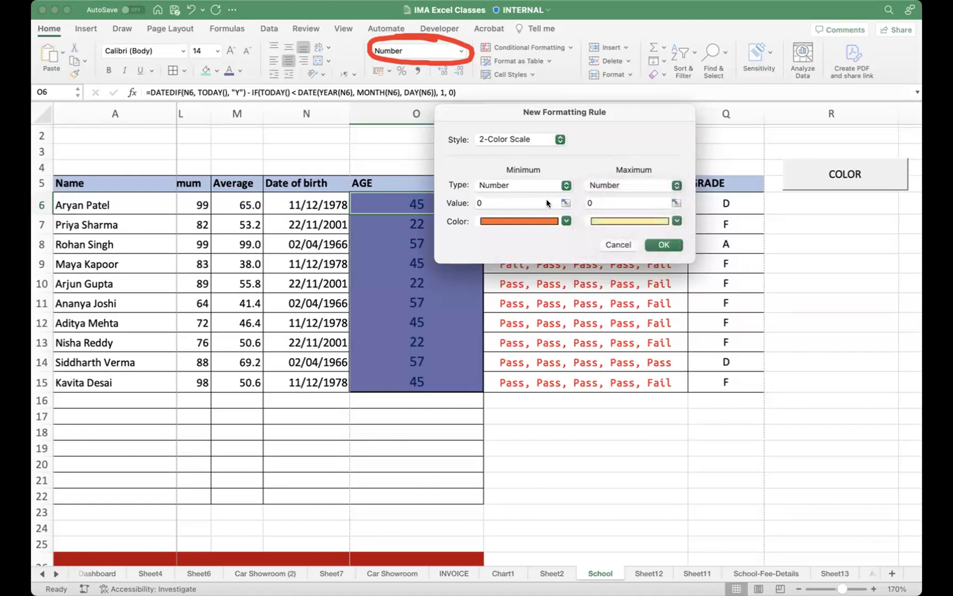
click(528, 203)
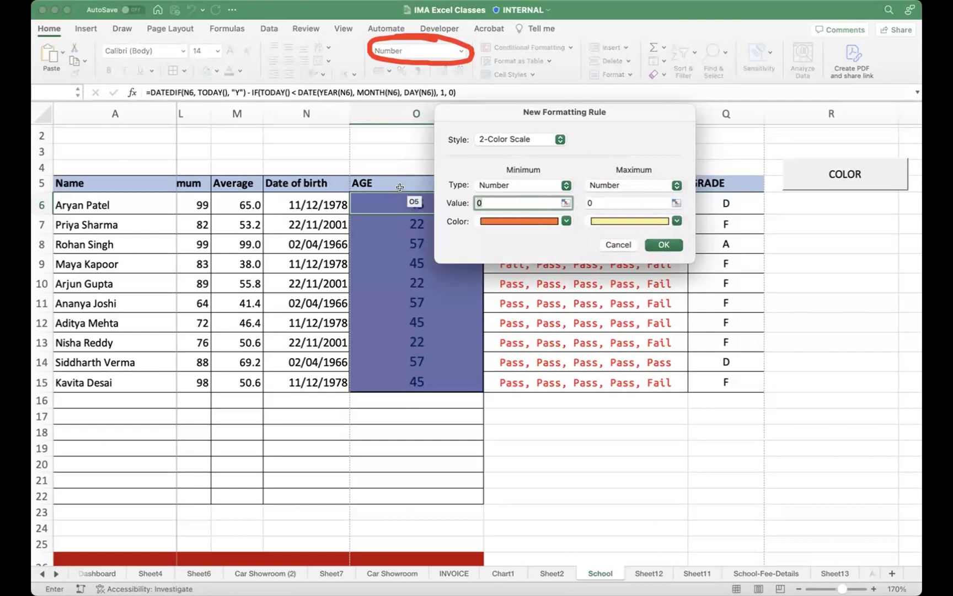
text(>40)
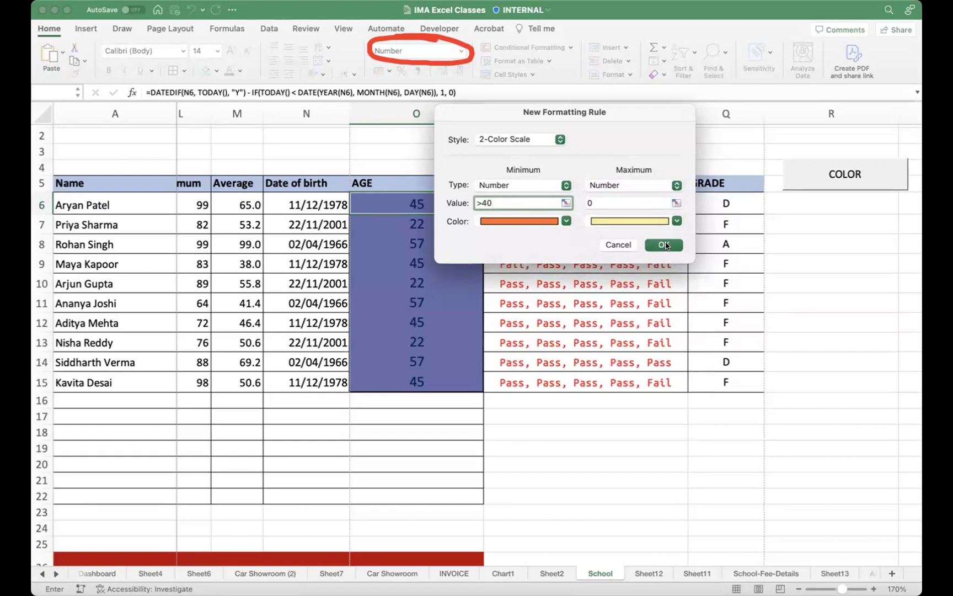
click(648, 249)
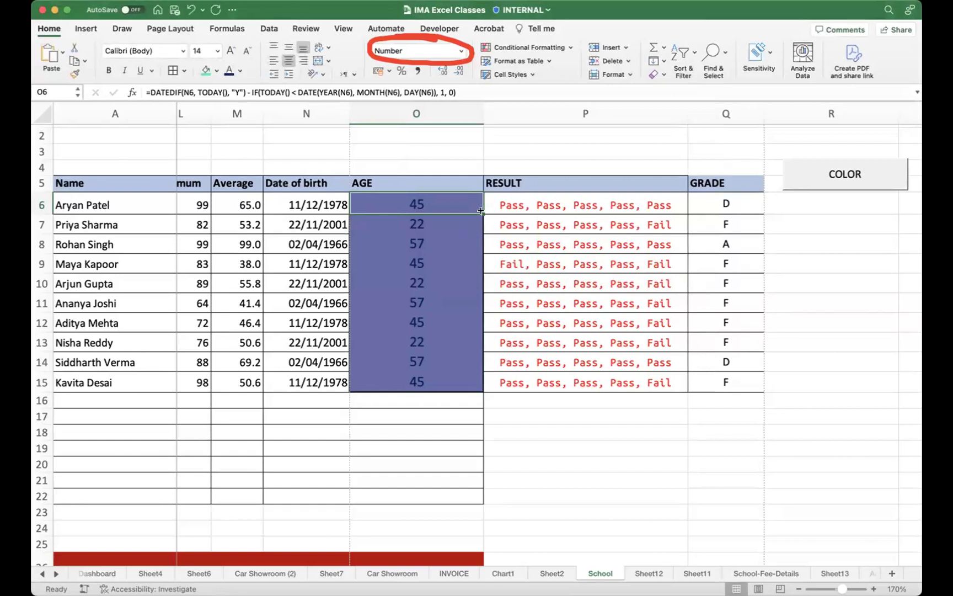
Step: Fill the AGE formula down to O15 and highlight ages greater than 40 in light red
drag(480, 211, 449, 384)
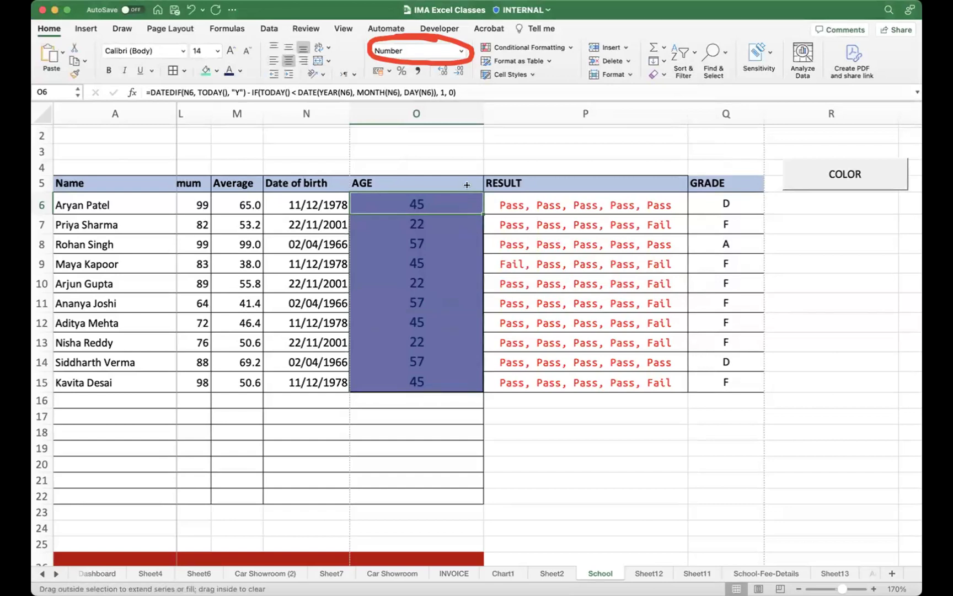
click(412, 331)
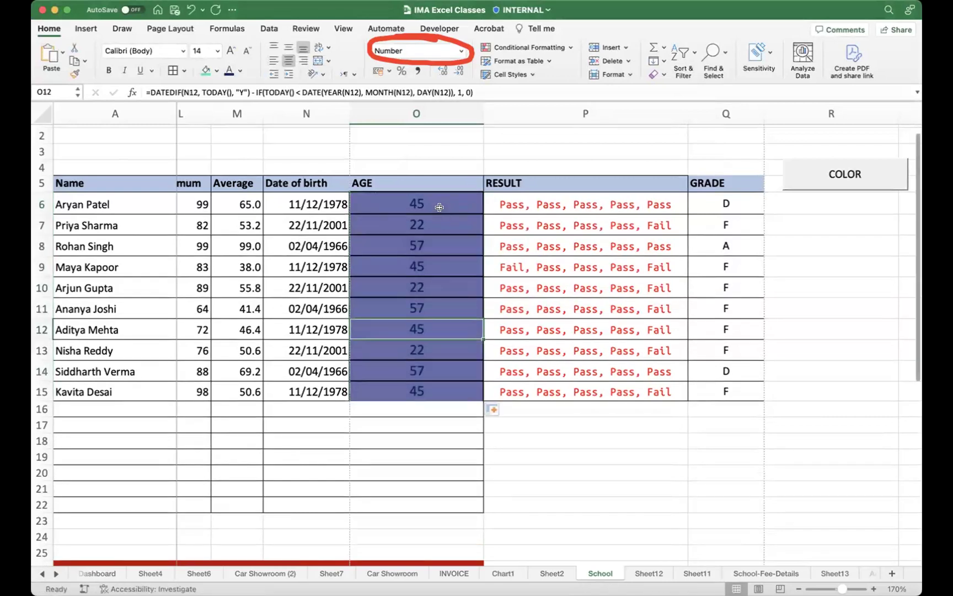
click(439, 207)
click(528, 47)
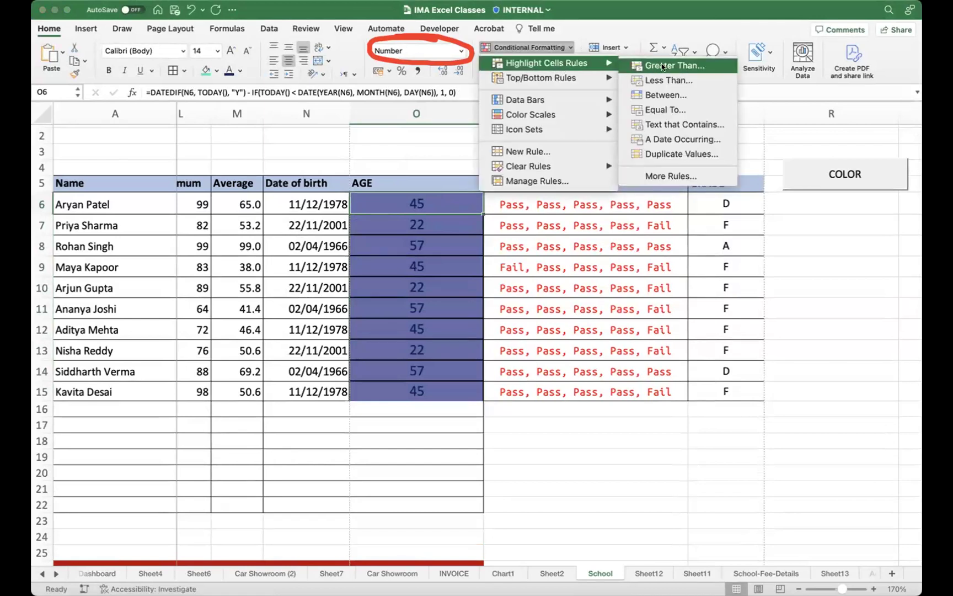
click(663, 66)
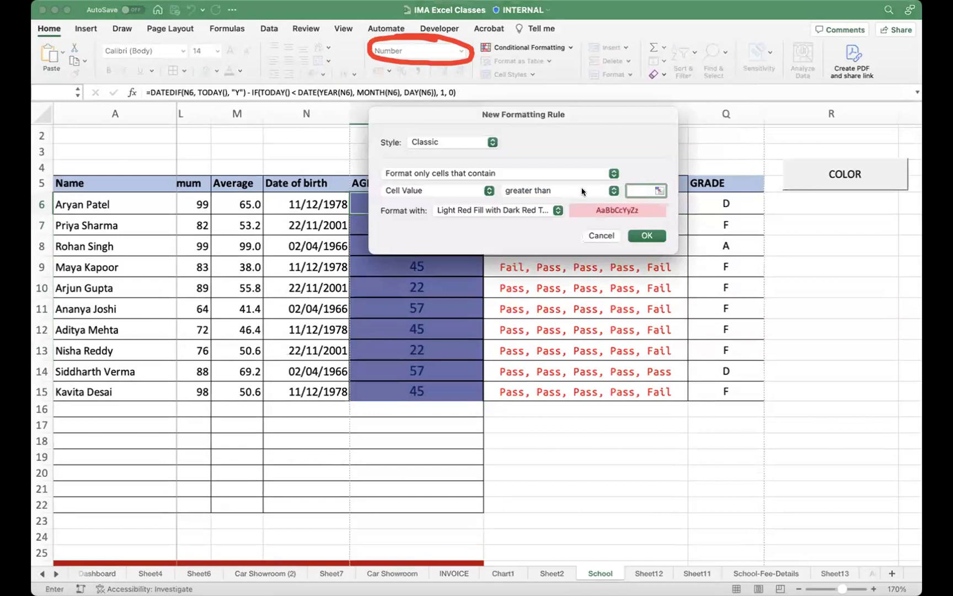
text(40)
click(648, 235)
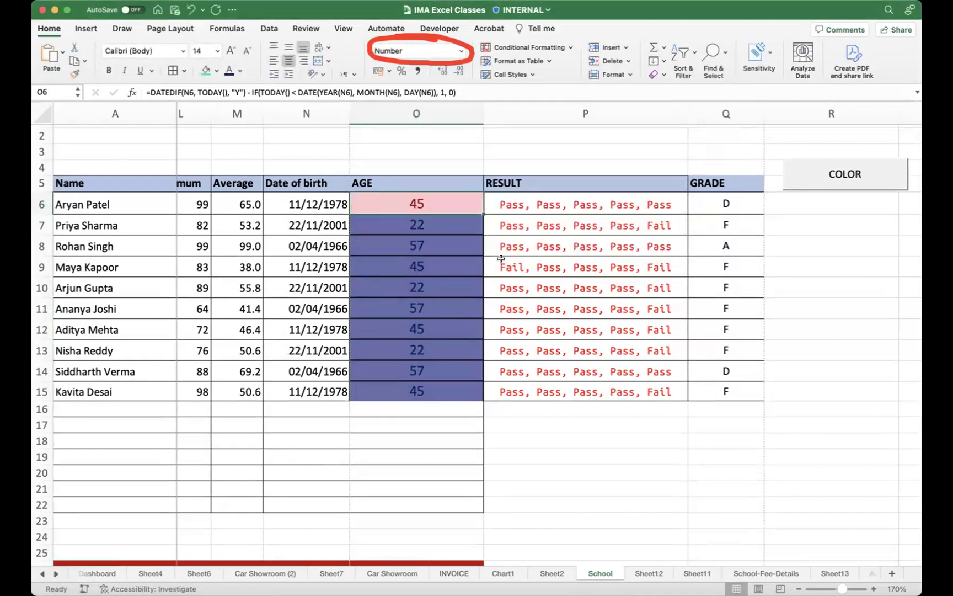
drag(482, 212, 452, 392)
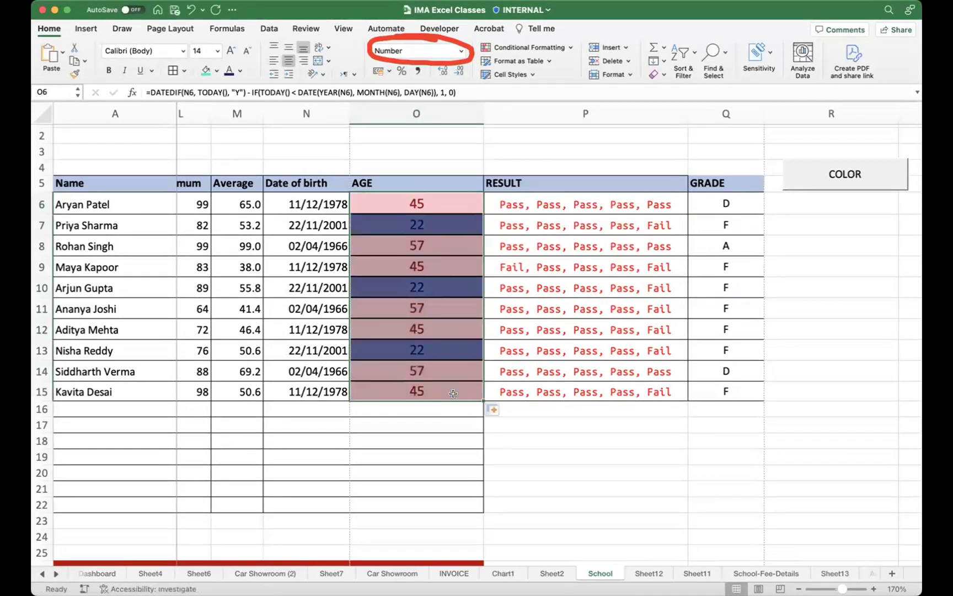
click(532, 266)
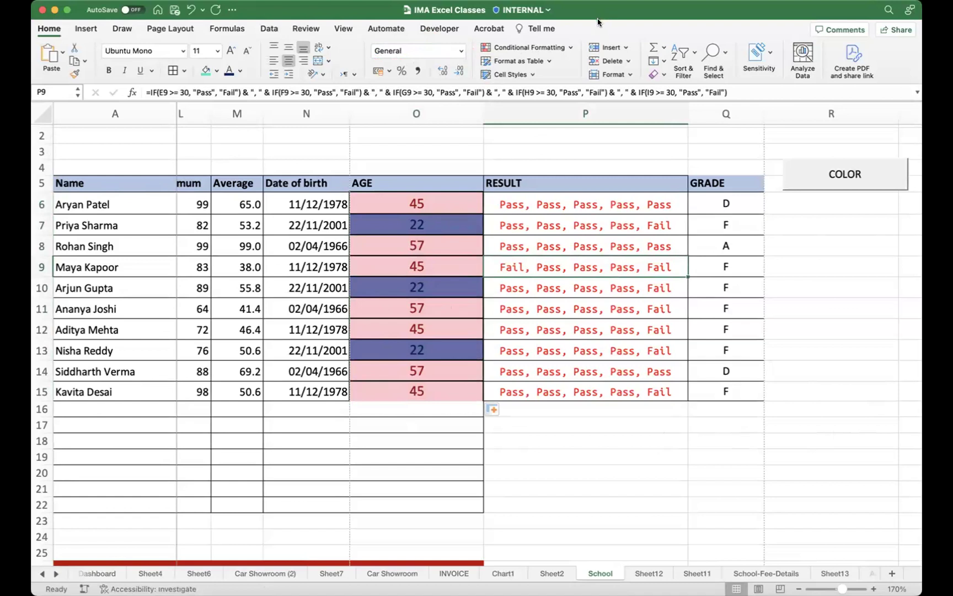
click(610, 77)
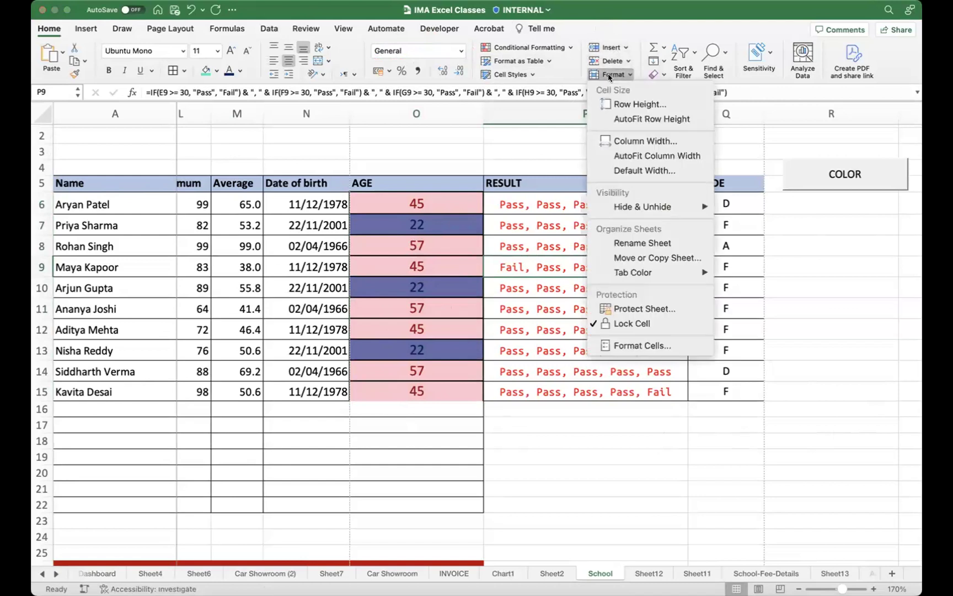
click(623, 35)
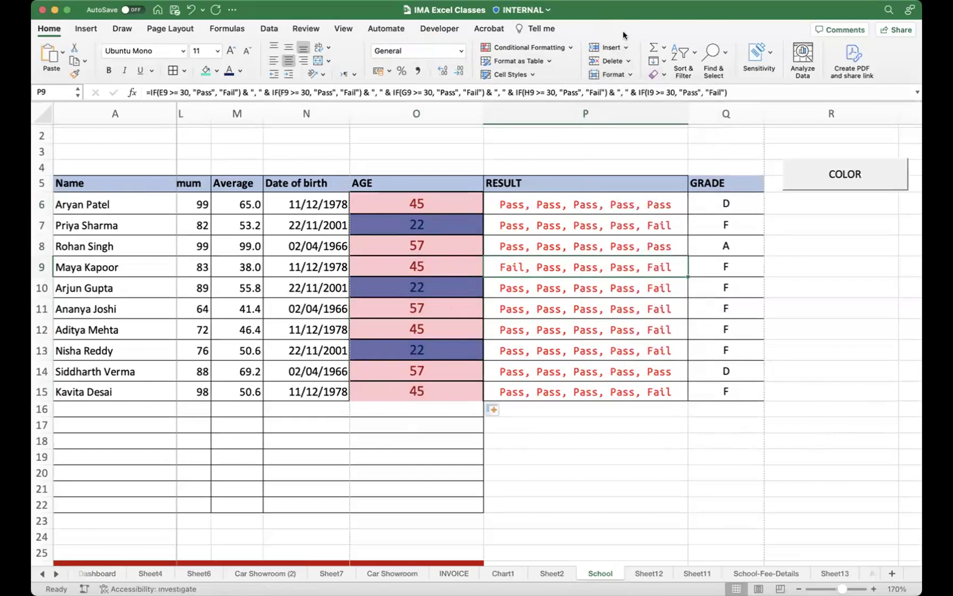
click(517, 74)
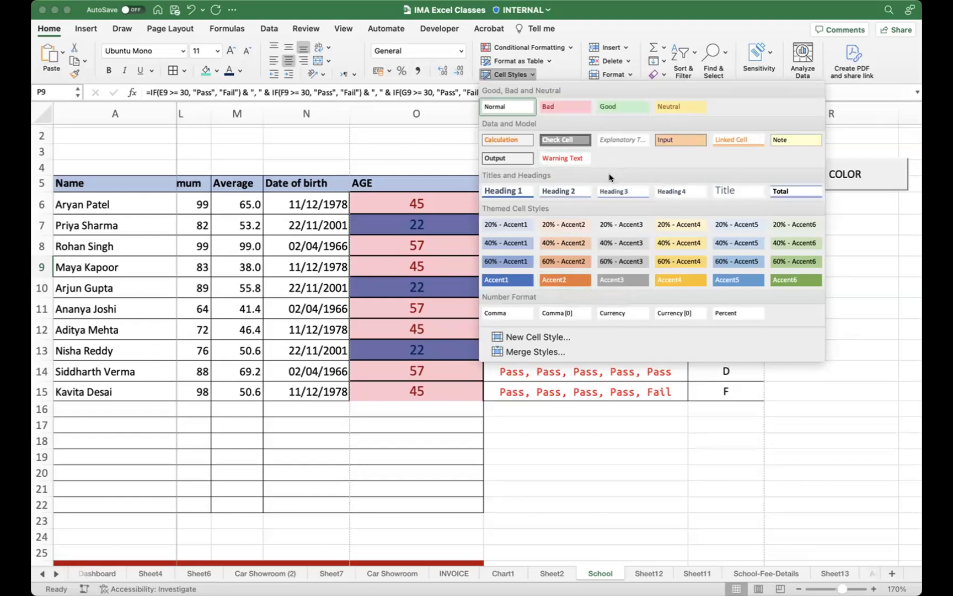
click(599, 25)
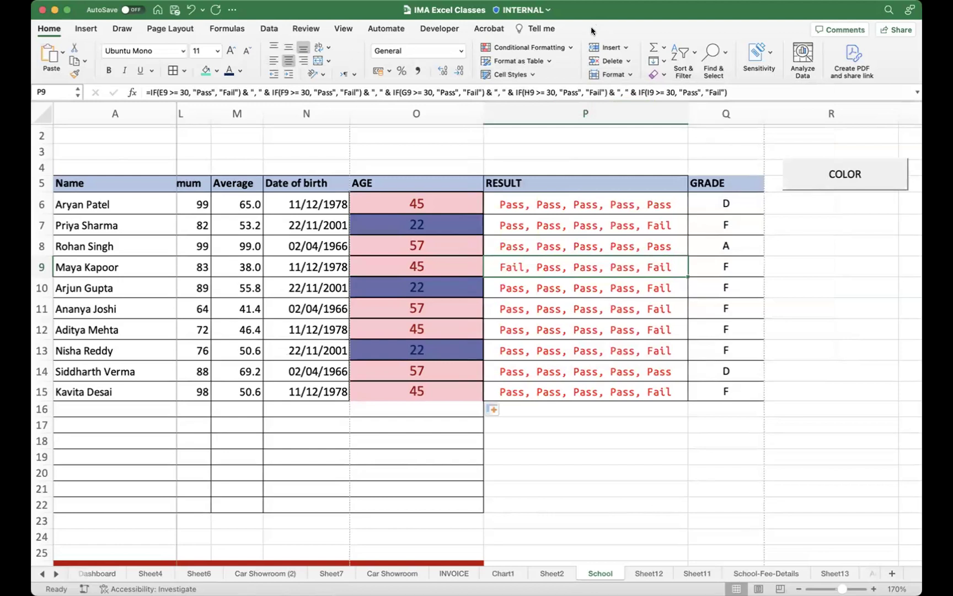
click(87, 29)
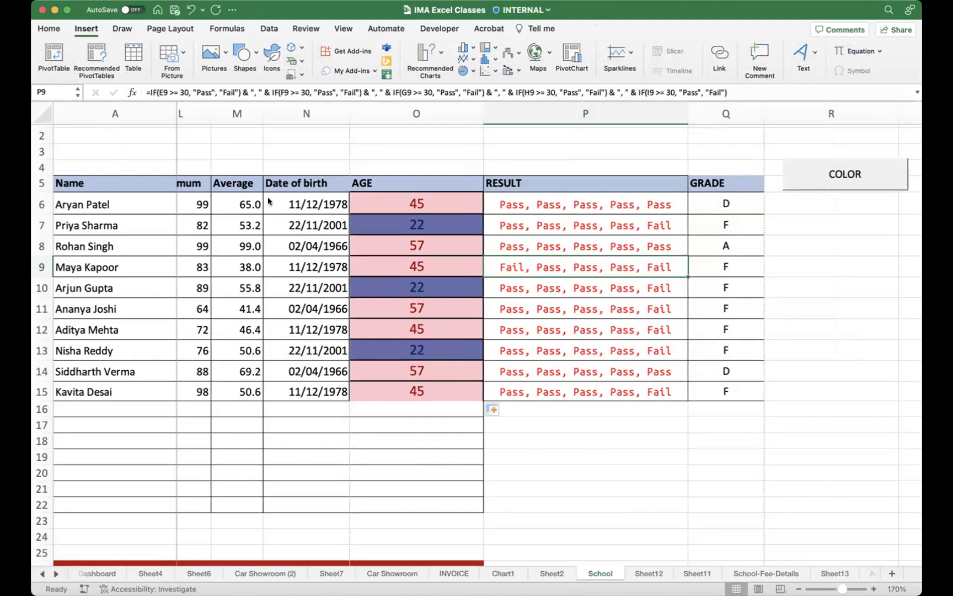
mouse_move(391, 158)
mouse_down()
mouse_move(50, 58)
mouse_move(60, 50)
mouse_move(53, 94)
mouse_up()
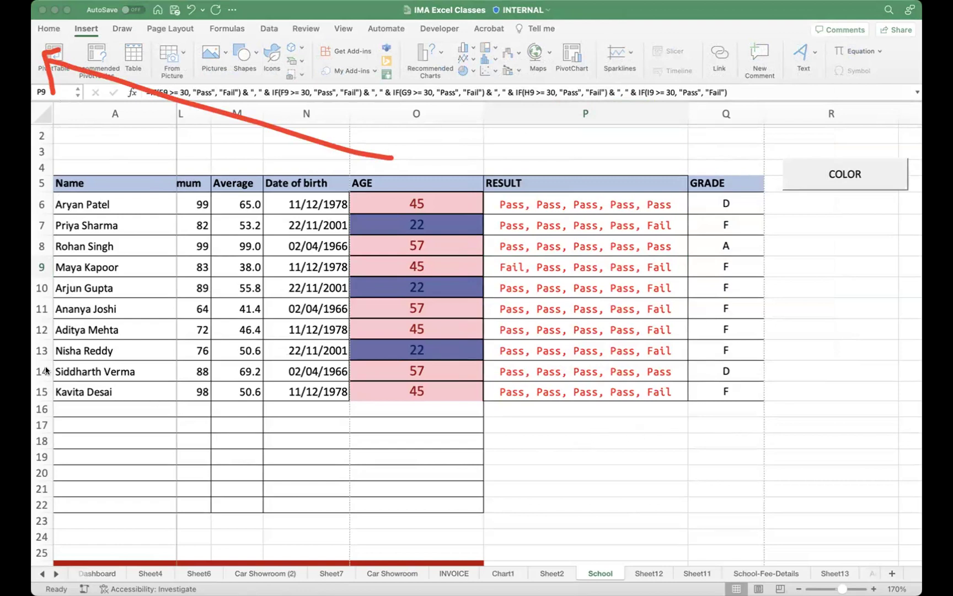
key(Escape)
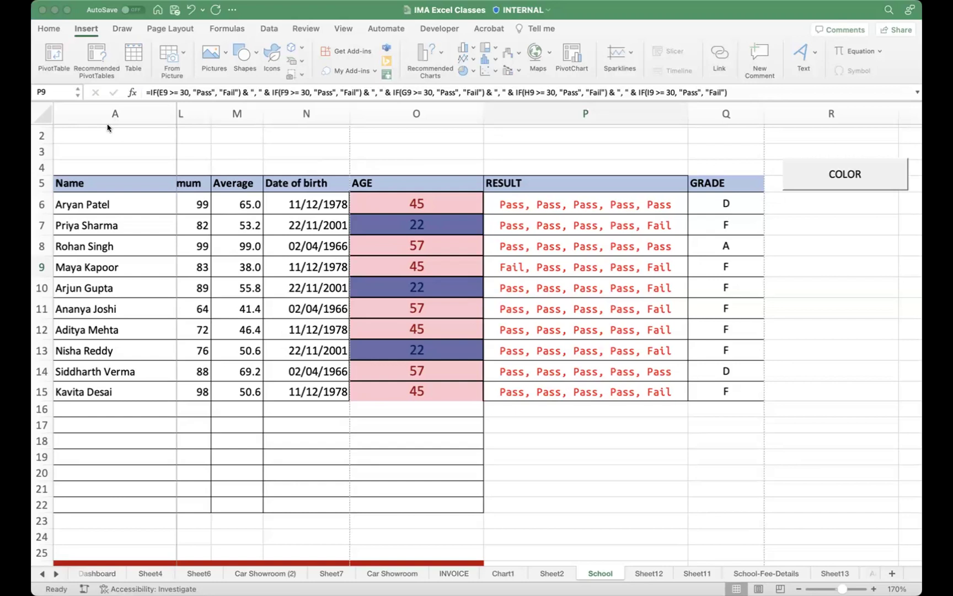
click(426, 160)
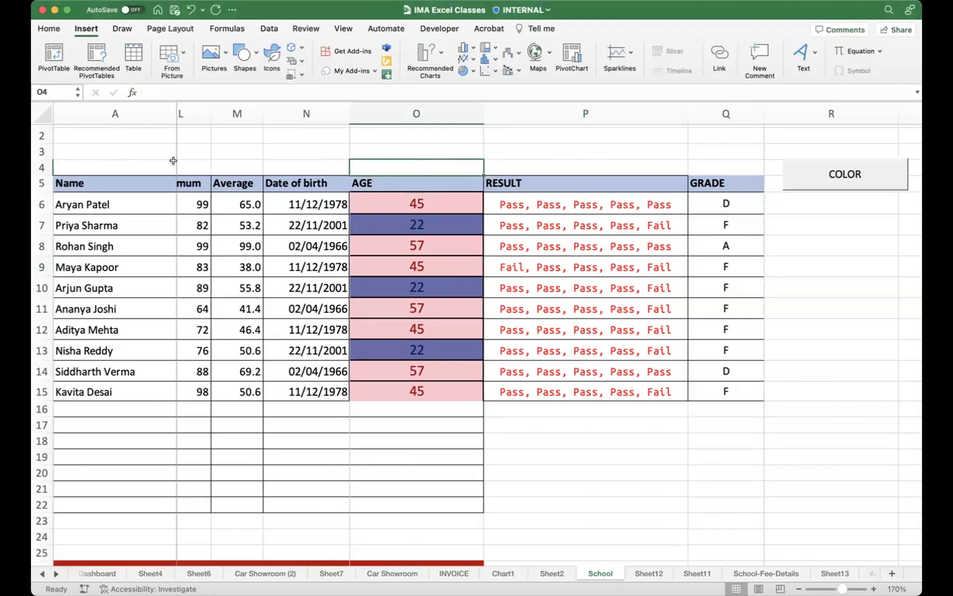
click(223, 53)
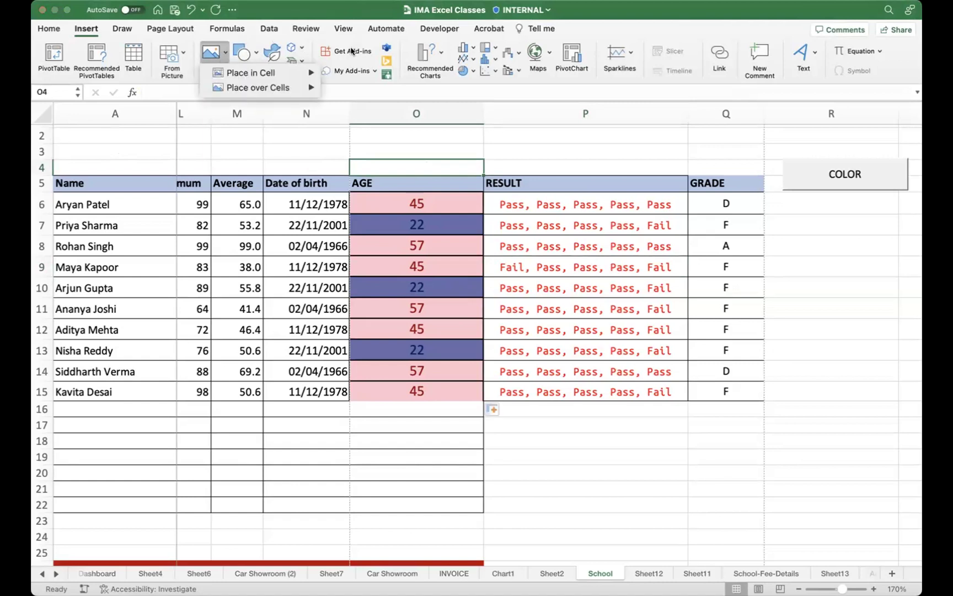
click(596, 6)
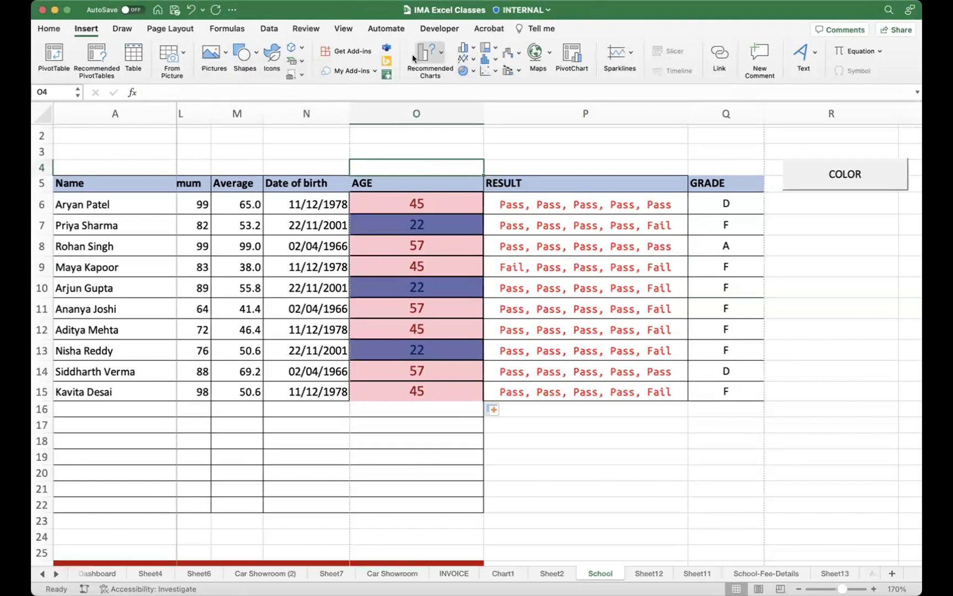
click(465, 49)
click(468, 49)
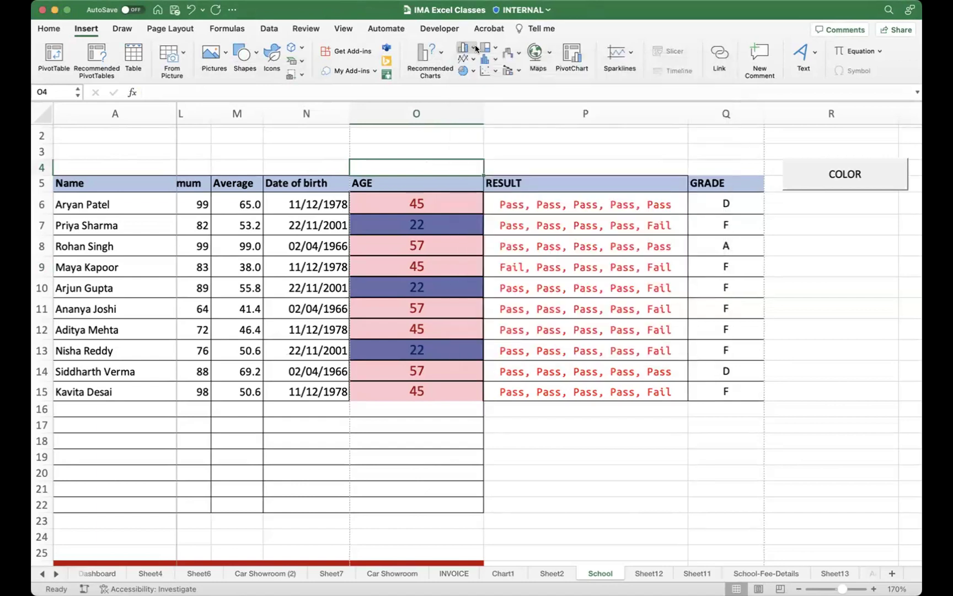
click(466, 71)
click(467, 71)
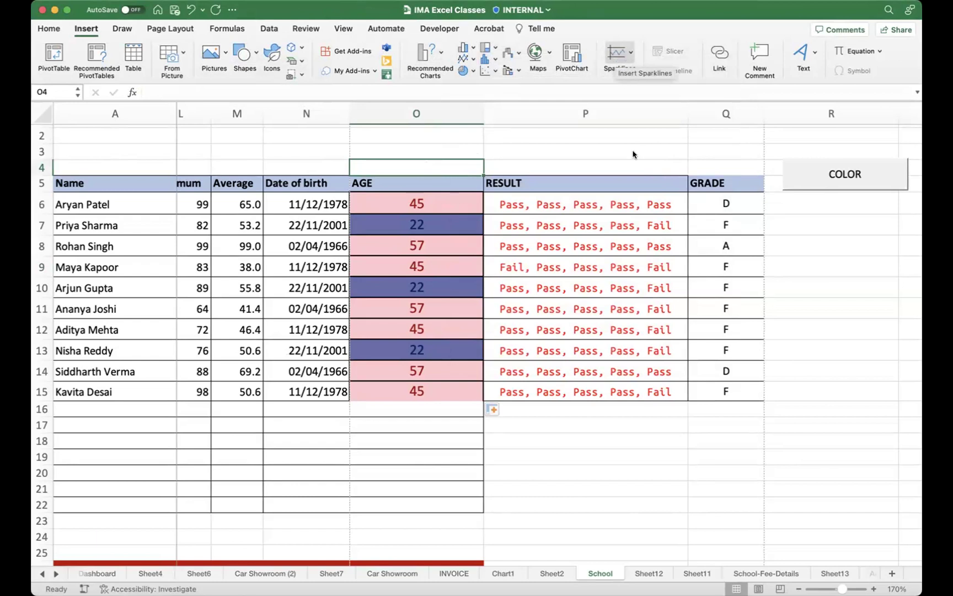
click(772, 205)
Step: From R7, browse the Sparklines list without inserting one, then move through Draw to Page Layout
scroll(767, 203, right, 3)
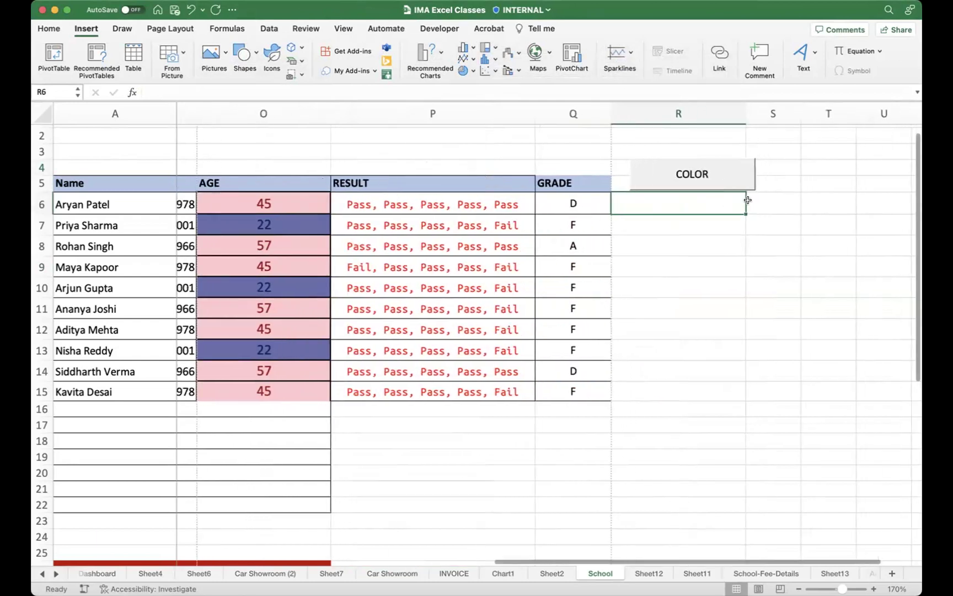
click(613, 224)
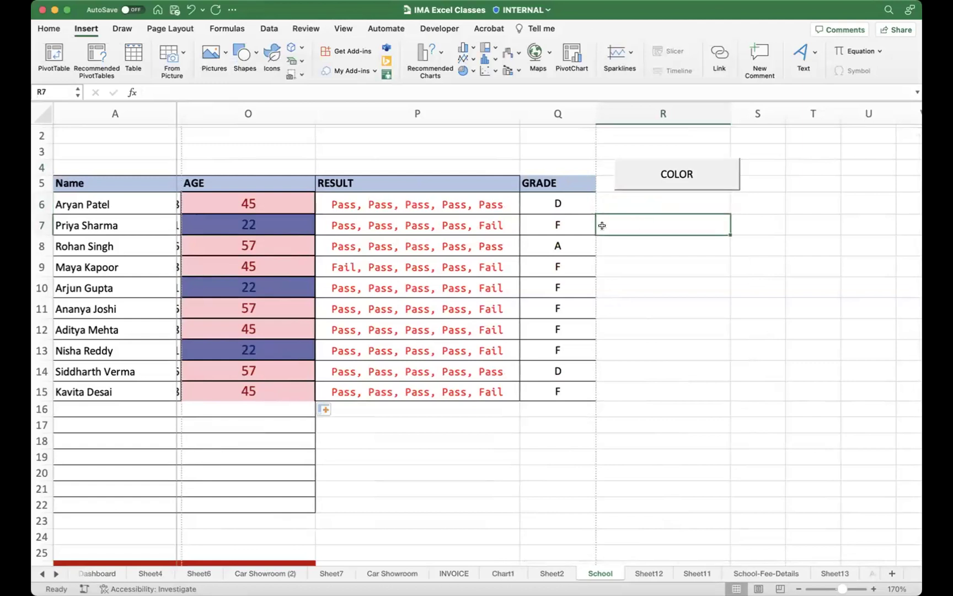
click(627, 53)
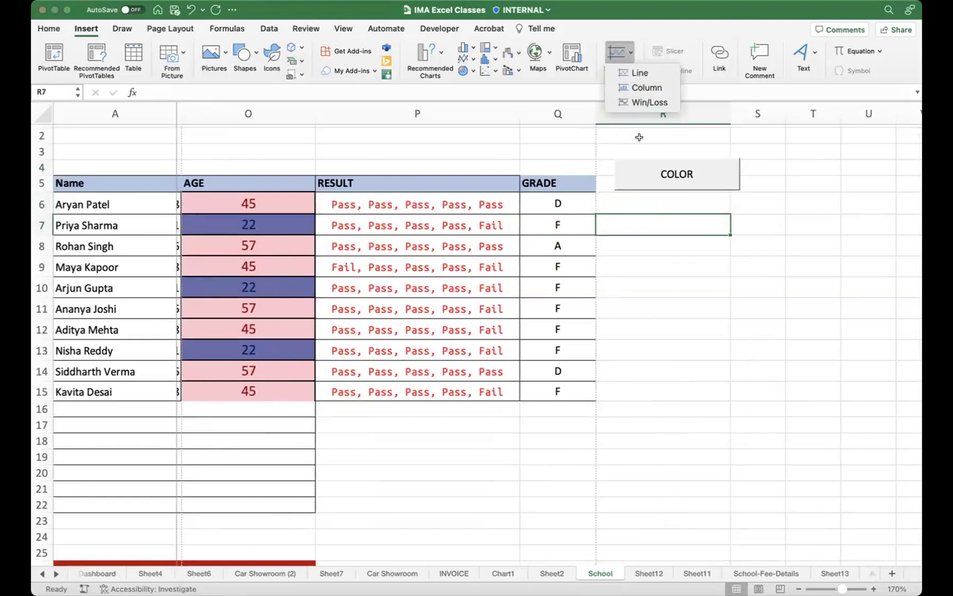
click(630, 219)
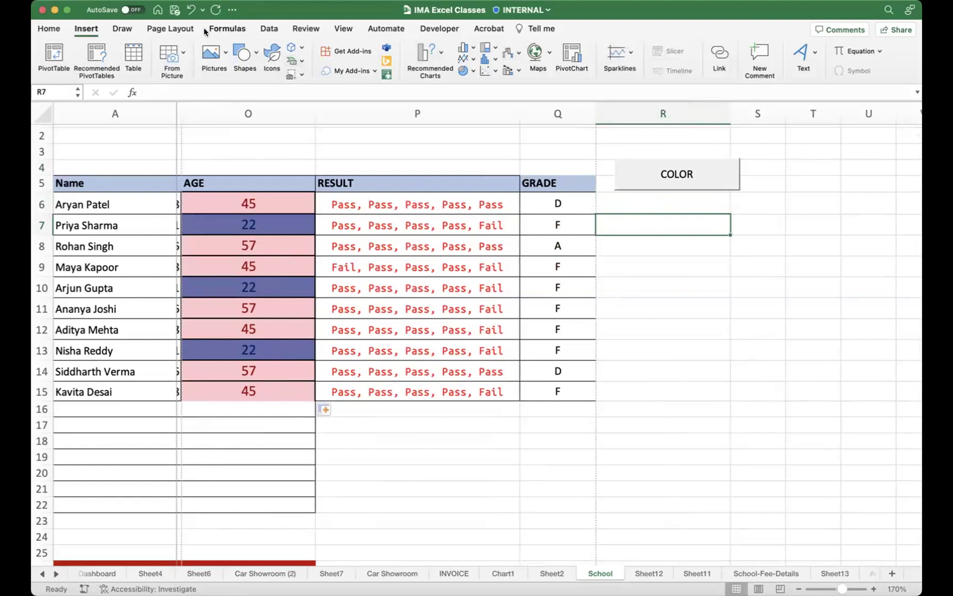
click(125, 30)
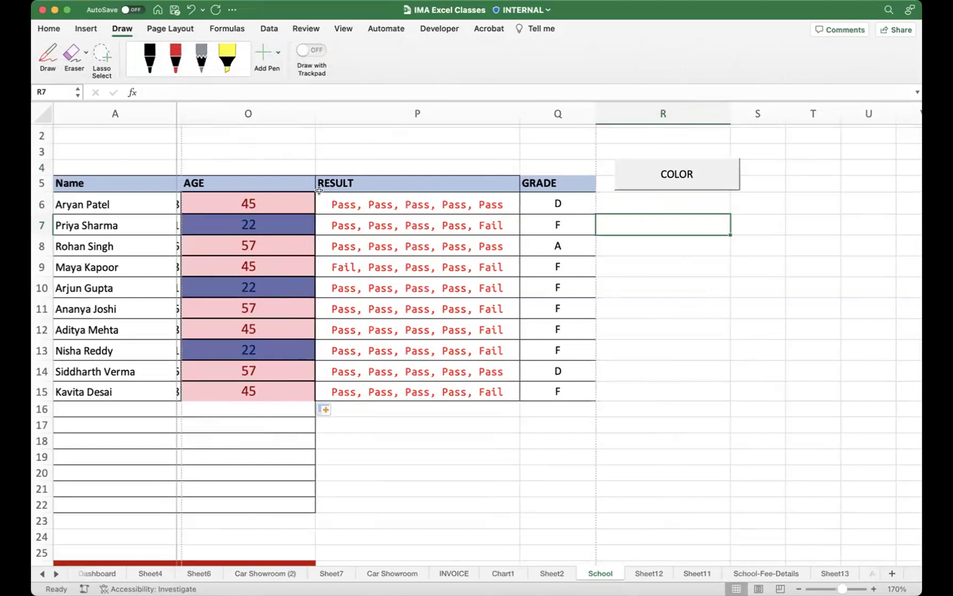
click(171, 31)
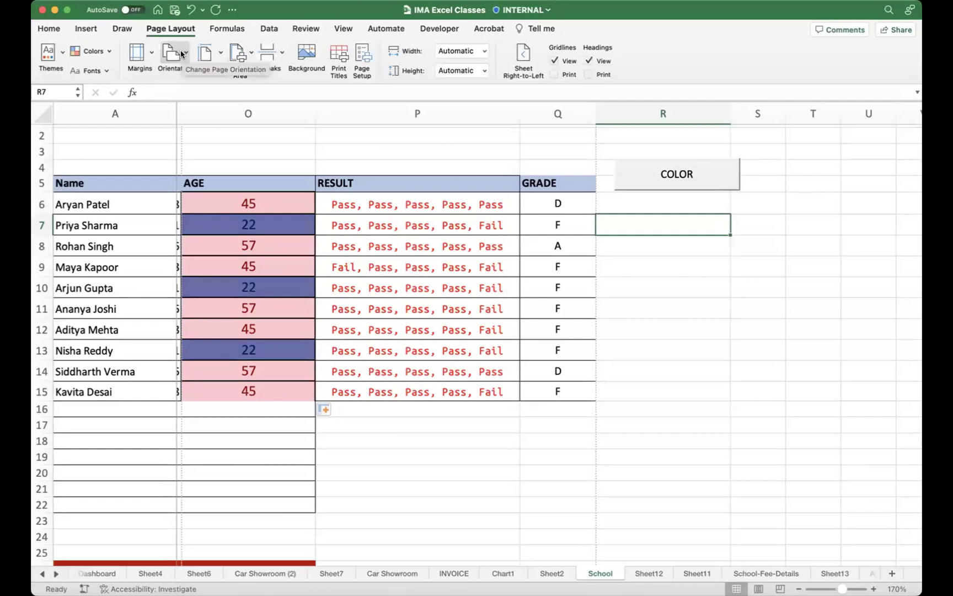
Step: Select B5:G15 (Roll # to History), preview it printed as Selection on one page, then cancel
scroll(341, 241, left, 10)
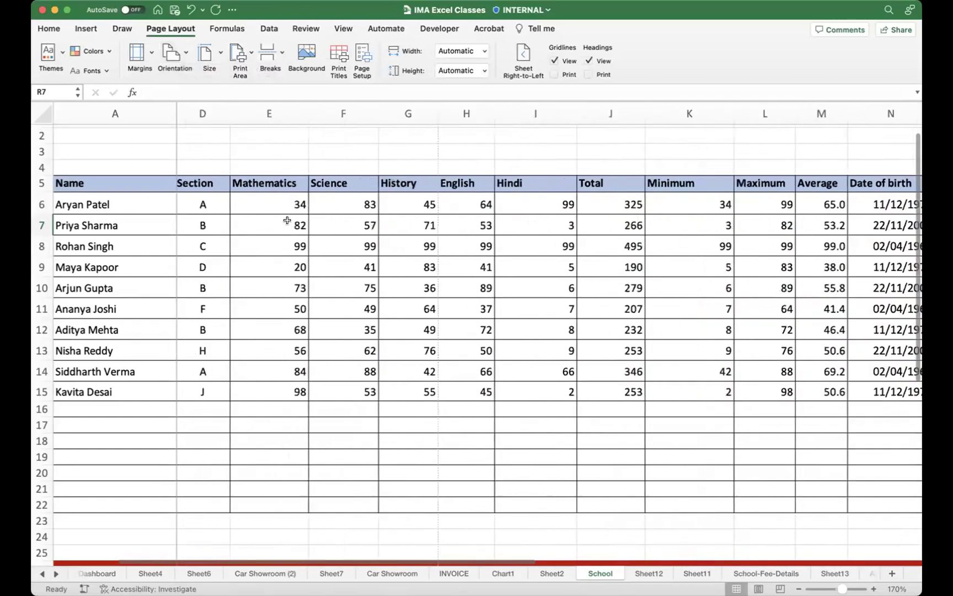
scroll(287, 220, left, 3)
drag(206, 182, 626, 407)
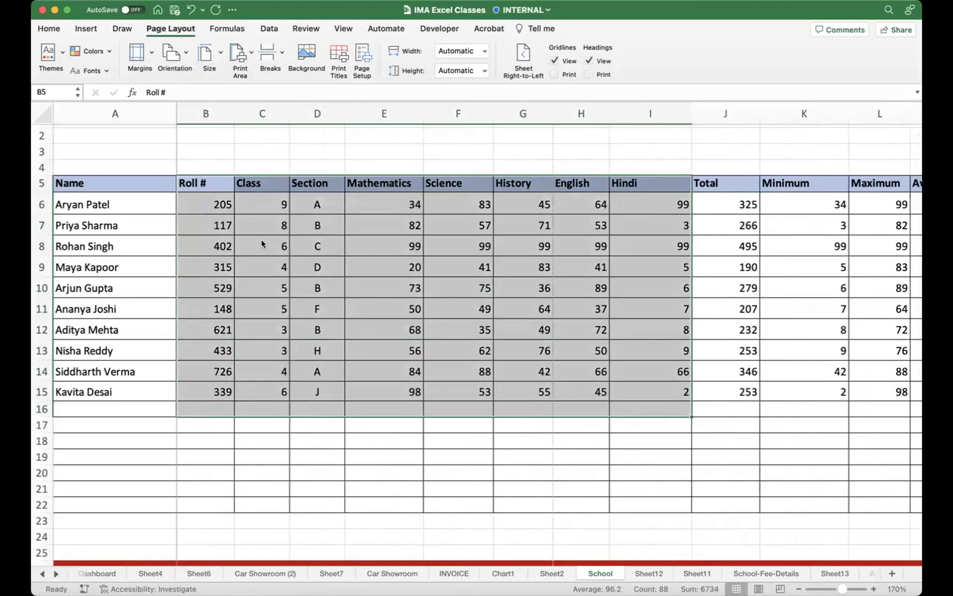
click(201, 182)
drag(201, 182, 495, 387)
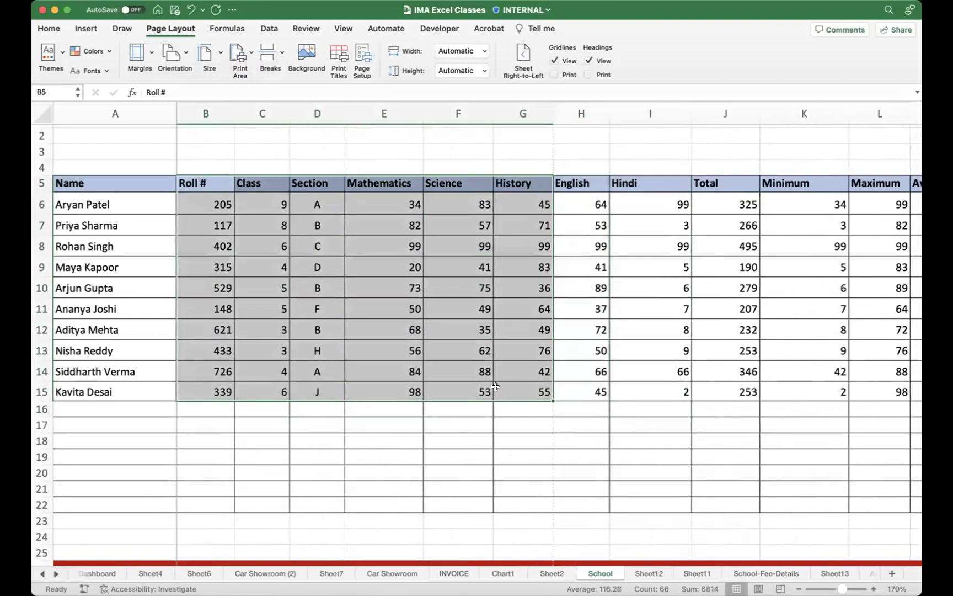
key(super+p)
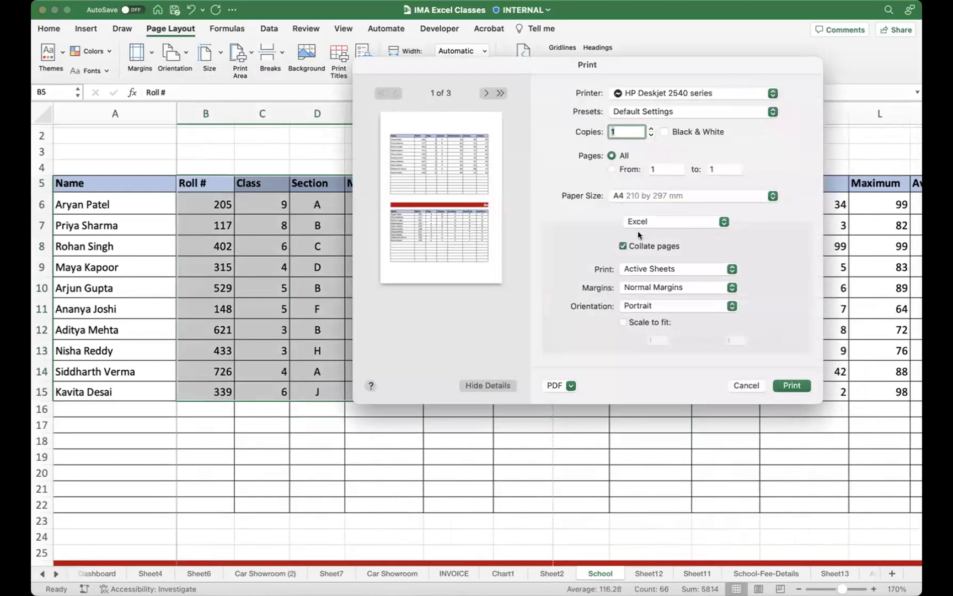
click(650, 269)
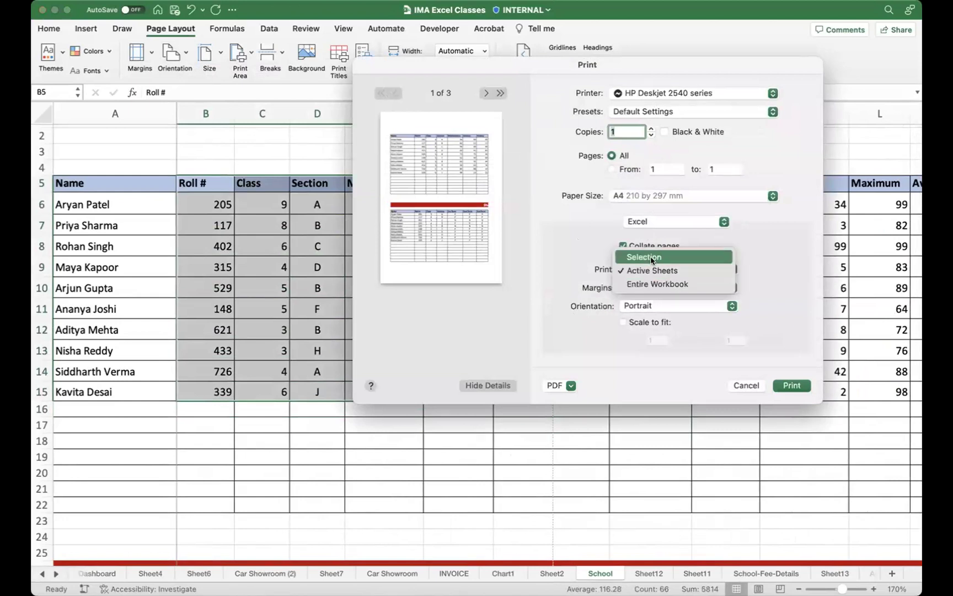
click(645, 258)
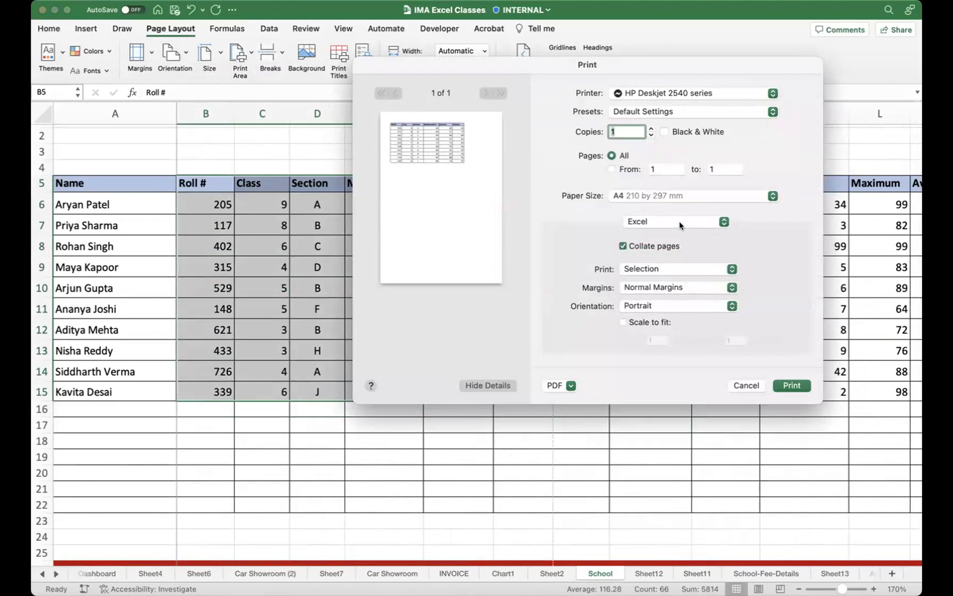
click(747, 385)
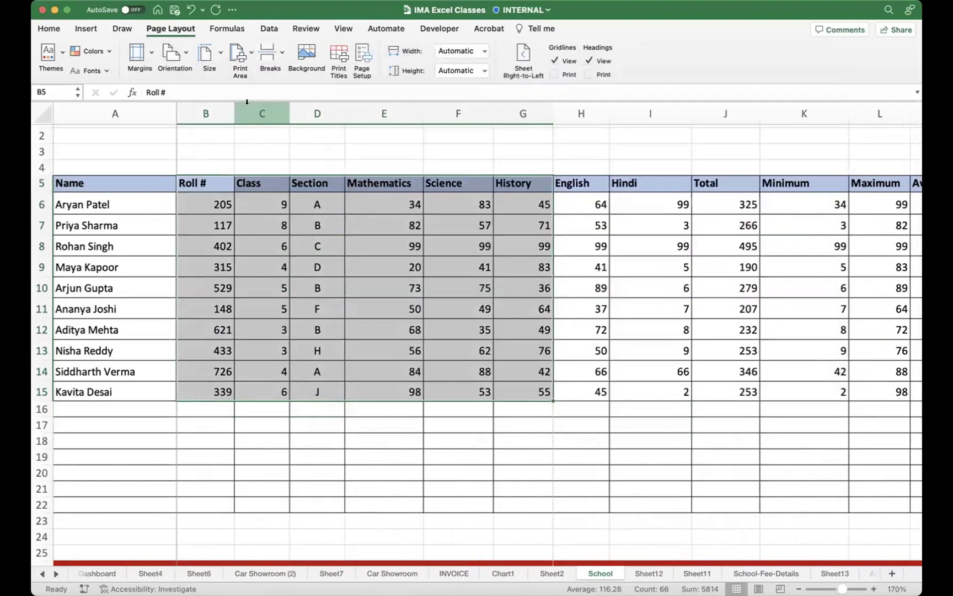
Step: Try landscape orientation, return to portrait, and browse paper sizes without changing them
click(187, 56)
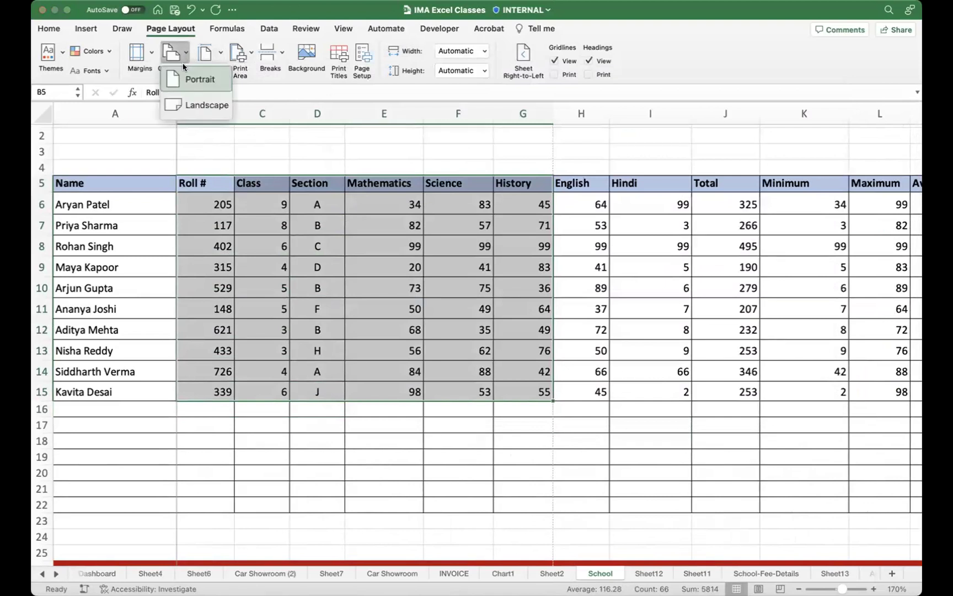
click(190, 104)
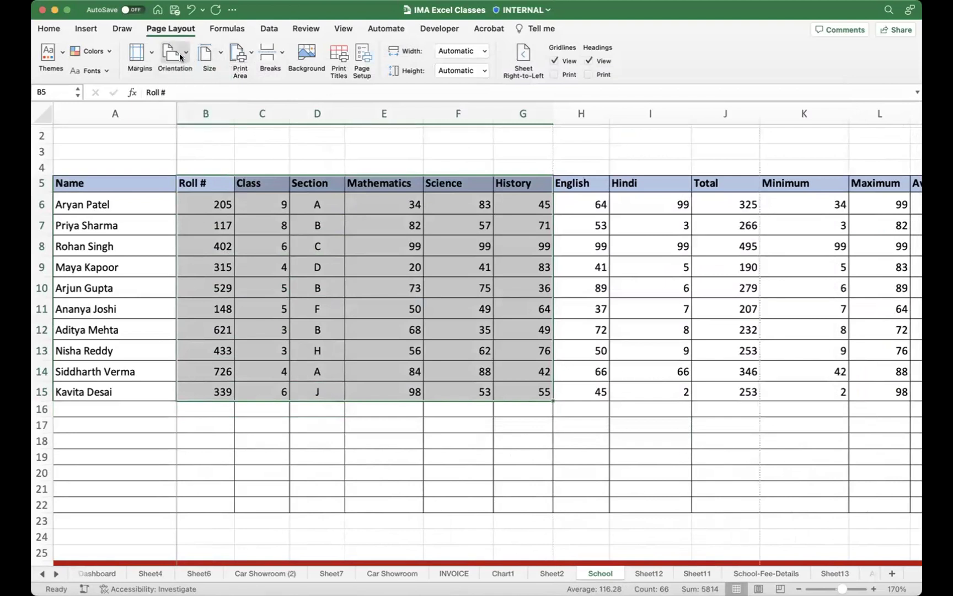
click(183, 53)
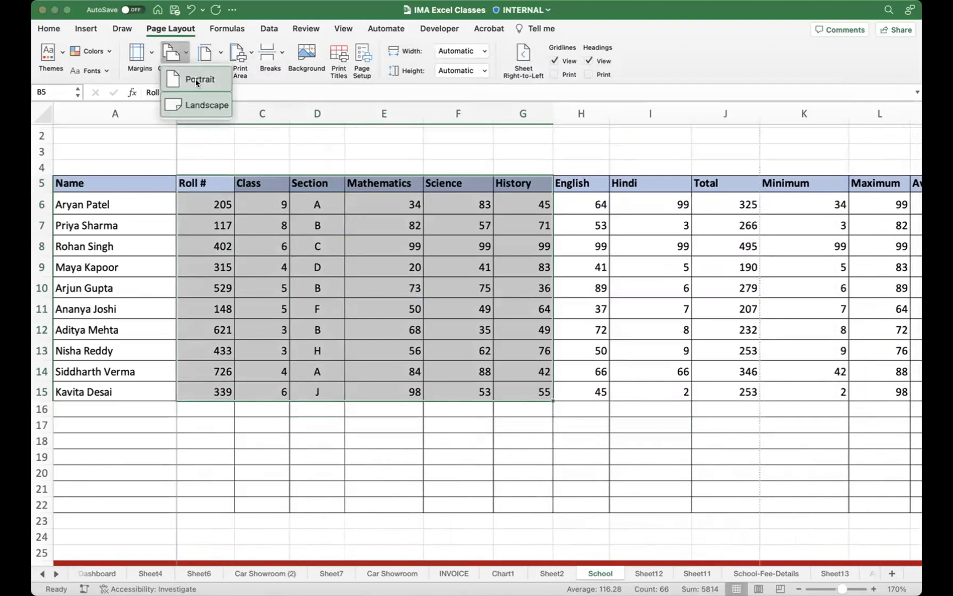
click(192, 78)
click(213, 55)
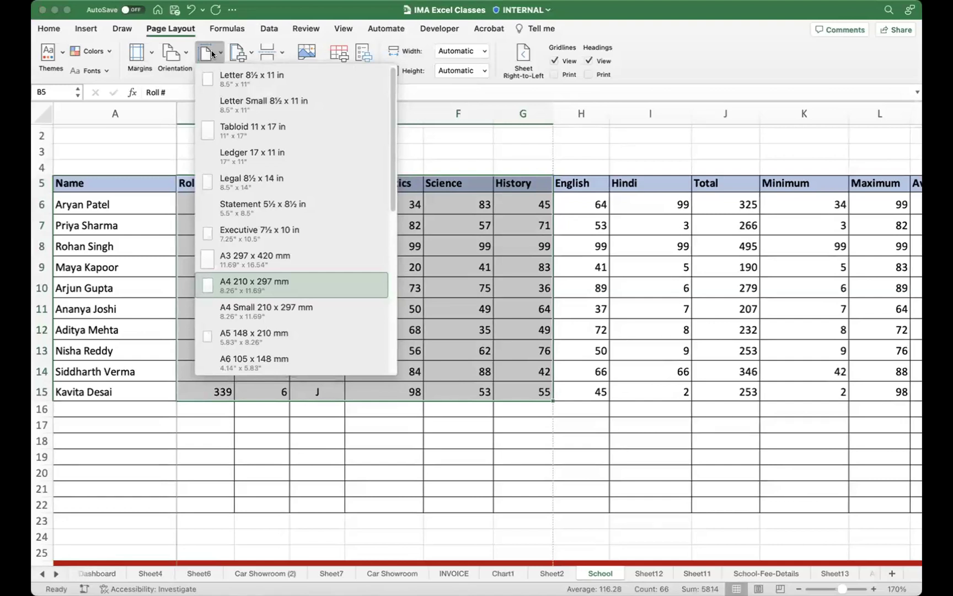
scroll(287, 268, down, 2)
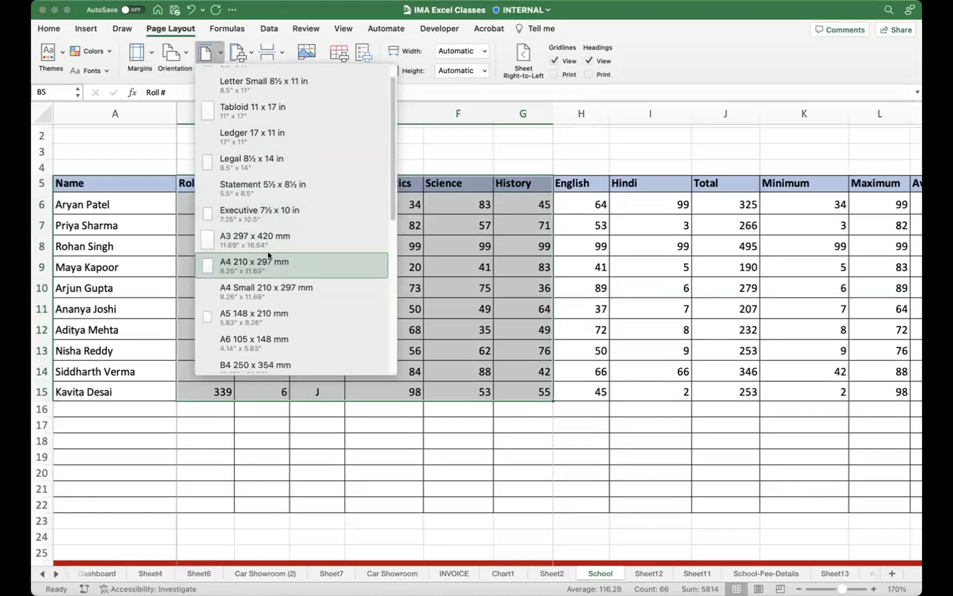
click(484, 159)
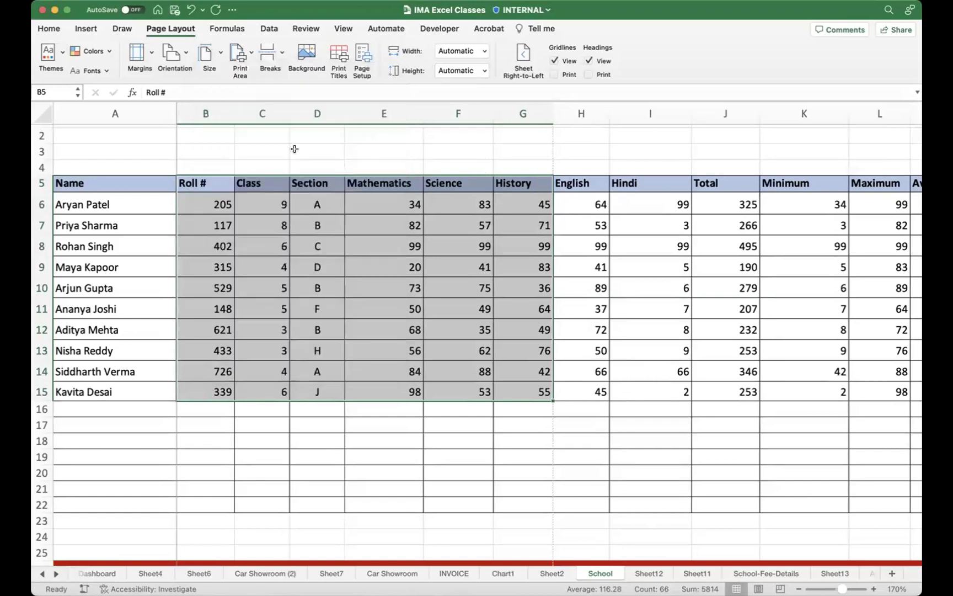
scroll(287, 148, up, 1)
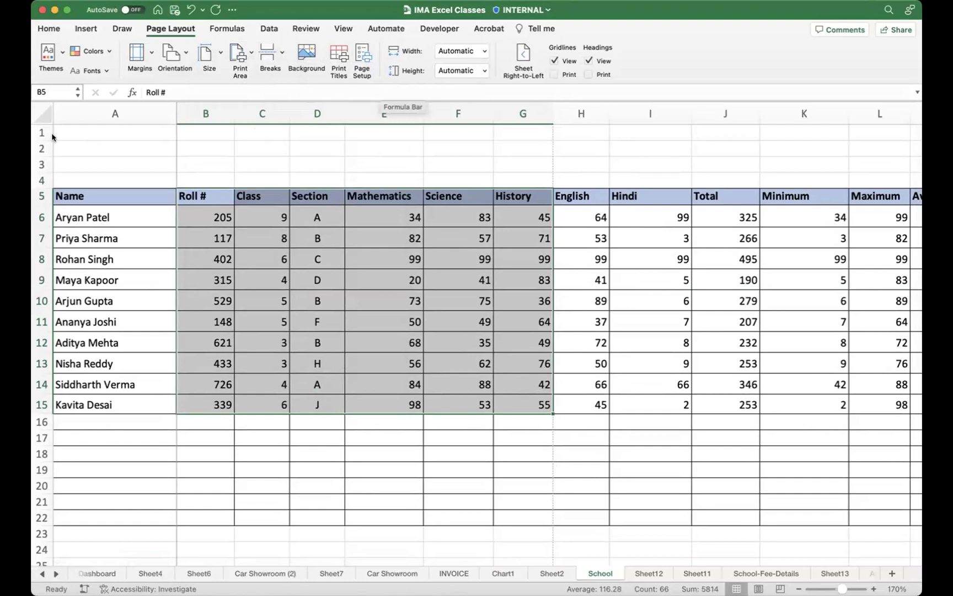
Step: Toggle the gridlines off and on while selecting empty C61:G76, leaving gridlines displayed
click(568, 62)
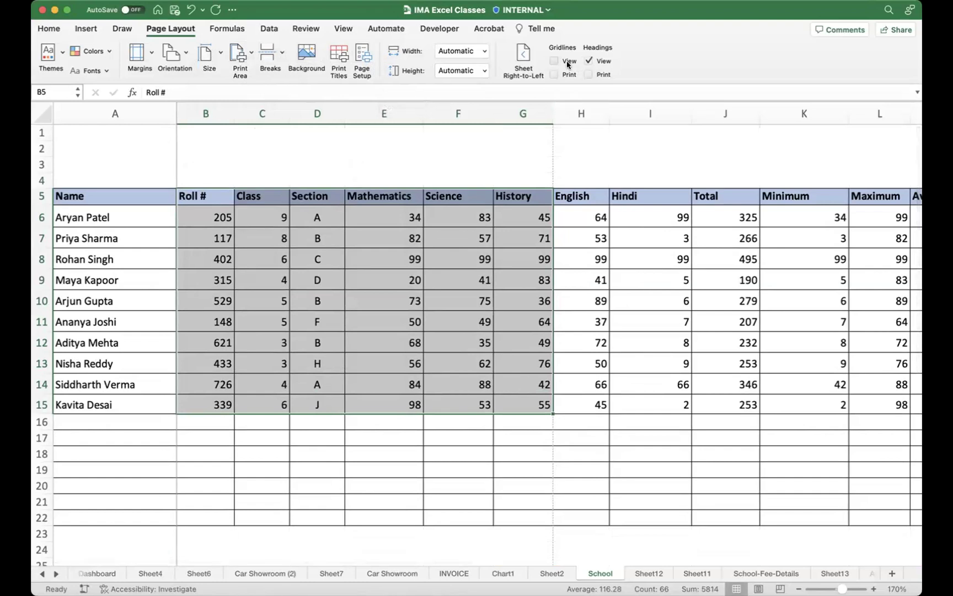
scroll(568, 342, down, 20)
click(686, 306)
click(379, 212)
drag(262, 180, 496, 412)
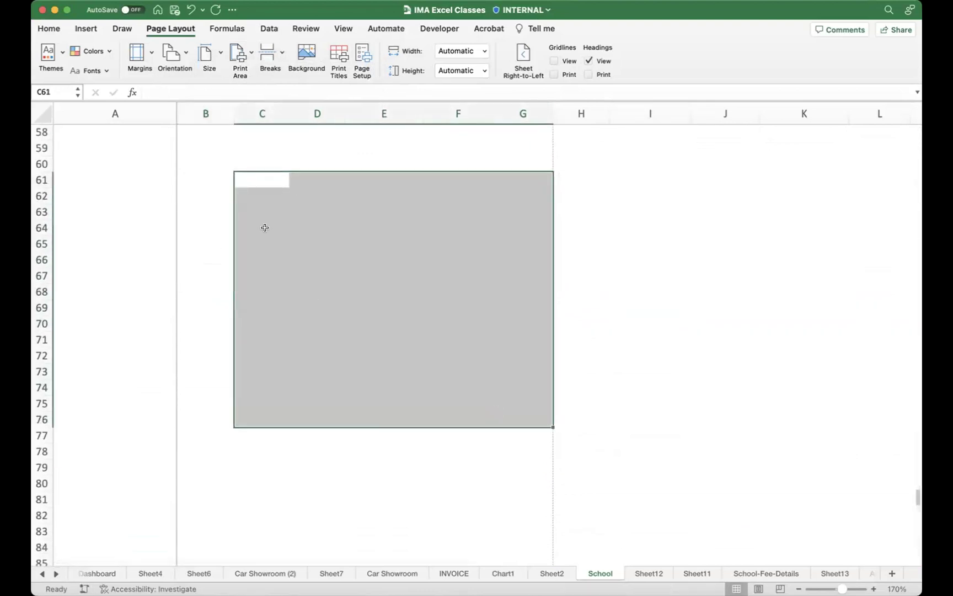
click(555, 62)
click(555, 62)
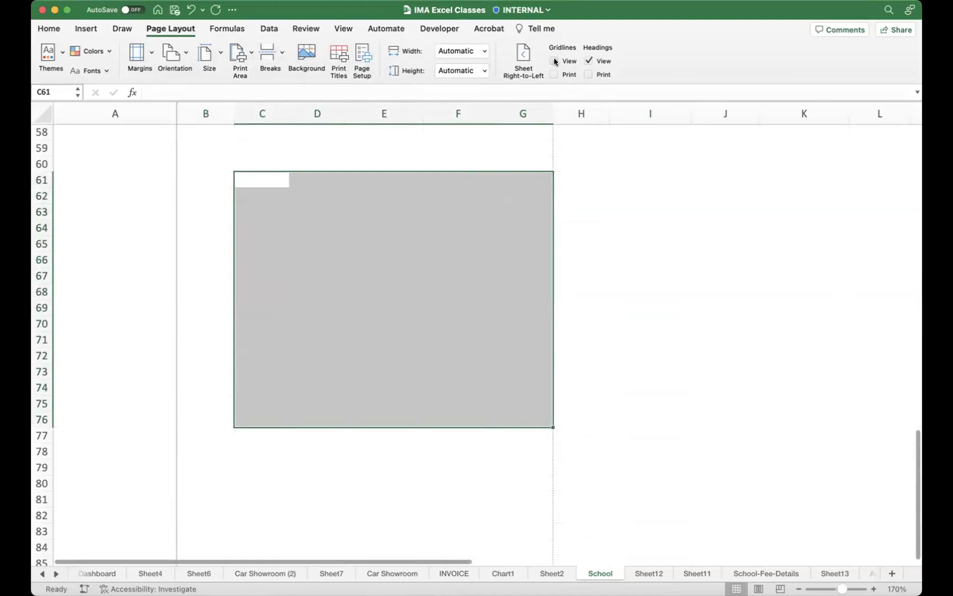
click(555, 62)
click(555, 61)
click(555, 61)
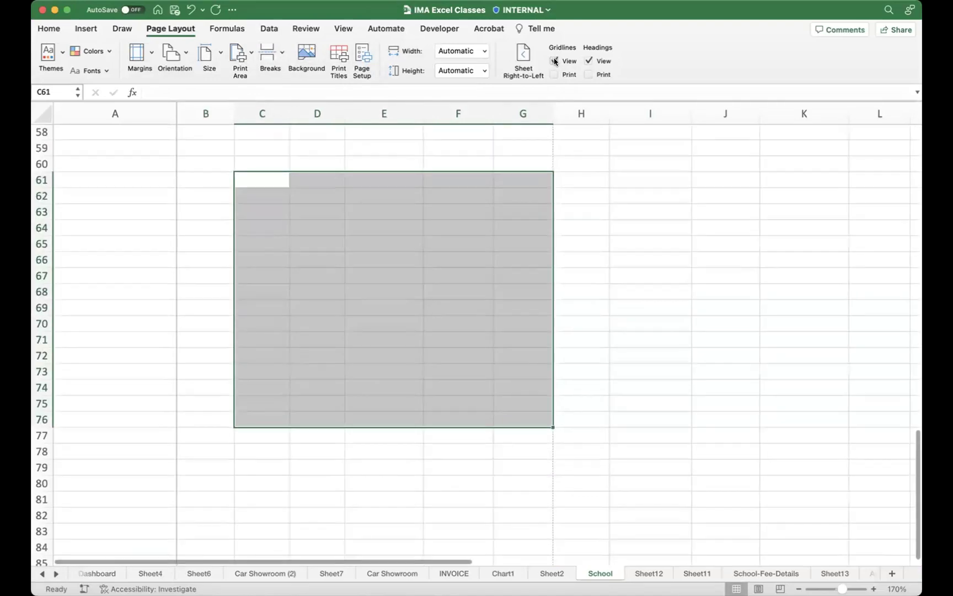
Step: Hide the row and column headings, then display them again
click(592, 61)
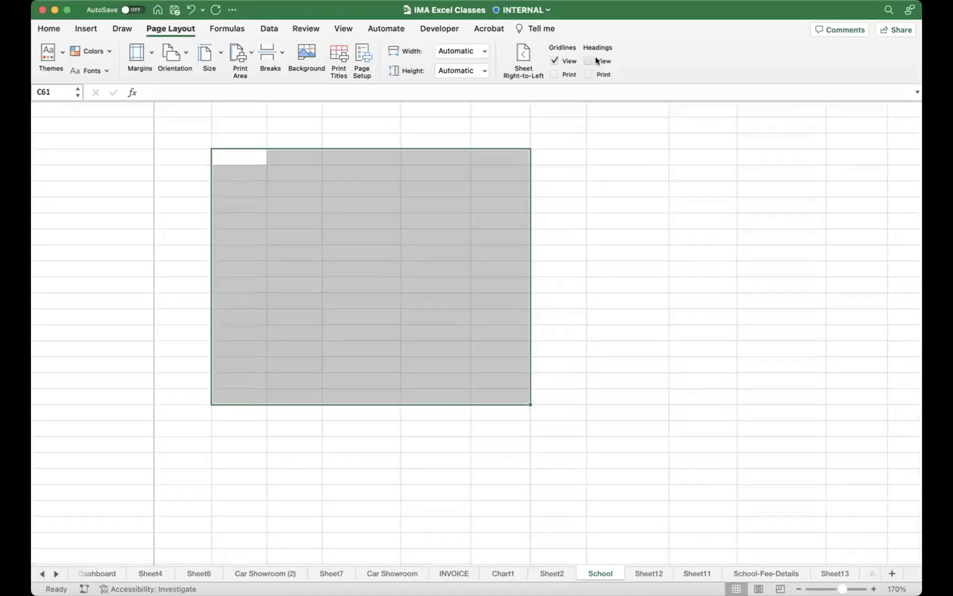
click(589, 60)
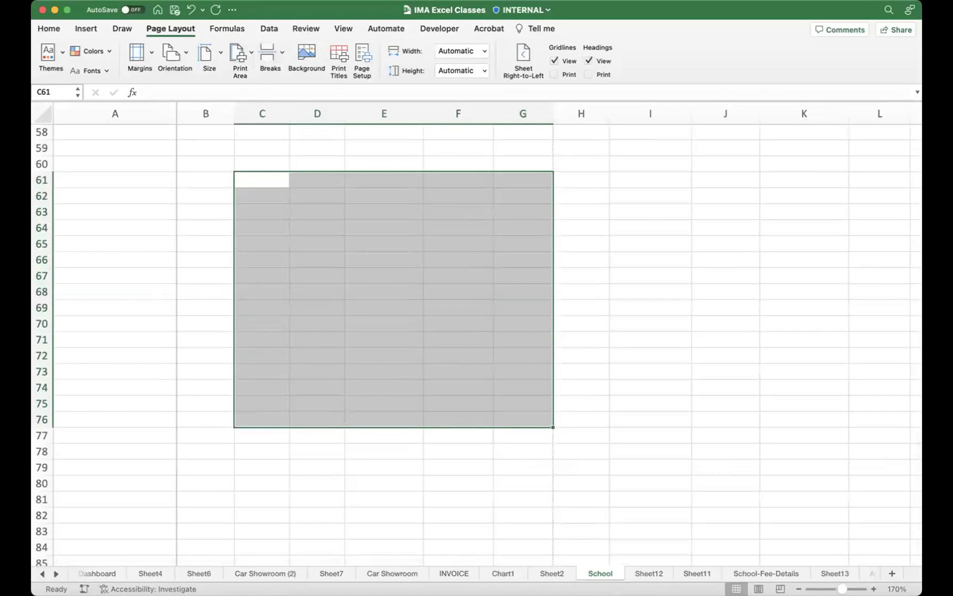
click(225, 28)
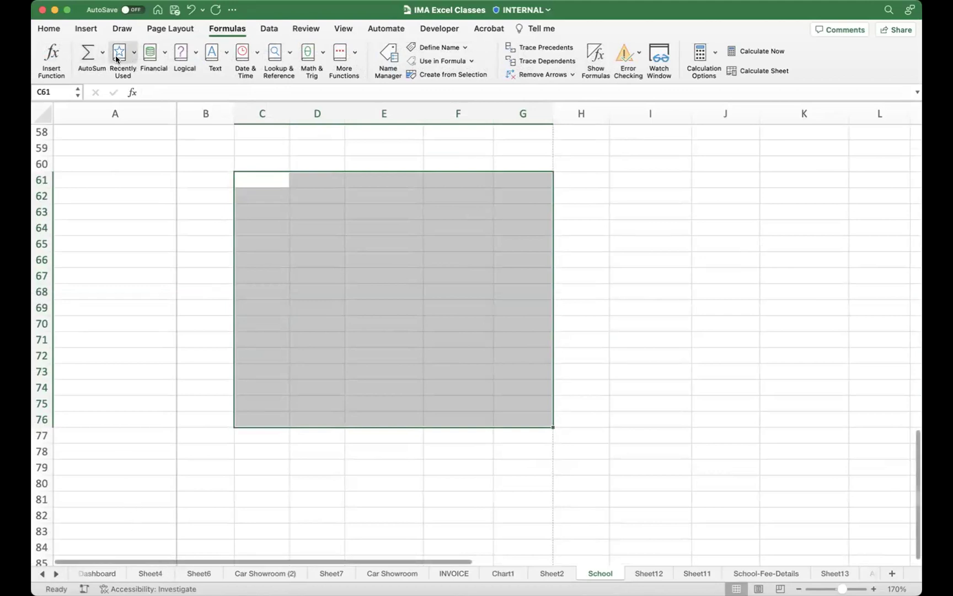
Step: Enter the numbers 342, 234, 234, 2314, 234, 234, 324 and 234324 down column E from E64
click(429, 291)
click(373, 222)
text(342)
key(Return)
text(234)
key(Return)
text(234 2314 234 234 3)
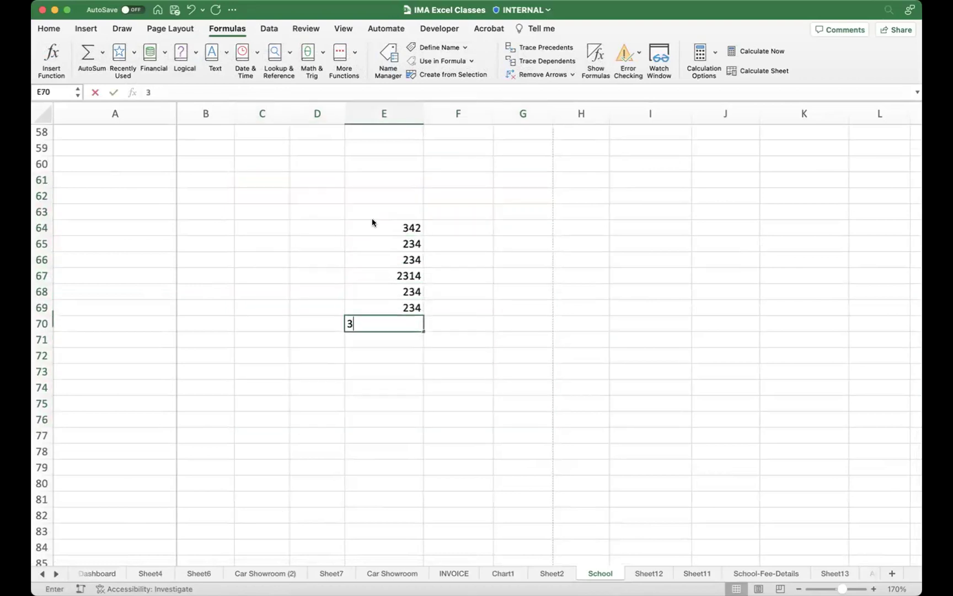
text(24 234324)
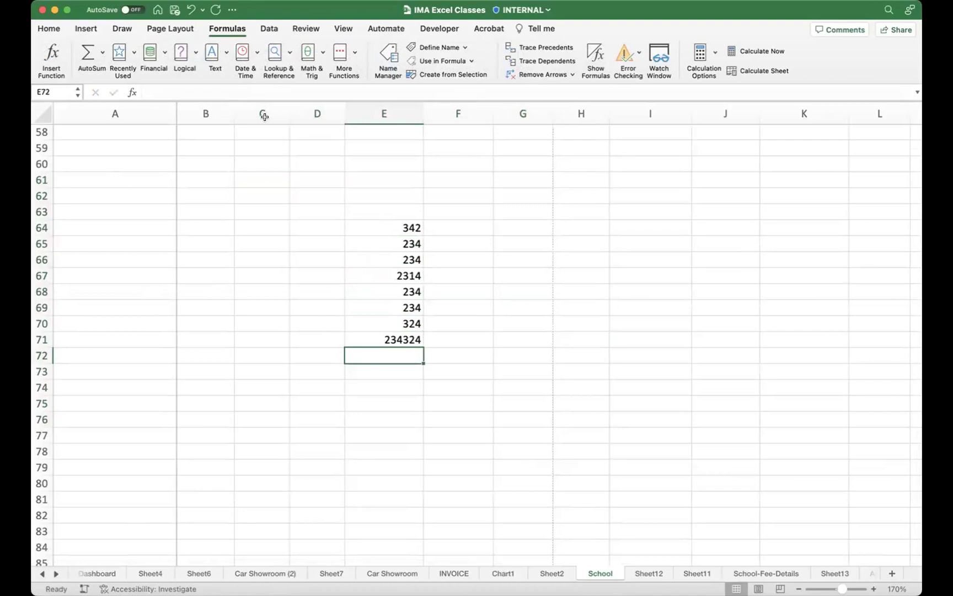
Step: Put an AutoSum =SUM(E64:E71) in E72 and make it bold
click(86, 53)
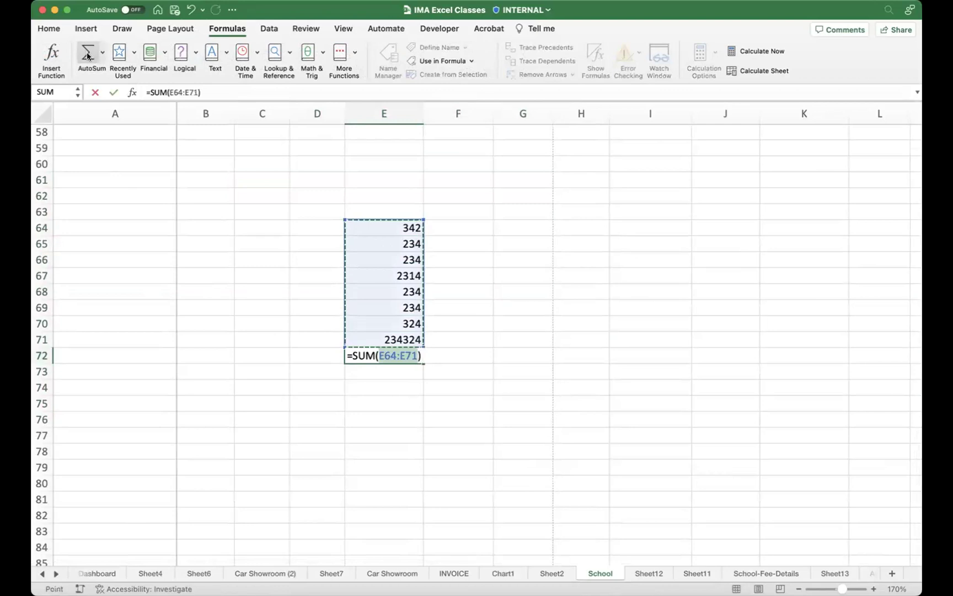
key(Return)
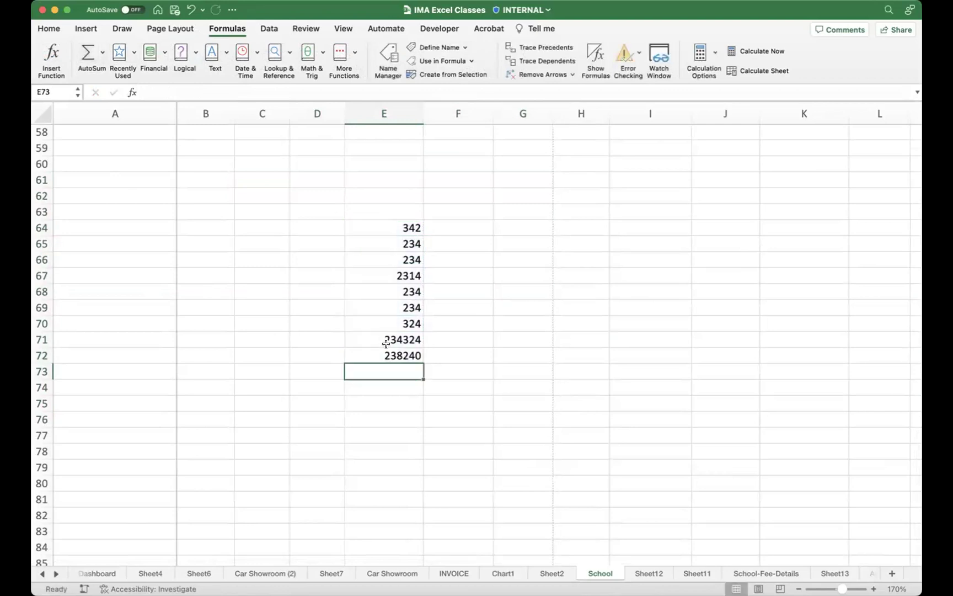
click(404, 354)
key(super+b)
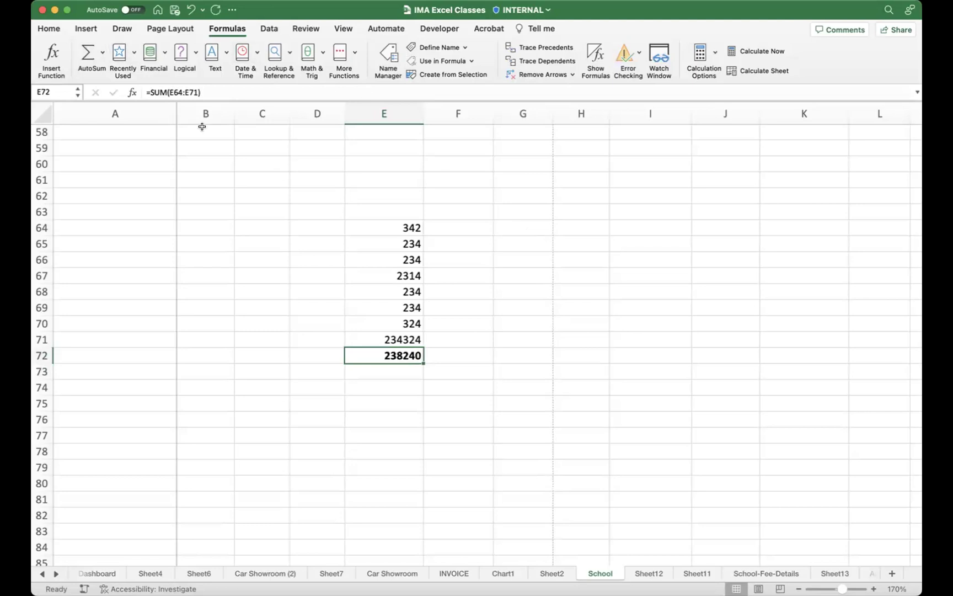
Step: Switch E72 to Average, then to Min of E64:E71, showing 234
click(103, 53)
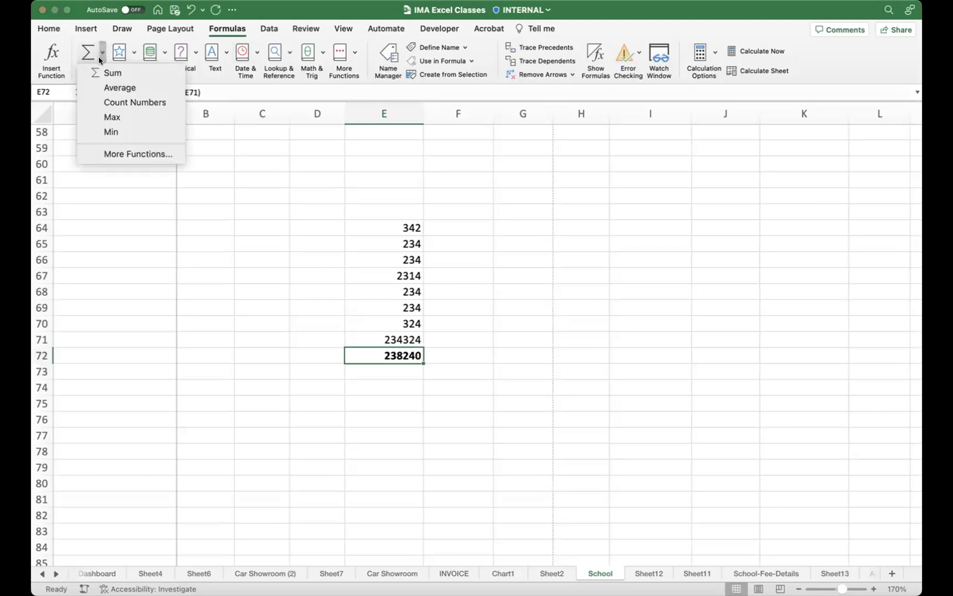
click(118, 88)
key(Return)
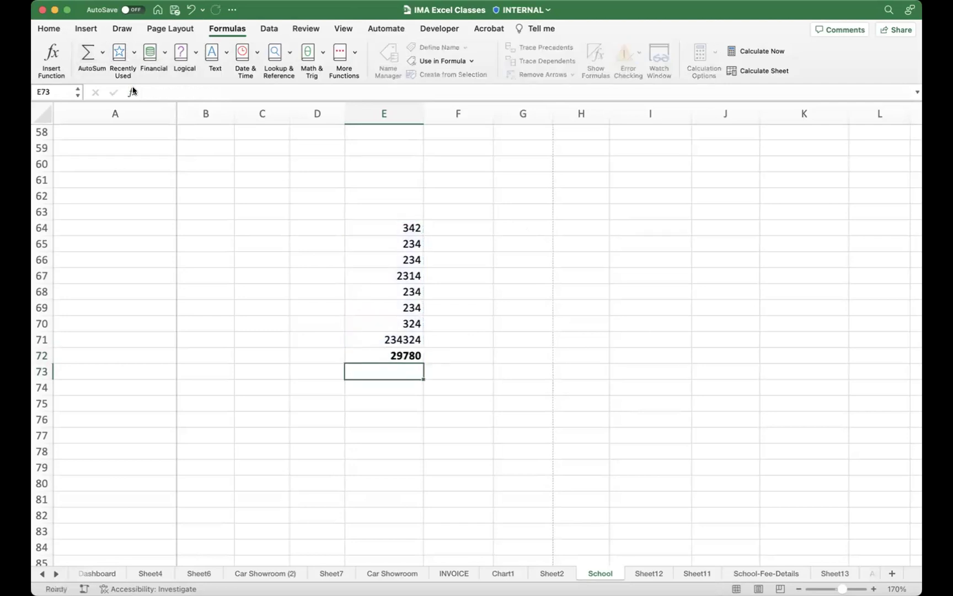
click(364, 356)
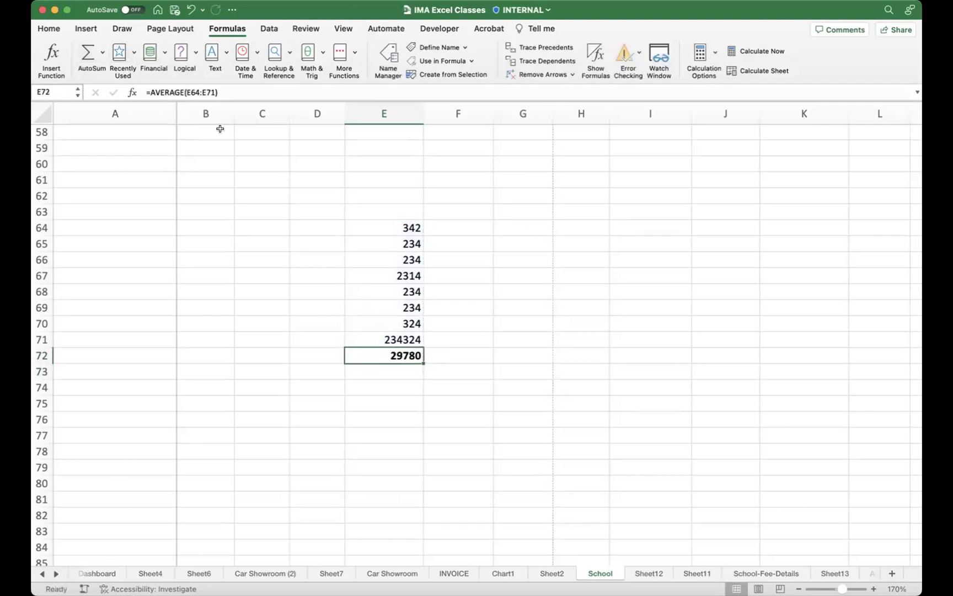
click(103, 54)
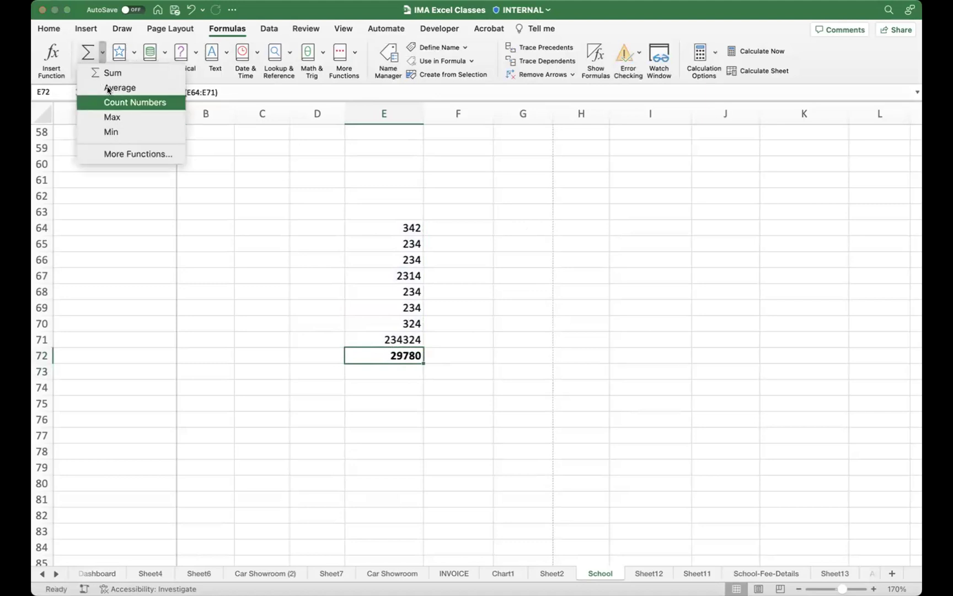
click(114, 132)
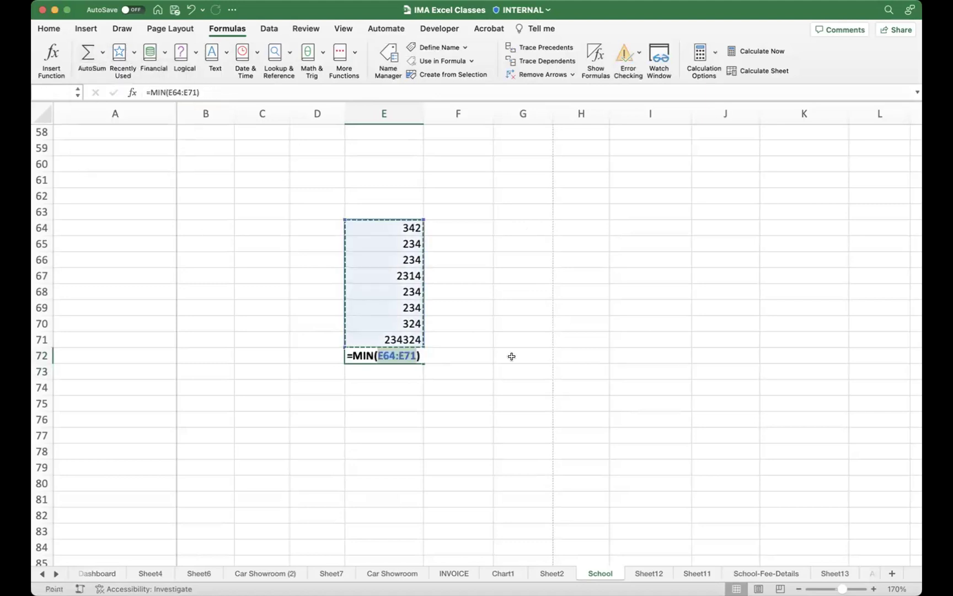
key(Return)
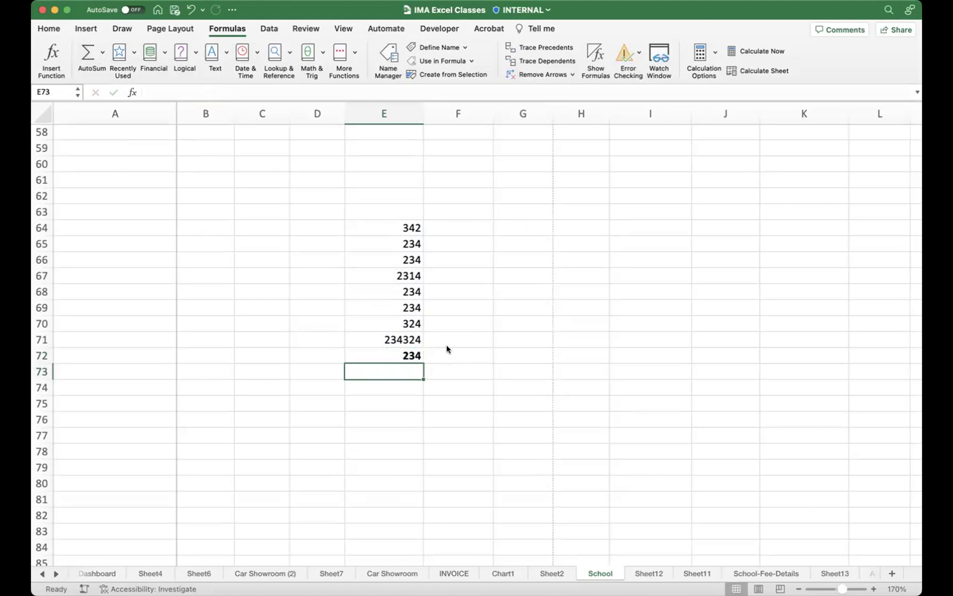
Step: Select E64:E71, browse the Date & Time function list without inserting anything, then select E63
drag(380, 229, 383, 333)
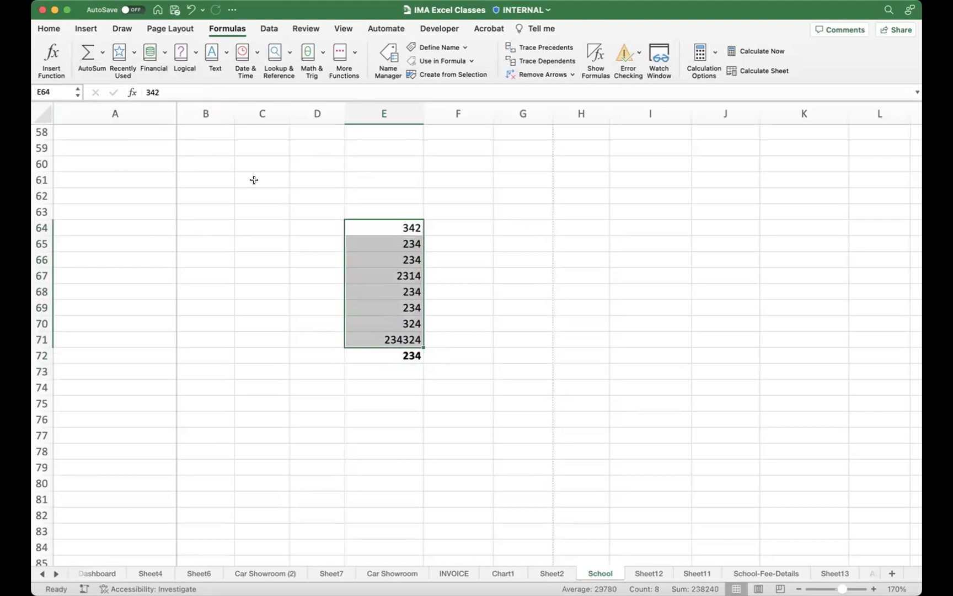
click(318, 212)
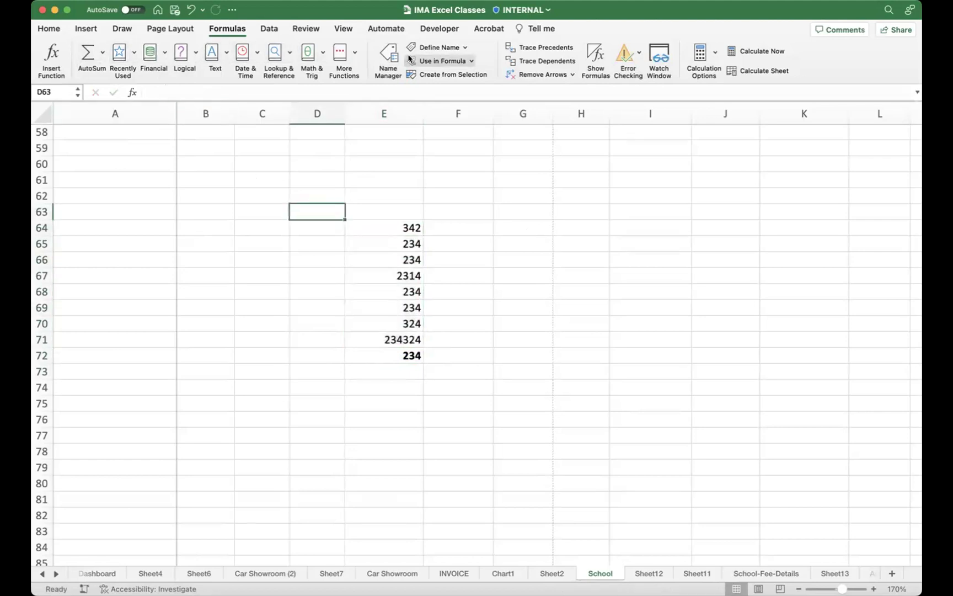
click(254, 54)
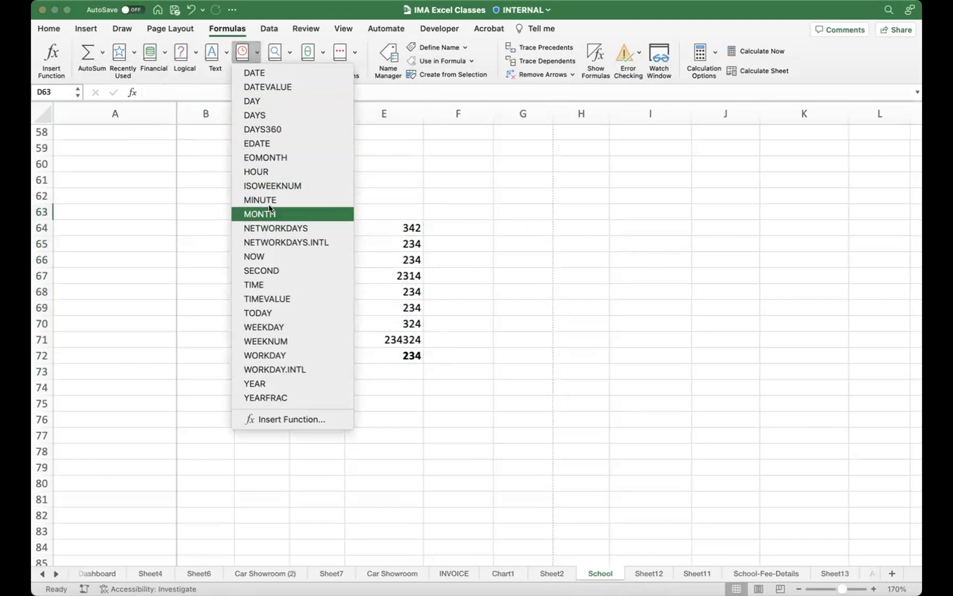
click(409, 211)
click(406, 214)
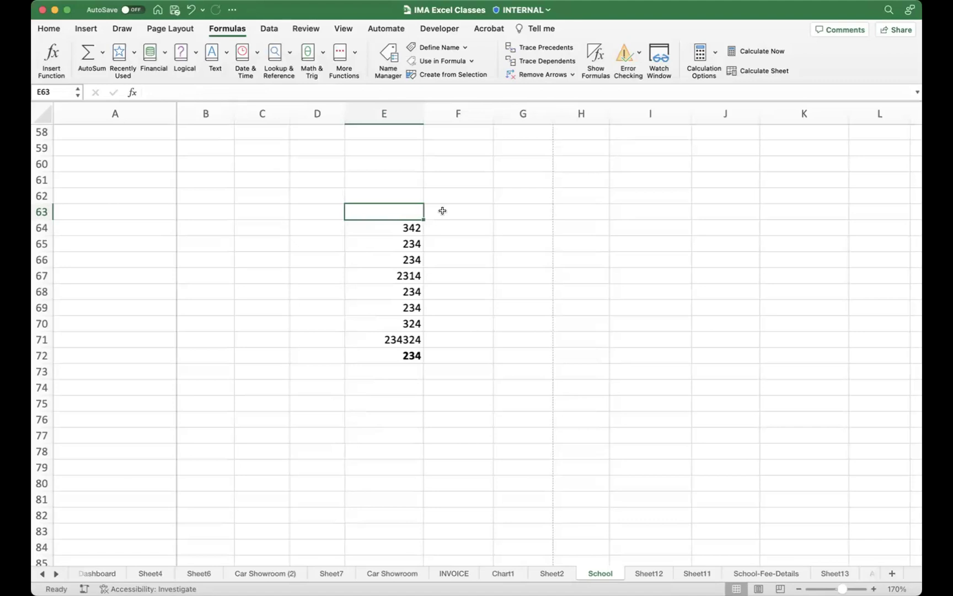
Step: Show the Data tab and look through the From Picture and Refresh options
click(271, 29)
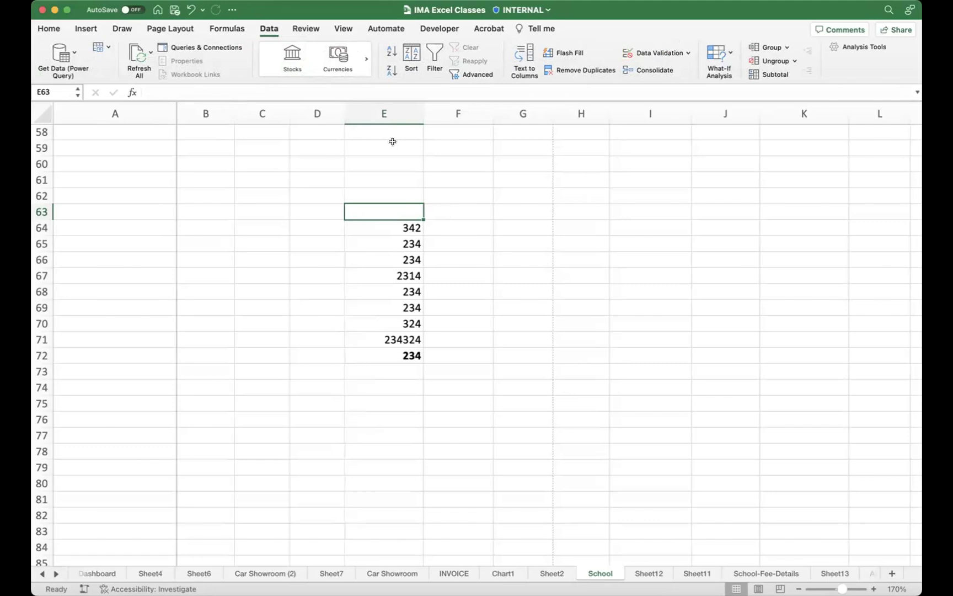
click(107, 47)
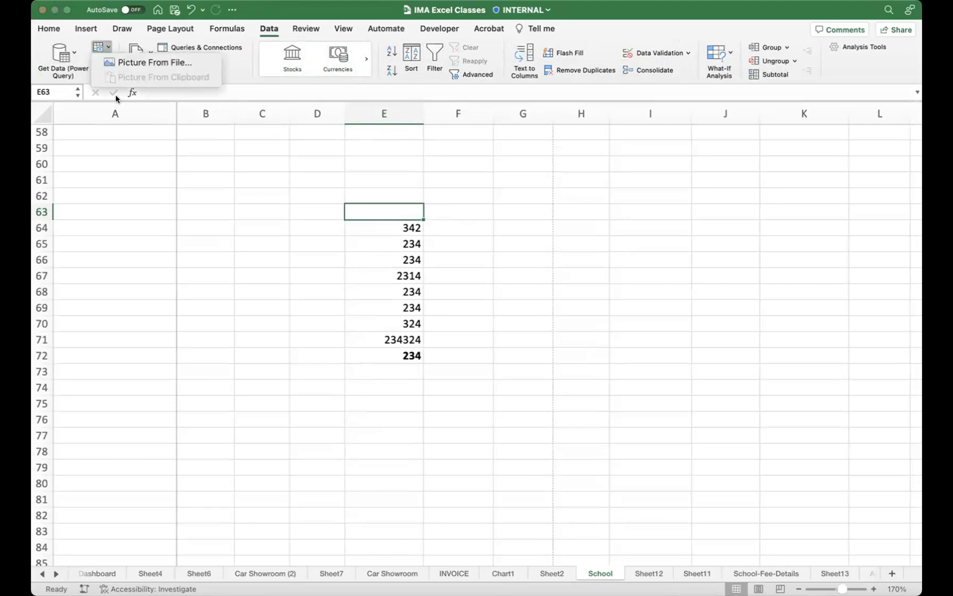
click(258, 216)
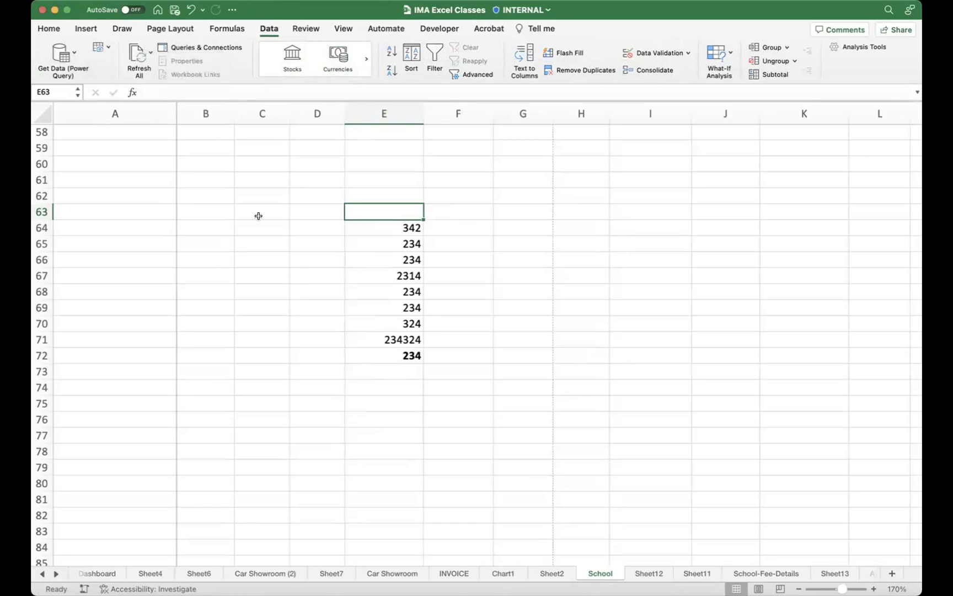
click(107, 48)
click(198, 230)
click(147, 51)
click(72, 51)
Step: Start a Get Data import from an HTML file, cancel it, and reopen the Get Data source list
click(72, 51)
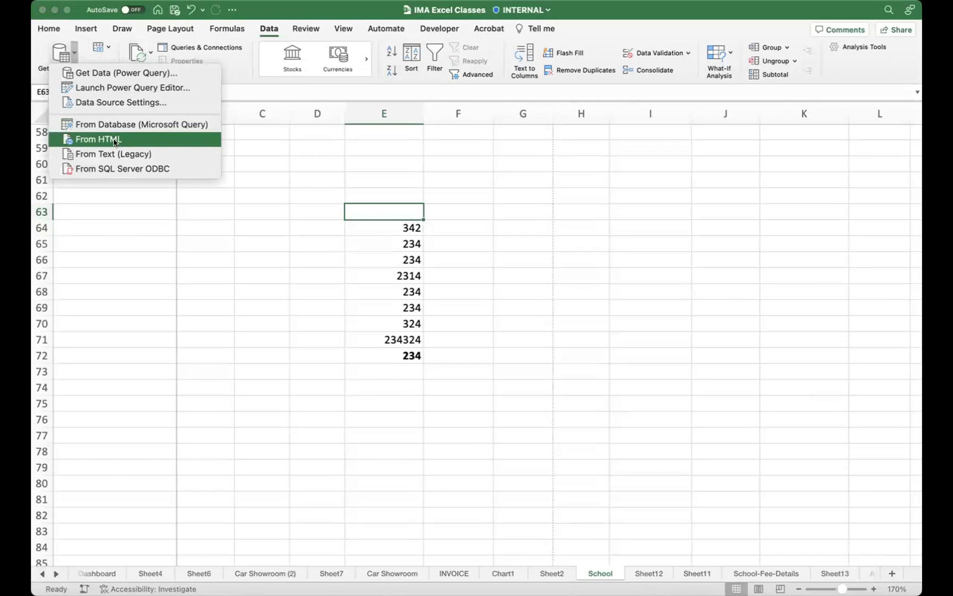
click(427, 189)
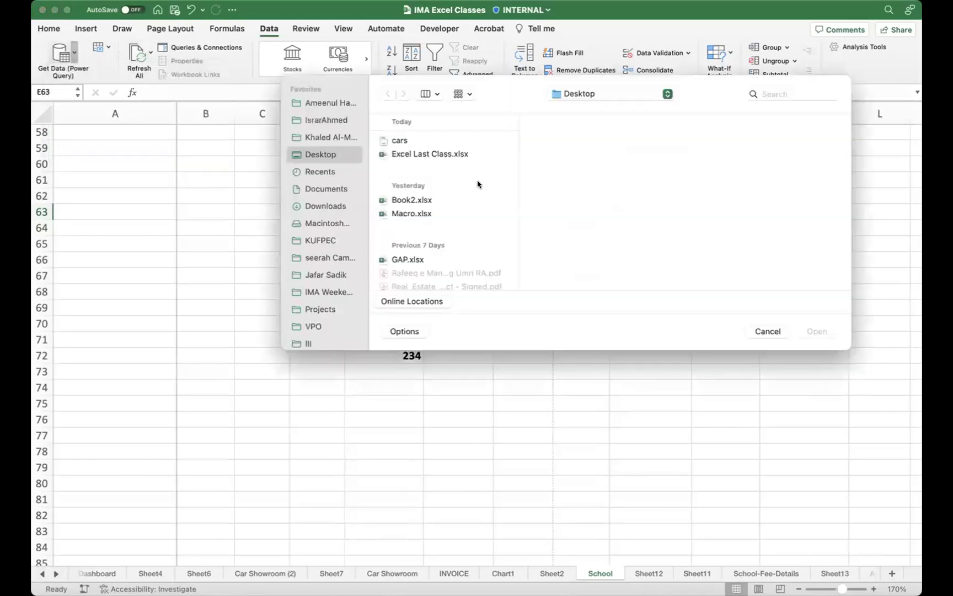
click(768, 331)
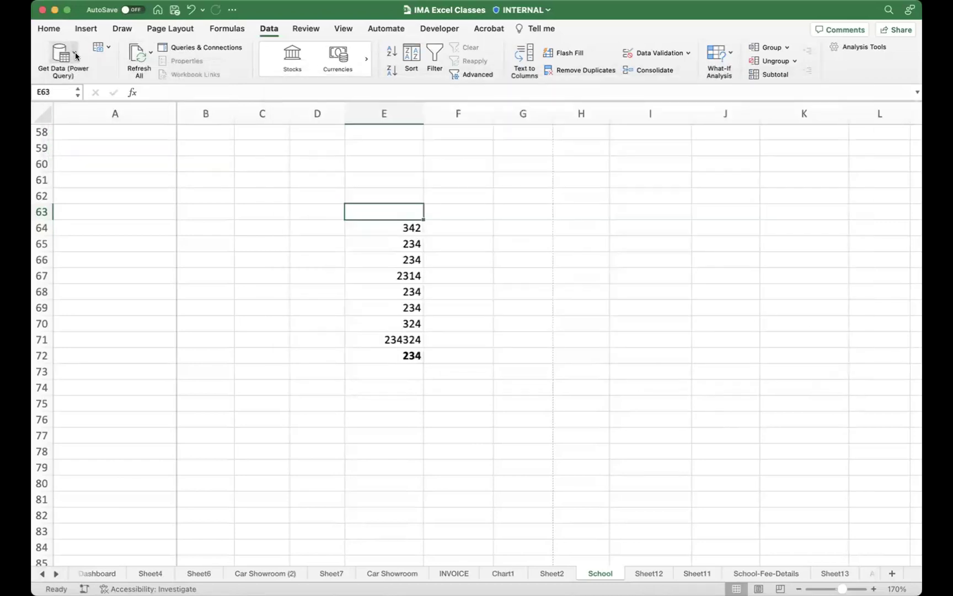
click(75, 51)
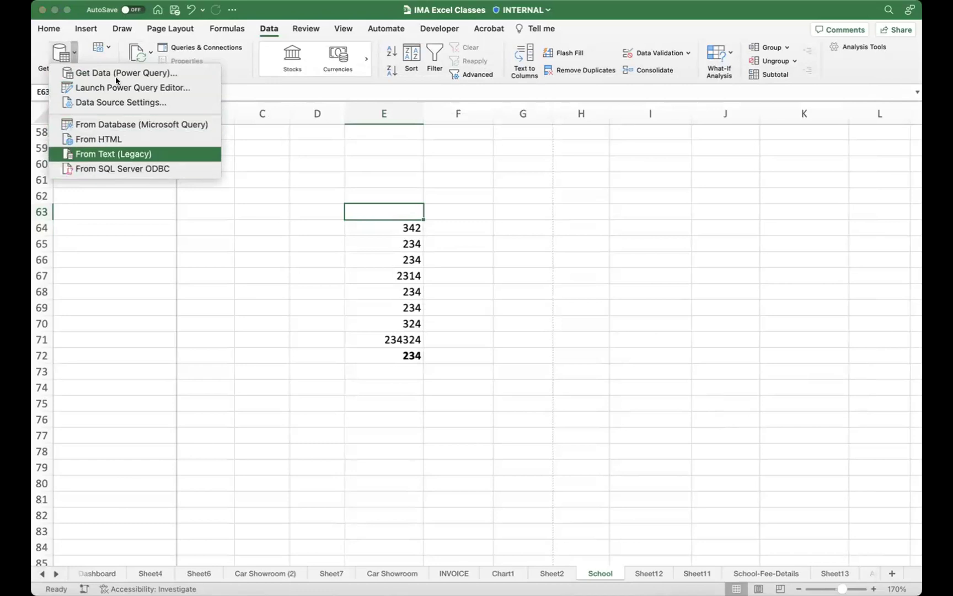
click(112, 49)
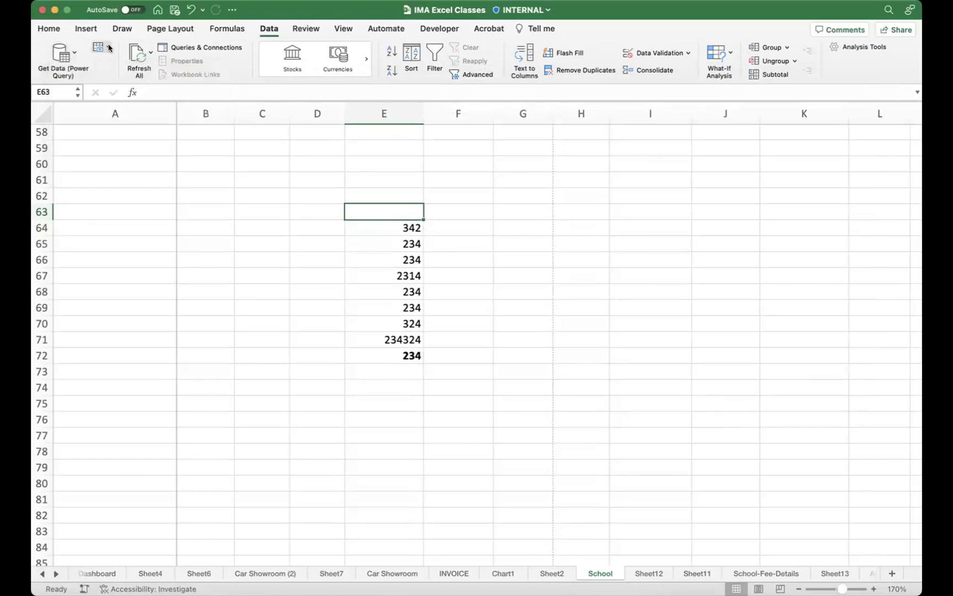
click(105, 47)
click(102, 44)
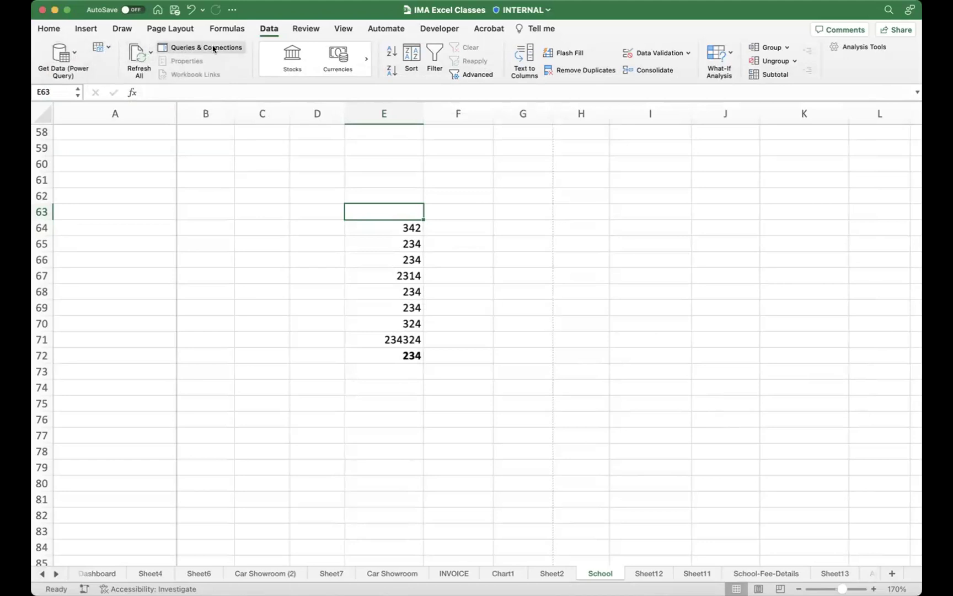
click(73, 50)
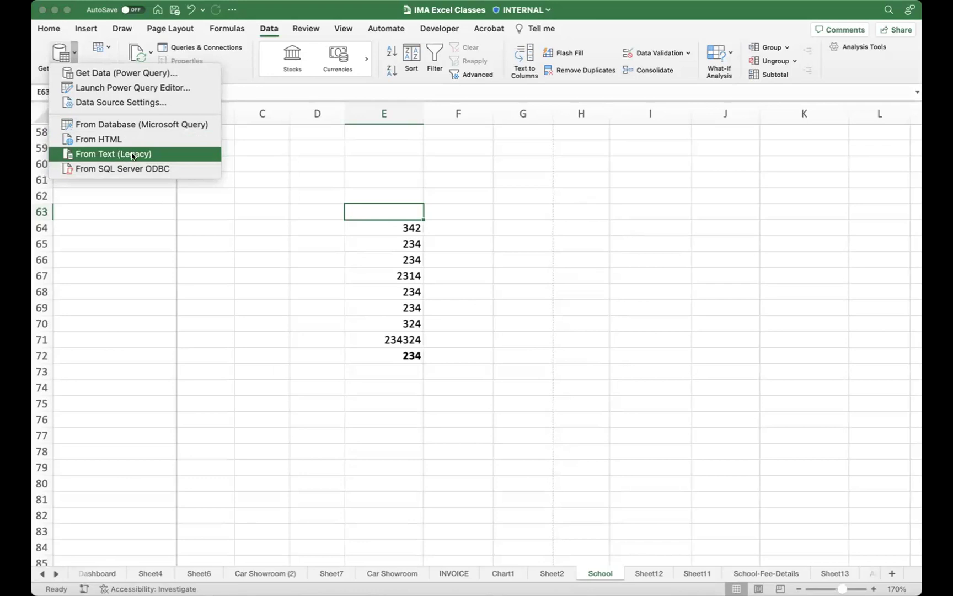
Step: Close Get Data, open and cancel Data Validation and its options, then switch to Review
click(193, 193)
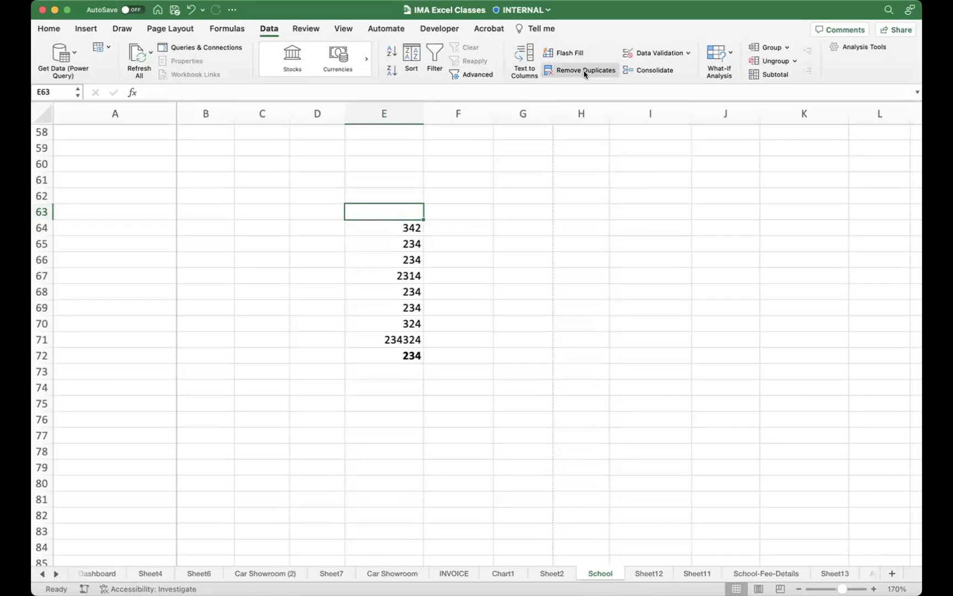
click(686, 53)
click(660, 321)
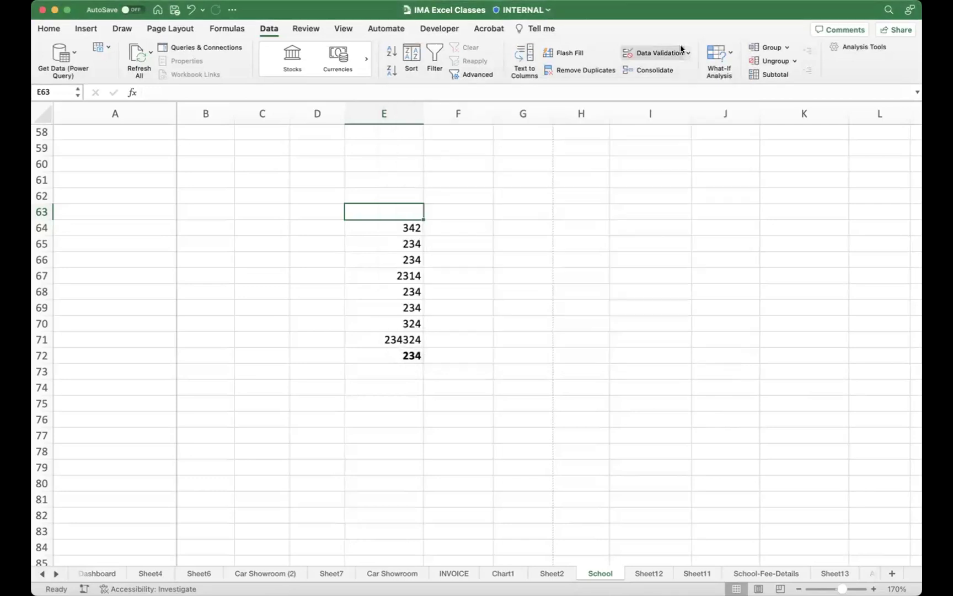
click(684, 52)
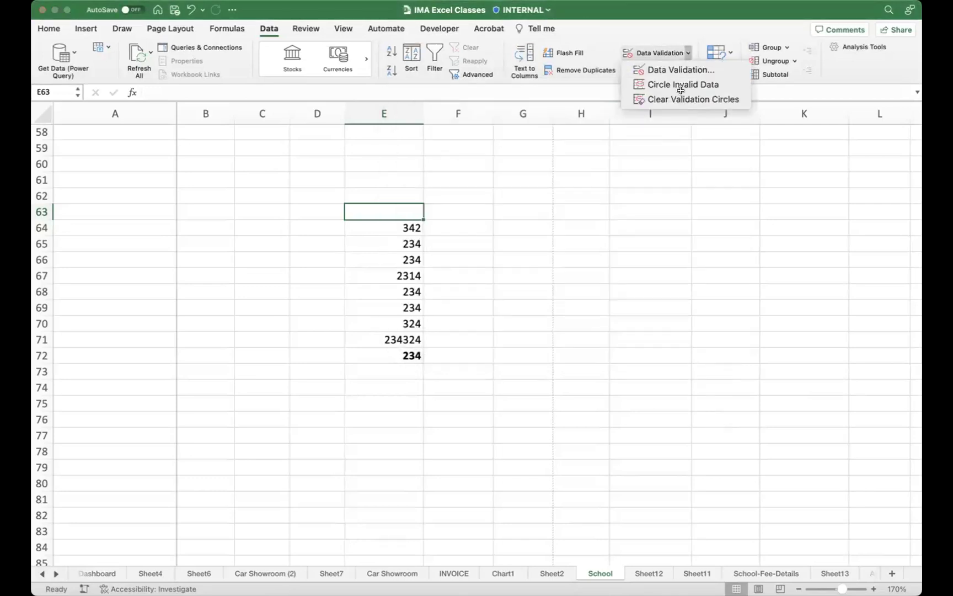
click(668, 29)
click(687, 54)
click(686, 55)
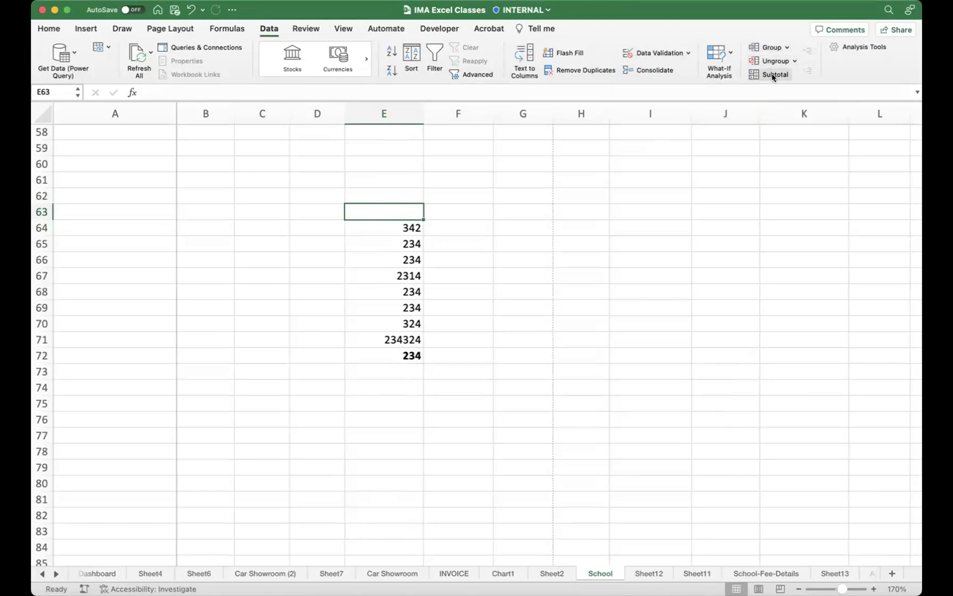
click(308, 27)
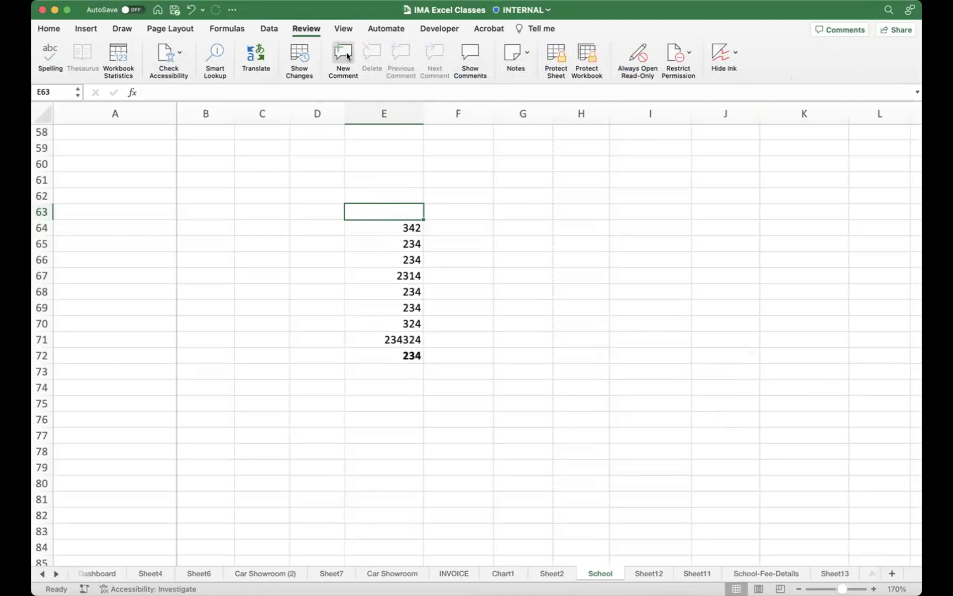
Step: Post the comment 'this formula is to calculate average' on E72, then select E75
click(413, 356)
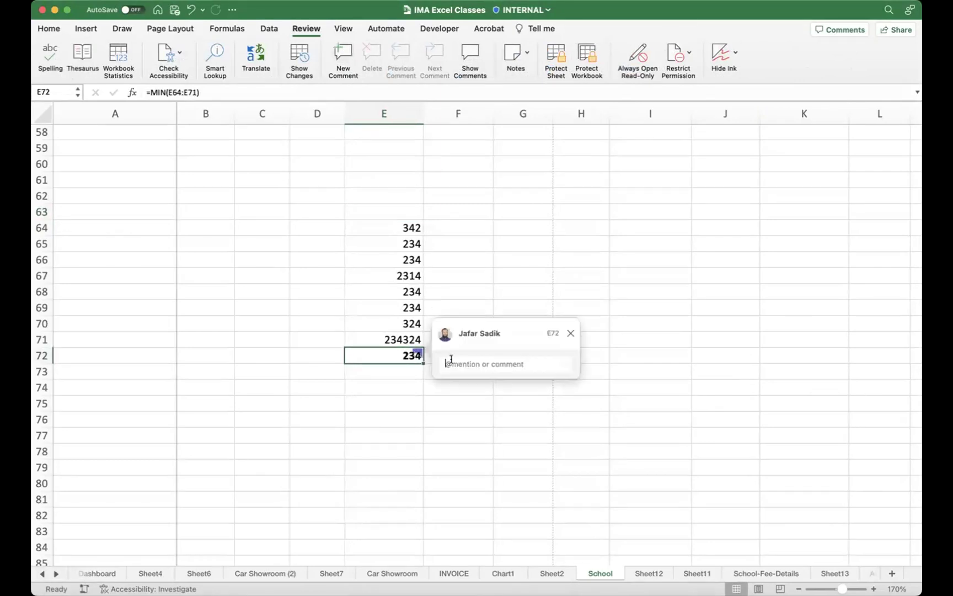
text(this formula is to calculate average)
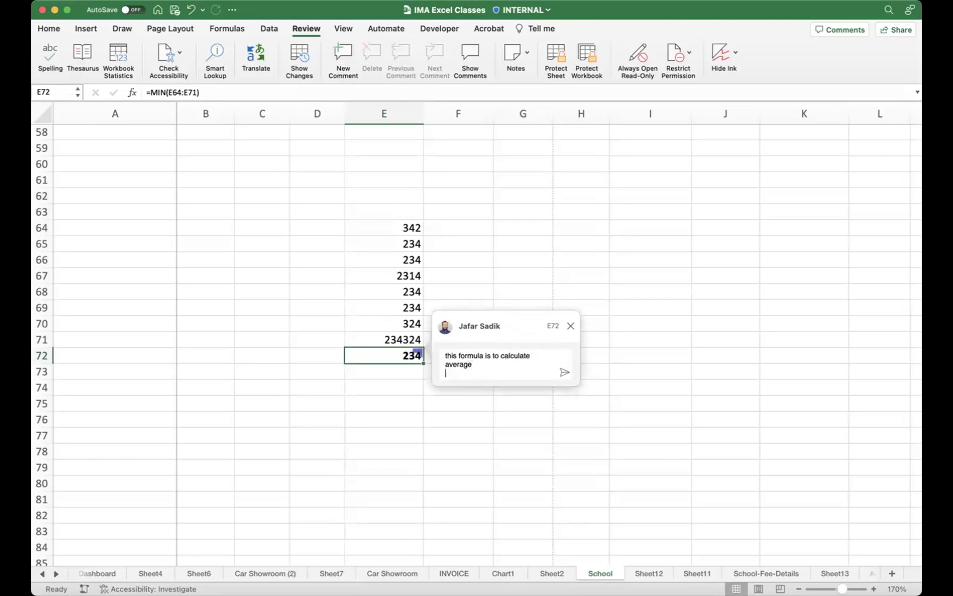
click(564, 372)
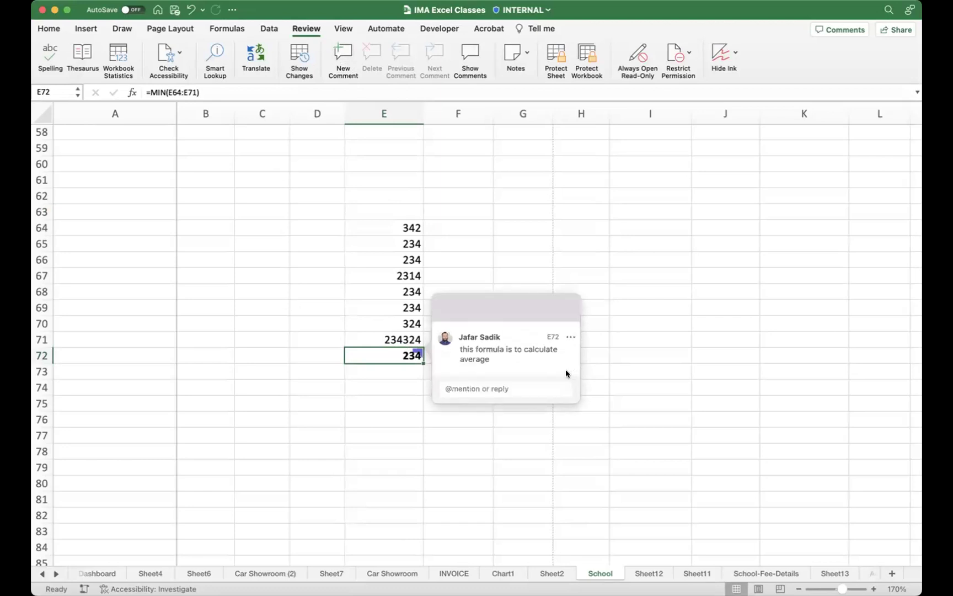
click(627, 333)
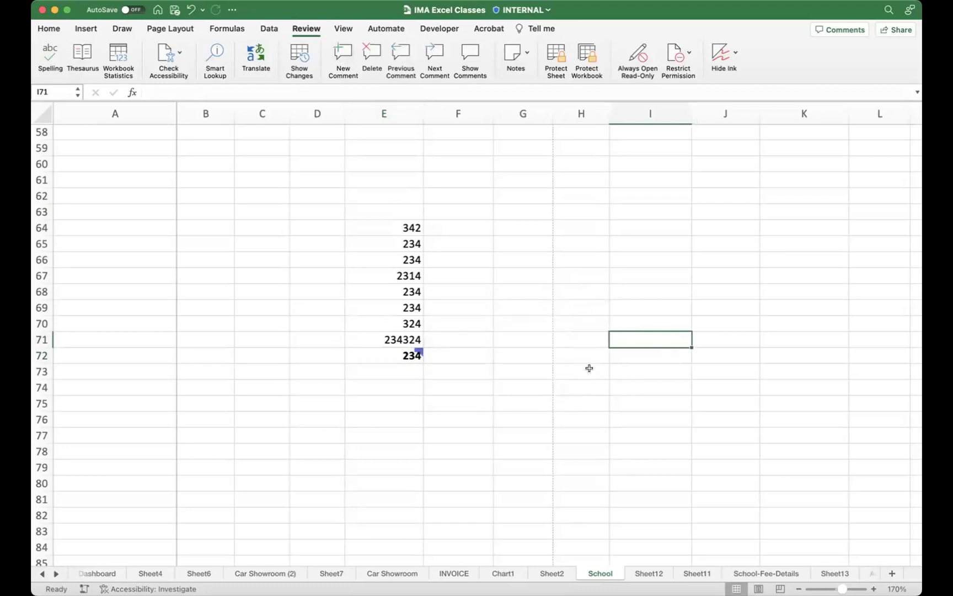
click(460, 401)
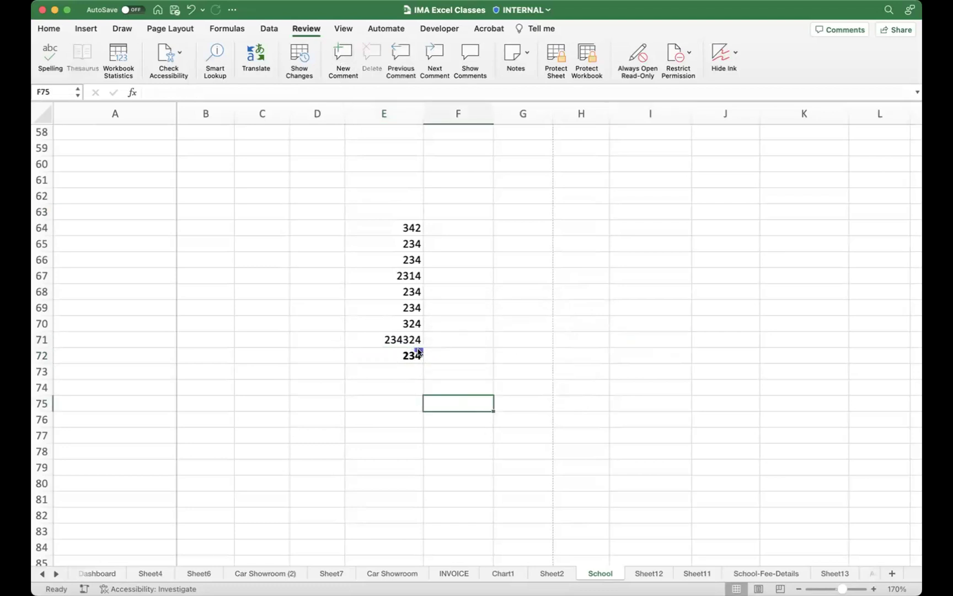
mouse_move(420, 352)
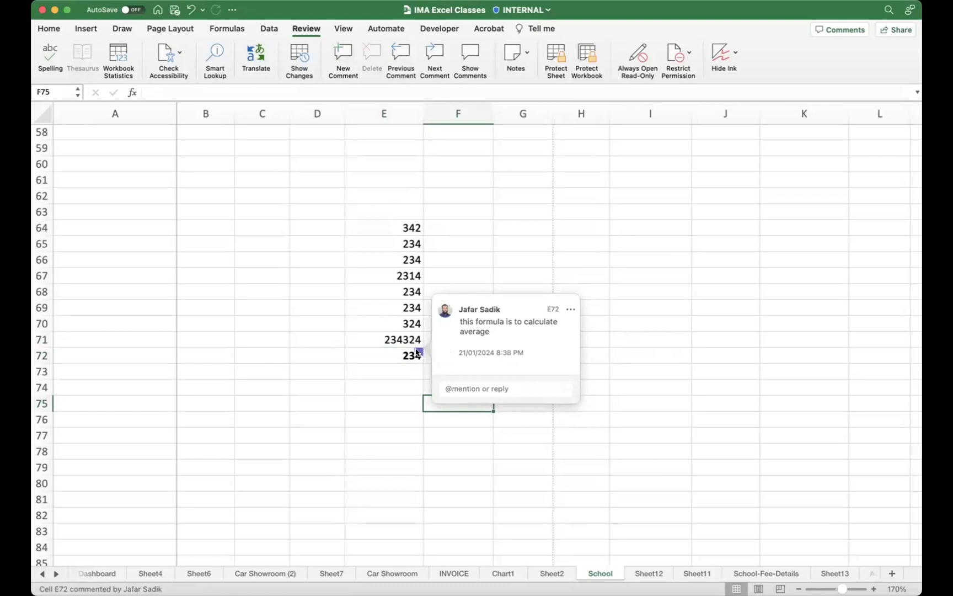
click(385, 402)
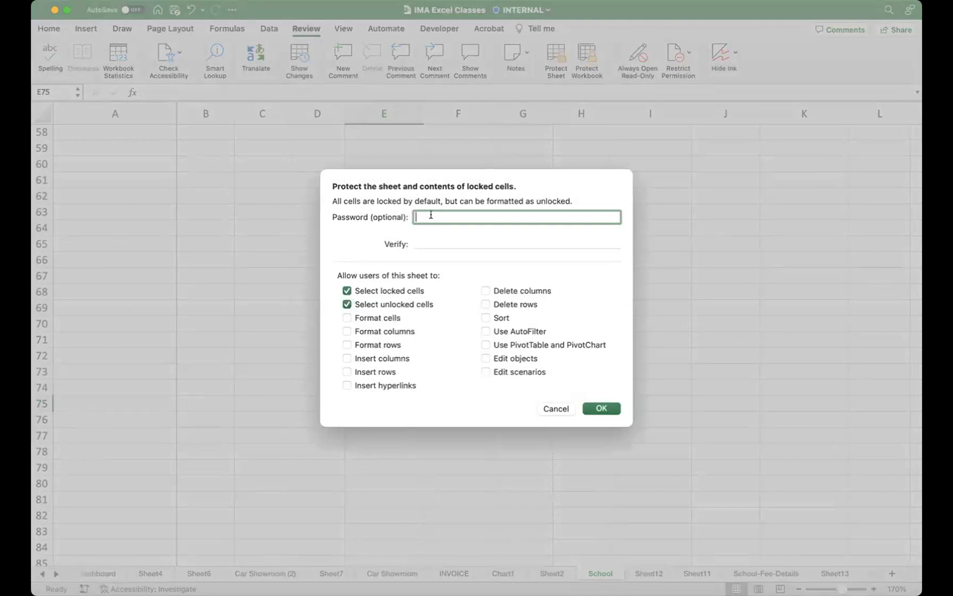
click(429, 239)
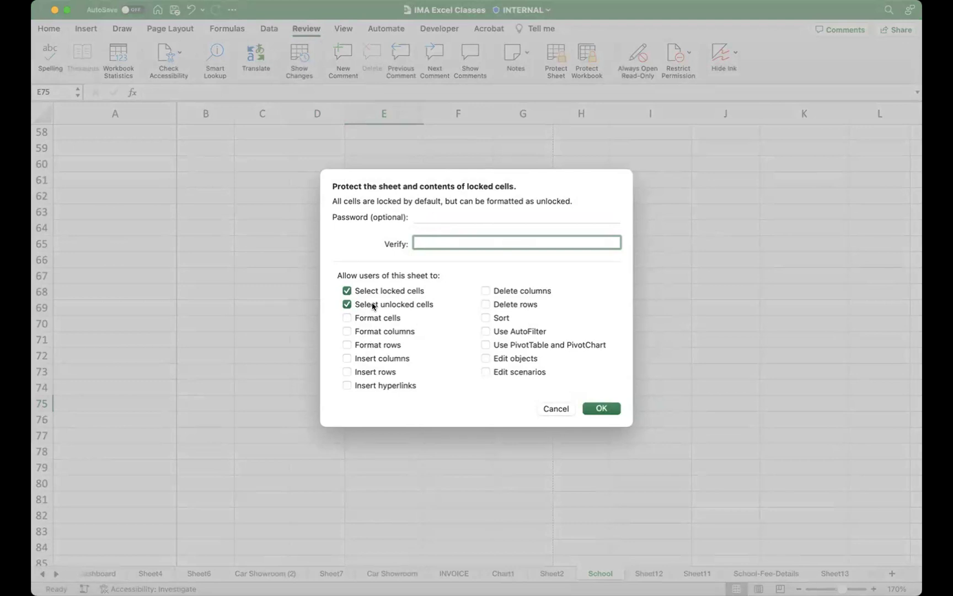
click(558, 408)
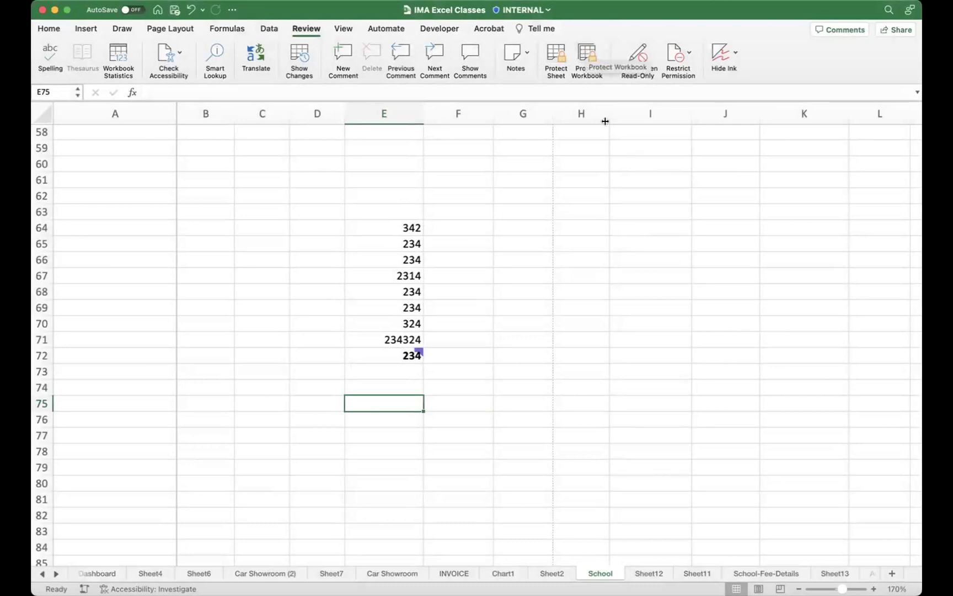
Step: Move through the View and Automate tabs to the Developer tab
click(344, 29)
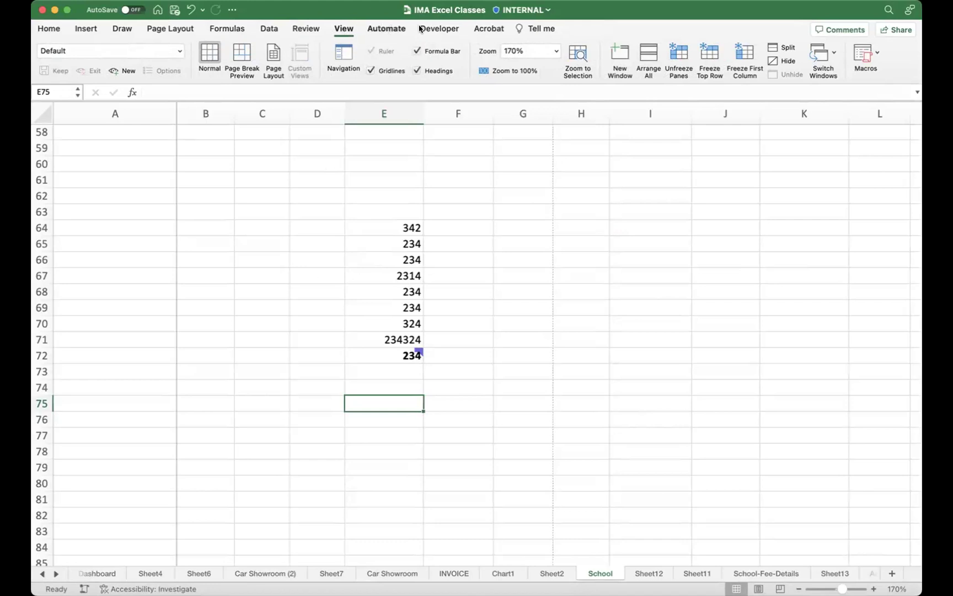
click(394, 30)
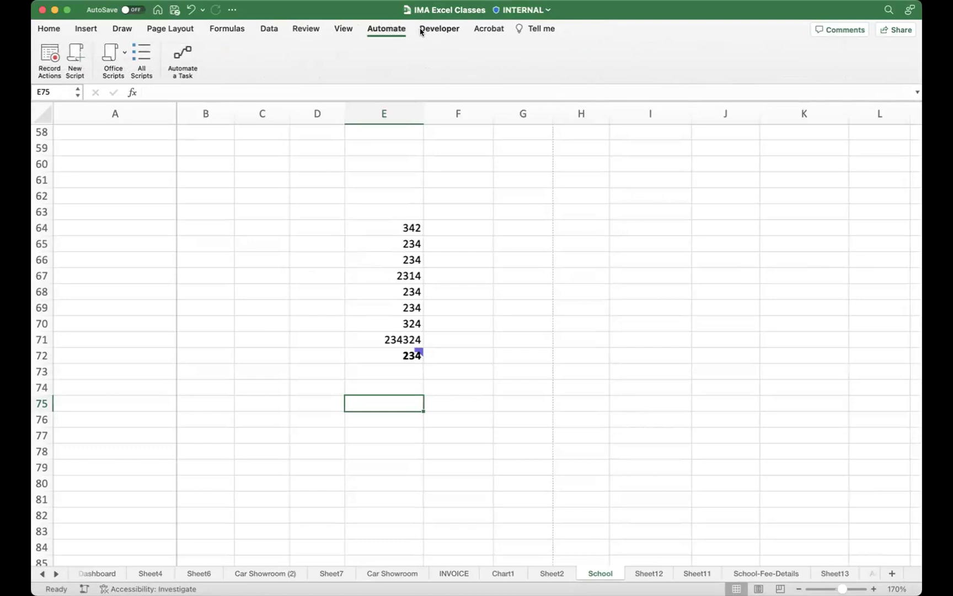
click(440, 31)
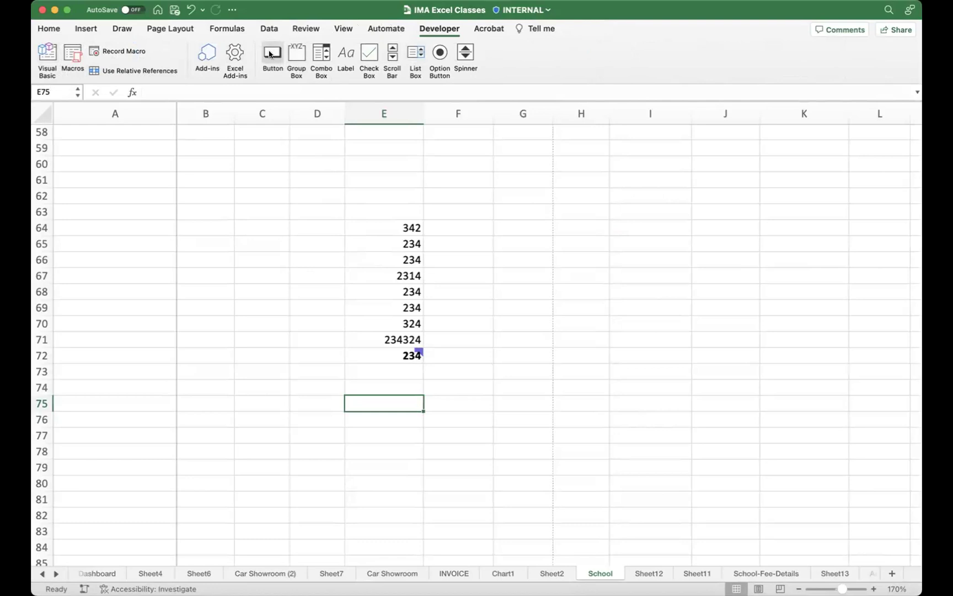
Step: Select cell F67 and switch the ribbon to View
click(472, 270)
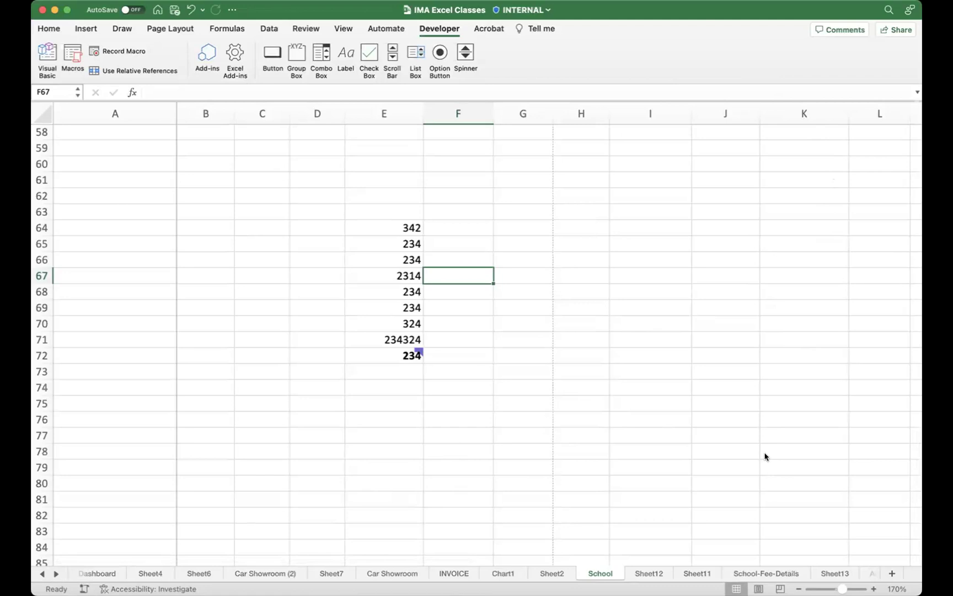
click(344, 28)
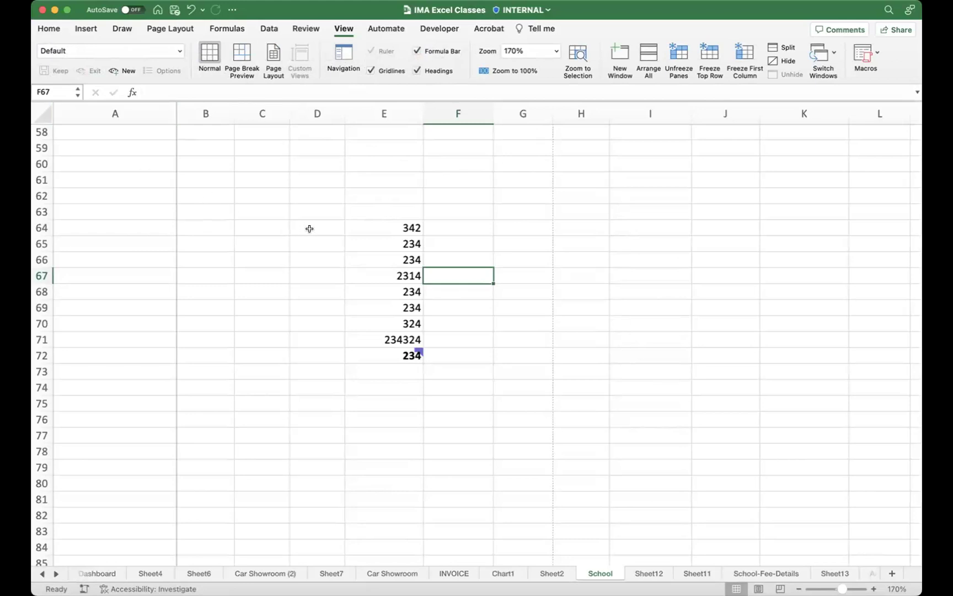
drag(131, 147, 455, 383)
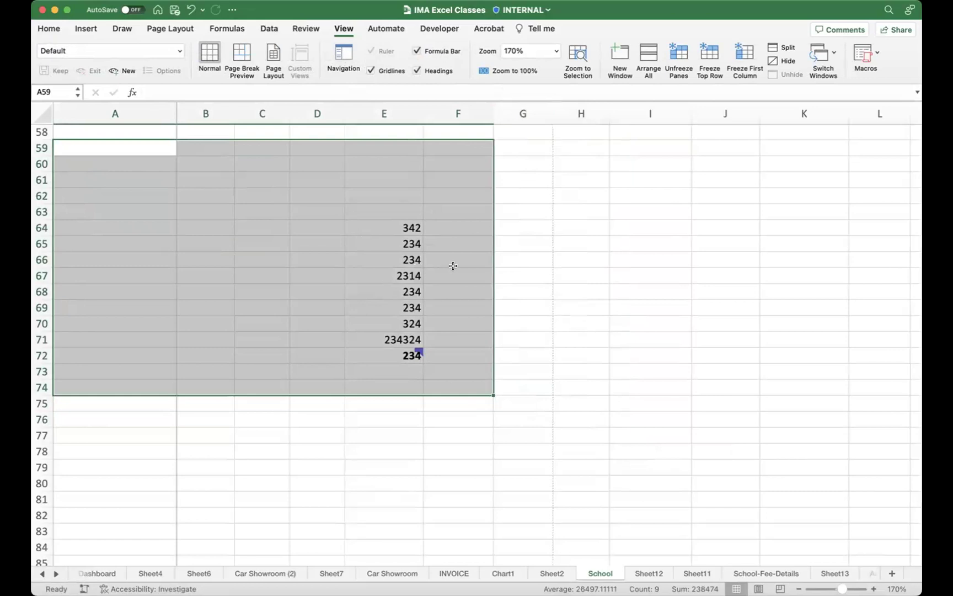
right_click(467, 243)
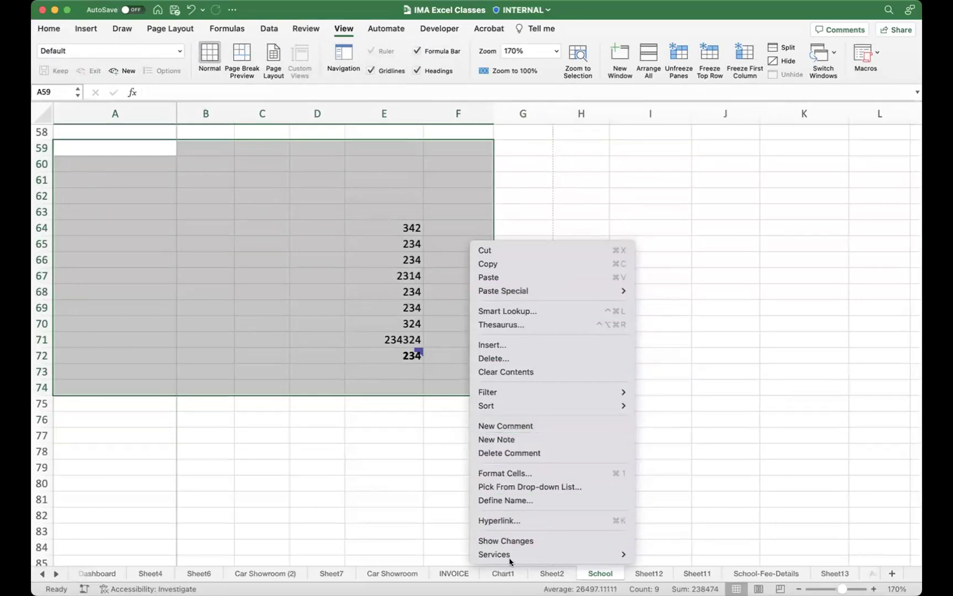
click(546, 170)
click(515, 209)
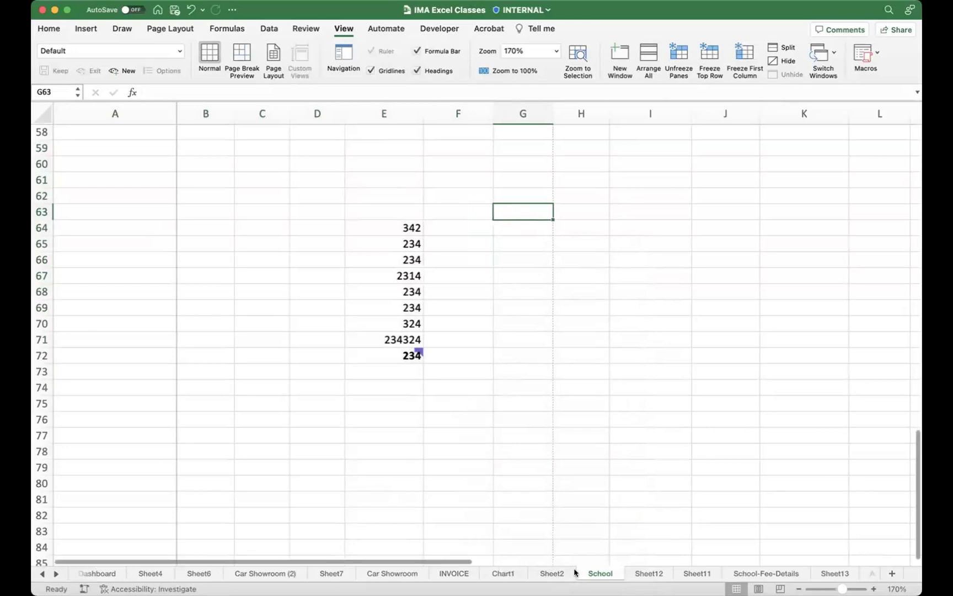
Step: Go from Dashboard to Sheet7 and select the pivot table's Count of COST cell A3
click(99, 574)
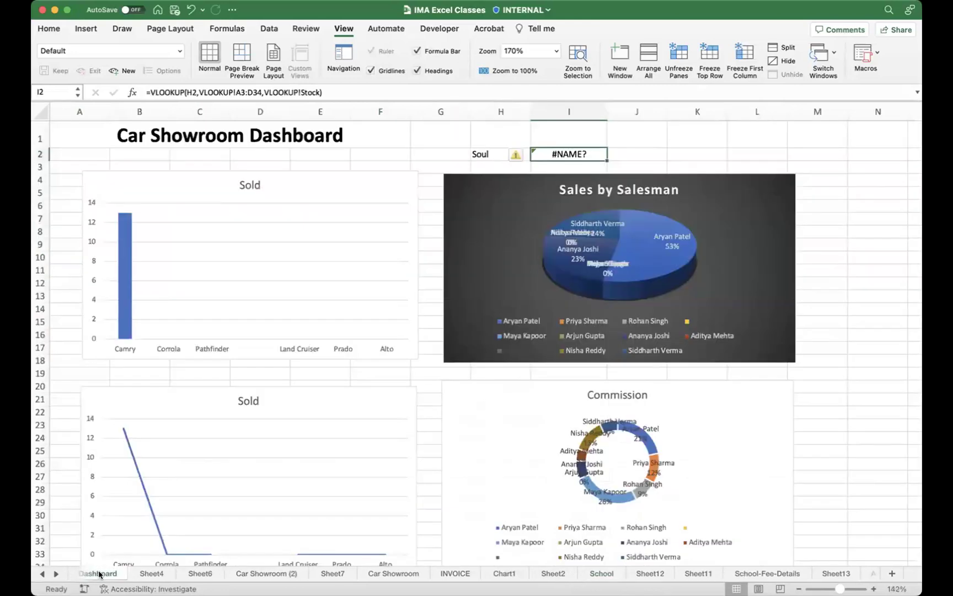
scroll(554, 319, right, 5)
scroll(554, 319, left, 5)
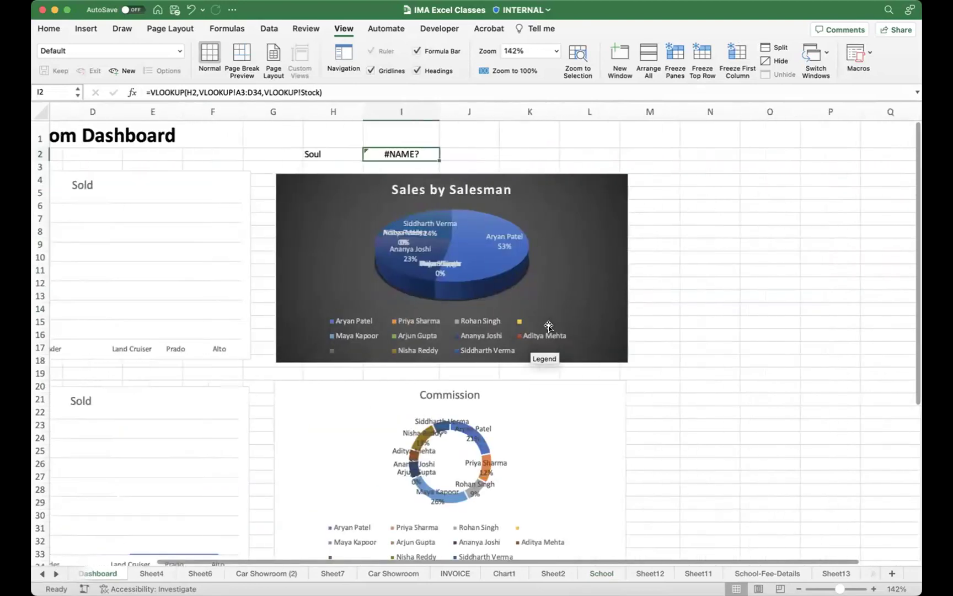
click(338, 572)
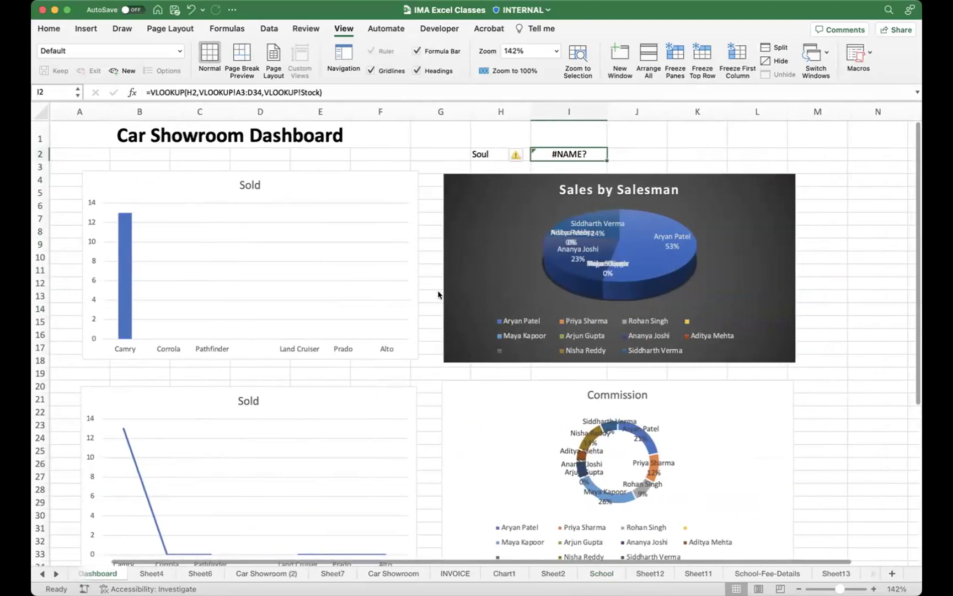
click(82, 138)
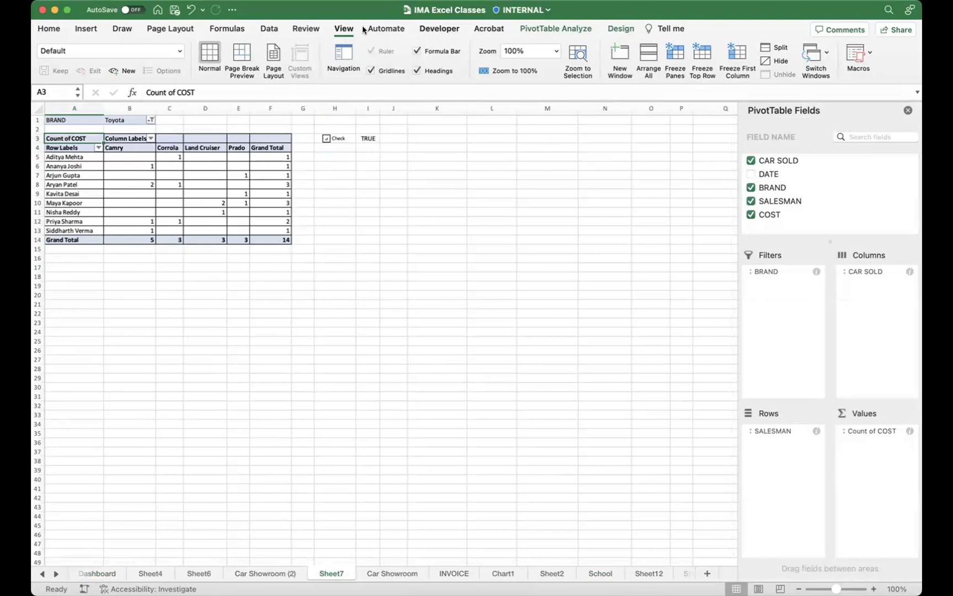
Step: Select the Sheet7 pivot table and apply PivotTable Analyze > Clear > Clear All to remove its fields
click(307, 29)
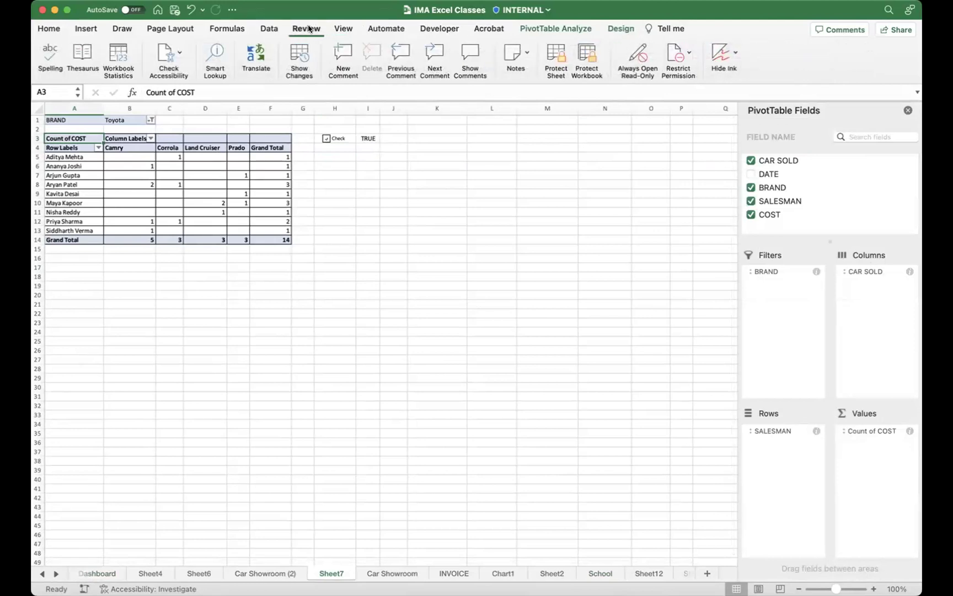
click(278, 27)
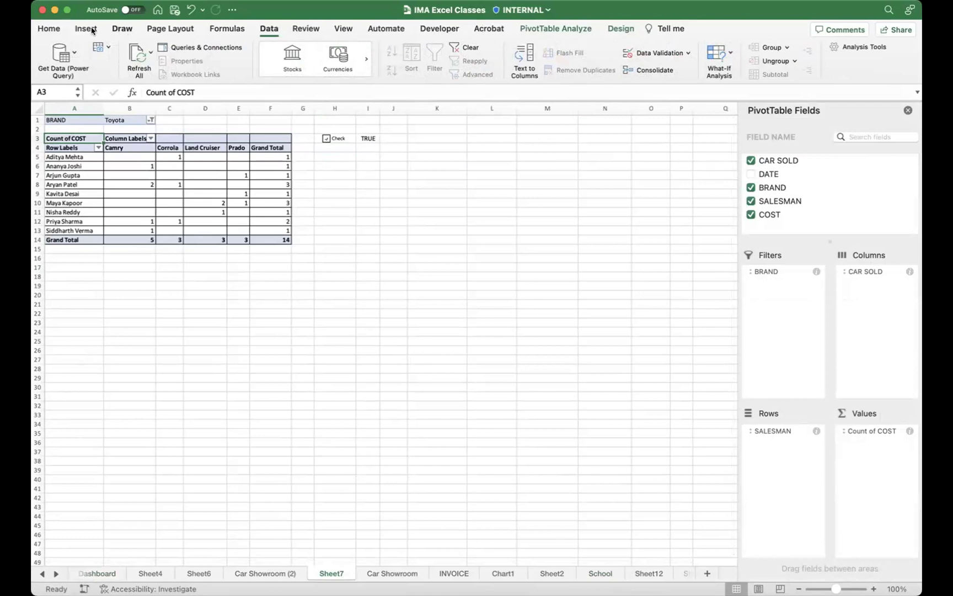
click(360, 266)
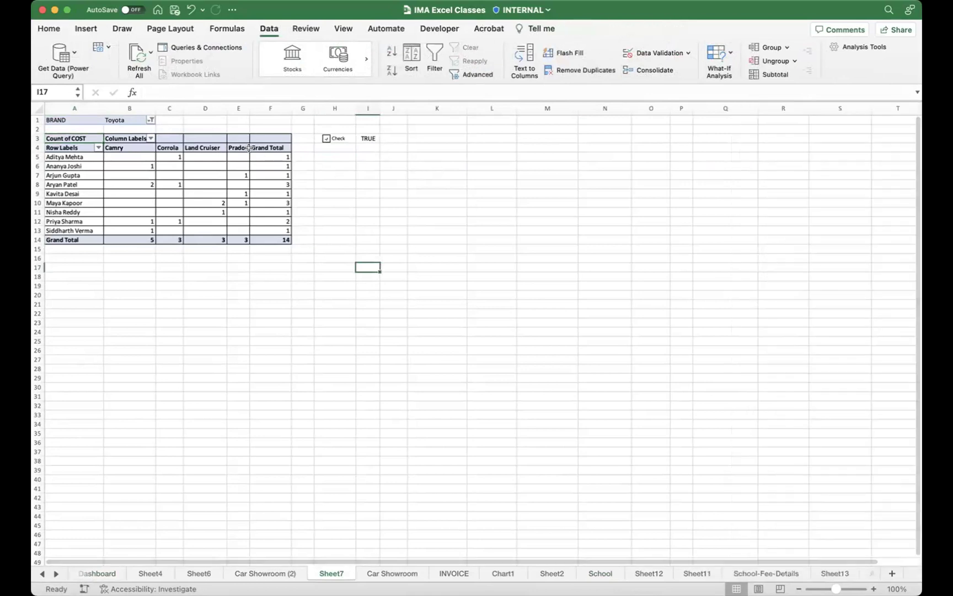
drag(268, 148, 276, 243)
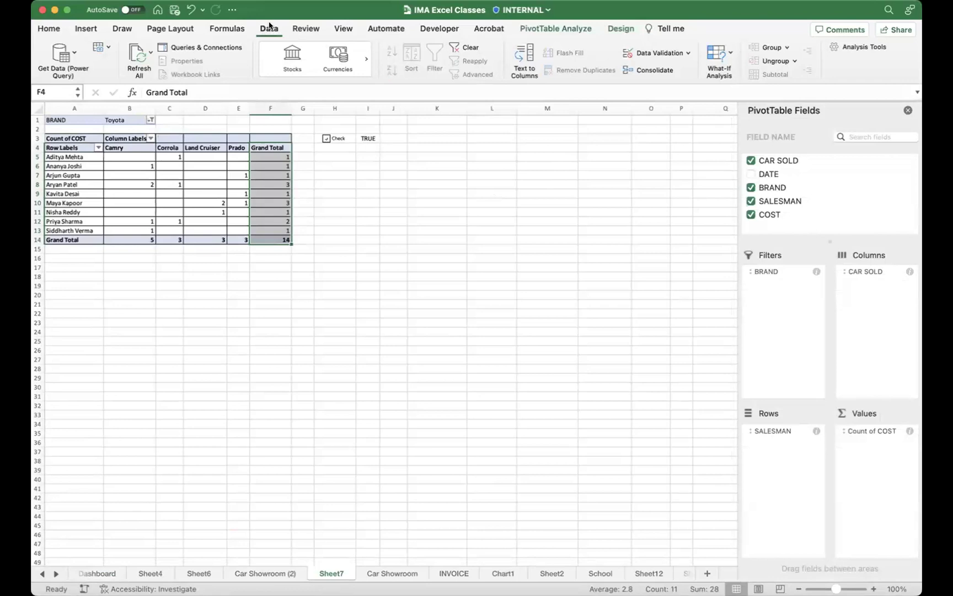
click(557, 29)
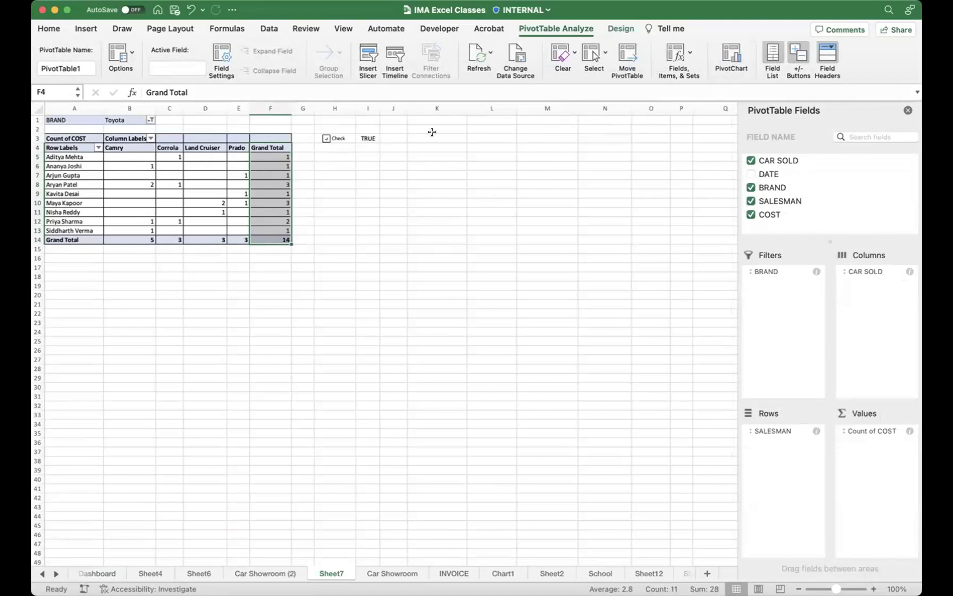
click(568, 50)
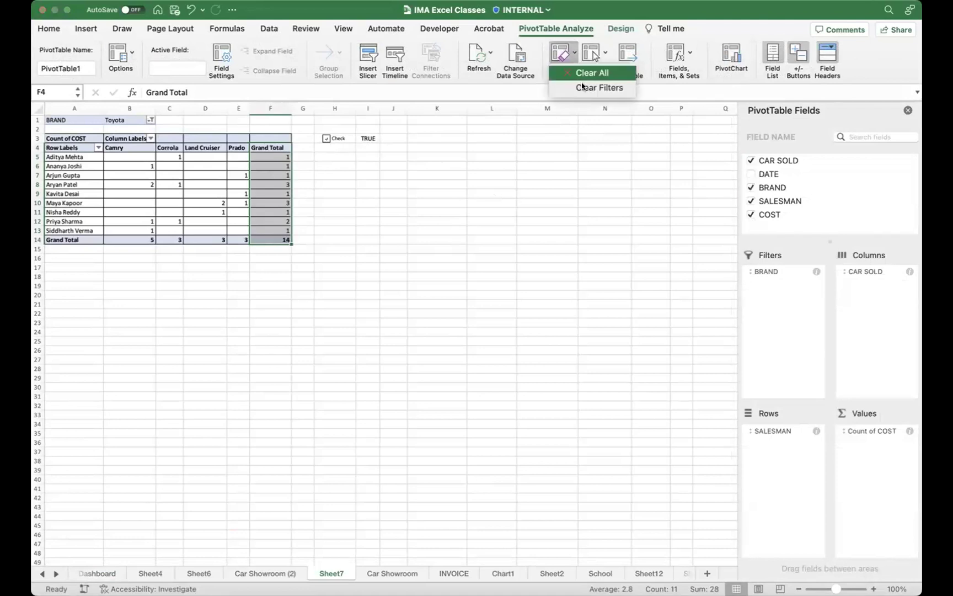
click(593, 72)
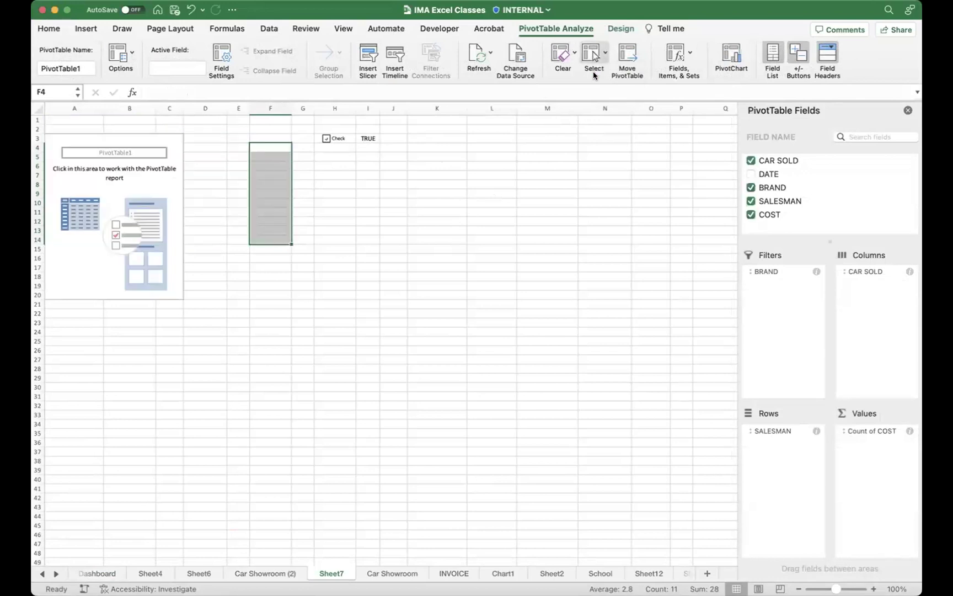
drag(142, 138, 574, 218)
click(331, 320)
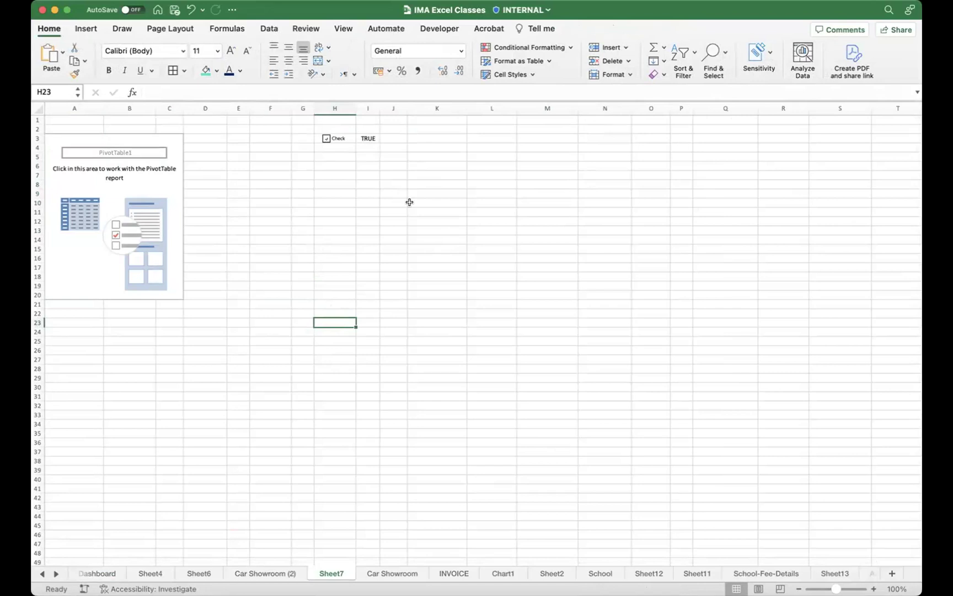
Step: Switch to Sheet6 and select its pivot table A3:C12
click(140, 574)
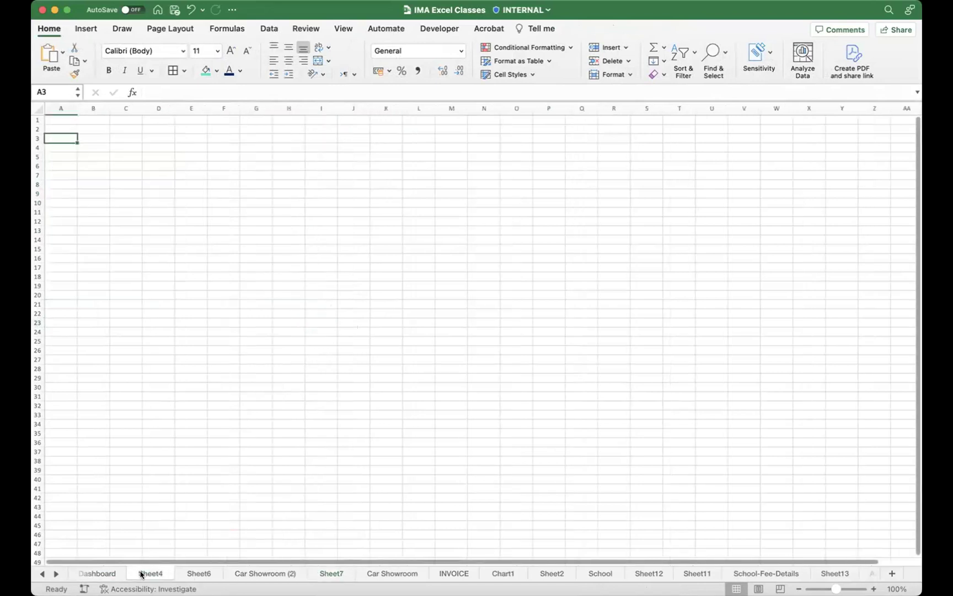
click(203, 574)
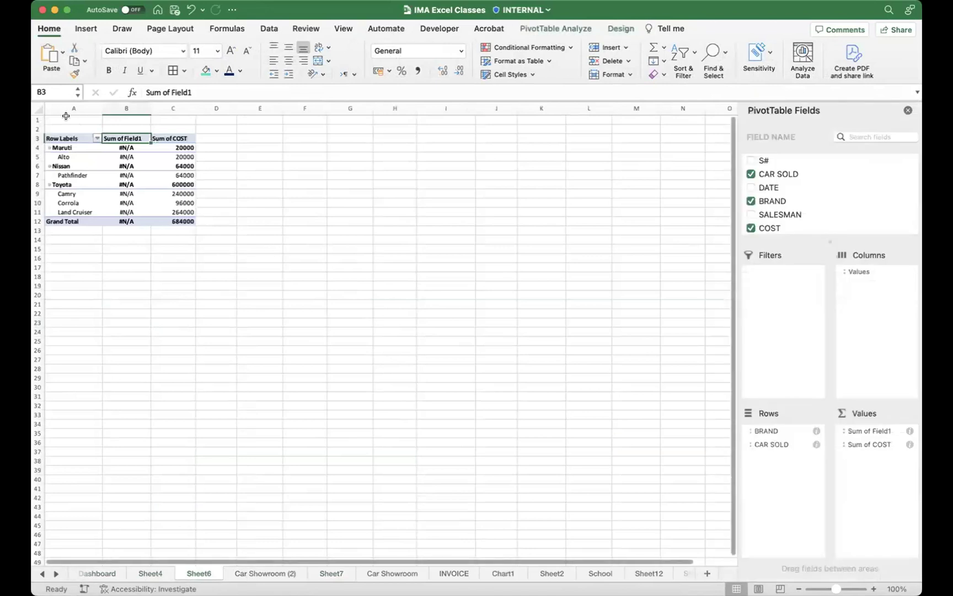
click(74, 137)
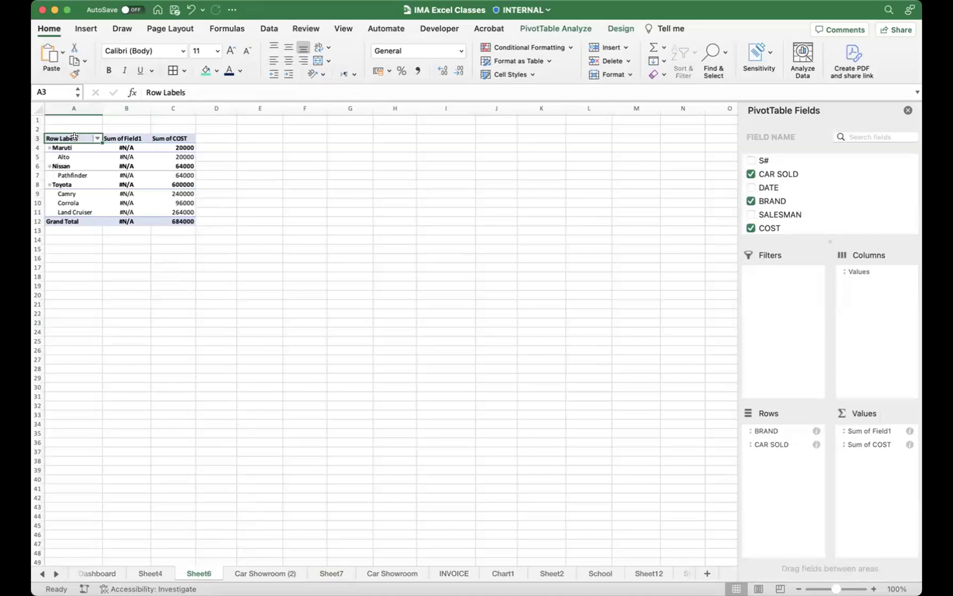
drag(73, 137, 188, 222)
Step: Check PivotTable Options' Layout settings without changes, then open the Clear dropdown on PivotTable Analyze
right_click(174, 140)
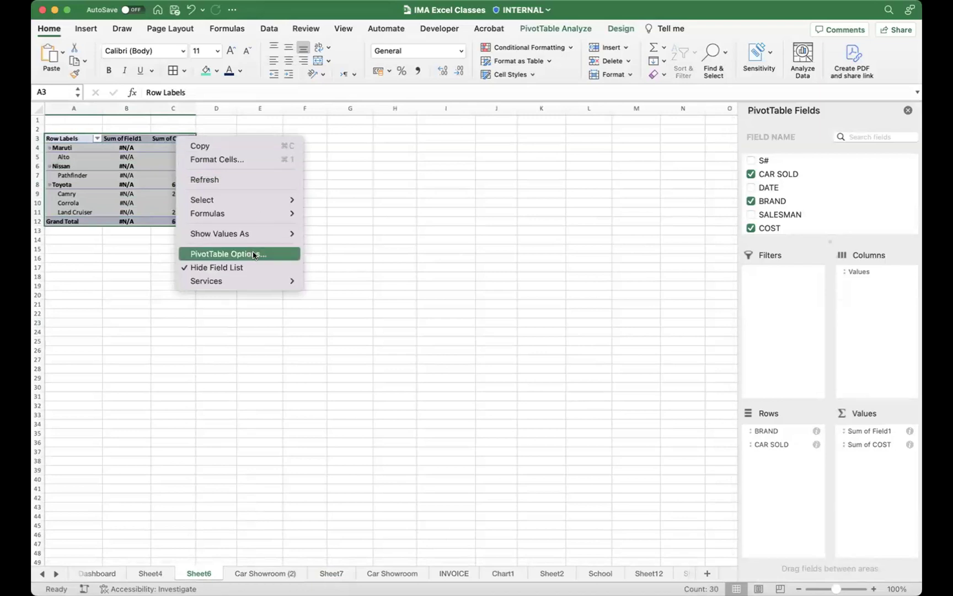
click(286, 256)
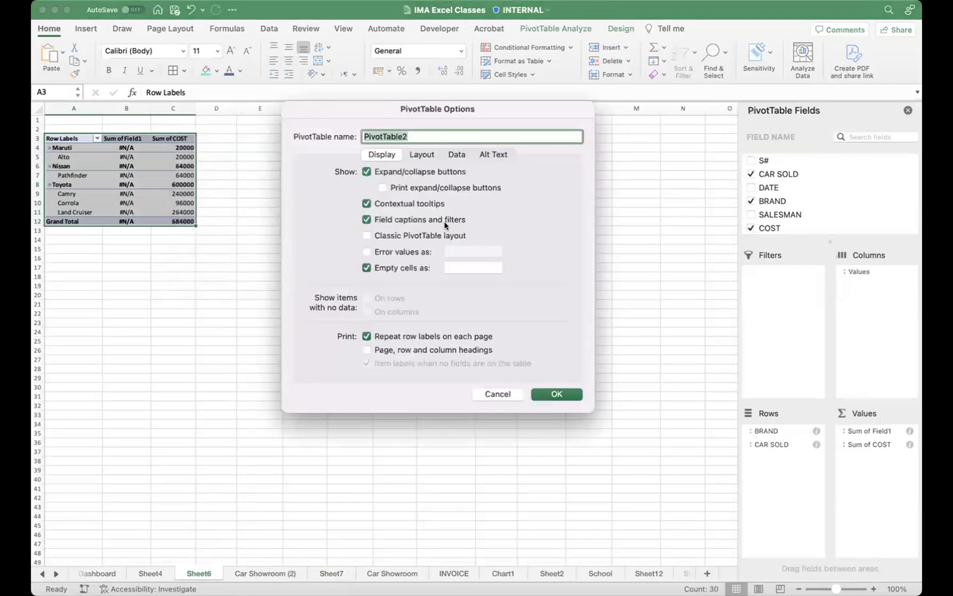
click(422, 155)
click(382, 155)
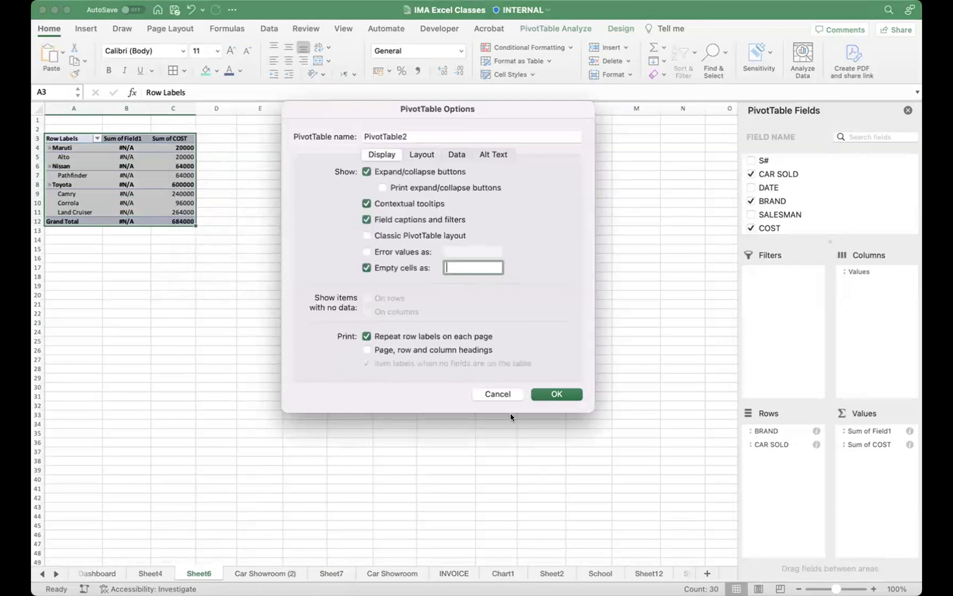
click(500, 393)
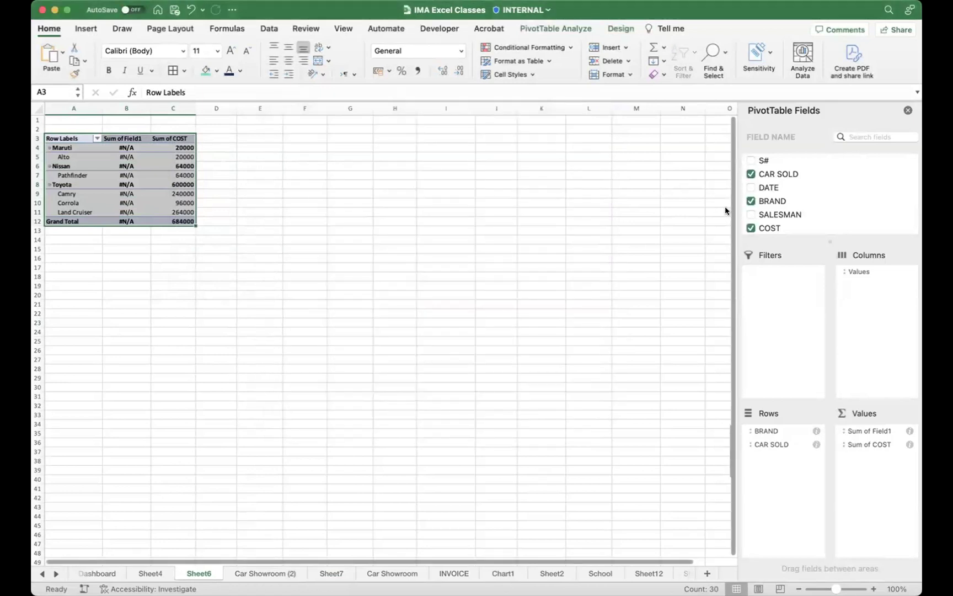
click(563, 28)
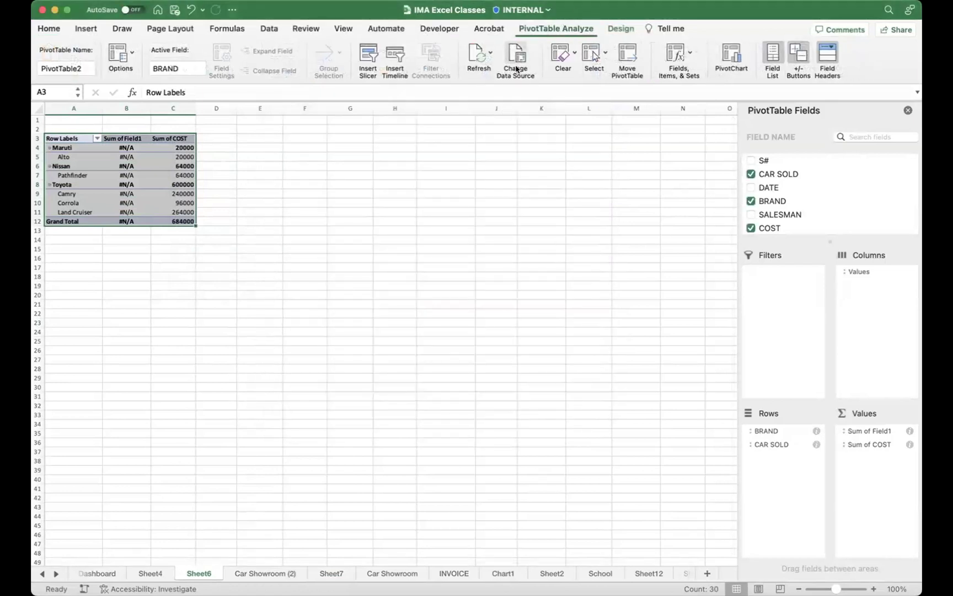
click(566, 52)
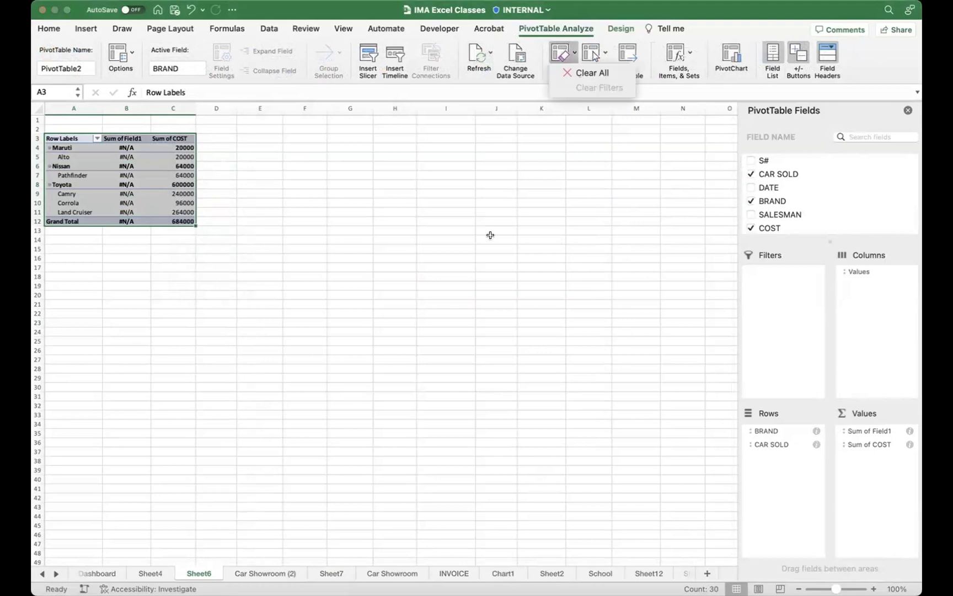
Step: Choose Clear All to strip every field from PivotTable2 on Sheet6
key(Return)
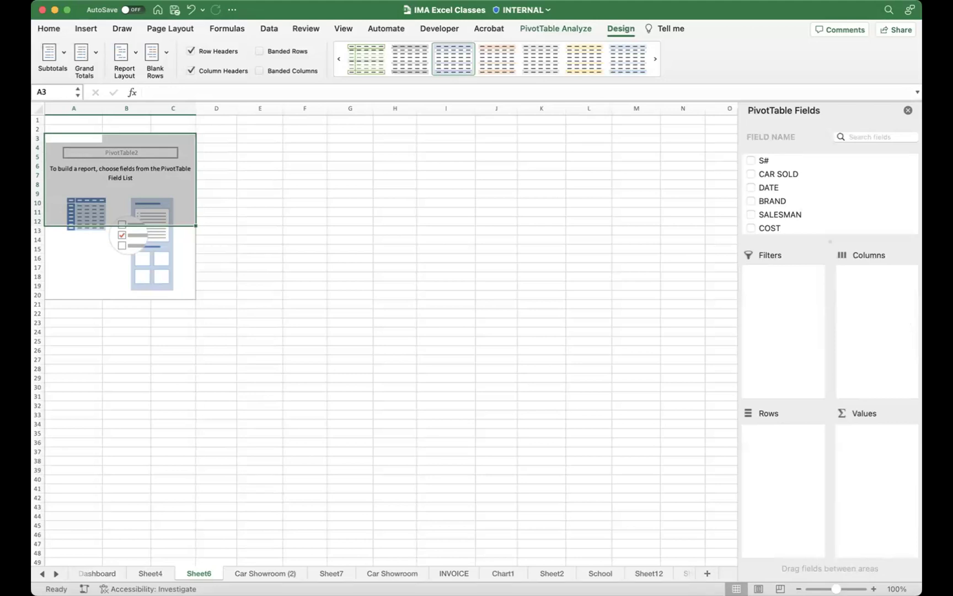
Step: Open and dismiss the File menu, then select cell F11 outside the emptied PivotTable
click(89, 1)
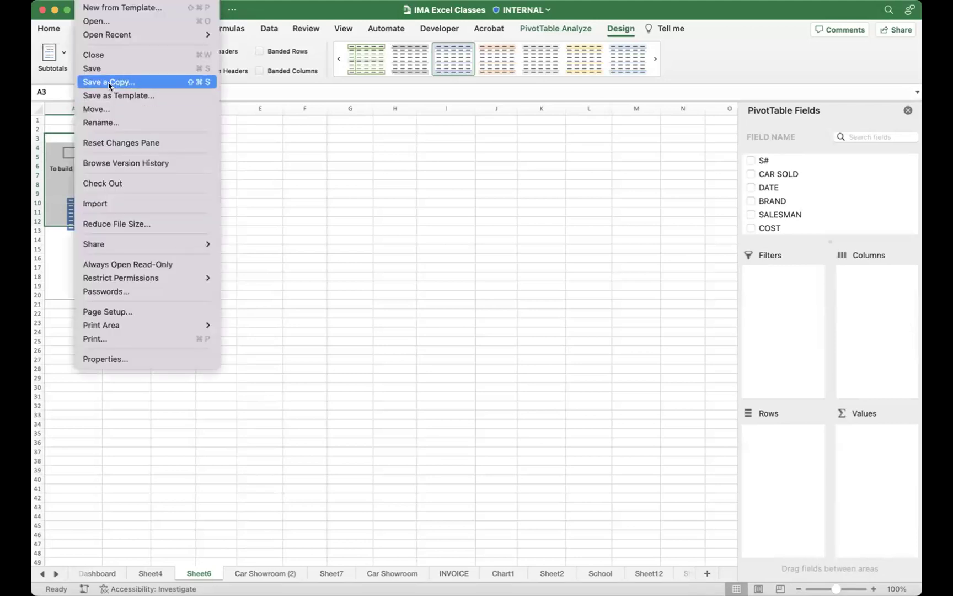
click(457, 236)
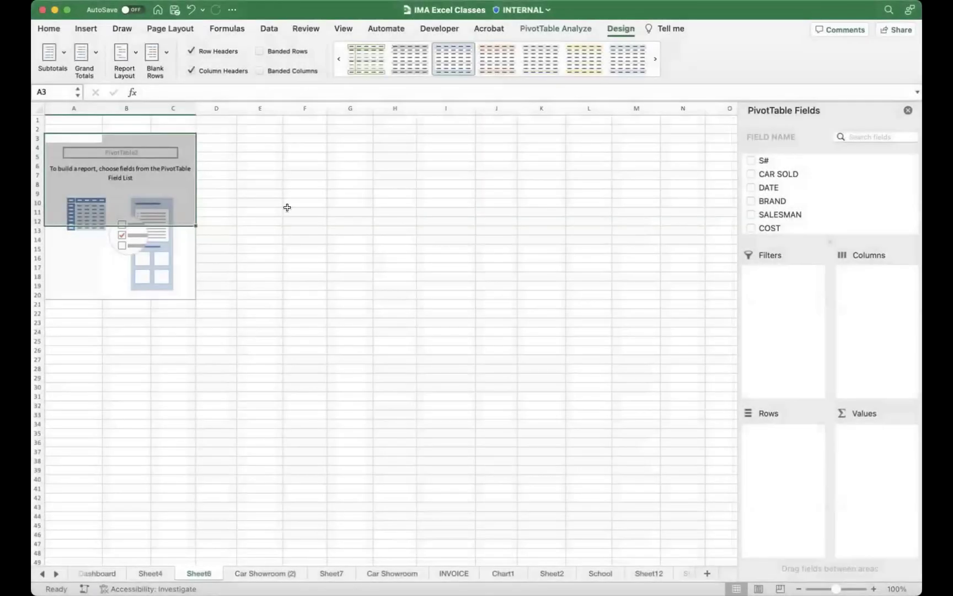
click(287, 207)
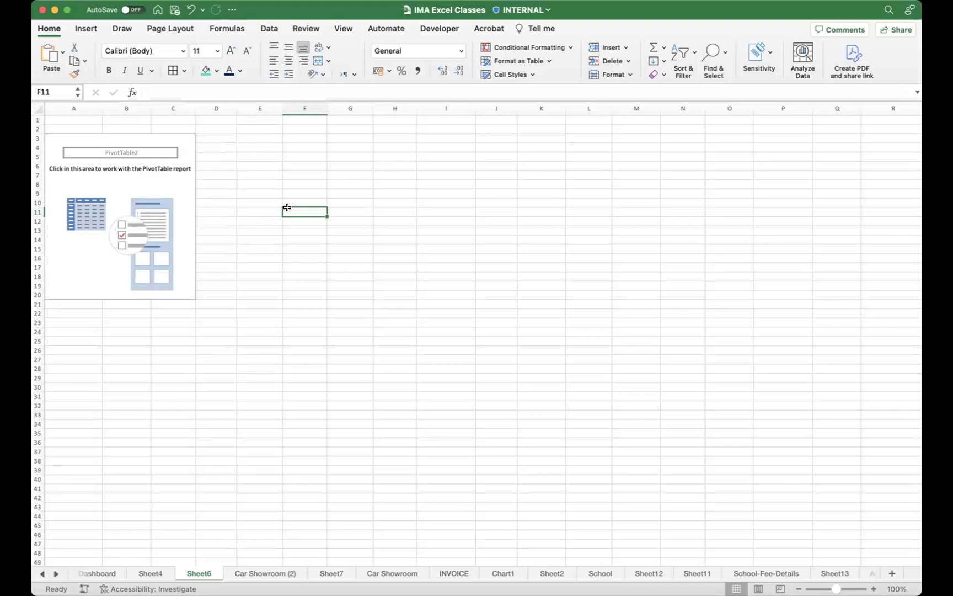
Step: Widen column F to 37.00 and raise row 11's height to 18.00
drag(327, 108, 441, 113)
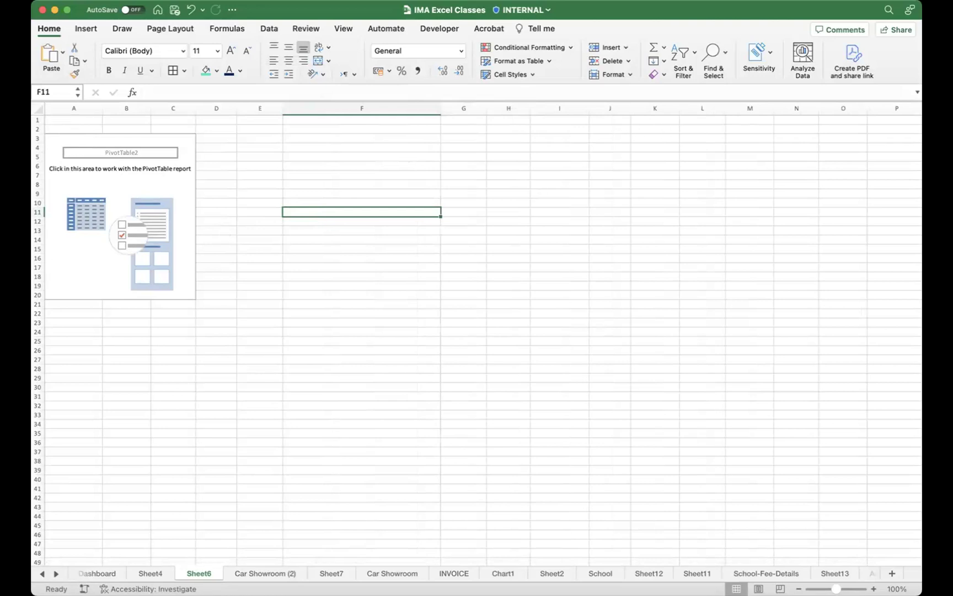
drag(39, 214, 37, 230)
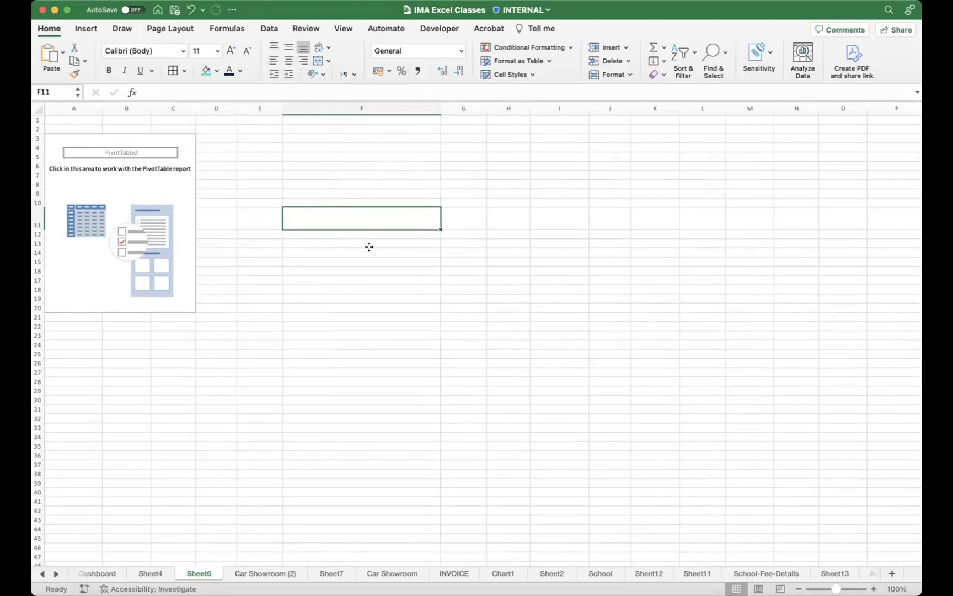
Step: Enter sdfsdfas, SADFSADFASDF and sadfsfASDFSAF into F11:F13, then select those three cells
click(370, 266)
click(371, 218)
text(sdfsdfas)
key(Return)
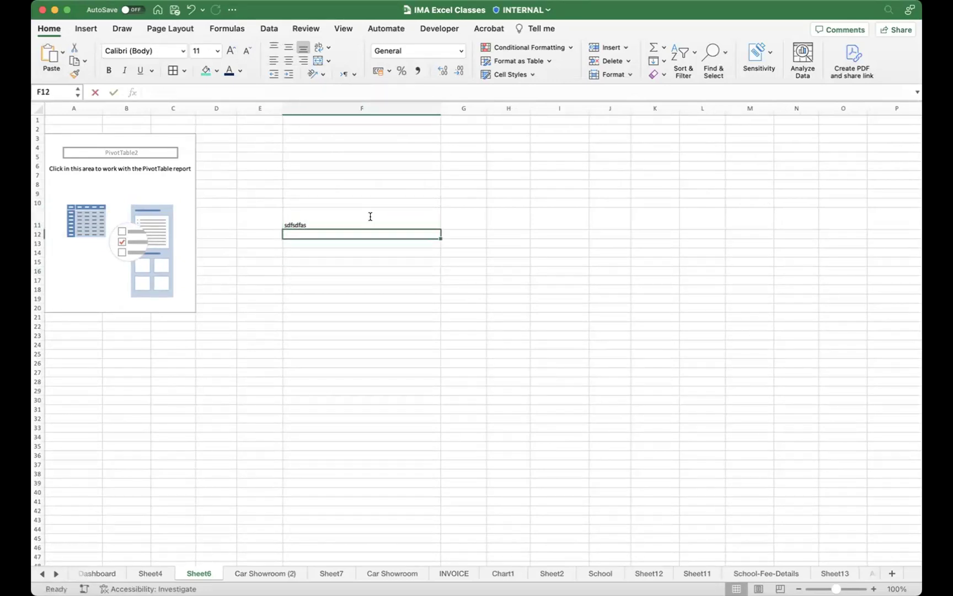
text(SADFSADFASDF)
key(Return)
text(sadfsfASDFSAF)
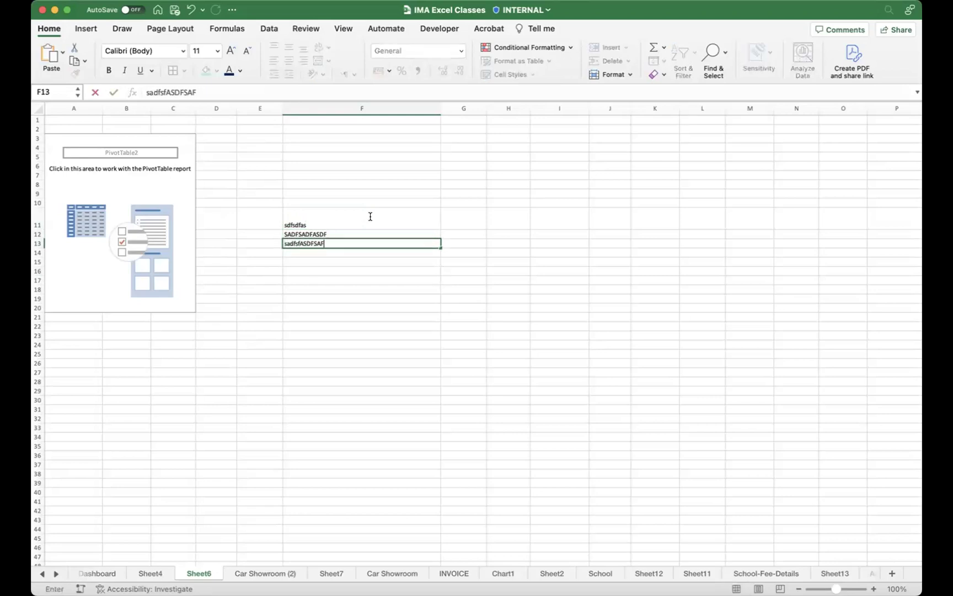
key(Return)
drag(359, 223, 349, 243)
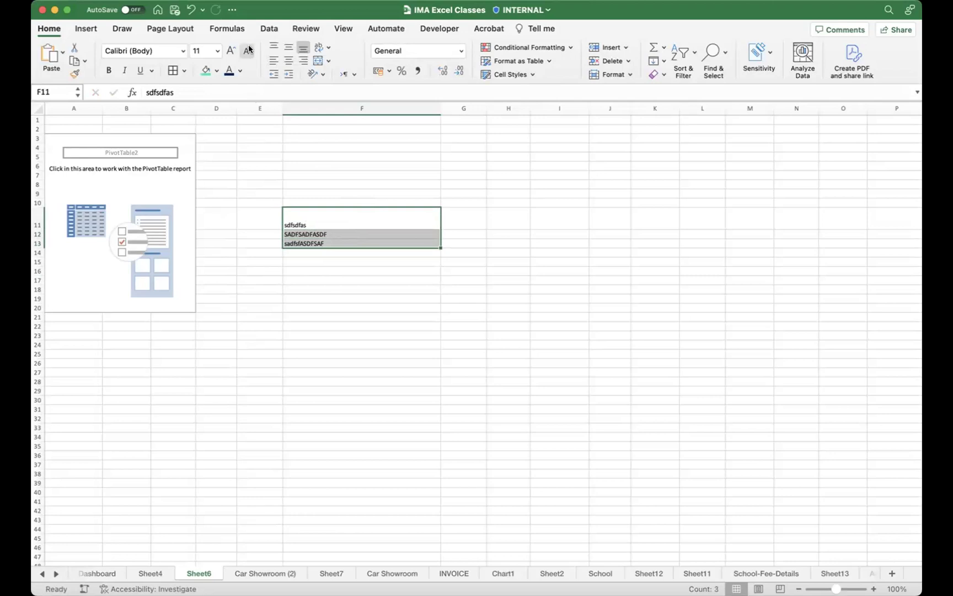
click(113, 0)
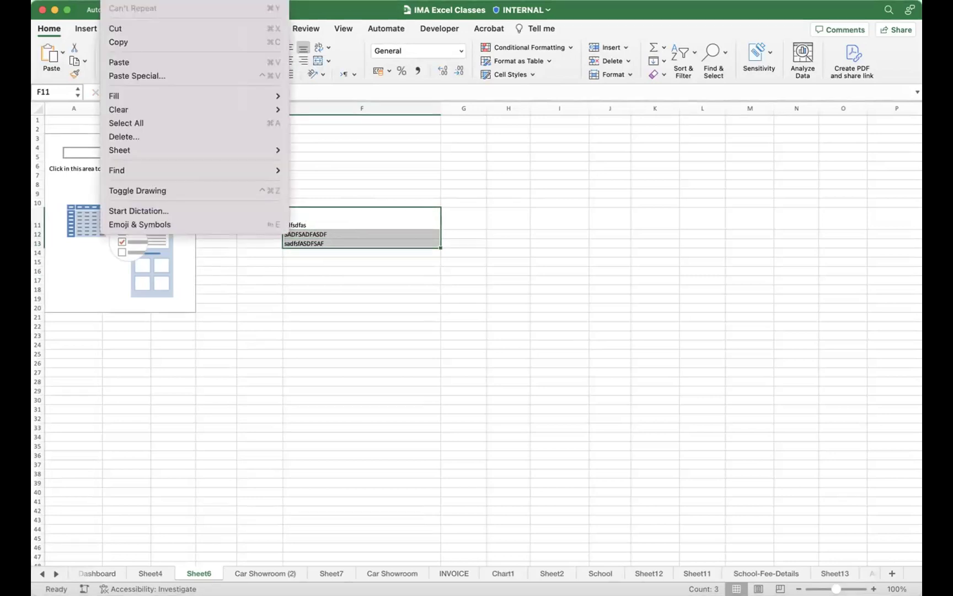
mouse_move(134, 0)
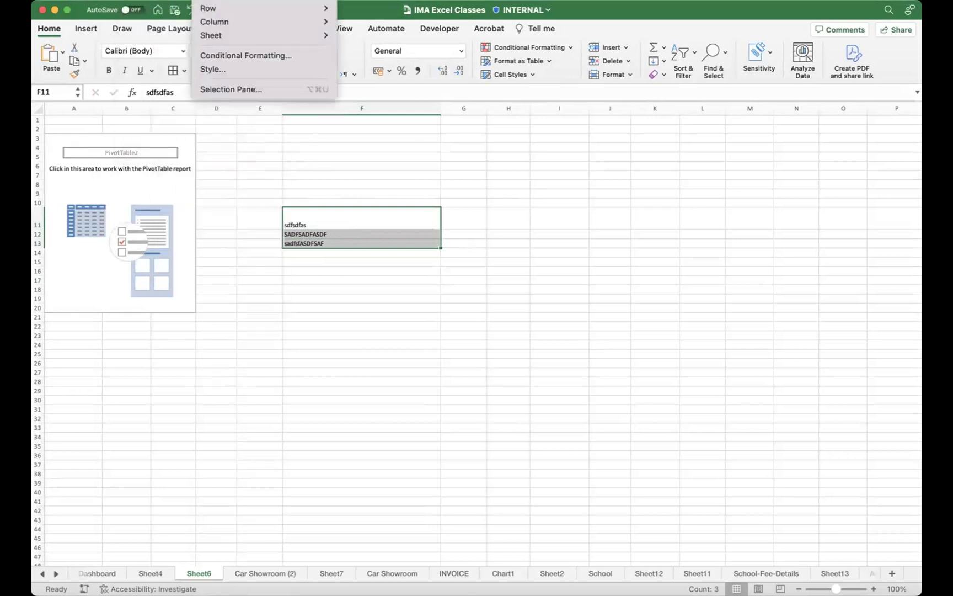
click(272, 69)
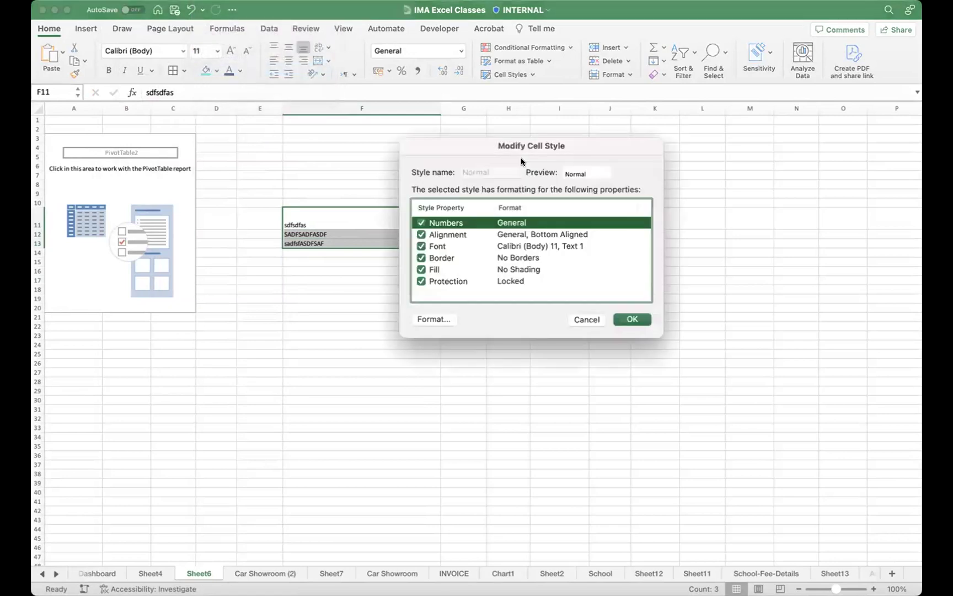
click(586, 320)
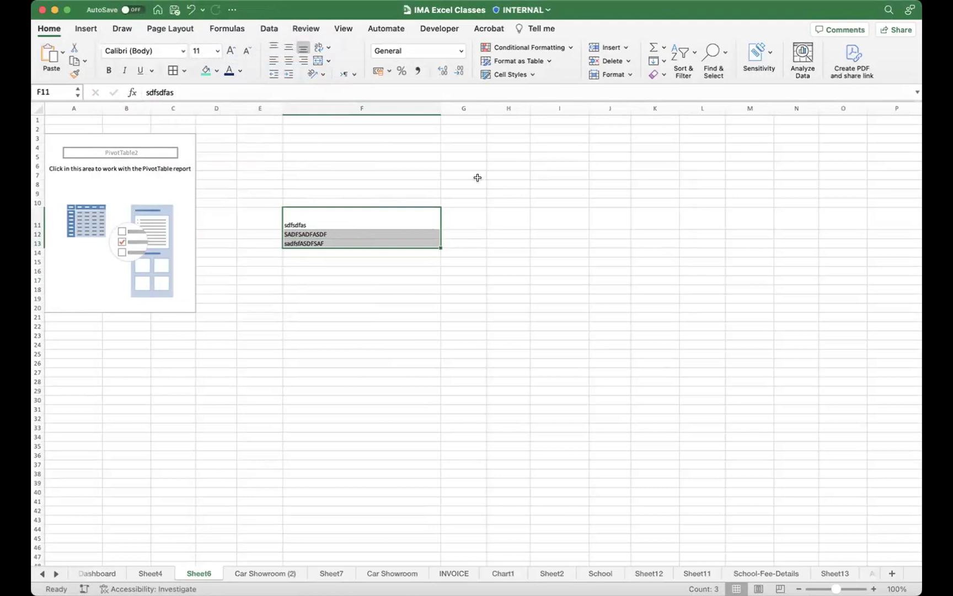
Step: Select F11:F13 and open the Wrap Text dropdown on the Home tab
click(426, 317)
click(336, 216)
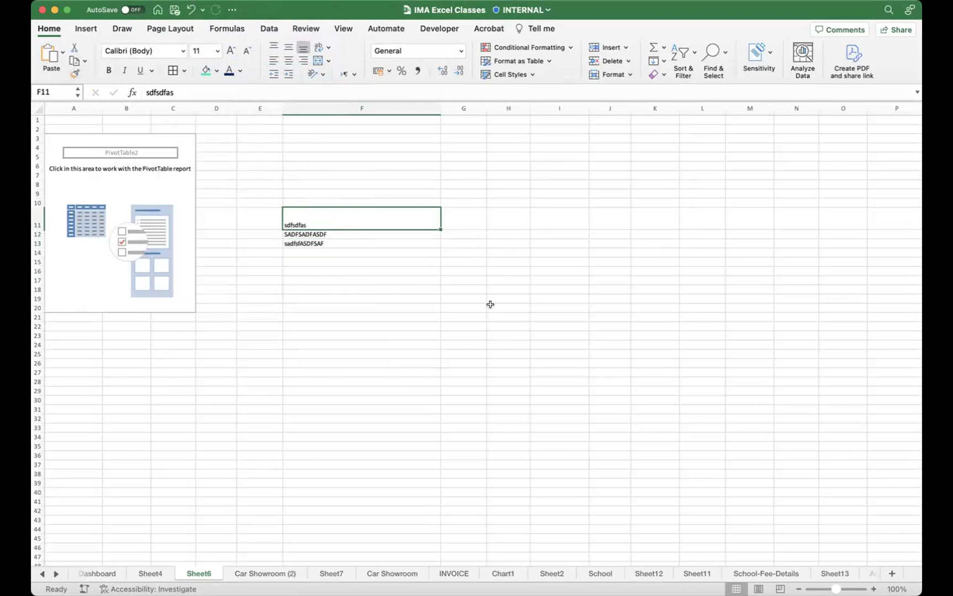
drag(359, 218, 375, 256)
click(335, 232)
drag(336, 221, 331, 241)
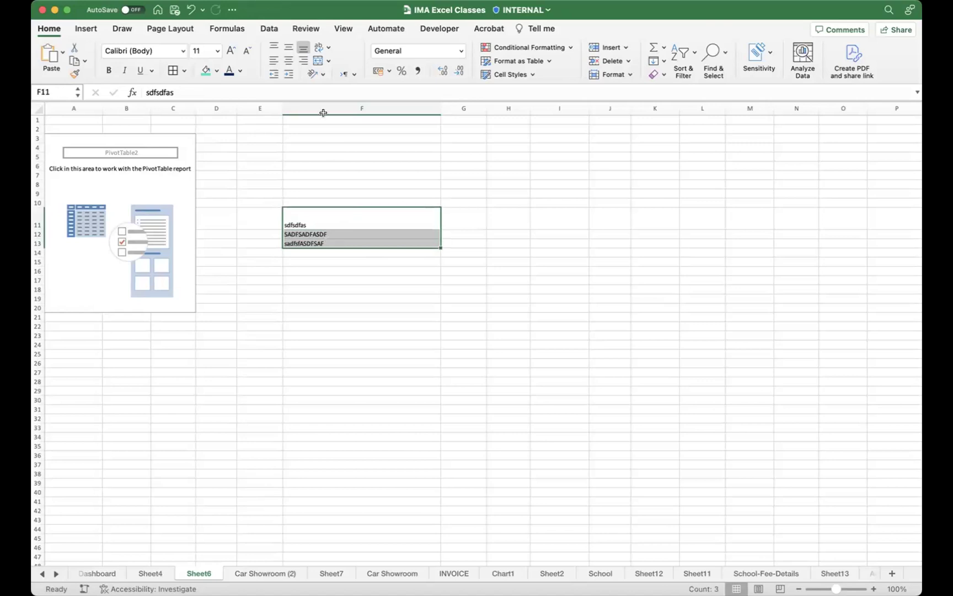
click(326, 48)
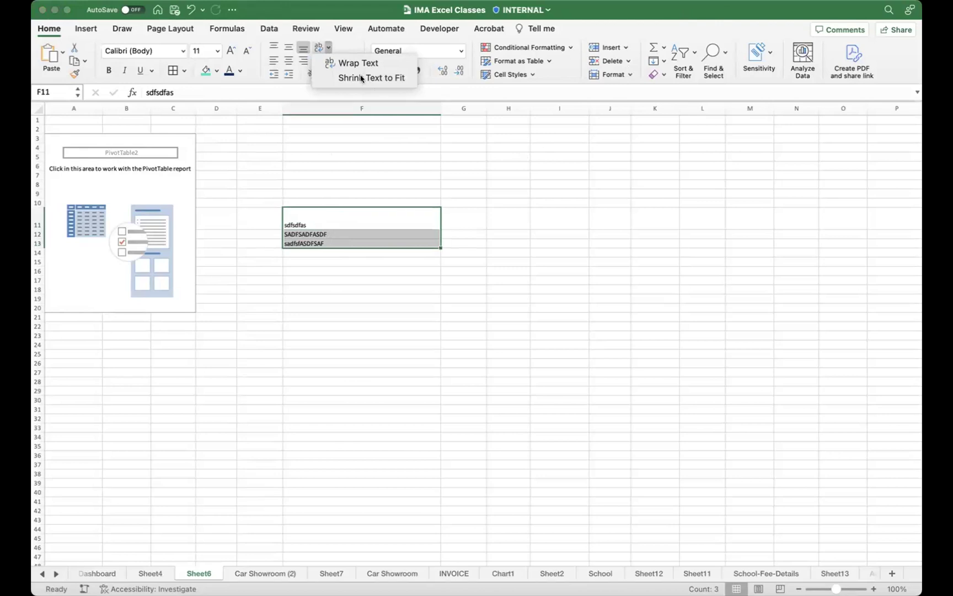
click(337, 105)
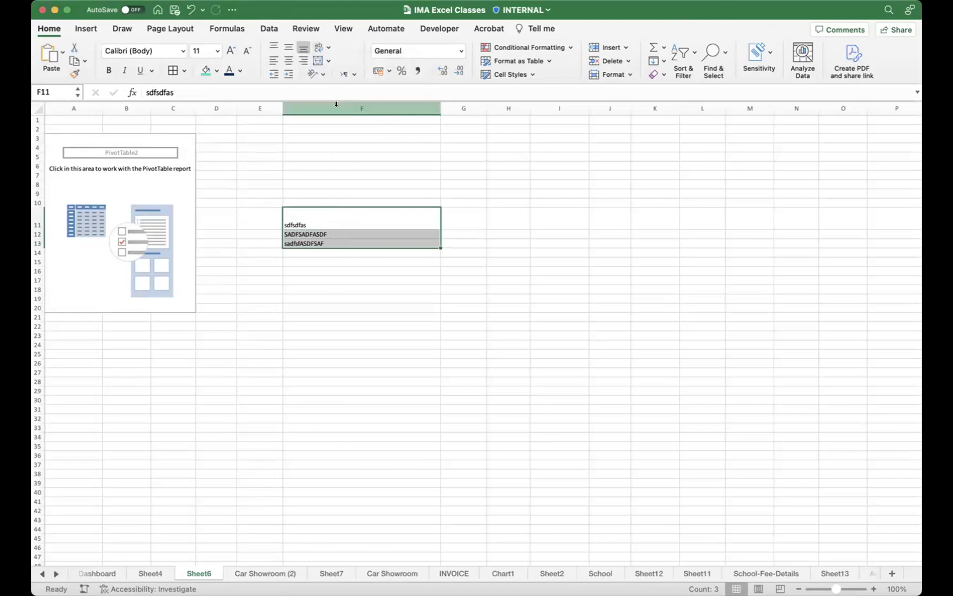
click(322, 75)
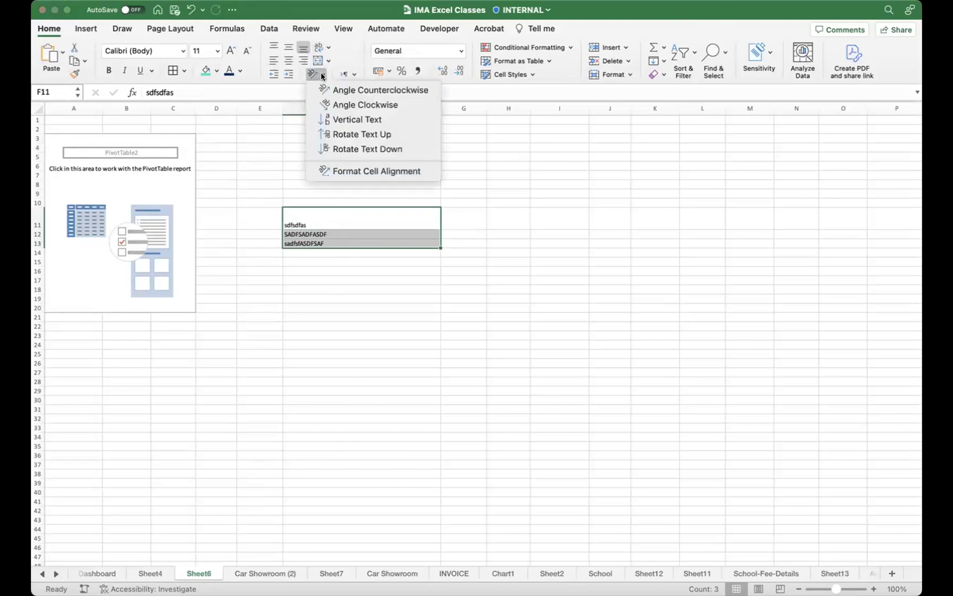
click(330, 14)
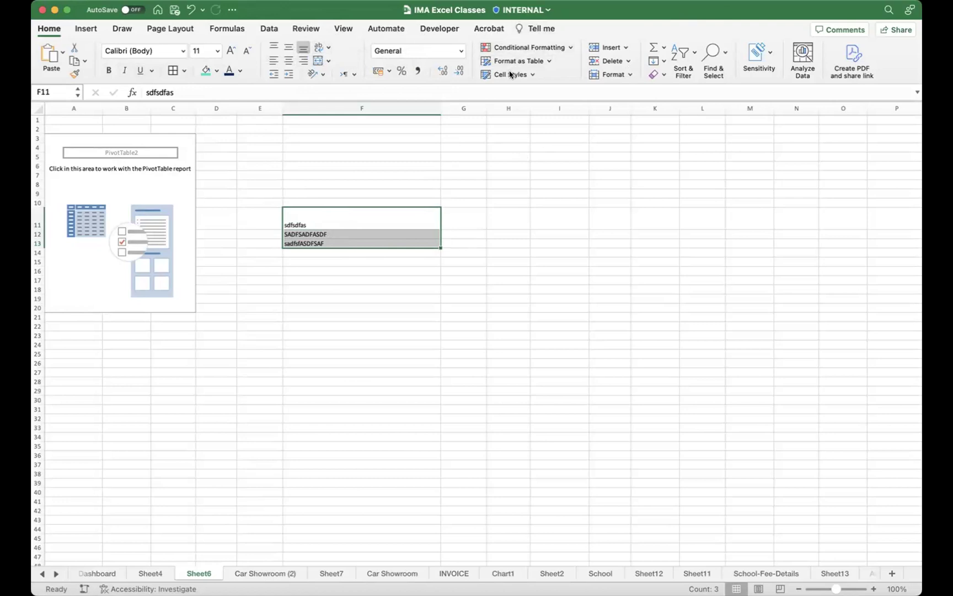
click(458, 221)
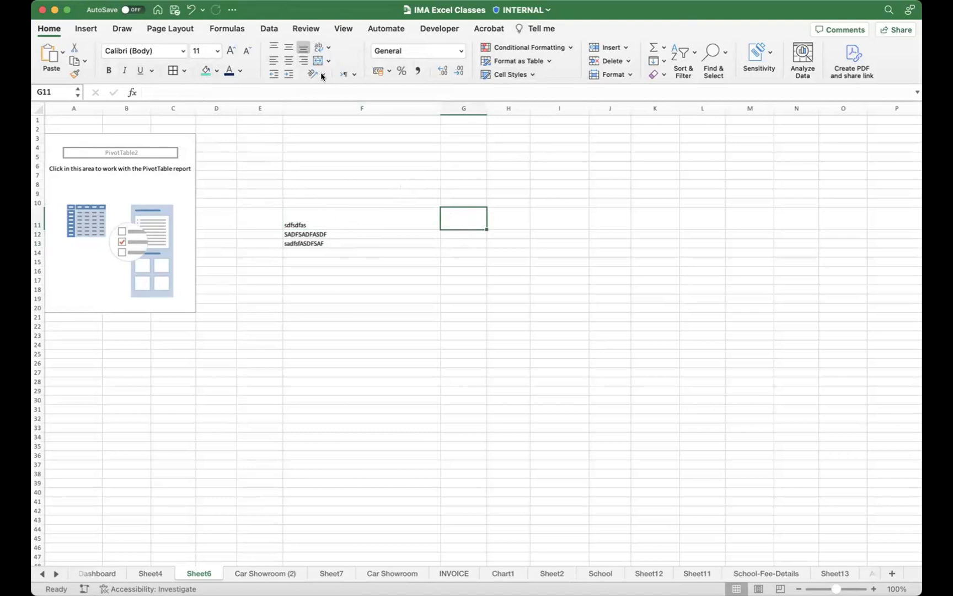
click(500, 76)
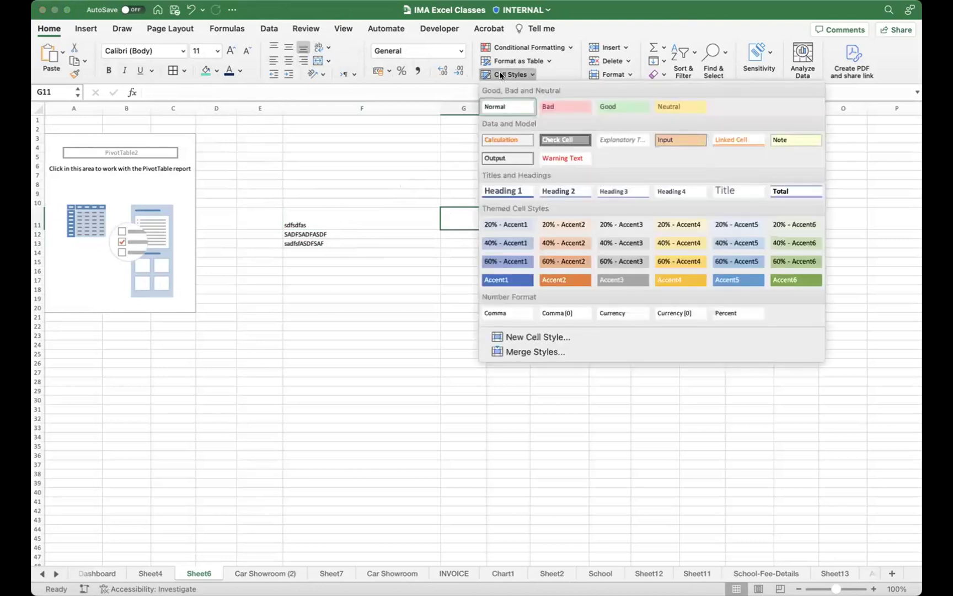
click(508, 104)
click(326, 214)
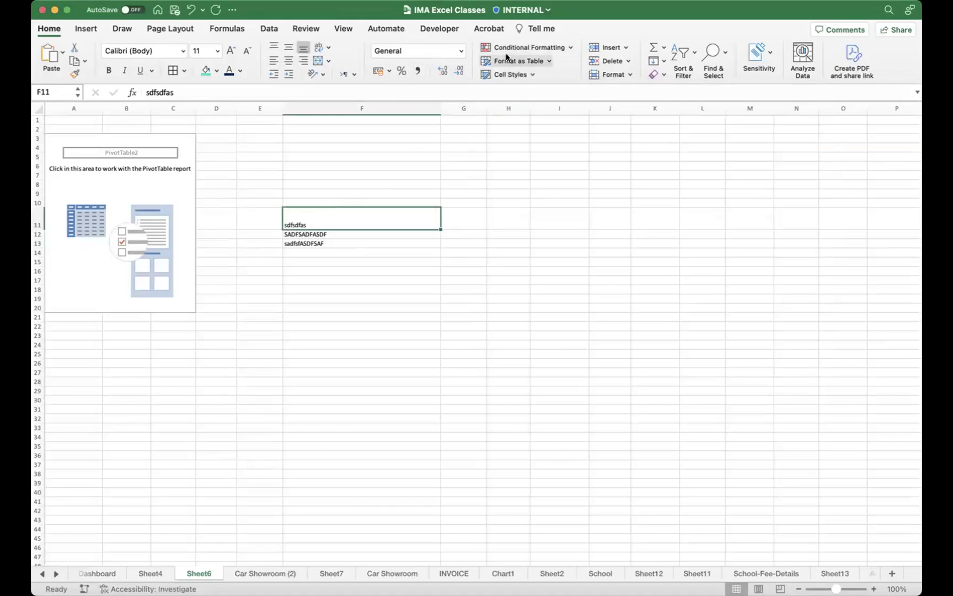
click(459, 51)
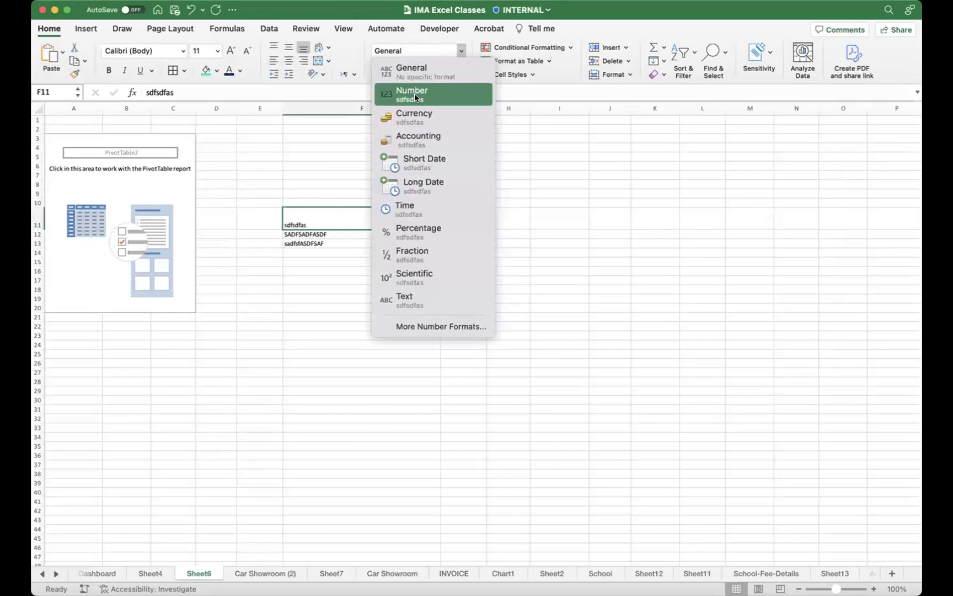
click(276, 309)
click(316, 233)
click(333, 220)
right_click(334, 221)
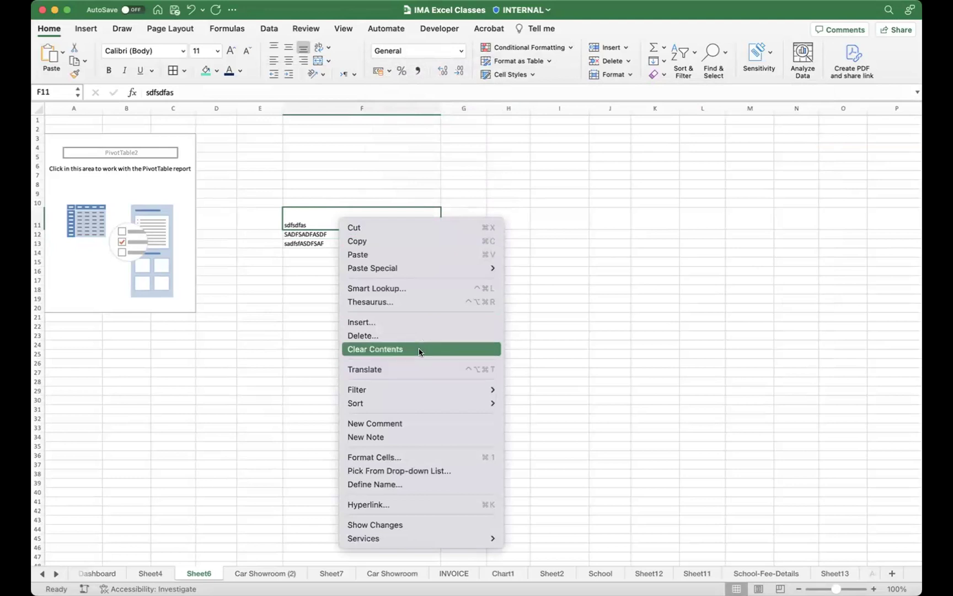
mouse_move(419, 402)
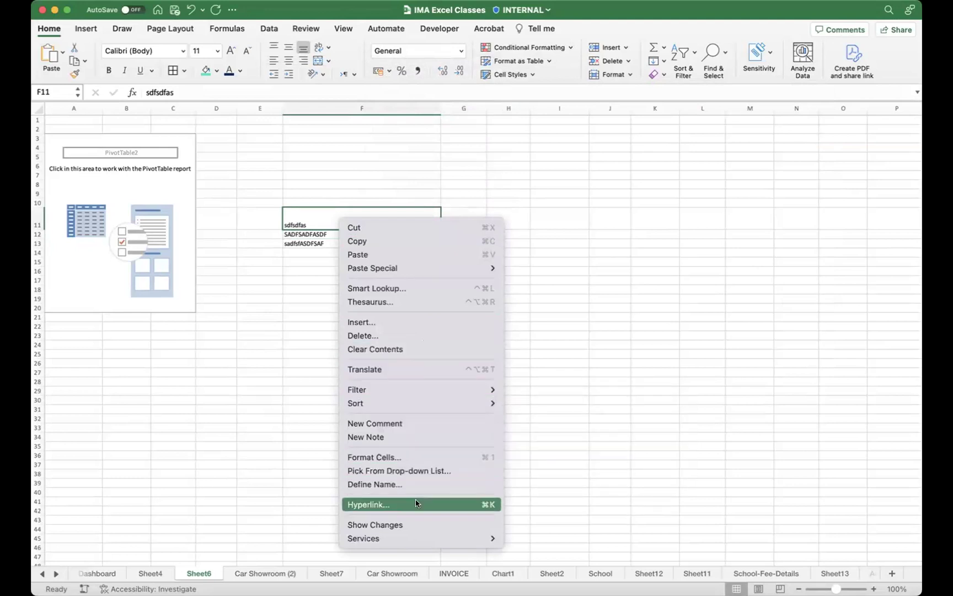
mouse_move(410, 535)
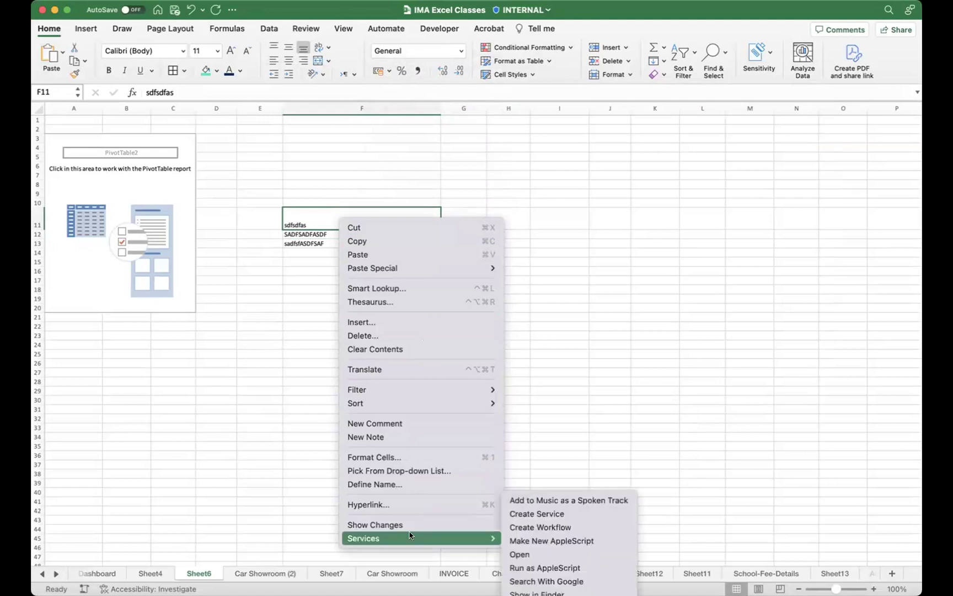
click(291, 202)
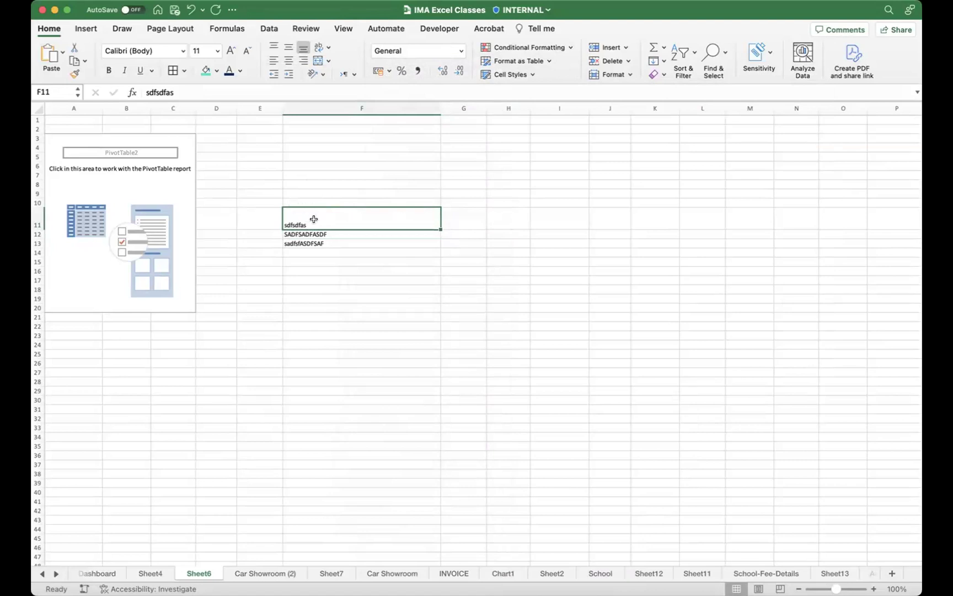
drag(312, 218, 326, 247)
click(463, 214)
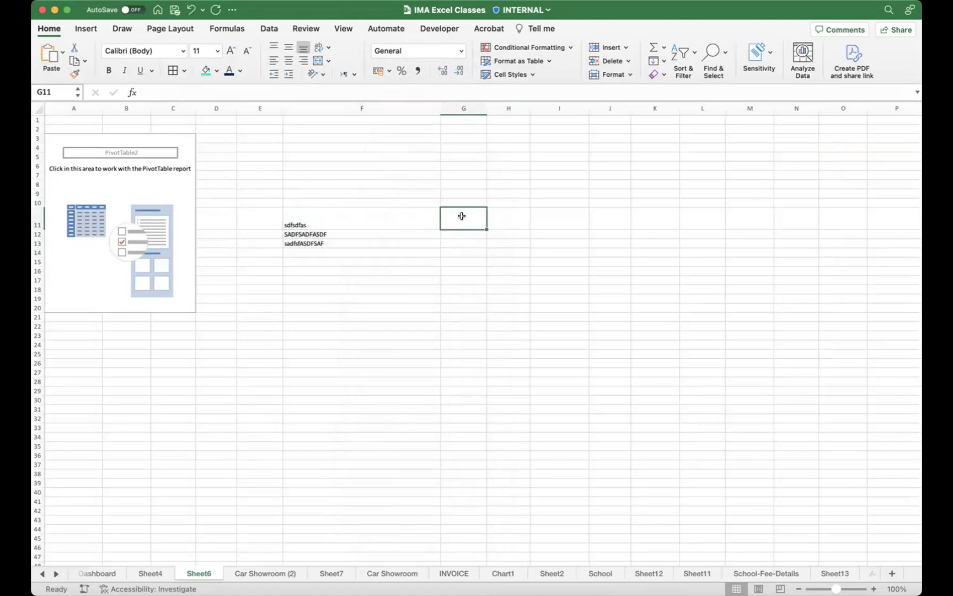
Step: Enter =UPPER(F11) in G11 and fill it down to G13
text(=)
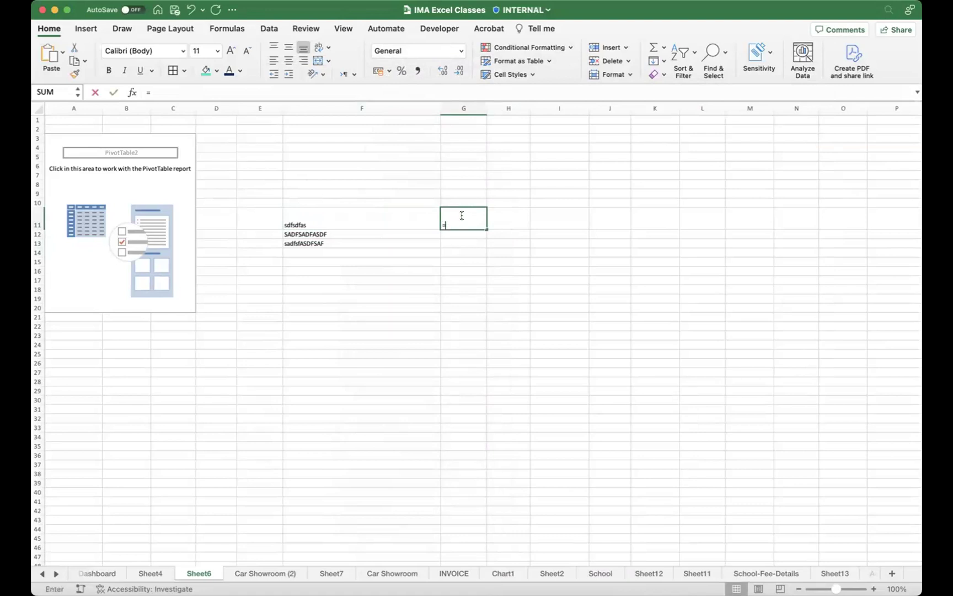
text(upper)
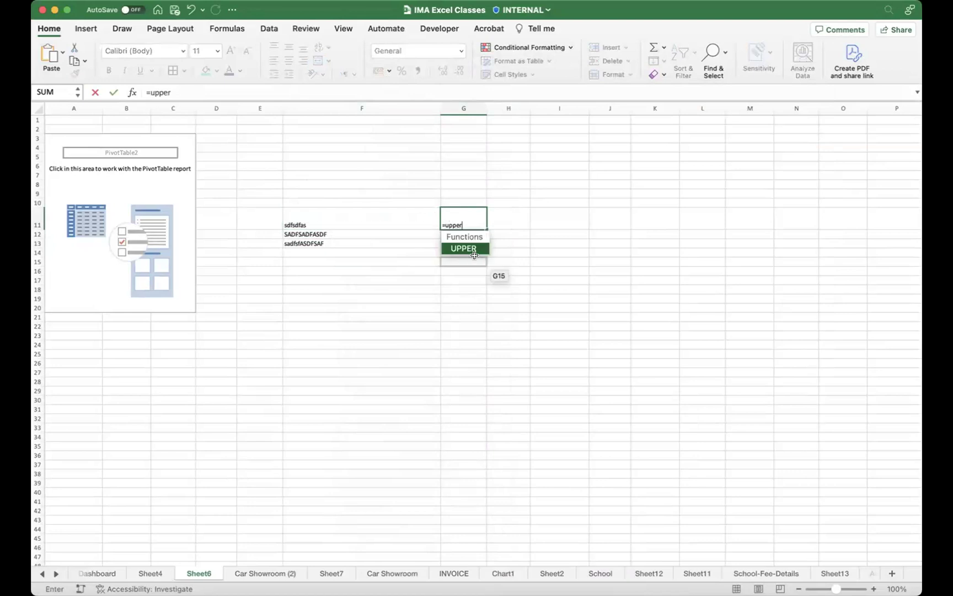
key(Tab)
click(351, 210)
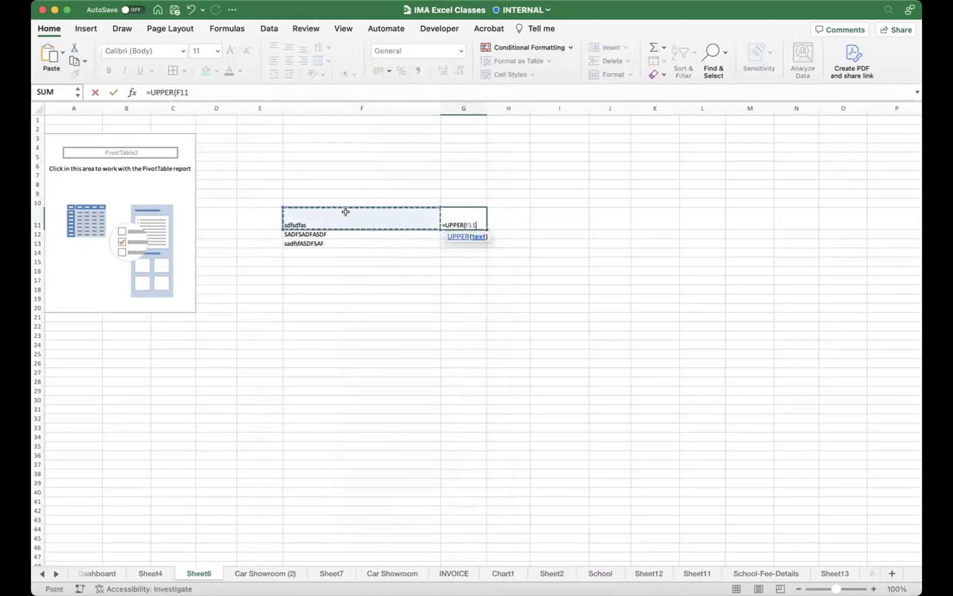
text())
key(Return)
click(452, 220)
drag(485, 229, 483, 245)
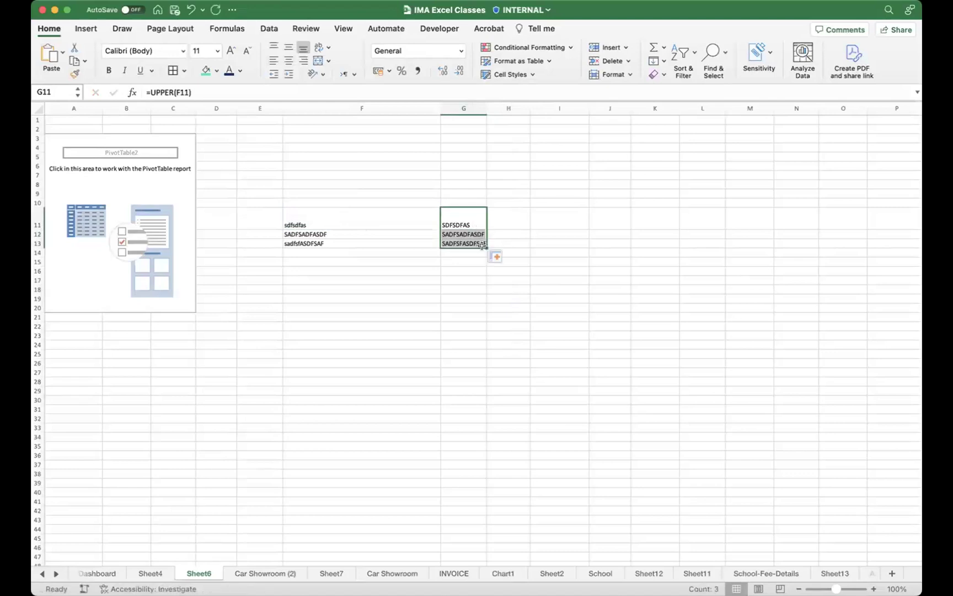
Step: Reselect G11 and narrow column F from its 37.00 width
key(shift+Up)
key(shift+Up)
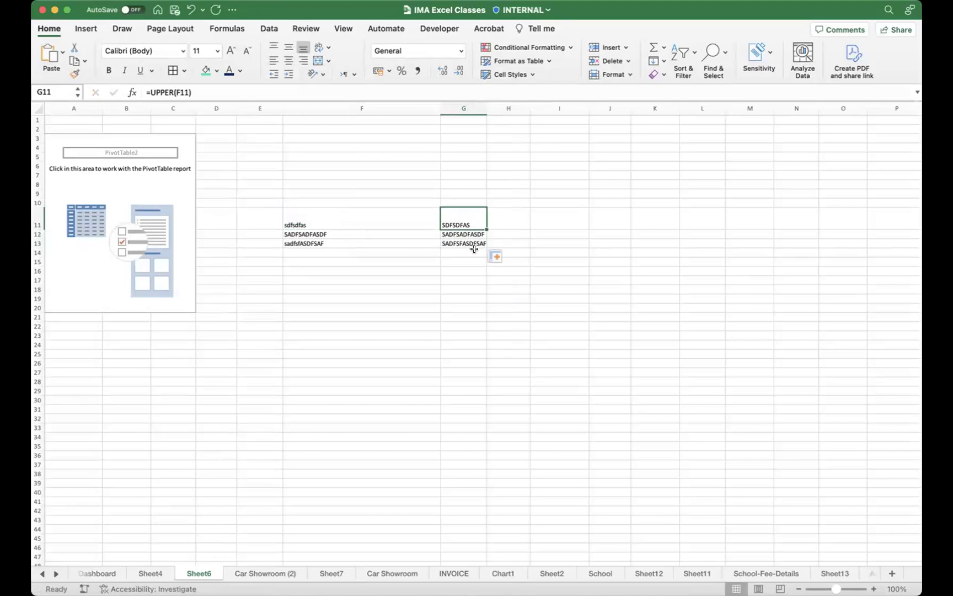
drag(441, 108, 368, 115)
drag(309, 220, 309, 243)
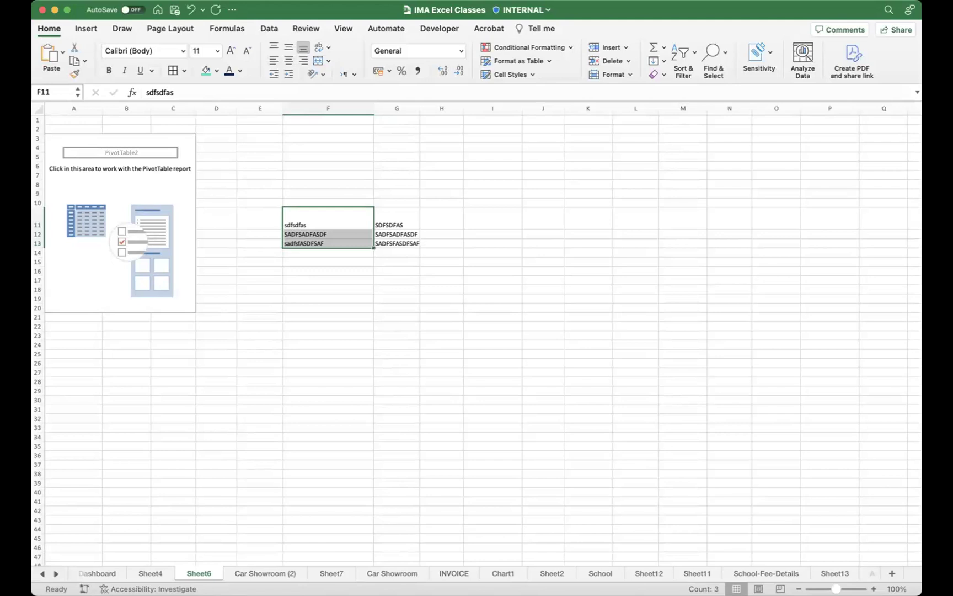
Step: Switch to the Car Showroom (2) sheet and select the CAR MAX SHOWROOM table, A1:F69
click(89, 573)
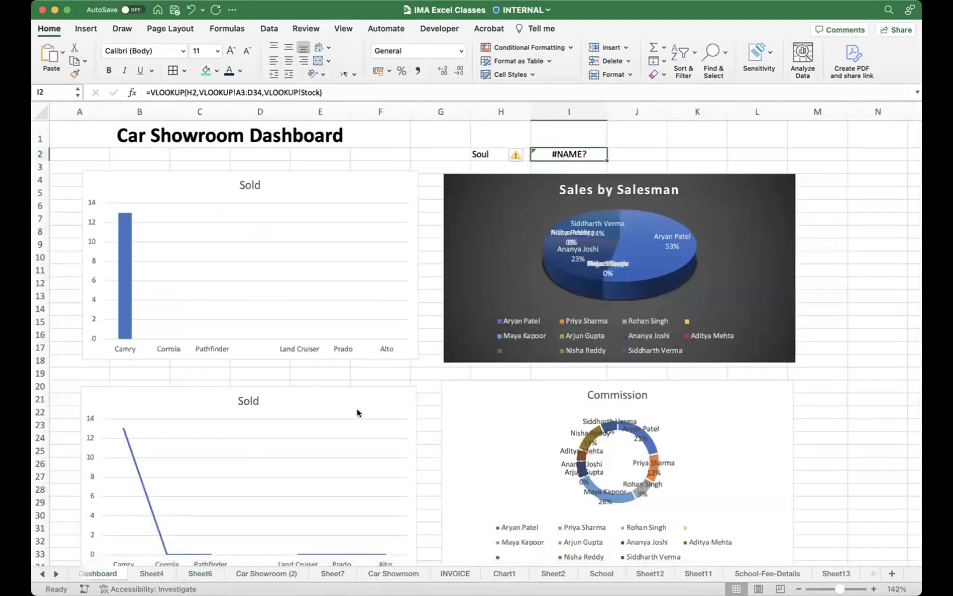
click(268, 573)
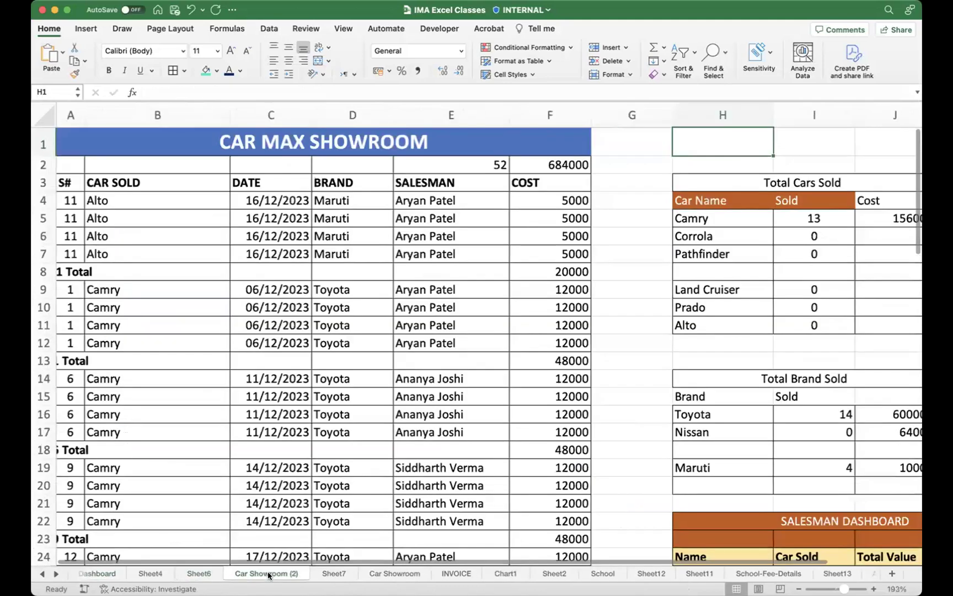
click(98, 140)
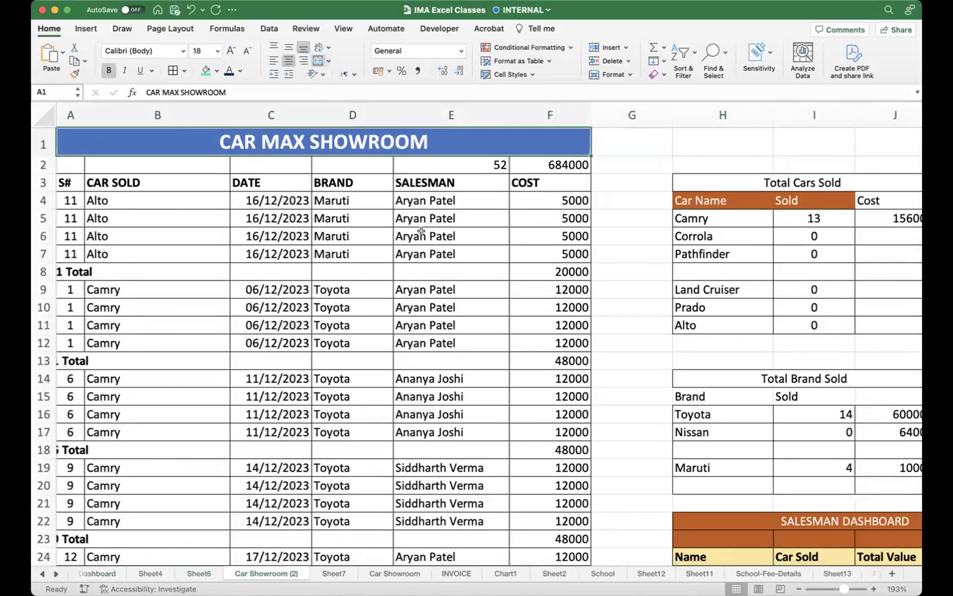
scroll(455, 234, down, 5)
scroll(456, 234, down, 20)
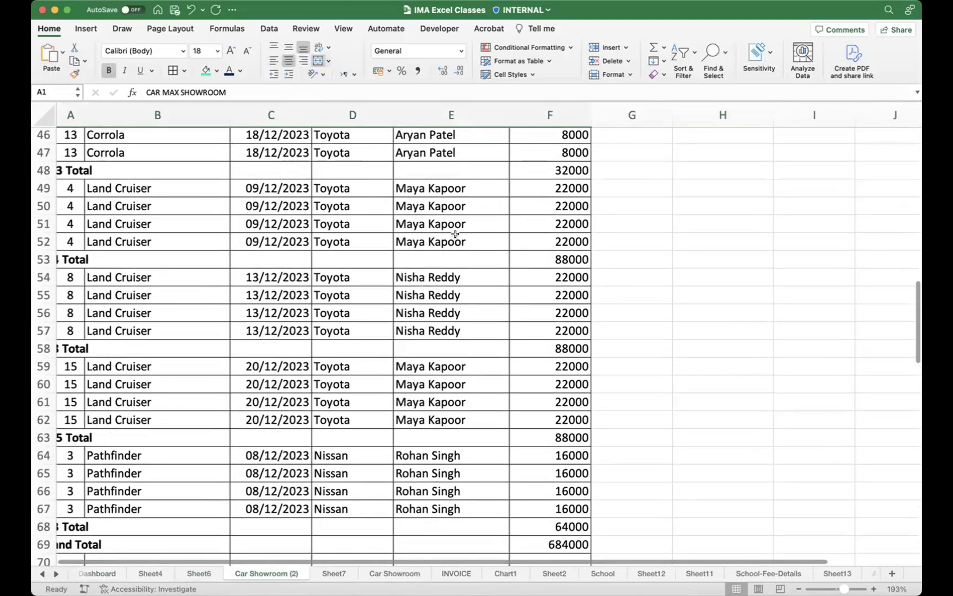
shift+click(562, 255)
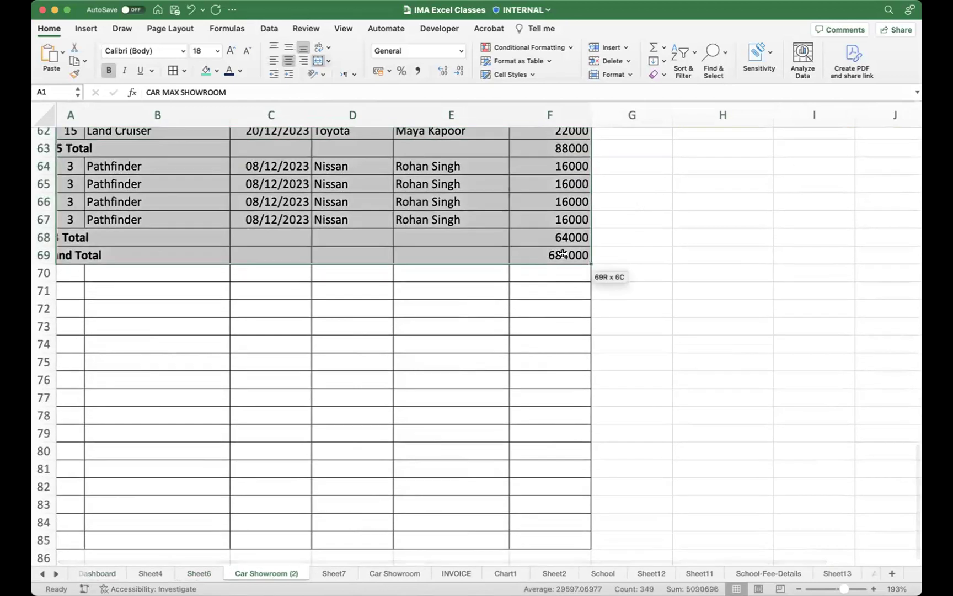
scroll(562, 254, up, 20)
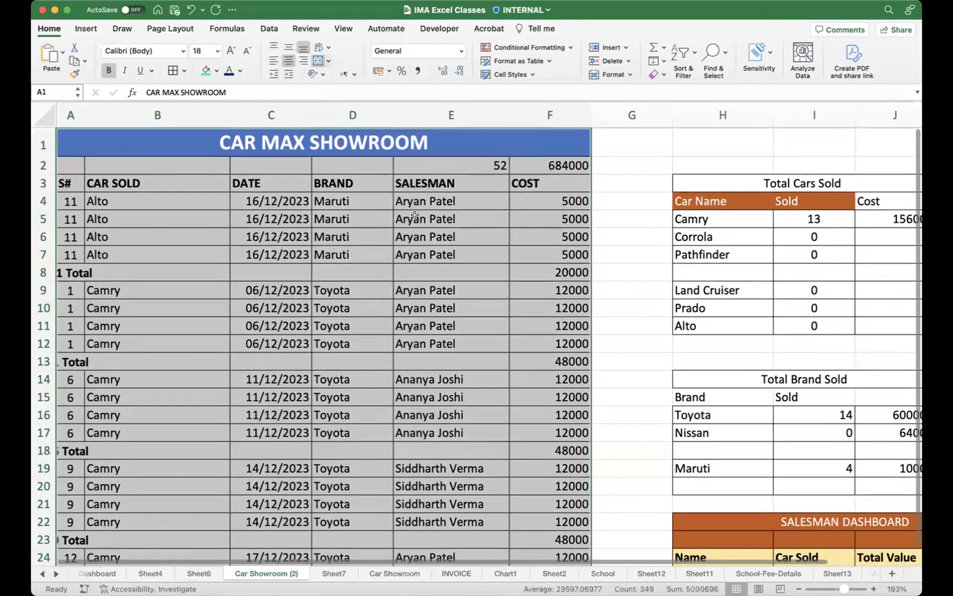
scroll(415, 215, down, 1)
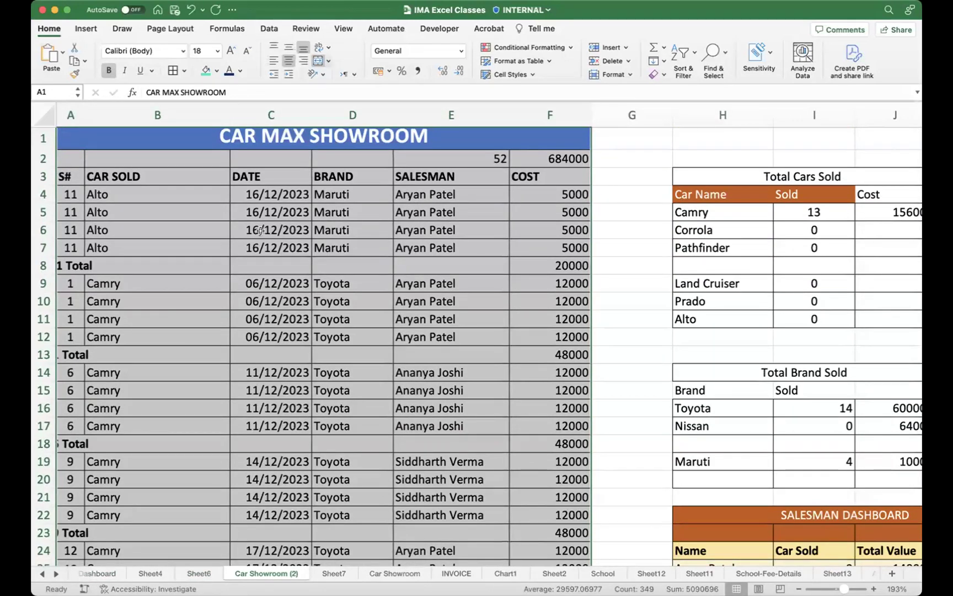
Step: In the Print dialog, choose Print Selection, Narrow Margins and scaling to fit one page
key(super+p)
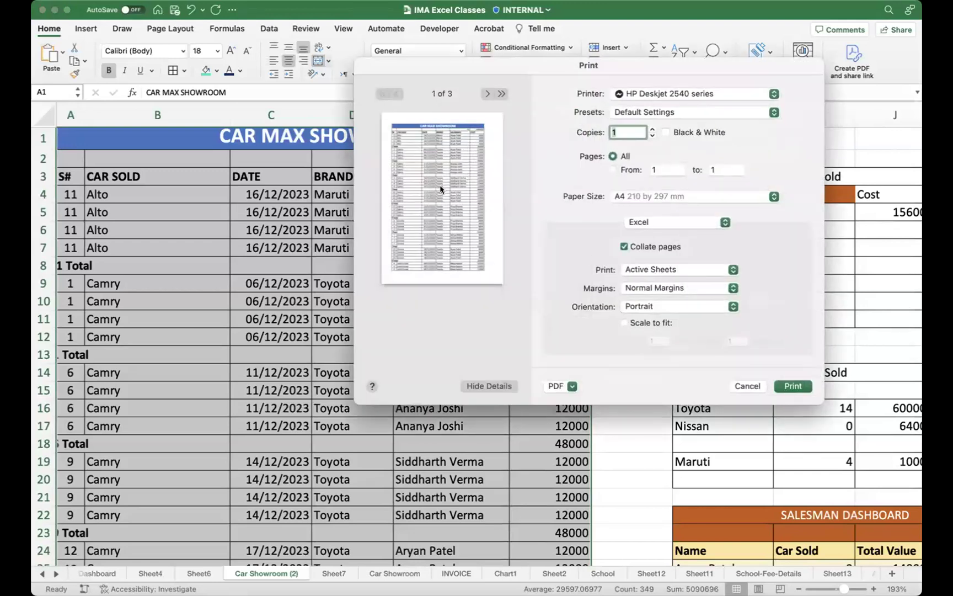
click(392, 450)
key(Escape)
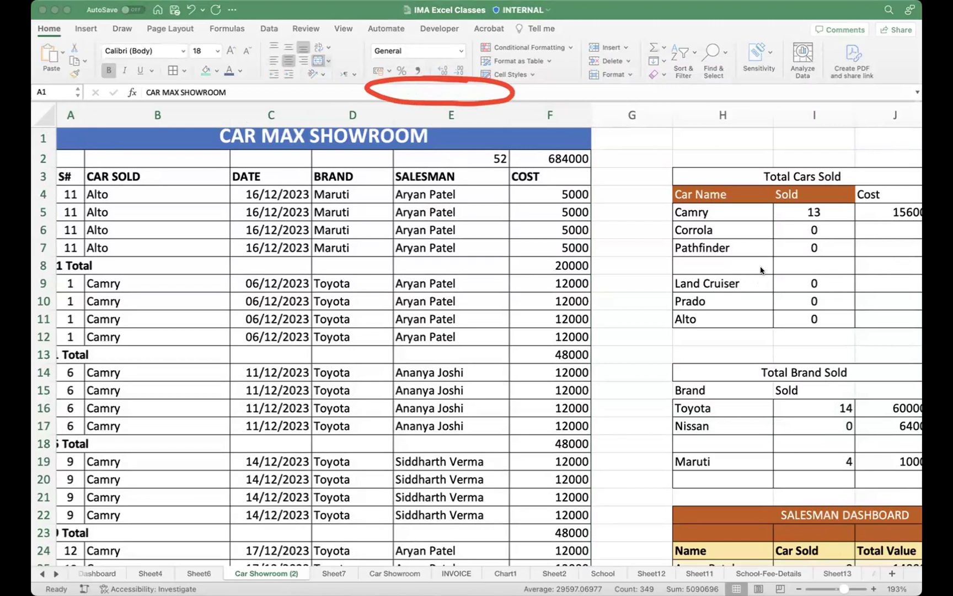
key(super+p)
click(661, 270)
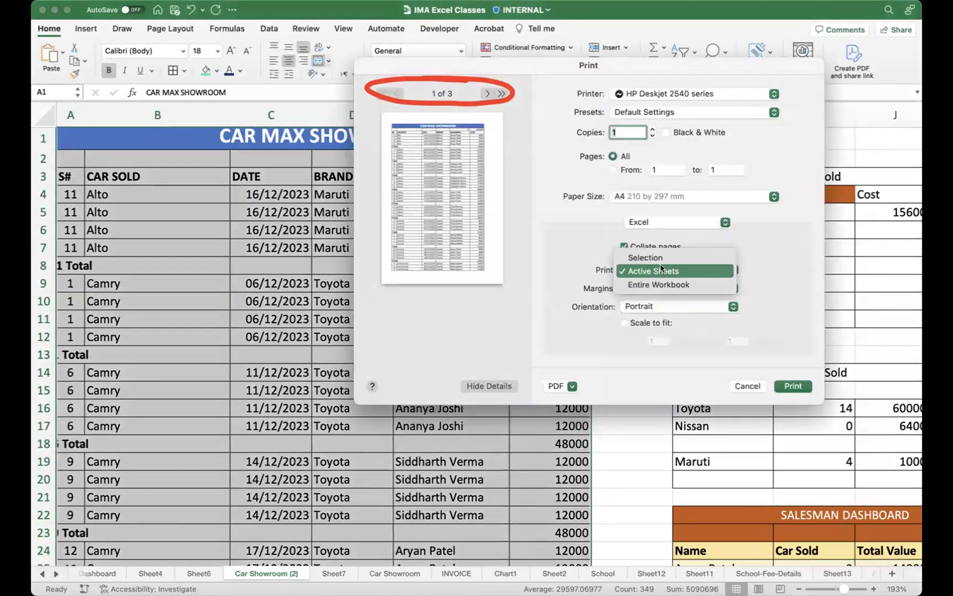
click(662, 257)
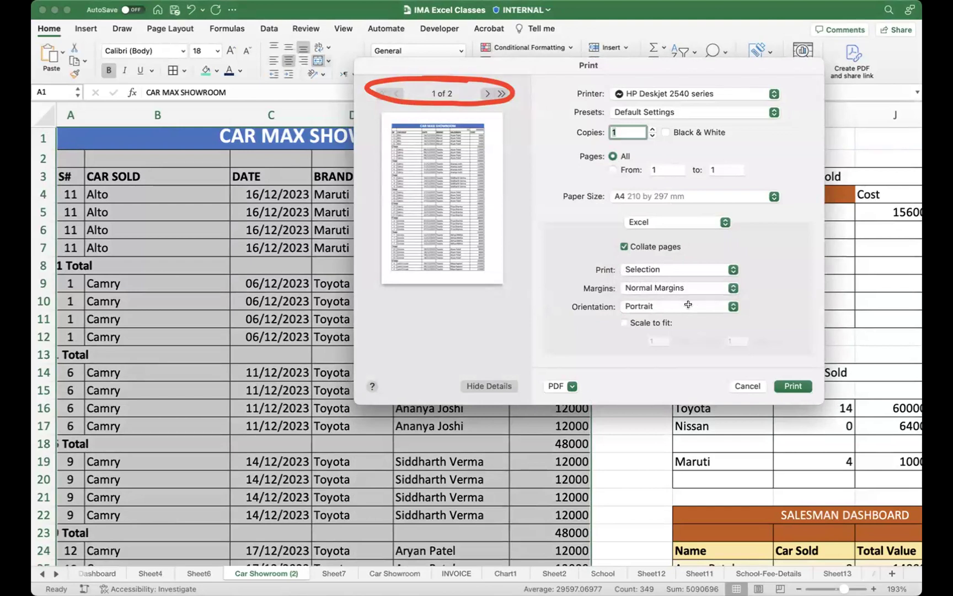
click(652, 287)
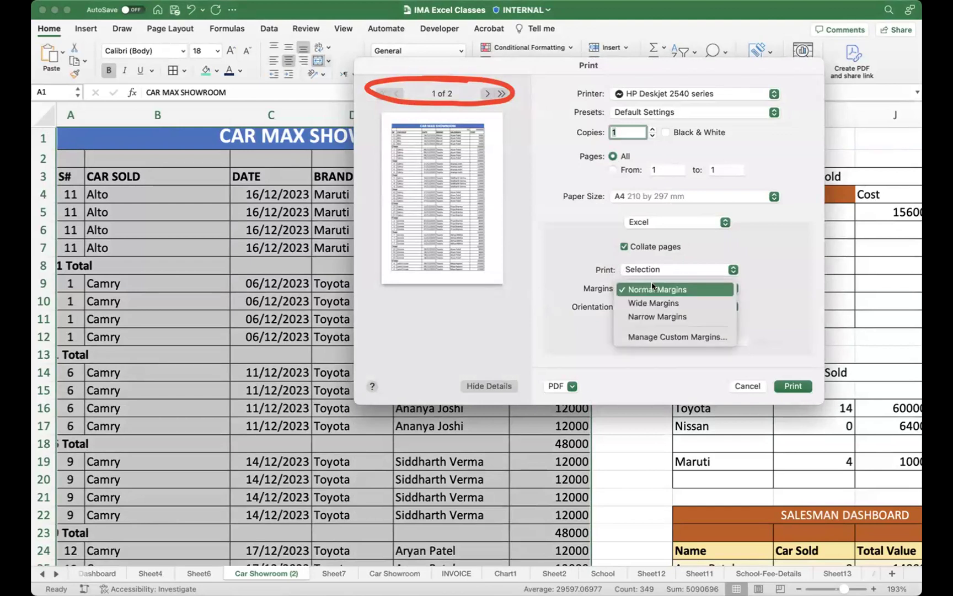
click(667, 317)
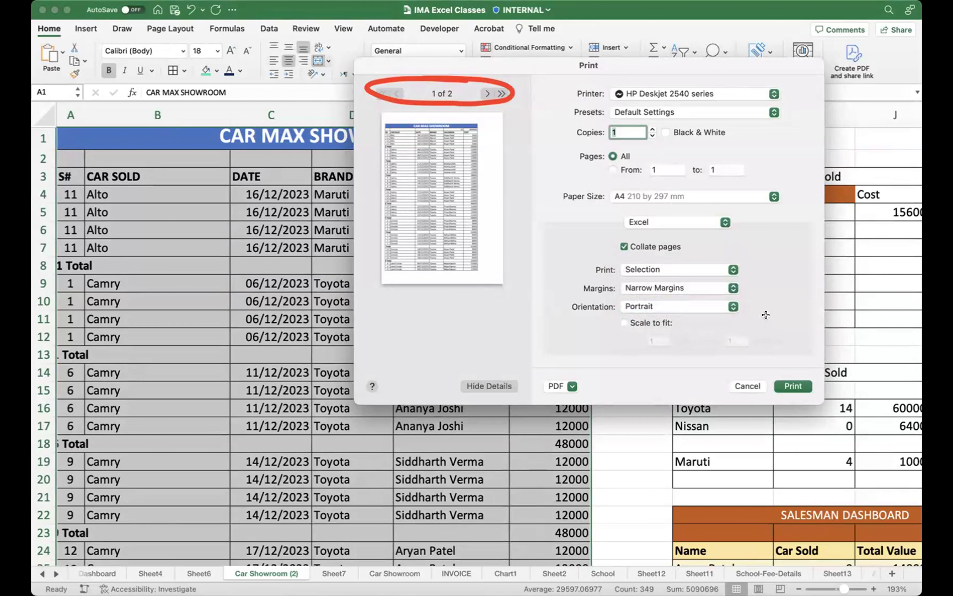
click(624, 323)
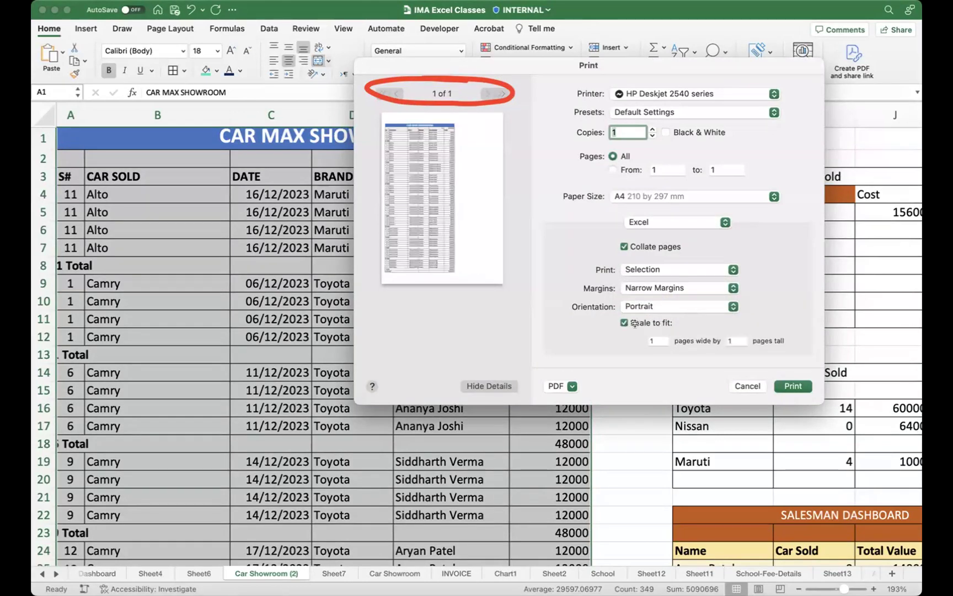
click(623, 323)
click(622, 322)
Step: Cancel the Print dialog without printing, then select cell E5 on Car Showroom (2)
drag(600, 72, 505, 82)
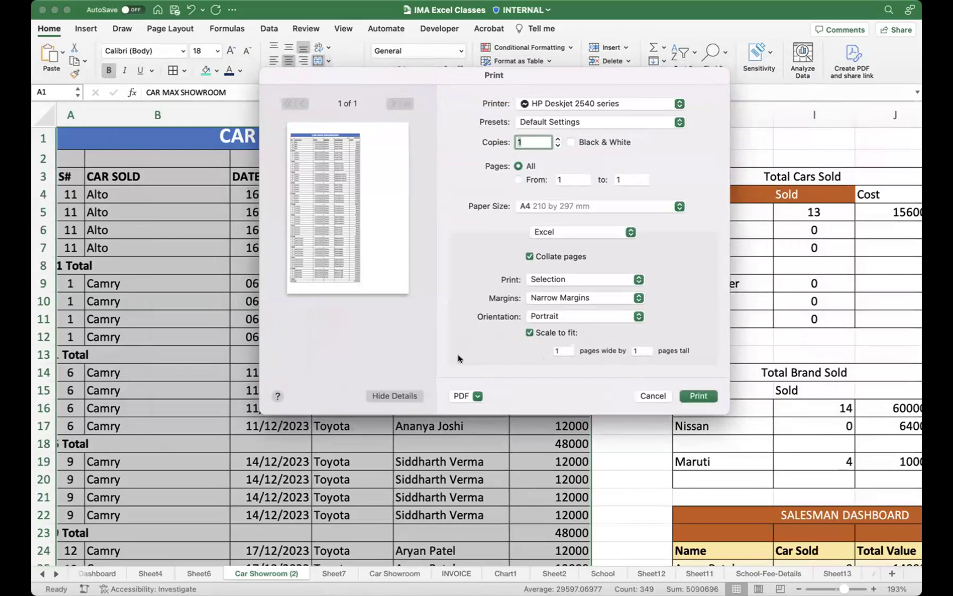
click(652, 395)
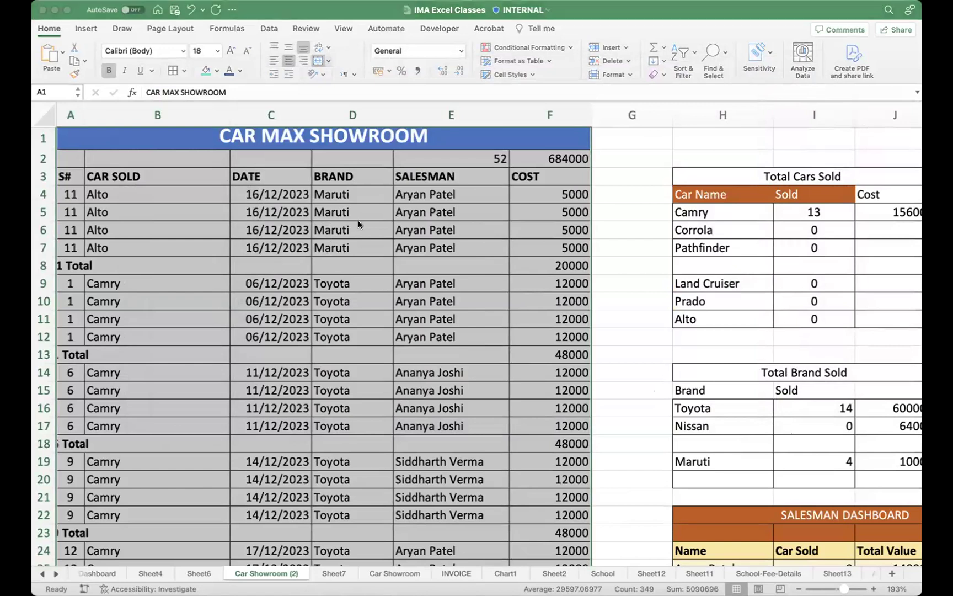
click(600, 223)
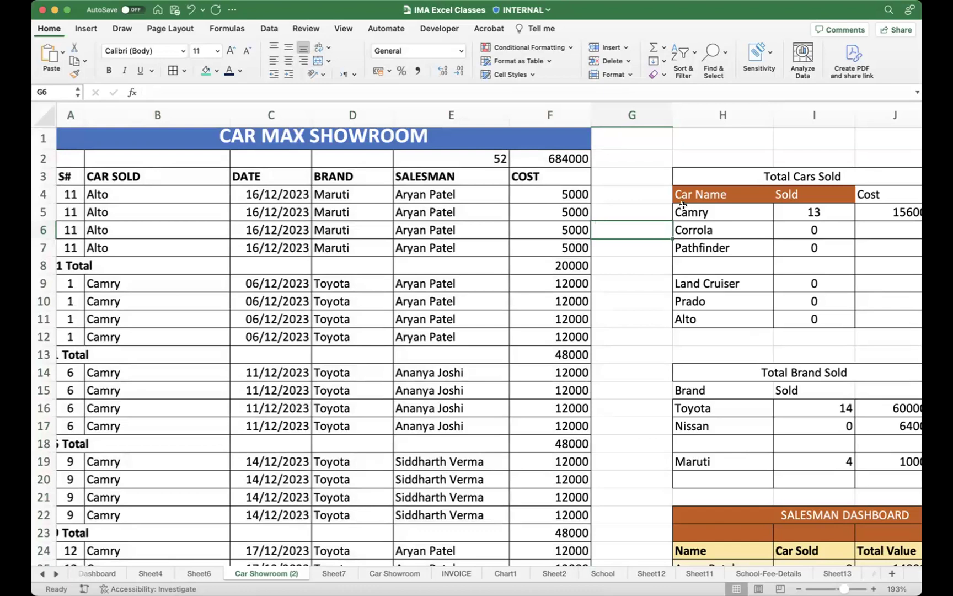
scroll(669, 254, up, 1)
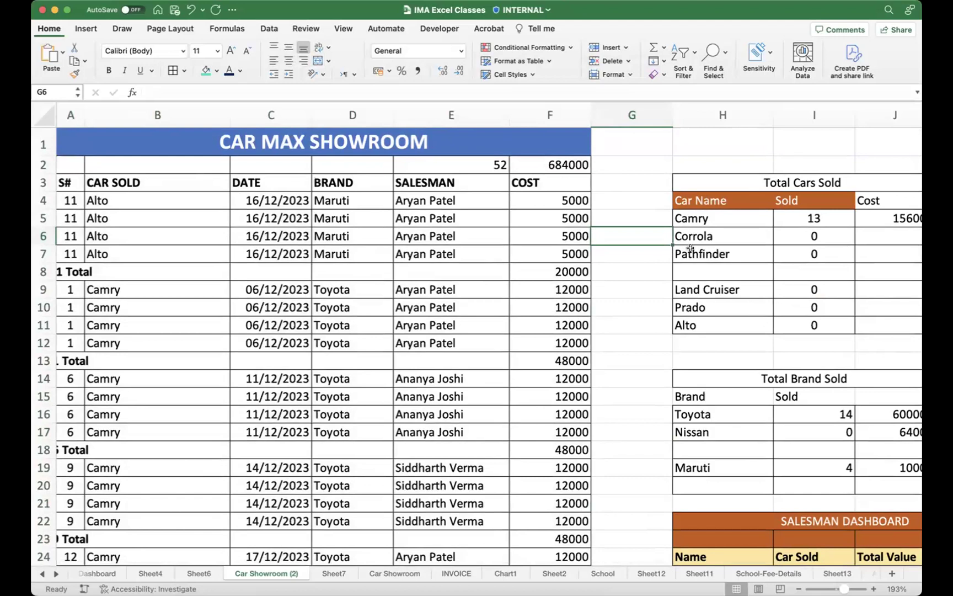
click(414, 212)
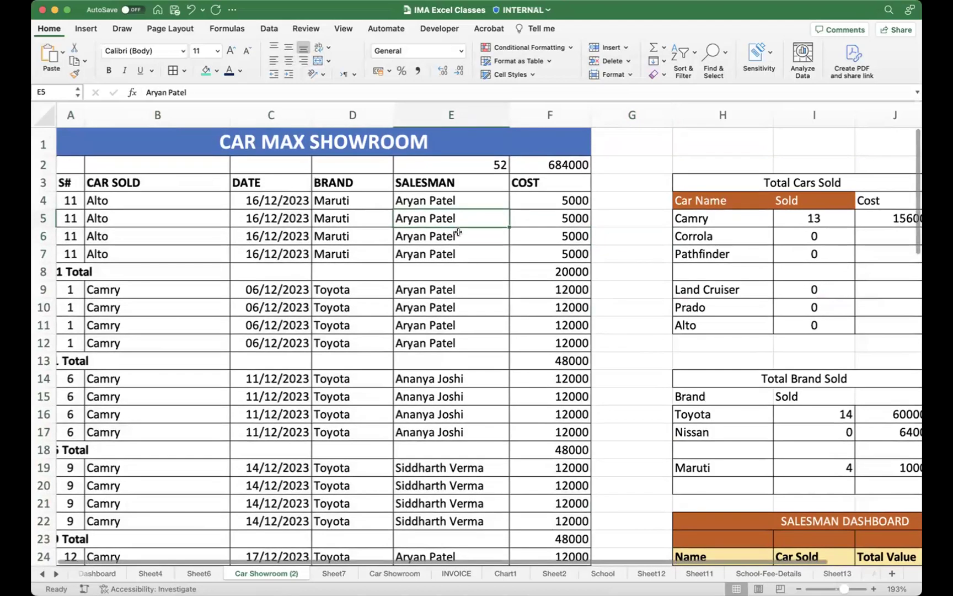